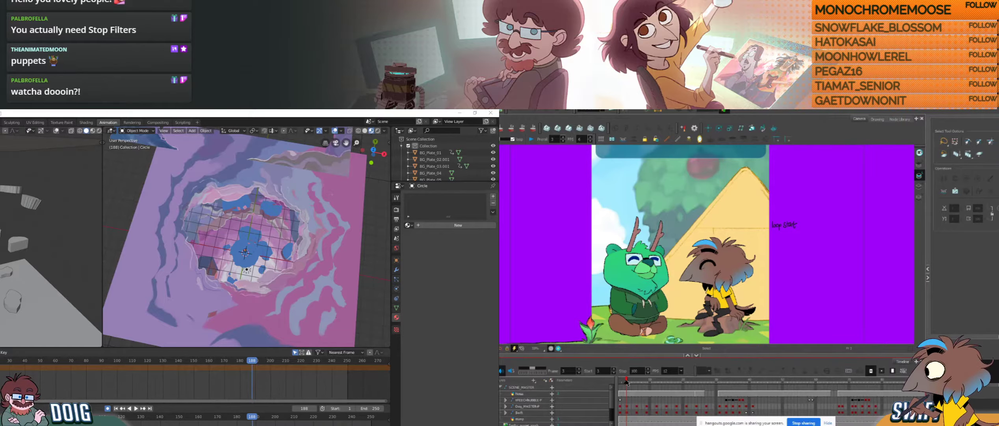
Step: Copy the green bear's pose keyframe from the Sub + Bits section to an empty frame past the end of the scene
left_click_drag(637, 380, 696, 385)
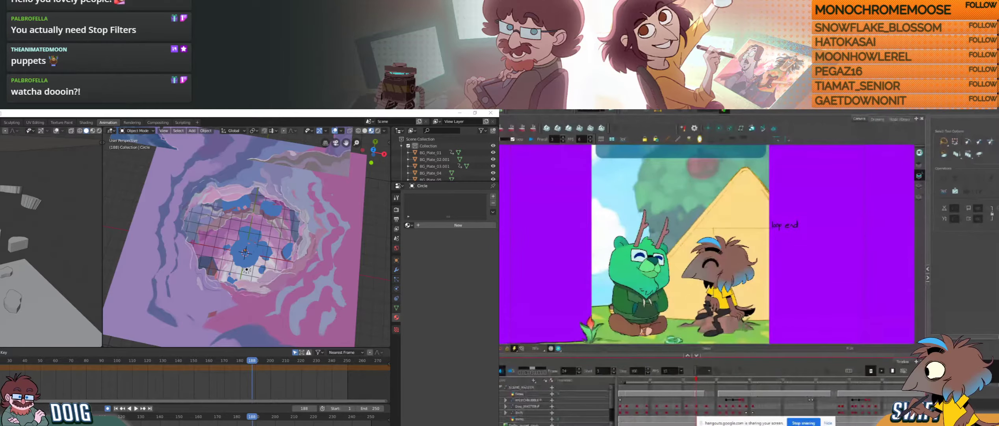
left_click(828, 423)
scroll(752, 406, "right", 3)
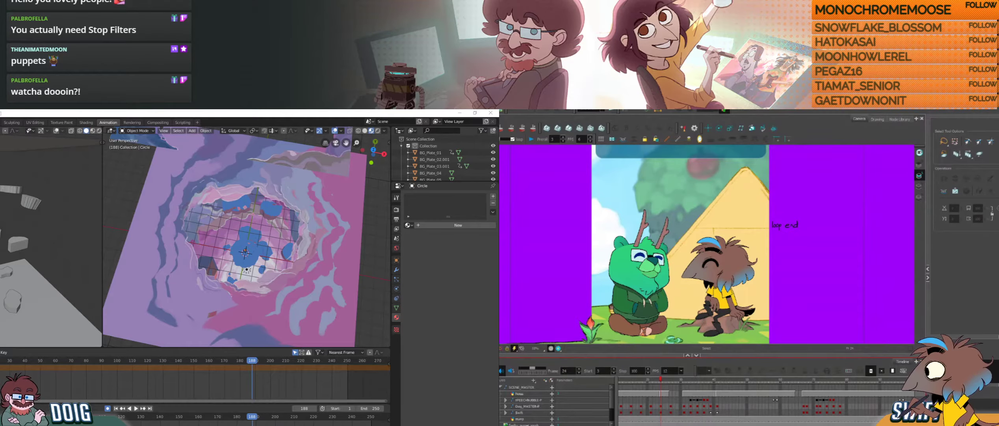
scroll(749, 402, "right", 7)
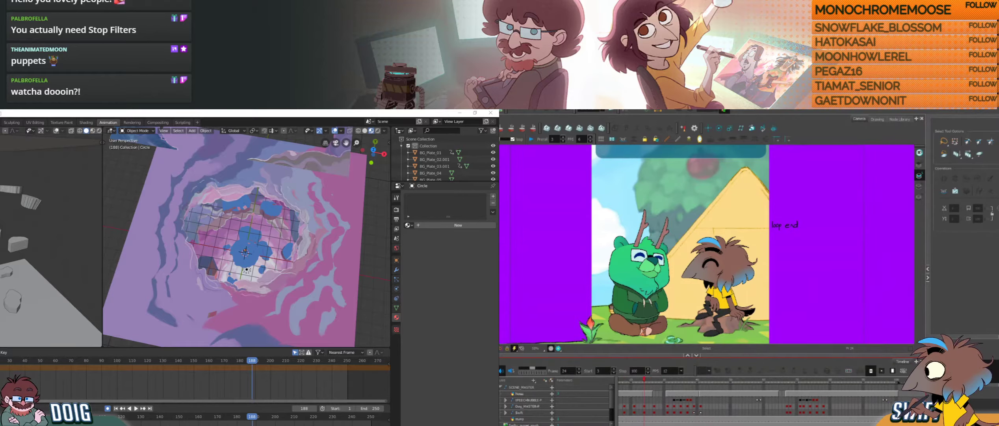
left_click_drag(891, 379, 866, 381)
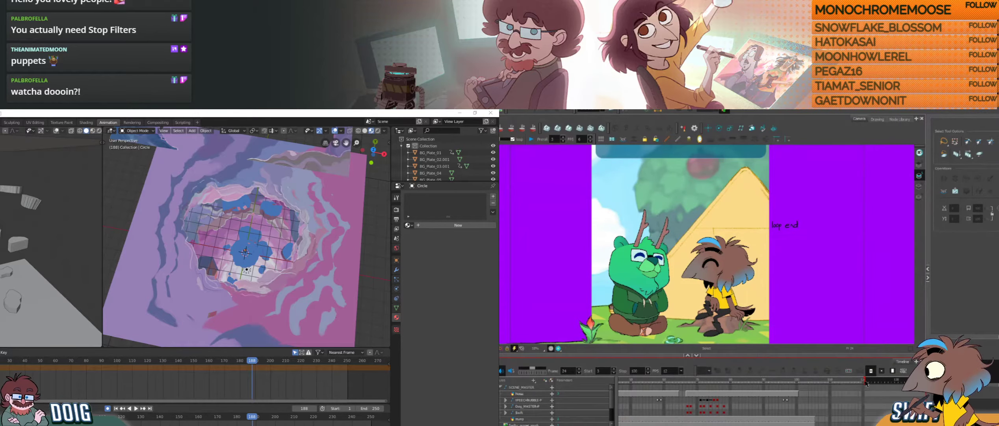
scroll(827, 412, "down", 1)
left_click(817, 399)
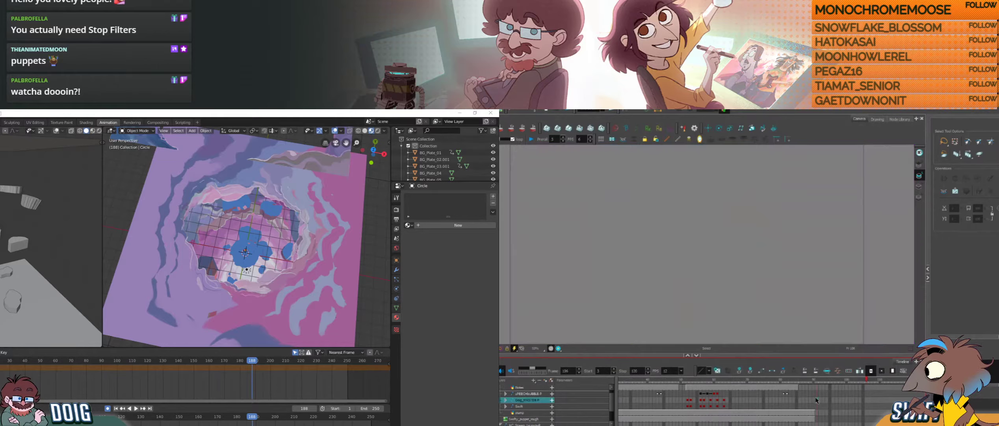
left_click(688, 400)
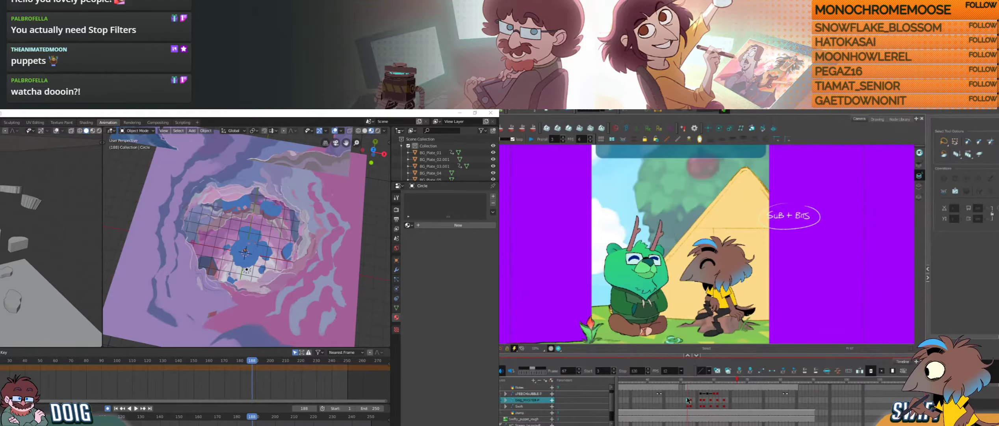
left_click(818, 399)
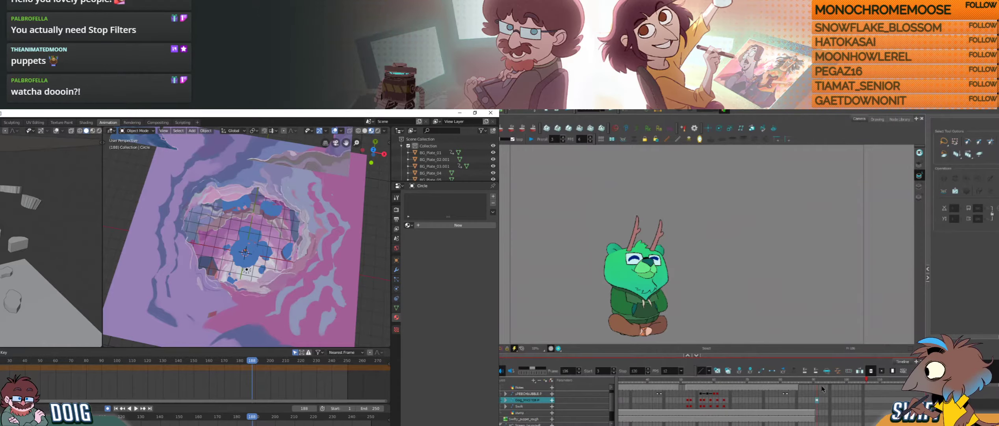
Step: Select the copied bear's purple-tinted leg with the Transform tool, then expand the bear's master layer and widen the layer list
left_click(501, 406)
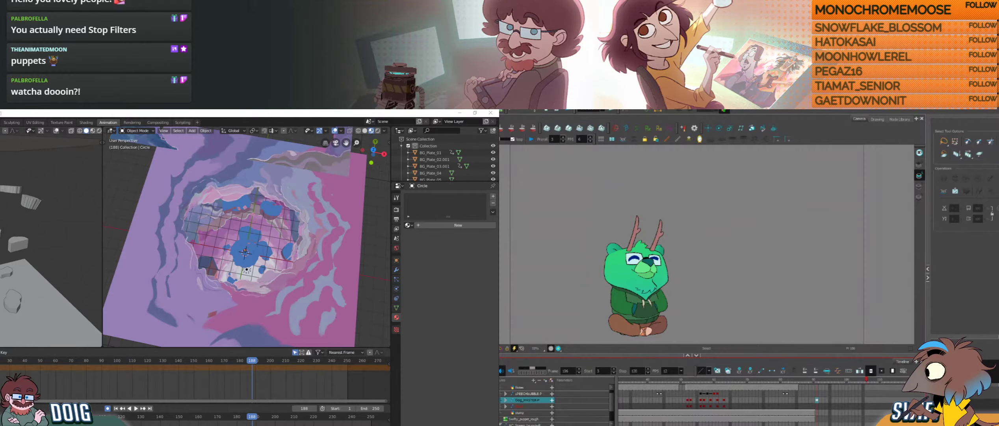
left_click_drag(661, 302, 699, 308)
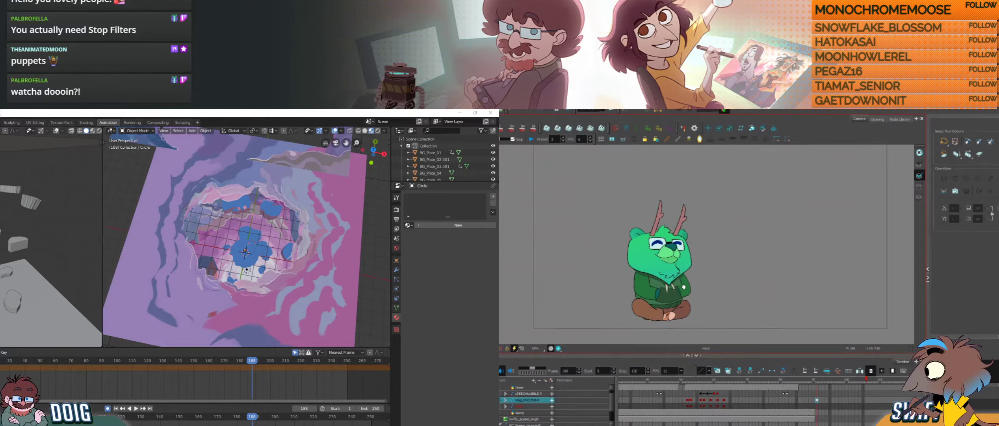
scroll(689, 317, "up", 2)
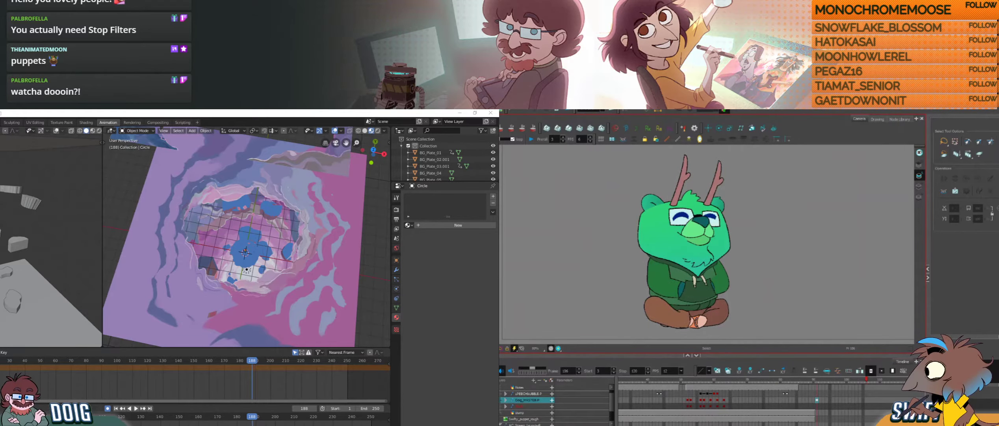
key("shift+t")
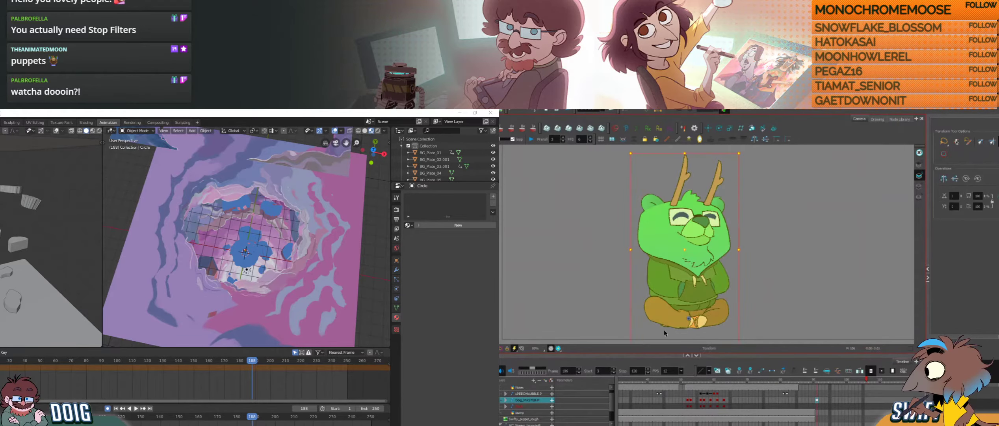
left_click(715, 313)
left_click(506, 400)
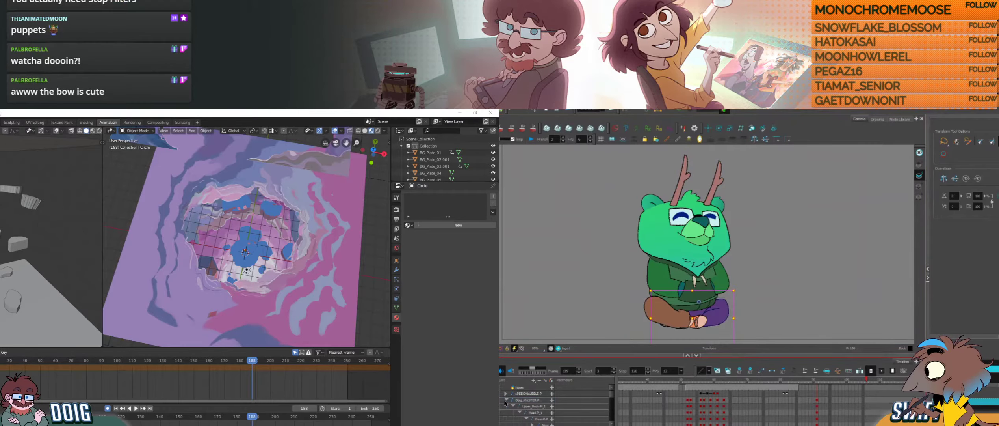
left_click_drag(617, 394, 704, 384)
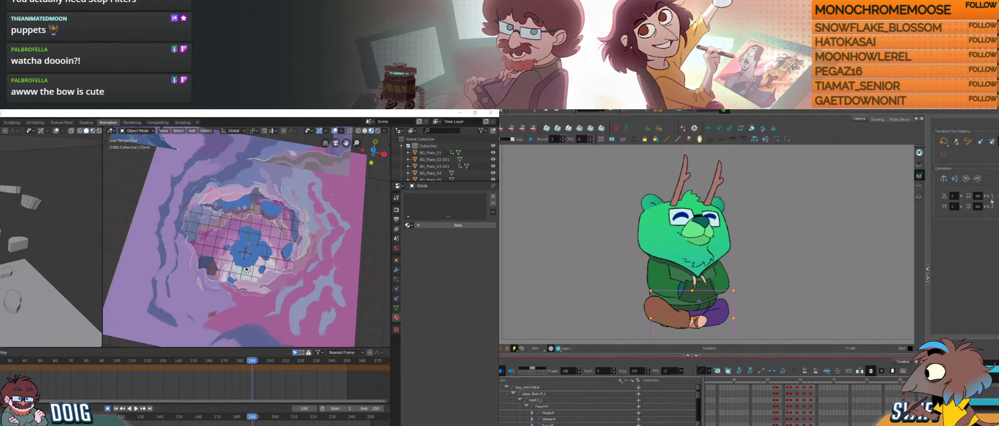
Step: Examine the bear's poses across the startup and end sections of the "Thank you! Follows" animation
left_click(775, 379)
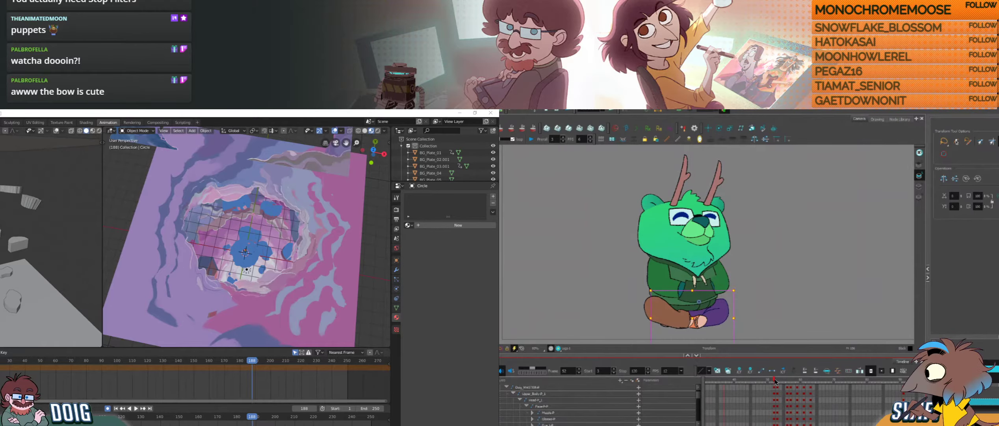
left_click_drag(774, 380, 777, 379)
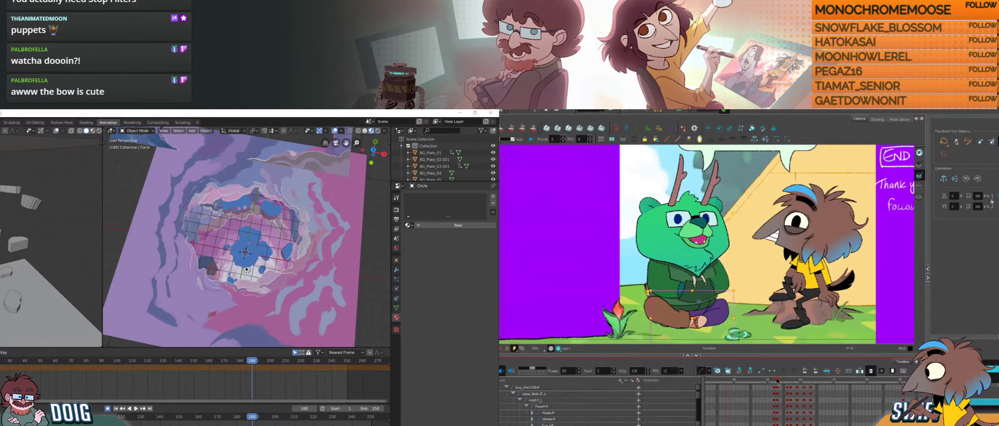
scroll(776, 280, "down", 2)
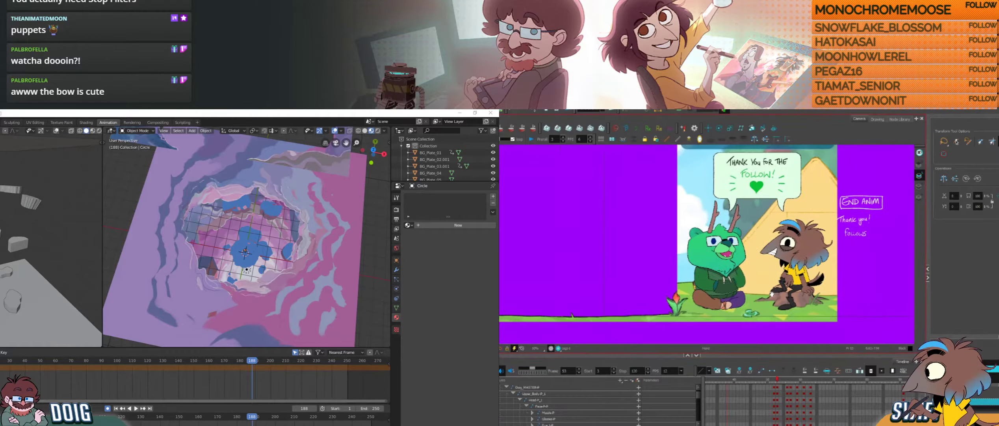
middle_click_drag(777, 280, 775, 299)
left_click(788, 380)
left_click_drag(788, 380, 791, 380)
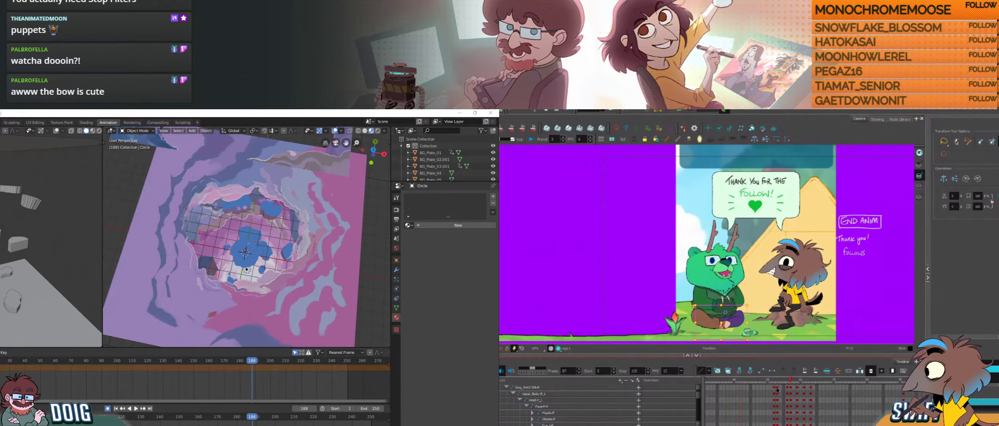
scroll(754, 397, "up", 1)
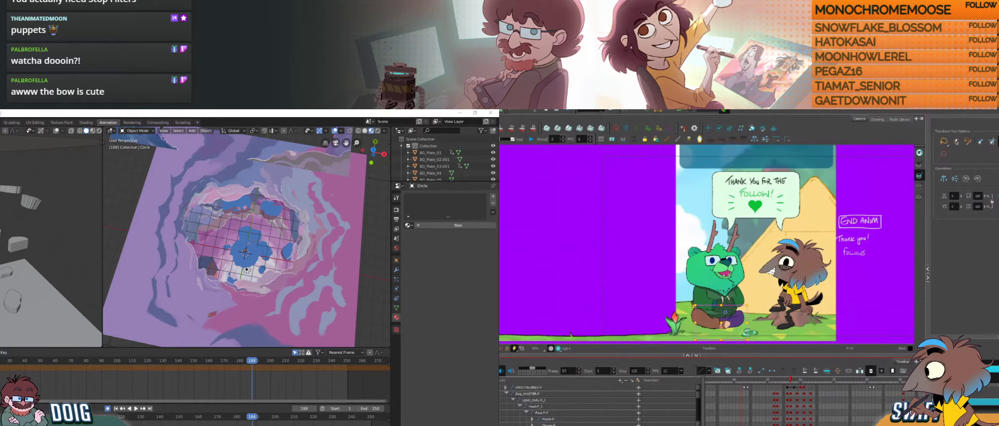
scroll(750, 378, "left", 3)
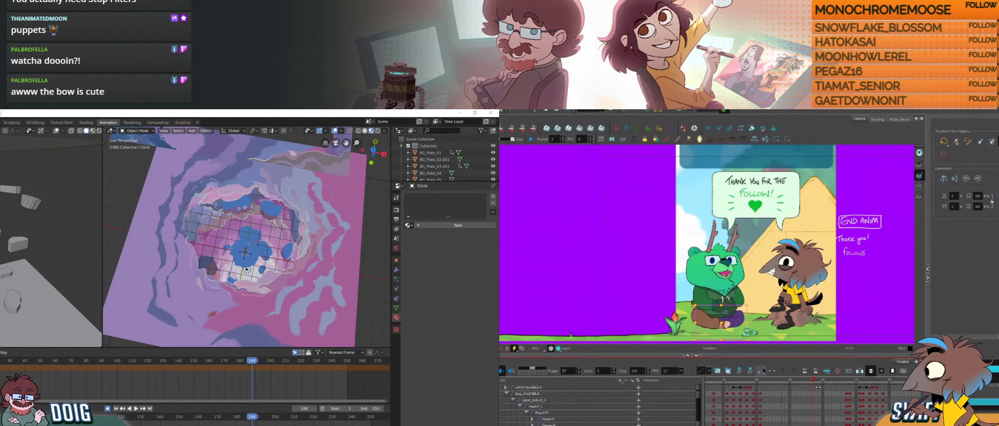
left_click_drag(730, 379, 728, 380)
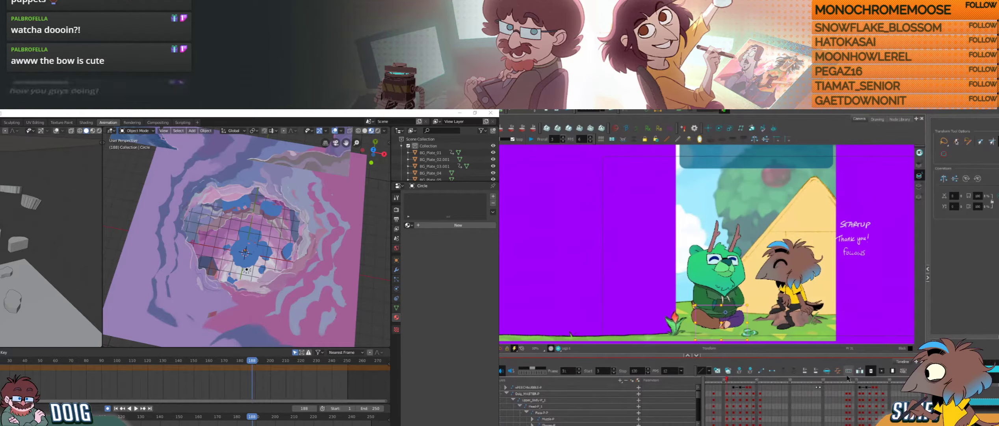
left_click_drag(847, 379, 850, 391)
Step: Examine the bear's head and upper body up close through the Sub + Bits animation frames
scroll(800, 402, "right", 5)
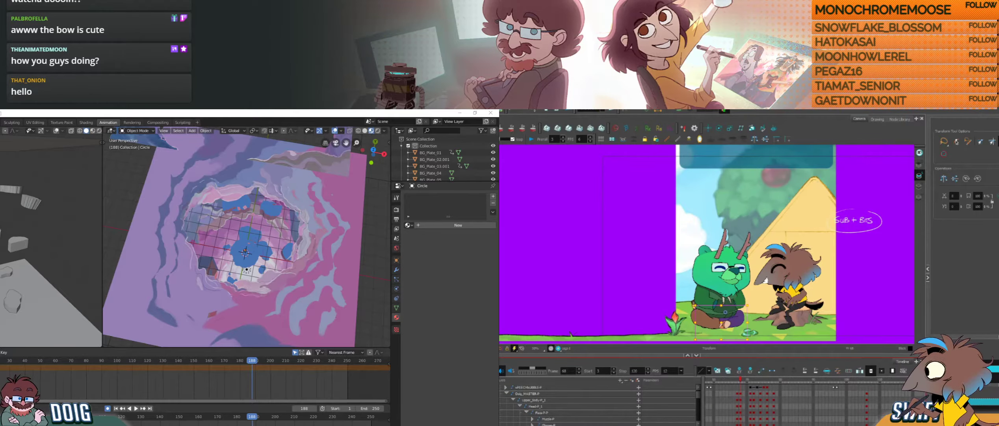
scroll(755, 288, "up", 3)
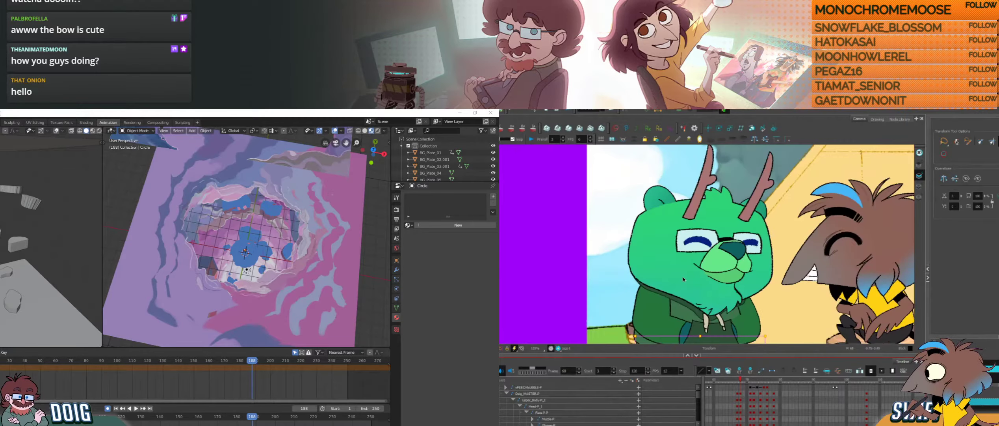
scroll(736, 295, "up", 1)
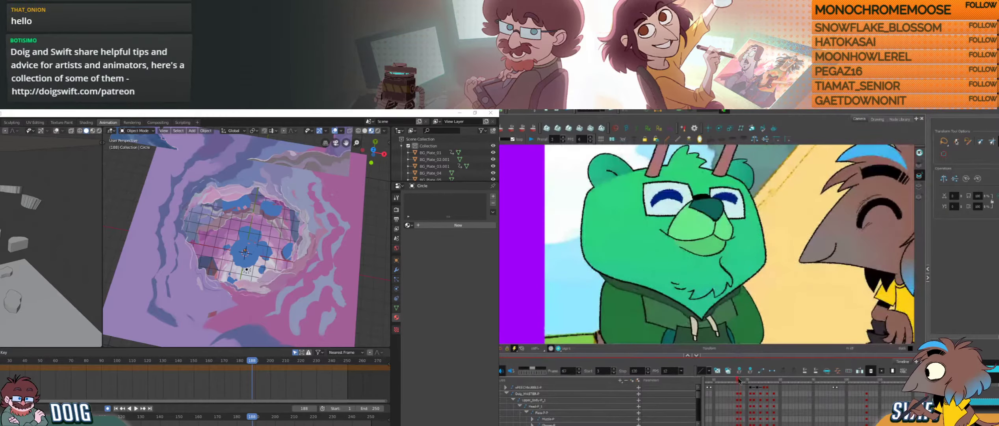
left_click_drag(745, 381, 751, 381)
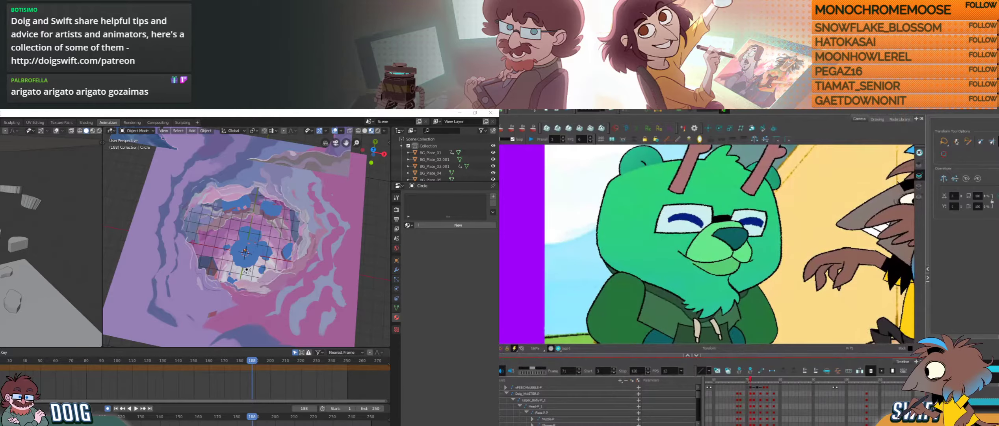
Step: Return to the copied bear pose, collapse the upper body group, and delete the legs layer's keyframe at that frame
left_click(867, 394)
key("1")
key("1")
key("1")
key("1")
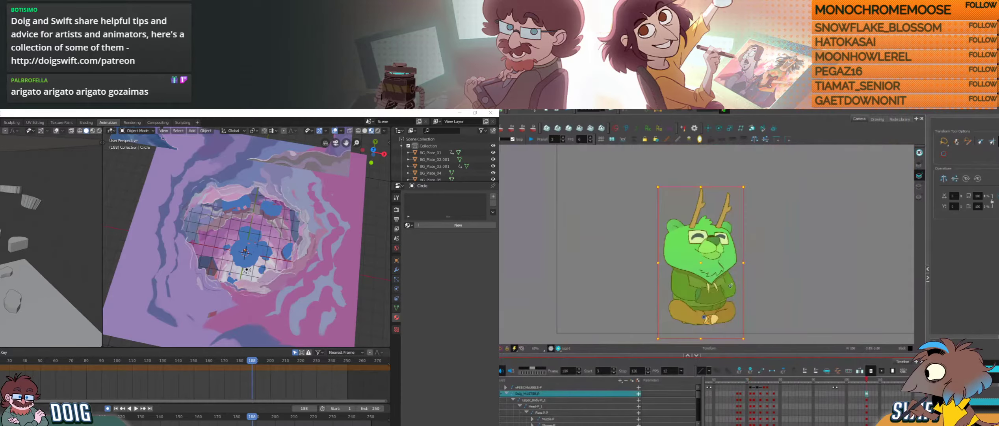
key("2")
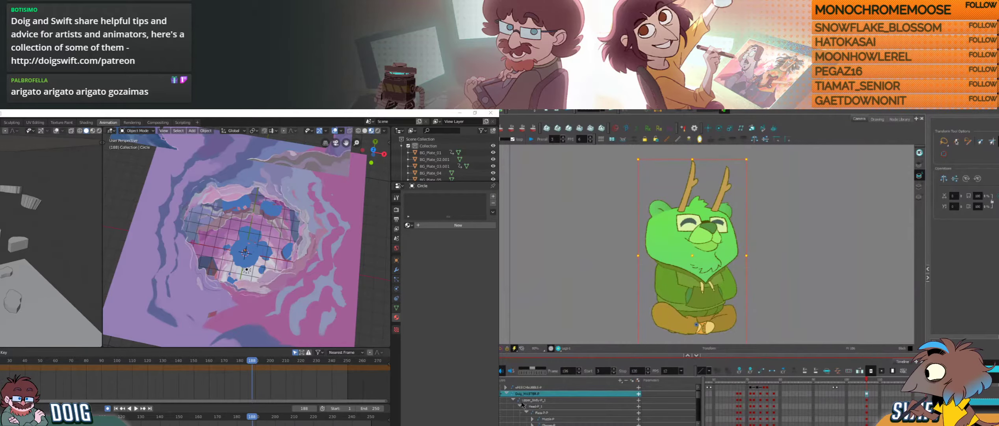
left_click(513, 400)
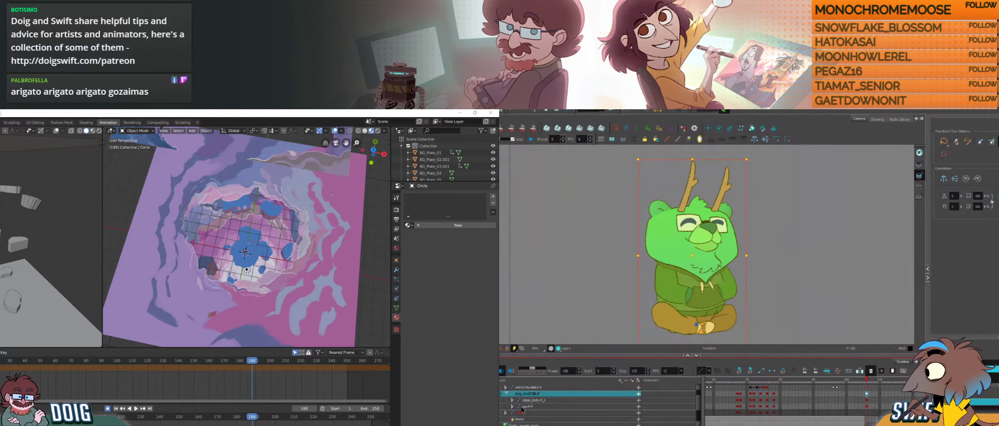
left_click(551, 407)
left_click(864, 407)
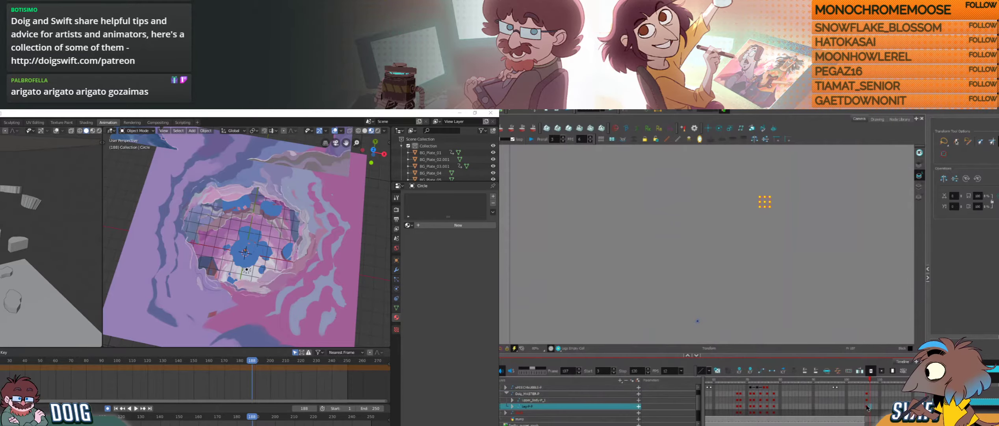
left_click(867, 406)
key("Delete")
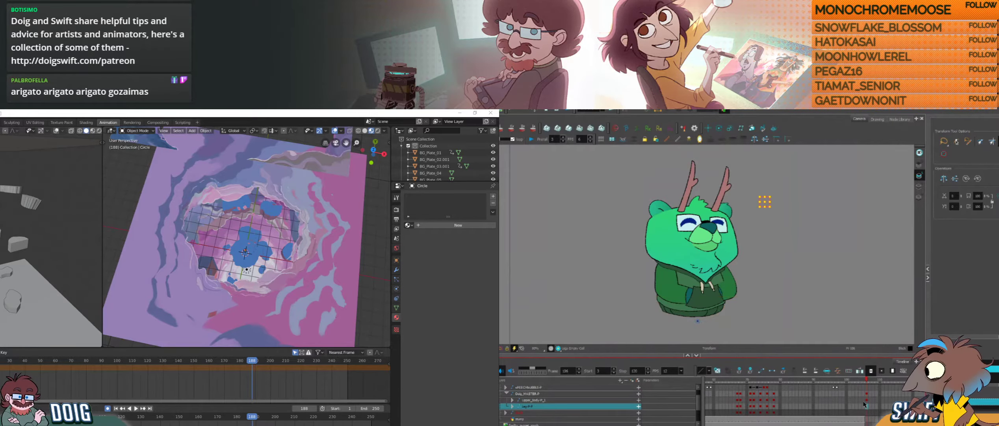
Step: Select the upper body group at the copied pose's frame, then pick the bear's hand in the drawing
left_click(914, 394)
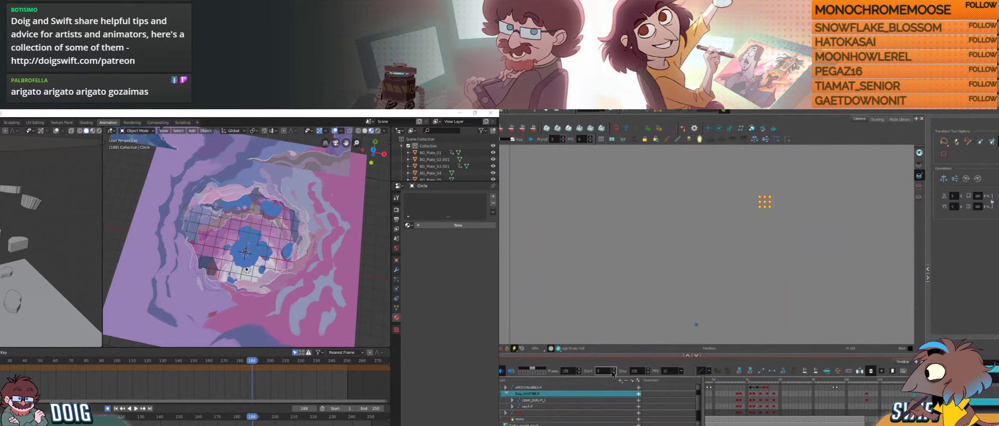
left_click(530, 400)
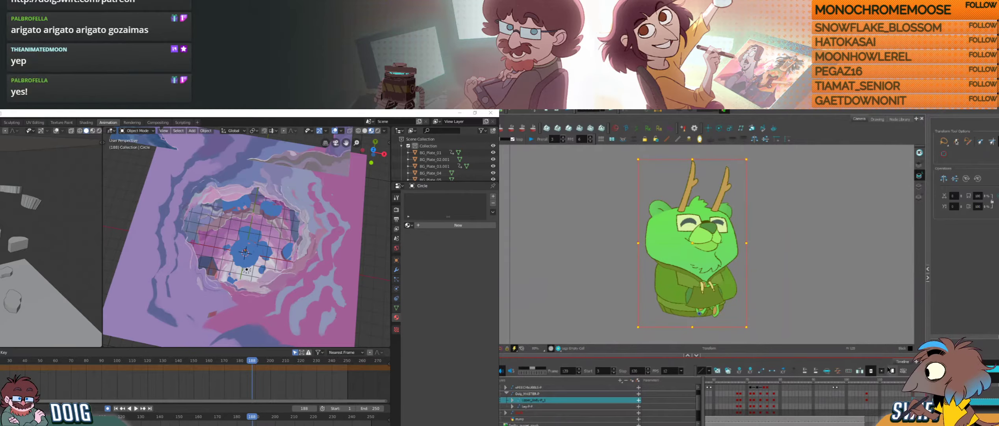
left_click(870, 379)
left_click(867, 379)
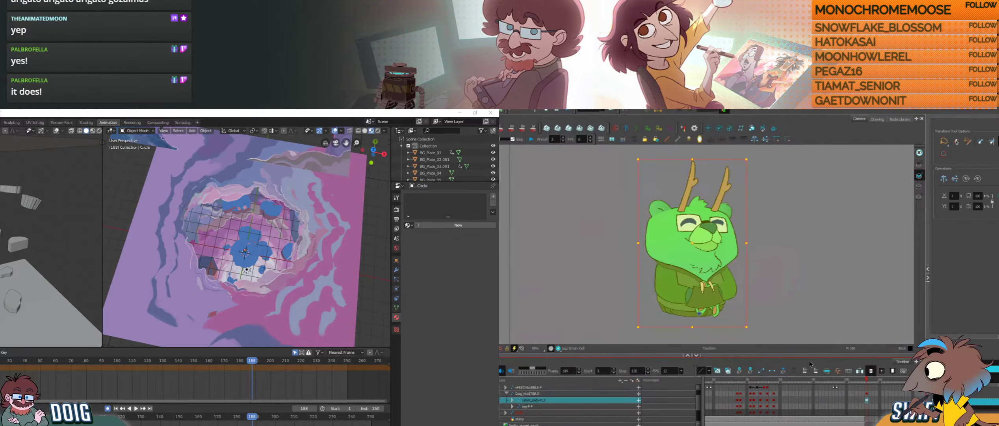
left_click(713, 299)
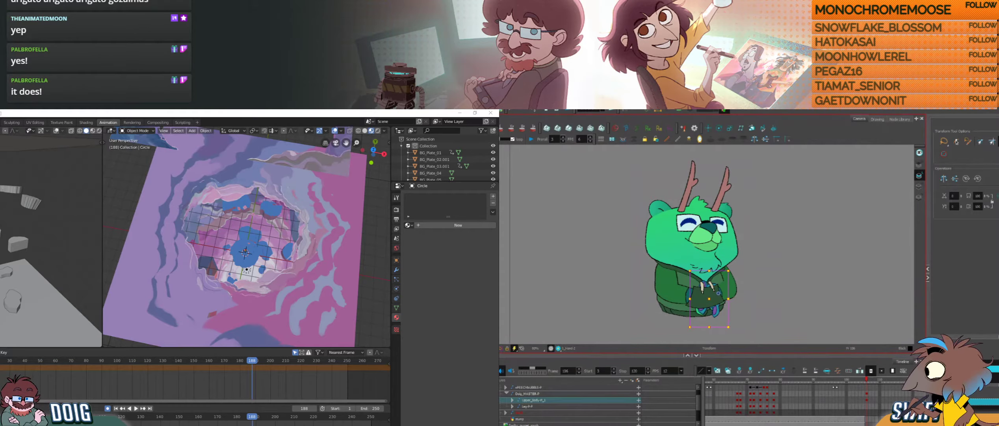
Step: Show the hand's drawing substitutions in a widened library view and go to the frame with the two open paws
left_click(998, 118)
mouse_move(998, 194)
left_mouse_down()
mouse_move(955, 202)
mouse_move(985, 194)
mouse_move(937, 192)
left_mouse_up()
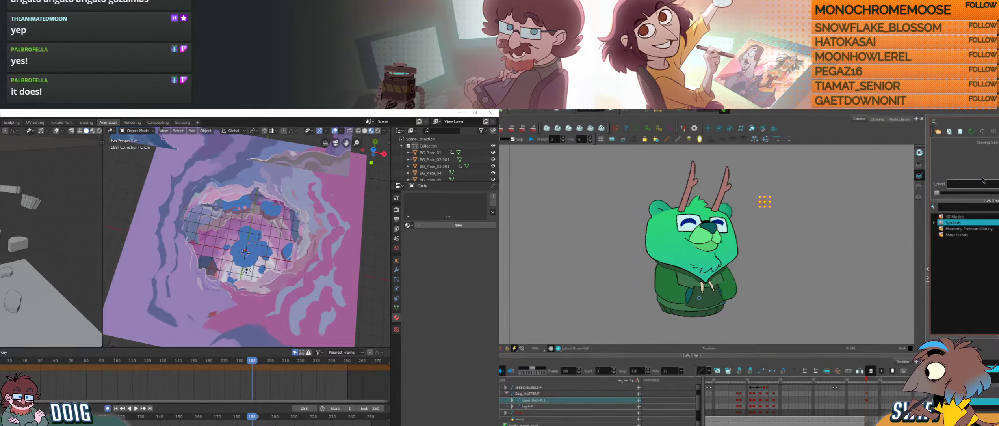
left_click_drag(872, 380, 850, 389)
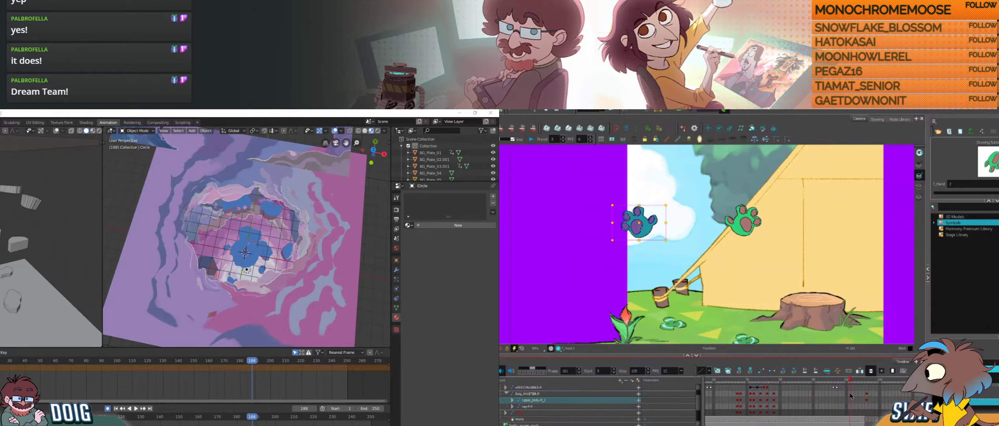
Step: Delete the upper body group's leftover paw drawings on the frames before the copied bear pose, and return to the pose's frame
left_click(850, 394)
left_click_drag(851, 400, 864, 402)
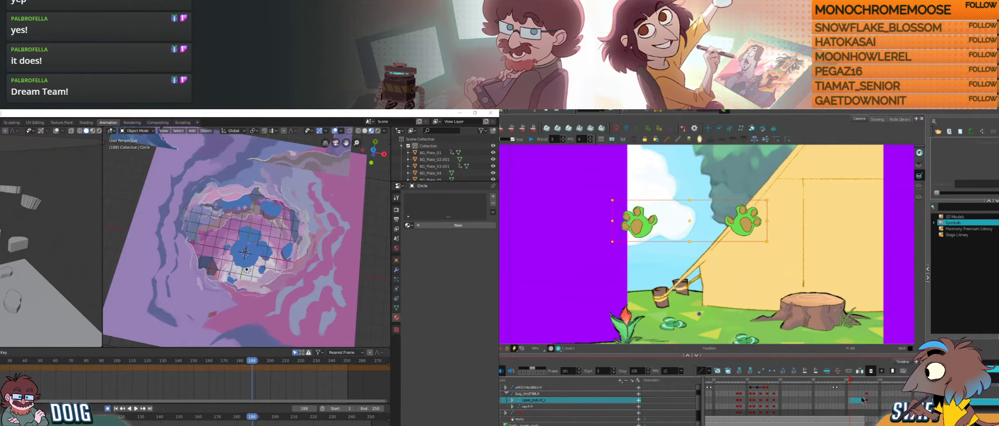
key("Delete")
left_click(866, 380)
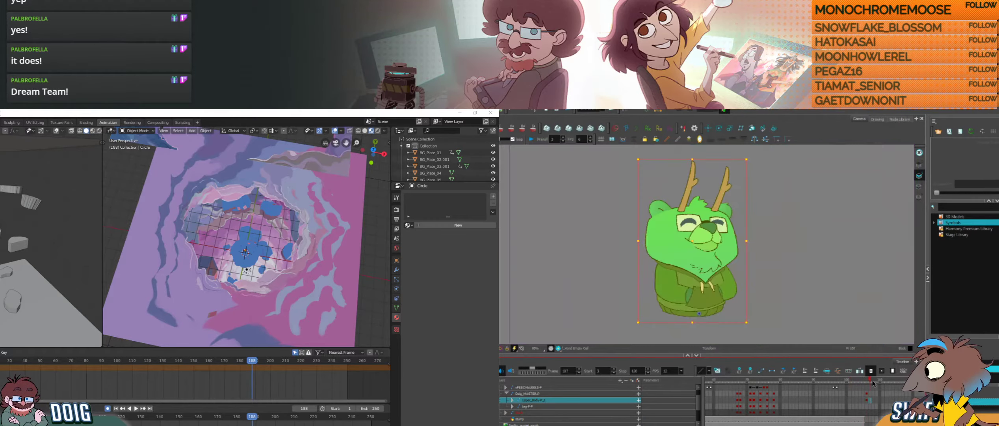
left_click(867, 399)
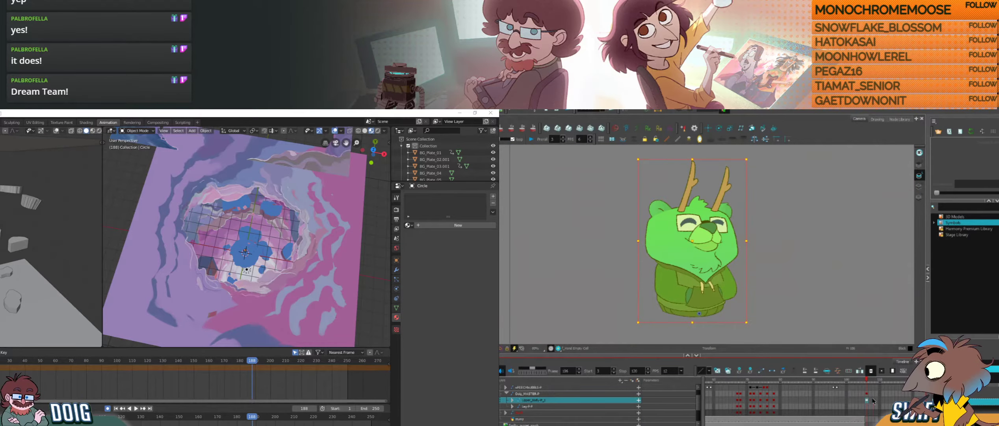
left_click(817, 332)
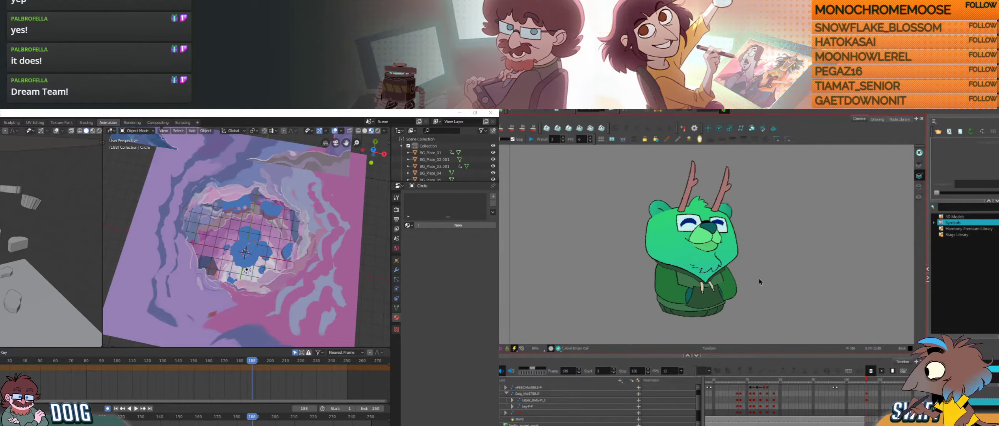
Step: Replace the bear's closed-eye drawings with the open pupil drawings in both eyes
left_click(689, 222)
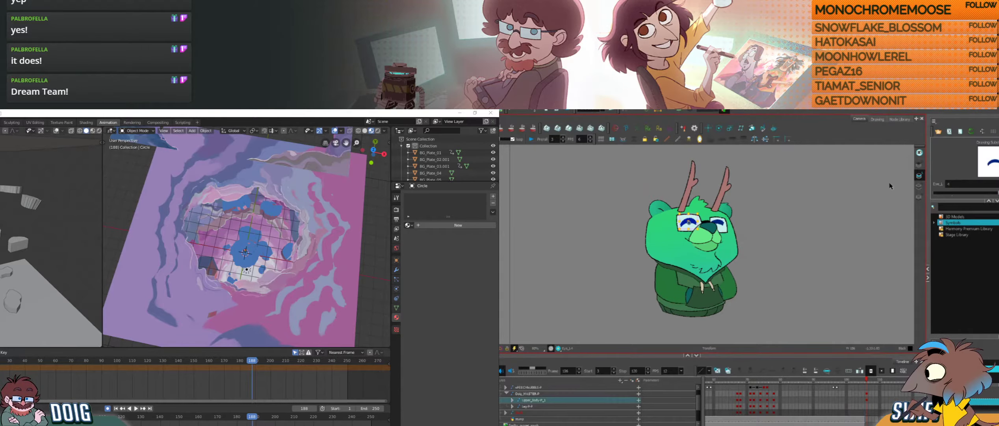
left_click(959, 193)
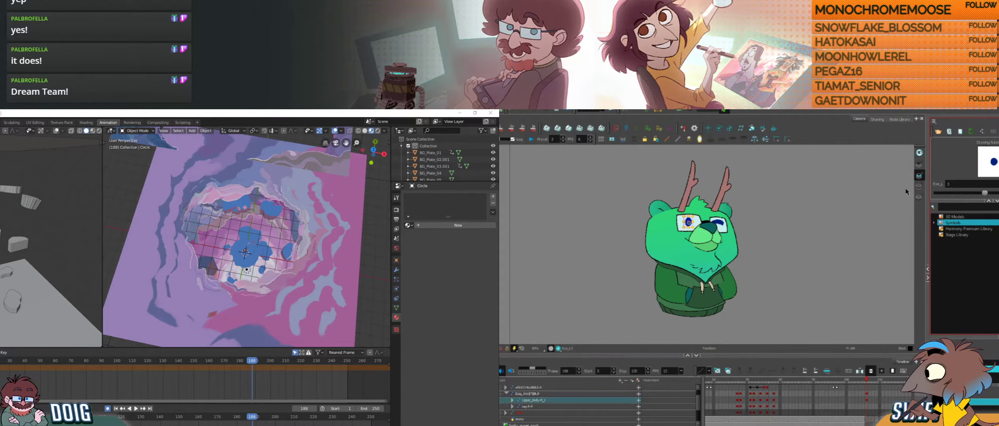
left_click(717, 224)
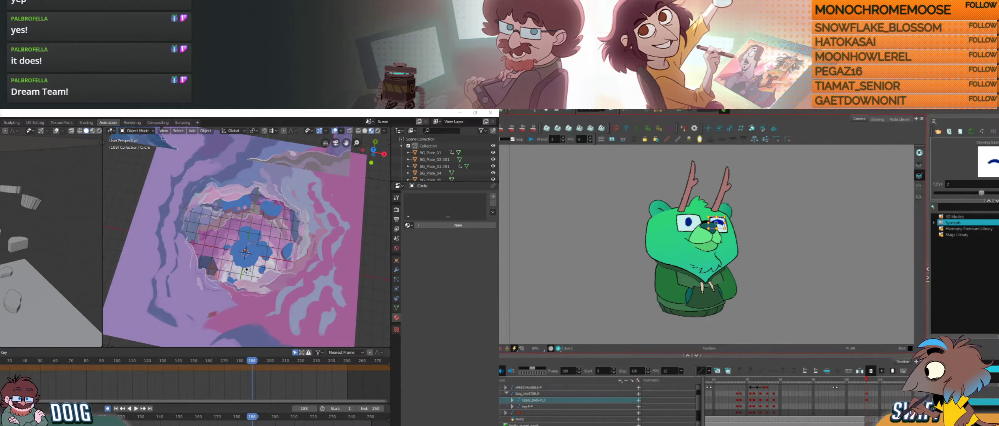
left_click(959, 193)
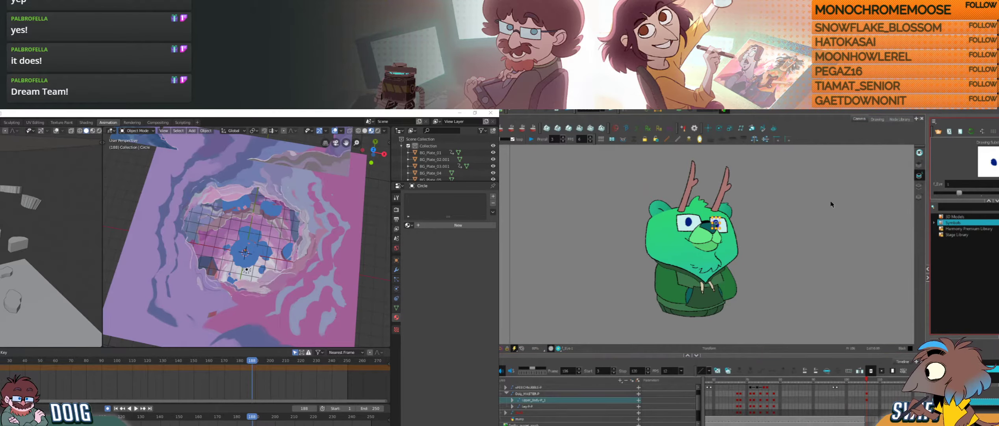
left_click(810, 209)
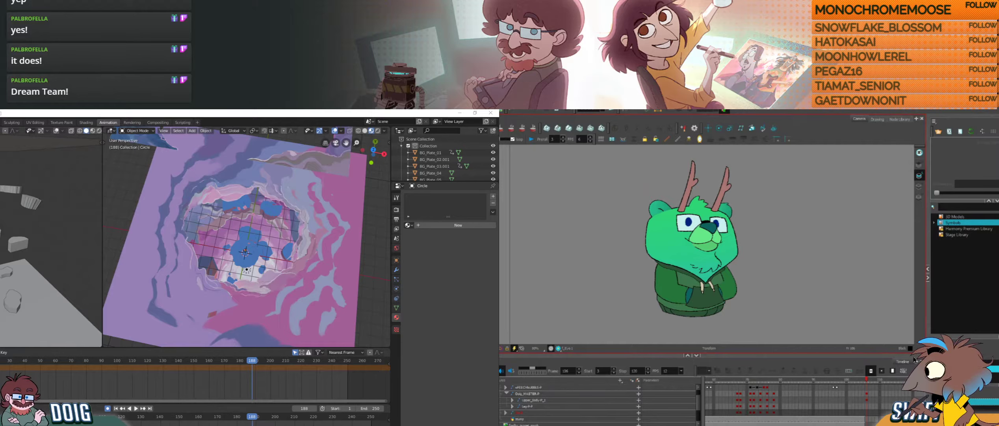
Step: Delete the camp background and remaining lower layers' exposures on the frames just before the bear pose
left_click(867, 380)
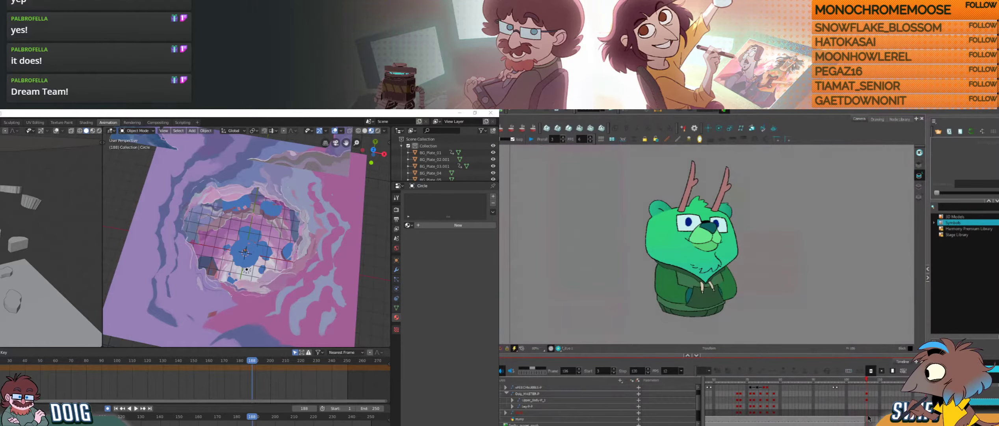
left_click(848, 381)
left_click(849, 381)
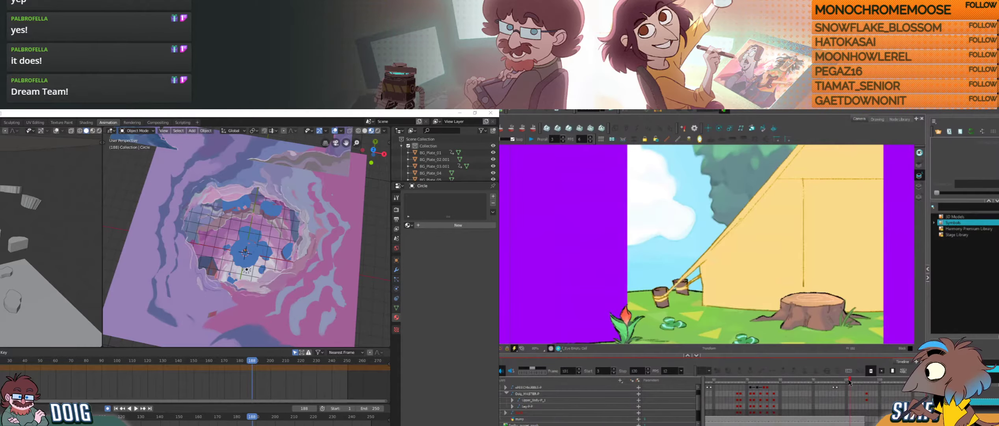
scroll(847, 418, "down", 3)
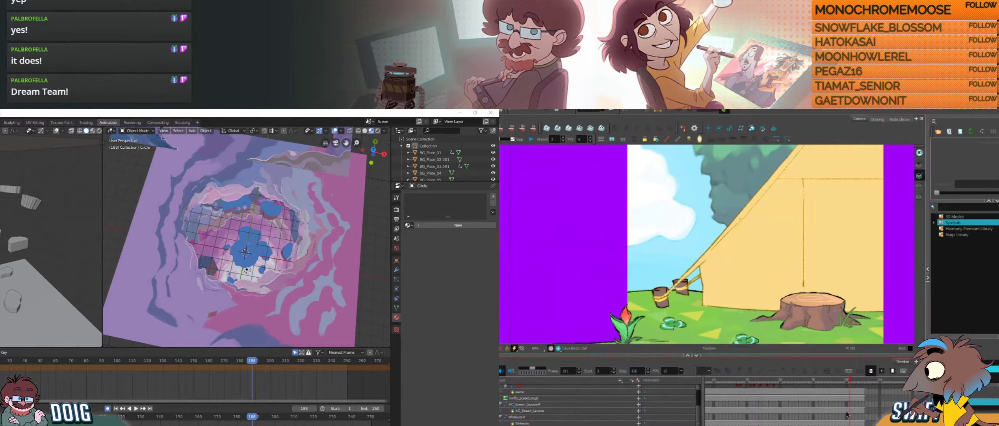
left_click_drag(851, 393, 853, 423)
key("Delete")
scroll(867, 411, "up", 5)
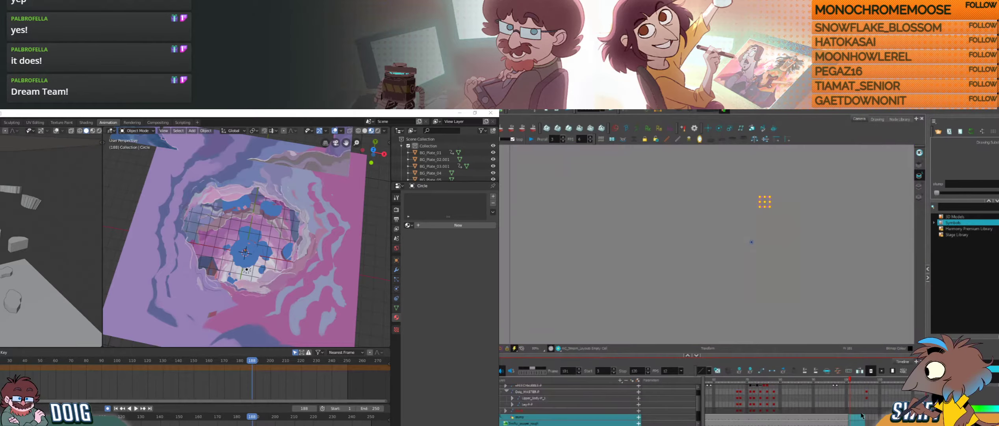
Step: Key the bear's master group at two further frames after the pose, and squash the whole bear very slightly at the last one
left_click(867, 406)
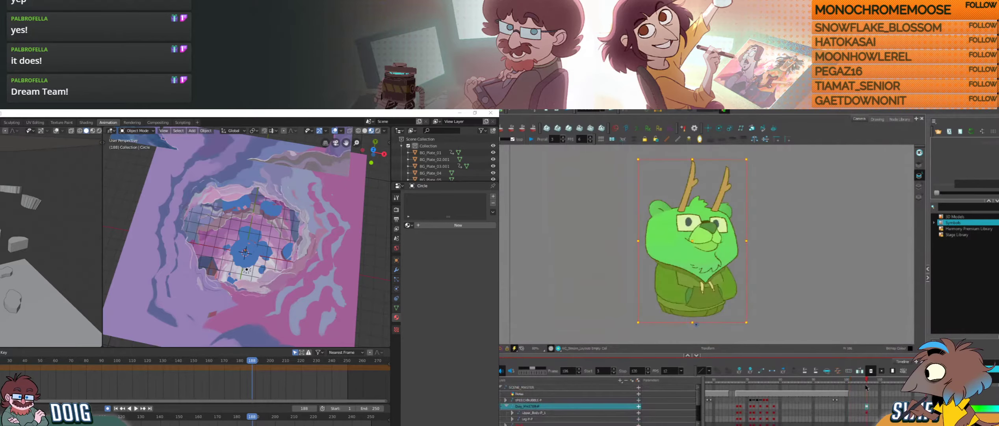
key("comma")
key("period")
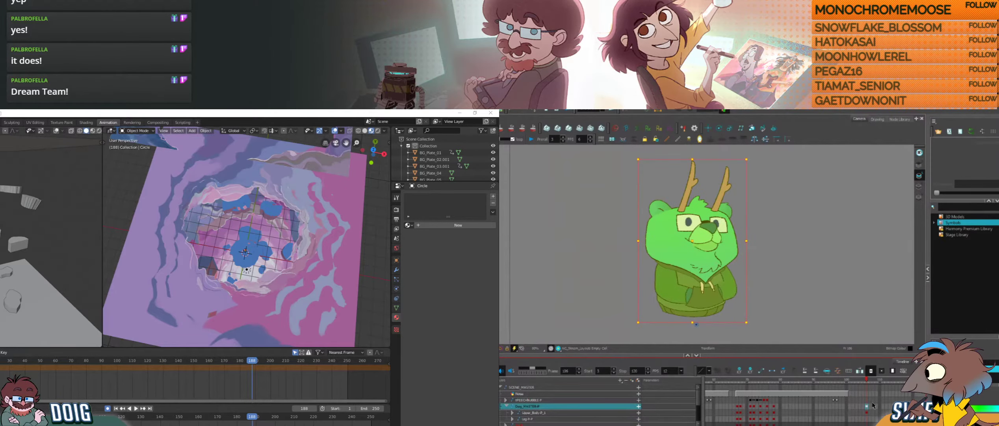
left_click(870, 406)
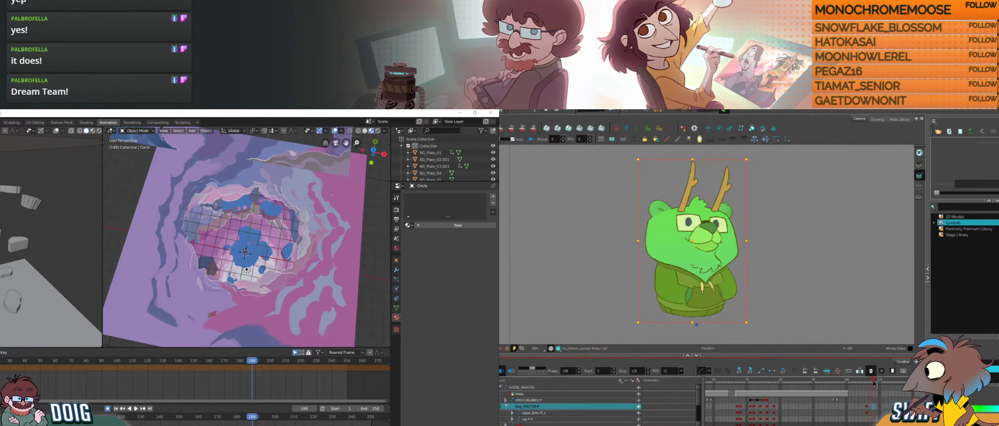
left_click(766, 262)
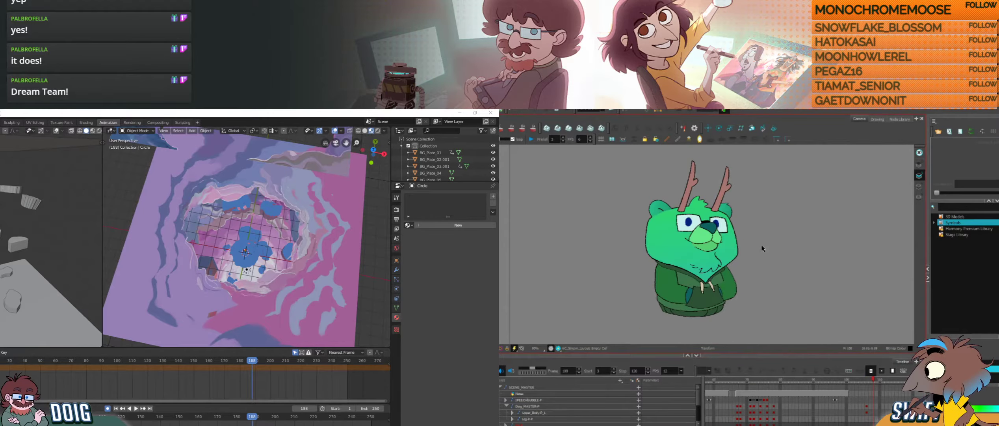
left_click(873, 406)
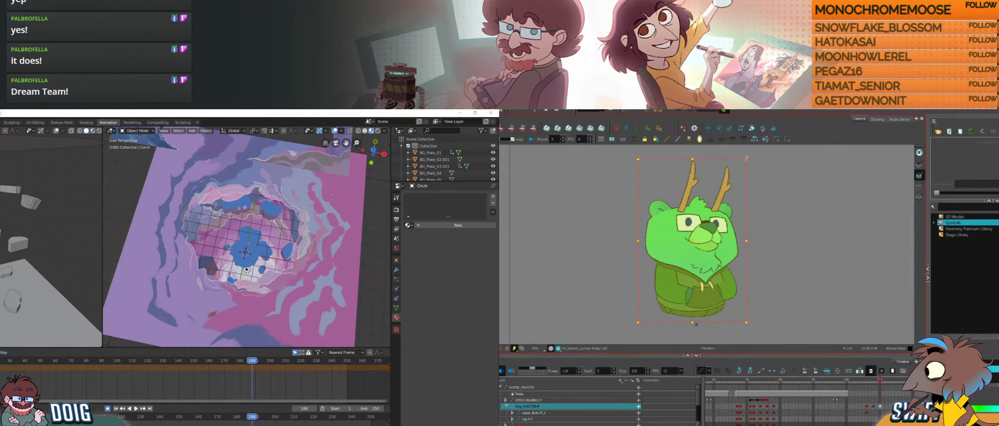
left_click_drag(747, 159, 748, 160)
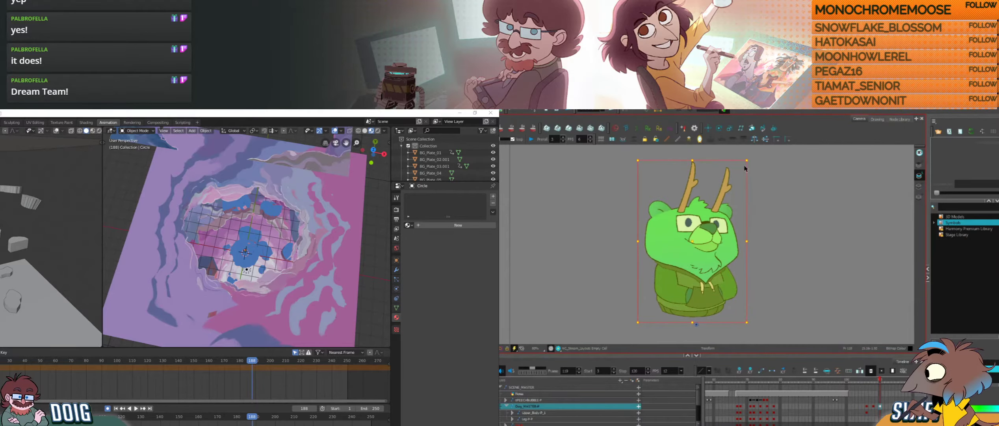
Step: Expand the upper body group, select the face group containing the muzzle, and nudge it slightly downward against the previous frame
left_click(705, 233)
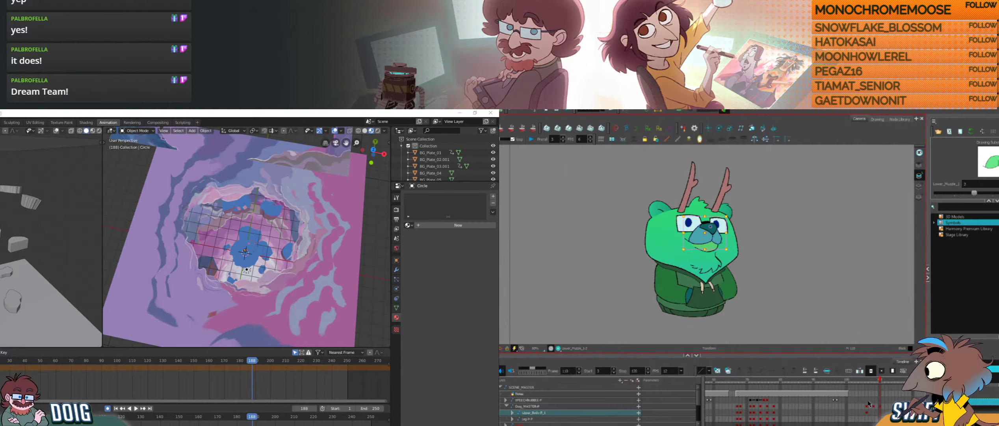
left_click(512, 413)
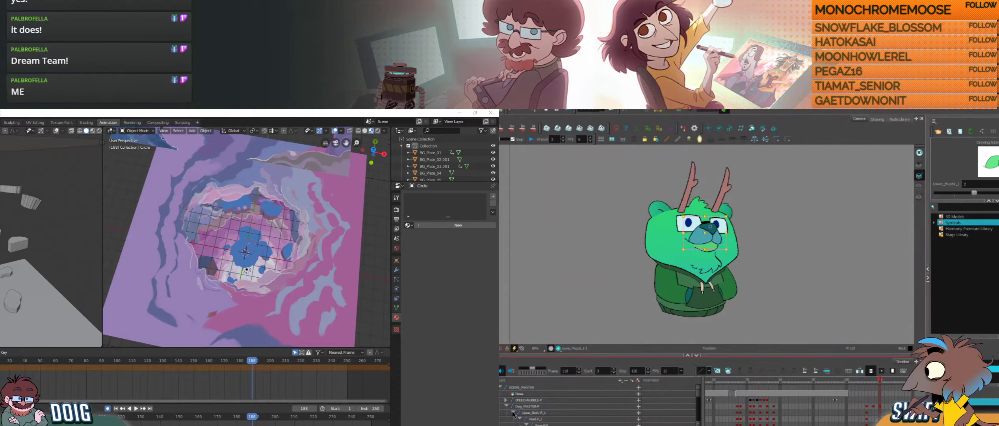
scroll(578, 395, "down", 2)
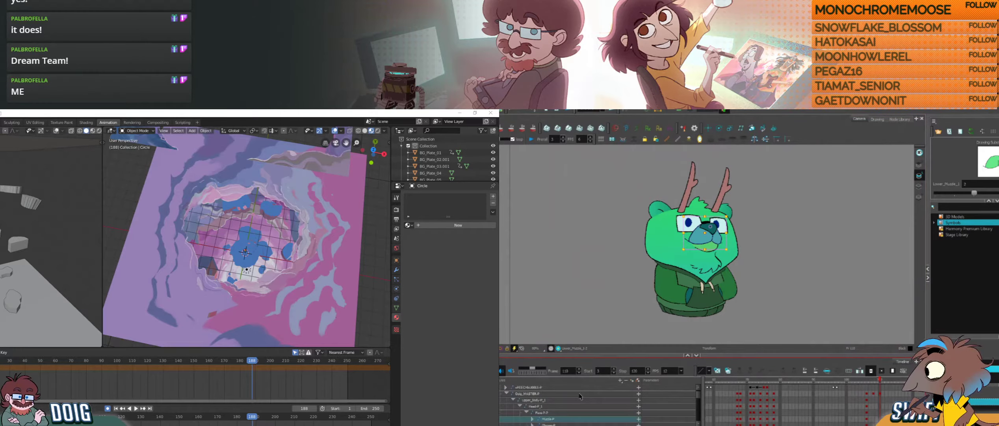
left_click(558, 412)
left_click(702, 242)
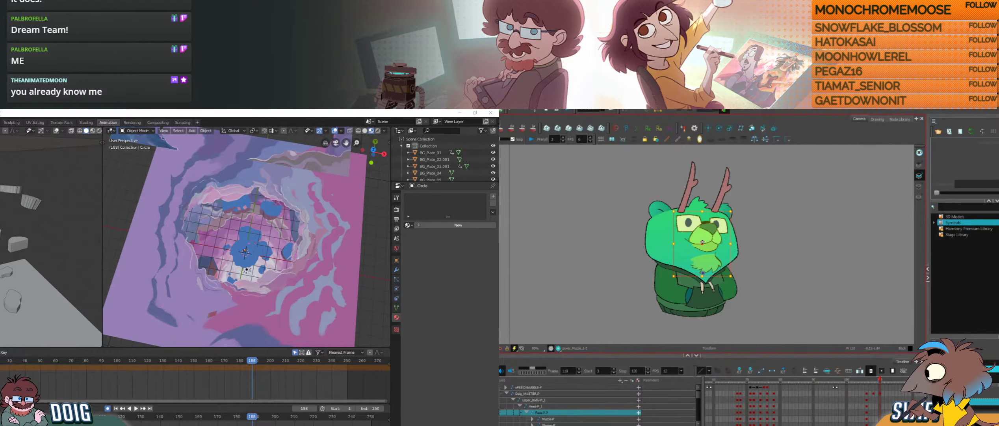
key("Down")
key("Down")
key("Down")
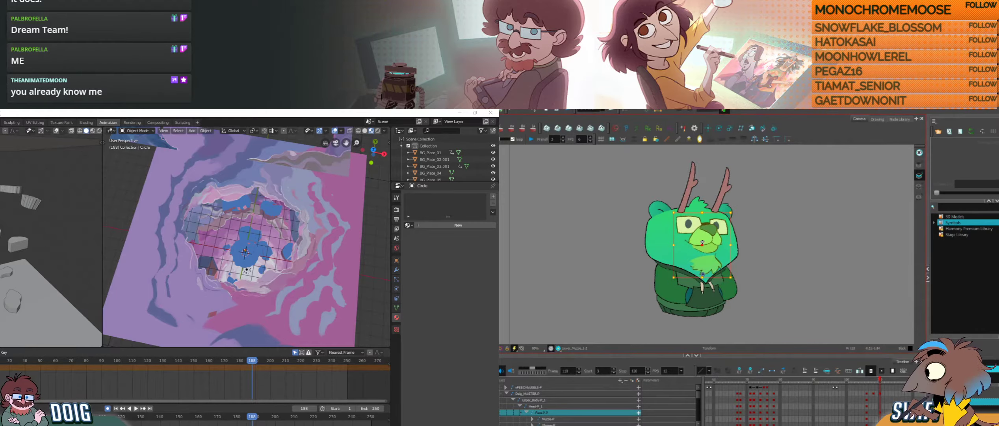
key("comma")
key("period")
Step: Select each antler in turn and compare its position between the squashed frame and the one before it
left_click(692, 172)
key("comma")
key("period")
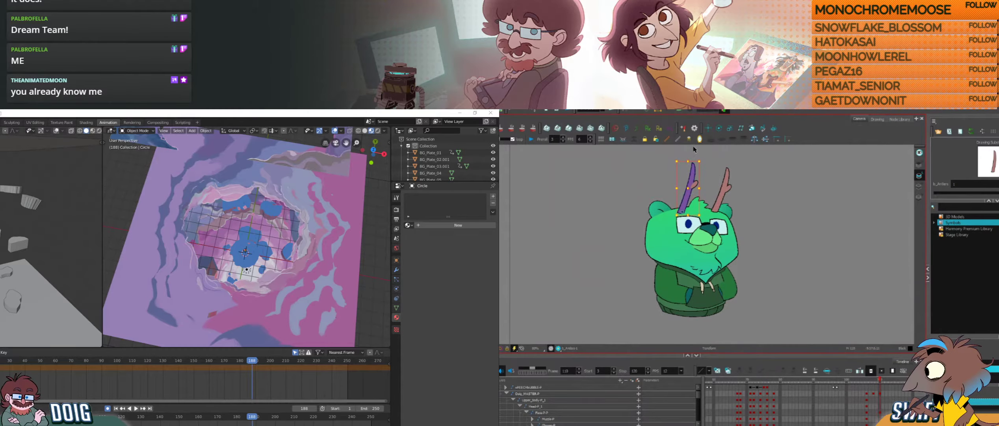
left_click(729, 166)
key("comma")
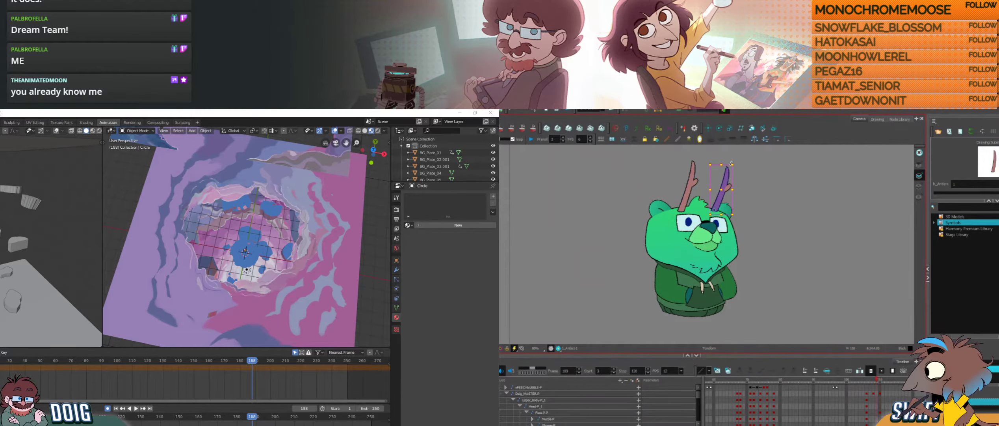
key("period")
key("comma")
key("period")
key("comma")
key("period")
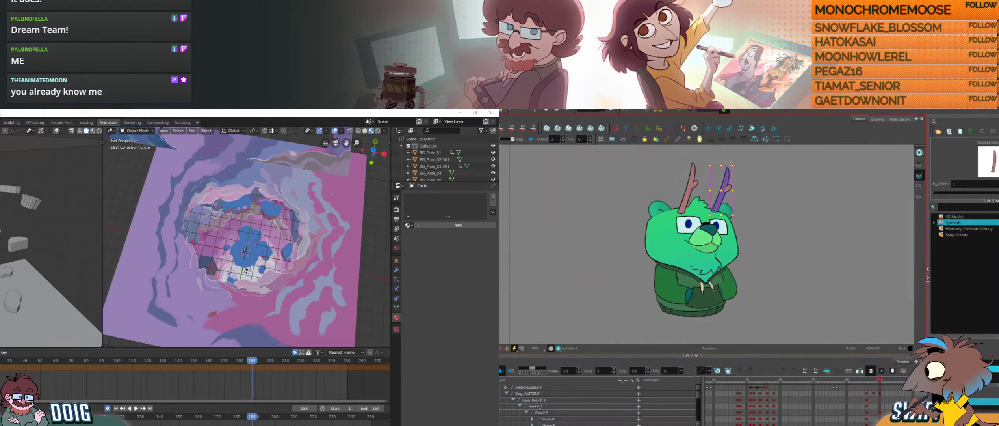
key("comma")
key("period")
key("comma")
key("period")
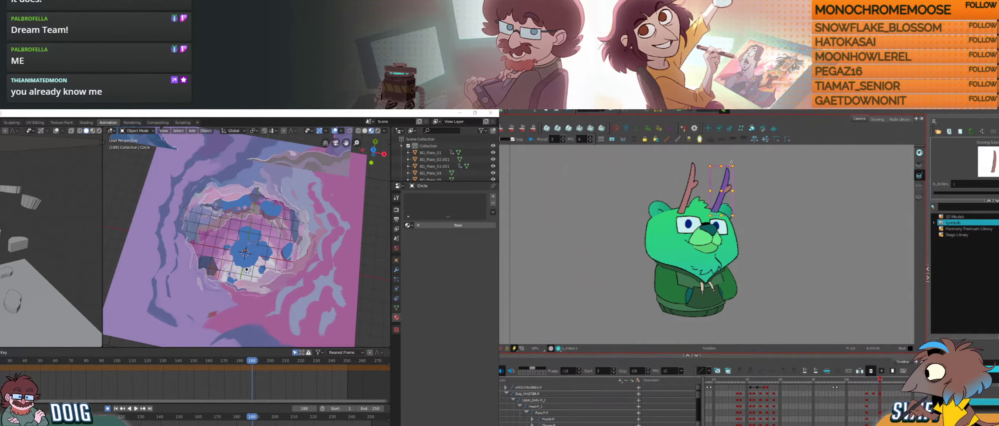
key("comma")
key("period")
key("comma")
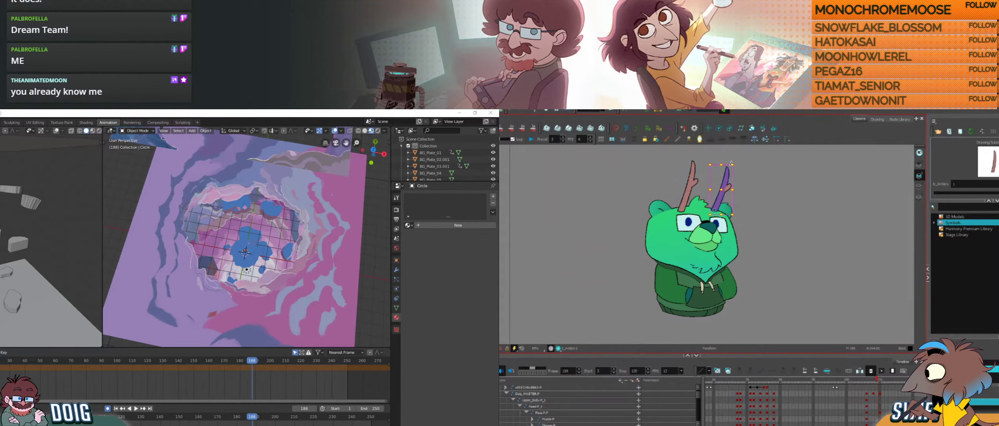
key("period")
key("comma")
key("period")
key("comma")
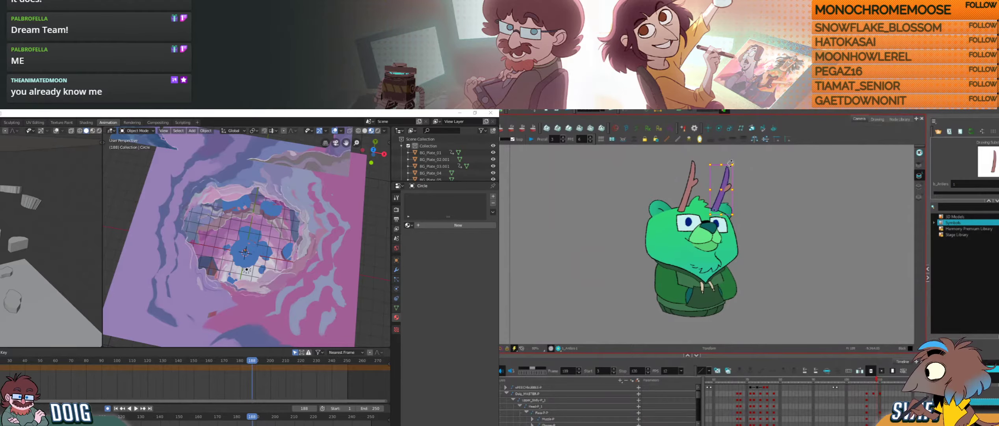
key("period")
key("comma")
key("period")
key("comma")
key("period")
Step: Select the hair tuft and each ear in turn, and compare the far ear's position with the preceding frame
left_click(699, 204)
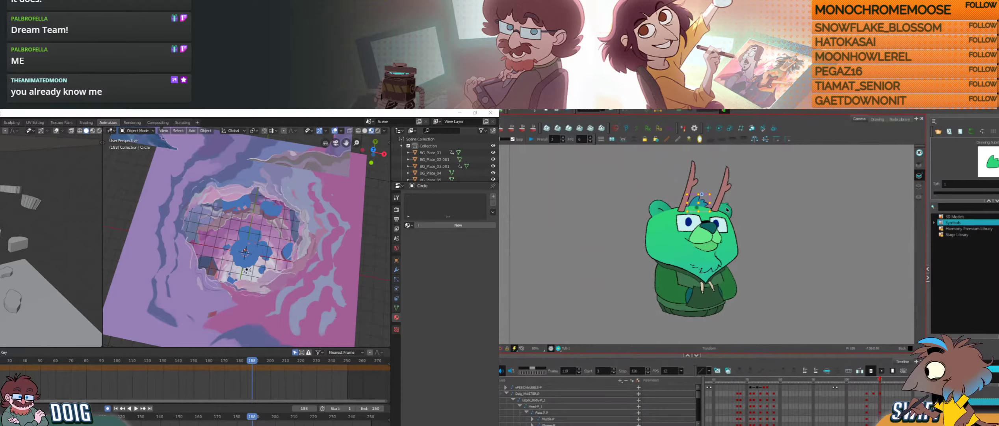
left_click(657, 205)
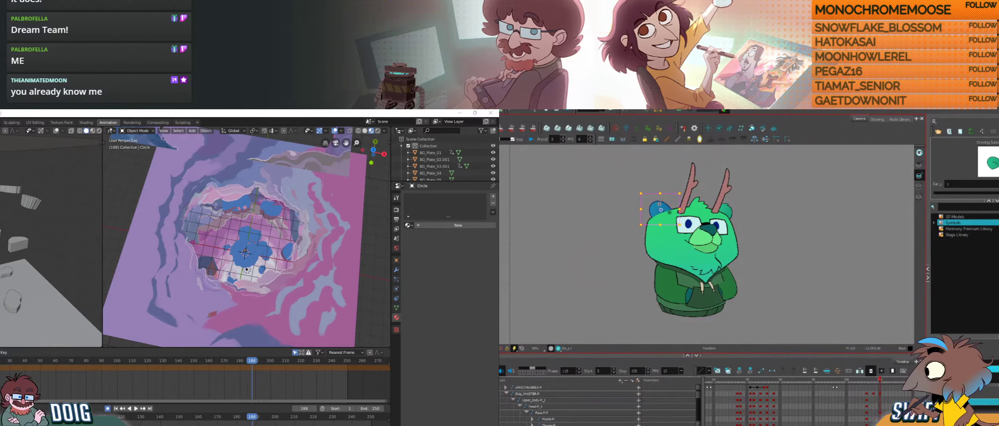
left_click(727, 209)
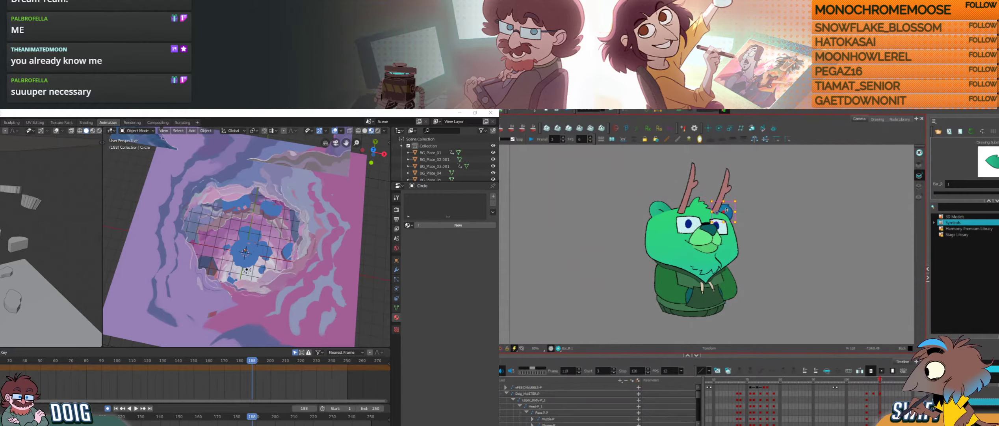
key("comma")
key("period")
key("comma")
key("period")
key("comma")
key("period")
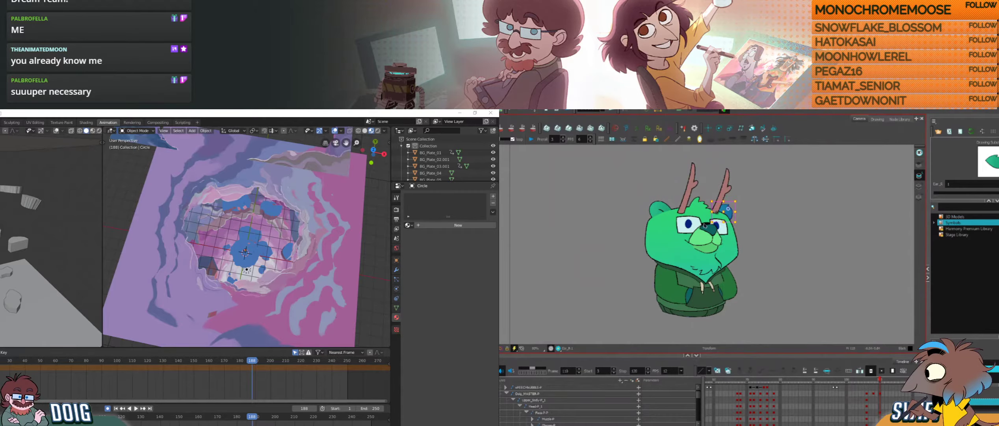
key("comma")
key("period")
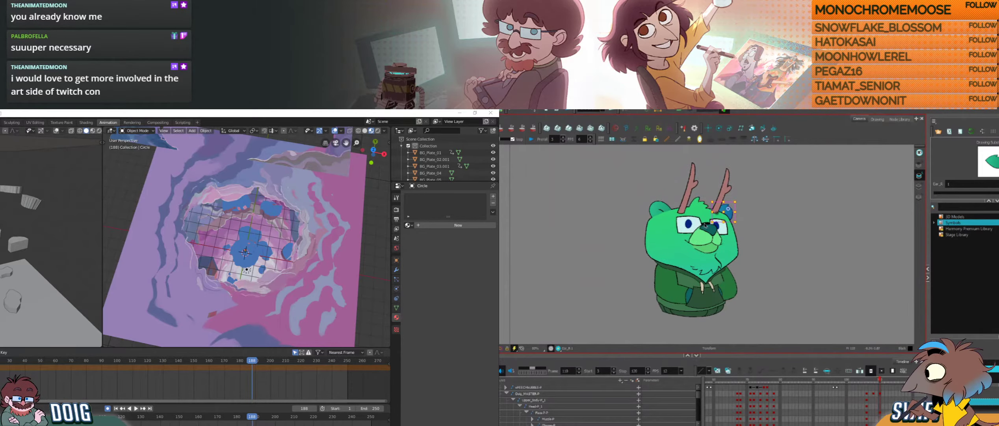
Step: Flip back and forth between the squashed frame and the one before it to check the far ear's offset
key("comma")
key("period")
key("comma")
key("period")
key("comma")
key("period")
key("comma")
key("period")
key("comma")
key("period")
key("comma")
key("period")
key("comma")
key("period")
key("comma")
key("period")
key("comma")
key("period")
key("comma")
key("period")
Step: Select the bear's glasses and compare their position between the squashed frame and the preceding one
left_click(694, 226)
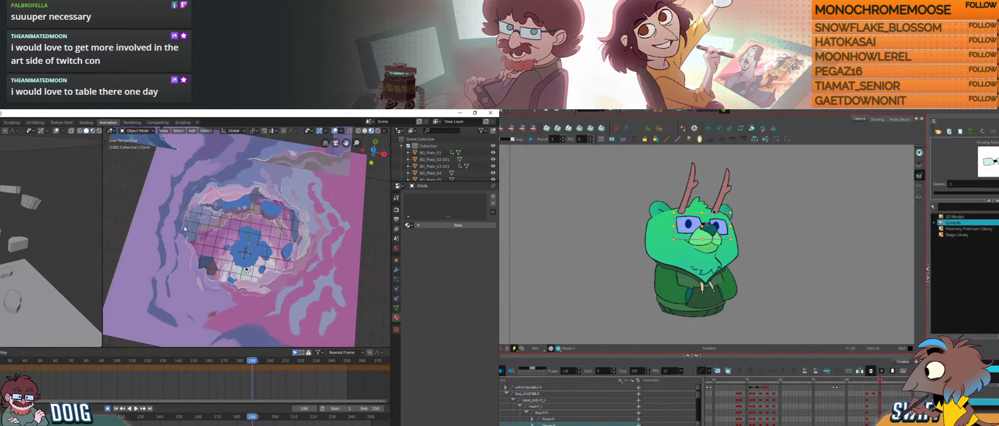
middle_click_drag(184, 225, 260, 214)
key("comma")
key("period")
Step: Review the tunnel animation through the Blender camera back to its first frame, and select the bear's near upper arm and forearm
key("KP_0")
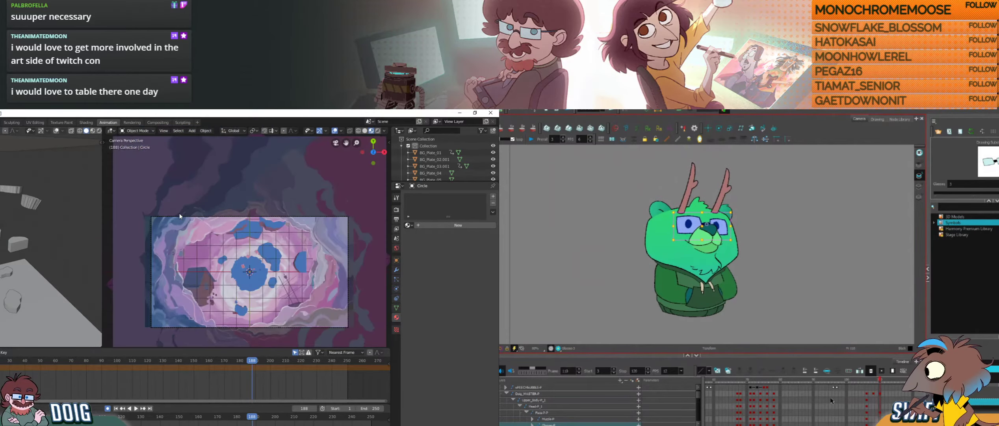
key("space")
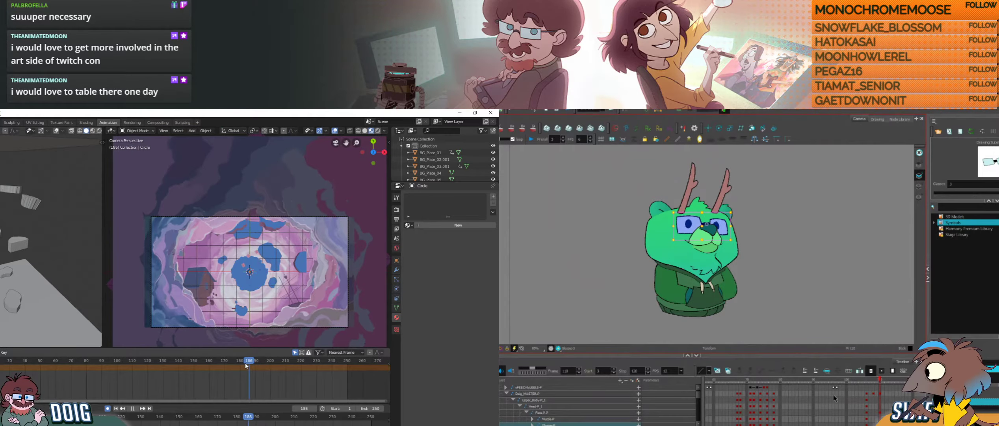
left_click(164, 375)
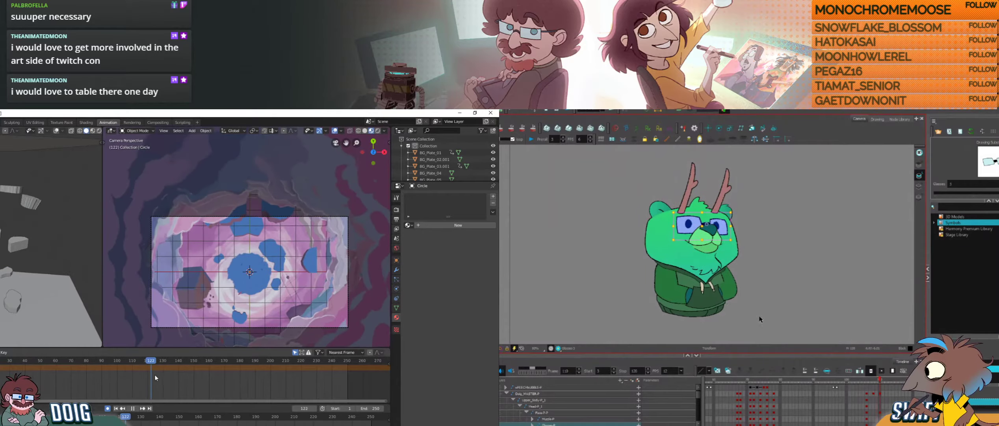
left_click_drag(194, 369, 254, 349)
left_click(669, 278)
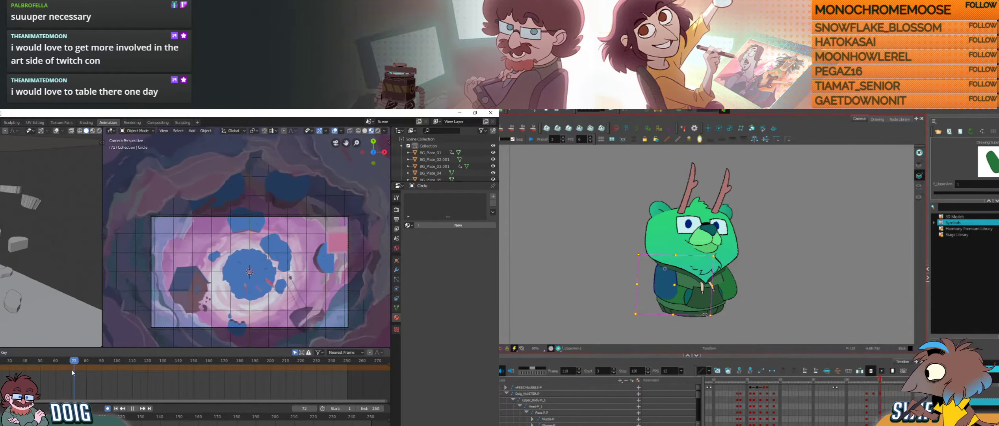
left_click_drag(32, 374, 0, 377)
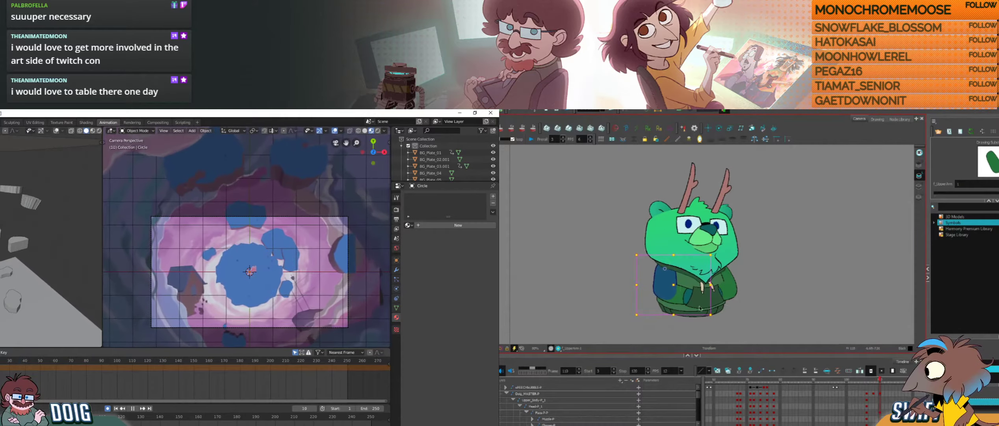
left_click(678, 296)
key("space")
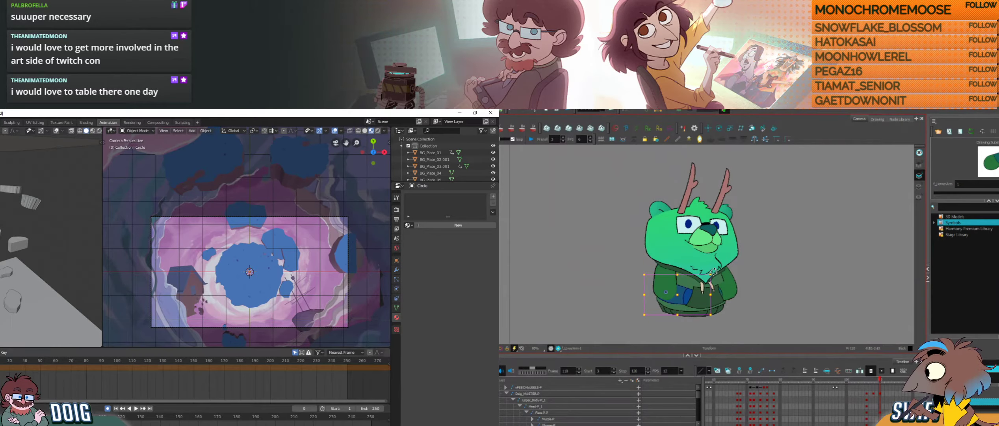
Step: Select the bear's far upper arm, adjust it very slightly, and compare it with the preceding frame
left_click(739, 287)
key("period")
left_click_drag(752, 316, 755, 314)
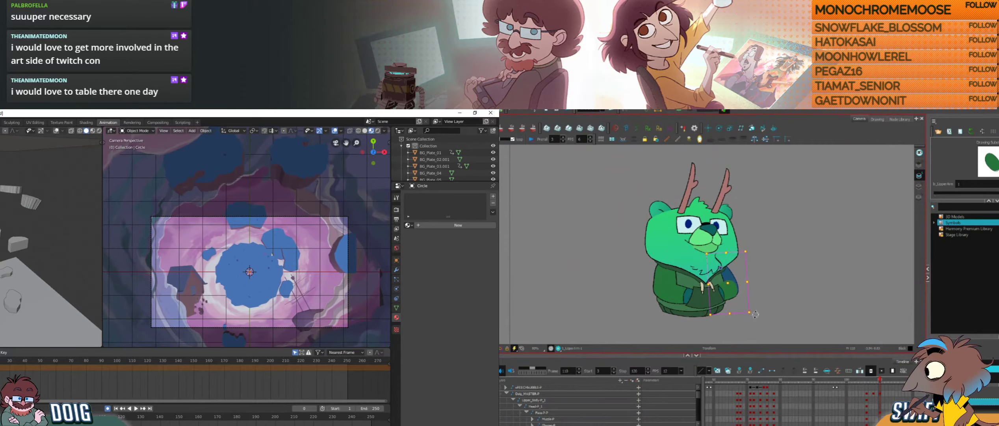
key("comma")
key("period")
key("comma")
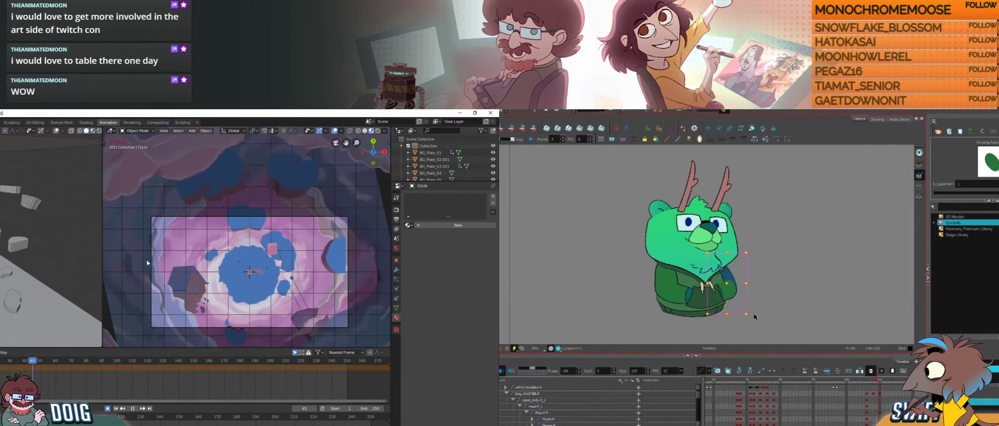
key("period")
key("comma")
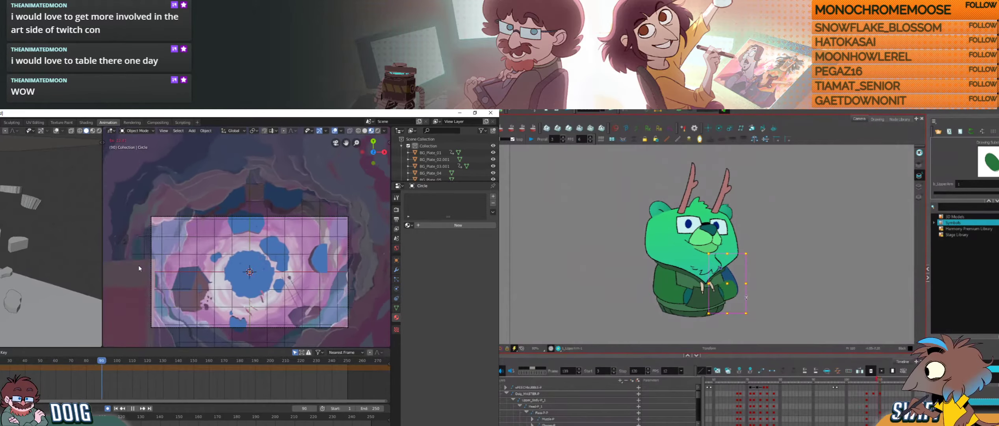
key("comma")
key("period")
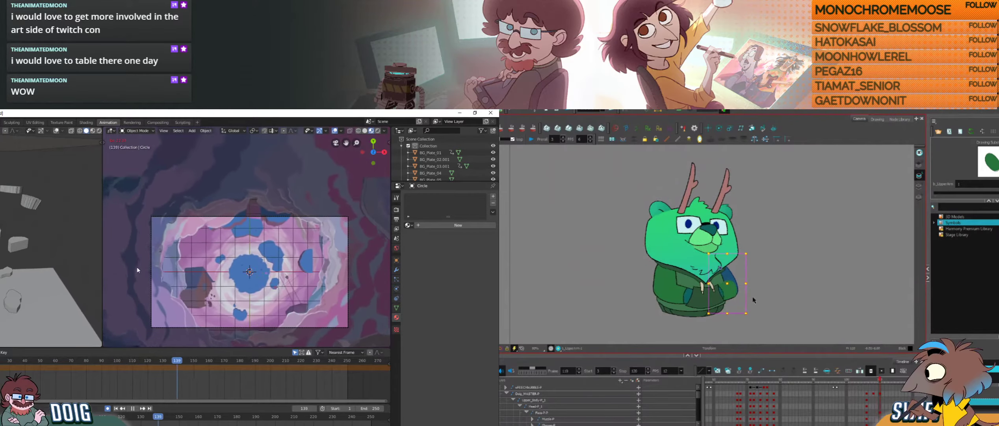
left_click(754, 299)
Step: Select the hoodie's drawstring, and inspect the playing tunnel layers from several angles before returning to the camera view
left_click(702, 287)
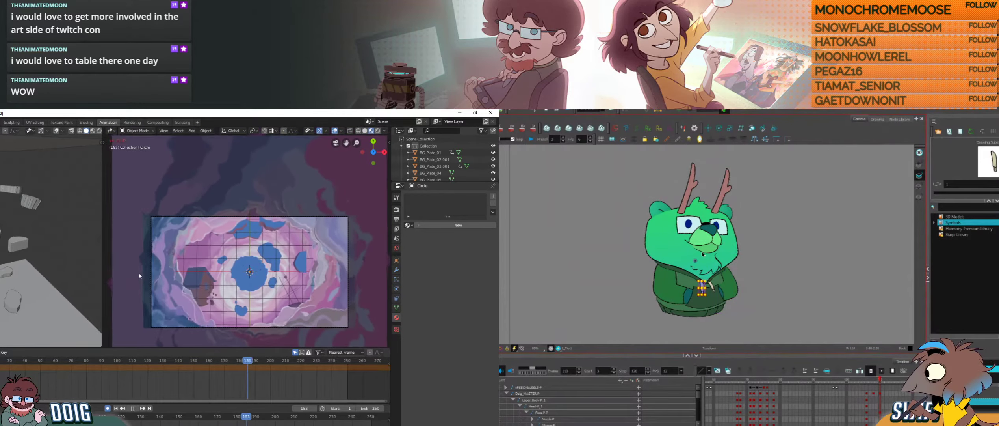
middle_click_drag(230, 273, 242, 244)
scroll(705, 290, "up", 3)
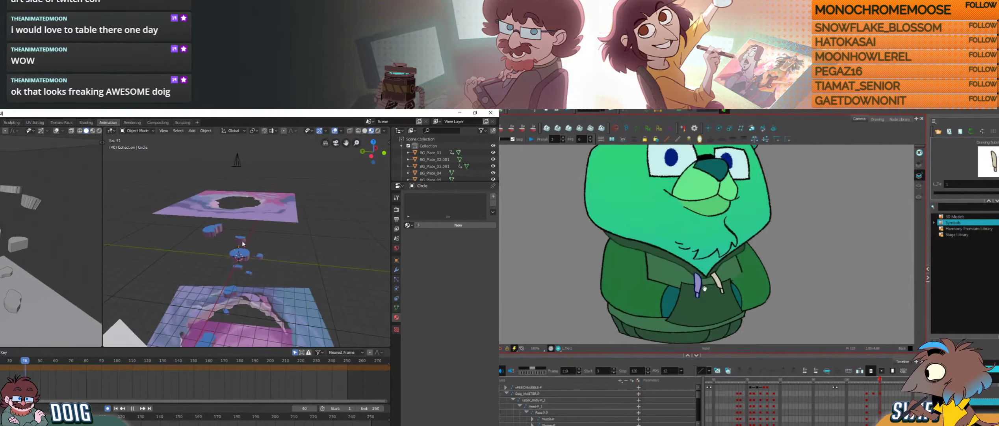
scroll(706, 289, "down", 2)
scroll(251, 254, "up", 2)
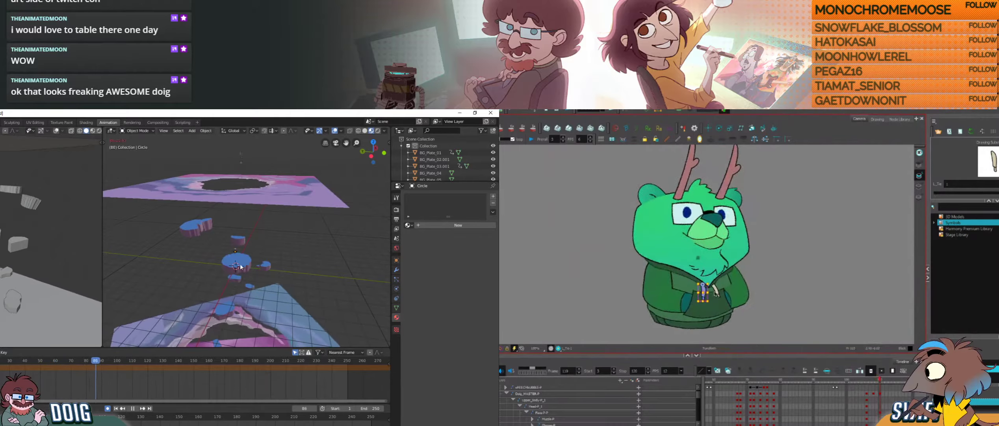
mouse_move(241, 267)
middle_mouse_down()
mouse_move(262, 235)
mouse_move(279, 286)
mouse_move(282, 267)
mouse_move(251, 276)
middle_mouse_up()
middle_click_drag(295, 253, 214, 291)
scroll(237, 258, "up", 9)
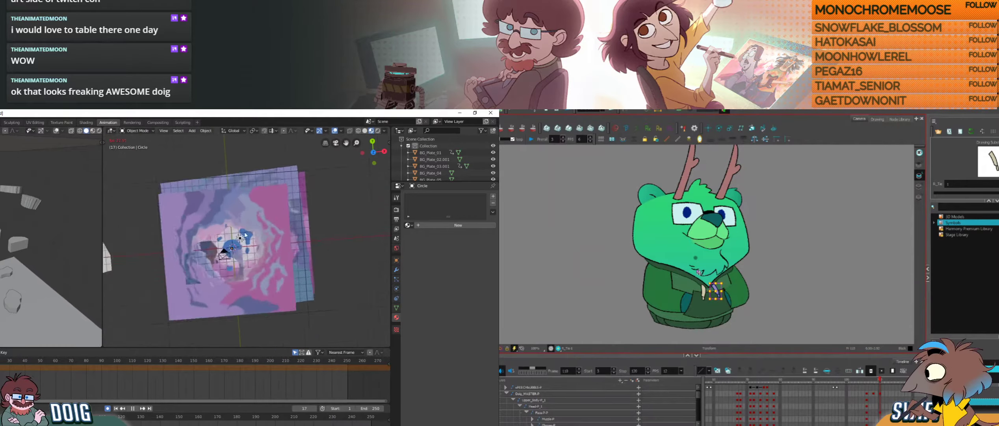
middle_click_drag(265, 256, 255, 262)
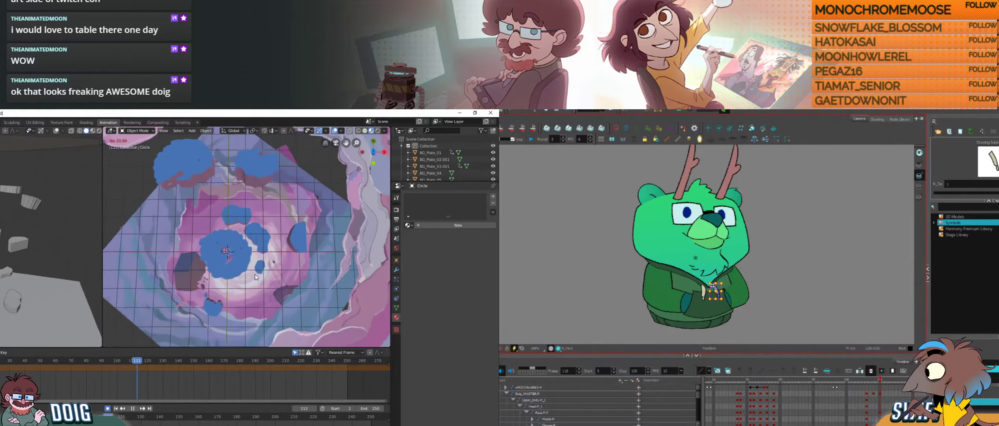
key("KP_0")
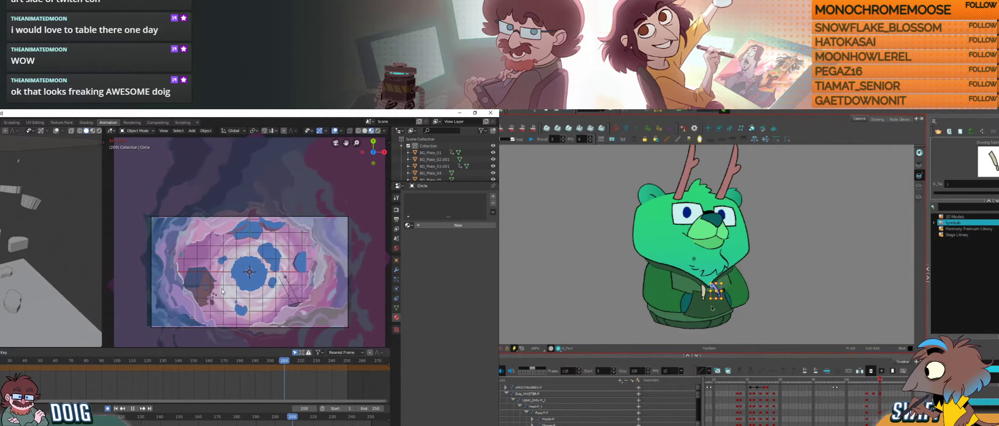
Step: Select the hoodie pocket and the lower muzzle in turn to inspect them on the squashed frame
left_click(688, 302)
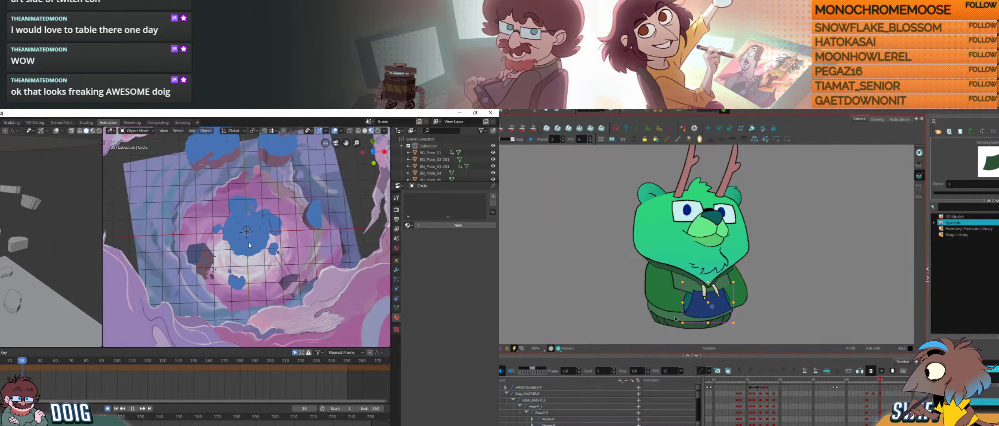
scroll(746, 278, "down", 1)
scroll(256, 266, "down", 3)
middle_click_drag(255, 268, 251, 229)
left_click(718, 245)
Step: Pause the tunnel animation, examine the floating islands and background plates up close, and return to the camera view
key("space")
scroll(257, 255, "down", 2)
scroll(240, 239, "up", 6)
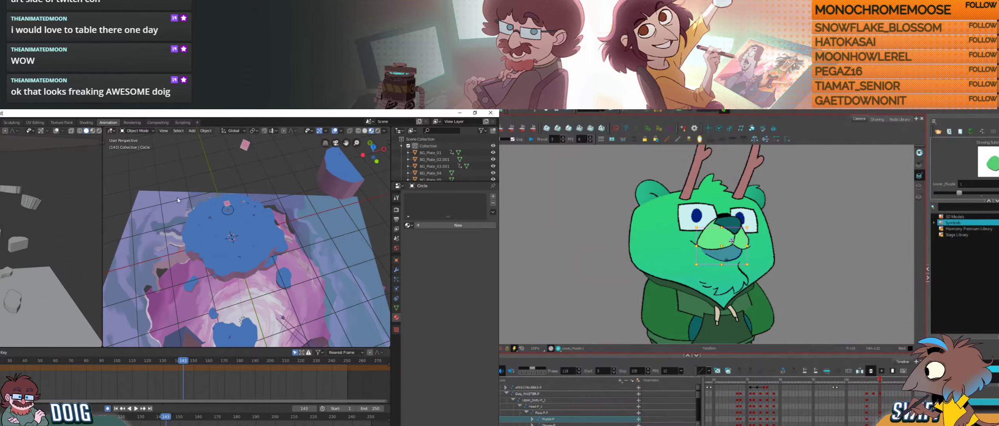
middle_click_drag(218, 260, 254, 233)
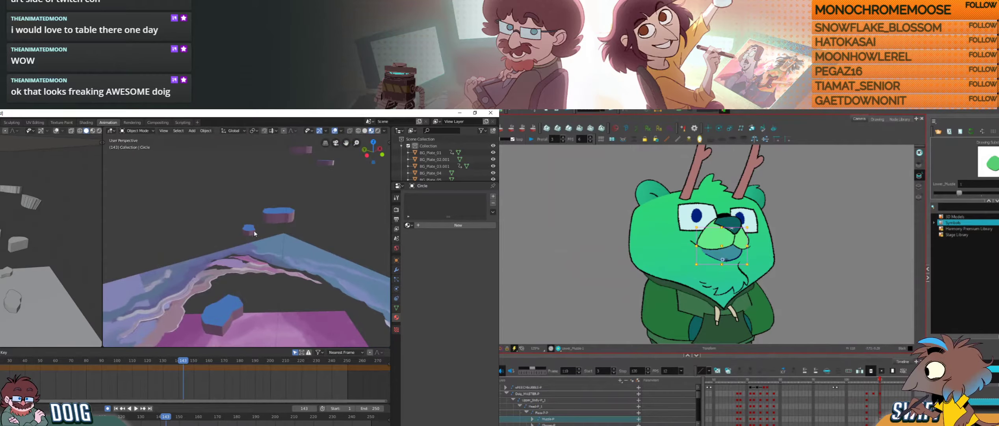
middle_click_drag(220, 269, 204, 216)
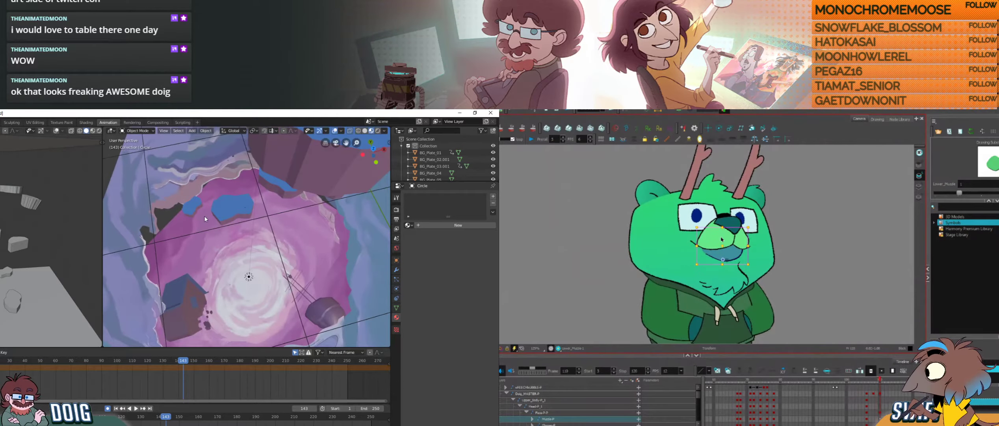
key("KP_0")
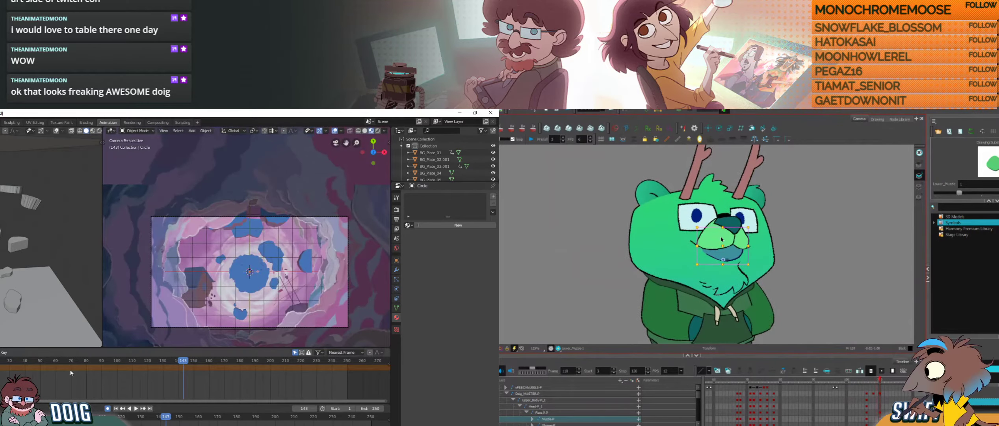
Step: Switch the tunnel scene to rendered shading, play it from its first frame, and select the bear's chin fur
left_click(378, 131)
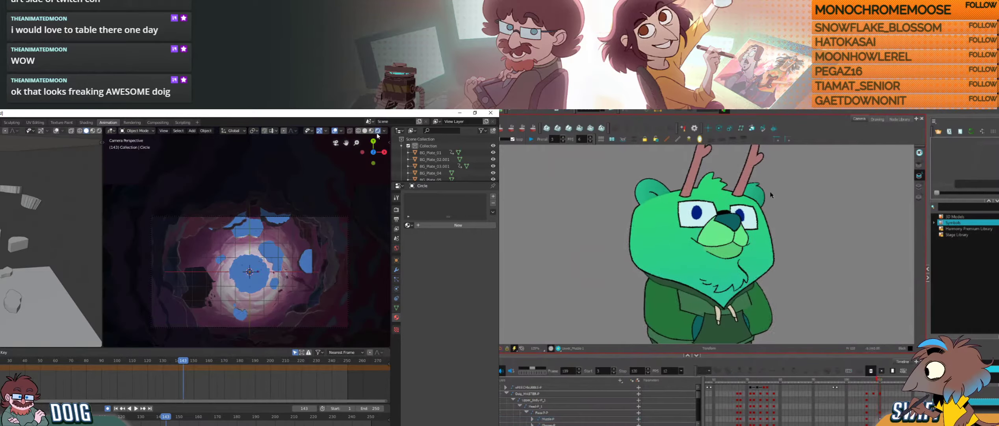
scroll(744, 191, "down", 2)
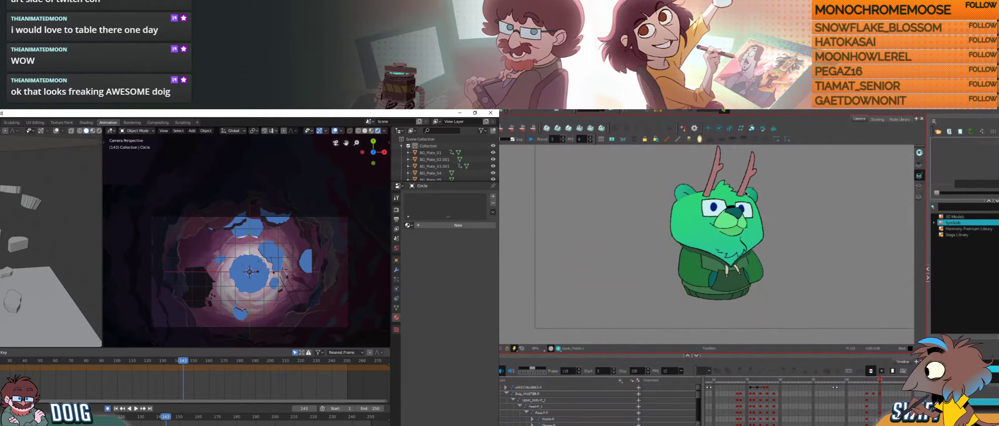
left_click_drag(749, 208, 737, 227)
key("shift+Left")
key("space")
key("comma")
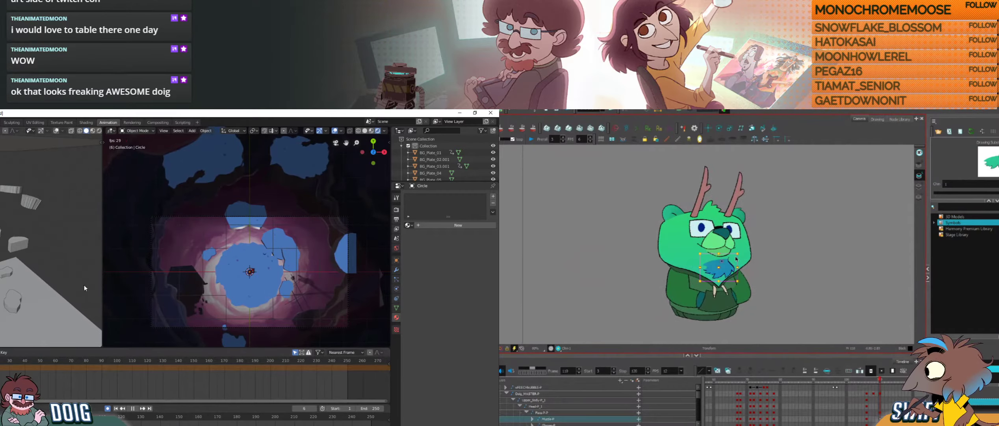
scroll(737, 258, "up", 1)
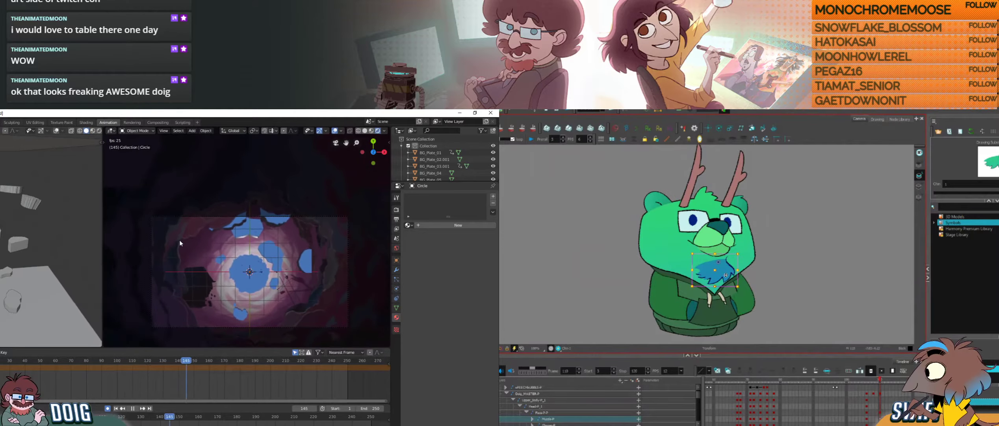
key("space")
Step: Select the point light above the glowing lower plate and duplicate it up to the dark upper plate
middle_click_drag(199, 289, 241, 237)
left_click(233, 259)
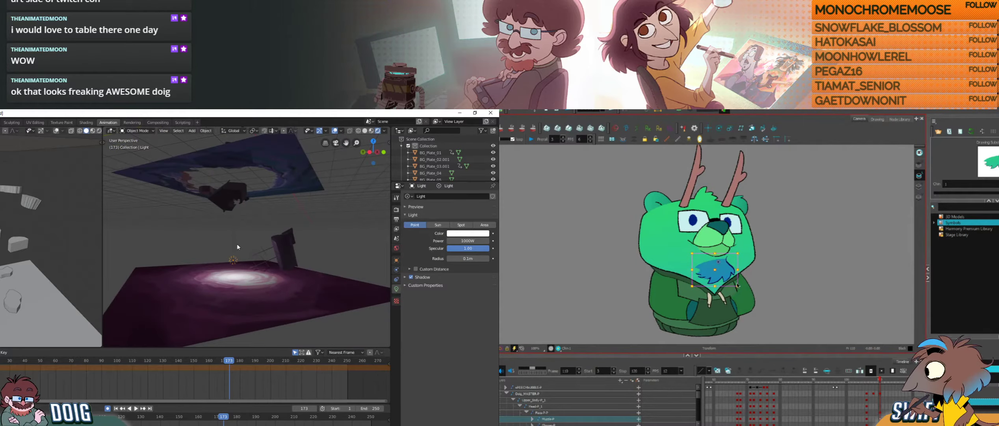
key("shift+d")
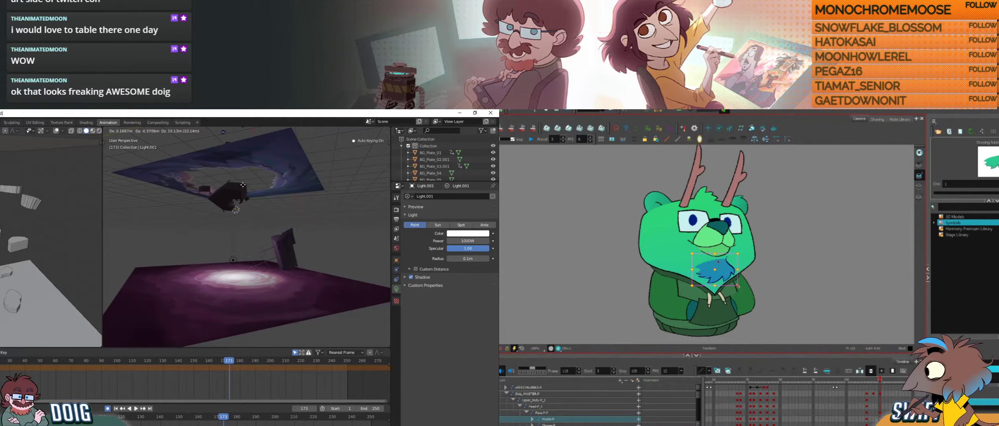
left_click(244, 181)
Step: Raise the duplicated light along the Z axis until it sits among the floating islands above the upper plate
middle_click_drag(243, 180, 239, 247)
key("z")
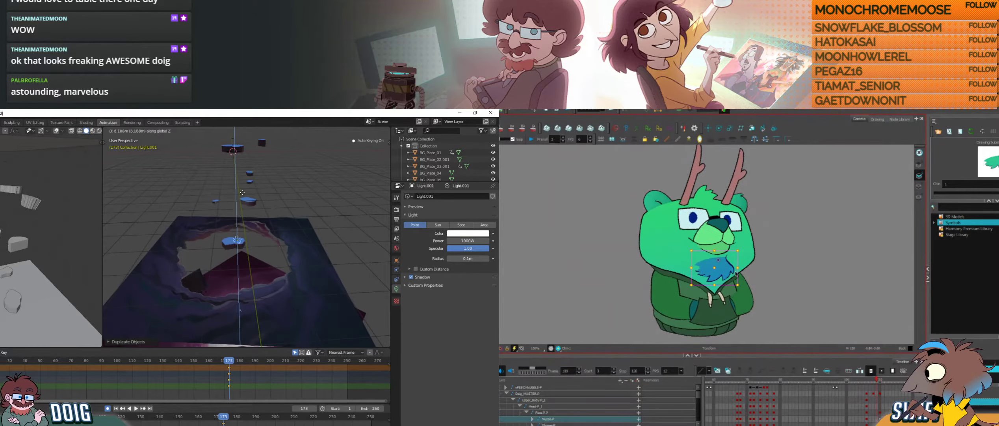
left_click(247, 178)
middle_click_drag(247, 177, 237, 187)
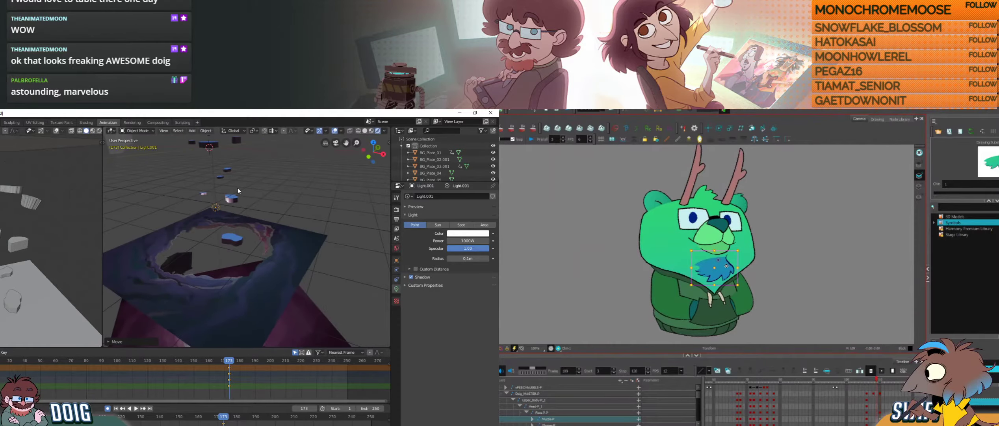
key("g")
key("z")
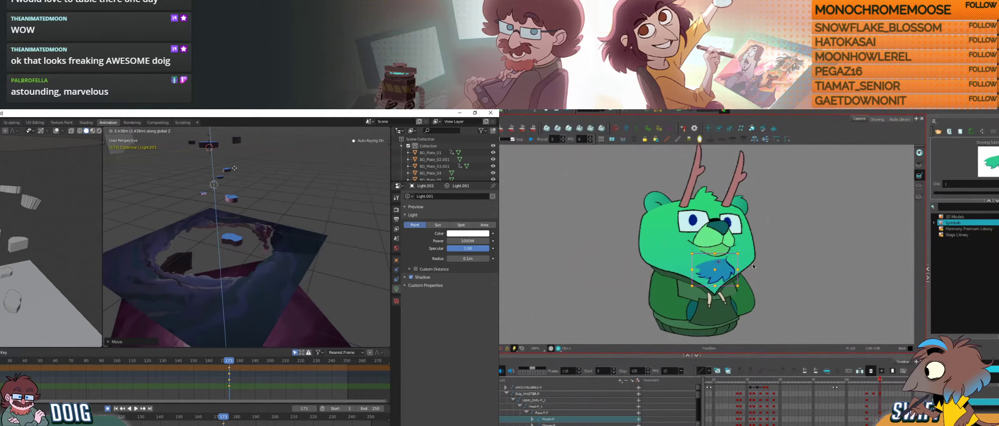
left_click(234, 168)
middle_click_drag(235, 168, 244, 213)
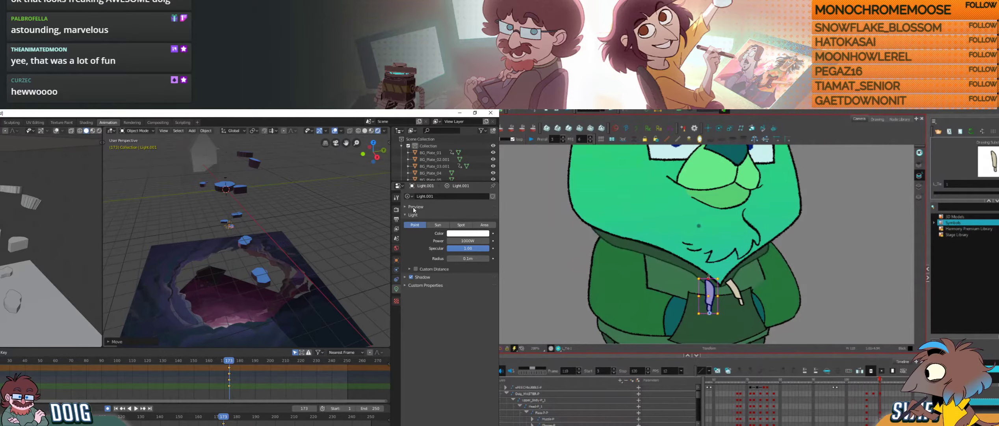
Step: Change the duplicated light to a Sun light with a strength of 100
left_click(438, 225)
left_click(466, 239)
type("100")
key("Return")
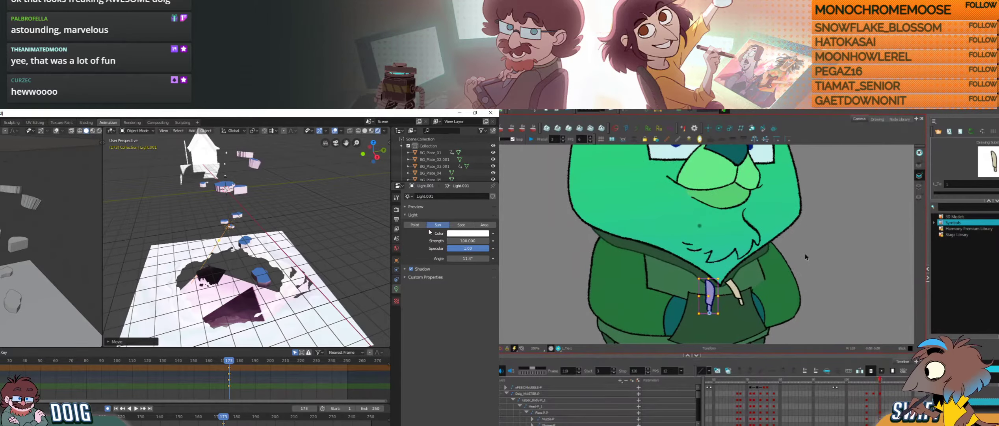
Step: Set the Sun light's strength to 10
left_click(468, 240)
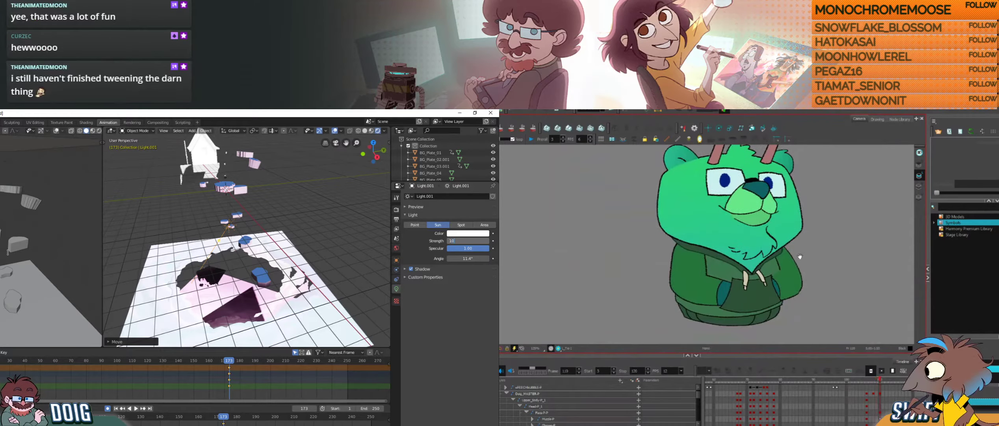
type("10")
key("Return")
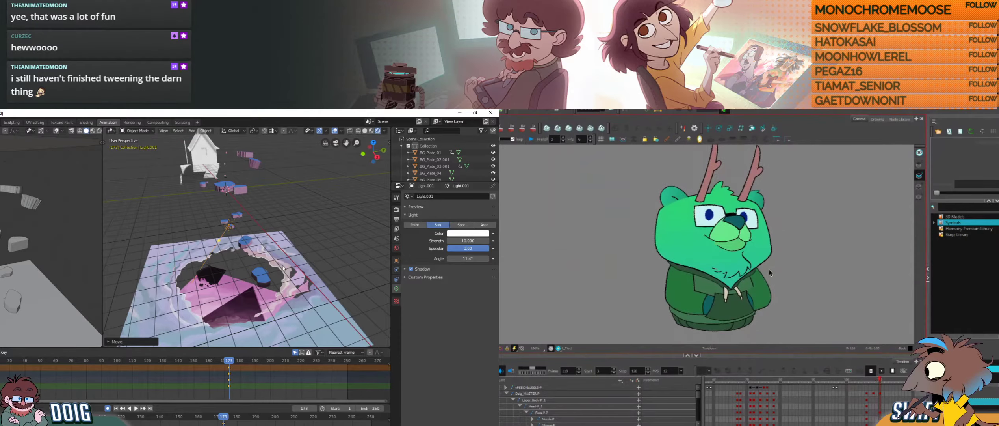
Step: Set the Sun light's strength to 3
middle_click_drag(283, 269, 300, 286)
left_click(468, 240)
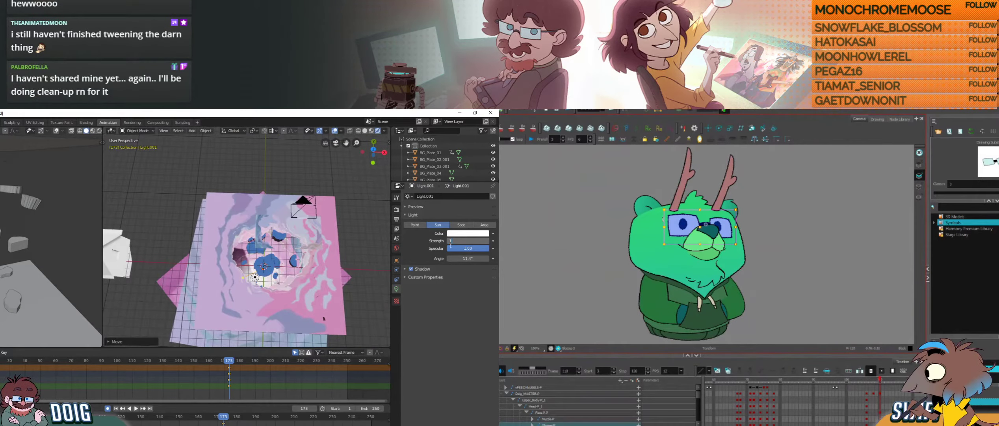
key("Return")
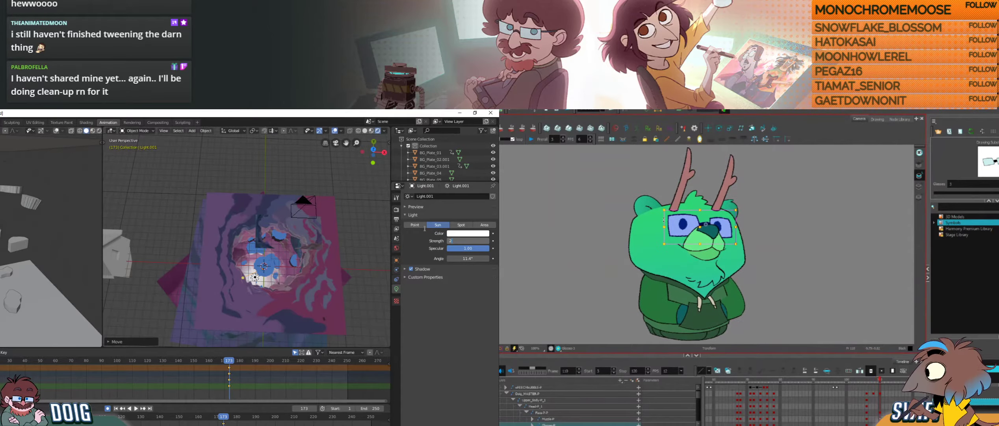
key("Return")
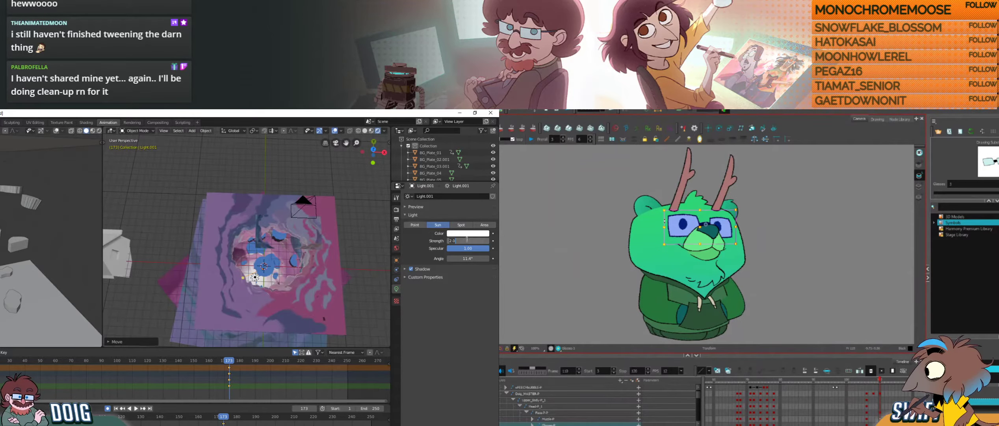
key("BackSpace")
key("BackSpace")
key("BackSpace")
type("3")
key("Return")
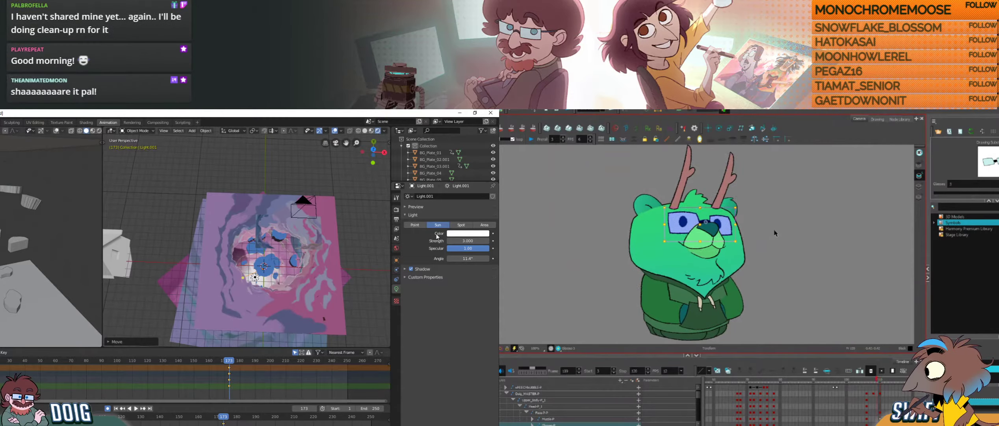
Step: Turn off shadow casting for the Sun light above the plates
middle_click_drag(293, 282, 242, 230)
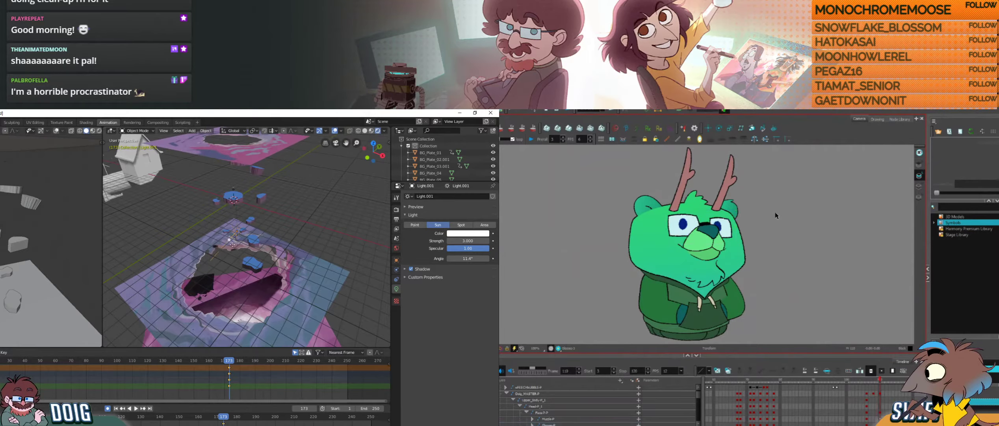
middle_click_drag(232, 245, 230, 225)
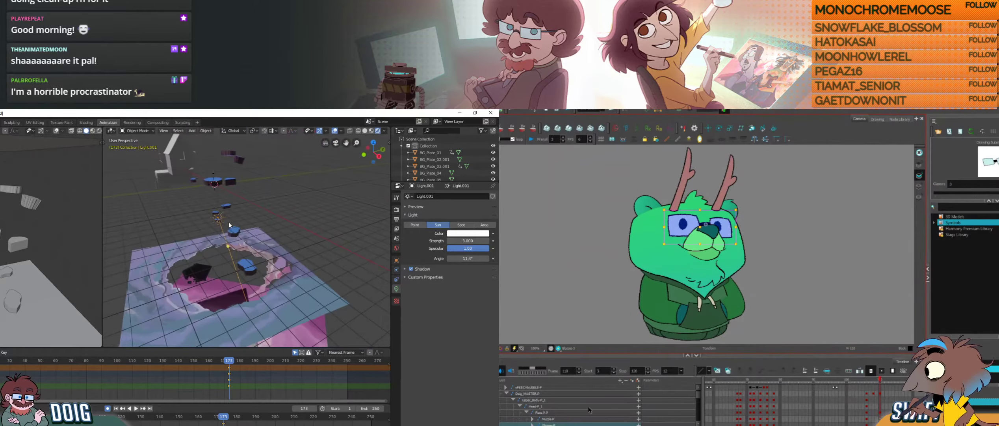
left_click_drag(229, 247, 225, 252)
scroll(562, 409, "down", 1)
left_click(561, 406)
middle_click_drag(220, 254, 263, 248)
scroll(251, 251, "up", 5)
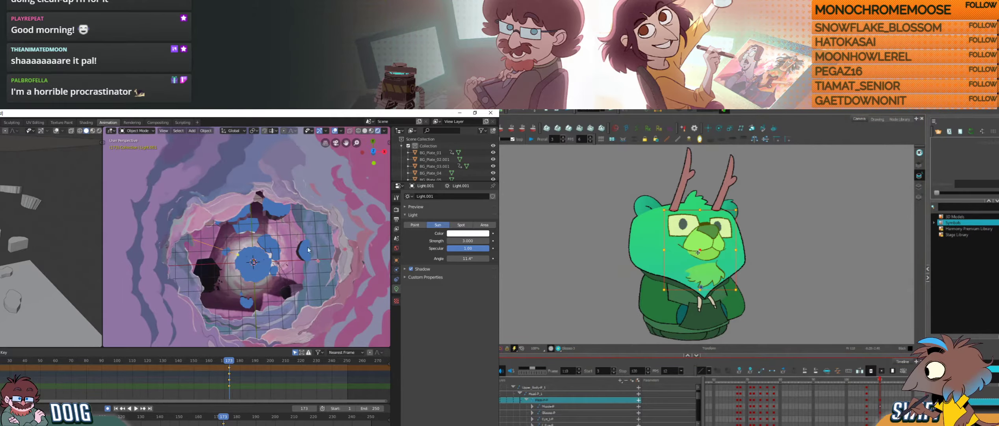
left_click(411, 270)
middle_click_drag(256, 273, 212, 237)
Step: Look through the scene camera and play the animation to preview the shadowless lighting in the tunnel
key("period")
key("period")
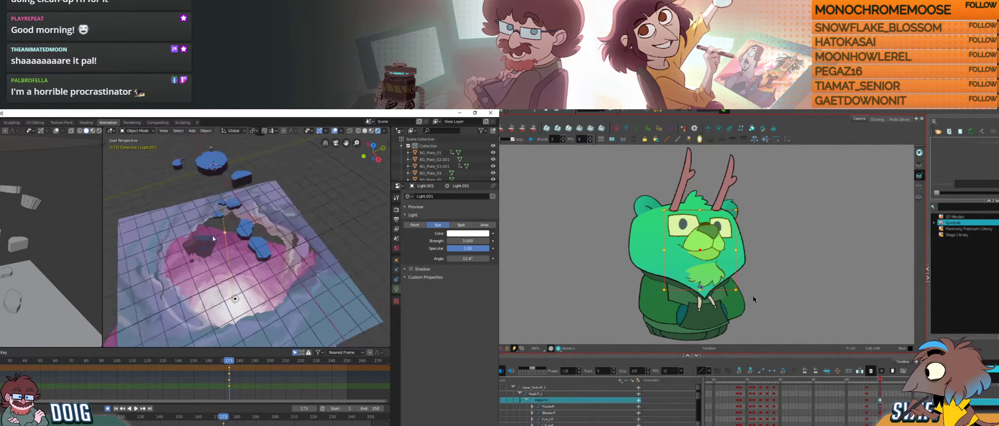
key("KP_0")
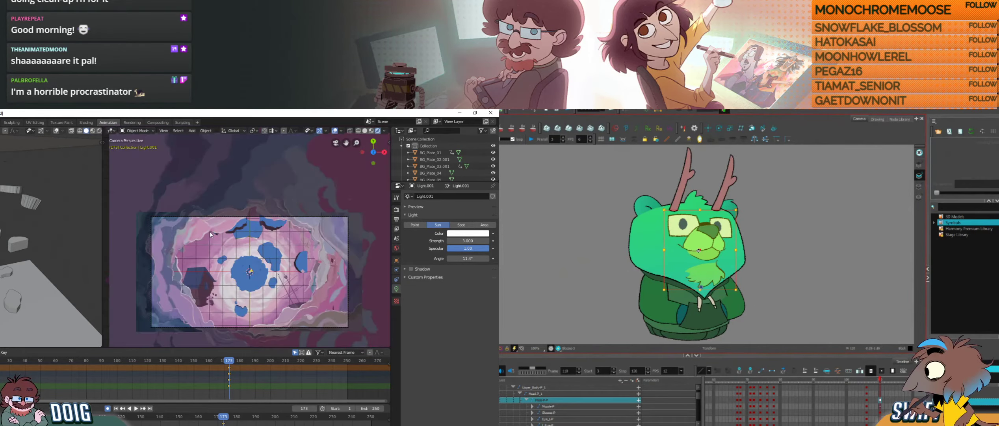
key("space")
key("period")
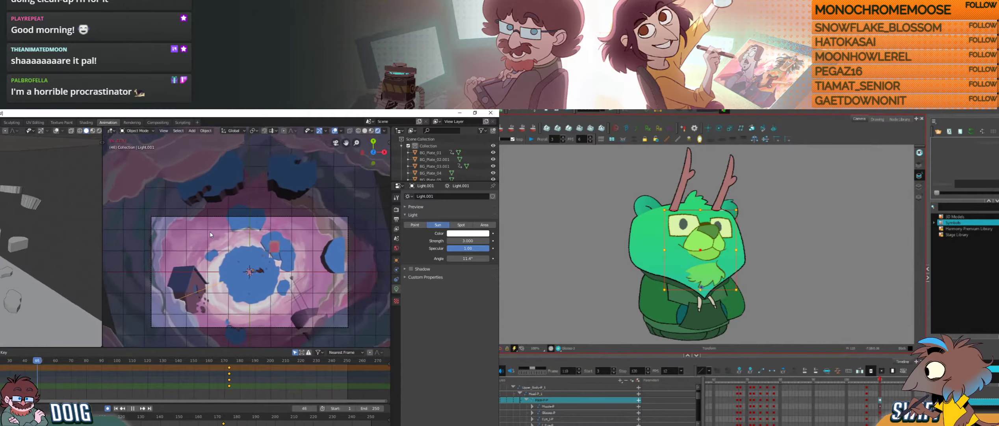
Step: Switch to Harmony and go through the bear's frames to examine the antlers, head and hood pose up close
left_click(768, 216)
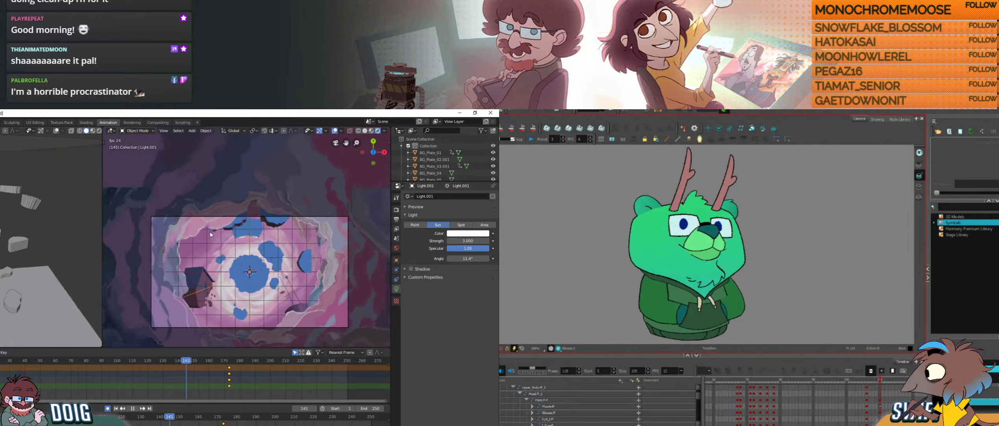
left_click(677, 202)
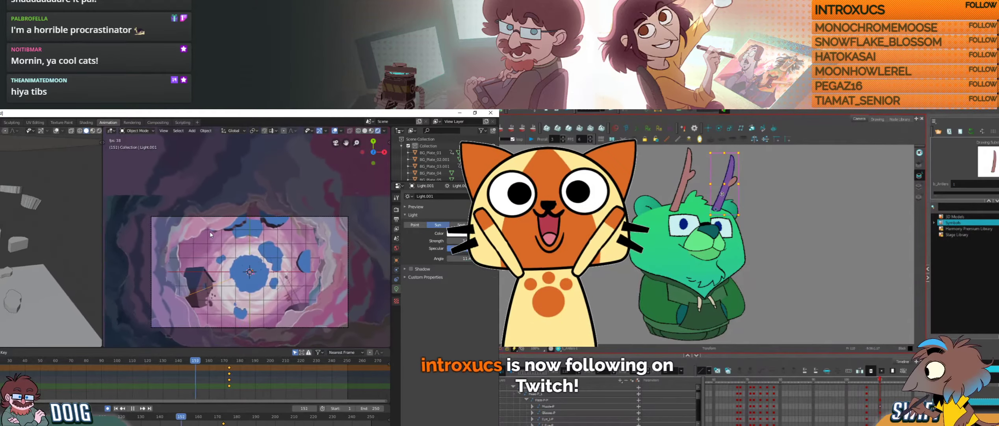
key(".")
left_click(759, 229)
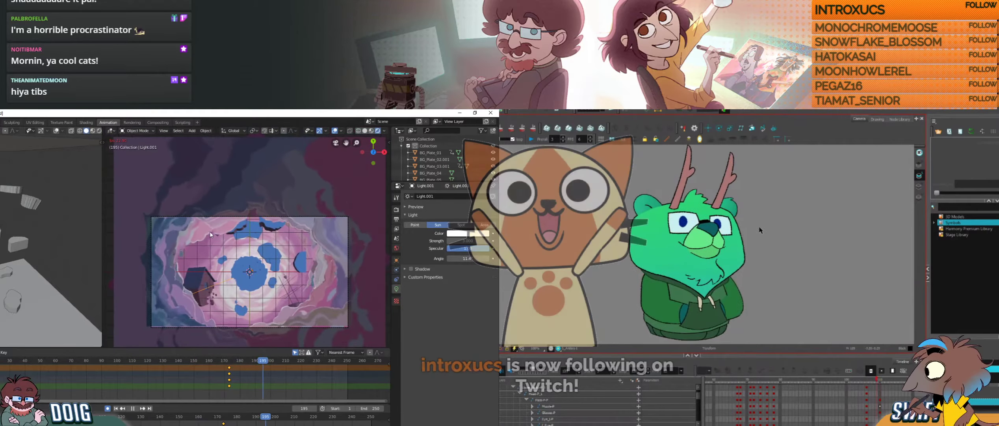
scroll(759, 228, "down", 1)
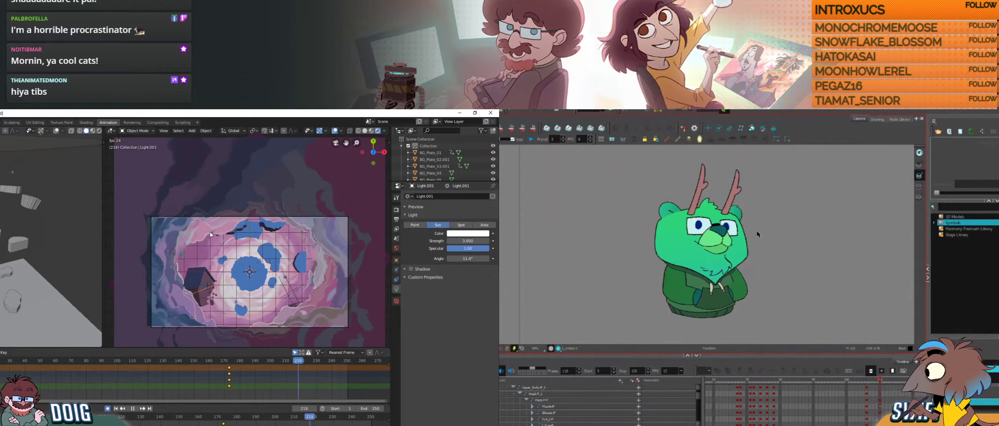
left_click_drag(759, 234, 740, 249)
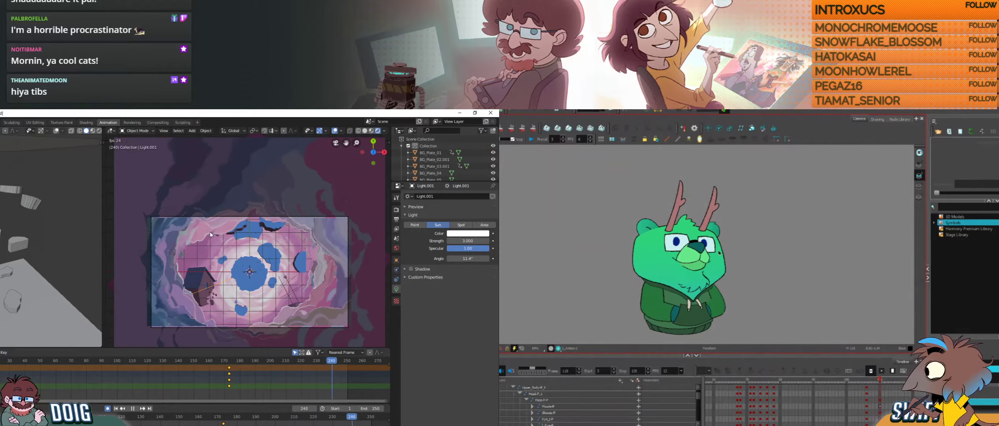
key(".")
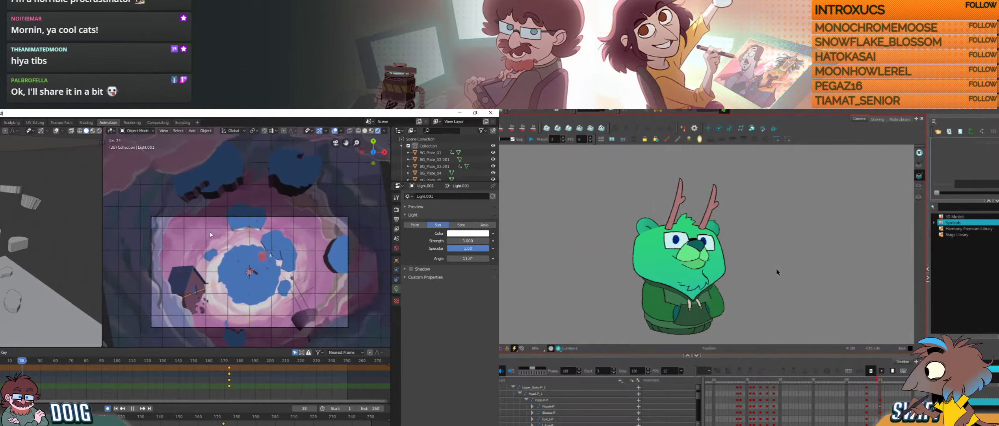
key(".")
key(".")
key(".")
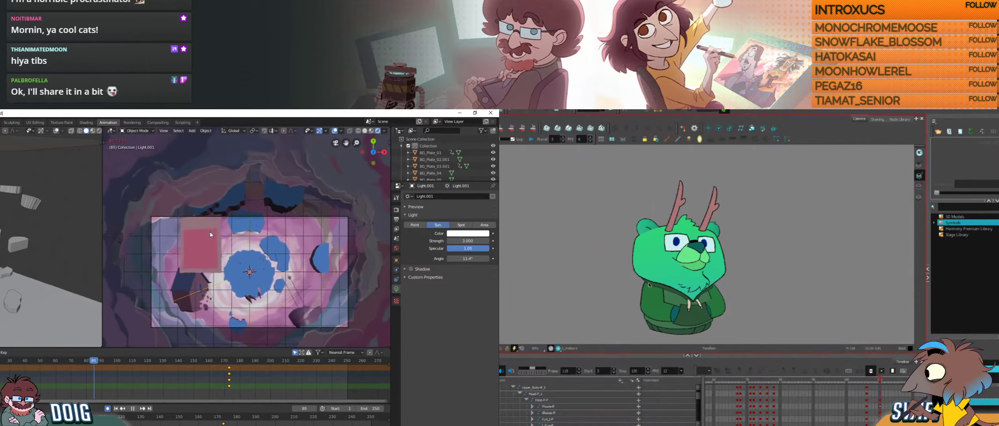
key("2")
key(".")
key("2")
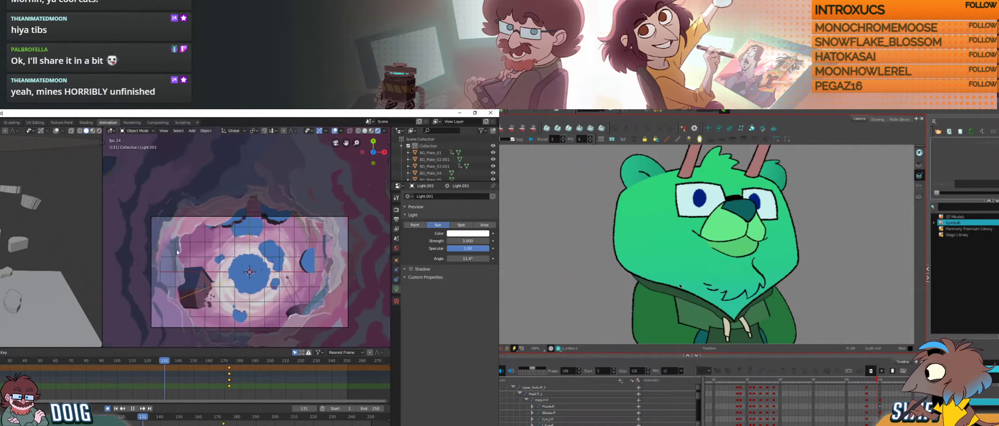
left_click(680, 285)
key("2")
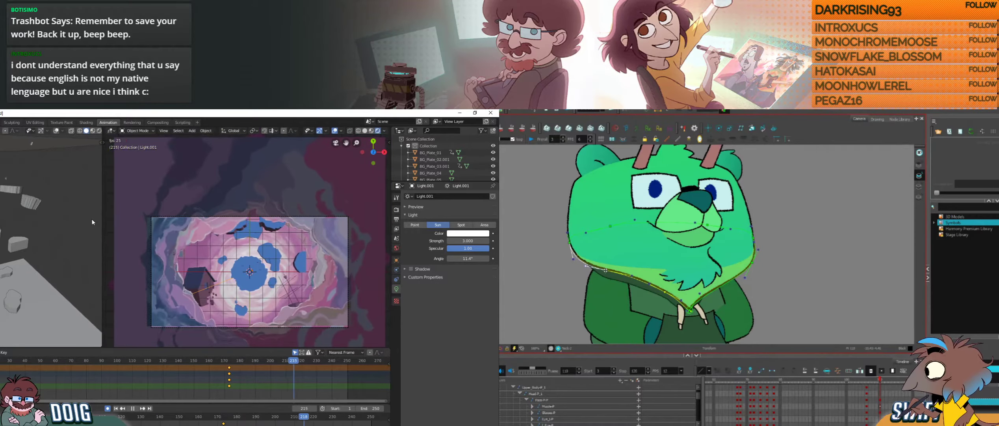
Step: Switch to Blender, stop playback, select the circle particle emitter above the large floating island and open its particle settings
key("space")
left_click(220, 275)
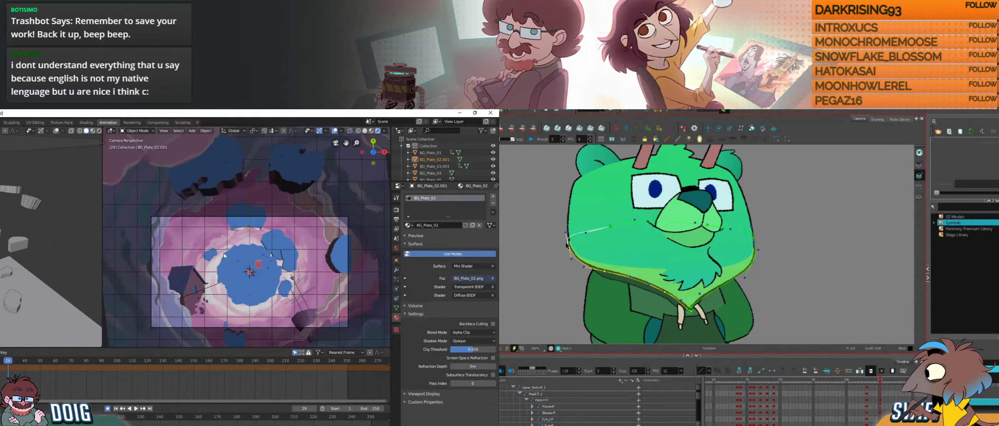
middle_click_drag(218, 283, 245, 240)
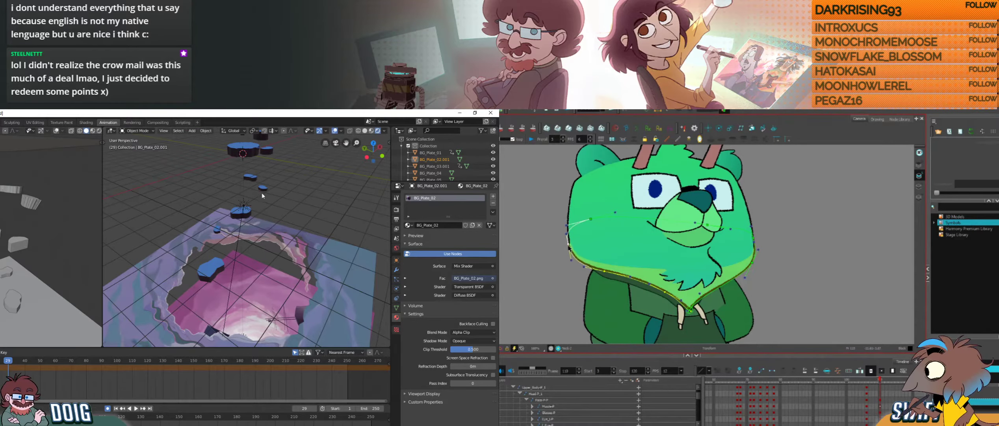
mouse_move(241, 253)
middle_mouse_down("shift")
mouse_move(248, 227)
mouse_move(258, 245)
mouse_move(247, 249)
mouse_move(245, 239)
middle_mouse_up("shift")
scroll(247, 228, "up", 2)
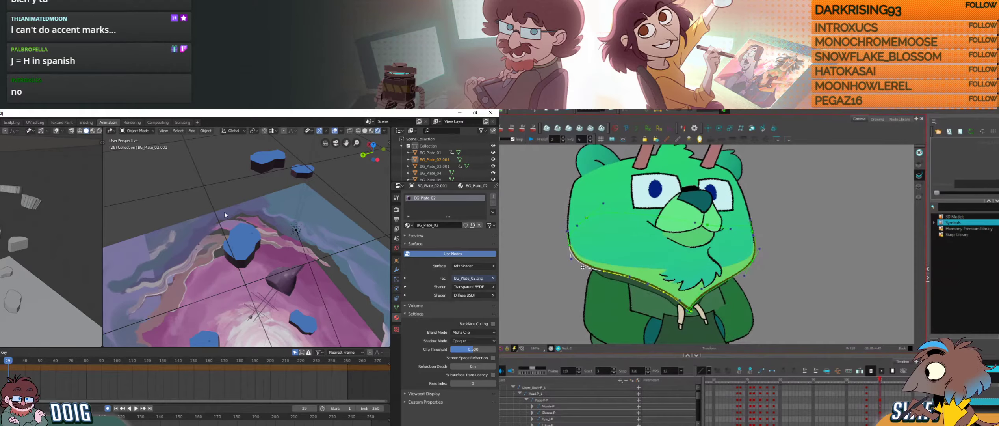
middle_click_drag(195, 206, 238, 221)
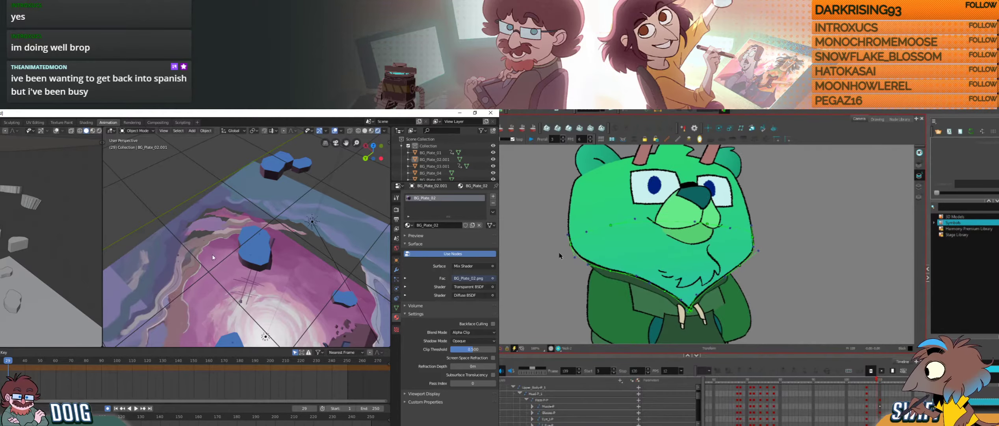
middle_click_drag(213, 254, 242, 268)
left_click(252, 243)
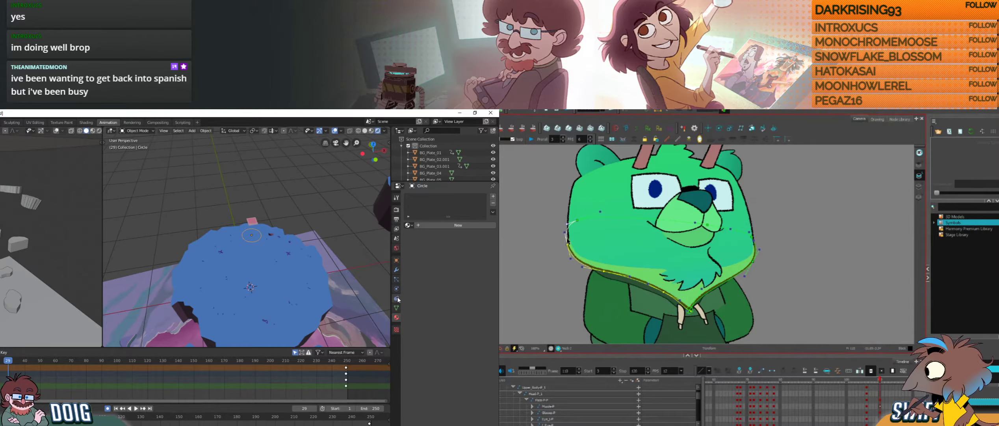
left_click(396, 281)
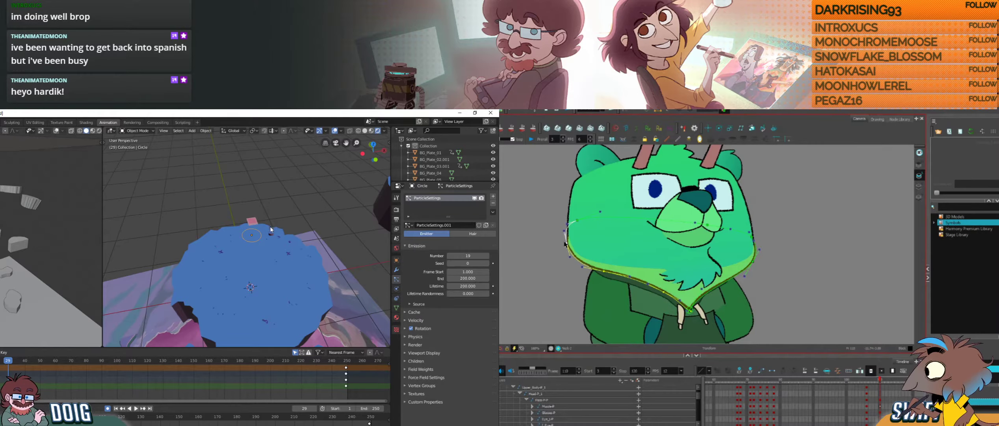
Step: Examine the circle emitter and its particles around the large floating island, keeping the emitter selected
scroll(301, 264, "down", 5)
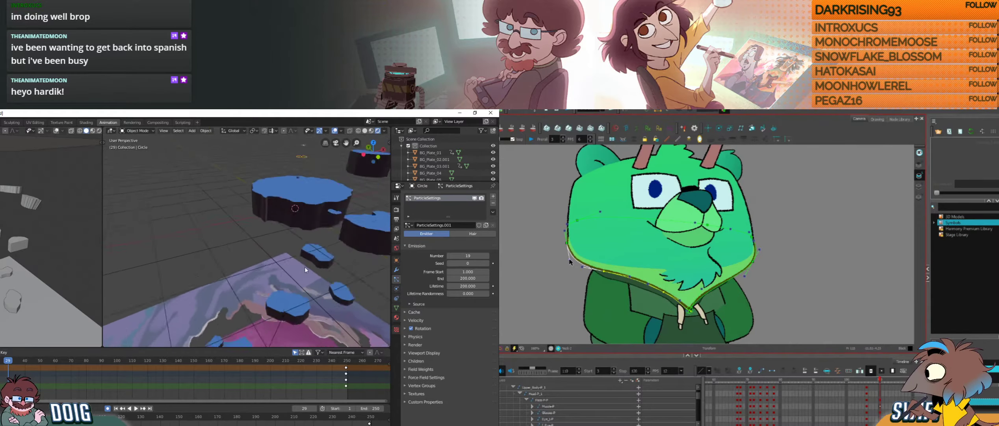
key("KP_Decimal")
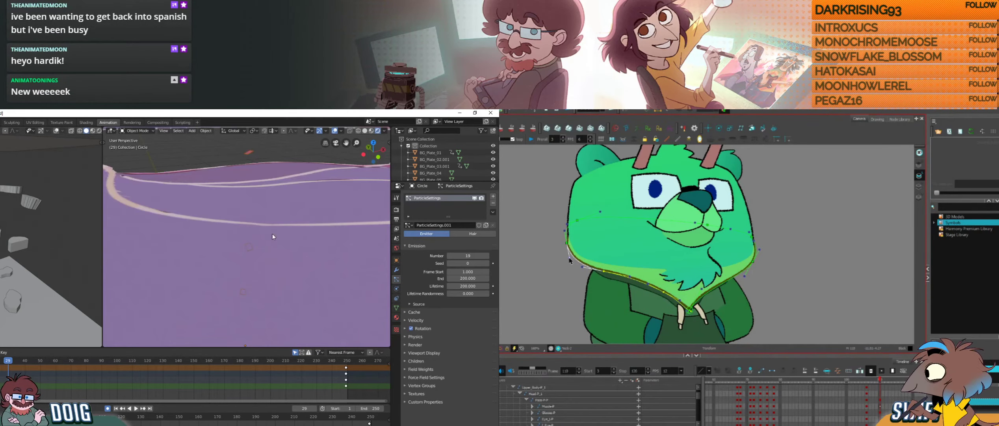
middle_click_drag(308, 213, 266, 277)
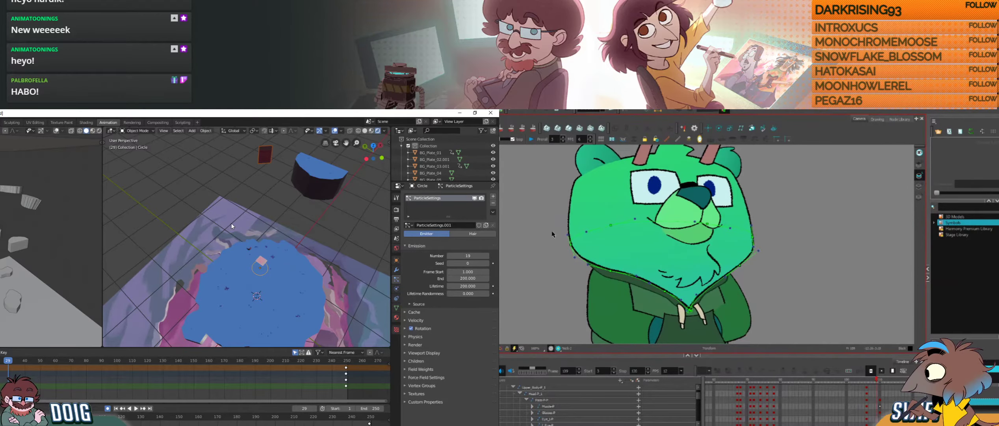
scroll(247, 287, "down", 3)
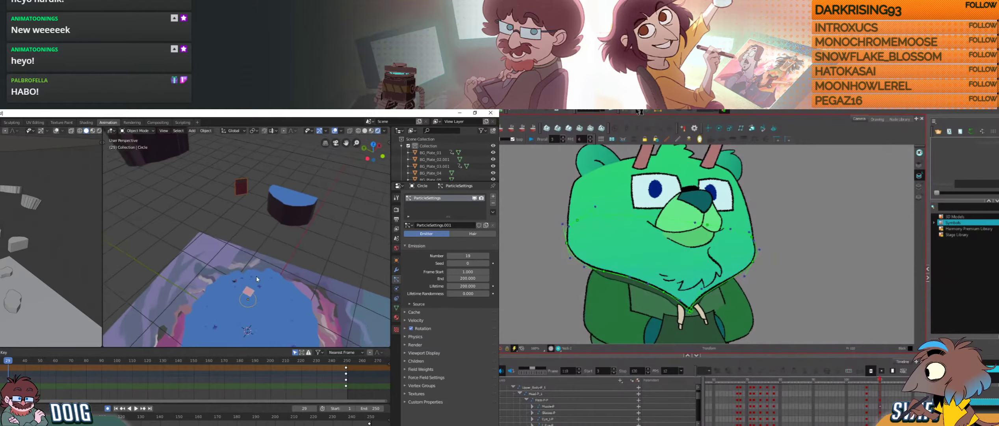
middle_click_drag(256, 279, 262, 271)
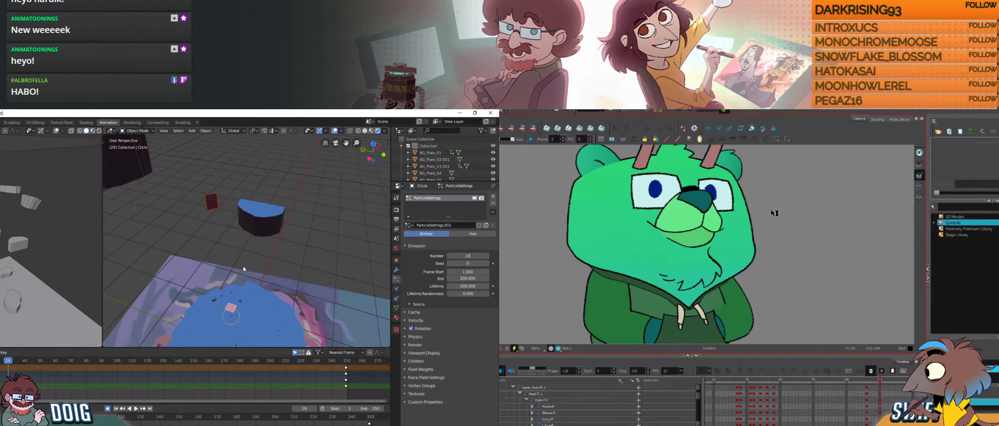
left_click(245, 303)
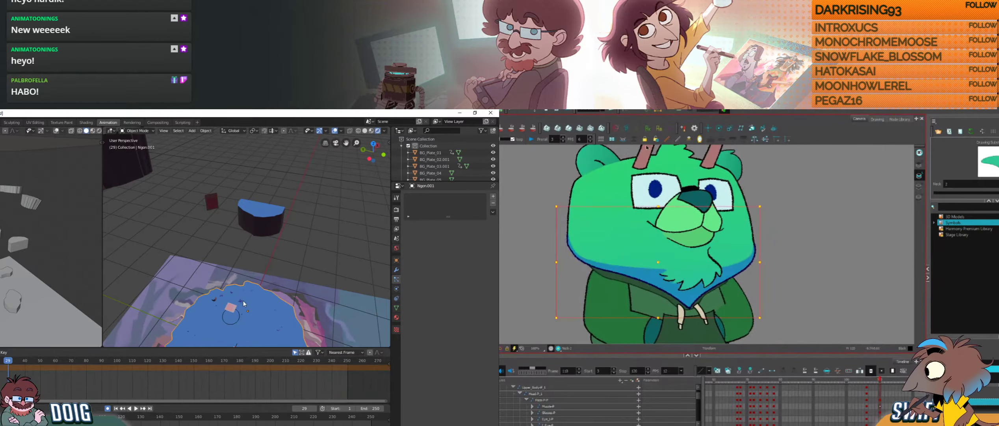
left_click(237, 311)
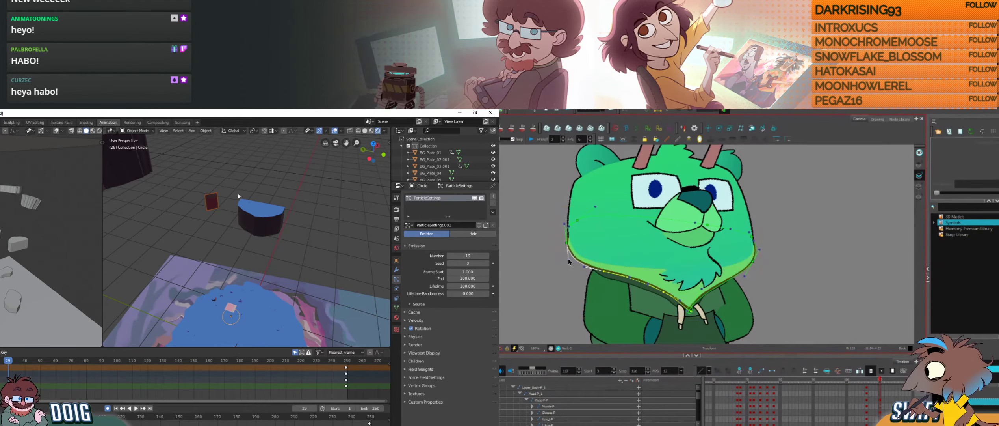
Step: Move the playhead back toward the start and play the animation to preview the emitter's particles
scroll(210, 287, "down", 4)
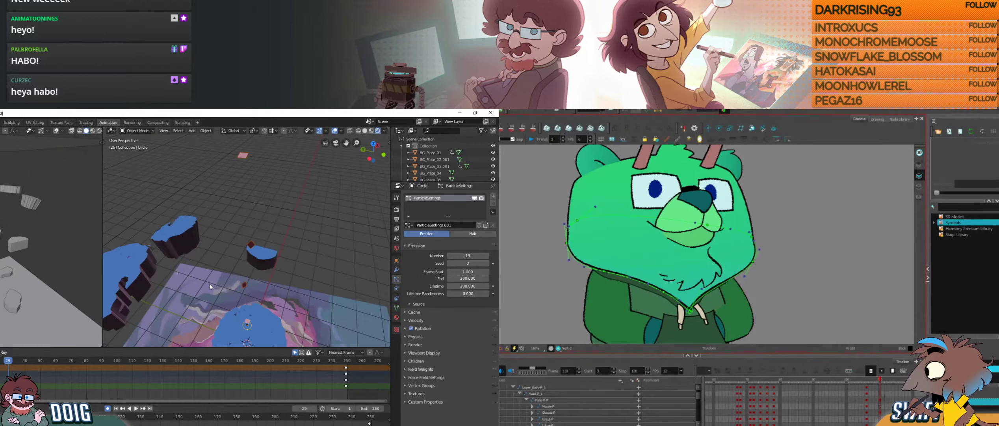
middle_click_drag(212, 253, 254, 284)
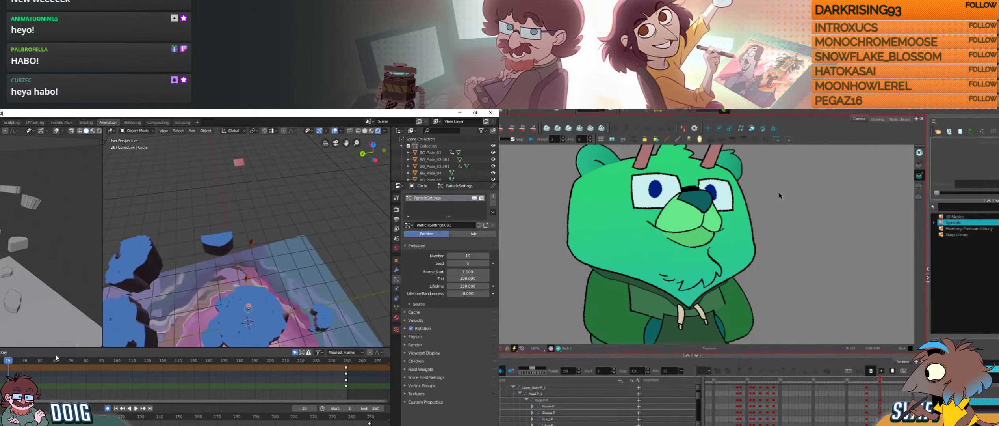
left_click_drag(7, 359, 0, 360)
key("space")
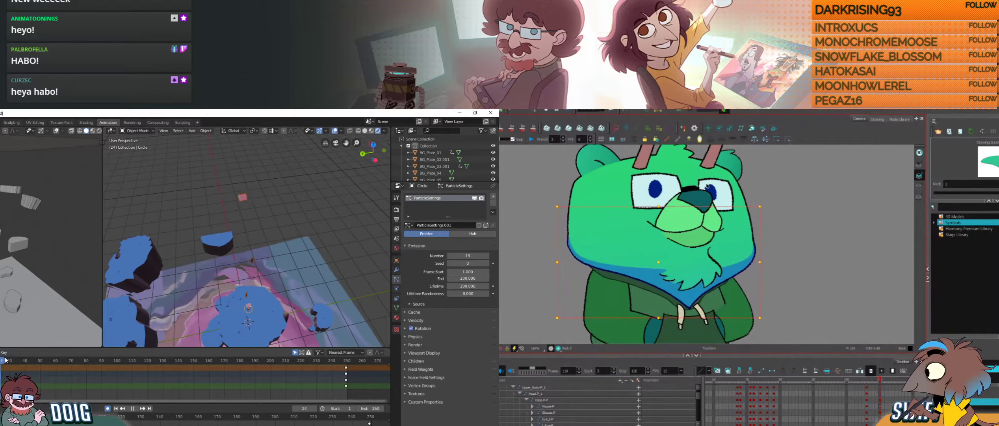
Step: Return the playhead to the start in Blender and adjust the contour of the bear's lower head shading in Harmony
left_click_drag(76, 357, 0, 359)
left_click_drag(753, 237, 753, 232)
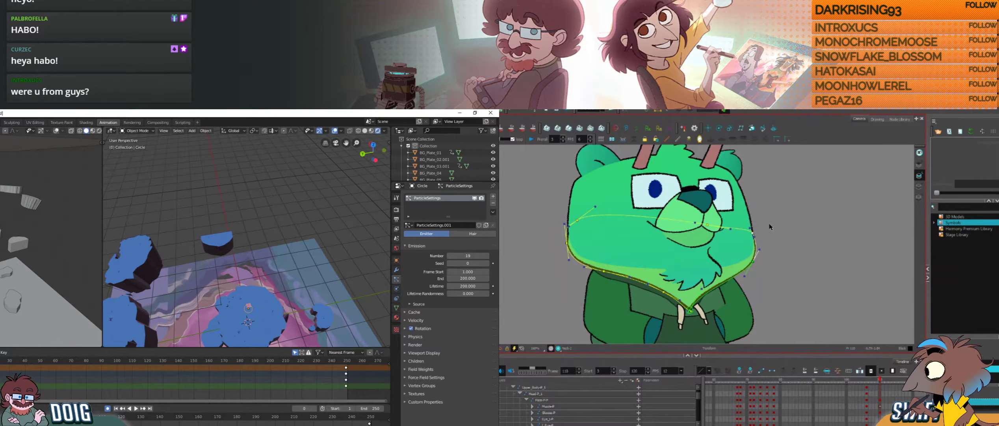
left_click(769, 226)
left_click(700, 139)
Step: Flip back and forth between neighbouring frames to compare the bear's head shading and hood pose
key("comma")
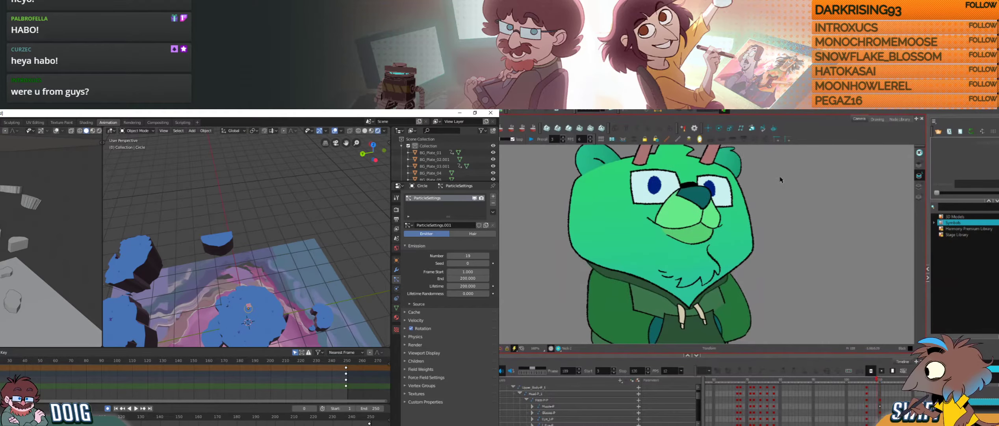
key("period")
key("1")
key("comma")
key("period")
key("comma")
key("period")
key("space")
left_click_drag(785, 183, 755, 226)
Step: Select the bear's head drawing and find its head layer in the timeline's layer list
left_click(731, 236)
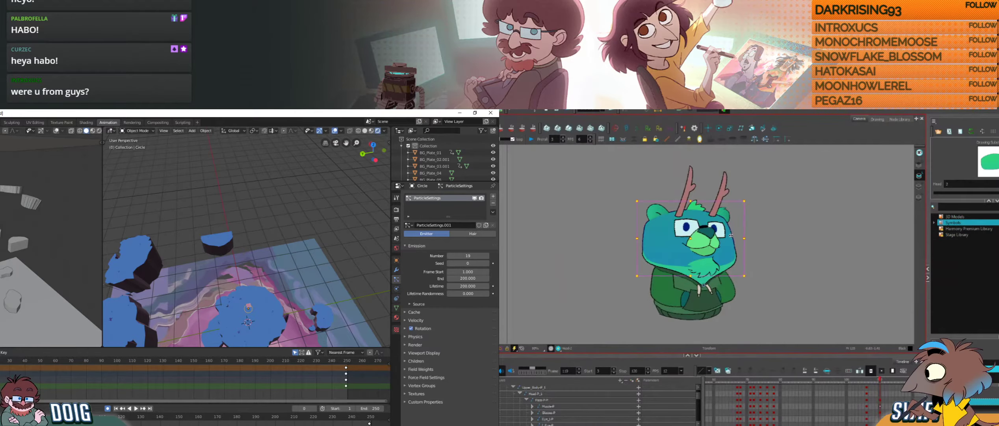
scroll(549, 413, "down", 3)
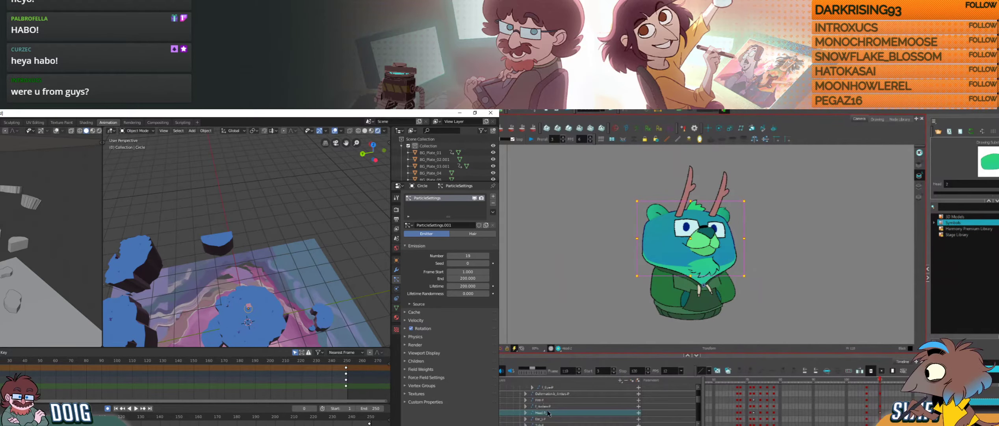
left_click(523, 413)
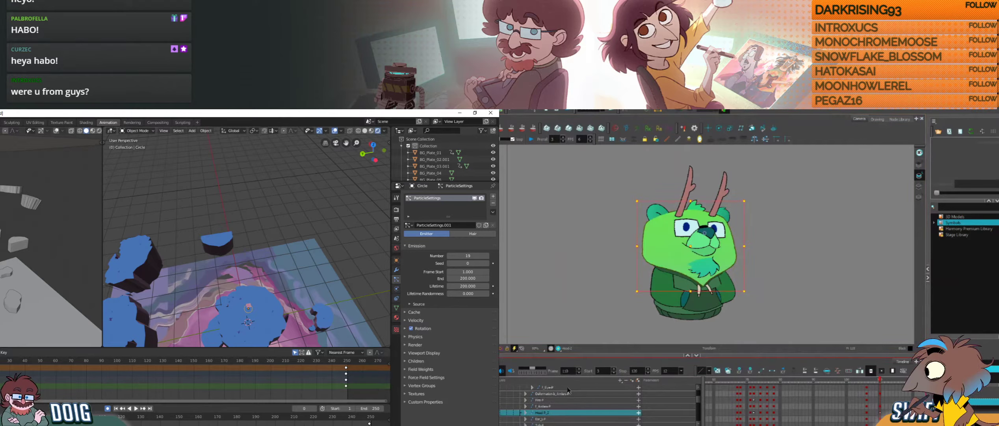
left_click(525, 412)
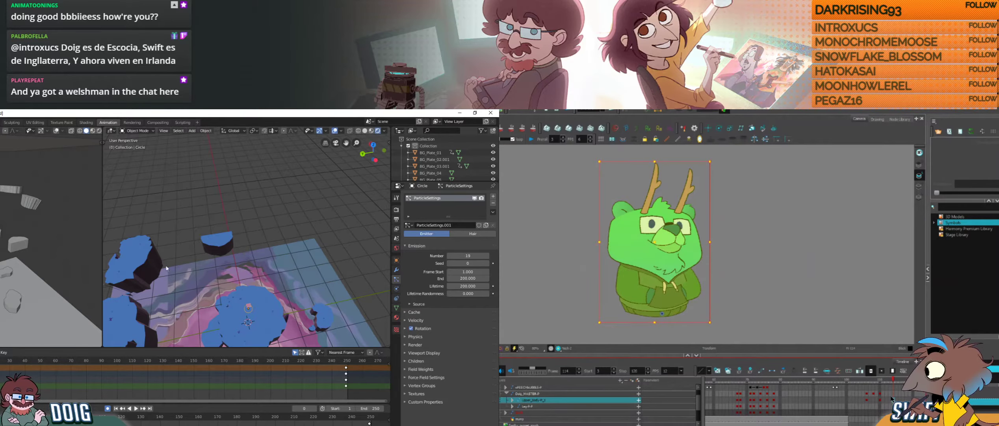
Step: Switch to Blender and reselect the circle particle emitter above the large floating island
left_click(184, 218)
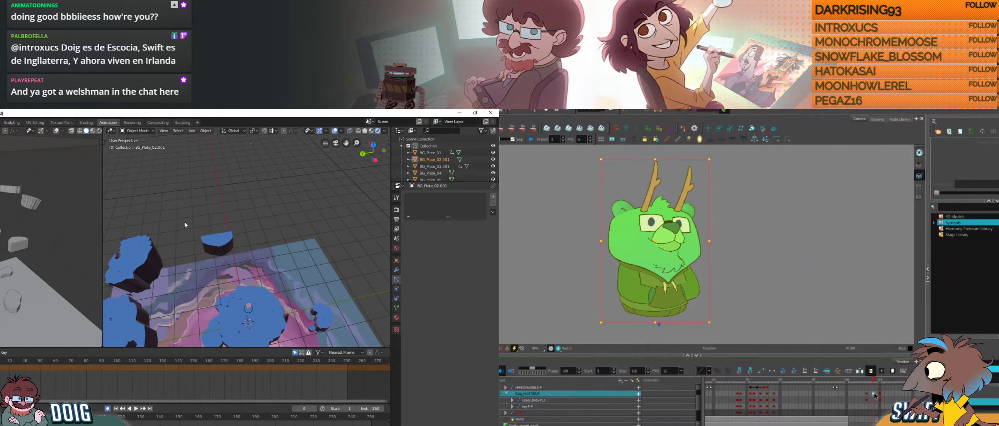
middle_click_drag(184, 222, 234, 246)
left_click(235, 262)
scroll(232, 246, "up", 2)
Step: Switch to Harmony and go through the bear's master and upper-body pegs around the current keyframe, ending on the master peg
left_click_drag(748, 291, 791, 287)
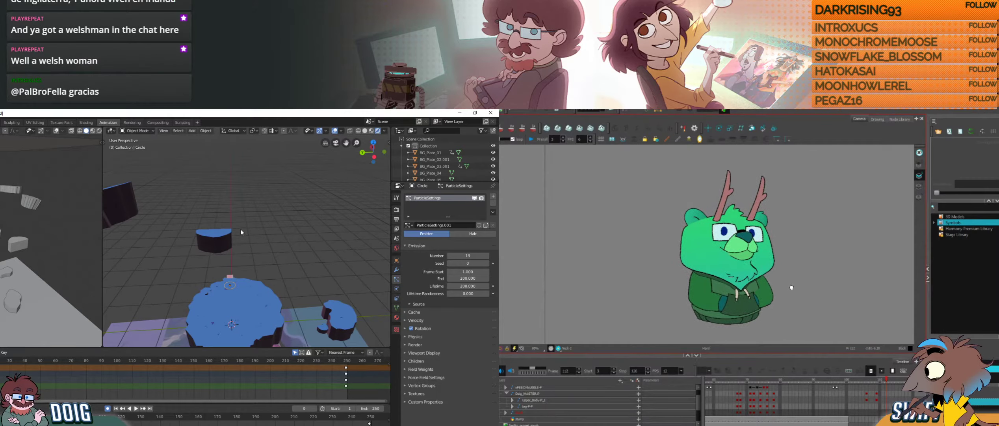
left_click(888, 394)
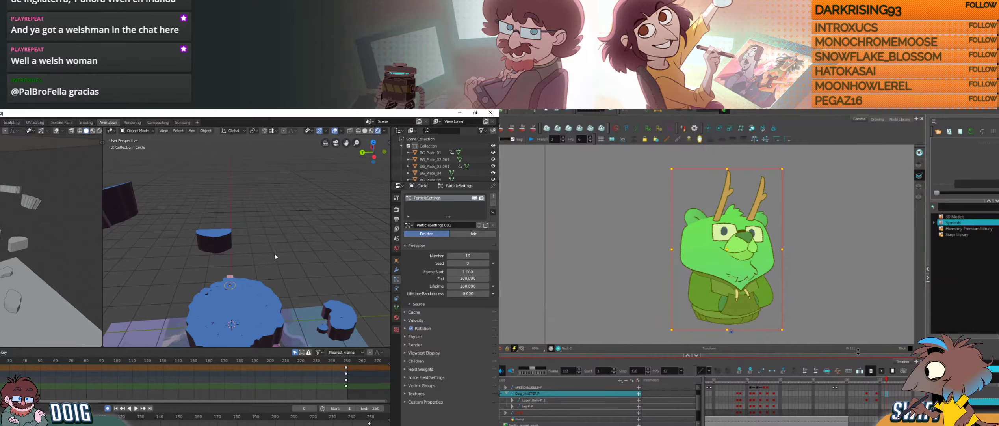
left_click(816, 272)
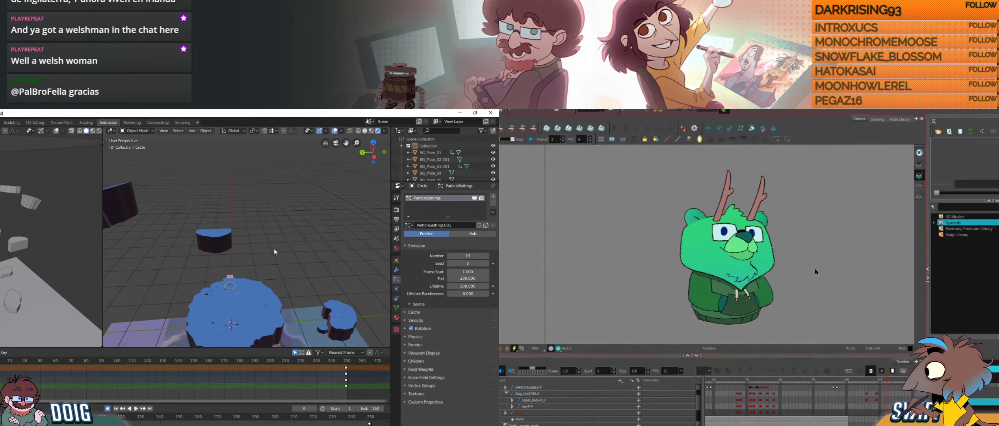
left_click(532, 400)
middle_click_drag(324, 284, 301, 286)
left_click(513, 400)
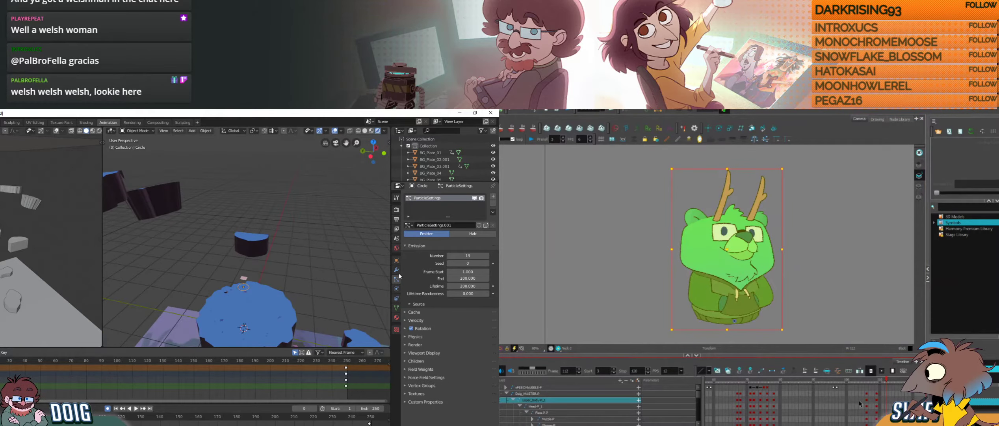
left_click(888, 393)
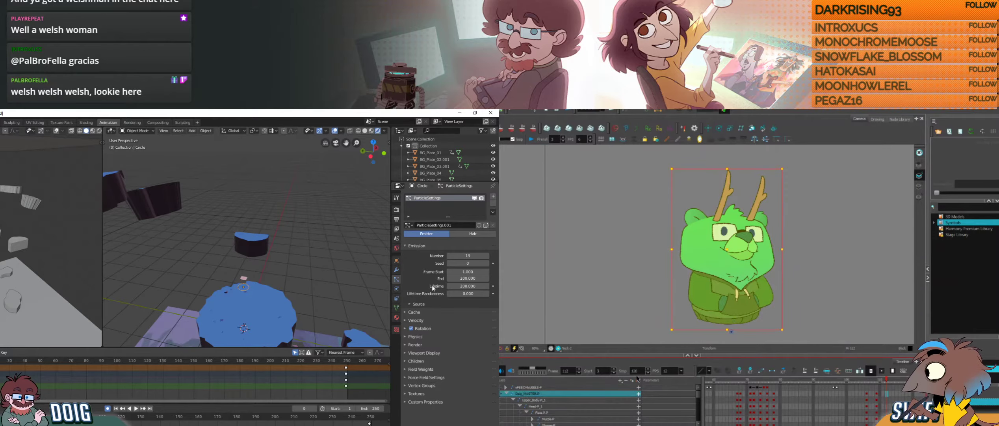
left_click(515, 400)
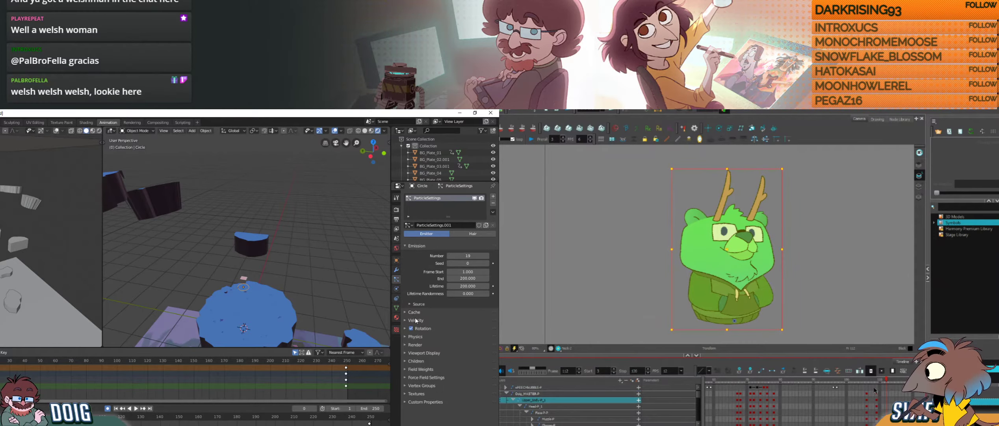
left_click(512, 400)
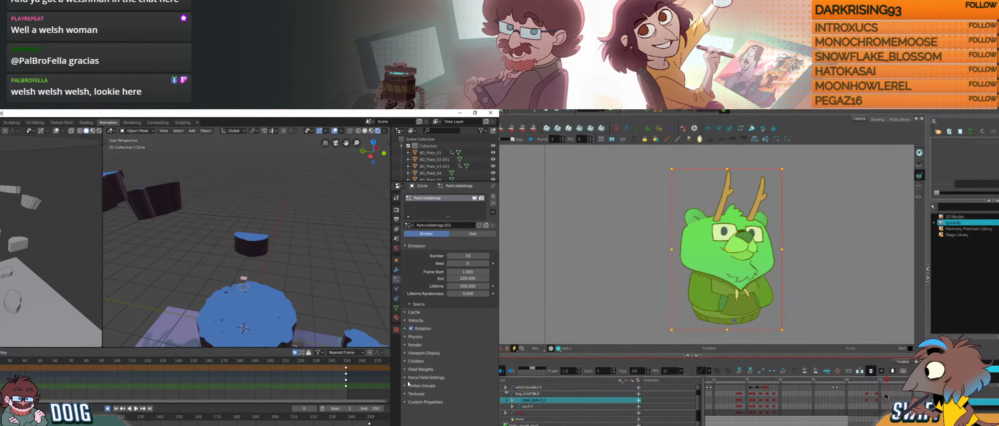
left_click(887, 393)
Step: Switch to Blender, open the circle emitter's force field settings and set the vortex strength to 4.5
left_click(405, 379)
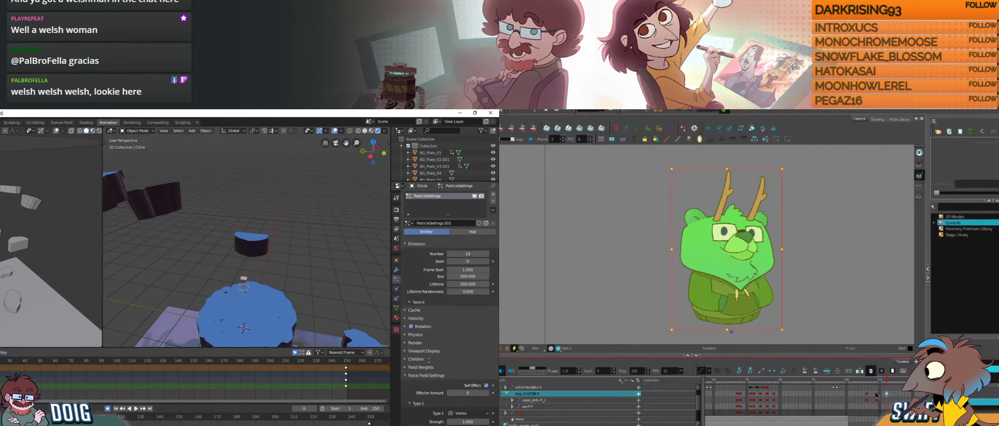
scroll(434, 297, "down", 4)
scroll(434, 297, "down", 2)
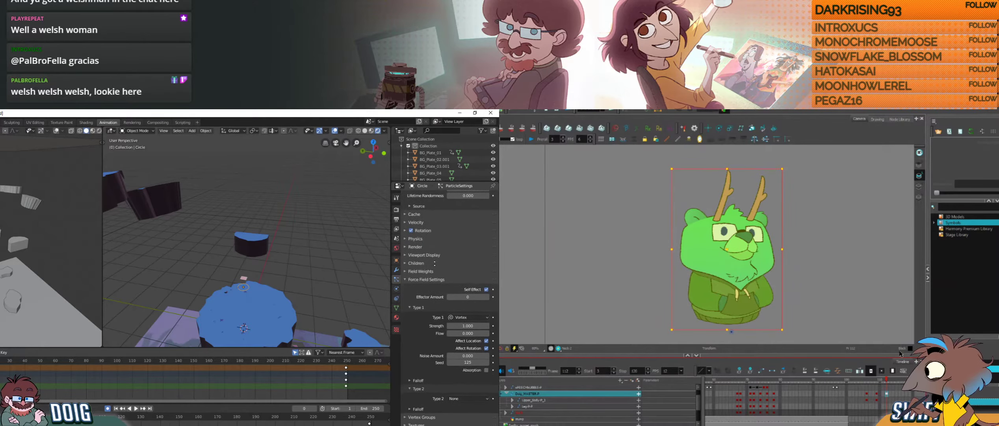
left_click_drag(469, 325, 481, 322)
left_click(472, 324)
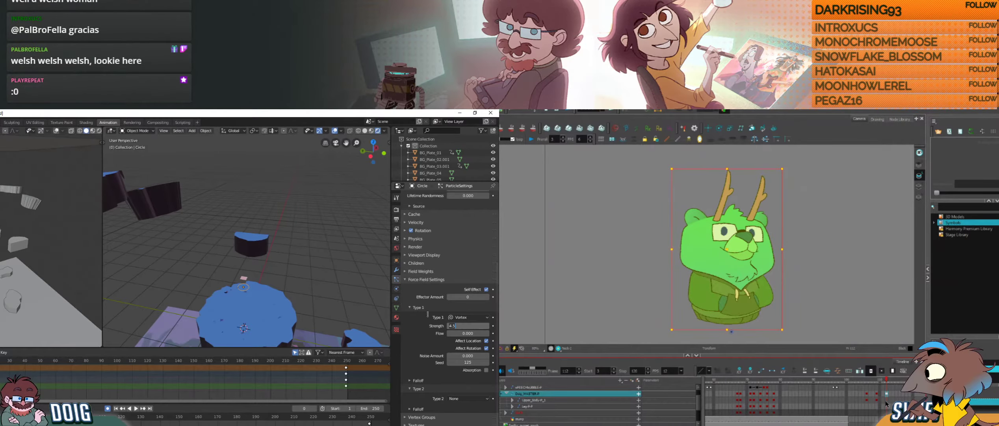
left_click(886, 401)
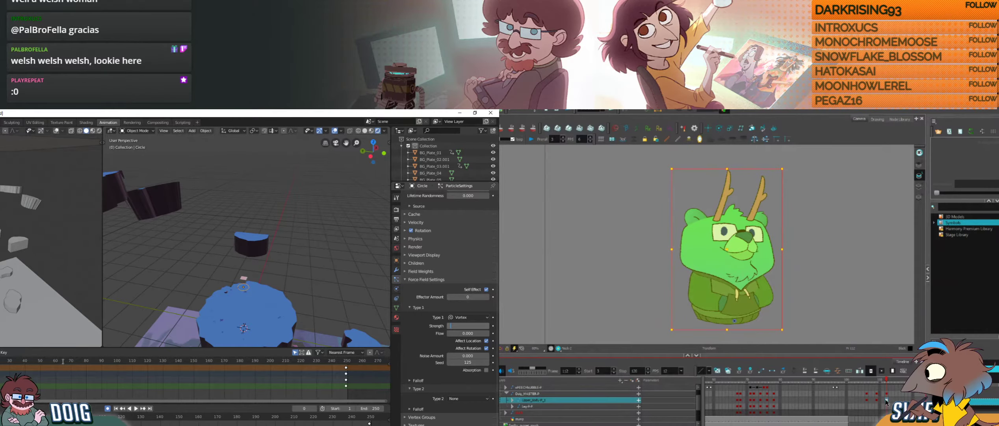
left_click(886, 395)
key("Escape")
Step: Play the animation to preview how the vortex moves the particles through the tunnel
key("space")
left_click(885, 399)
mouse_move(256, 198)
middle_mouse_down()
mouse_move(257, 239)
mouse_move(261, 182)
mouse_move(274, 208)
mouse_move(266, 211)
mouse_move(261, 188)
mouse_move(263, 197)
middle_mouse_up()
scroll(261, 242, "down", 2)
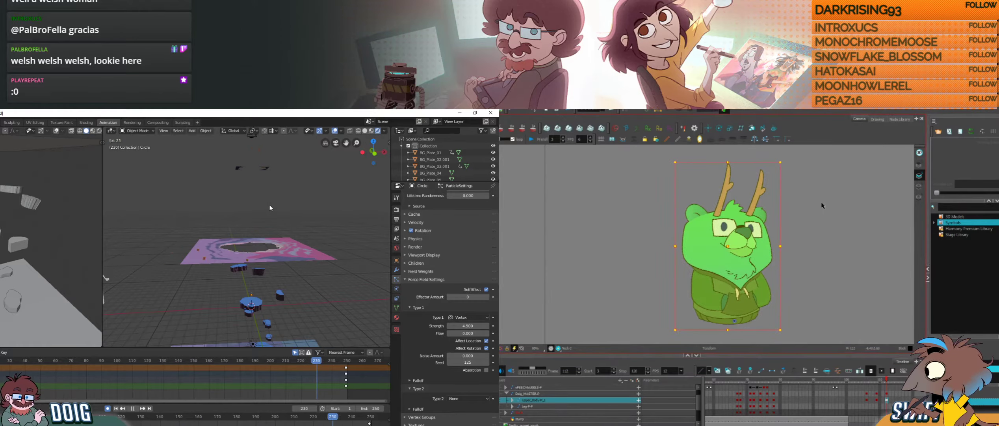
left_click(703, 252)
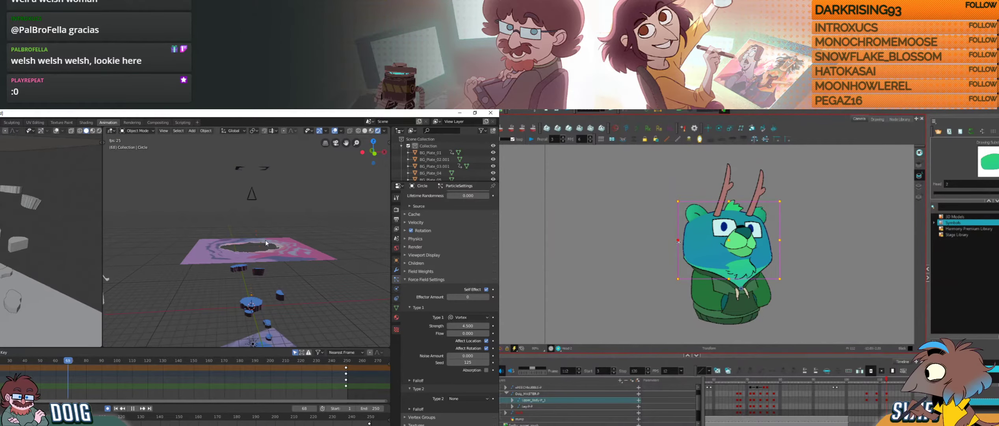
key("space")
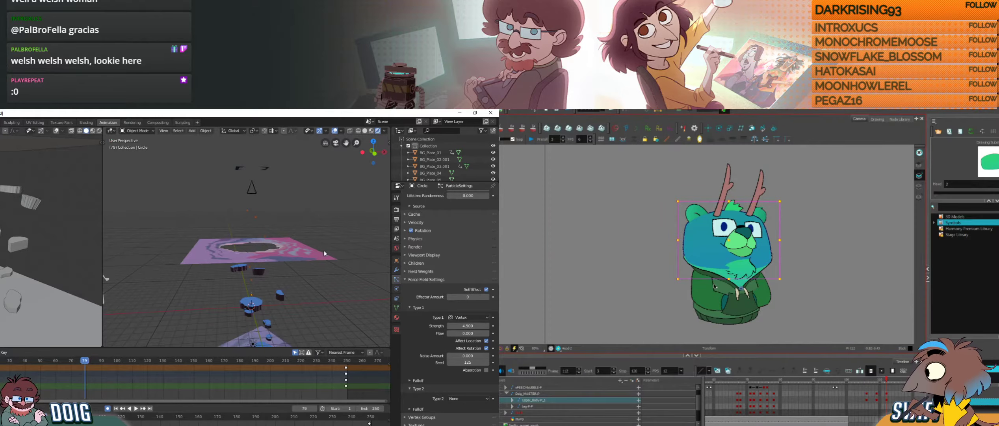
Step: Set the vortex flow to 7.1 in Blender and select the bear's master peg in Harmony
left_click(716, 285)
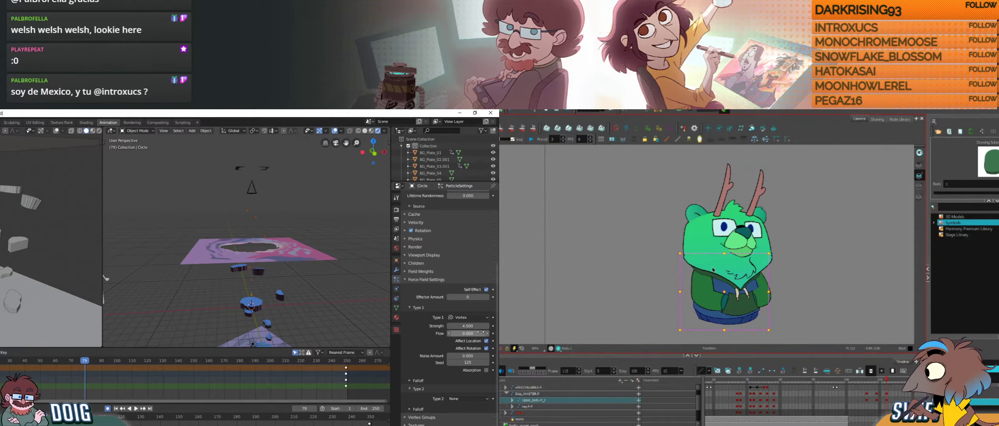
left_click(887, 394)
left_click_drag(479, 329, 485, 329)
left_click(729, 160)
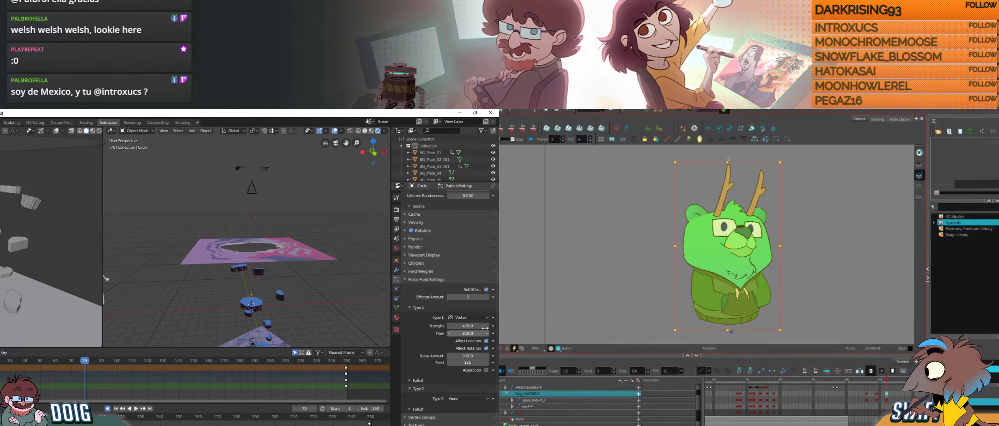
Step: Replay the Blender animation from the start to check the particles with the new flow, and compare neighbouring bear frames in Harmony
key("space")
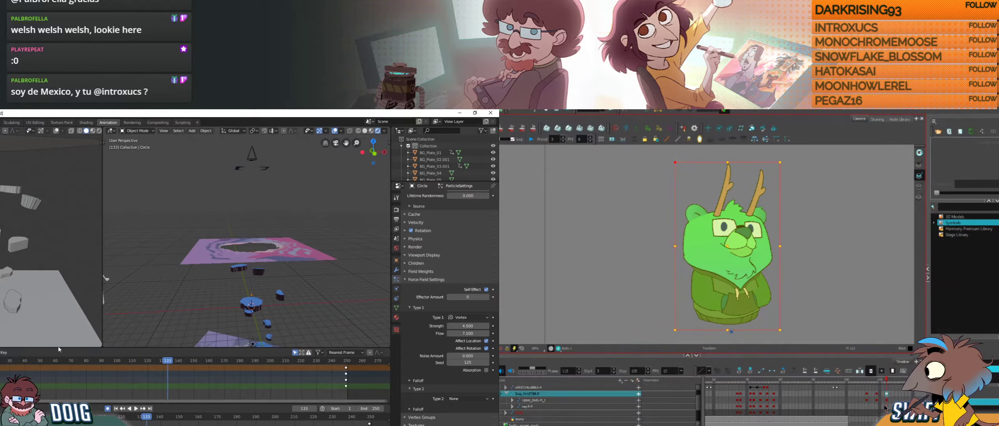
key("space")
key("b")
left_click(0, 361)
key("space")
left_click(674, 162)
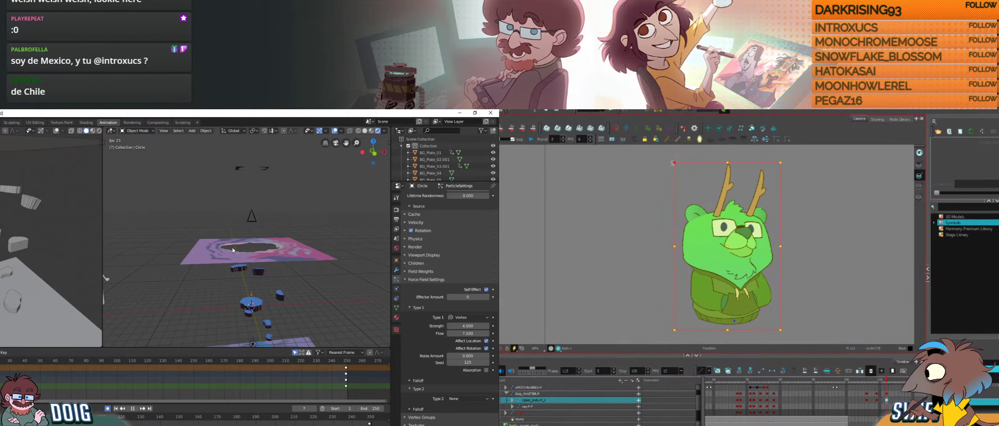
key("comma")
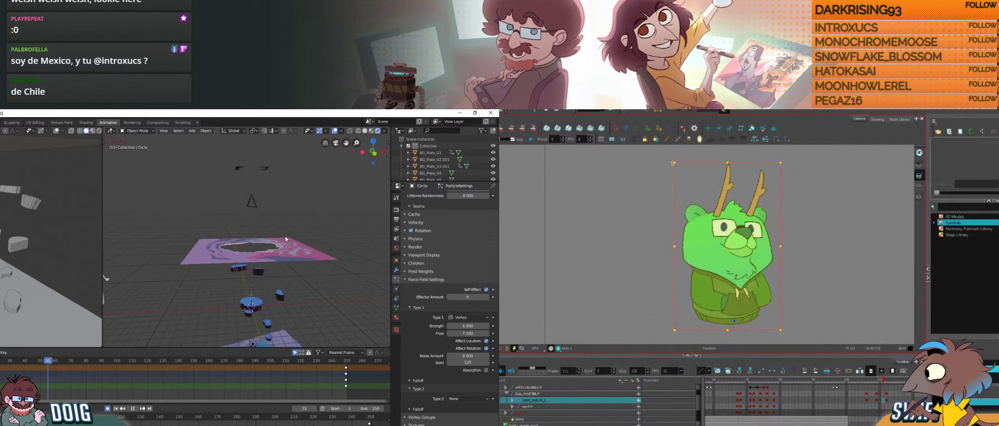
key("period")
key("space")
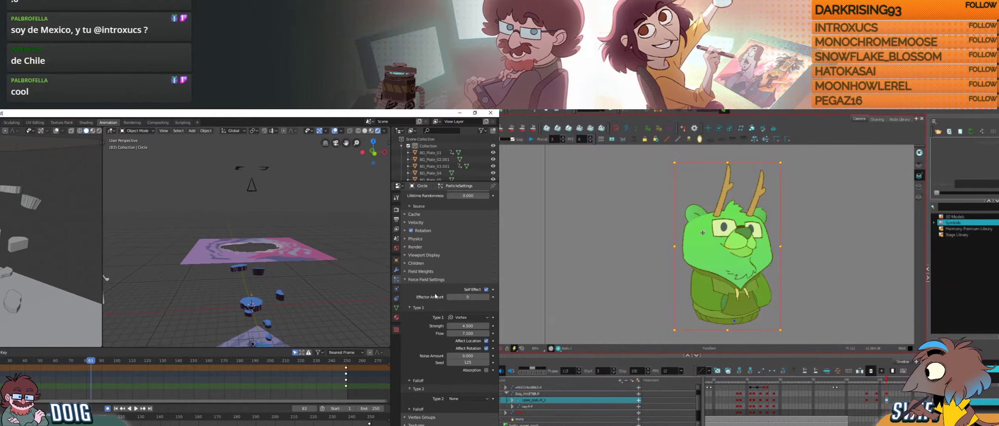
Step: Set the vortex flow back to 0 and its strength to -15.6 in Blender, and select the bear's head peg in Harmony
left_click(700, 267)
left_click_drag(480, 333, 395, 318)
key("o")
scroll(531, 401, "up", 2)
left_click(532, 400)
Step: Replay the Blender animation from the start to check the particles with the negative vortex strength
key("space")
key("space")
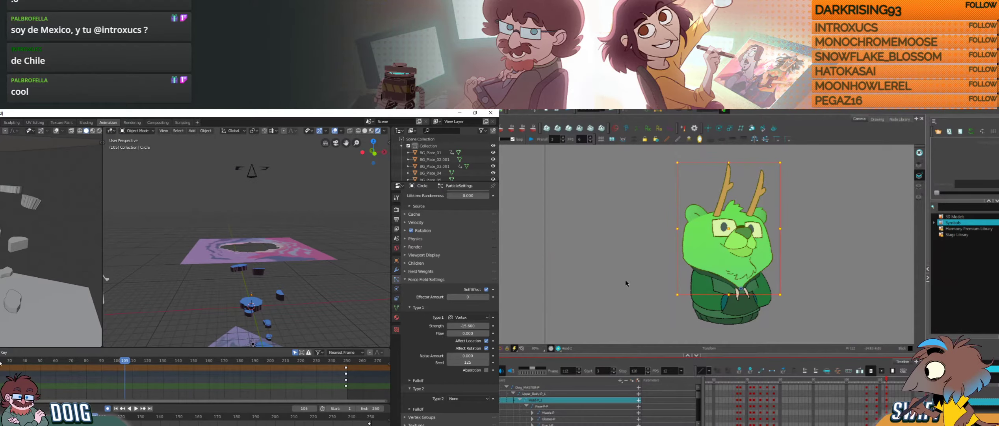
key("shift+Left")
key("space")
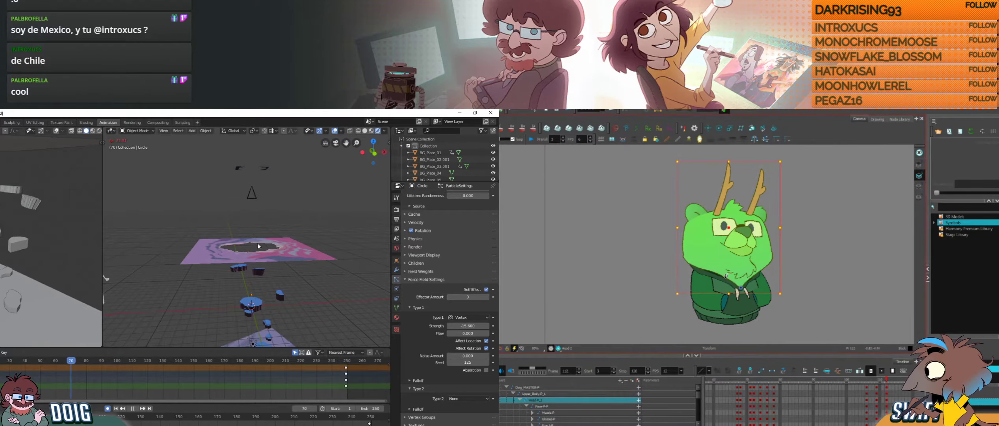
key("space")
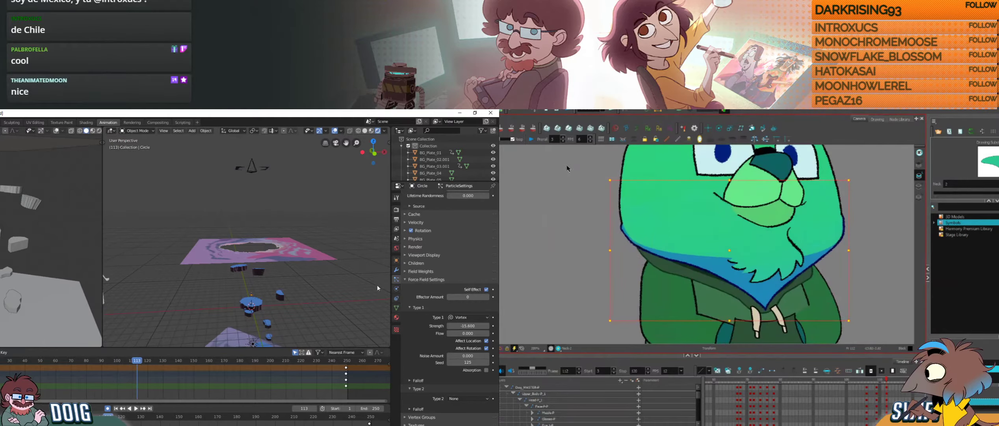
Step: Set the emitter's vortex strength to 0.1
mouse_move(459, 324)
left_mouse_down()
mouse_move(421, 320)
mouse_move(474, 325)
left_mouse_up()
left_click(459, 324)
type("0")
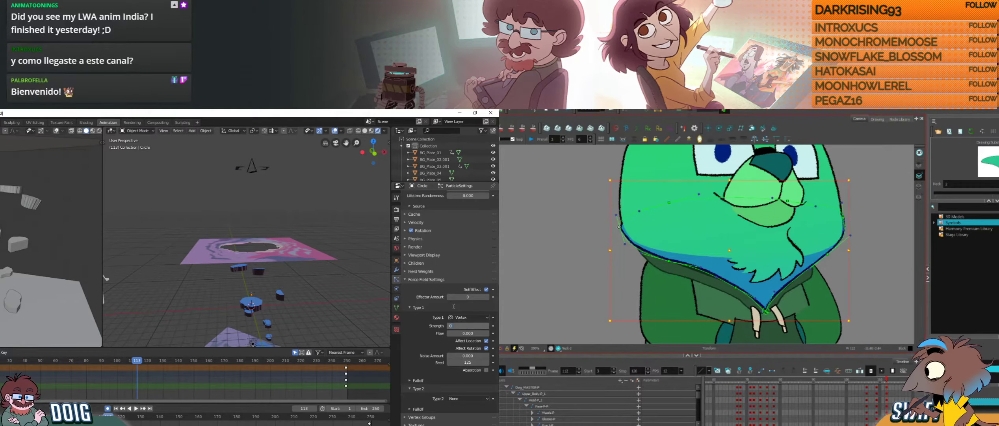
type(".1")
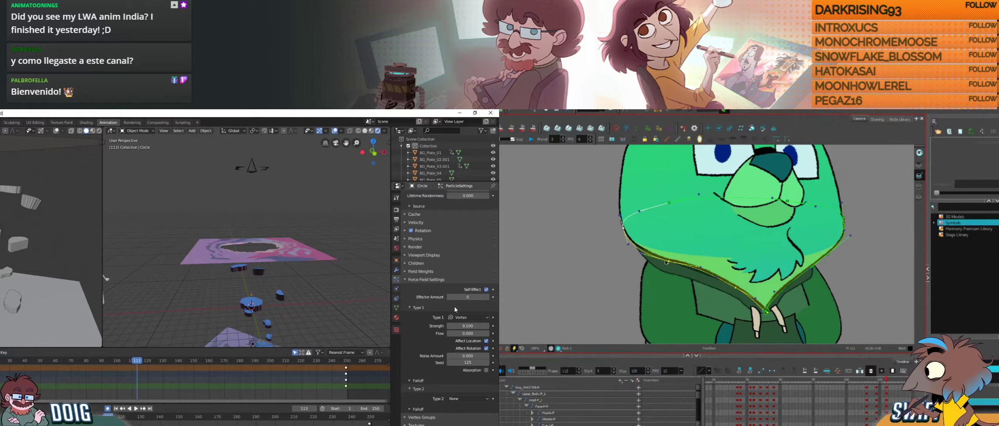
Step: Play the animation while looking down into the tunnel to check the weak vortex, and return to the start
scroll(244, 270, "up", 2)
middle_click_drag(247, 251, 254, 272)
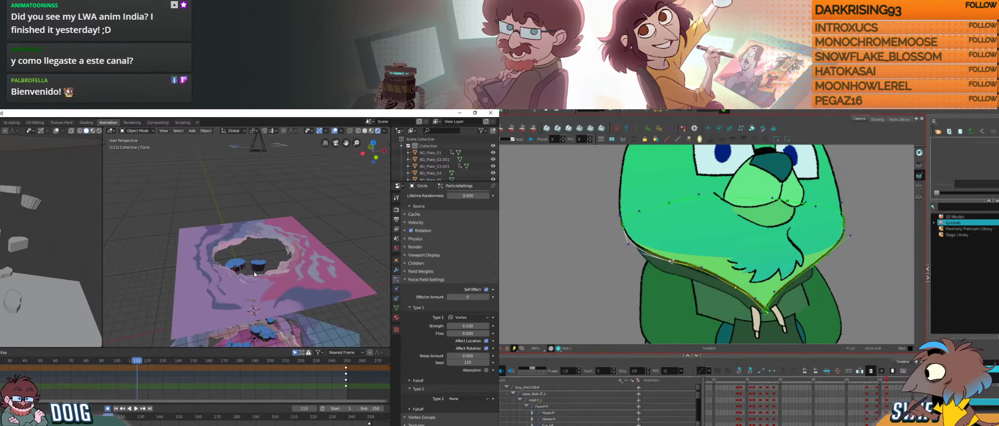
key("space")
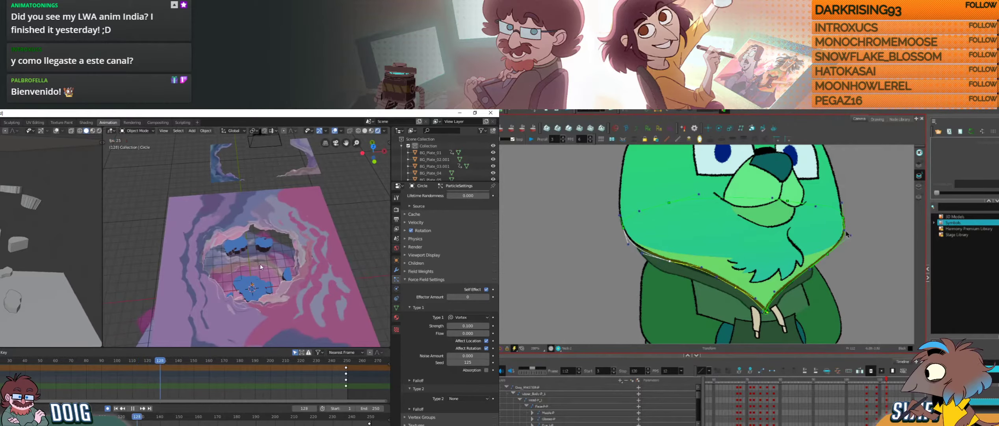
key("space")
key("shift+Left")
Step: Select the right edge point of the bear's head shading in Harmony, and replay the weak vortex animation in Blender
left_click(844, 218)
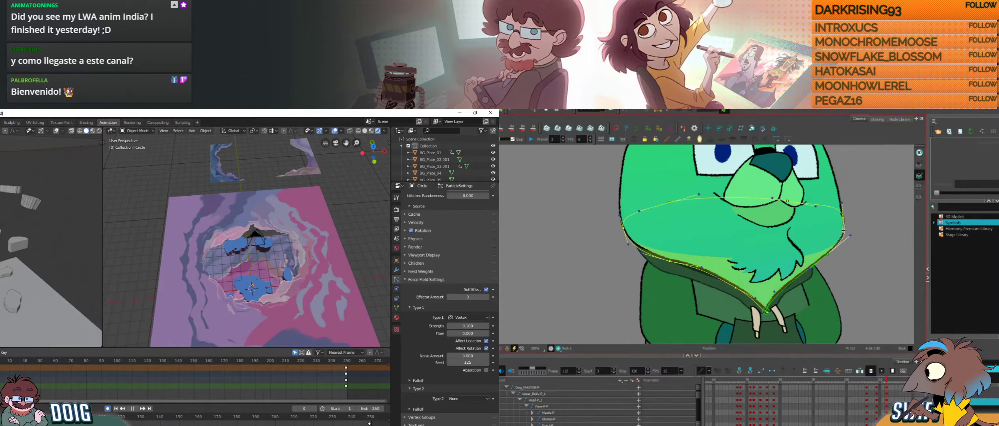
key("space")
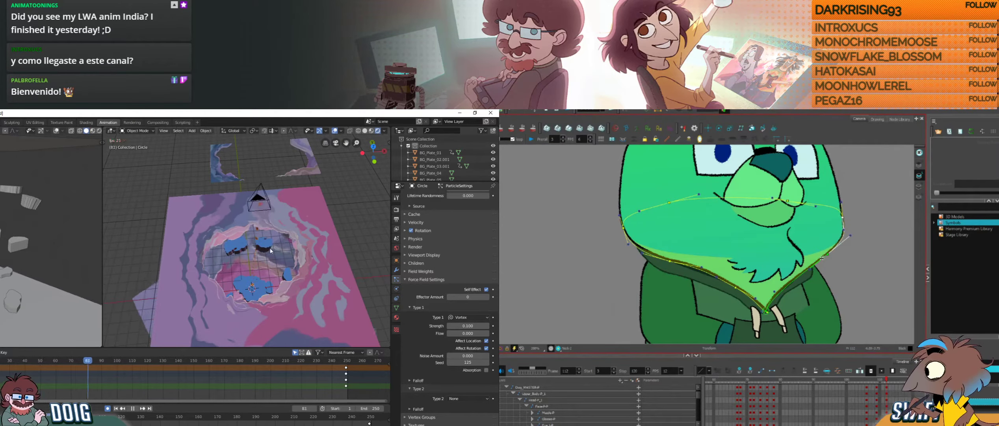
middle_click_drag(287, 221, 289, 270)
key("space")
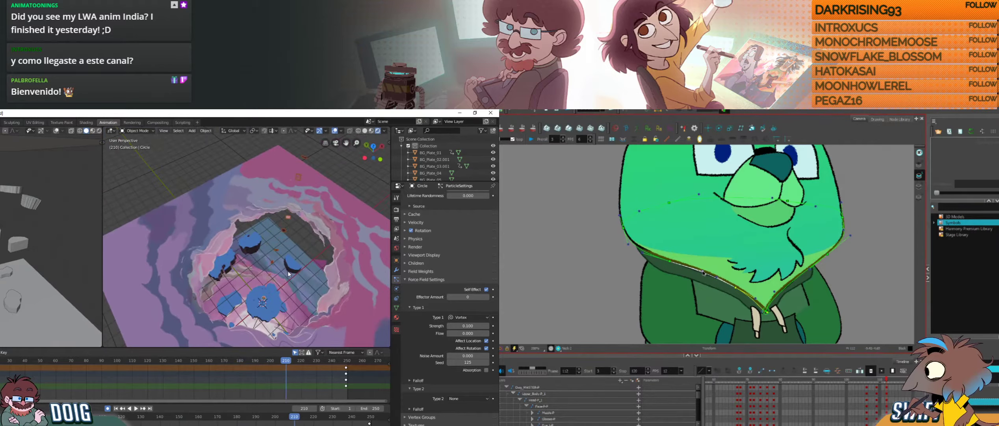
Step: Set the emitter's vortex strength to 0.8 and replay the animation to check the particles
left_click(470, 325)
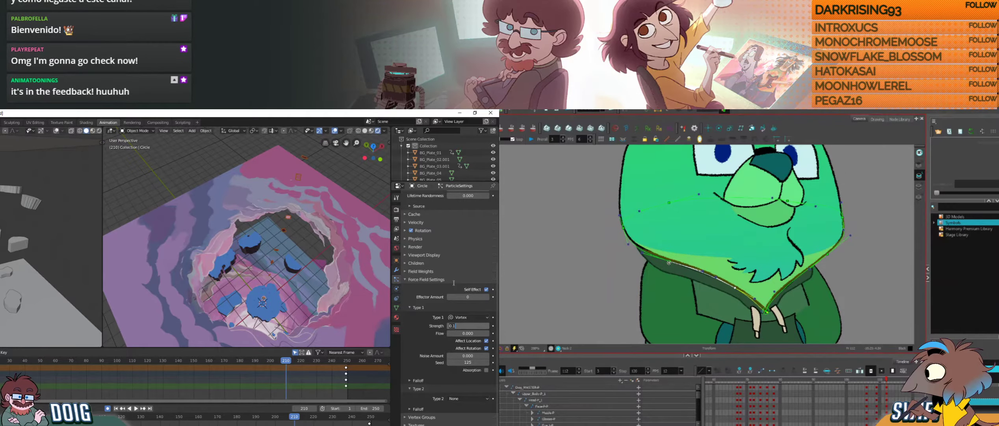
type("0.8")
key("Return")
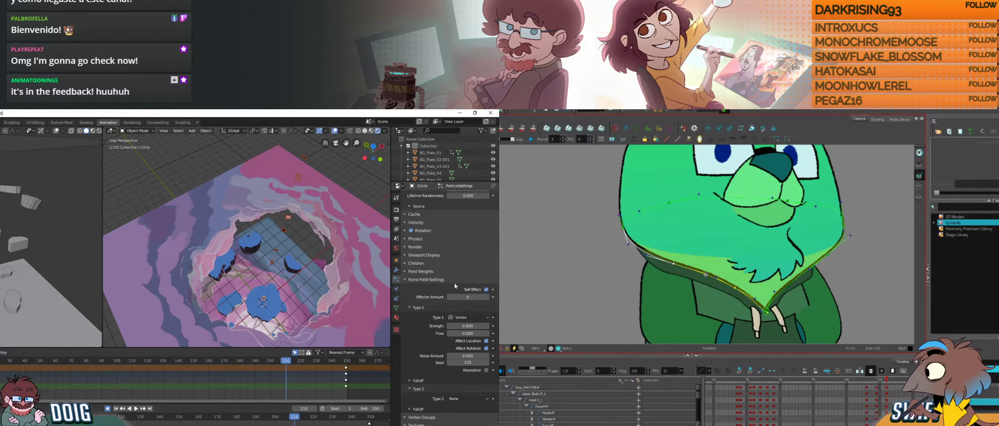
key("space")
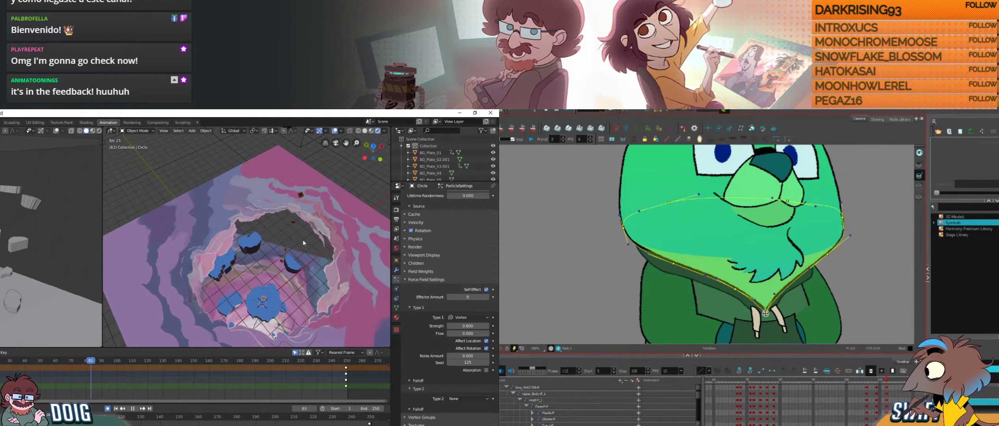
key("space")
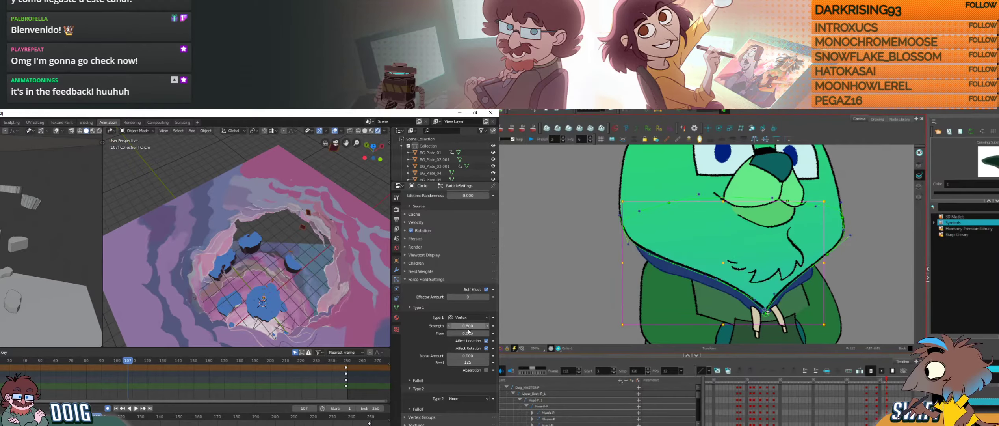
Step: Nudge the lower tip of the head shading in Harmony, and undo the recent vortex strength changes in Blender
left_click_drag(765, 312, 770, 316)
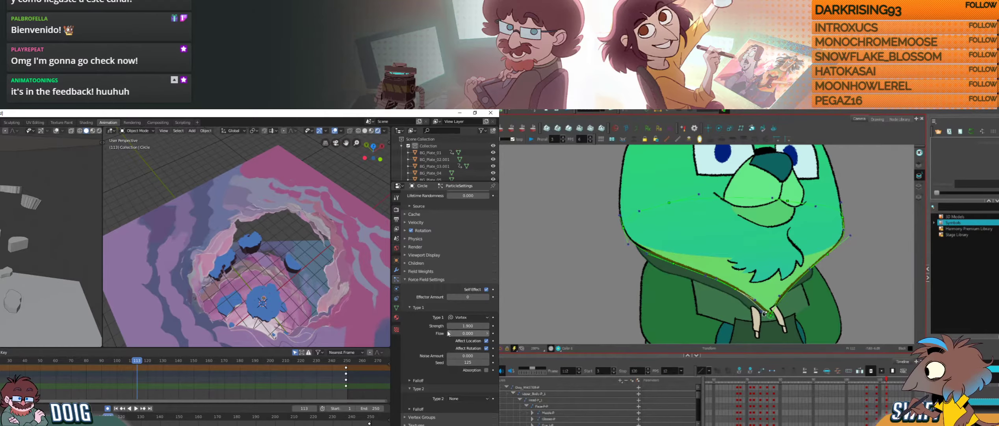
key("ctrl+z")
key("ctrl+z")
key("ctrl+z")
key("ctrl+z")
key("ctrl+z")
key("ctrl+z")
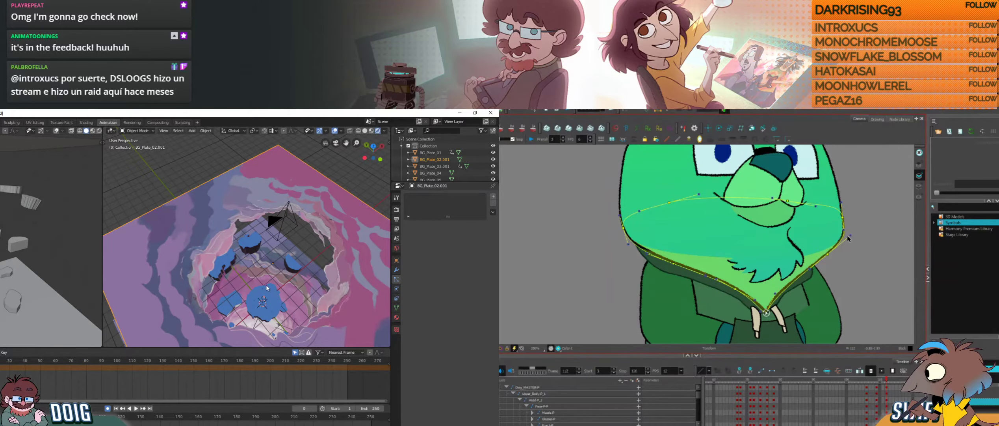
Step: Play the Blender animation while viewing the falling debris from the side and from above
middle_click_drag(268, 292, 266, 273)
scroll(266, 283, "up", 2)
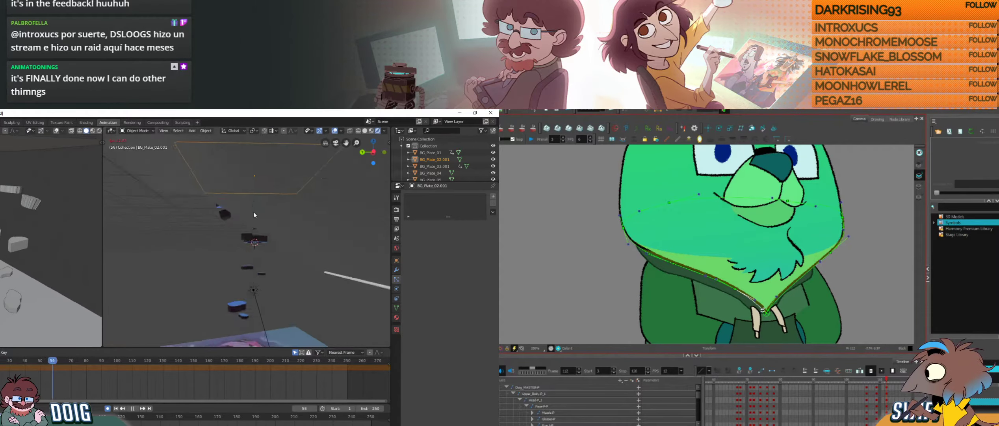
key("space")
middle_click_drag(255, 244, 243, 271)
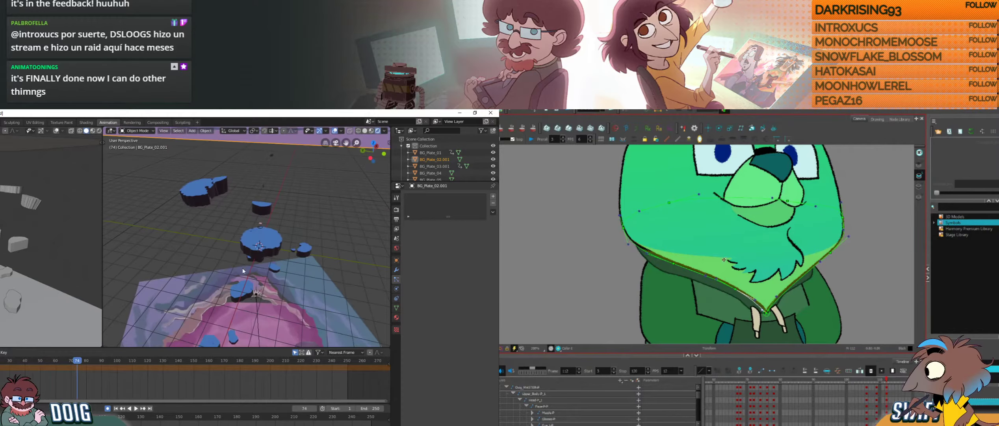
Step: Move the particle emitter down along the Z axis at frame 74 and play the animation to check its motion
left_click(260, 227)
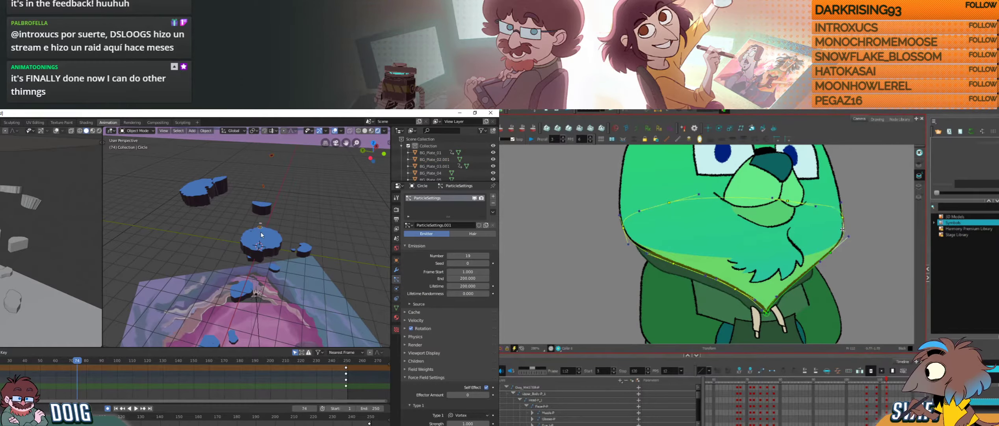
key("g")
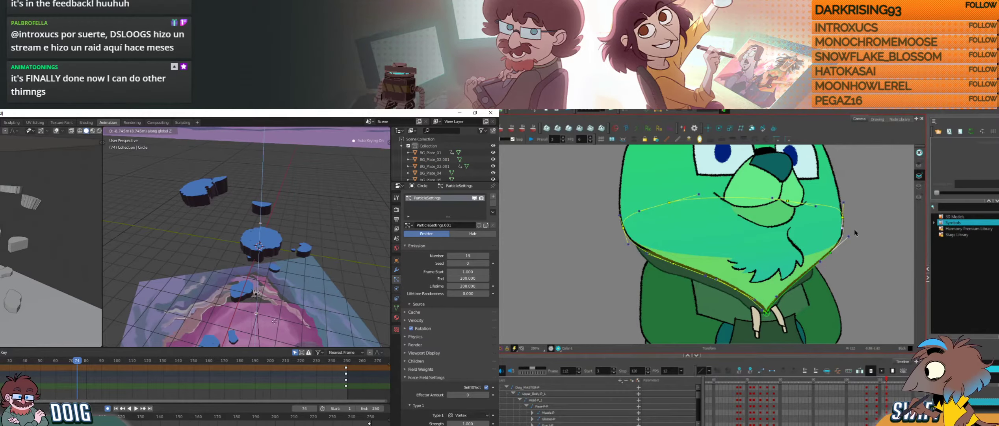
left_click(271, 334)
key("space")
middle_click_drag(271, 334, 267, 240)
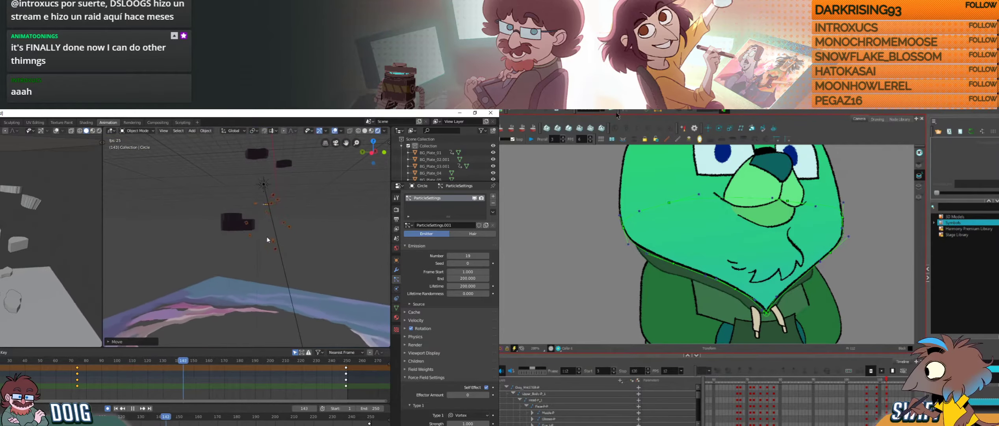
key("space")
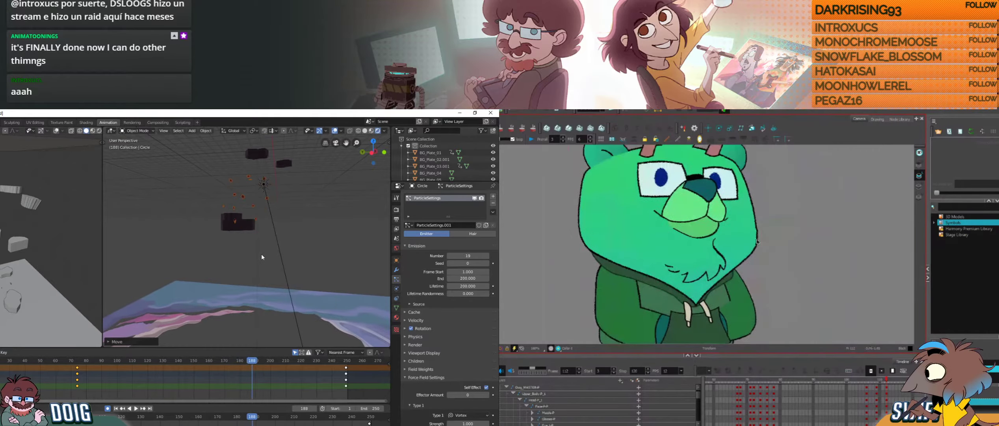
Step: Delete the emitter's keyframes at frame 250
left_click(347, 379)
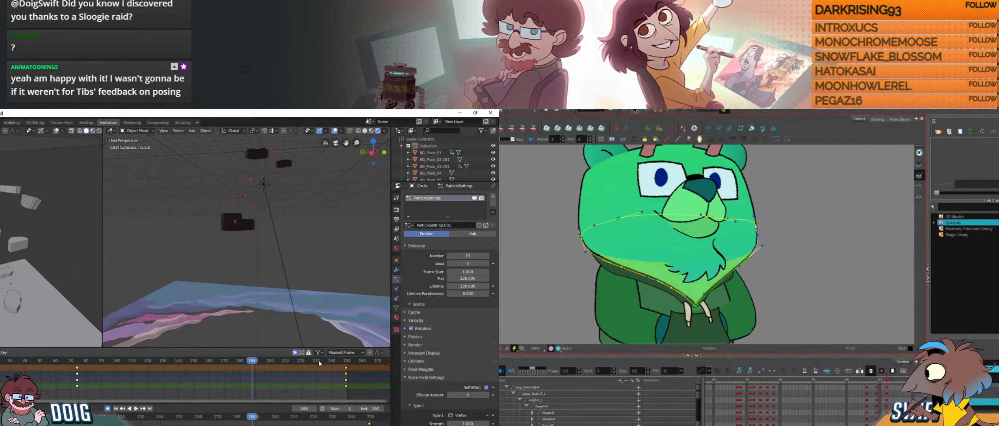
key("x")
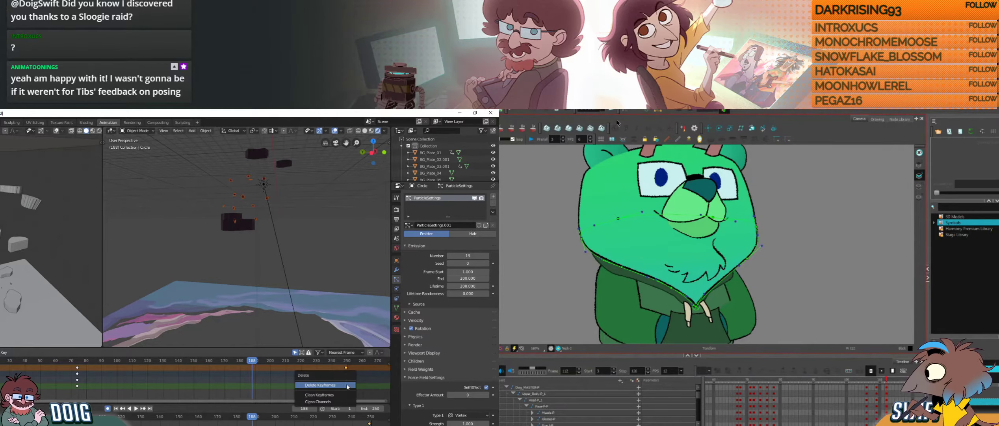
left_click(320, 385)
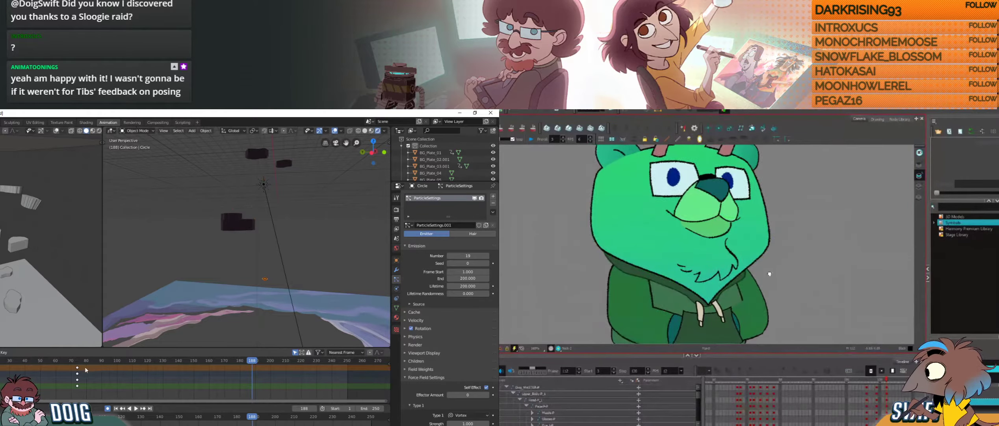
Step: Return to frame 74 and reposition the particle emitter there
left_click(55, 361)
key("space")
left_click_drag(54, 361, 78, 363)
key("space")
left_click(77, 368)
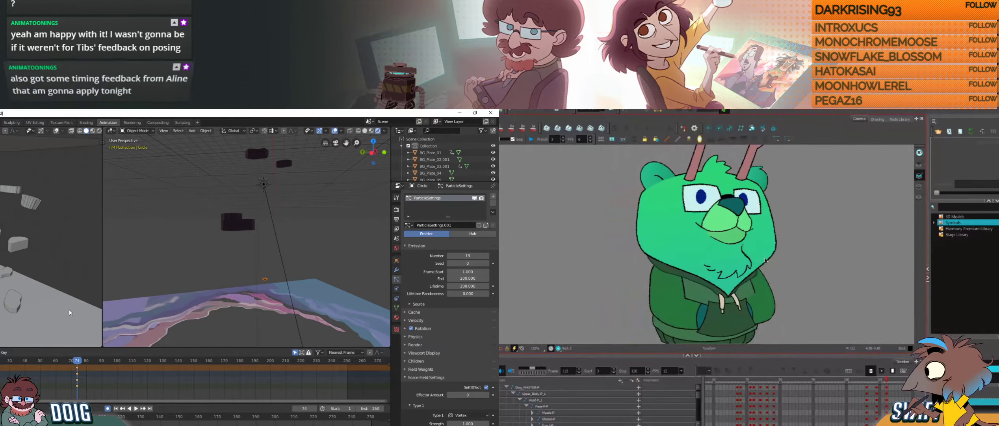
key("g")
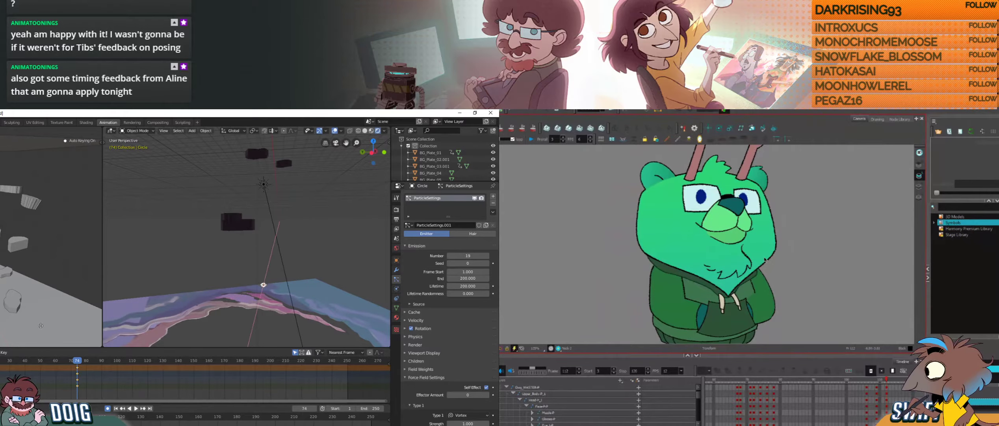
left_click(40, 325)
middle_click_drag(248, 216, 258, 235)
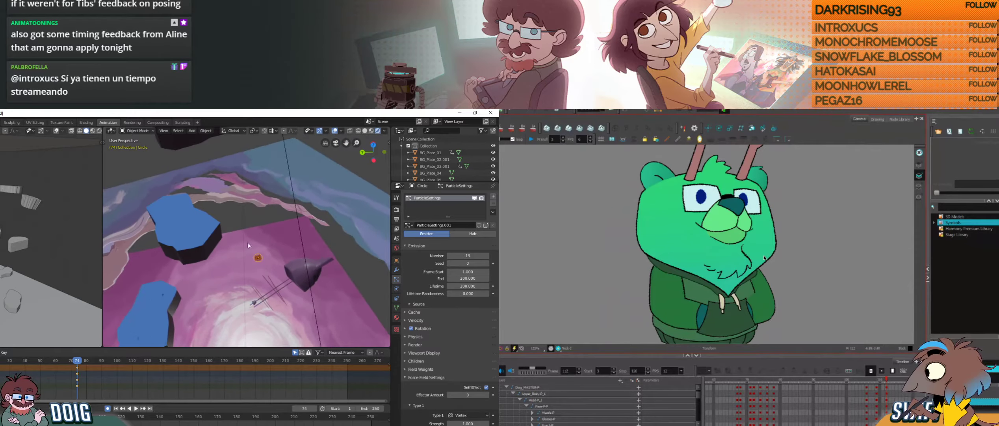
Step: Replay the animation from the start while inspecting the debris from inside and above the tunnel
key("shift+Left")
key("space")
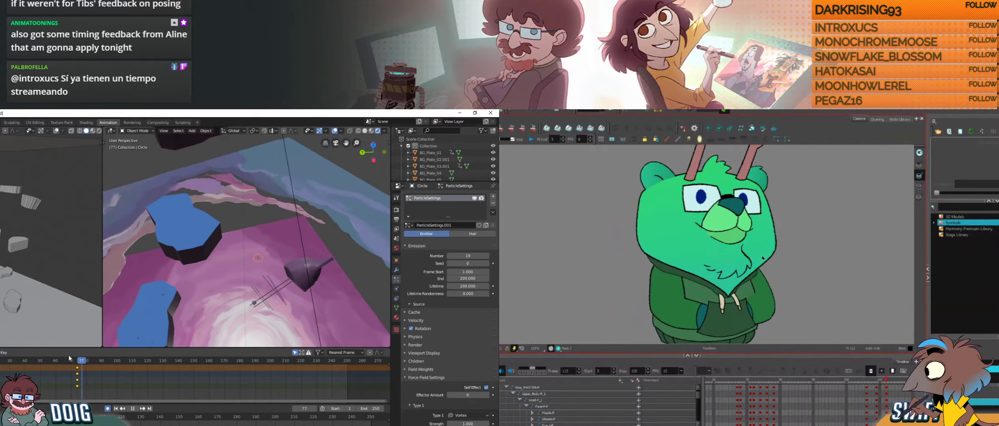
key("Escape")
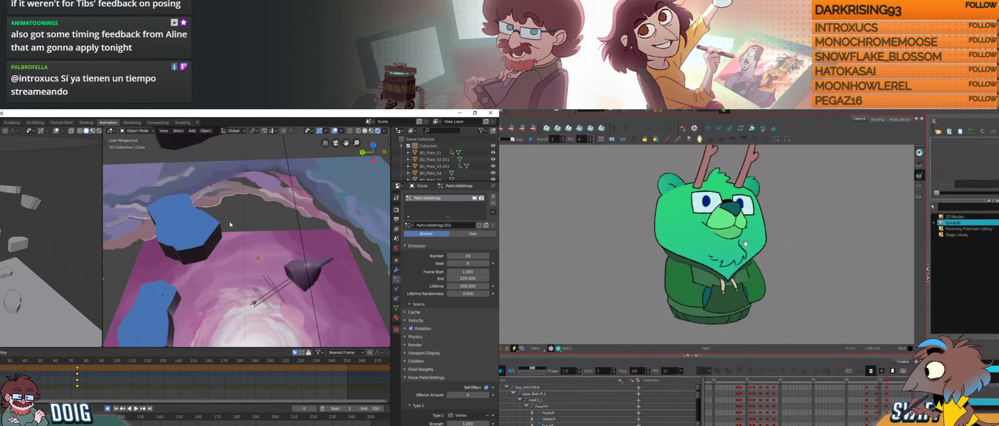
middle_click_drag(229, 221, 300, 245)
key("space")
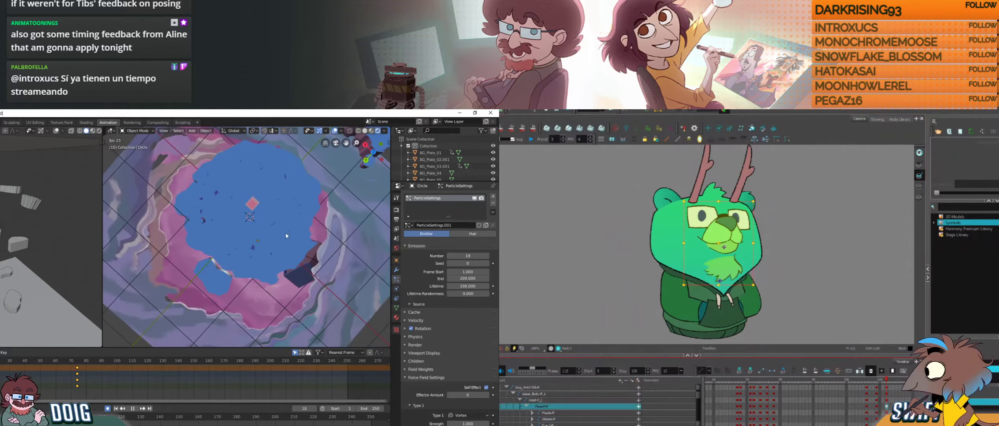
middle_click_drag(241, 251, 268, 242)
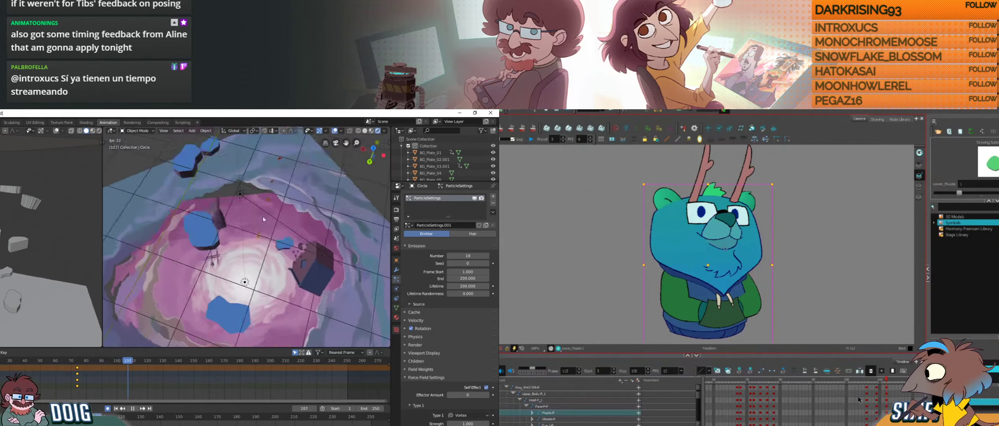
middle_click_drag(262, 217, 232, 175)
scroll(262, 209, "down", 3)
Step: Nudge the bear's face peg slightly upward in Harmony while the particle animation plays in Blender
left_click(887, 412)
left_click_drag(747, 218, 746, 216)
middle_click_drag(231, 175, 240, 252)
key("b")
left_click_drag(753, 220, 753, 219)
scroll(239, 252, "up", 3)
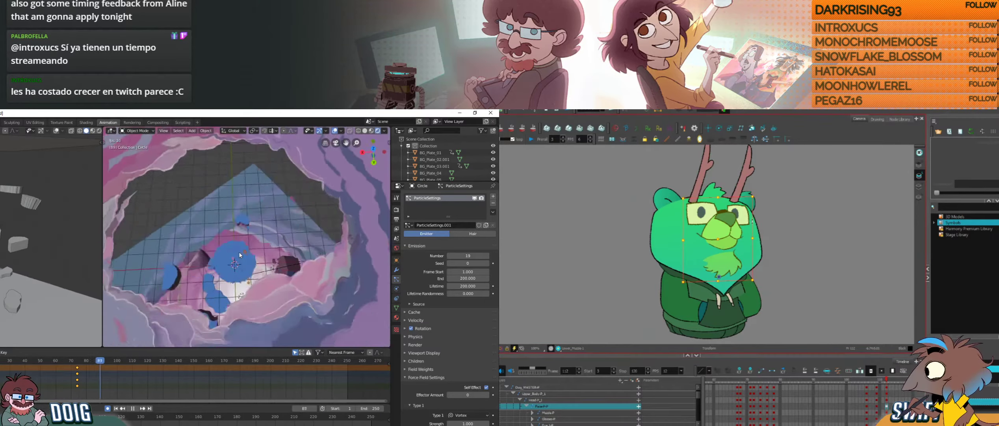
mouse_move(239, 252)
middle_mouse_down()
mouse_move(240, 209)
mouse_move(244, 243)
middle_mouse_up()
Step: Select the bear's nose and its upper muzzle drawing in Harmony, and stop the Blender playback
left_click(816, 211)
left_click(729, 214)
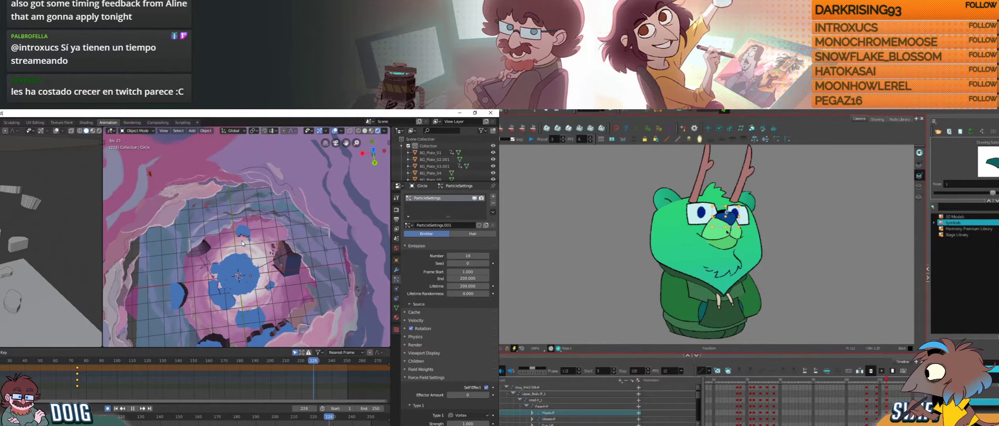
left_click(729, 237)
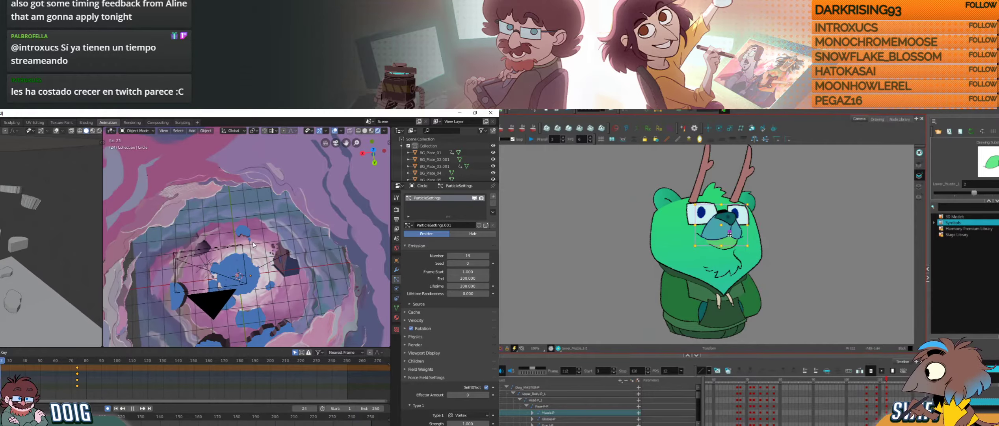
key("space")
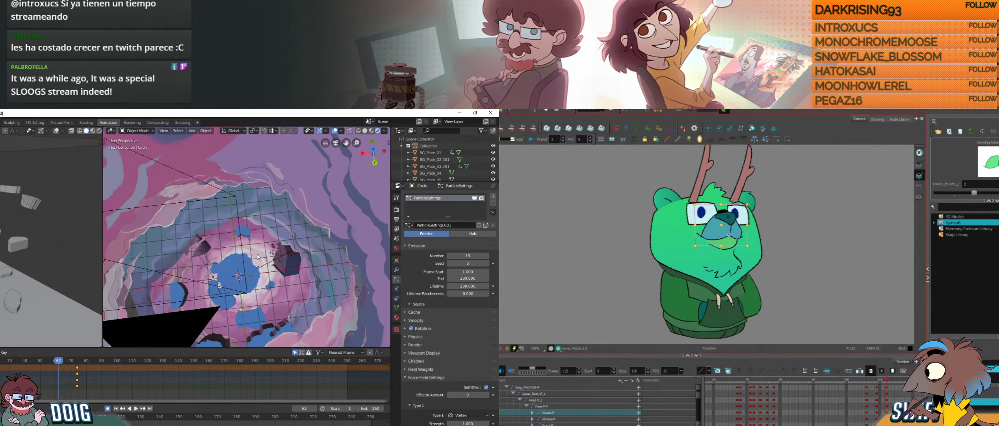
Step: Set the emitter's vortex strength to 3
scroll(453, 315, "down", 4)
left_click(469, 371)
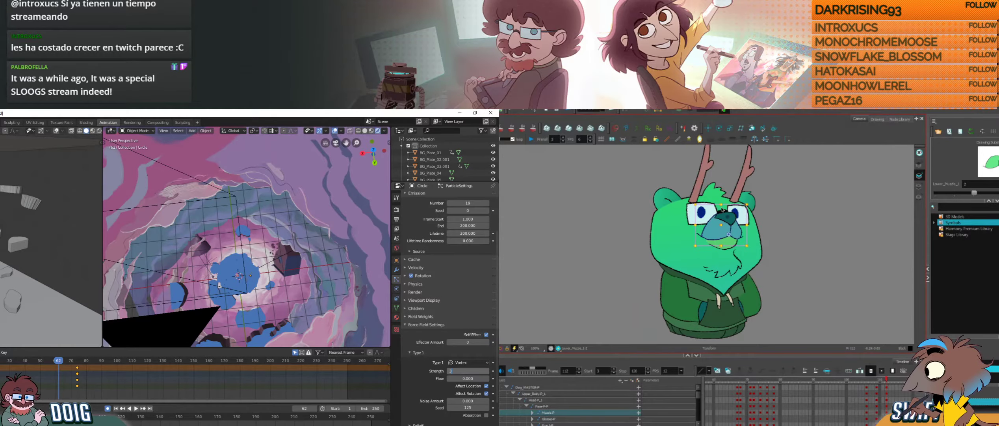
type("3")
key("Return")
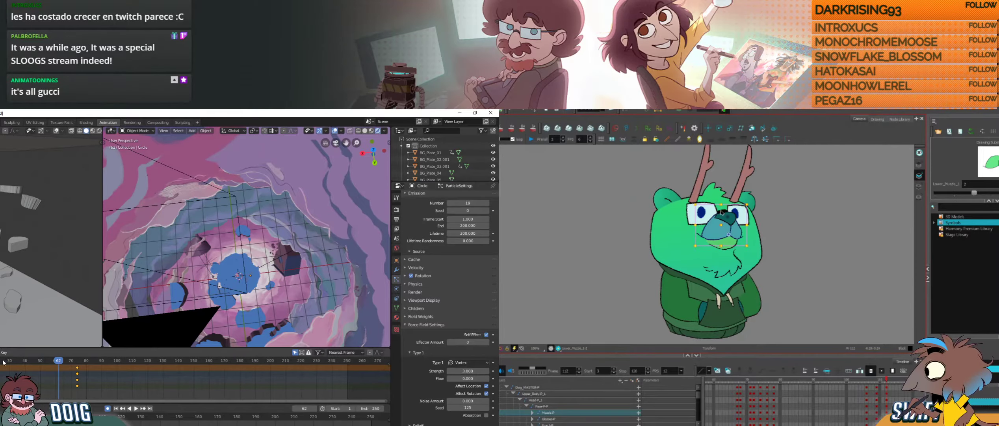
Step: Replay the Blender animation from the start with the stronger vortex, and deselect the bear's muzzle in Harmony
left_click_drag(3, 362, 0, 362)
key("space")
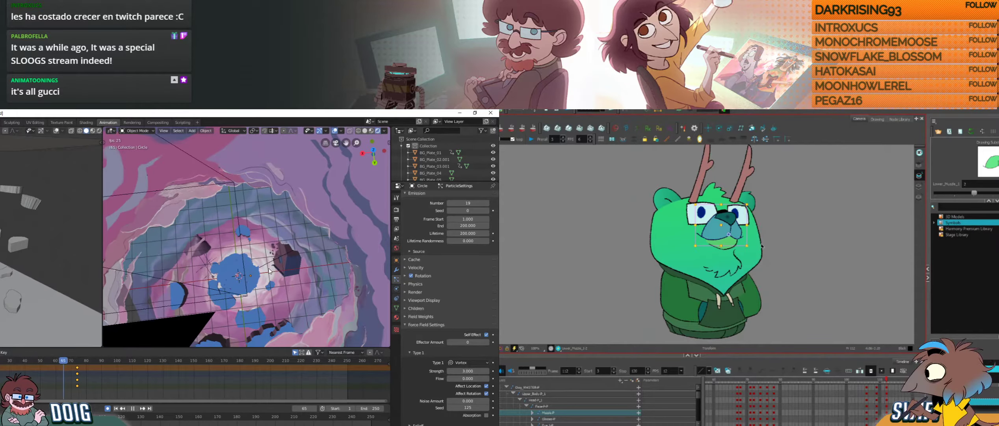
left_click(800, 259)
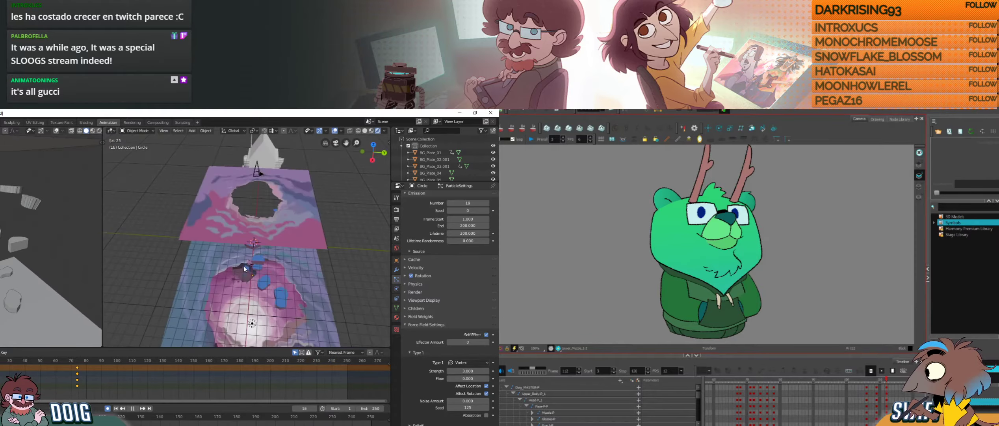
Step: Raise the vortex flow to about 1.8 and replay the animation from the start
left_click_drag(467, 378, 481, 379)
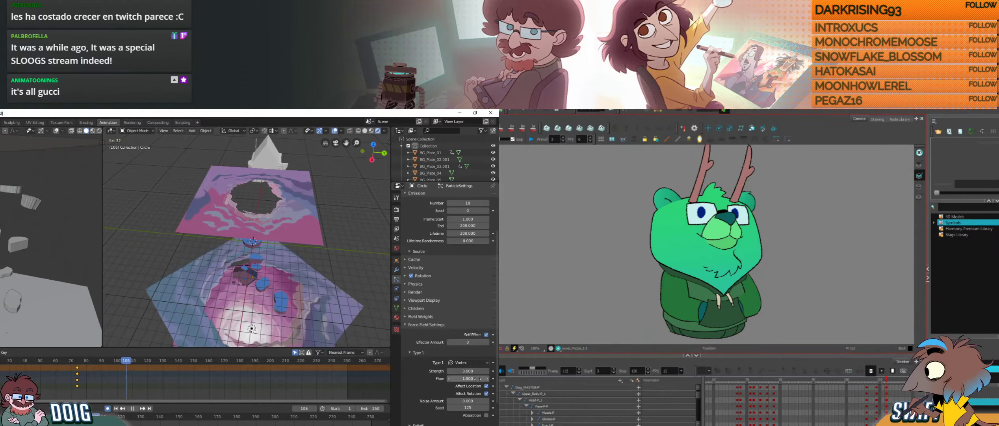
key("space")
key("shift+Left")
key("space")
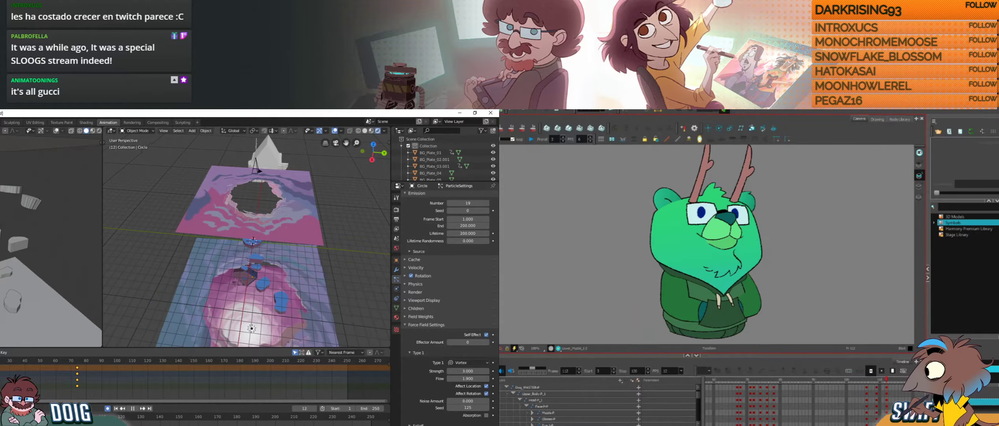
Step: Play the debris simulation in Blender, view it from a low side angle, and stop the playback
key("space")
middle_click_drag(272, 274, 270, 254)
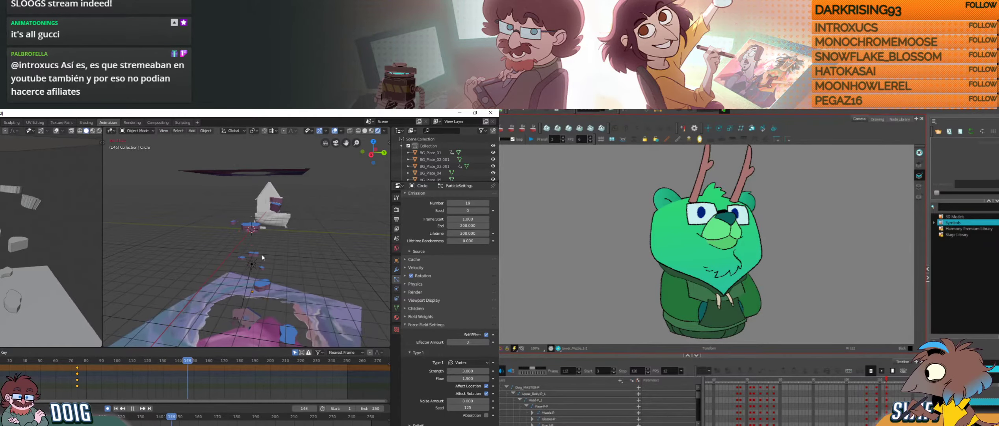
key("space")
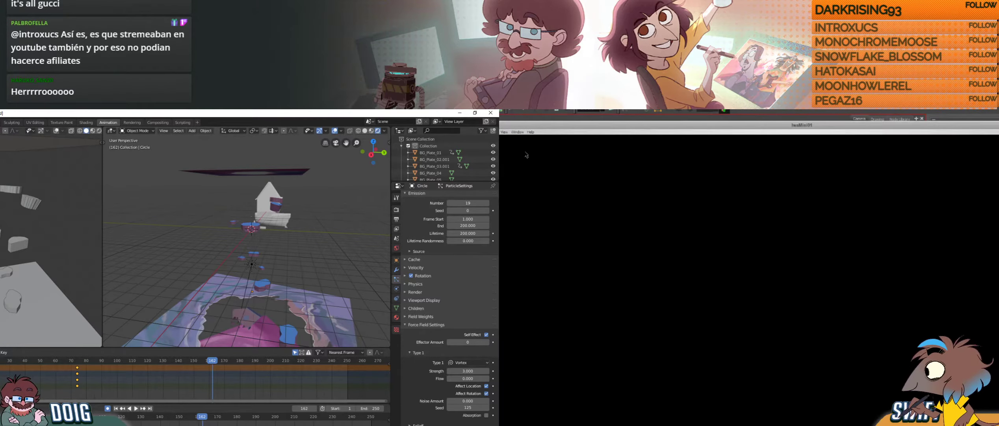
Step: Set the video player to half size, then reposition and enlarge its window over the Harmony workspace
left_click(504, 131)
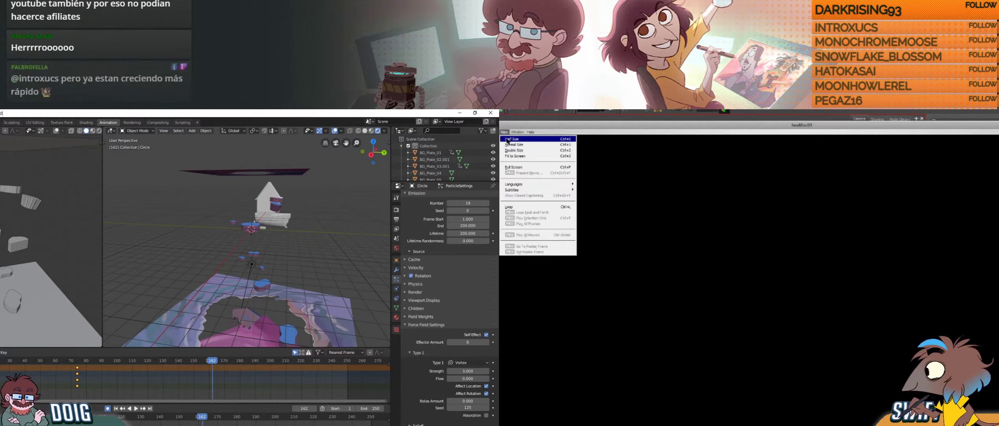
left_click(563, 140)
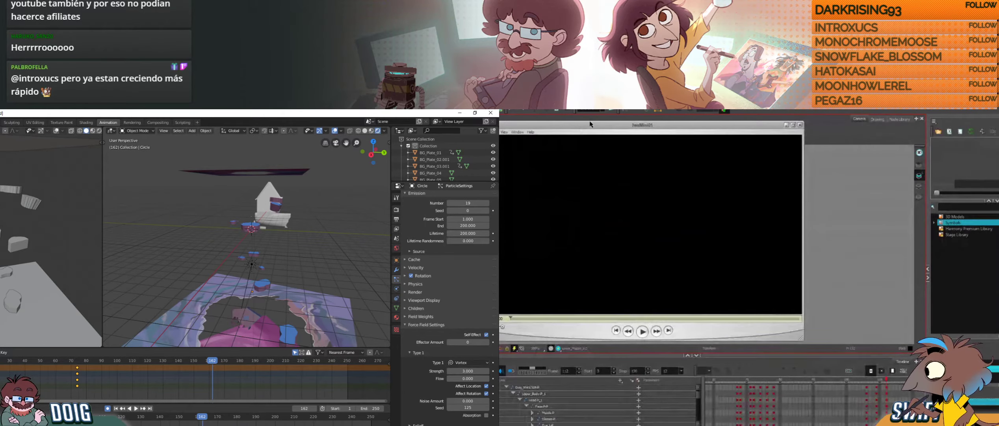
left_click_drag(588, 129, 568, 104)
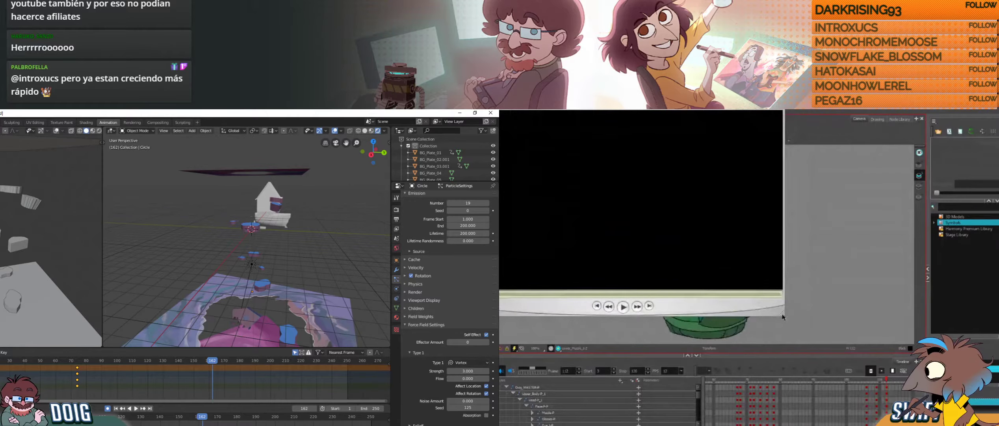
left_click_drag(782, 317, 964, 425)
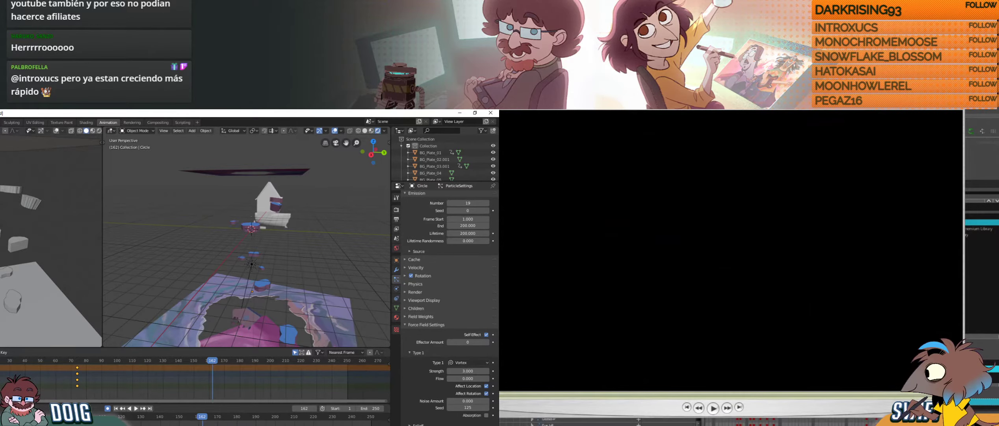
left_click_drag(733, 104, 771, 104)
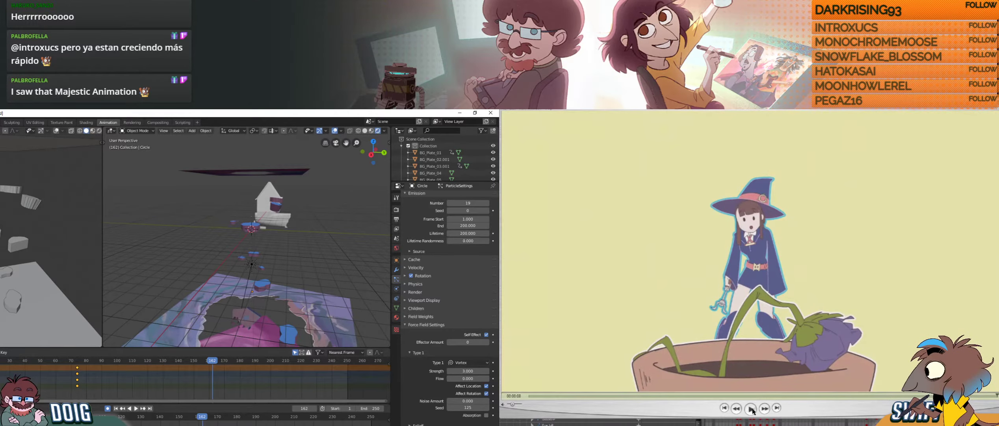
Step: Play the witch and flower animation clip in the video player and review it
left_click(751, 409)
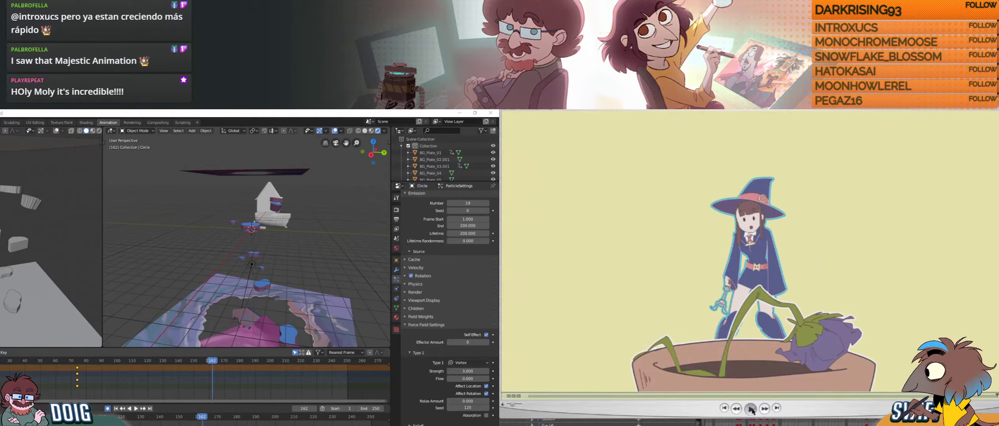
left_click(751, 409)
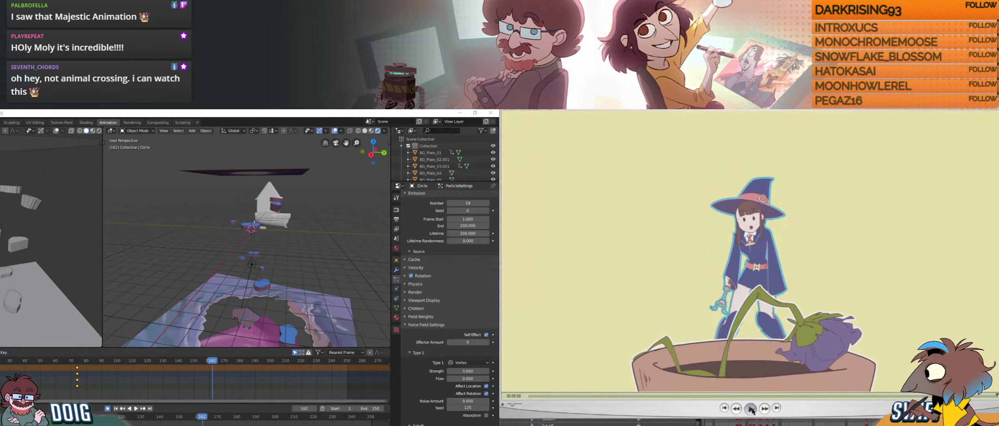
left_click(751, 409)
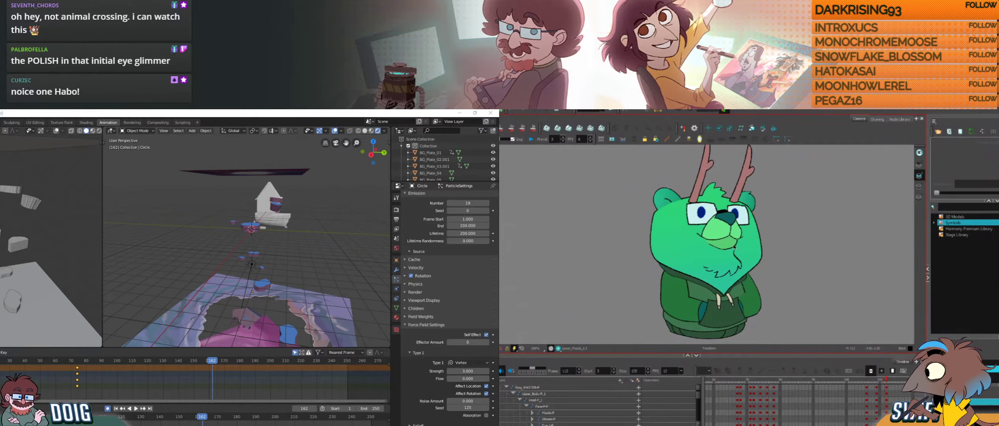
Step: Select the bear's beard tuft in Harmony and adjust its pose while comparing it with the preceding frame
left_click(737, 266)
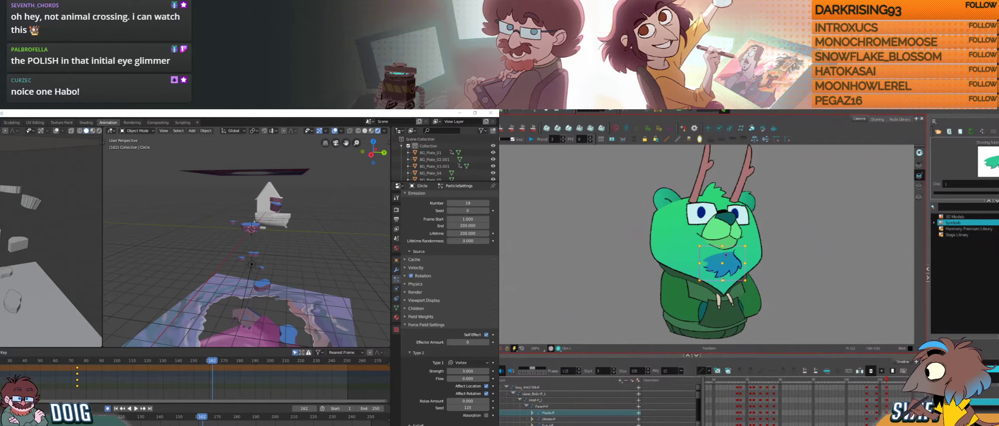
key("comma")
key("period")
key("comma")
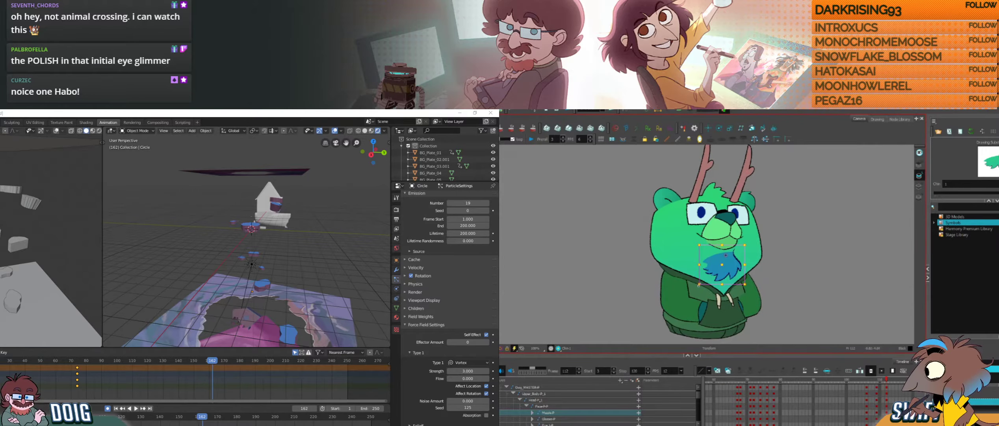
left_click_drag(701, 284, 701, 284)
key("comma")
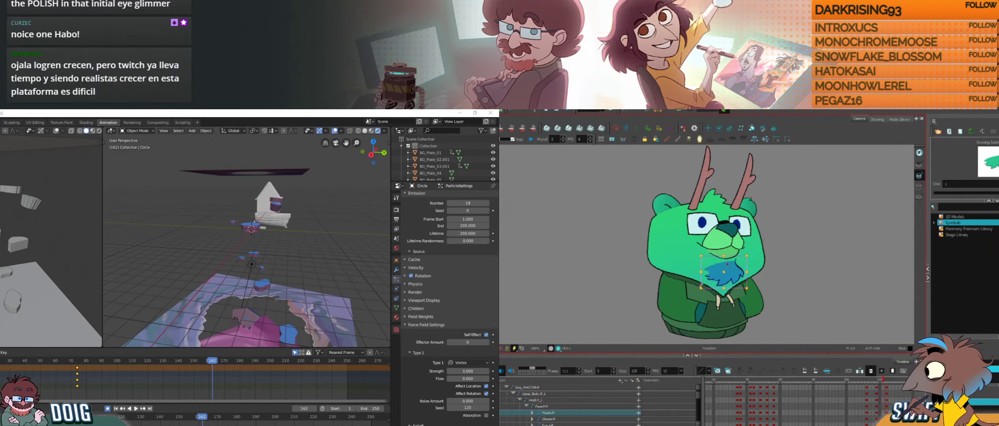
key("period")
key("comma")
key("period")
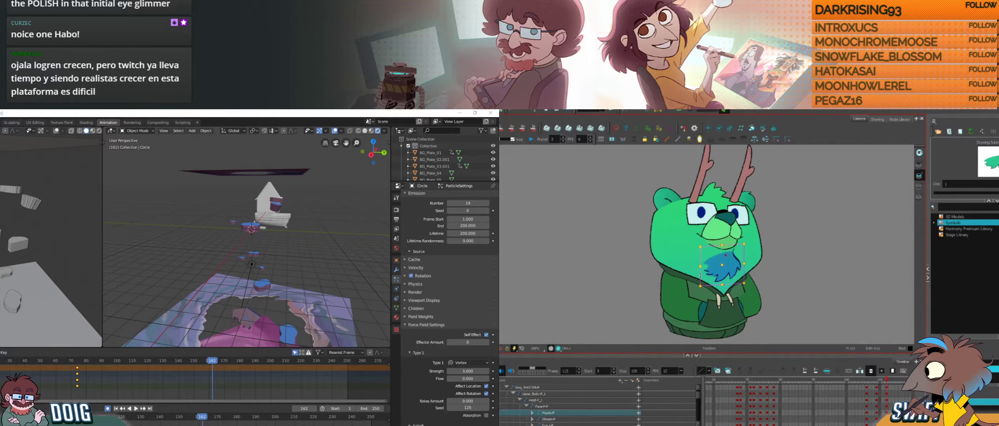
key("comma")
key("period")
key("comma")
key("period")
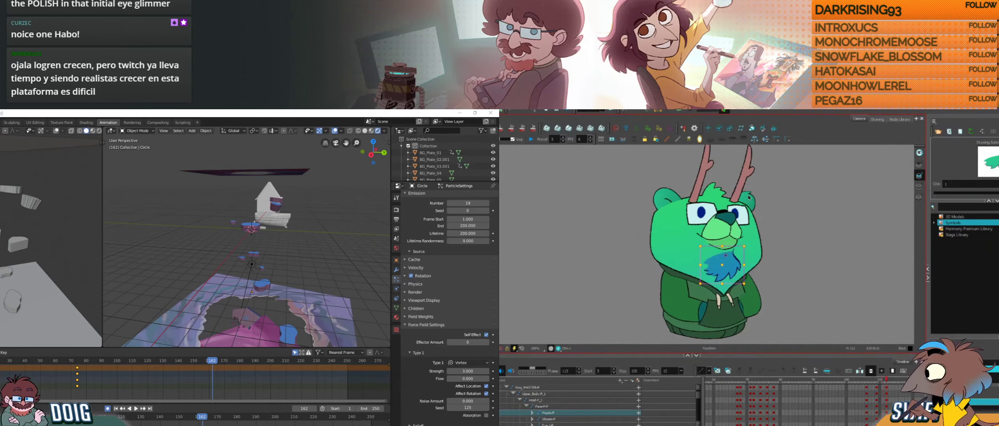
Step: Nudge the bear's right-hand ear and check its motion against the preceding frame
left_click(747, 201)
left_click_drag(747, 201, 747, 201)
key("comma")
key("period")
key("comma")
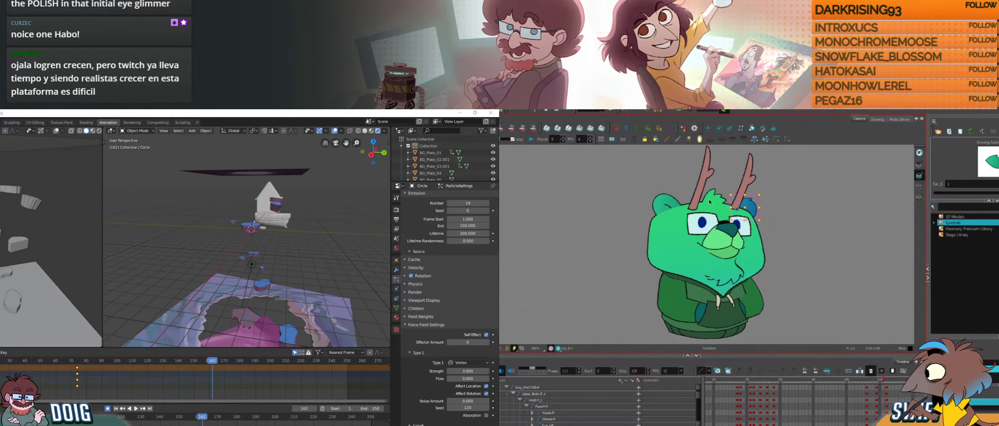
key("period")
key("comma")
key("period")
Step: Select the bear's left-hand ear and adjust it slightly while comparing adjacent frames
left_click(664, 198)
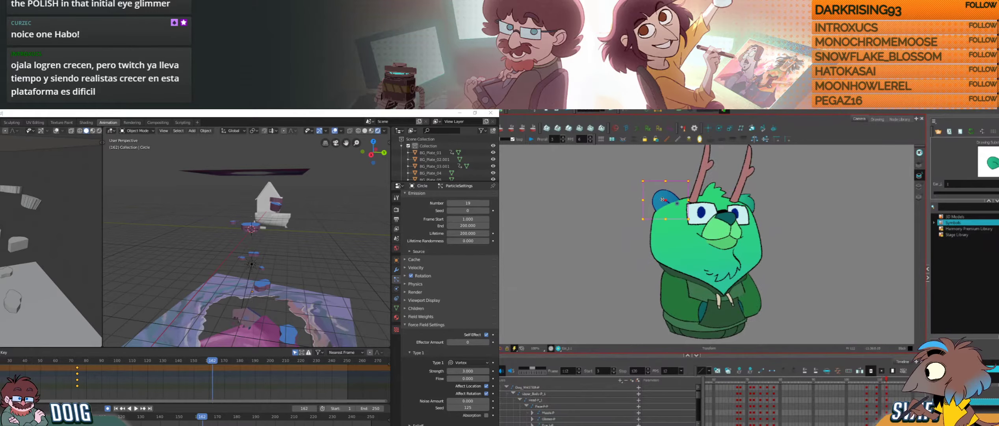
key("comma")
key("period")
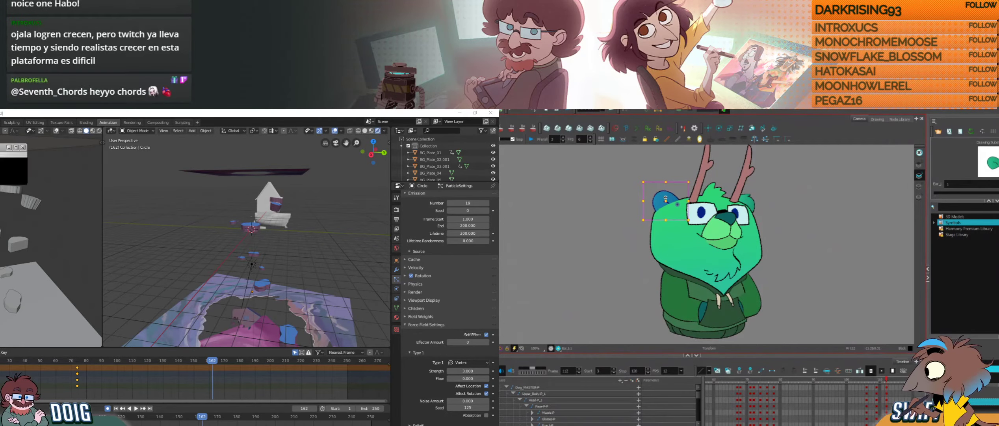
key("comma")
key("period")
Step: Restore the video player to a smaller window over Blender, and select the bear's left-hand antler to compare it across frames
left_click(698, 184)
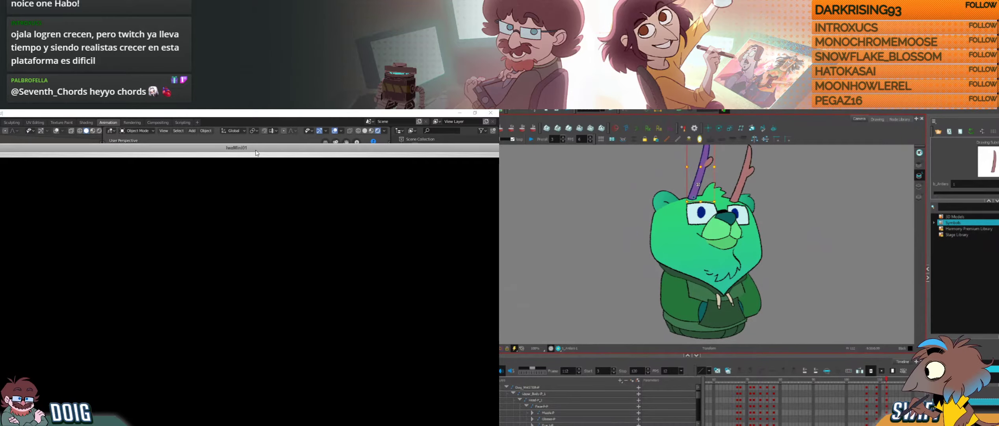
left_click_drag(257, 153, 239, 148)
double_click(238, 148)
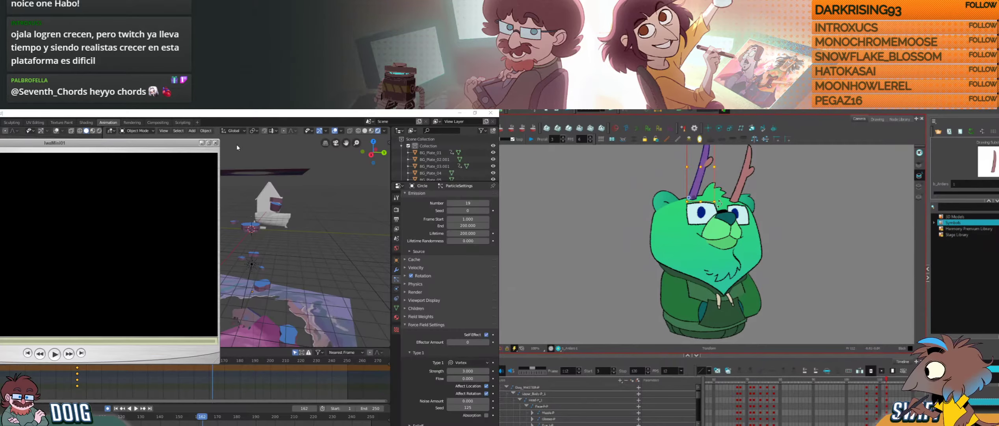
left_click_drag(724, 193, 707, 222)
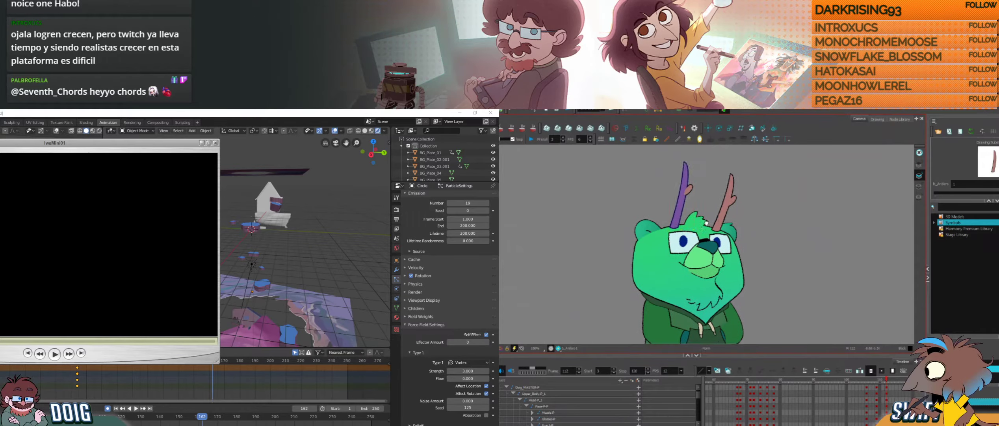
key("comma")
key("period")
Step: Reposition and enlarge the video window over Blender, and select the bear's right-hand antler to adjust its tilt
left_click_drag(70, 142, 251, 149)
left_click(723, 216)
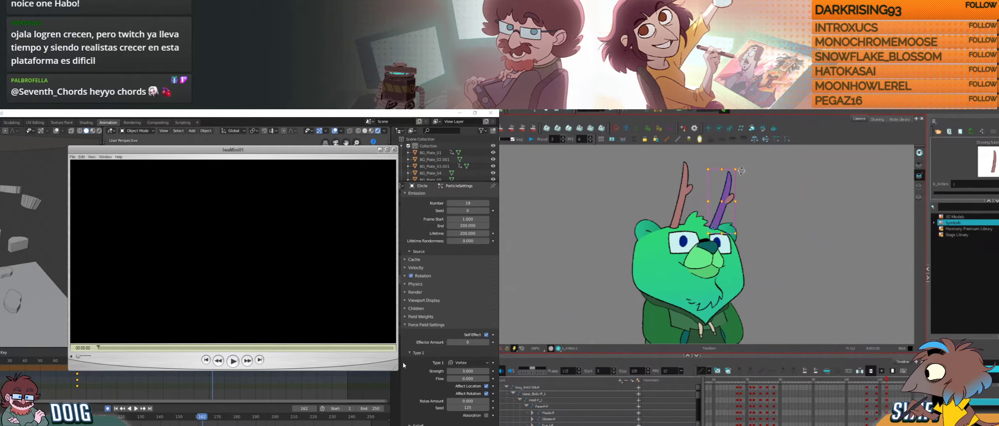
left_click_drag(396, 369, 484, 418)
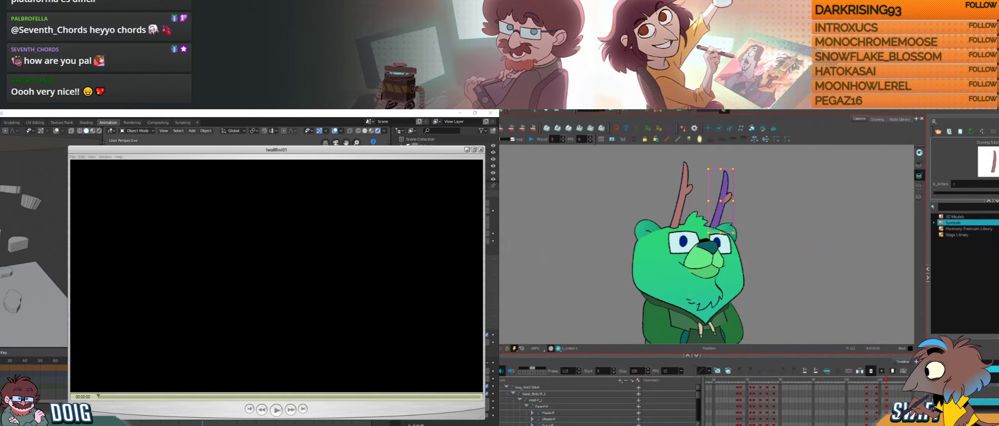
Step: Check the bear's right-hand ear, clear the selection, and flip between adjacent frames to review the head motion
left_click(765, 239)
left_click(736, 233)
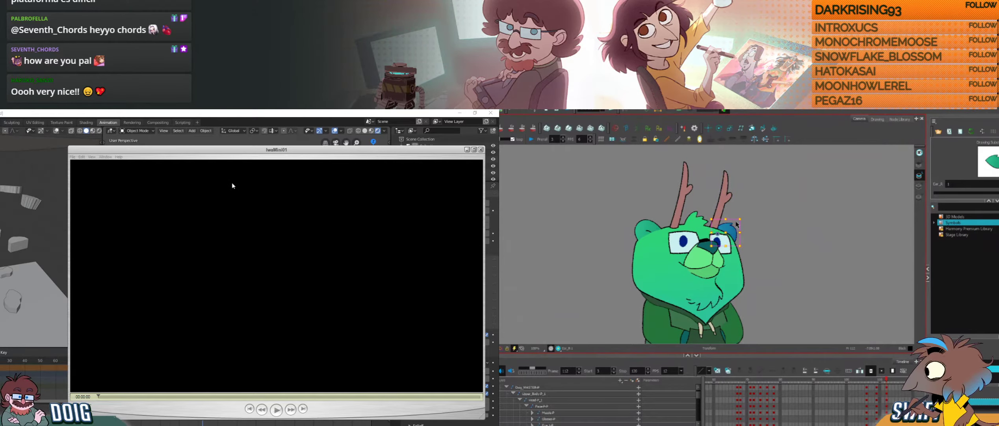
left_click(758, 195)
key("comma")
key("period")
key("comma")
key("period")
left_click_drag(215, 150, 211, 137)
key("comma")
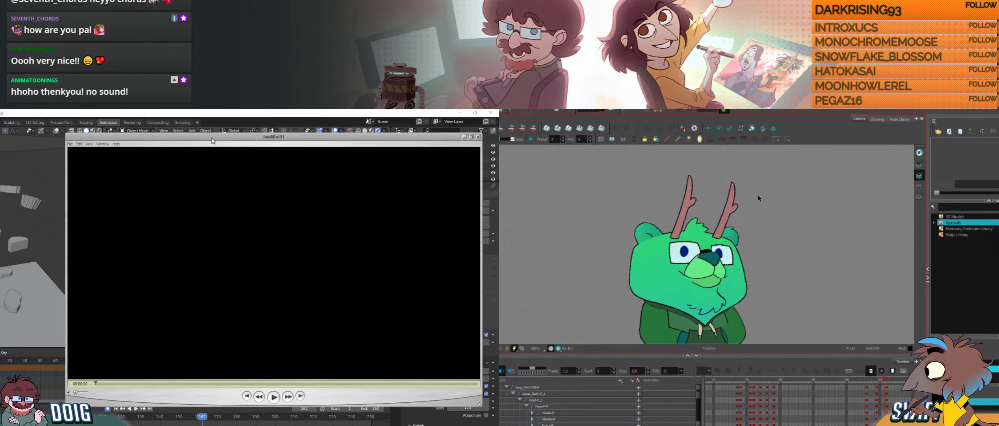
key("period")
key("comma")
key("period")
Step: Refine the pose of the bear's two antlers, compare it with the preceding frame, and clear the selection
left_click(721, 203)
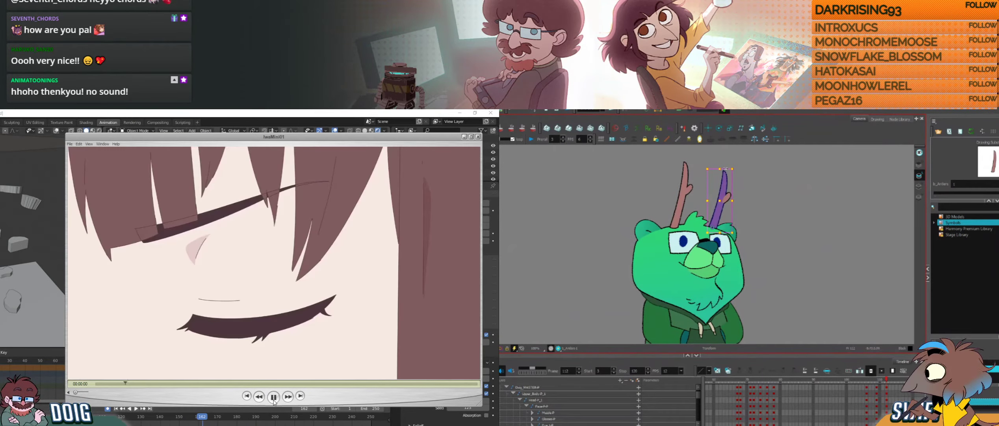
left_click_drag(735, 165, 695, 159)
key("comma")
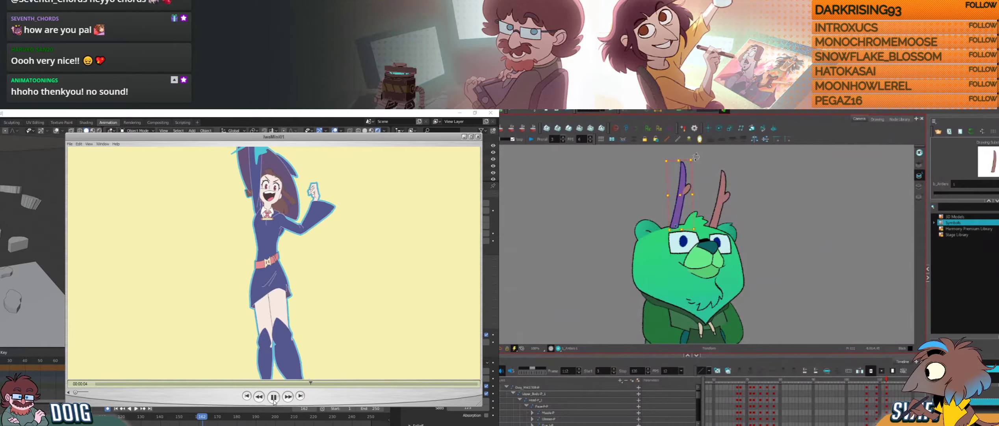
key("comma")
key("period")
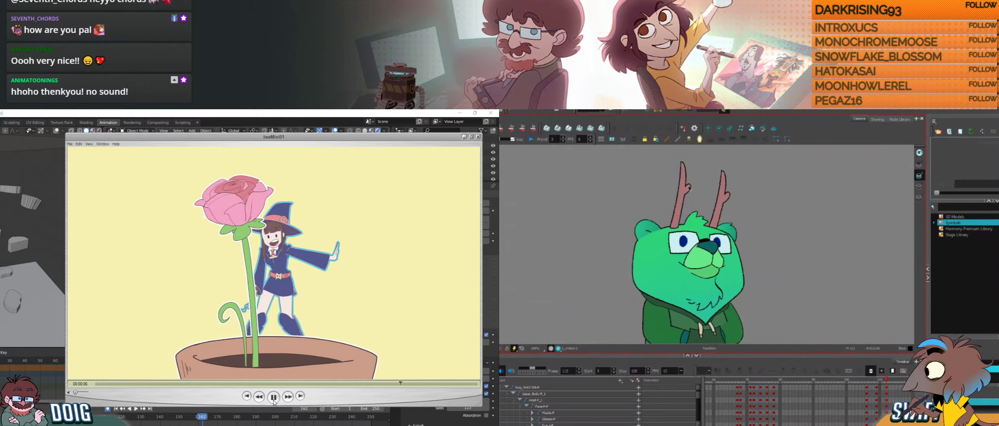
left_click(687, 188)
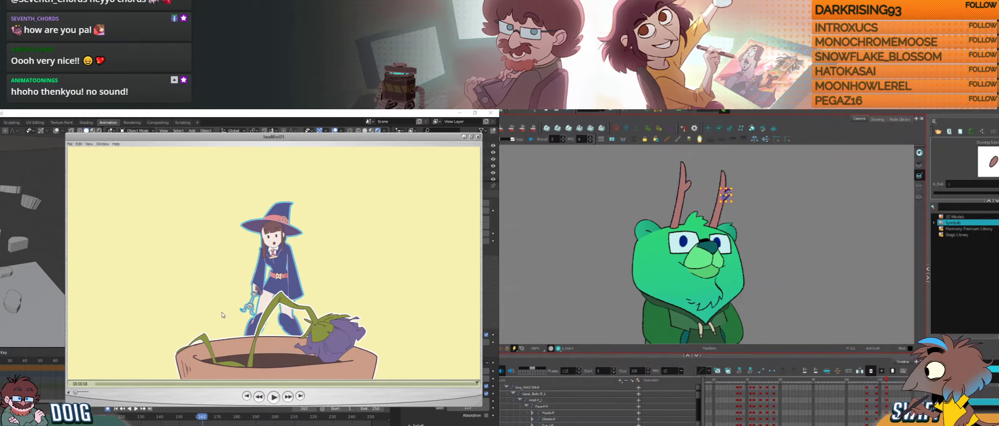
left_click(743, 207)
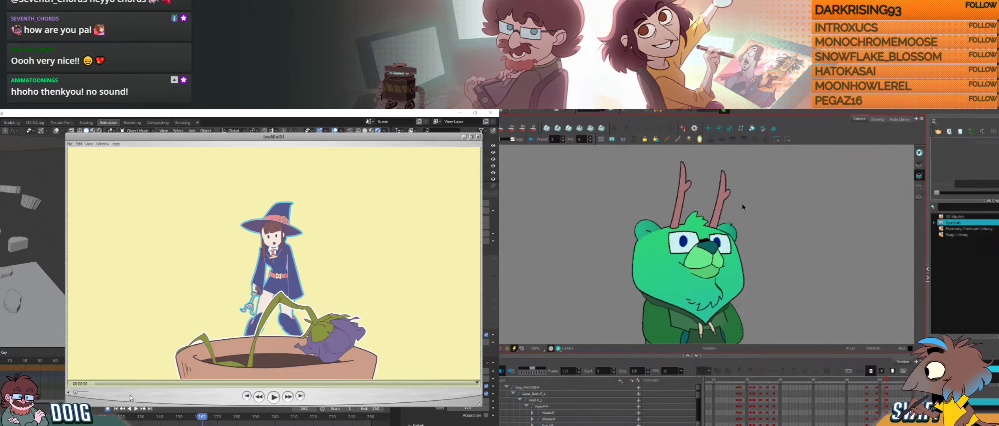
Step: Try to set the video clip to loop back and forth, and select the hoodie's left-hand drawstring in Harmony
left_click(89, 143)
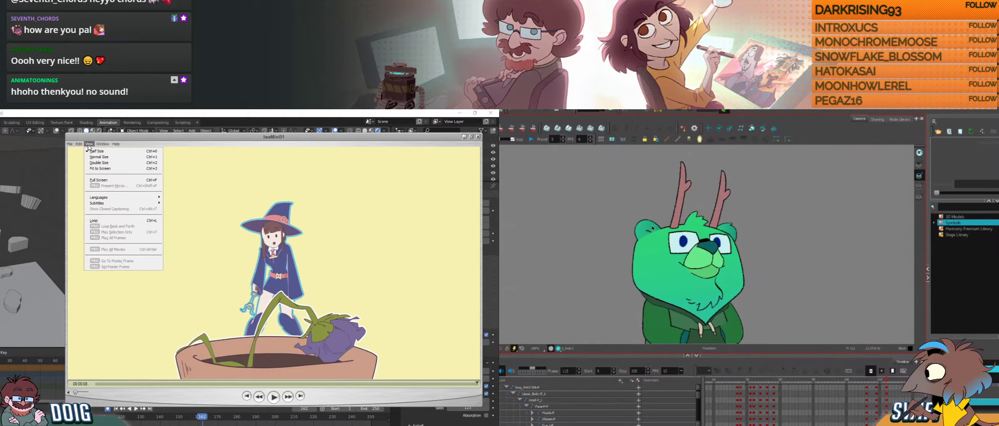
left_click(652, 228)
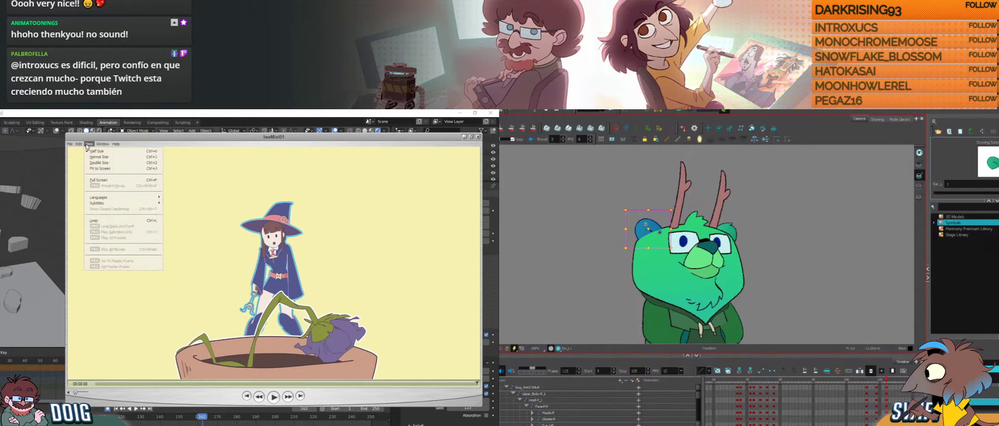
mouse_move(70, 146)
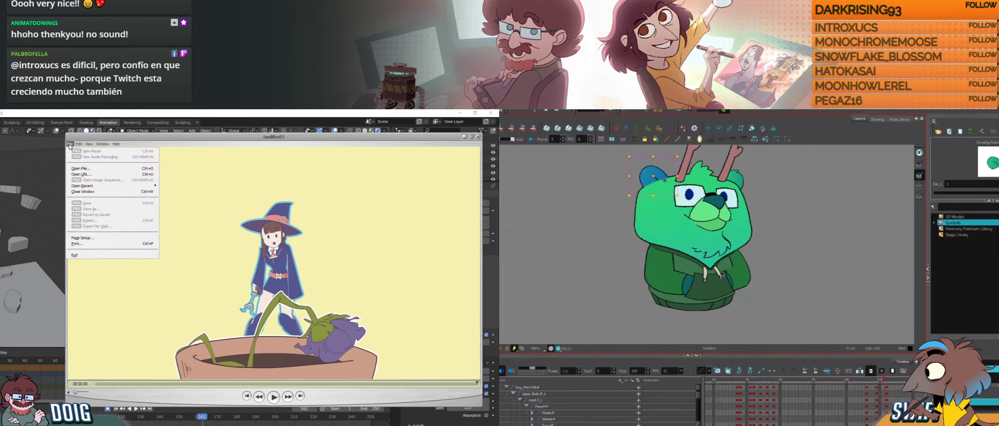
left_click(708, 277)
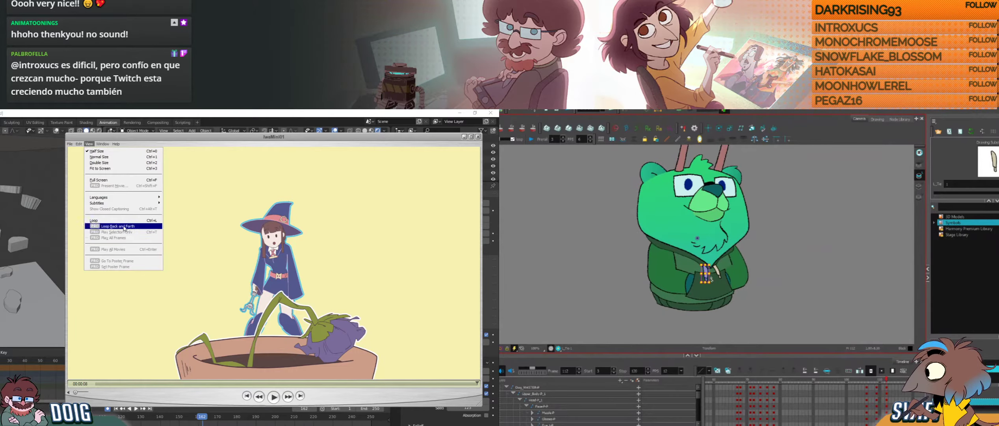
left_click(138, 226)
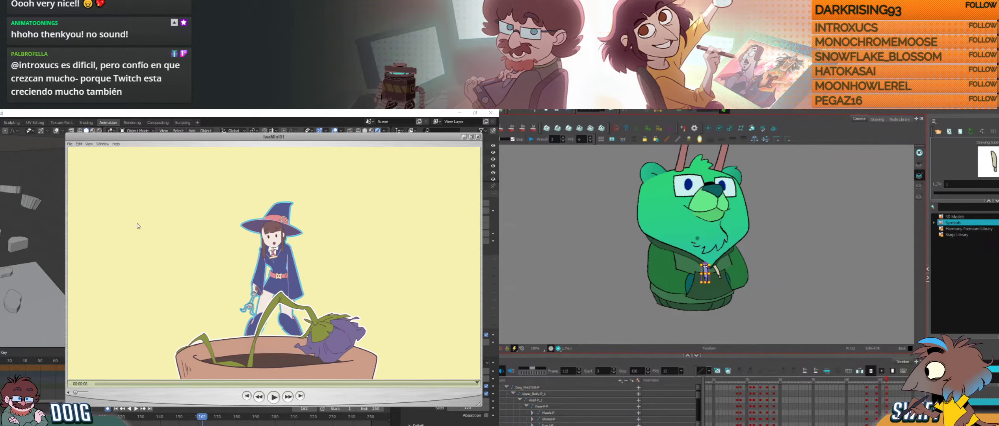
Step: Play the witch clip, and nudge the bear's right-hand upper arm slightly inward in Harmony
left_click(275, 396)
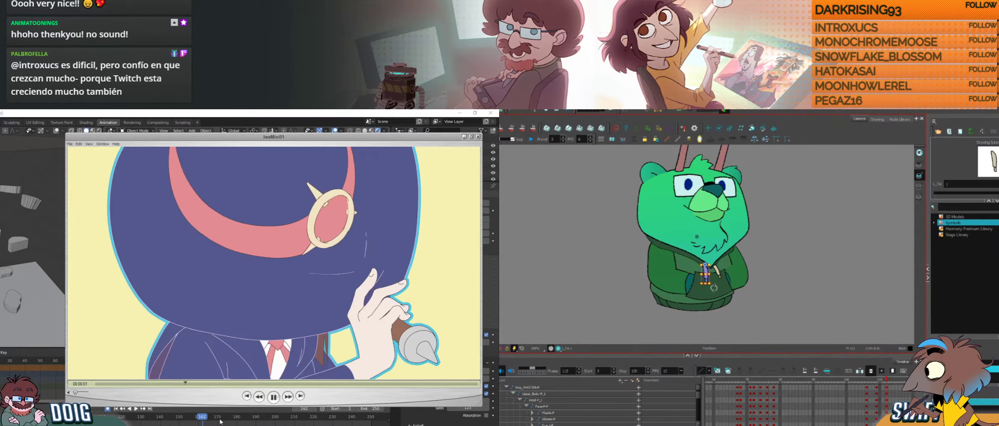
left_click(718, 272)
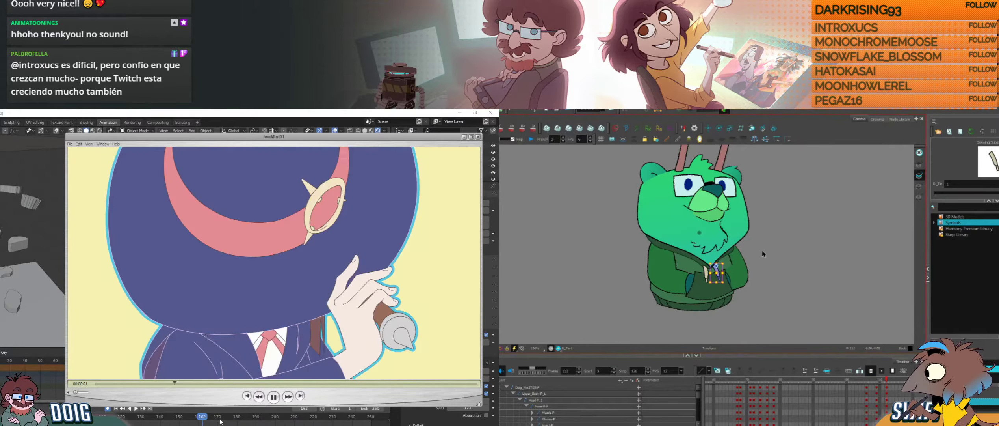
left_click(660, 262)
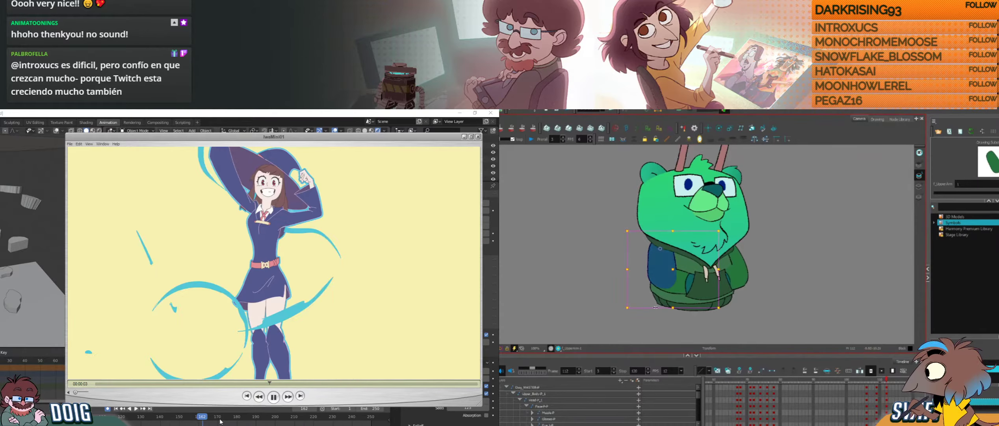
left_click(740, 303)
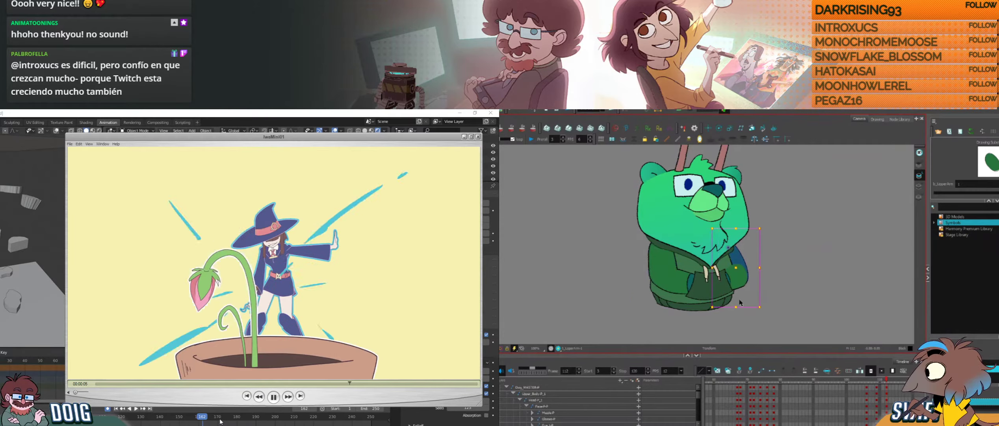
left_click_drag(741, 307, 739, 307)
Step: Flip back and forth between the adjacent frames to compare the bear's right-hand arm pose
key("comma")
key("period")
key("comma")
key("period")
key("comma")
key("period")
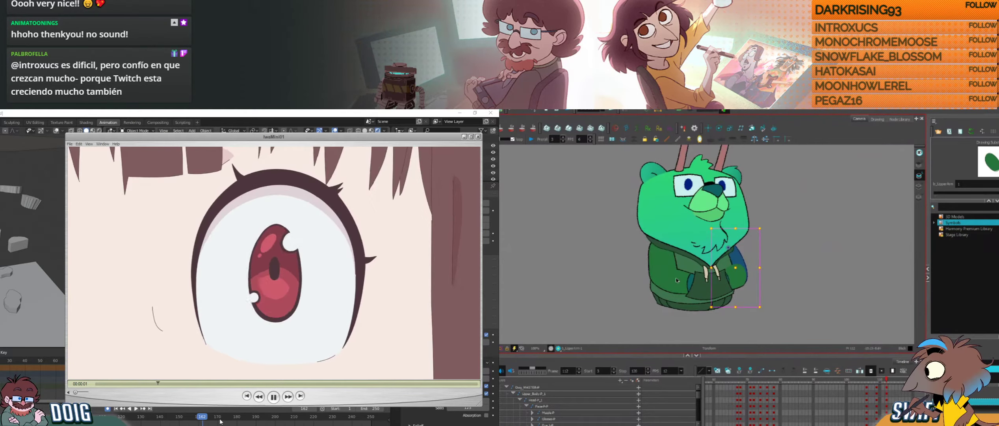
Step: Go over the bear's sleeves on both arms, clear the selection, and bring the full antlers into view
left_click(666, 268)
left_click(670, 281)
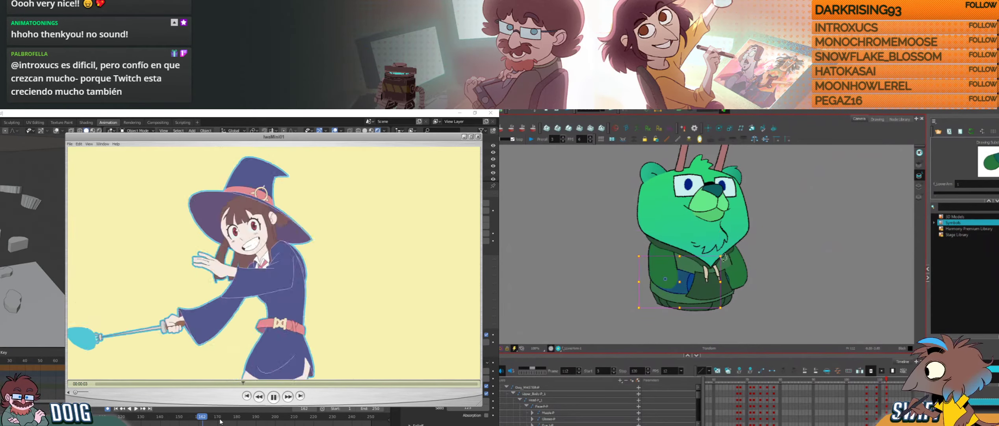
left_click(736, 276)
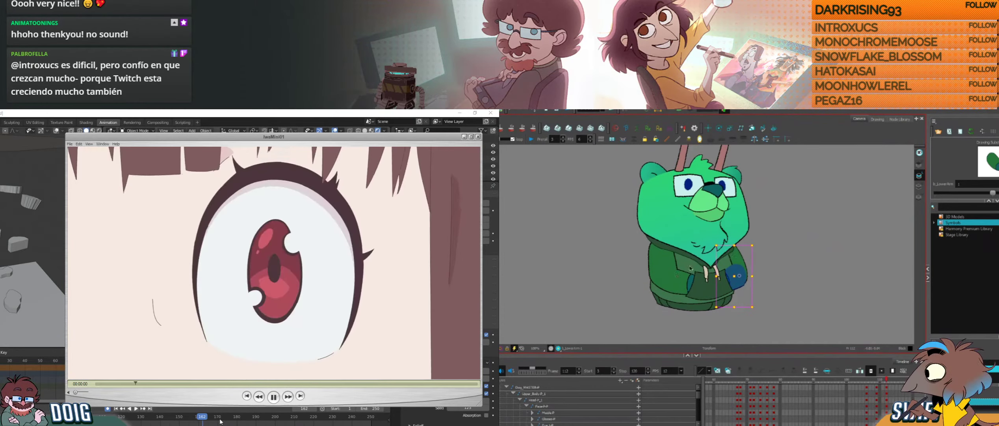
left_click(666, 273)
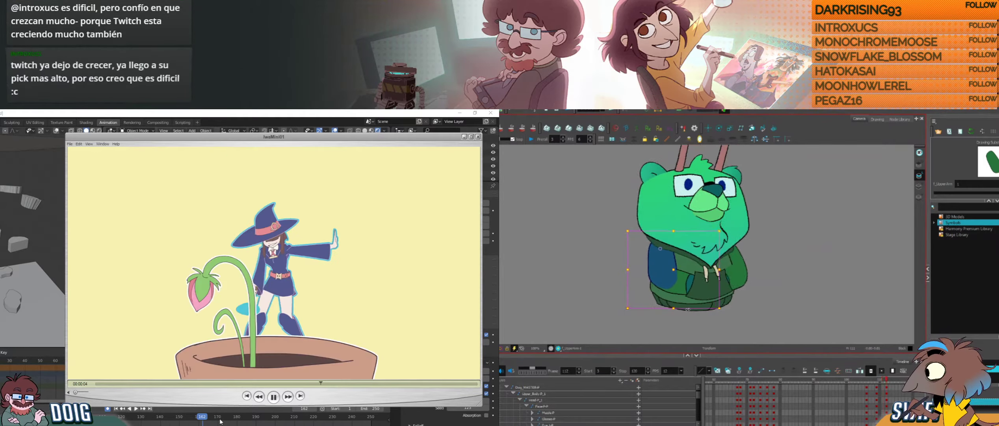
left_click(763, 235)
middle_click_drag(759, 235, 758, 269)
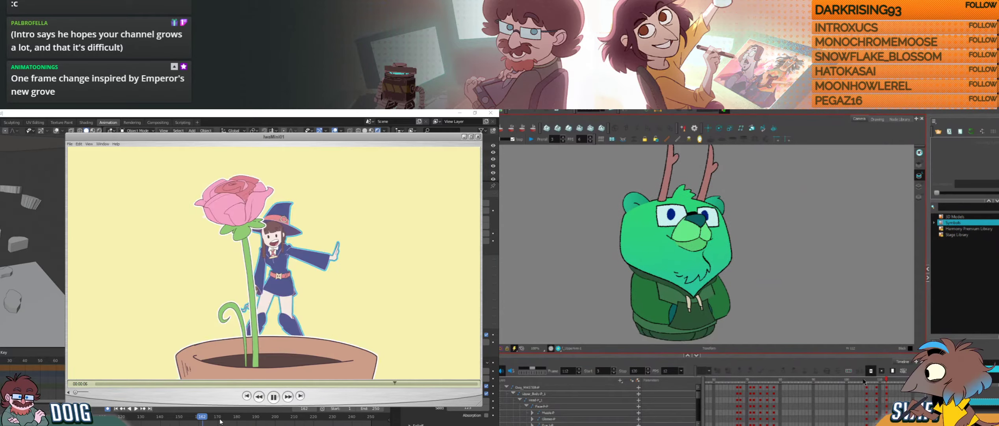
Step: Close the witch clip over Blender, and select the bear puppet's master layer with all its child layers in Harmony
left_click_drag(869, 380, 893, 381)
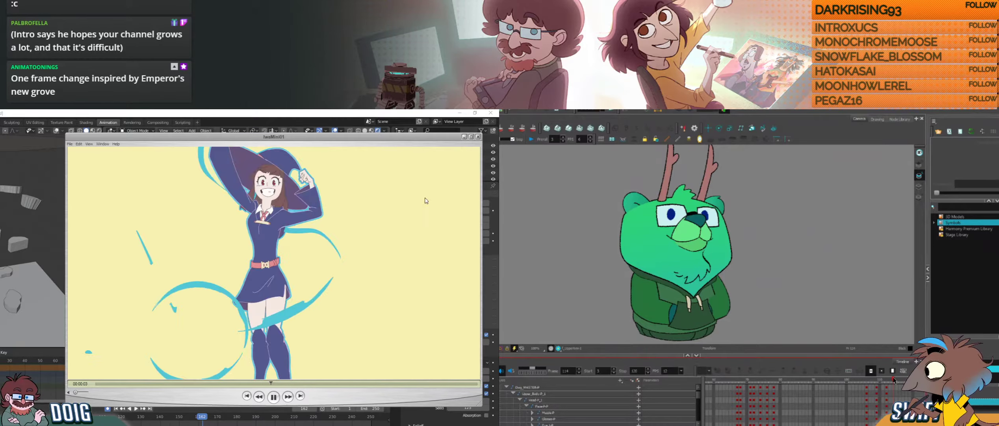
left_click(478, 136)
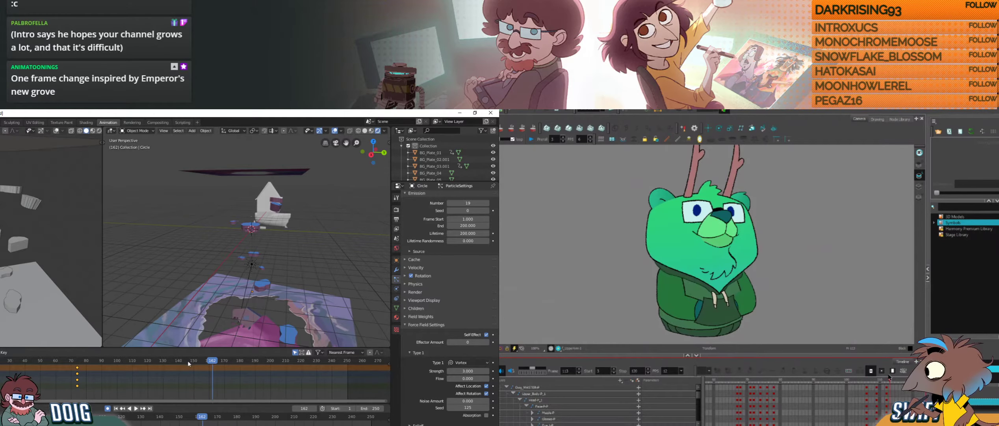
left_click(887, 387)
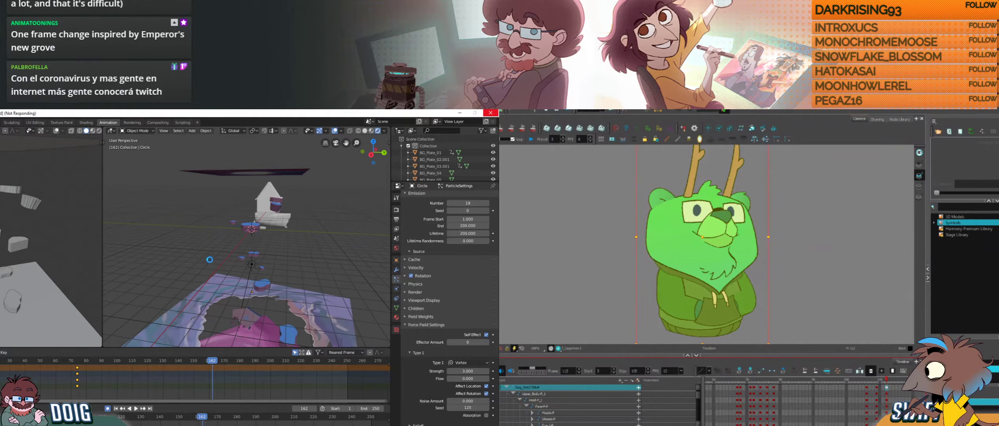
key("ctrl+a")
left_click_drag(887, 389, 897, 390)
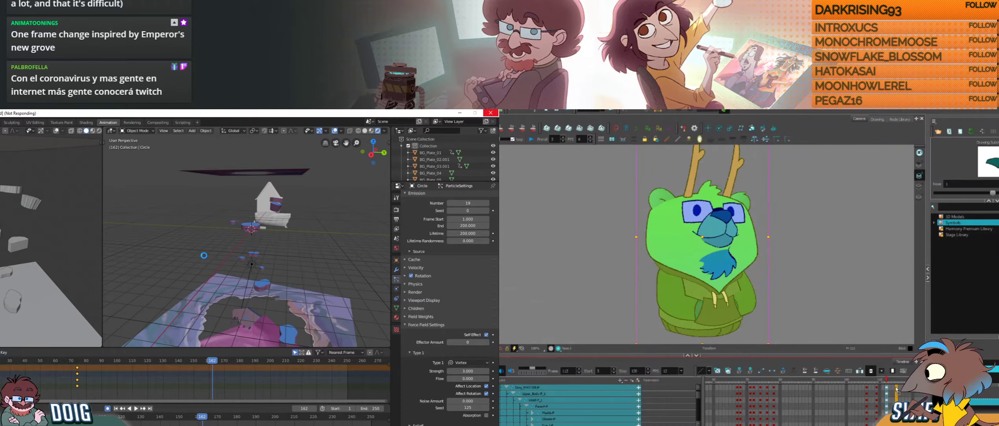
left_click(194, 255)
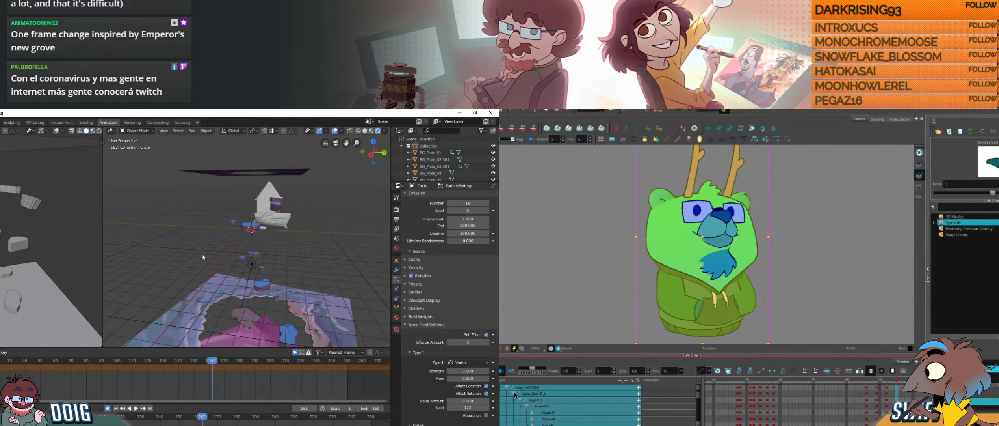
Step: Collapse the bear's upper-body layer group and compare the poses on its neighbouring keyframes
left_click(514, 393)
left_click(887, 393)
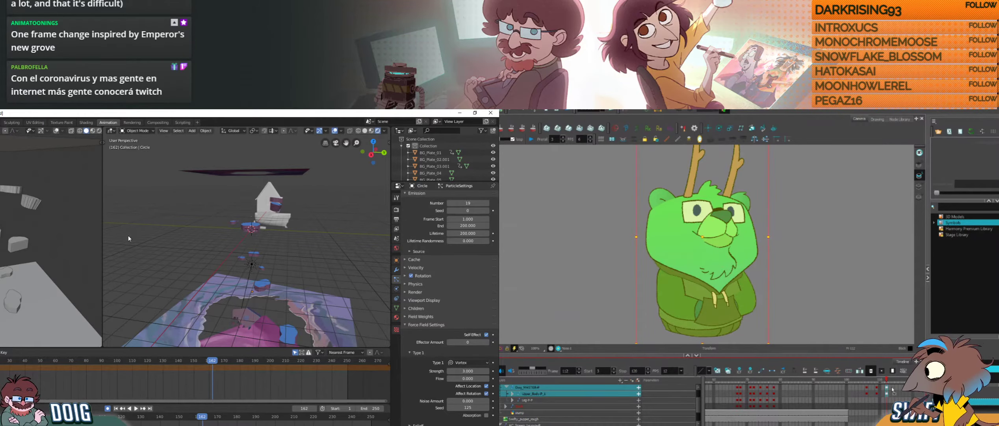
left_click(867, 393)
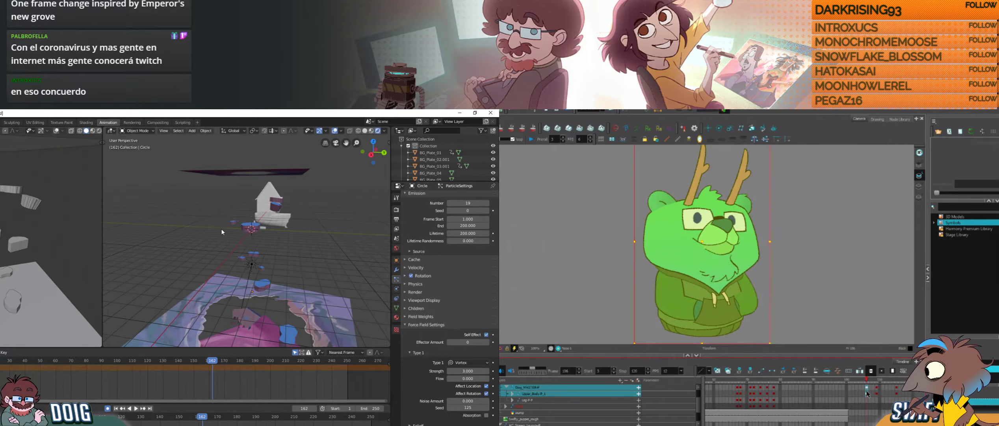
left_click(893, 393)
Step: Examine the Blender tunnel debris from above and from the side, and compare the bear's late keyframes in Harmony
middle_click_drag(204, 230, 258, 271)
scroll(269, 237, "up", 5)
middle_click_drag(269, 238, 231, 218)
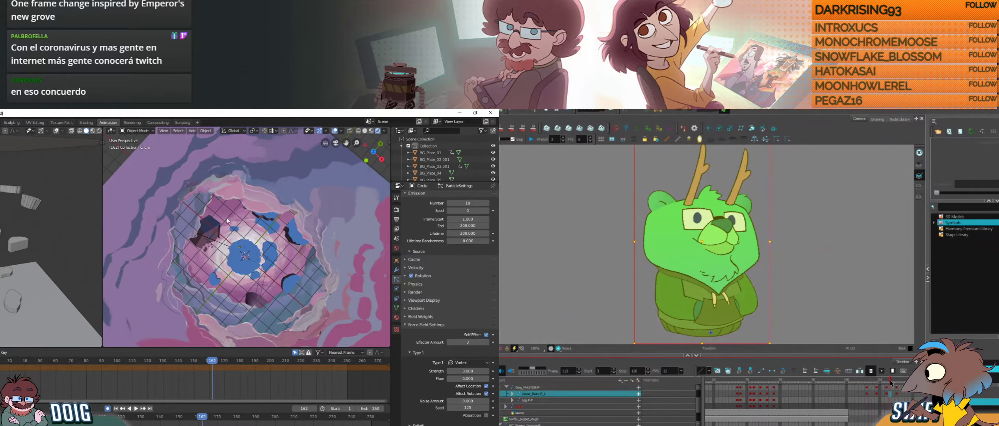
middle_click_drag(221, 233, 183, 279)
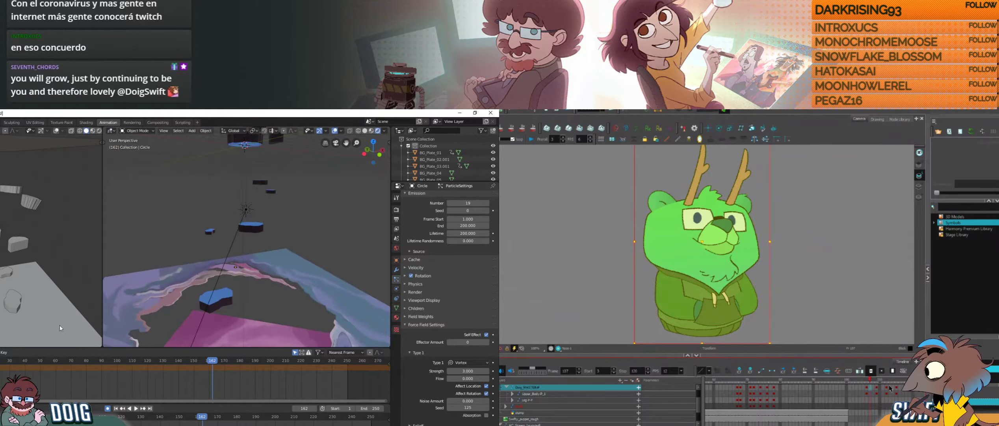
left_click(896, 386)
left_click(896, 393)
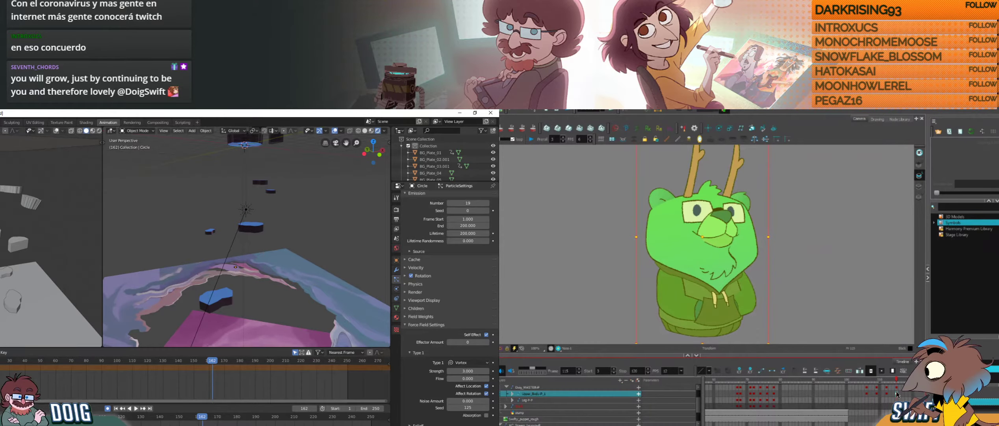
Step: Play the Blender tunnel animation while viewing the debris from several angles, and scrub through the bear's head motion in Harmony
key("shift+Left")
left_click_drag(881, 379, 868, 393)
key("space")
middle_click_drag(222, 232, 275, 224)
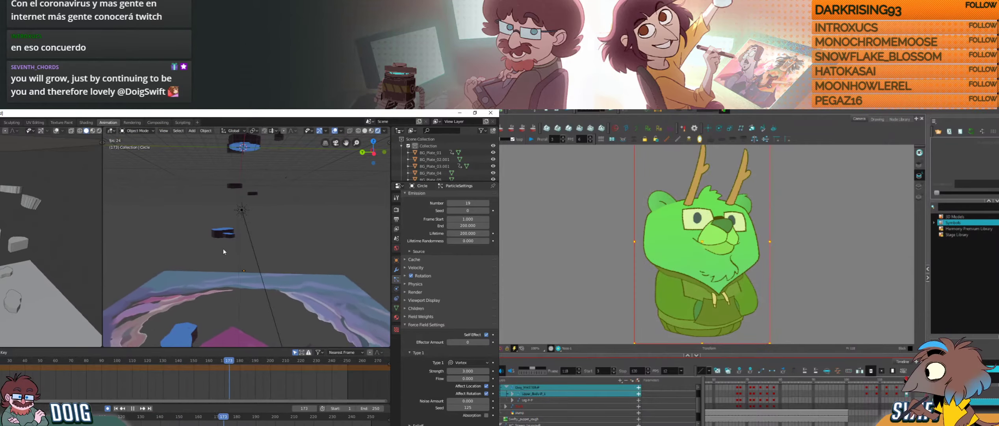
left_click_drag(907, 382, 897, 382)
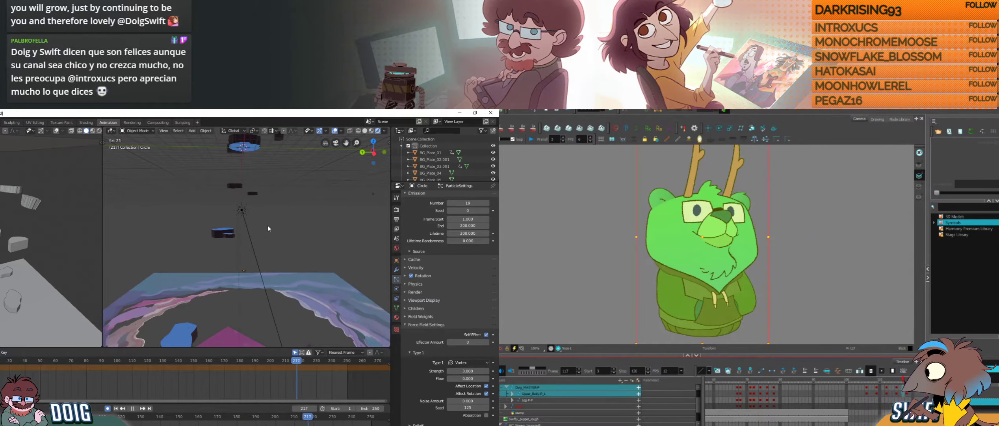
middle_click_drag(258, 226, 265, 251)
left_click_drag(898, 381, 883, 385)
mouse_move(265, 250)
middle_mouse_down()
mouse_move(272, 240)
mouse_move(244, 270)
mouse_move(270, 261)
middle_mouse_up()
left_click_drag(883, 385, 881, 385)
middle_click_drag(269, 261, 273, 258)
left_click_drag(881, 385, 888, 387)
key("space")
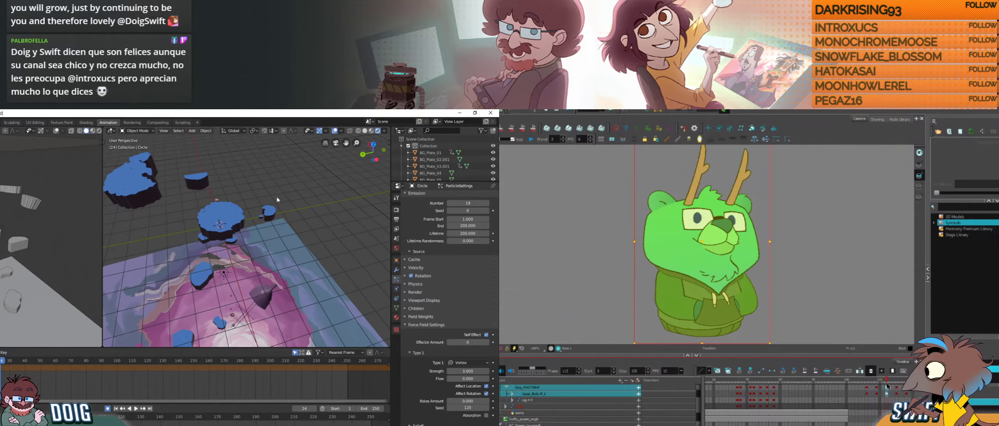
Step: Delete the bear's selected keyframes on the master and upper-body layers, and review the Blender debris emitter from the side
left_click(715, 236)
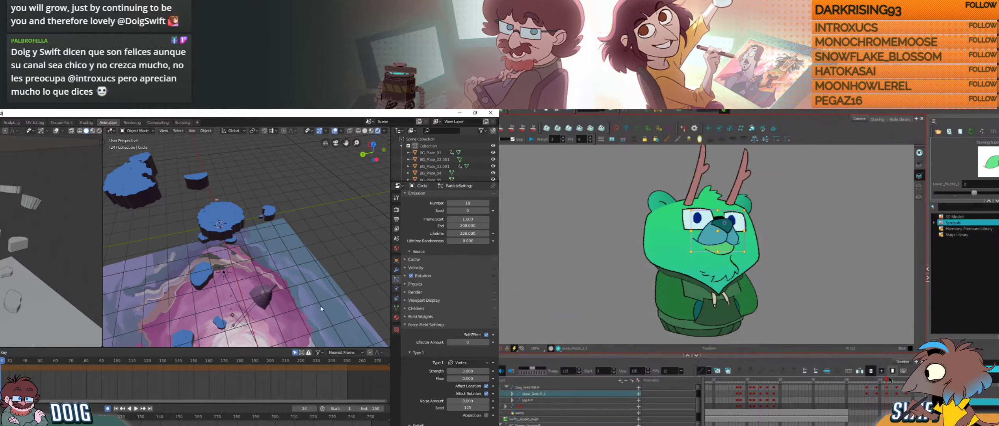
middle_click_drag(290, 300, 290, 288)
left_click(887, 388)
middle_click_drag(422, 265, 422, 318)
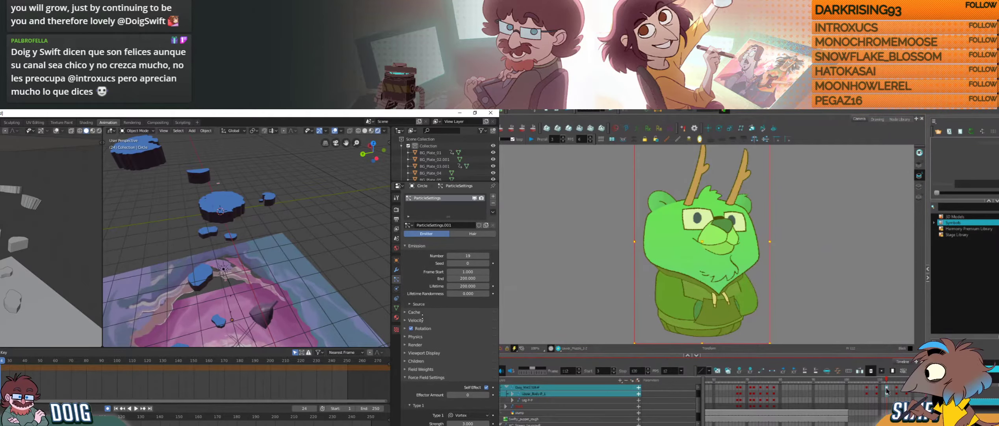
key("Delete")
middle_click_drag(287, 271, 253, 244)
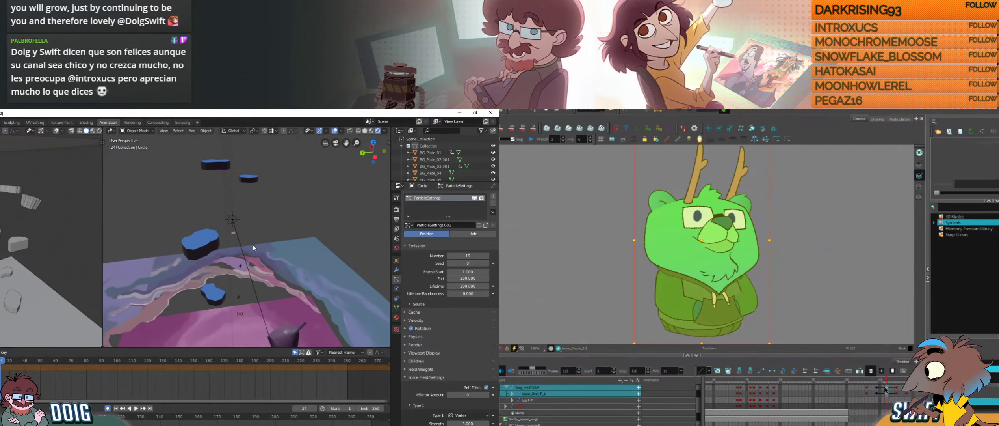
middle_click_drag(246, 270, 244, 242)
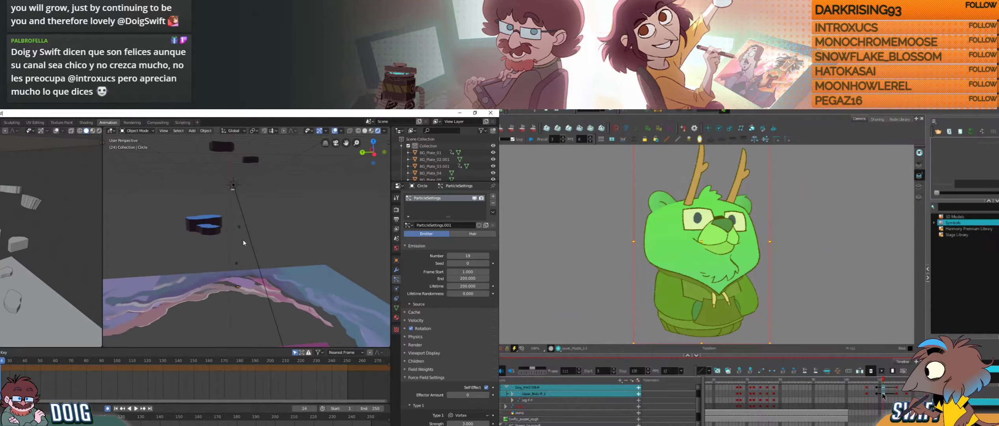
Step: Duplicate the debris emitter circle in place in Blender, and check the bear's neighbouring keyframes in Harmony
left_click(238, 288)
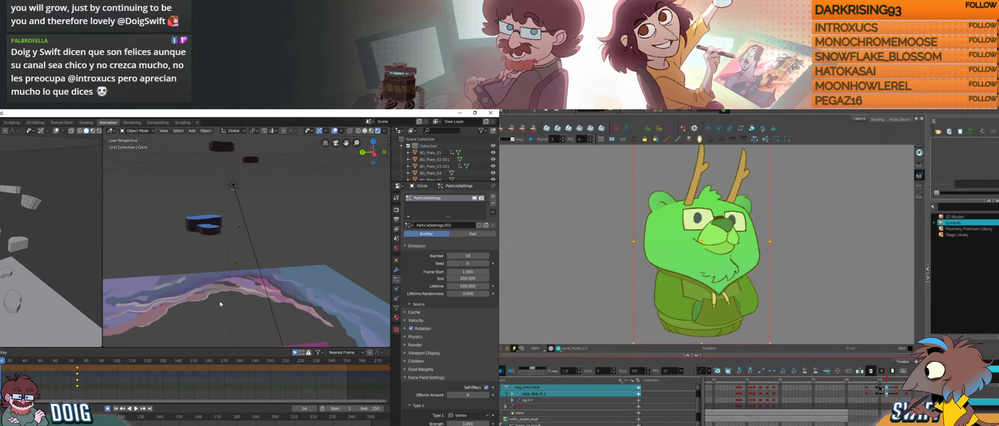
left_click(879, 388)
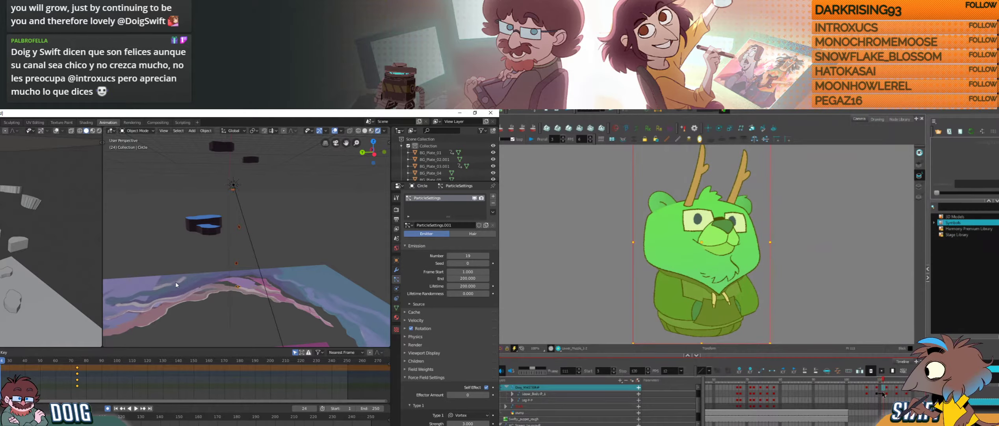
left_click(883, 392)
key("shift+d")
right_click(176, 281)
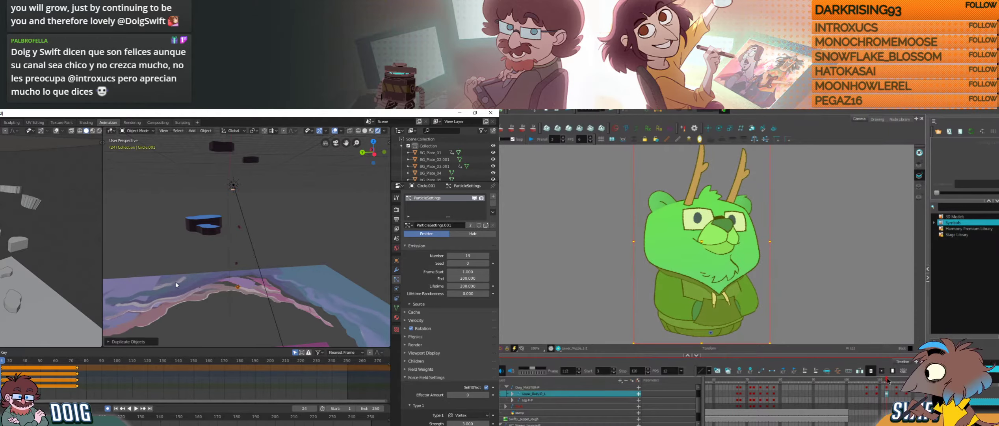
Step: Select the bear's nose on the current head pose in Harmony, and find the duplicated circle in Blender's object list
left_click(887, 381)
scroll(426, 167, "down", 3)
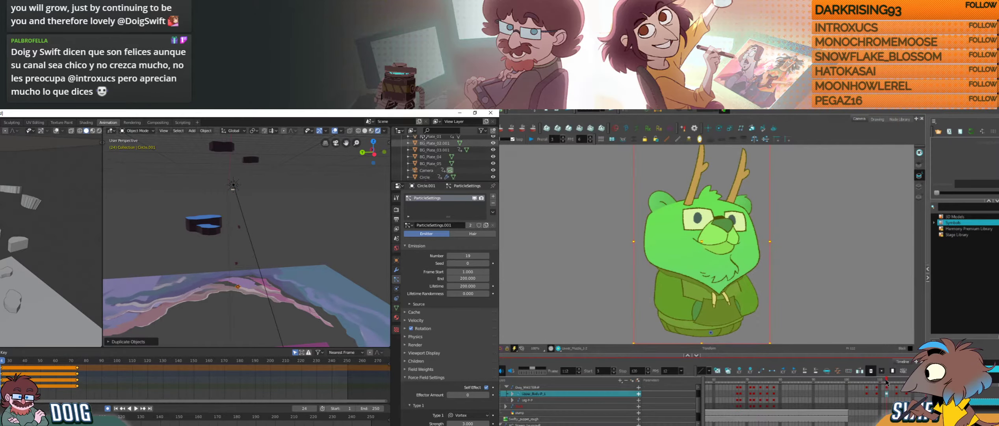
left_click(713, 230)
left_click(724, 228)
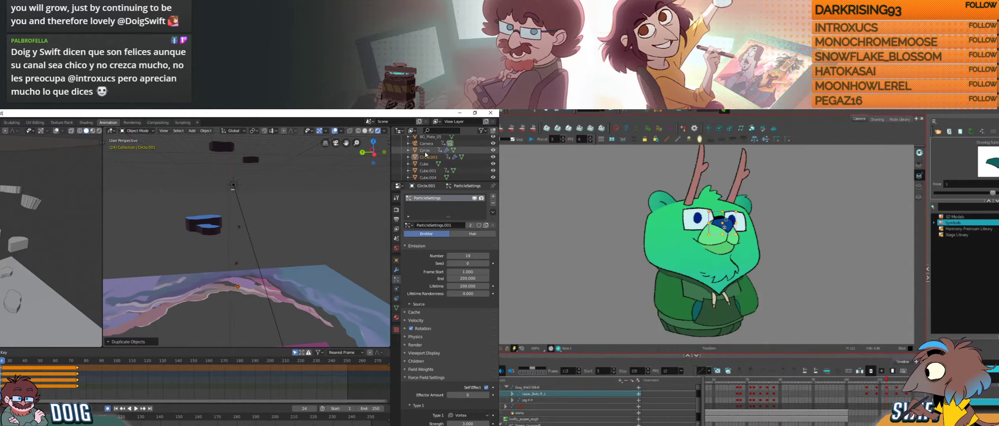
Step: Hide the original debris emitter circle in Blender, then select Circle.001 and inspect its modifiers
left_click(488, 152)
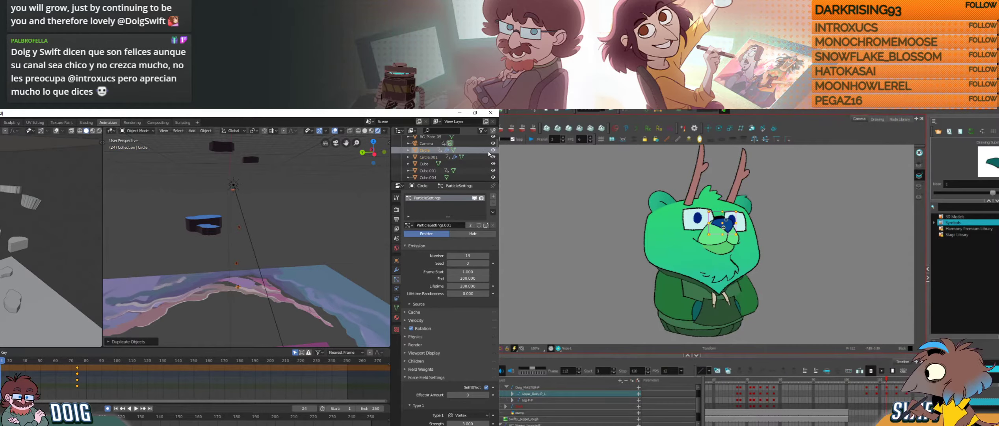
left_click(429, 157)
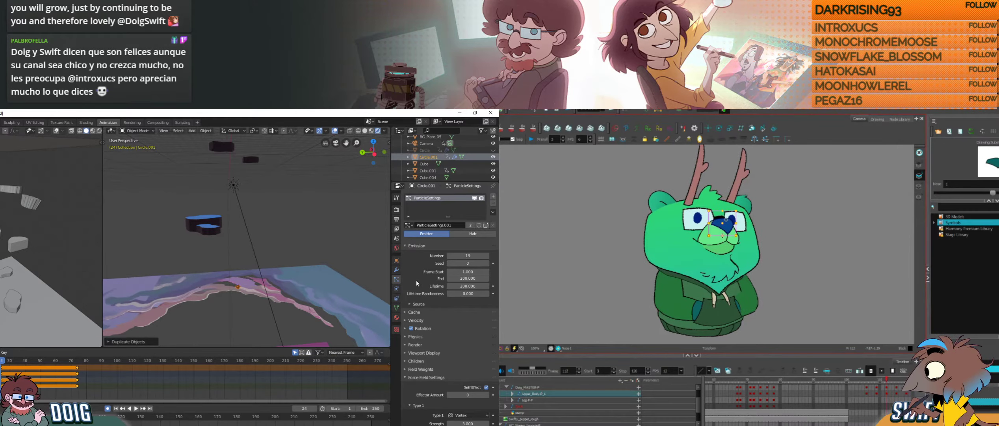
left_click(397, 297)
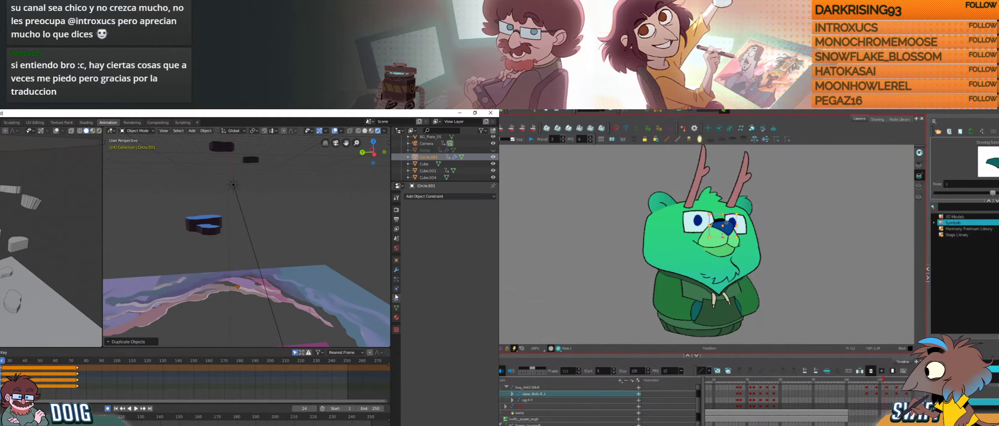
left_click(397, 269)
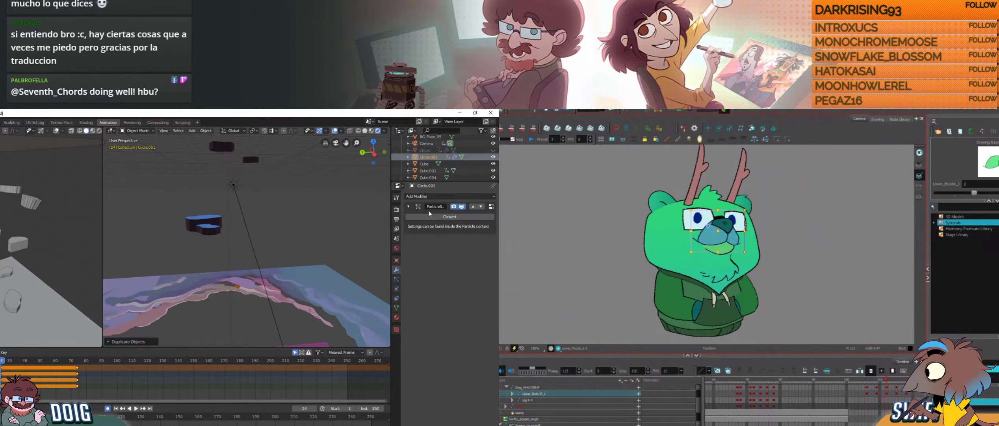
left_click(410, 207)
left_click(409, 207)
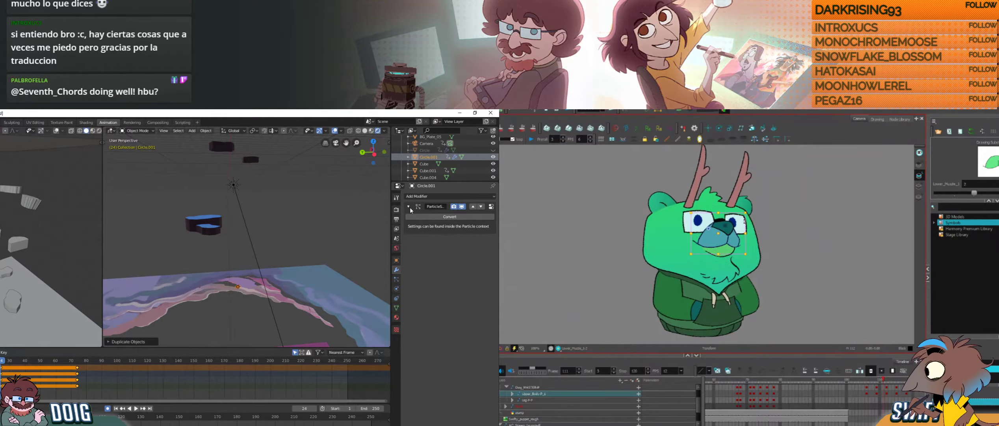
Step: Remove the copied particle system from Circle.001 in Blender, and select the bear's lower muzzle in Harmony
left_click(396, 281)
left_click(721, 248)
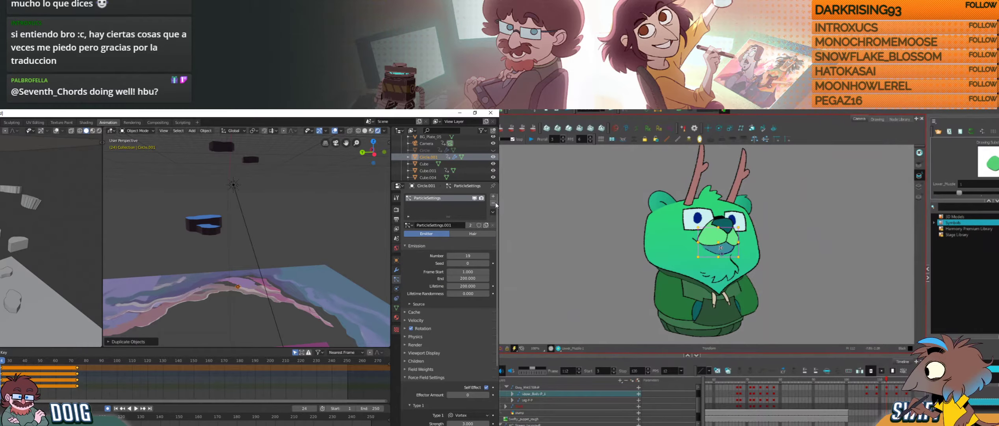
left_click(494, 203)
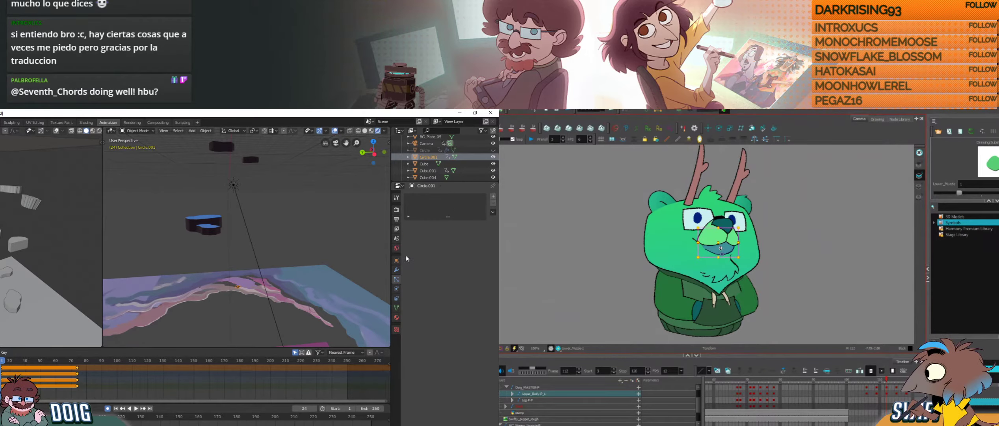
Step: Add a Particle System modifier to Circle.001 in Blender, and slightly adjust the bear's lower muzzle in Harmony
left_click(396, 271)
left_click(438, 195)
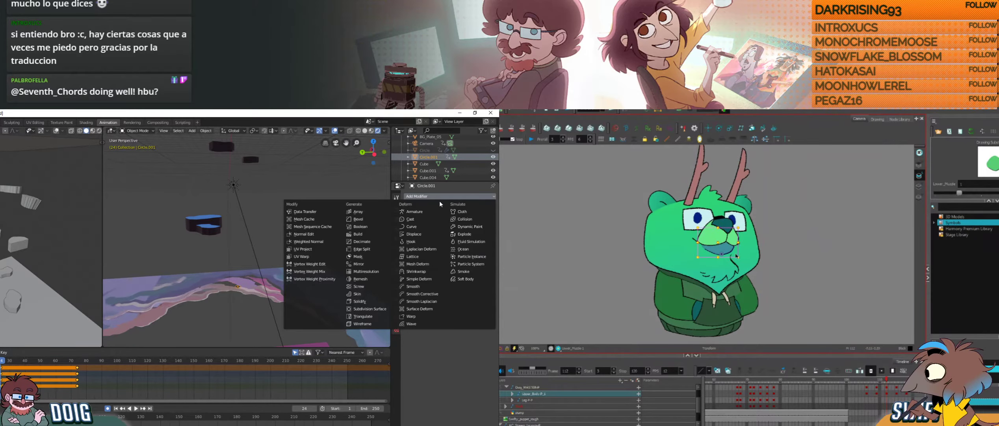
left_click_drag(730, 257, 726, 256)
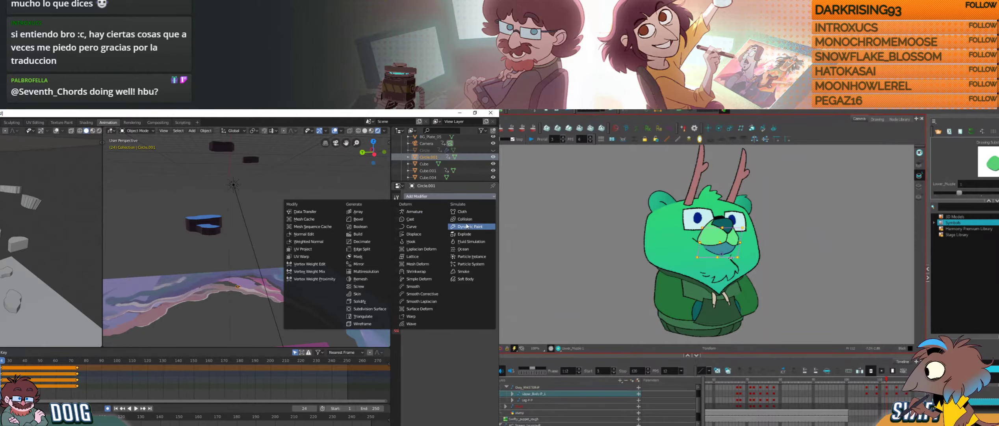
left_click(471, 264)
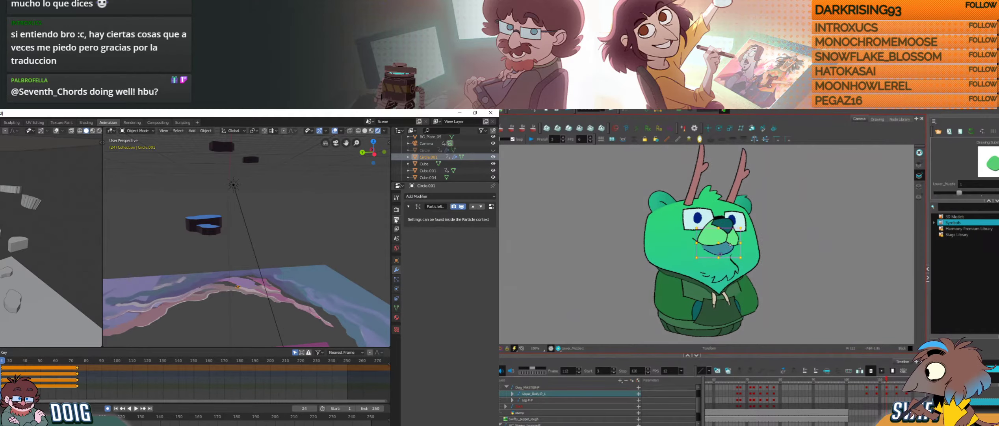
Step: Select the bear's chin fur in Harmony, and open the new particle system's settings in Blender
left_click(725, 271)
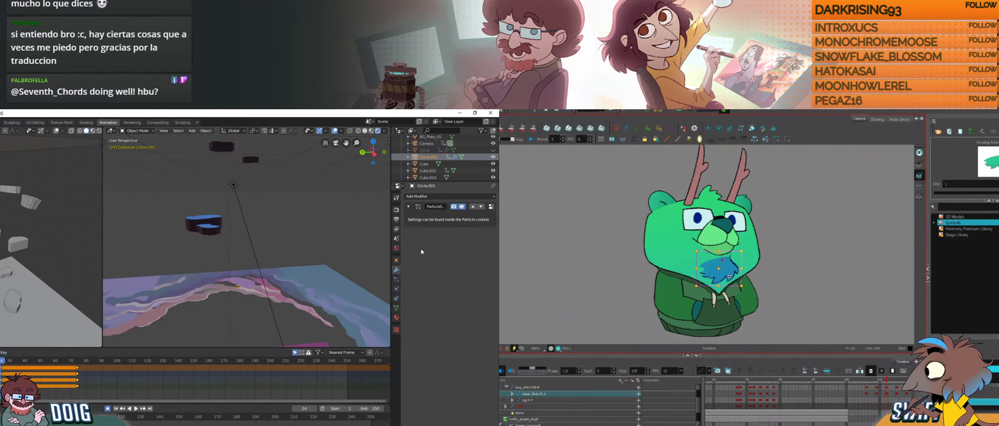
left_click(397, 279)
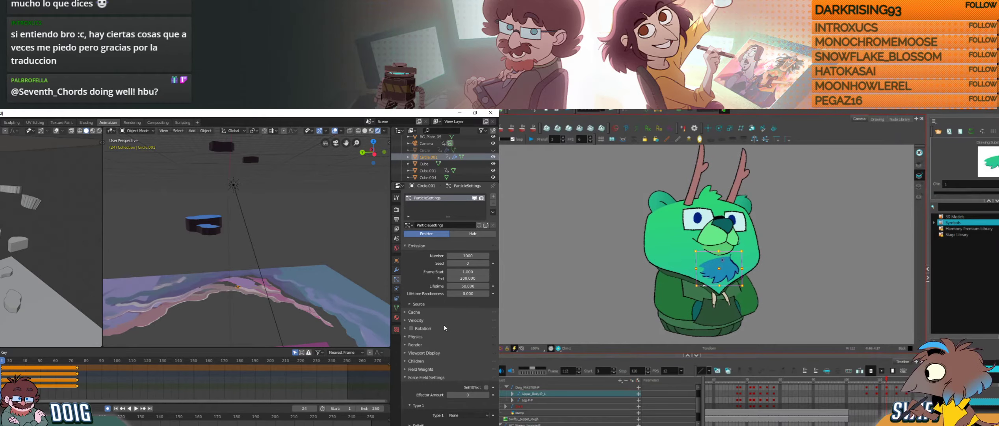
scroll(444, 327, "down", 4)
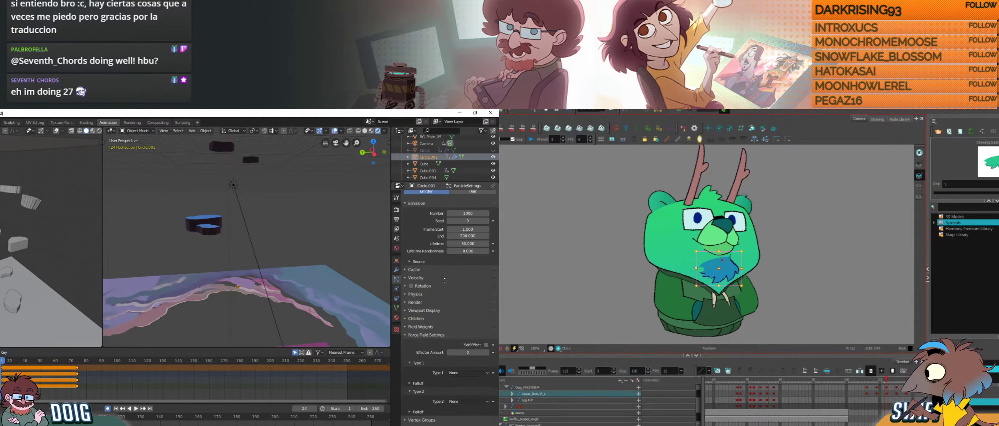
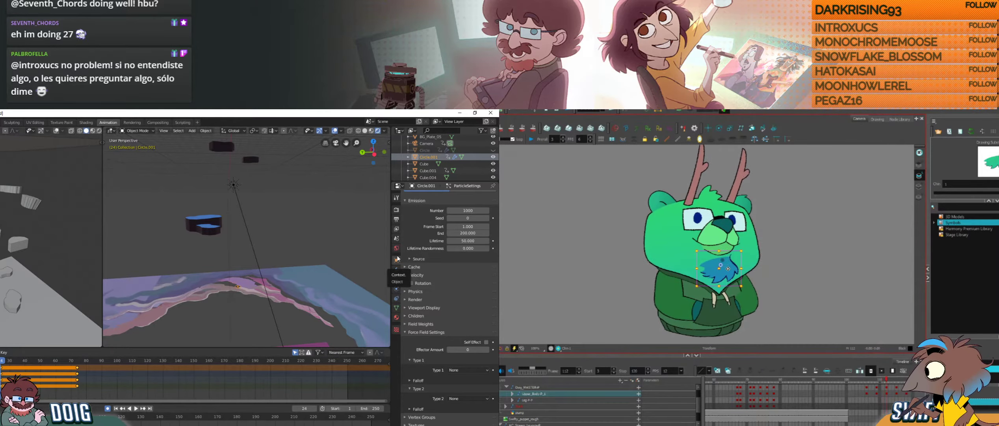
Step: Flip between neighbouring frames in Harmony to compare the bear's chin fur and head poses
key("comma")
key("period")
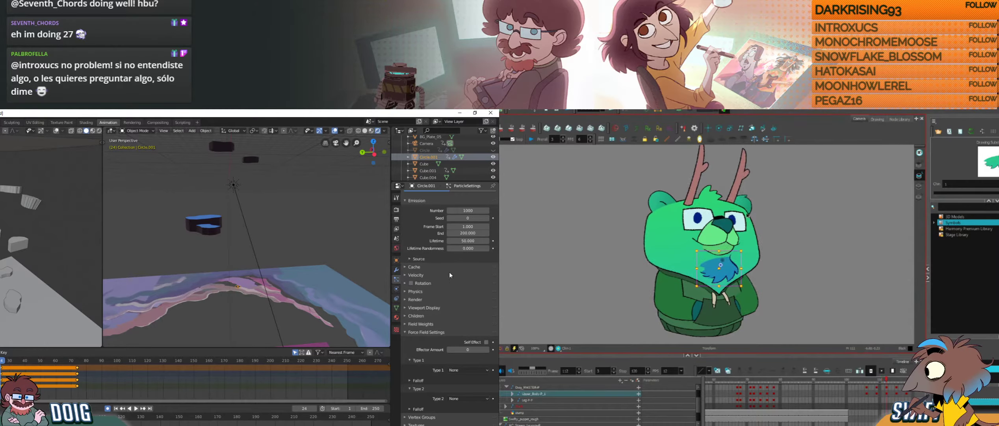
key("comma")
key("period")
key("comma")
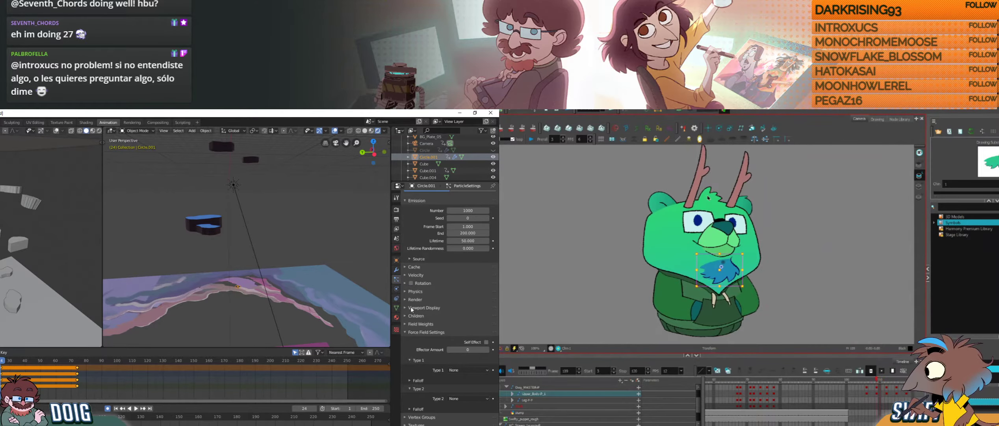
key("comma")
key("period")
key("comma")
key("period")
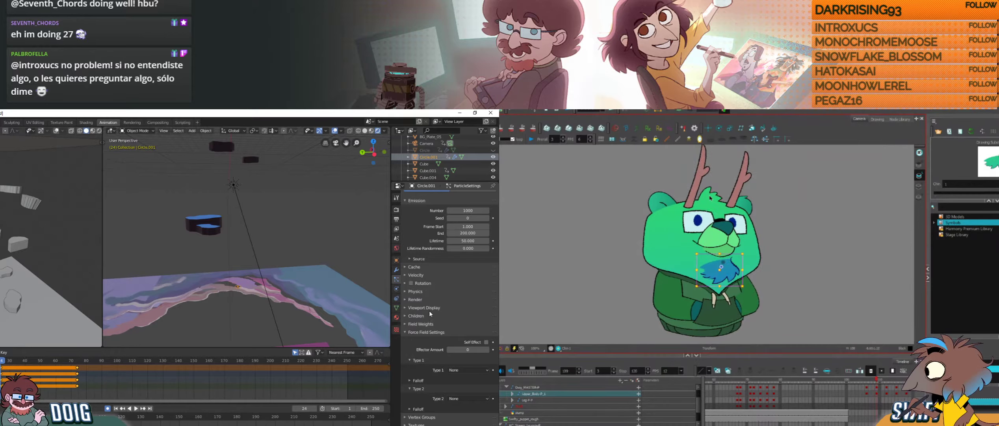
Step: Select the hair tuft on top of the bear's head and nudge it down while comparing neighbouring poses
left_click(711, 197)
key("comma")
key("period")
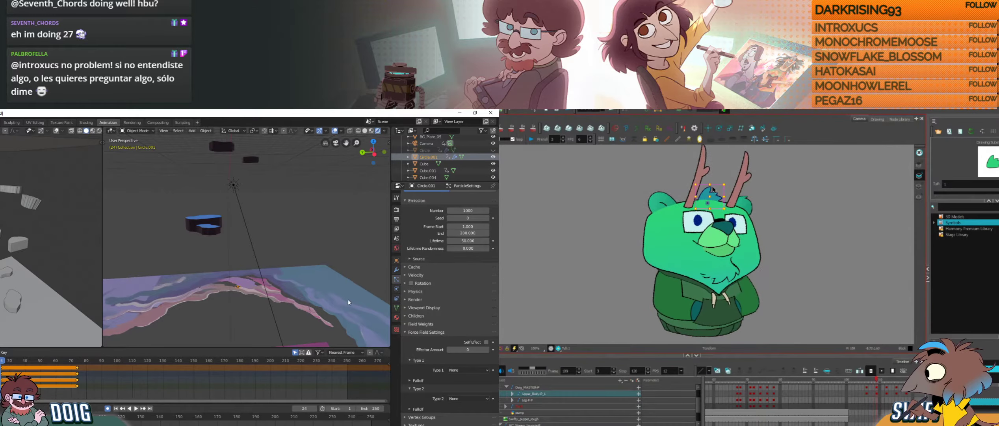
key("period")
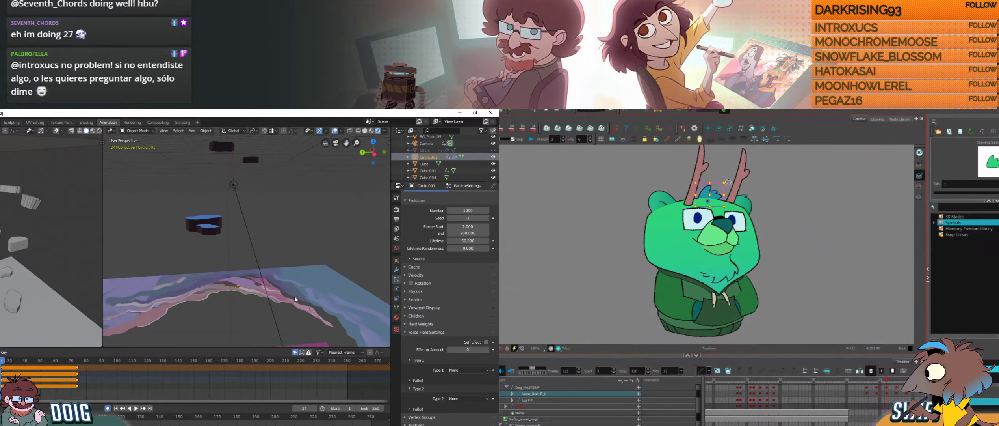
key("comma")
key("period")
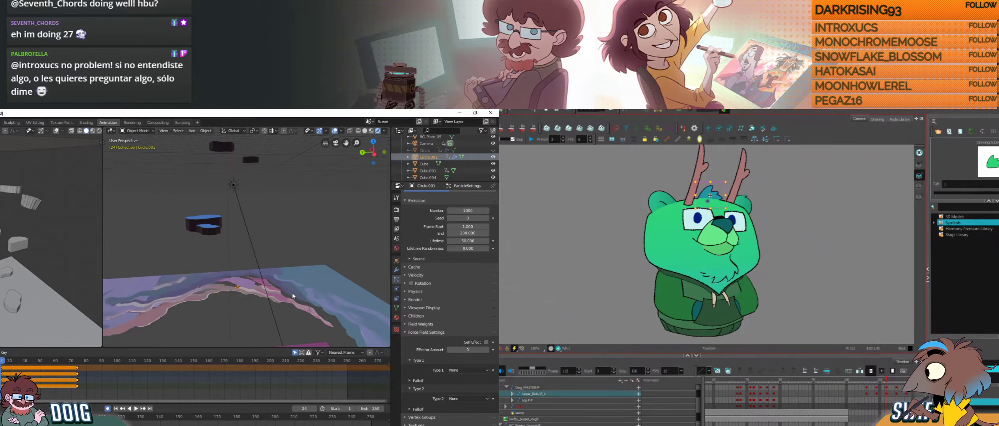
key("Down")
key("comma")
key("period")
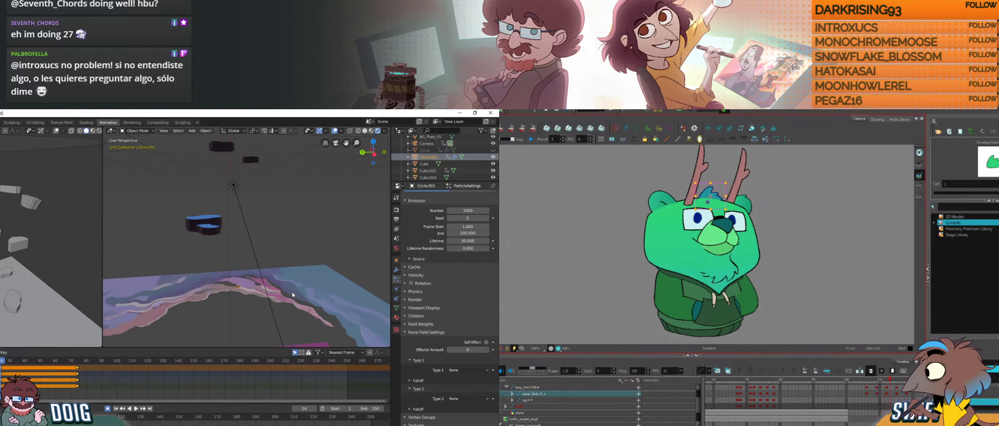
Step: Slightly transform the bear's hair tuft on an earlier head pose and compare it with the adjacent frames
key("comma")
key("comma")
key("comma")
key("comma")
key("period")
key("comma")
key("period")
left_click_drag(731, 183, 729, 181)
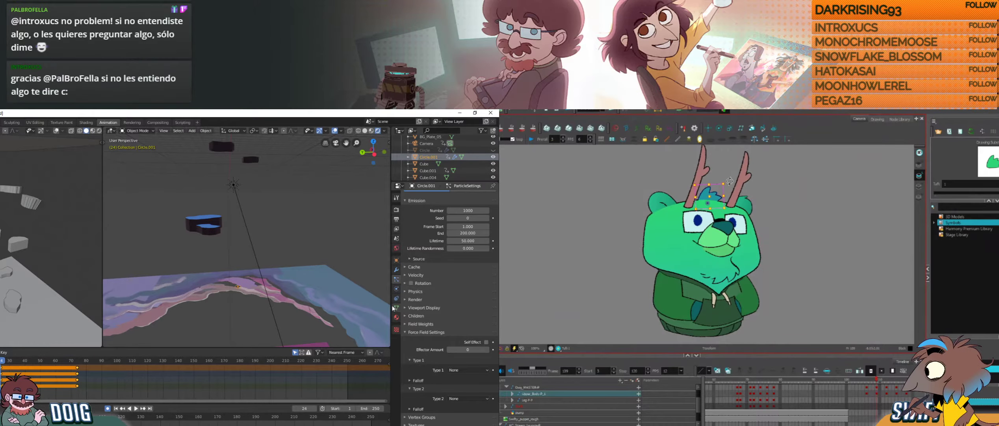
key("comma")
key("period")
key("period")
key("period")
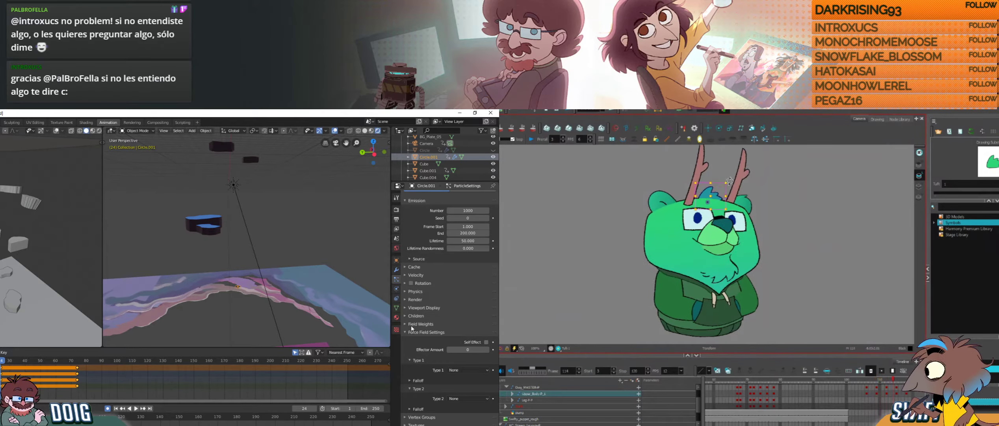
Step: Step back and forth through the bear's head poses to review how the hair tuft moves
key("comma")
key("comma")
key("period")
key("period")
key("period")
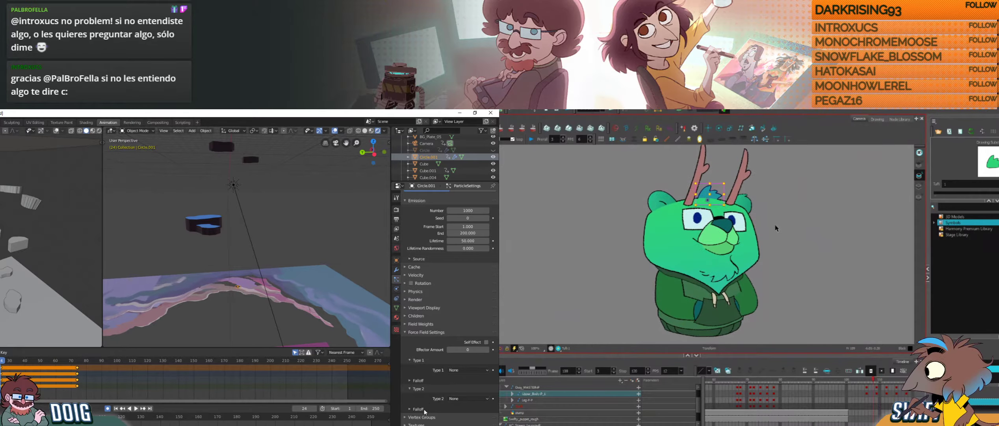
scroll(430, 347, "up", 2)
key("comma")
key("comma")
key("comma")
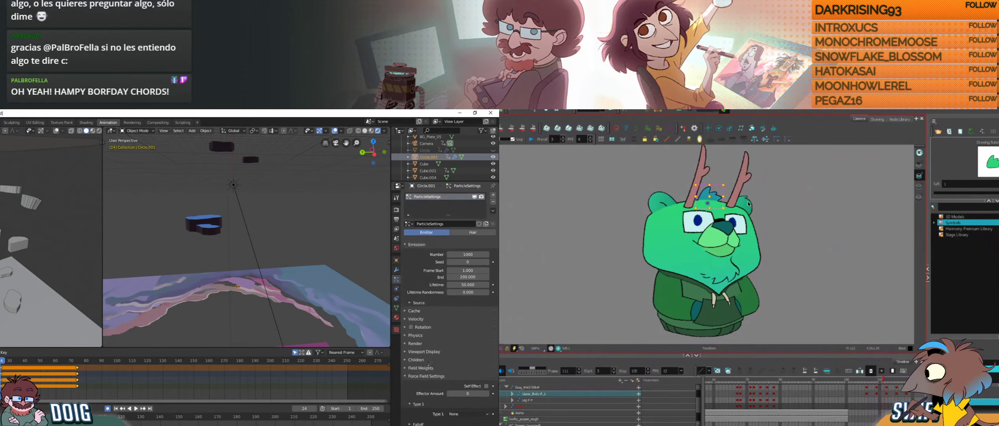
scroll(430, 335, "up", 2)
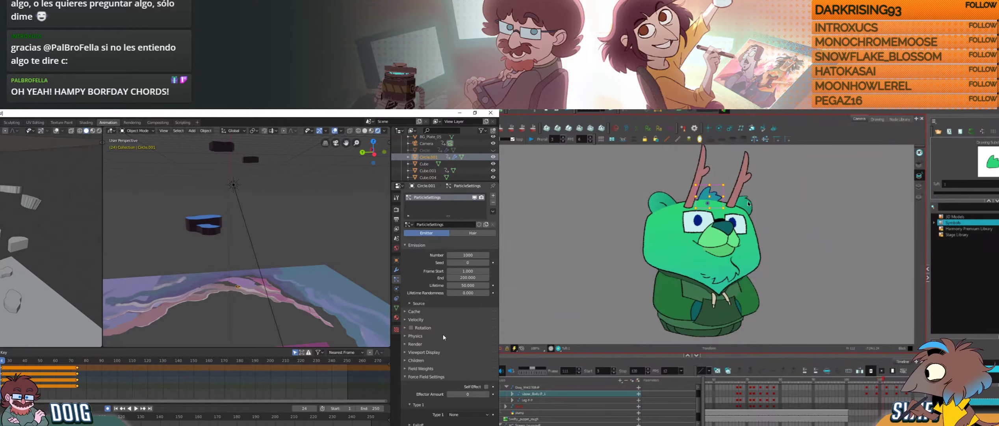
Step: Select the bear's ear beside the far antler and compare it between neighbouring head poses
left_click(748, 203)
key("period")
key("comma")
key("period")
Step: Review the Source, Cache and Velocity settings of the new particle system in Blender
middle_click_drag(429, 337, 426, 320)
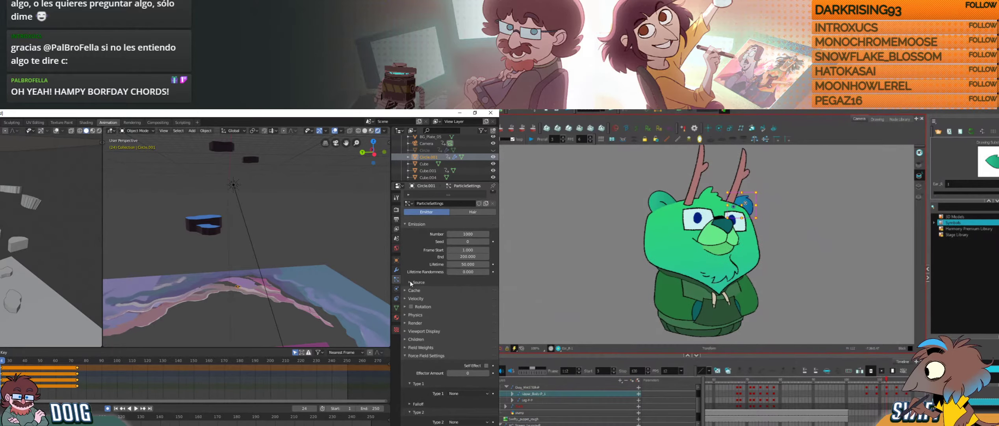
left_click(410, 282)
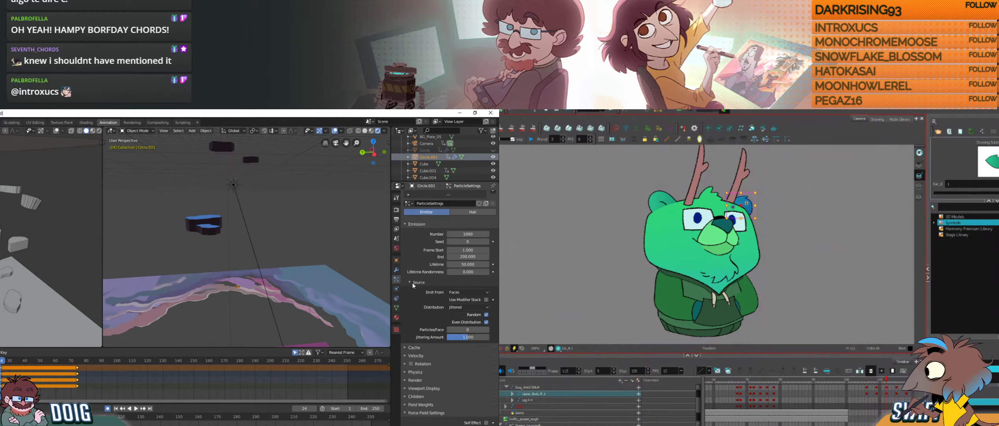
left_click(412, 282)
left_click(407, 290)
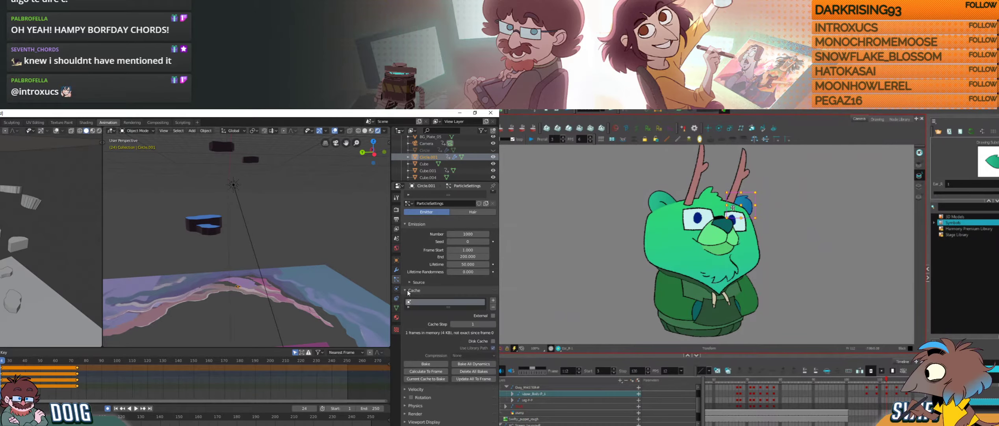
left_click(408, 290)
left_click(406, 299)
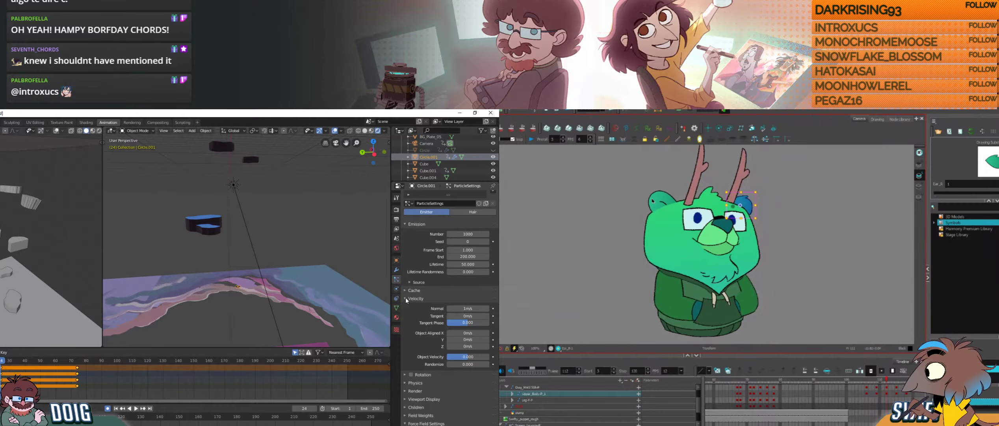
left_click(405, 298)
scroll(423, 347, "down", 2)
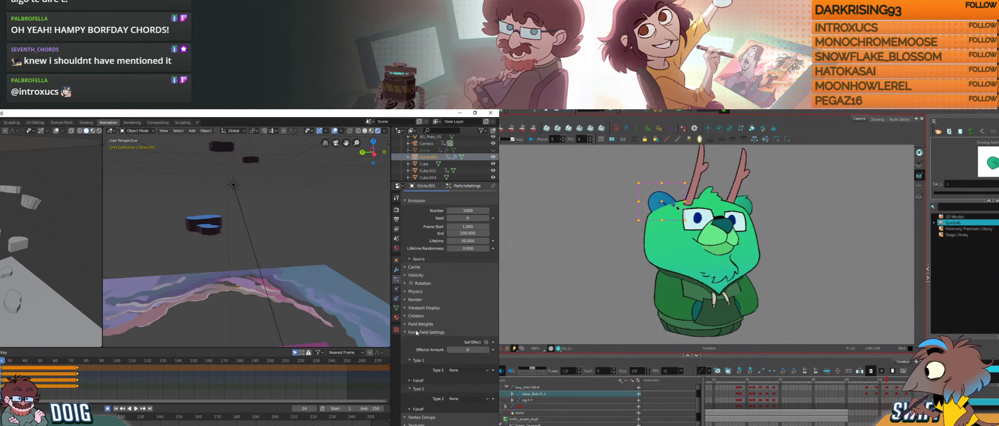
Step: Render the emitter's particles as objects, using Photograph as the instance object
left_click(416, 302)
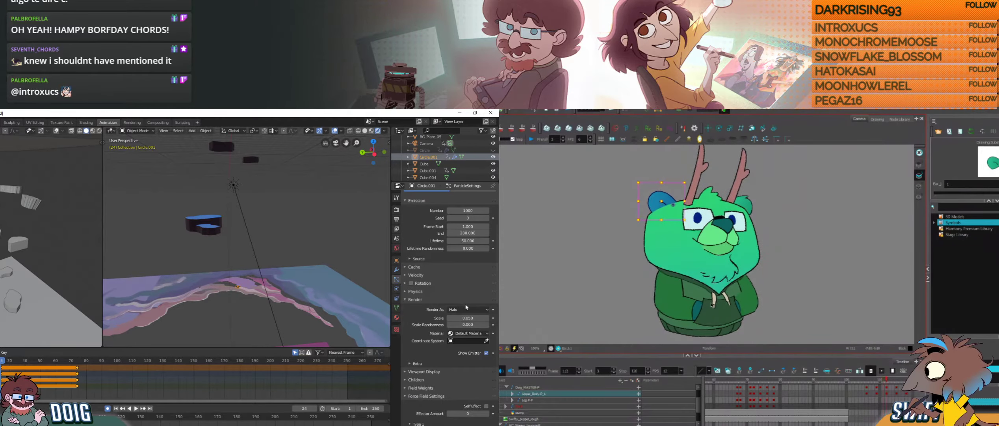
left_click(478, 310)
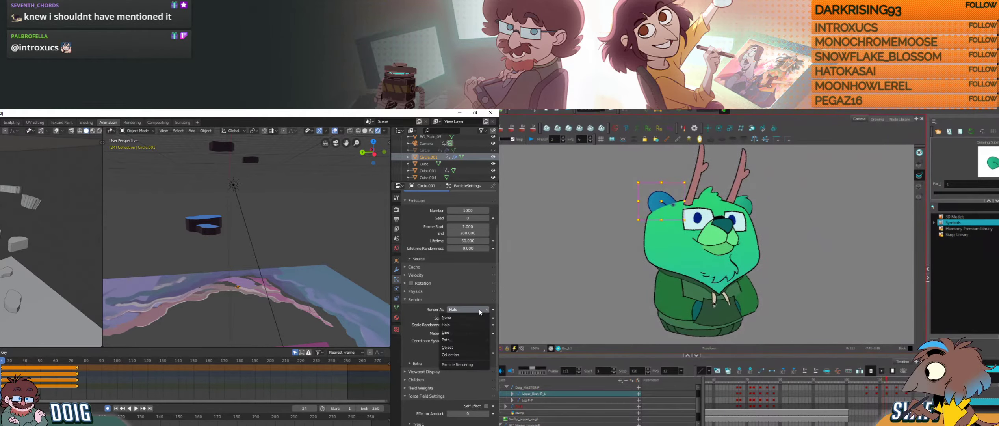
left_click(457, 348)
left_click(461, 359)
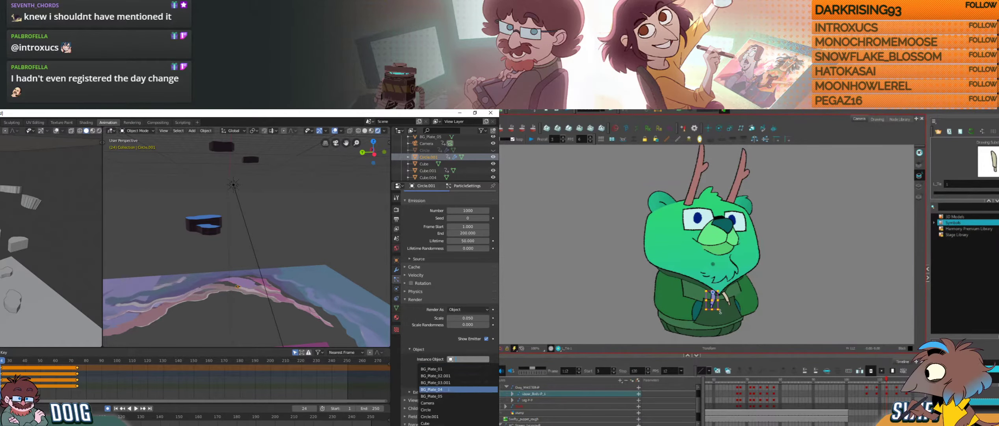
scroll(452, 412, "down", 5)
scroll(452, 411, "down", 5)
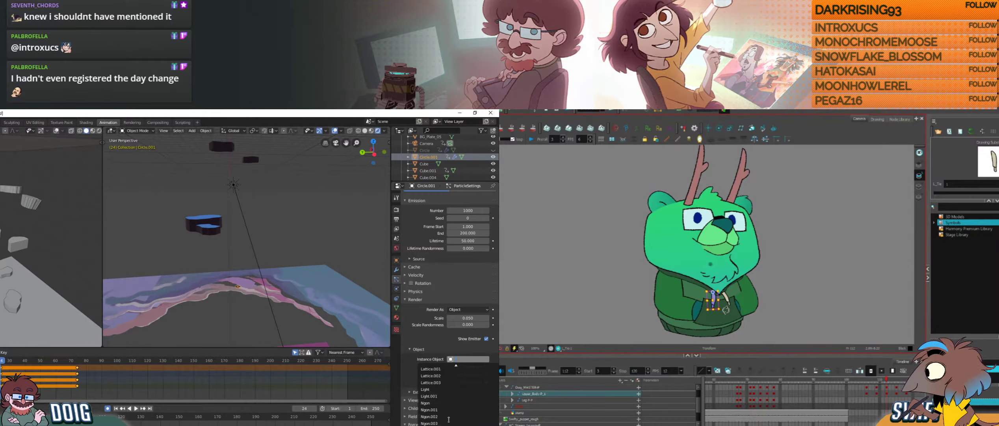
scroll(448, 419, "down", 2)
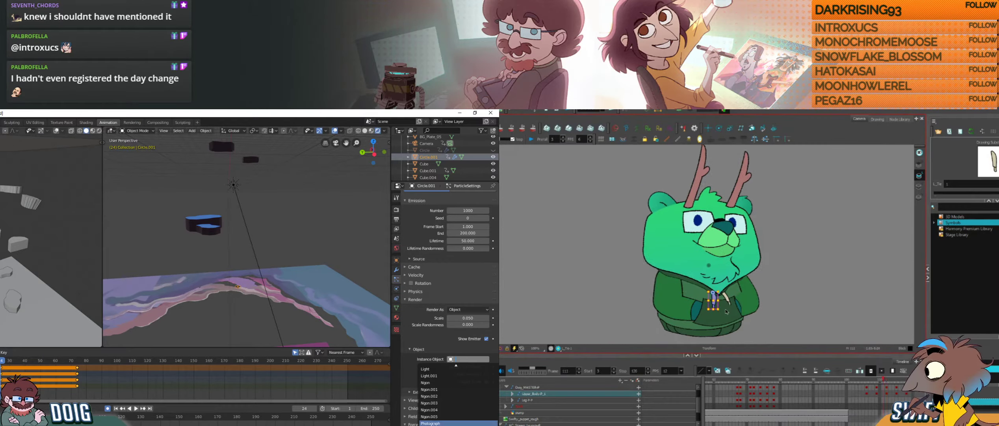
left_click(433, 423)
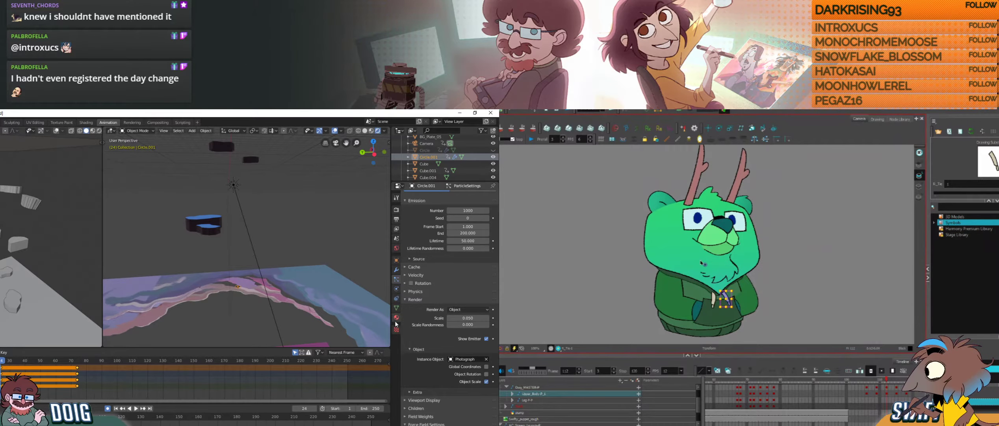
Step: Play back the new object particles from the first frame and return to the start of the timeline
middle_click_drag(246, 304, 237, 249)
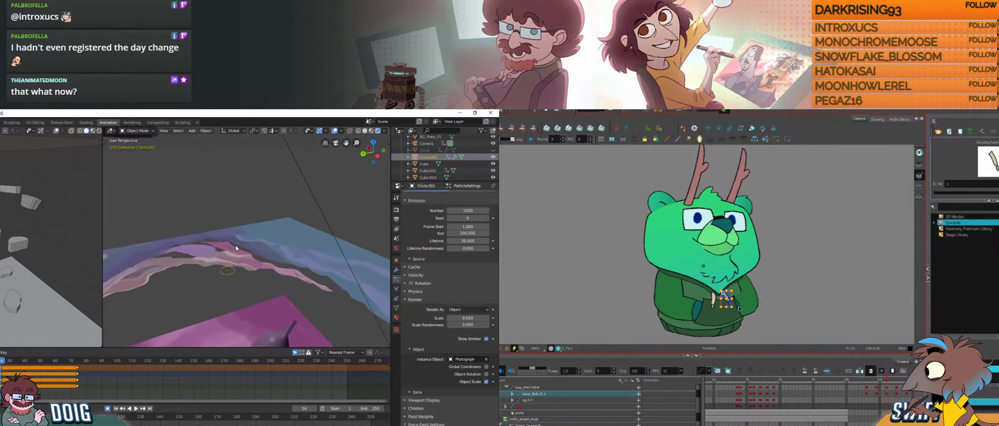
key("space")
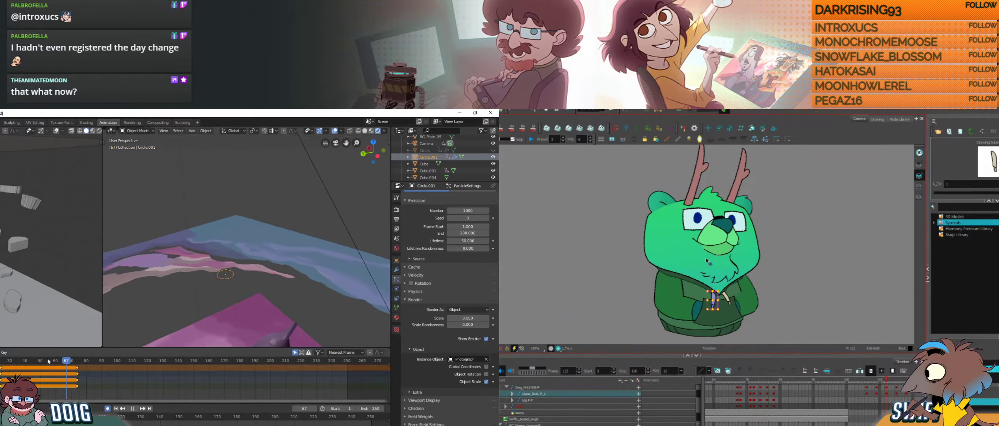
left_click_drag(48, 361, 0, 361)
key("space")
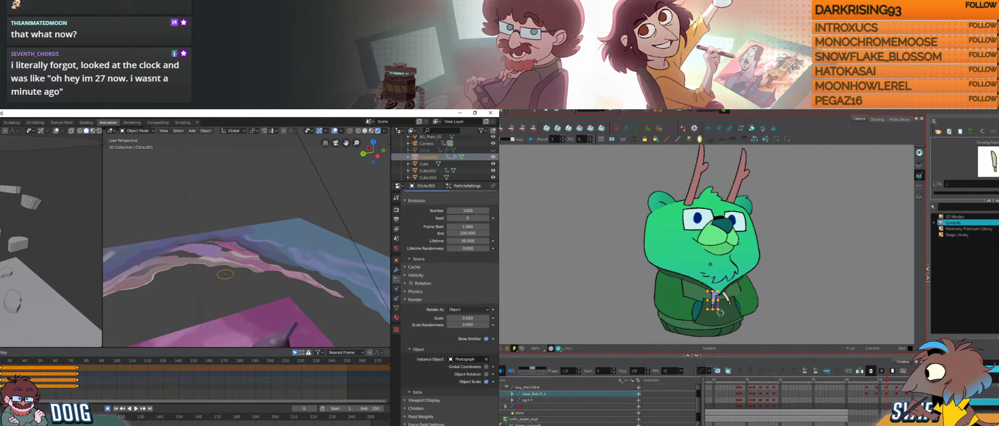
key("space")
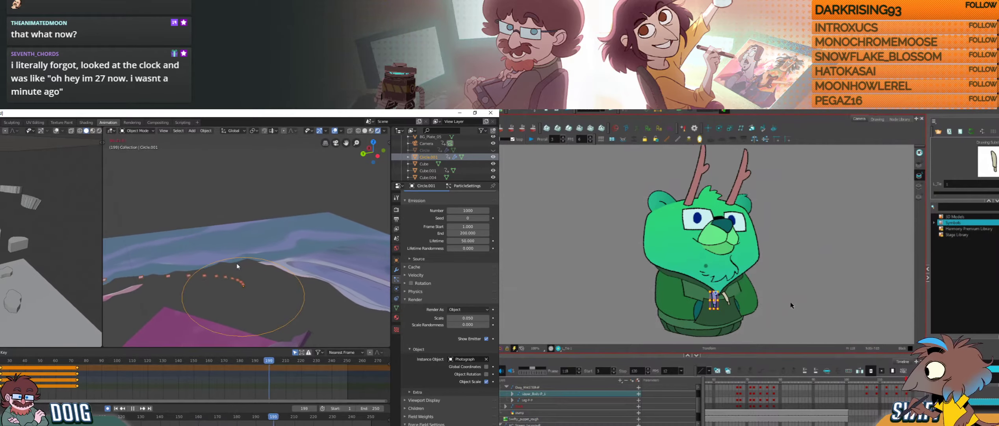
key("space")
mouse_move(0, 363)
left_mouse_down()
mouse_move(85, 361)
mouse_move(0, 364)
left_mouse_up()
Step: Delete the emitter's keyframes around frame 75 in Blender and play back the particles again
left_click(851, 395)
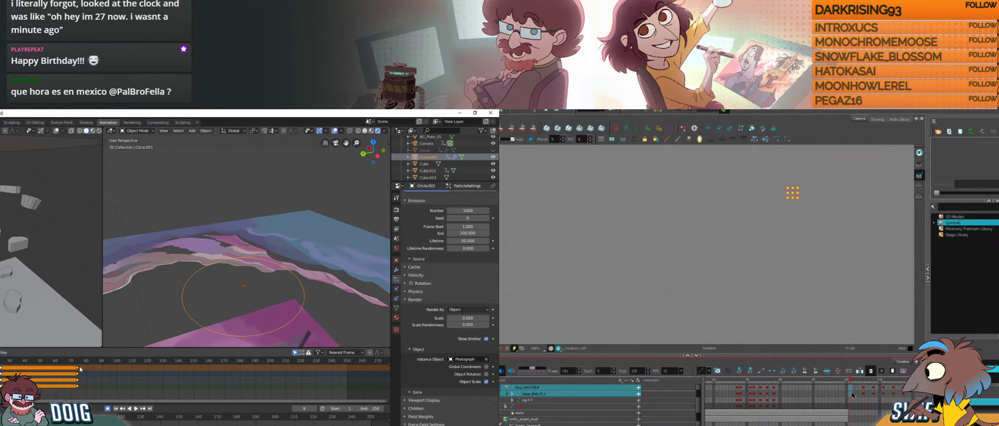
key("x")
left_click(72, 365)
key("space")
Step: Delete the keyframe on the bear puppet's selected timeline frame in Harmony and set its motion to stop-motion keys
left_click_drag(901, 389, 900, 394)
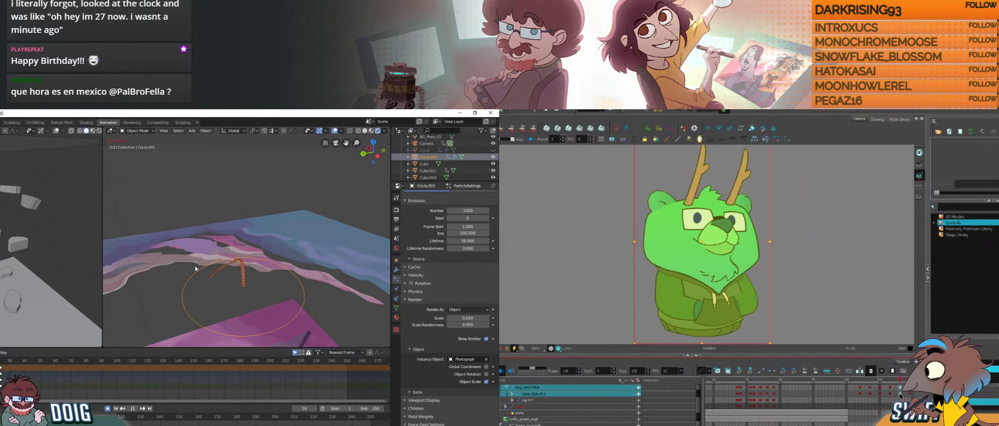
key("F7")
key("ctrl+k")
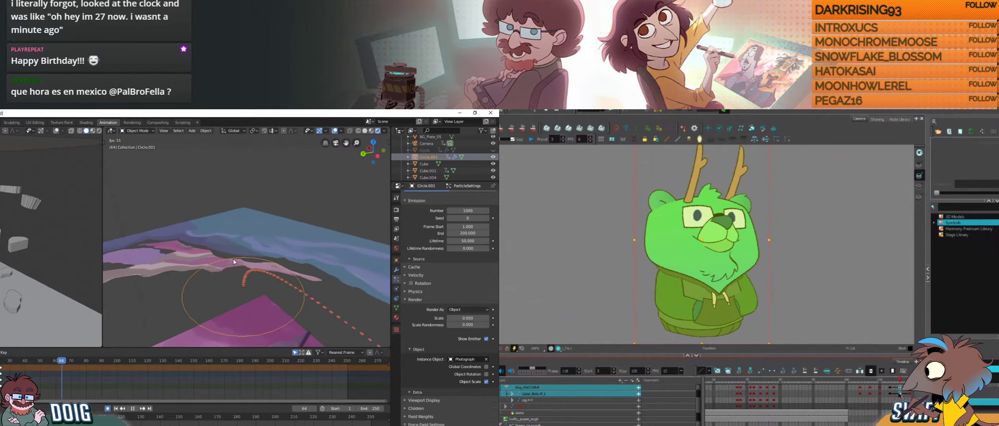
key("comma")
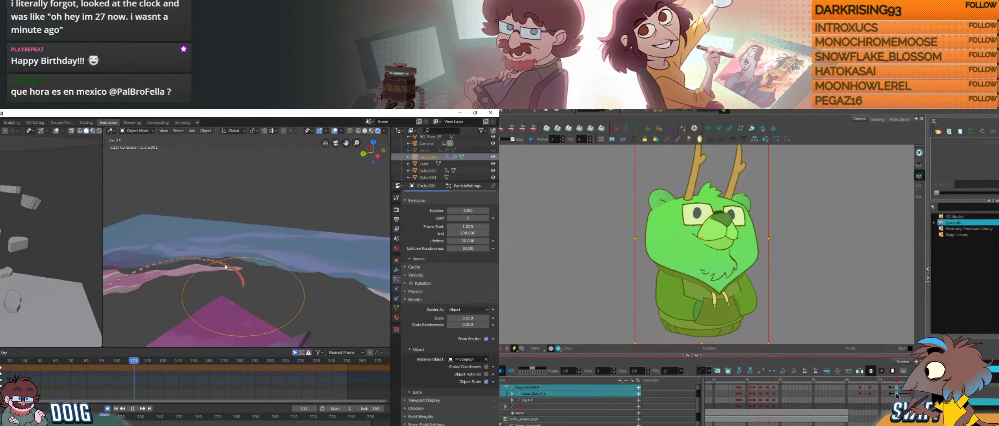
key("space")
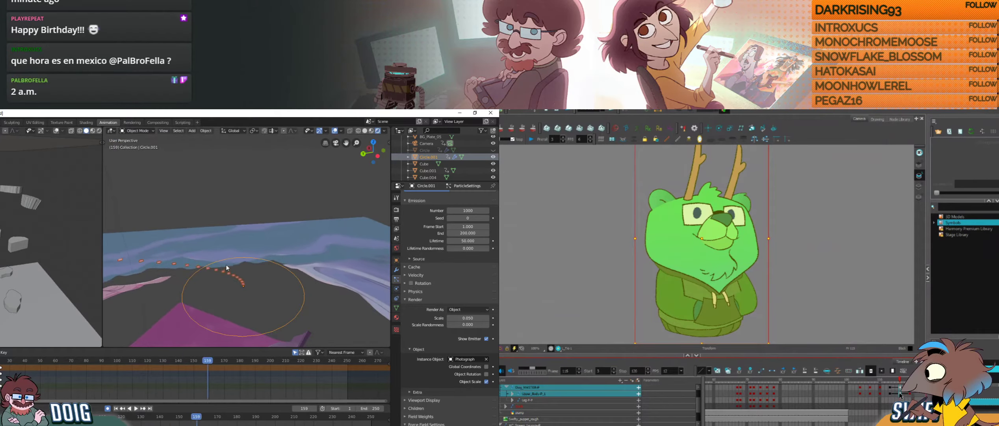
Step: Compare the bear's neighbouring head poses in Harmony and nudge the far antler slightly
left_click(897, 387)
left_click(894, 392)
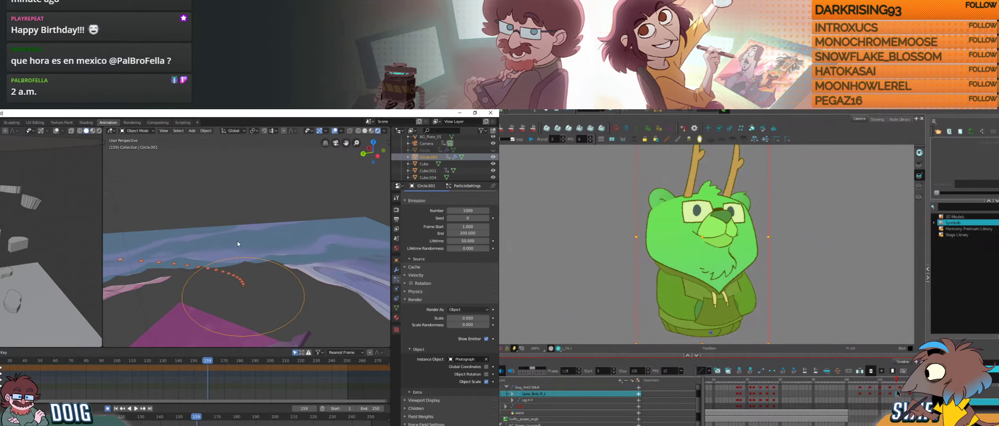
key("period")
key("comma")
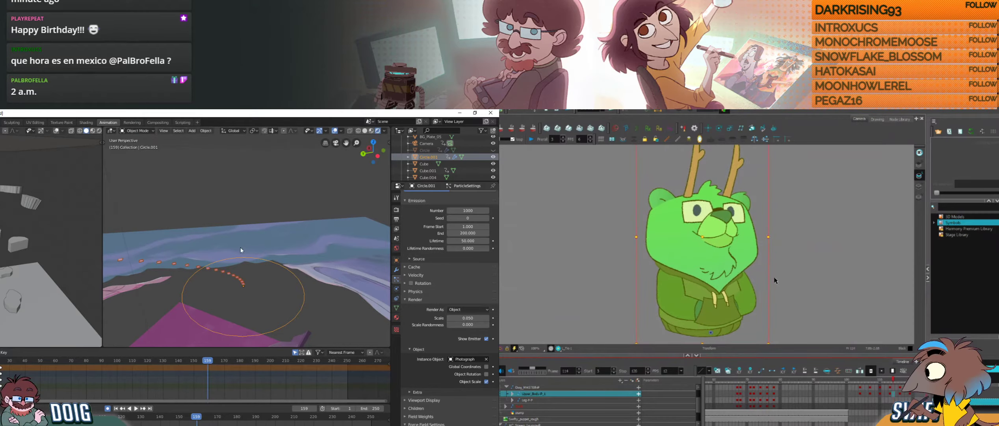
key("comma")
key("period")
key("period")
key("period")
left_click_drag(728, 182, 726, 178)
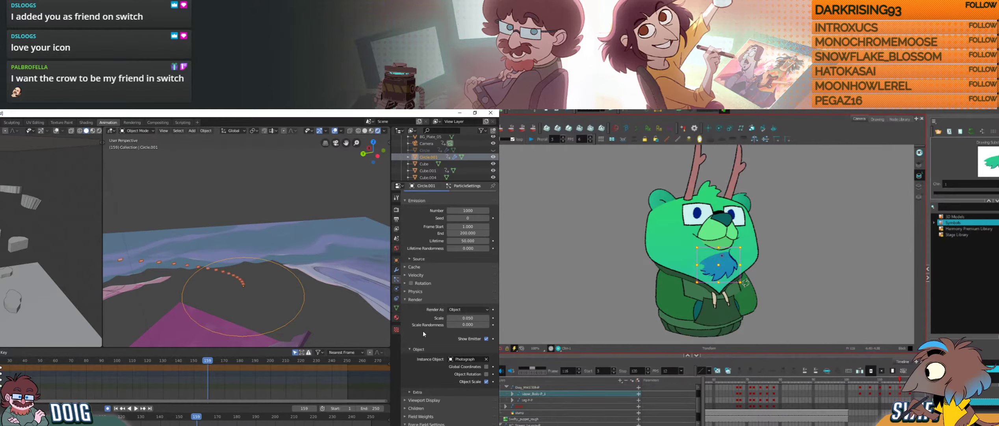
Step: Set the first force field type of the Blender particle system to Vortex
scroll(423, 339, "up", 1)
scroll(423, 331, "down", 6)
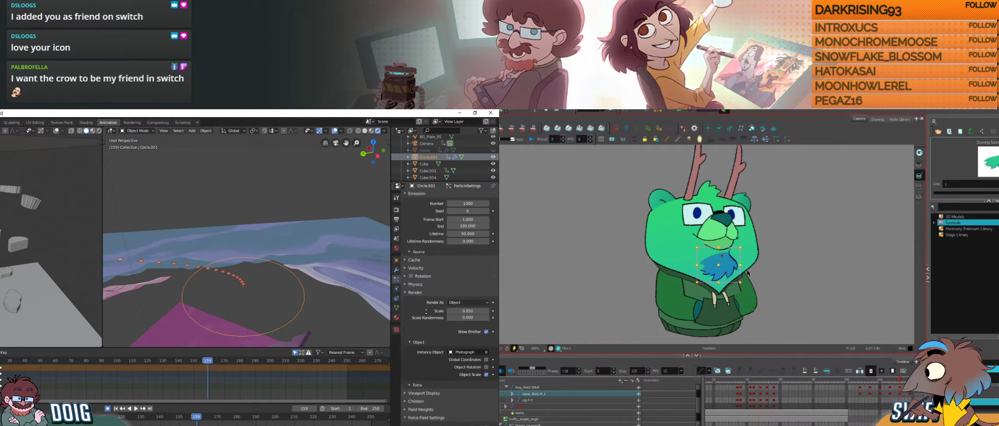
scroll(429, 292, "down", 2)
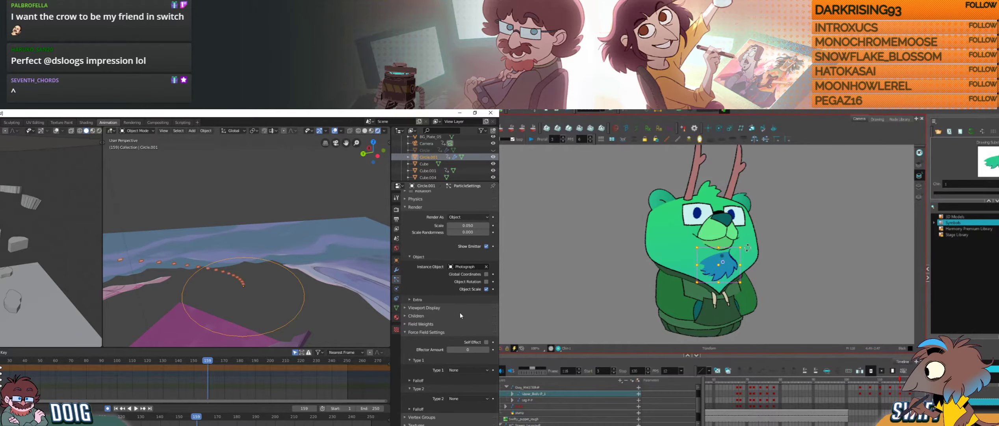
left_click(468, 370)
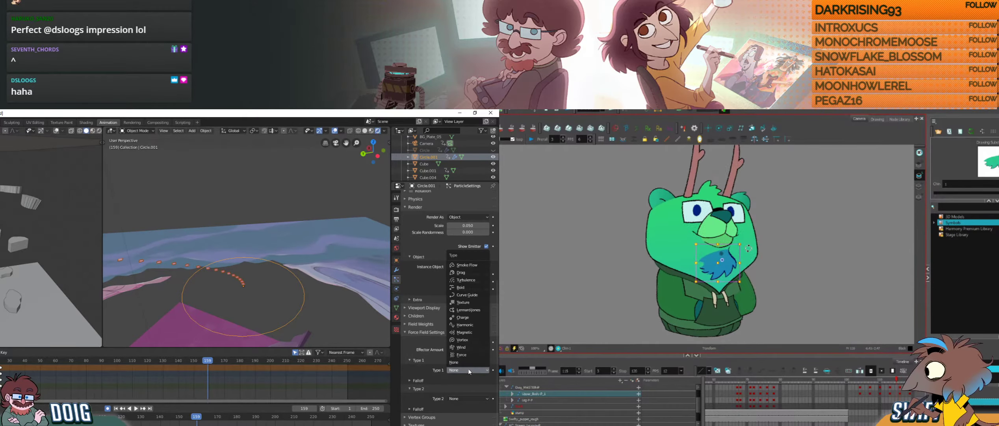
left_click(466, 340)
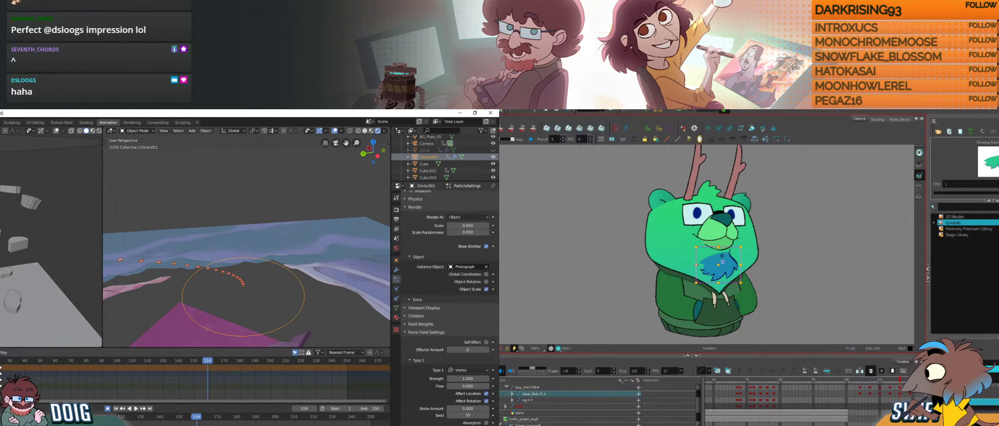
Step: Play back the particles from the first frame to check the vortex effect from another viewing angle
key("shift+Left")
key("space")
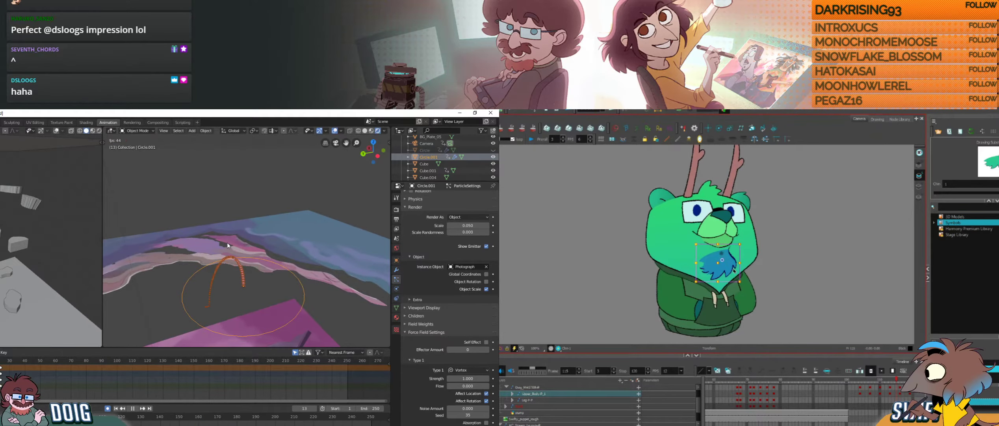
mouse_move(264, 271)
middle_mouse_down()
mouse_move(249, 314)
mouse_move(241, 307)
mouse_move(263, 297)
mouse_move(262, 278)
middle_mouse_up()
key("space")
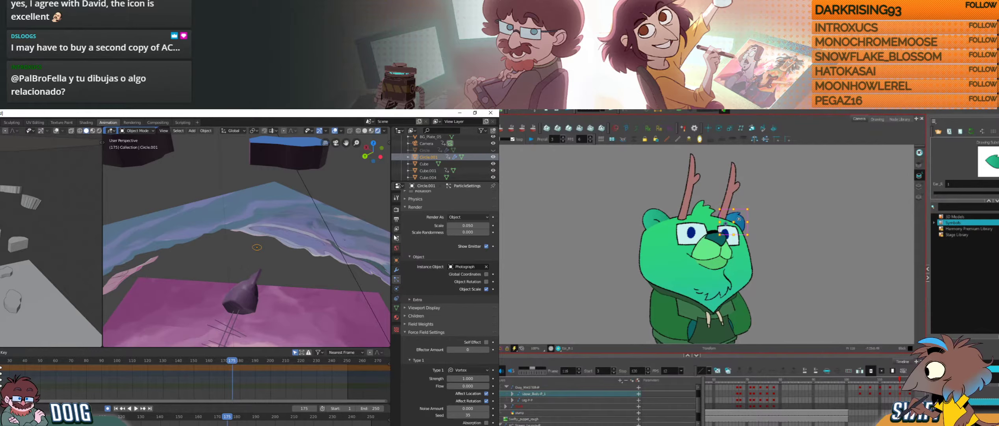
Step: Slightly adjust the bear's ear at the back of the head in Harmony and compare it between adjacent frames
key("comma")
key("period")
key("comma")
key("period")
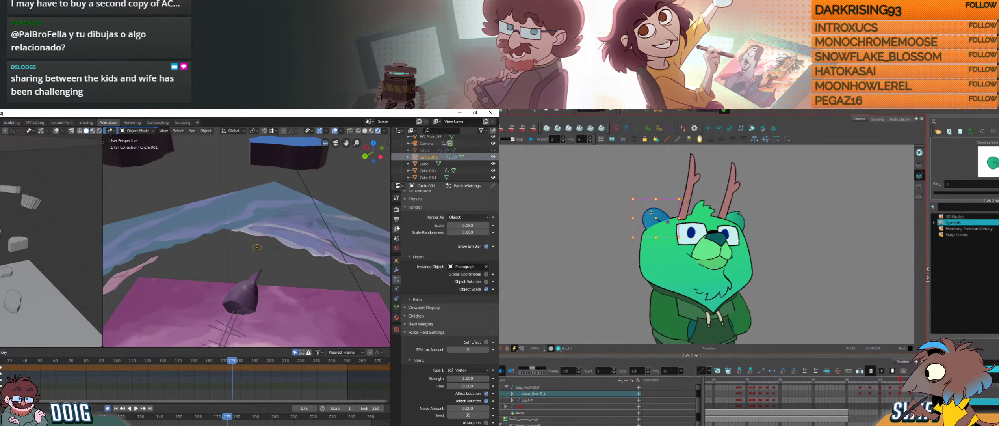
left_click_drag(651, 212, 651, 212)
key("comma")
key("period")
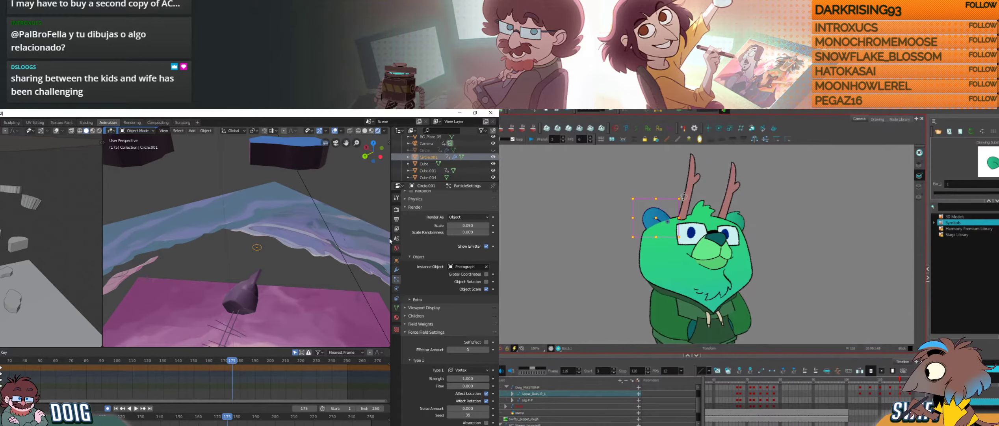
key("comma")
key("period")
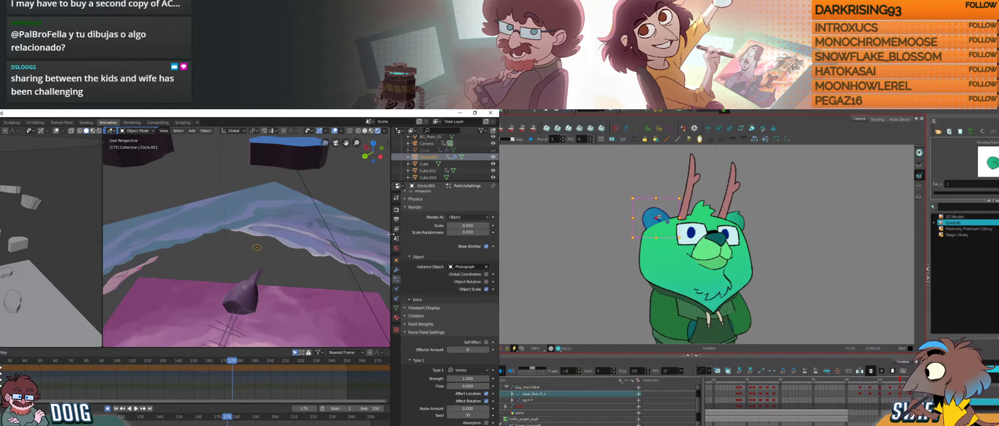
Step: Fine-tune the back ear once more and recheck it against the neighbouring head pose
left_click_drag(659, 216, 659, 217)
key("comma")
key("period")
key("comma")
key("period")
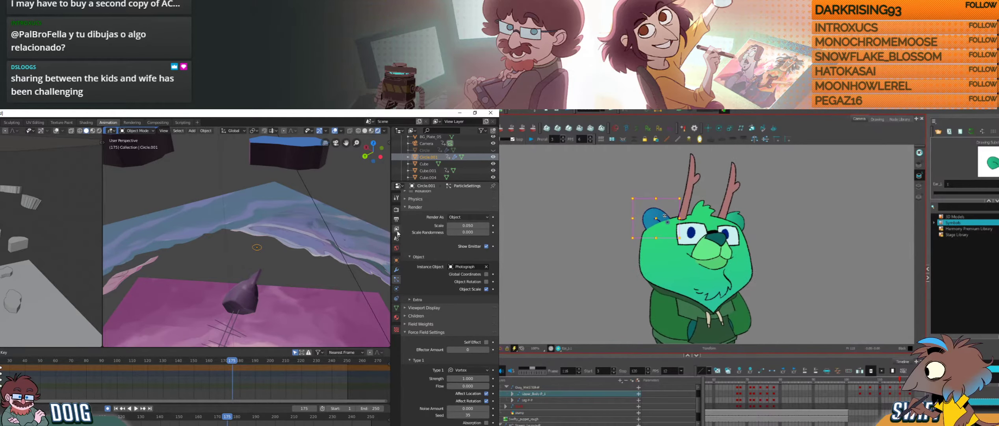
Step: Select the bear's ear beside the glasses and compare its placement between neighbouring frames
left_click(741, 221)
key("period")
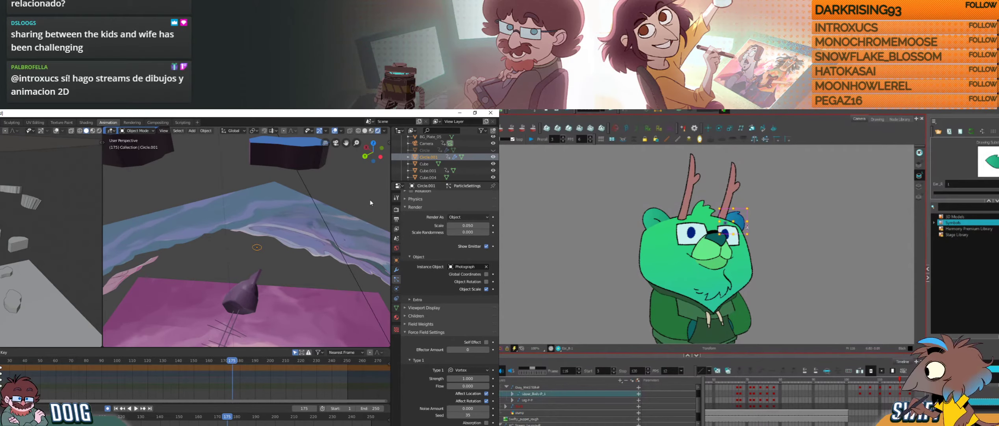
key("comma")
key("period")
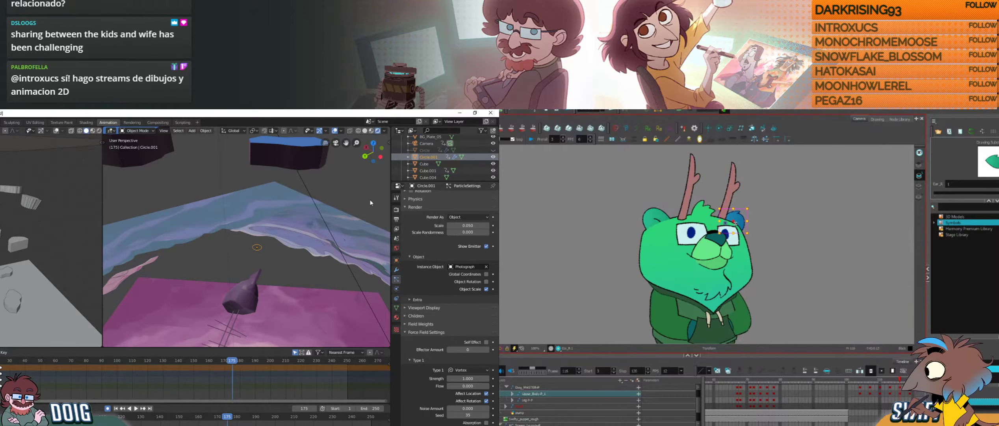
key("comma")
key("period")
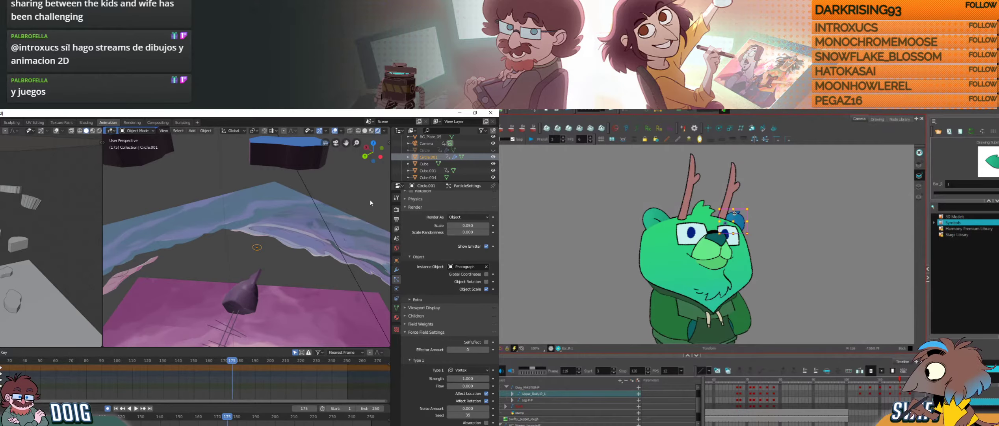
key("comma")
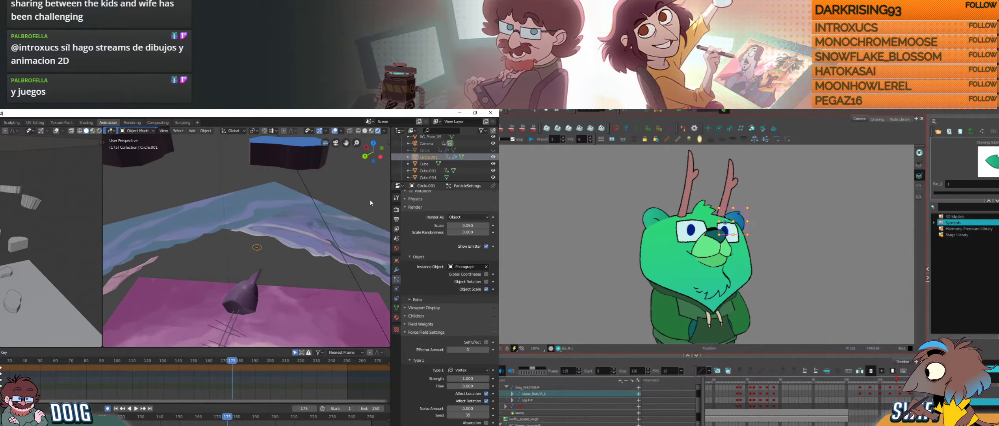
key("period")
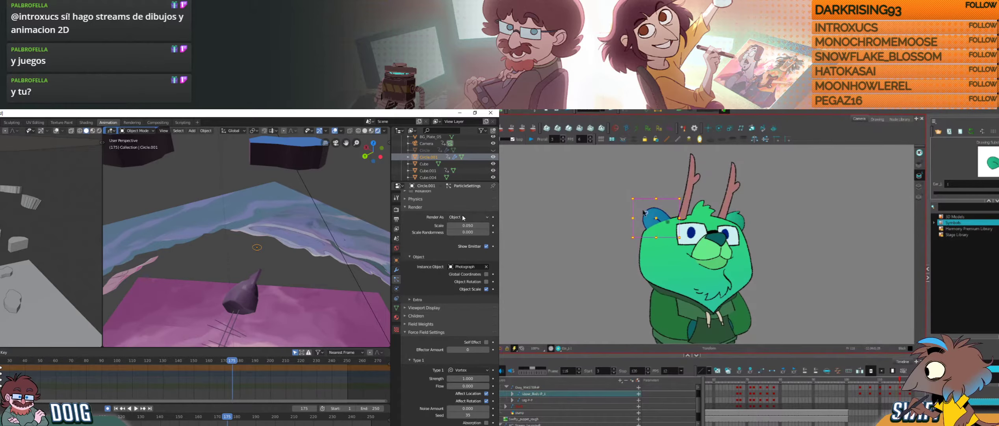
Step: Set the particle mass to 0.01 kg in the Circle.001 emitter's Newtonian physics settings
left_click(405, 198)
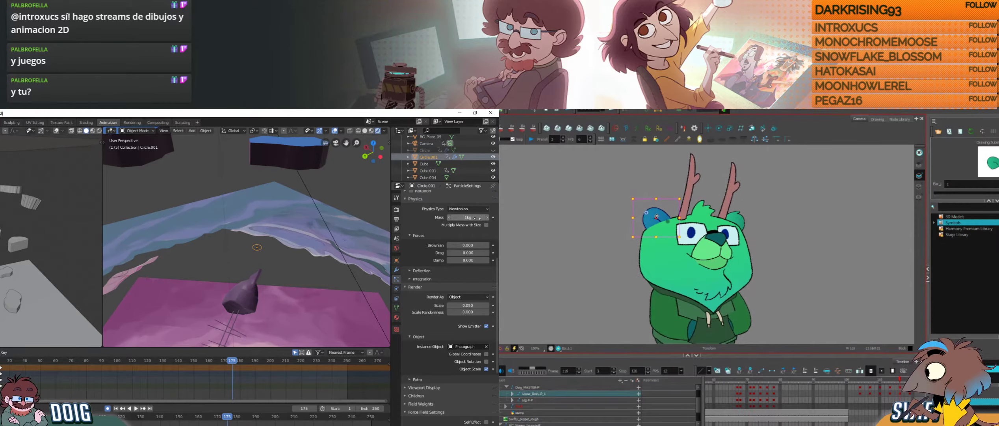
left_click(484, 216)
type("0.01")
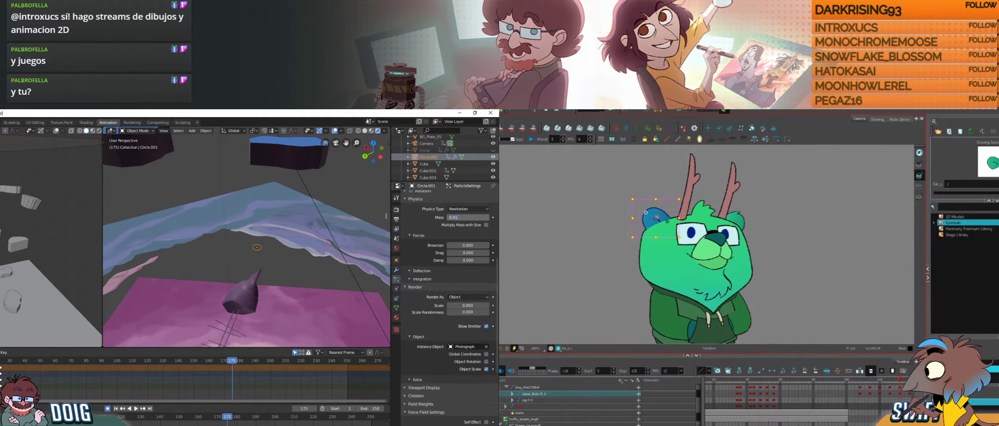
key("Return")
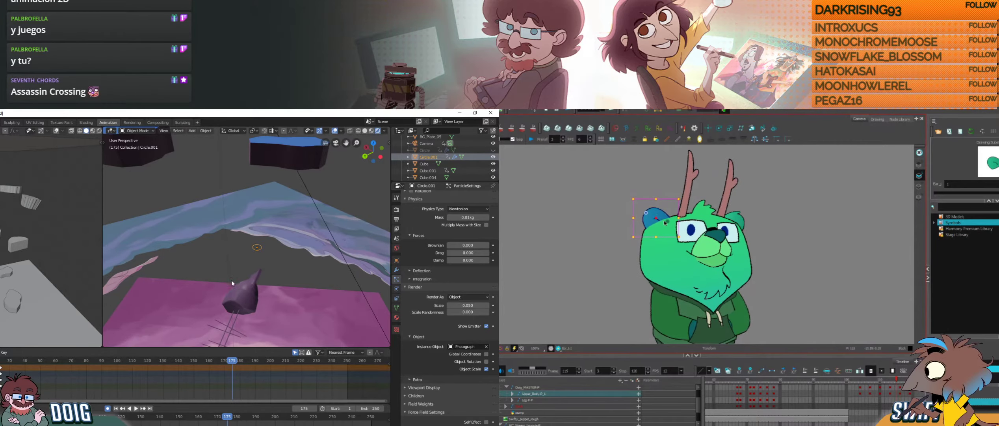
Step: Play back the particle simulation in Blender from a new angle and clear the ear selection on the bear in Harmony
middle_click_drag(232, 281, 225, 259)
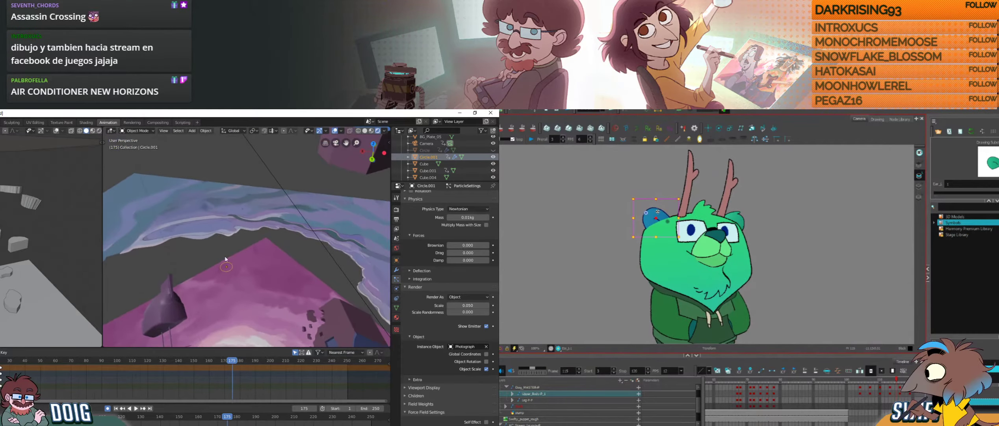
key("space")
left_click(753, 225)
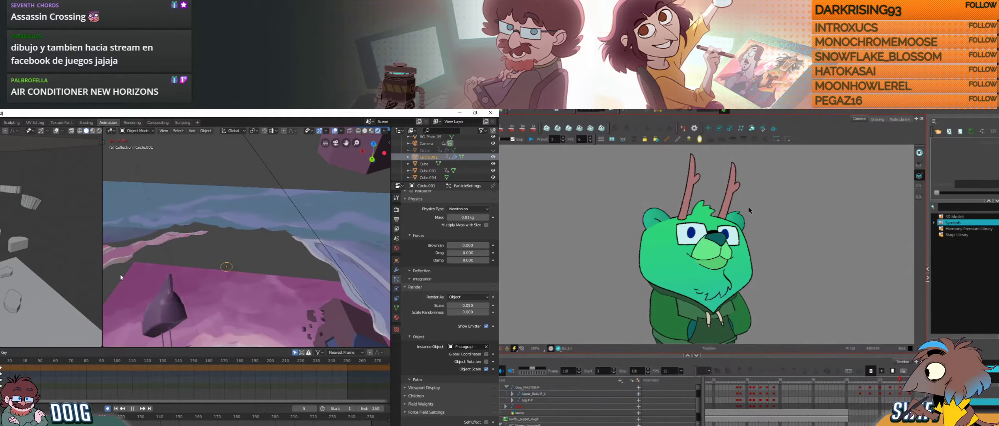
scroll(753, 225, "down", 1)
left_click_drag(742, 261, 734, 241)
scroll(739, 245, "up", 1)
key("space")
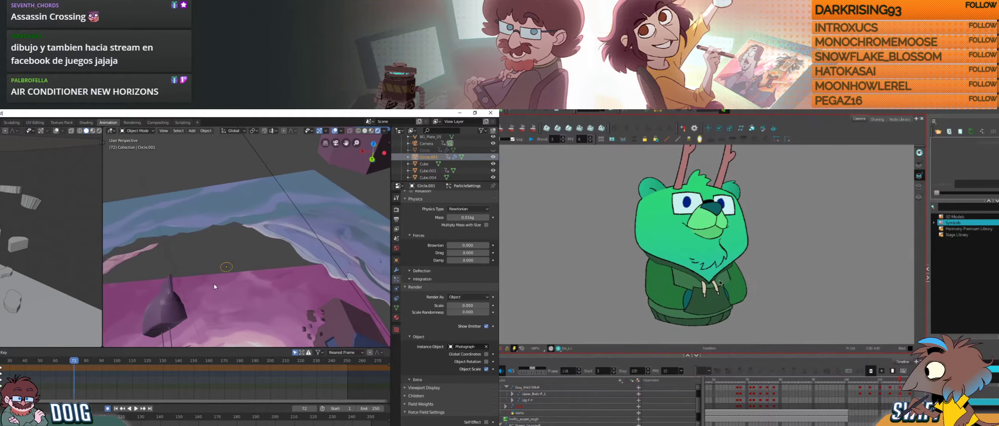
Step: Flip back and forth between neighbouring frames in Harmony to compare the bear's head poses
scroll(720, 282, "up", 1)
middle_click_drag(214, 284, 269, 222)
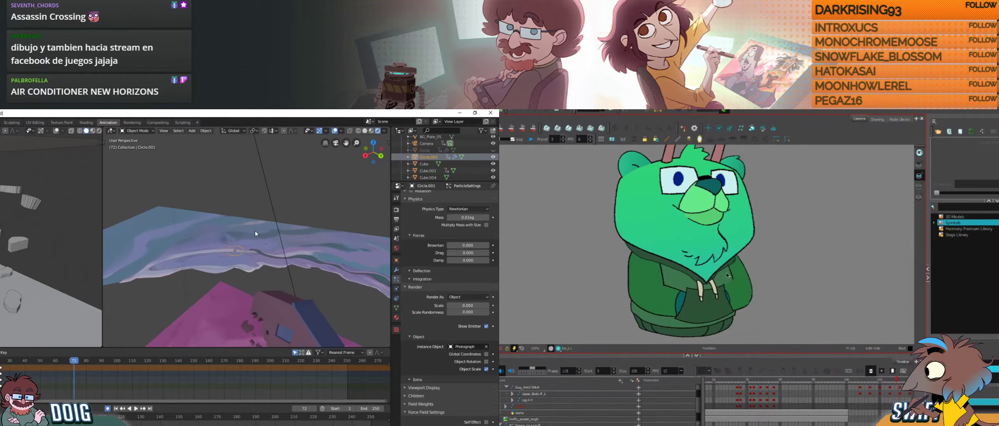
key("period")
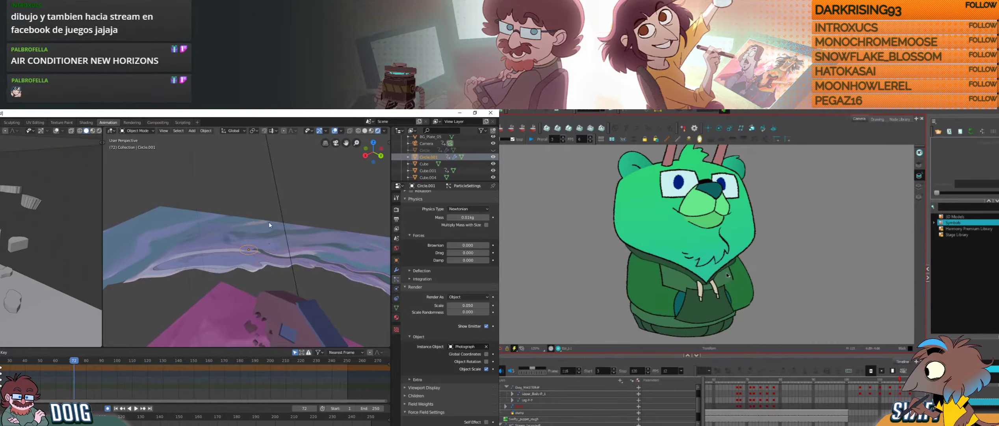
scroll(728, 275, "down", 1)
key("comma")
key("period")
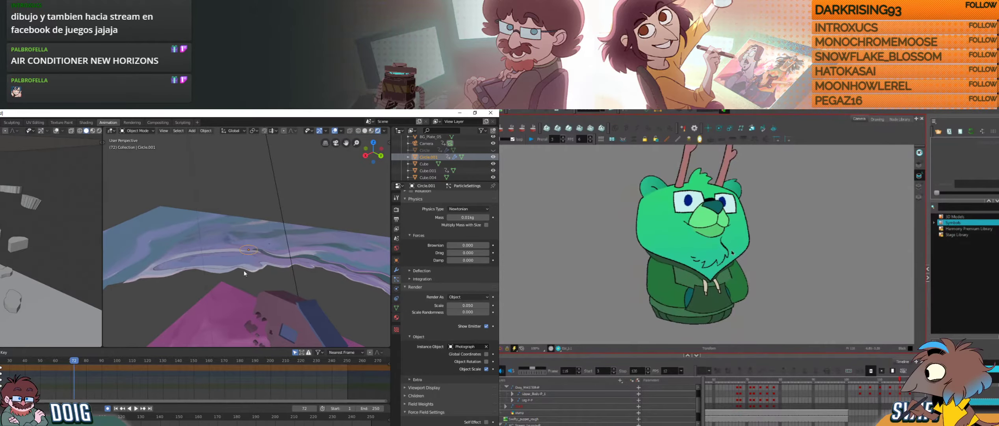
key("comma")
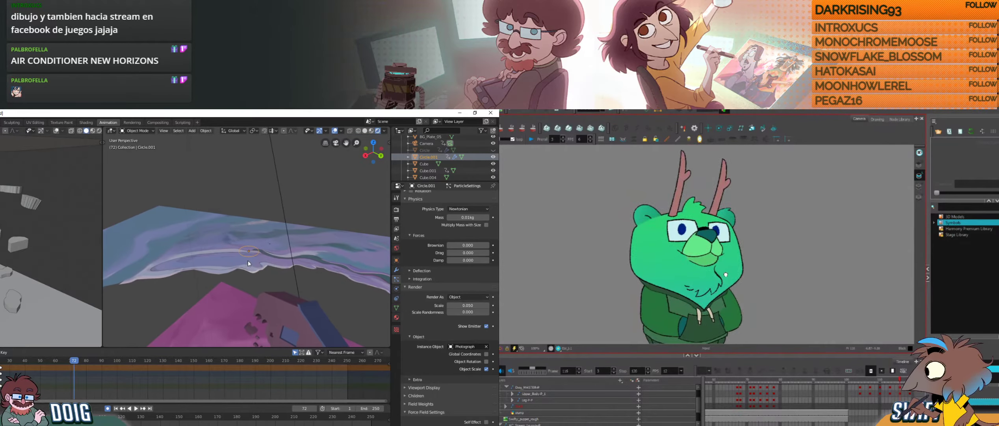
Step: Select the bear's hair tuft between the antlers and compare it between adjacent frames
left_click(694, 204)
key("period")
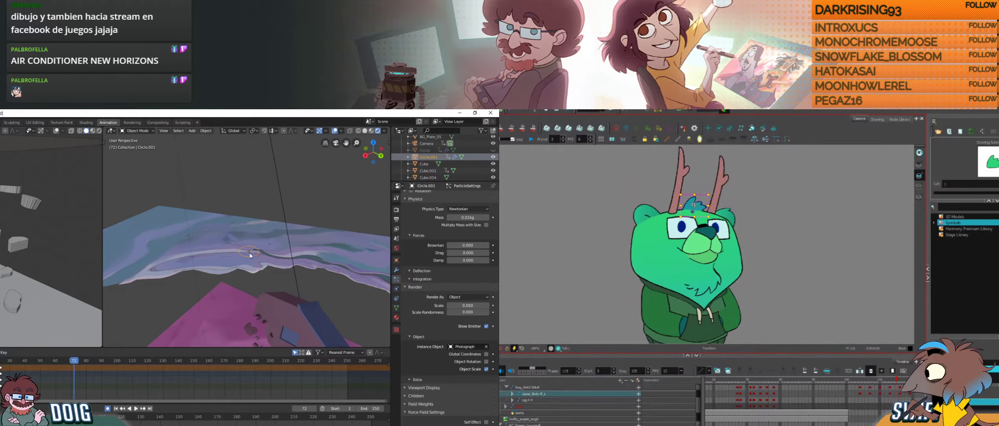
mouse_move(241, 268)
middle_mouse_down()
mouse_move(215, 287)
mouse_move(231, 265)
middle_mouse_up()
key("comma")
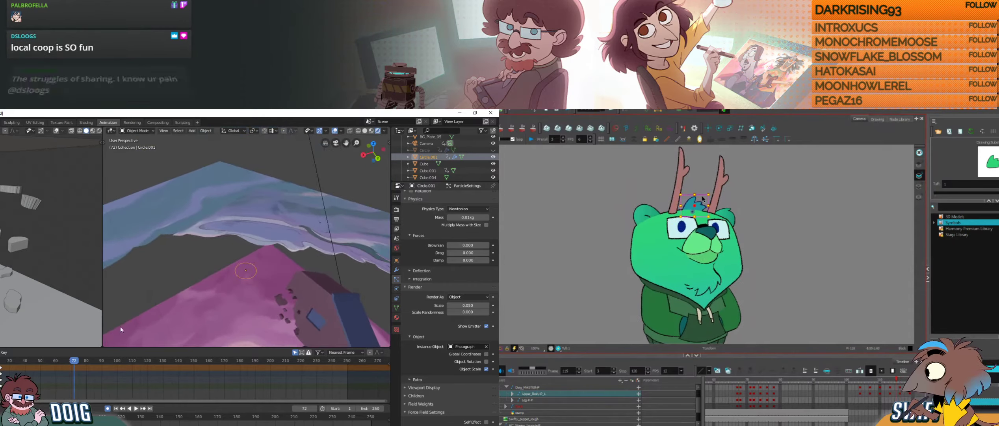
key("period")
Step: Replay the Blender particles from the first frame and scrub through to frame 181
key("shift+Left")
key("space")
left_click_drag(10, 361, 242, 361)
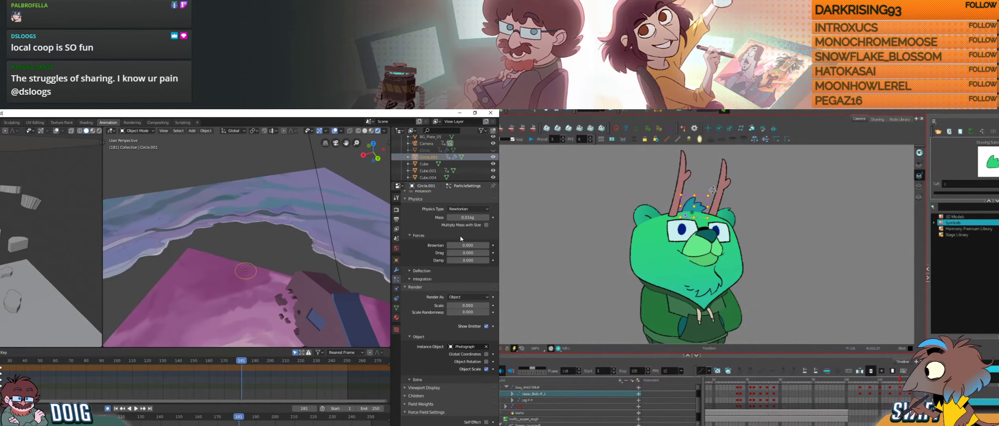
Step: Set the particle mass to 0.1 kg and play the simulation from the start of the timeline
left_click(468, 218)
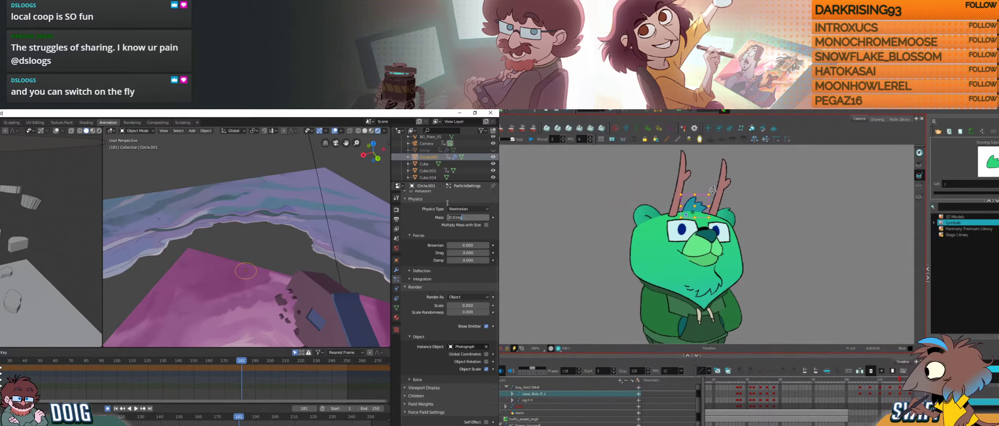
type("0.1")
key("Return")
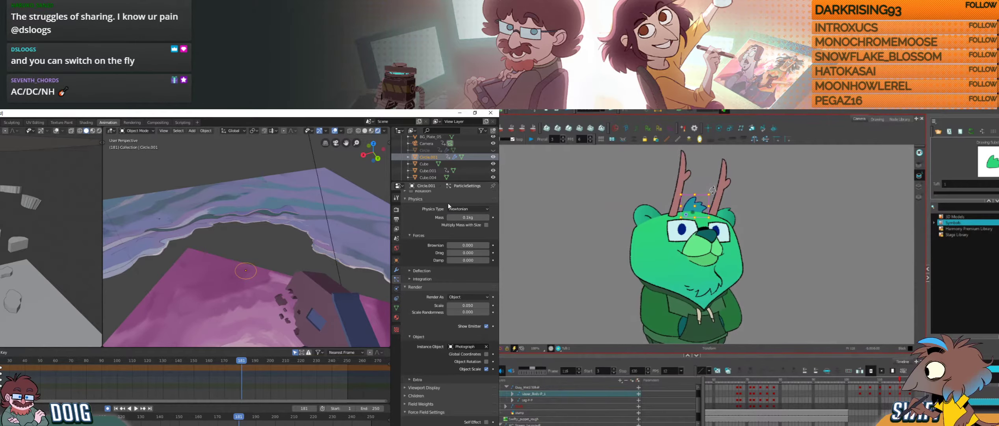
left_click(1, 360)
key("space")
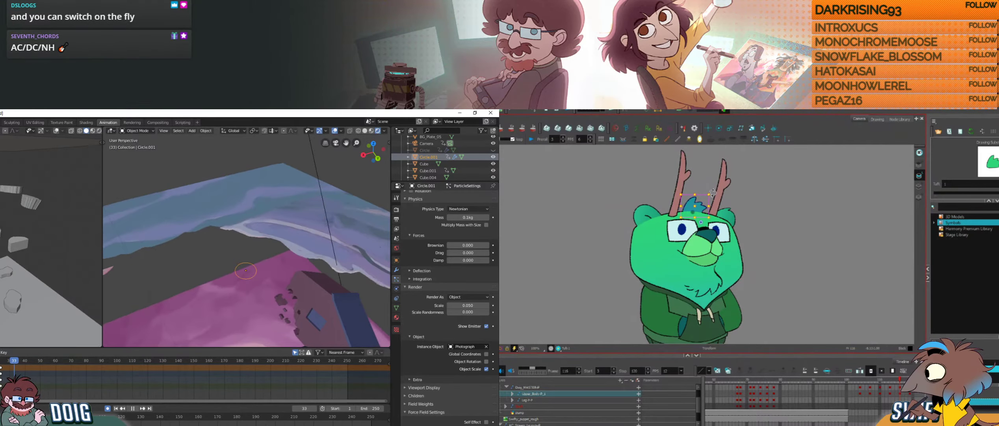
key("Escape")
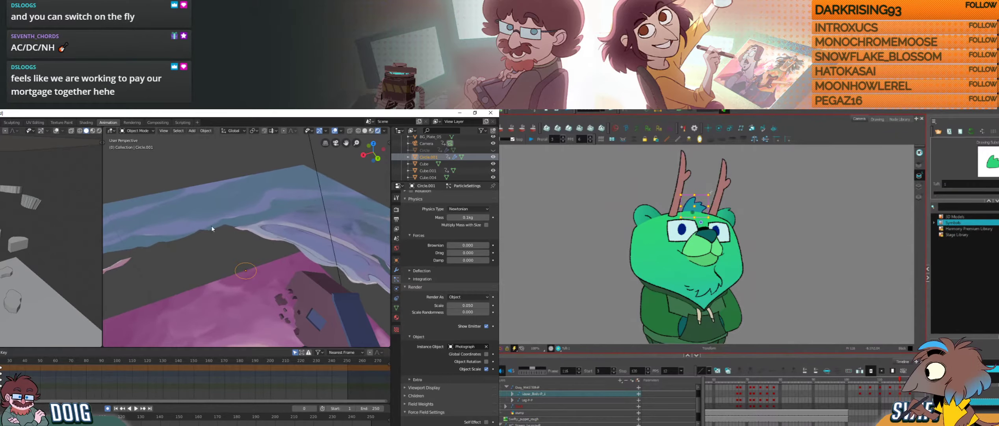
Step: Play the particles again while viewing the circular emitter up close from another side
middle_click_drag(190, 233, 253, 236)
scroll(253, 236, "up", 4)
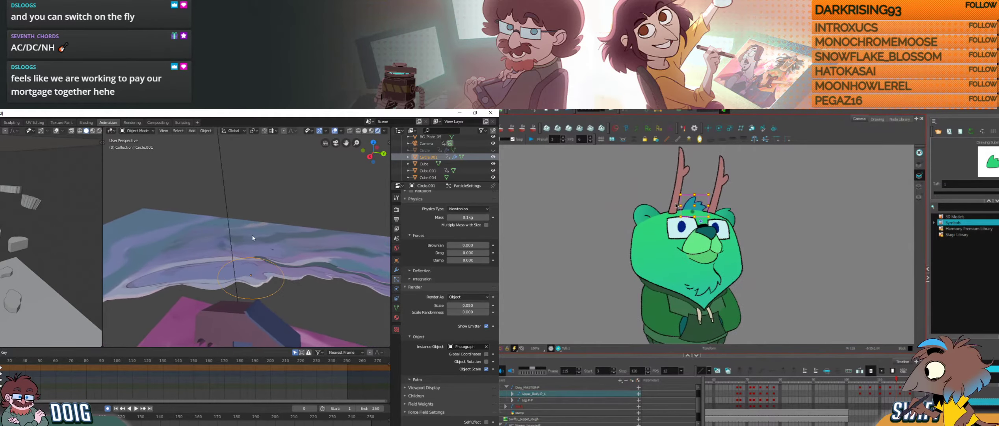
key("space")
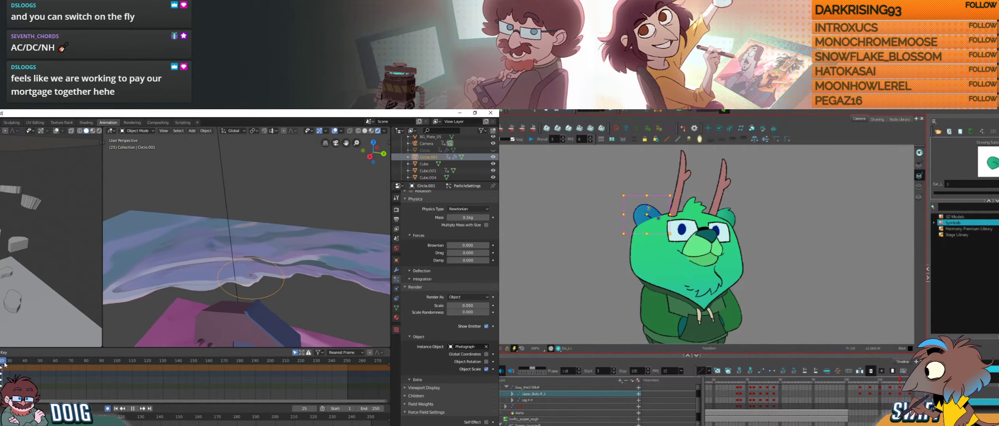
key("space")
Step: Turn off automatic keyframing in Blender and replay the particle simulation from the first frame
left_click(107, 408)
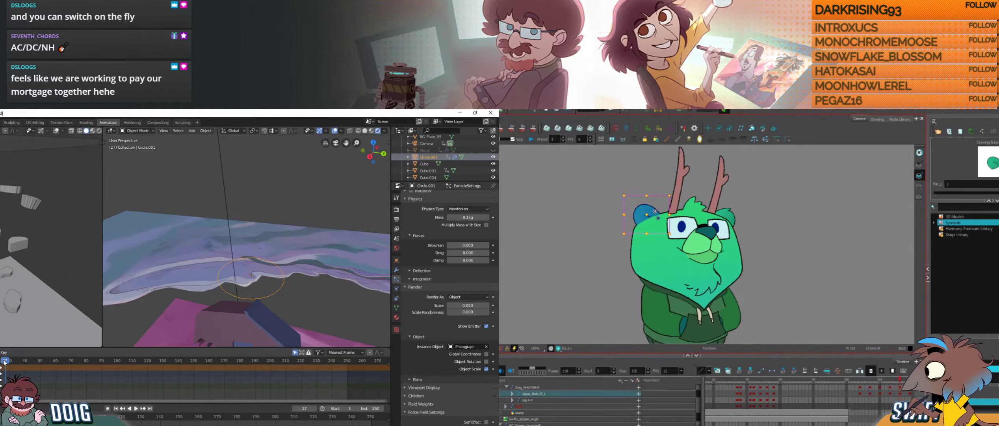
left_click_drag(4, 362, 0, 361)
key("space")
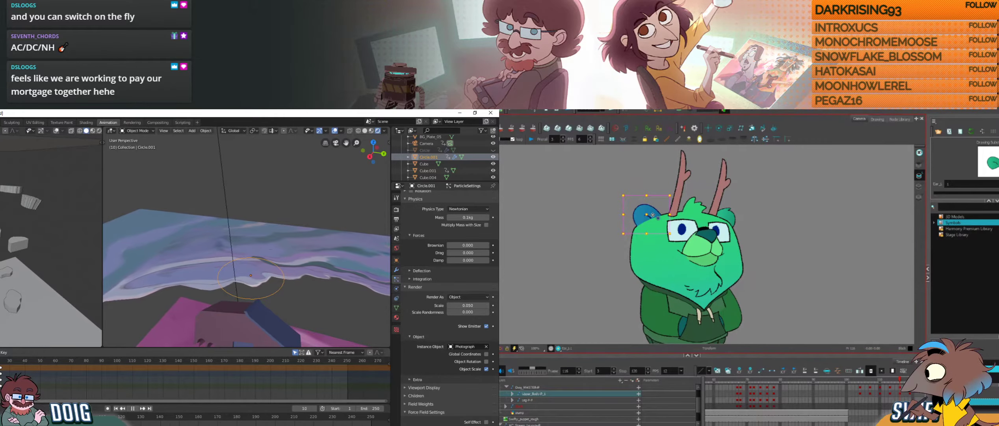
key("space")
Step: Compare the placement of the bear's selected ear at the back of the head across neighbouring frames in Harmony
key("period")
key("comma")
key("comma")
key("period")
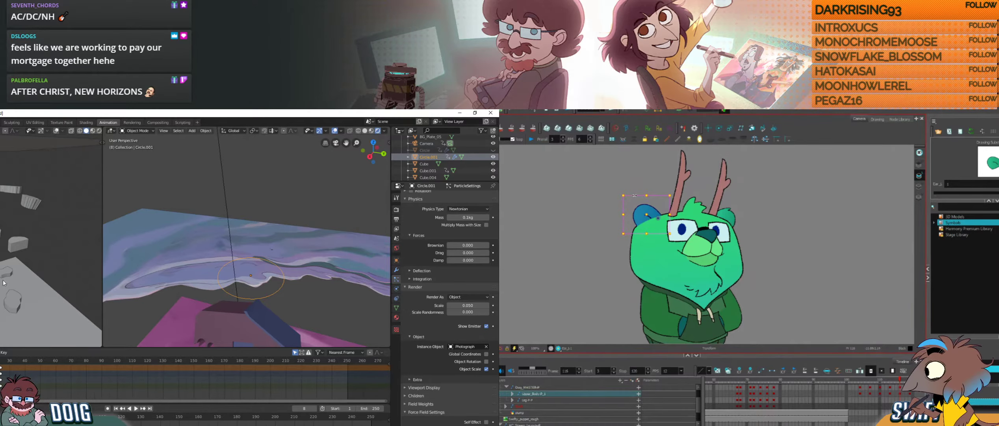
Step: Play back Blender's particle simulation, then check the character's ear drawing in Harmony
key("space")
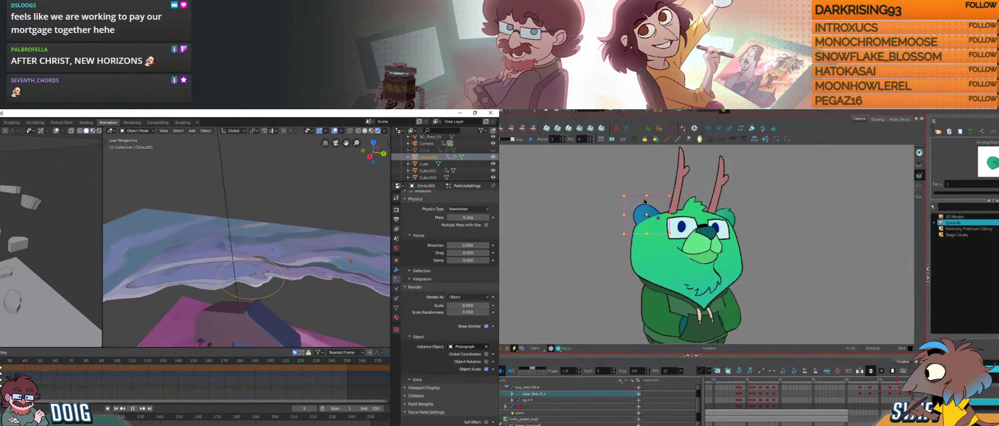
key("space")
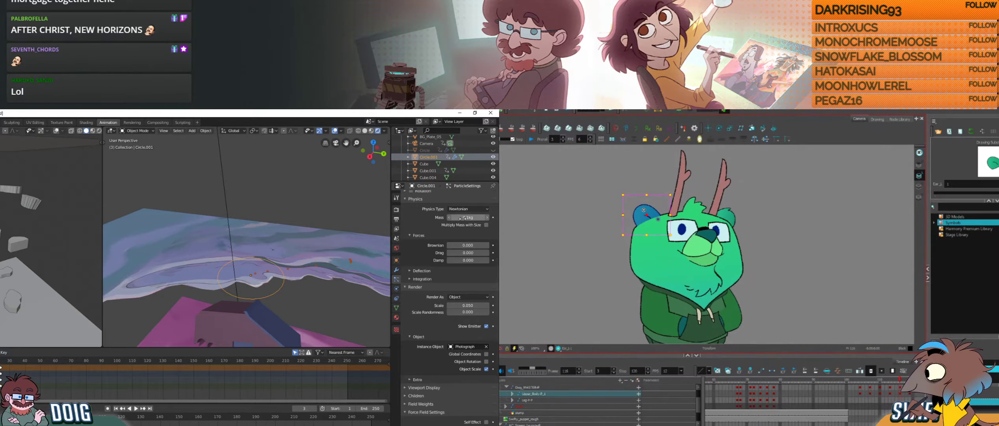
left_click(817, 223)
scroll(799, 225, "down", 2)
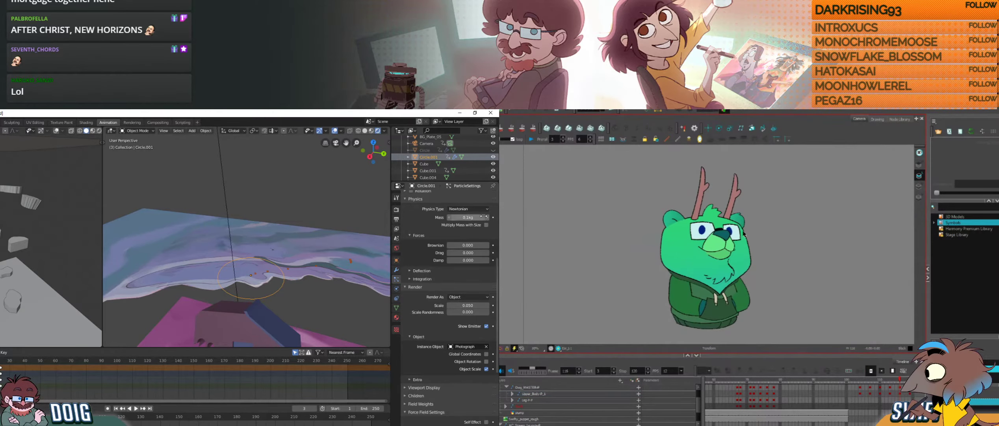
left_click(674, 217)
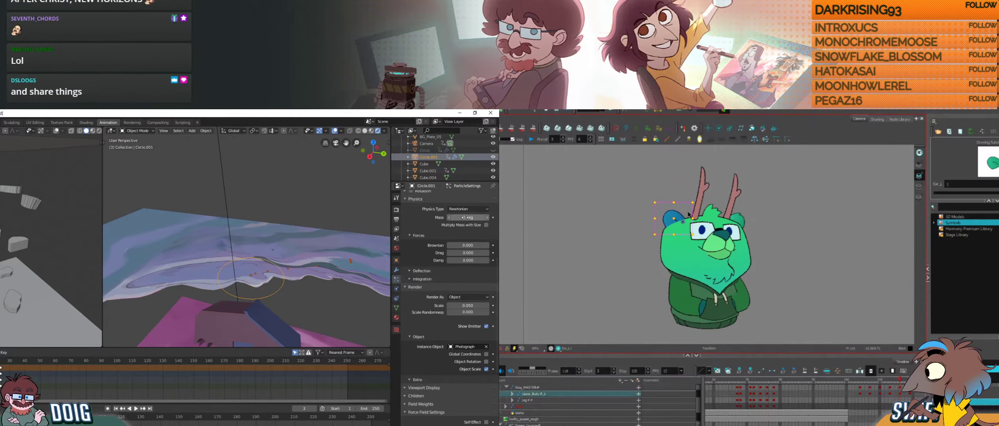
left_click(752, 213)
key("comma")
Step: Try a particle mass of about 0.2 kg in Blender and play back the simulation
left_click_drag(472, 217, 488, 215)
key("comma")
key("period")
left_click(697, 234)
key("space")
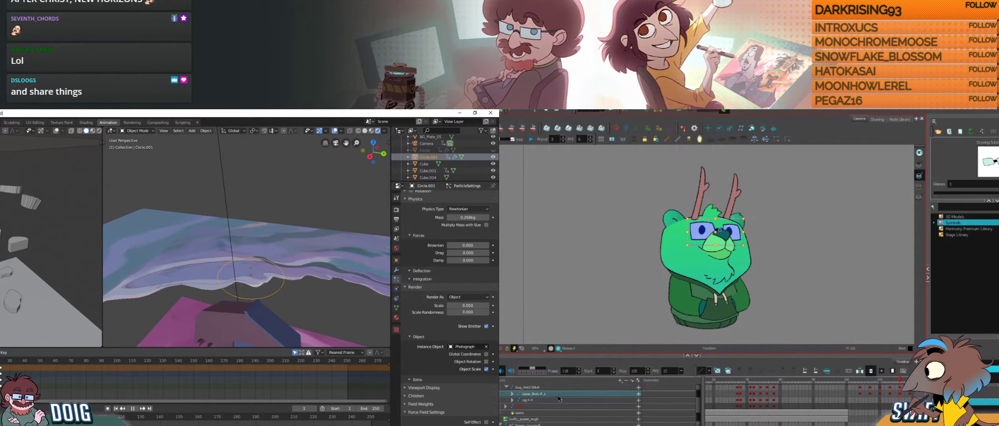
Step: Expand the upper-body group in Harmony's timeline and select the muzzle peg, stopping Blender's playback
left_click(513, 394)
left_click(554, 406)
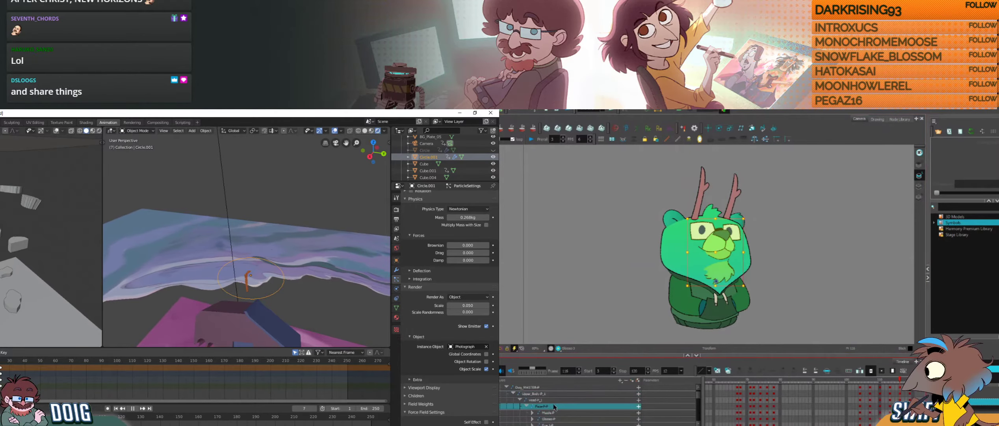
key("space")
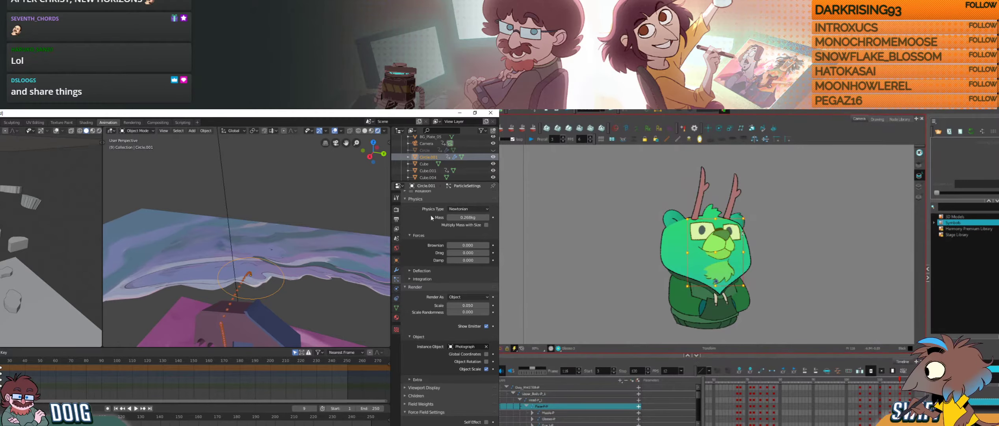
Step: Set the Newtonian particle mass to 1 kg in Blender and play back the simulation
left_click(479, 216)
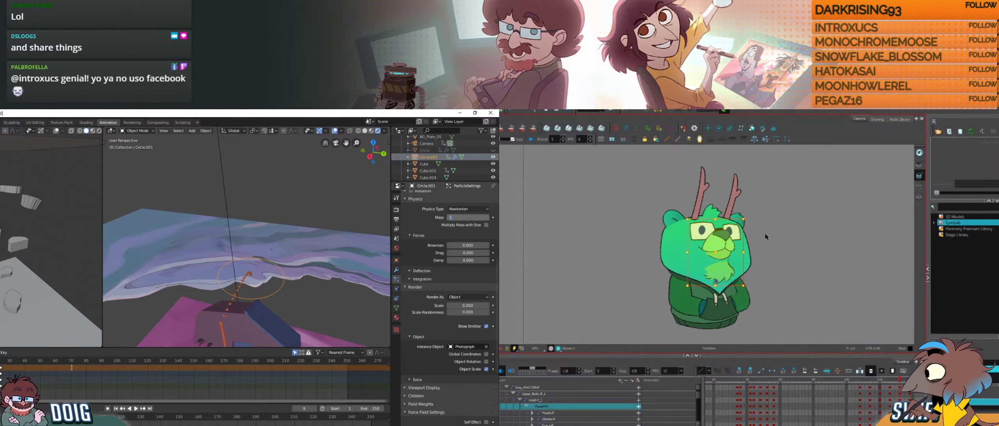
key("Return")
key("space")
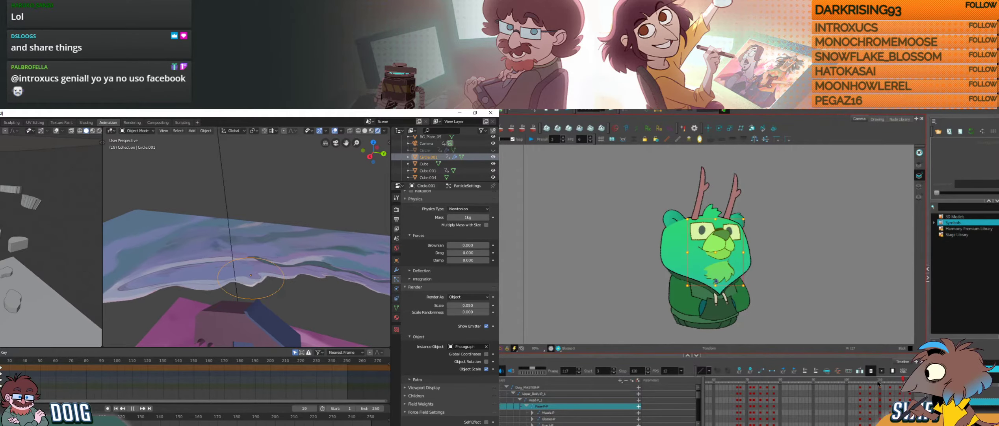
key("space")
Step: Scrub the last keyframes in Harmony's timeline to compare the character's head poses
mouse_move(888, 383)
left_mouse_down()
mouse_move(859, 384)
mouse_move(894, 385)
mouse_move(880, 381)
left_mouse_up()
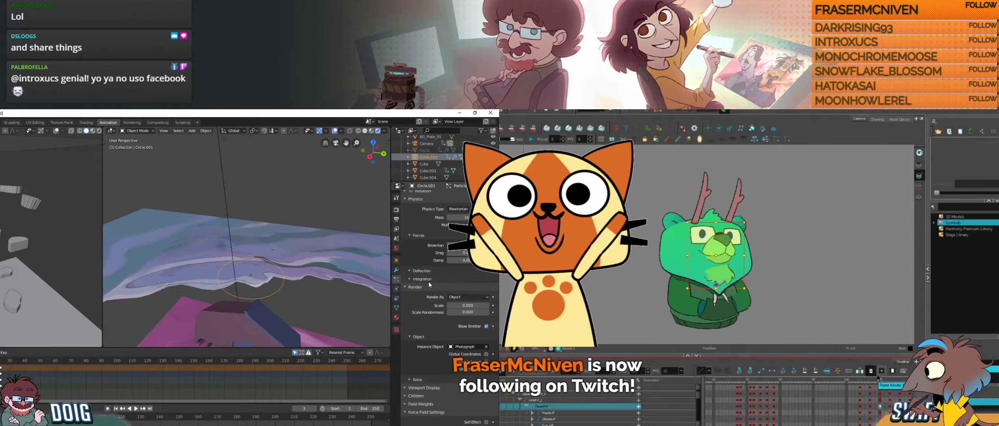
scroll(433, 299, "up", 3)
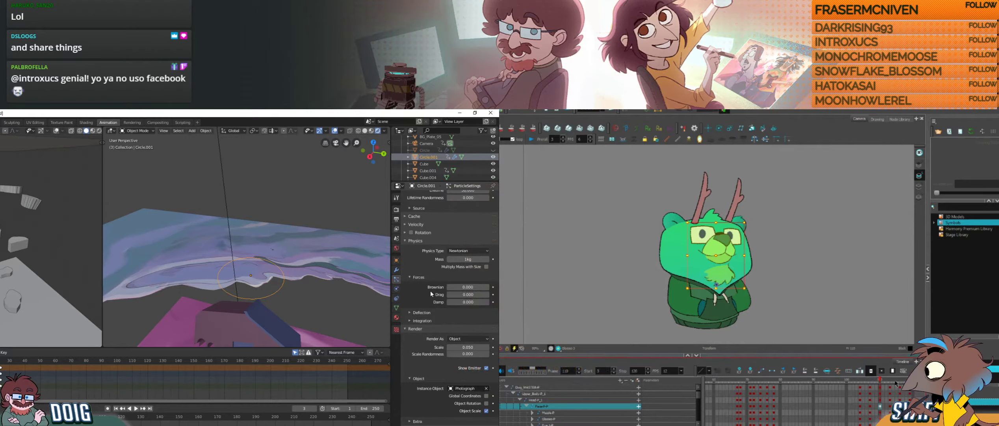
mouse_move(887, 383)
left_mouse_down()
mouse_move(863, 381)
mouse_move(902, 377)
left_mouse_up()
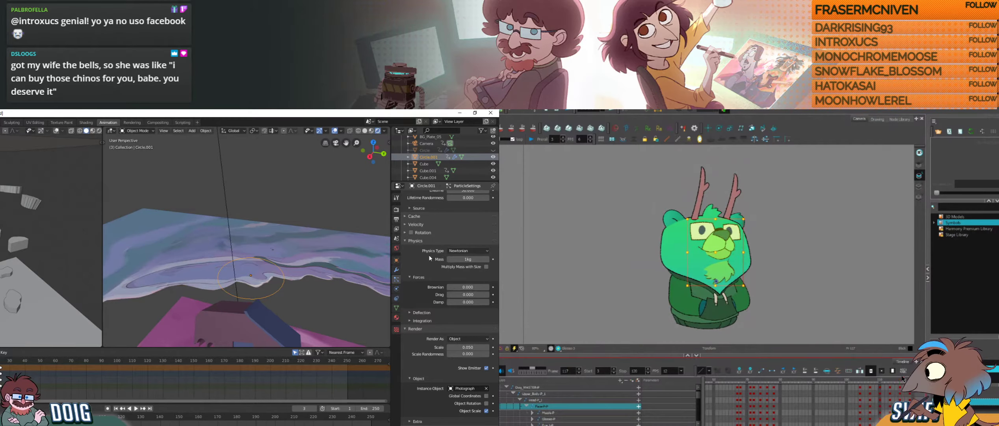
mouse_move(901, 377)
left_mouse_down()
mouse_move(860, 381)
mouse_move(900, 378)
left_mouse_up()
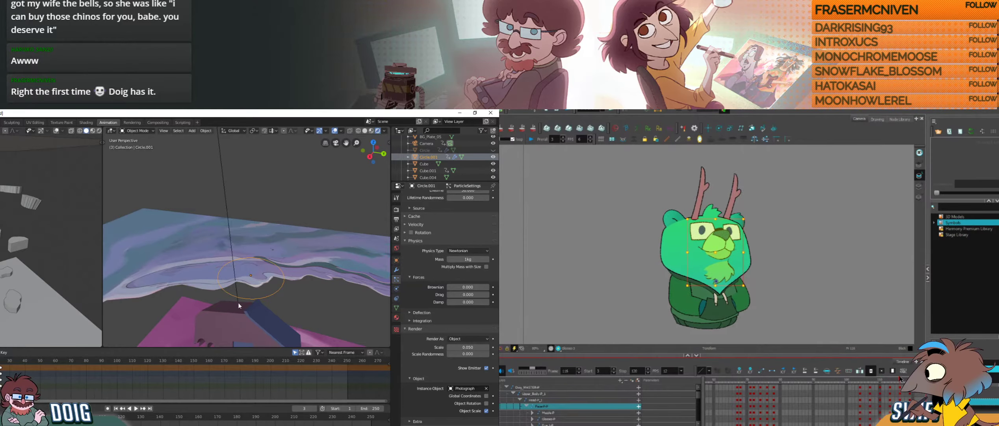
Step: Limit playback to frames 107 through 118 and play back the head movement
left_click(870, 380)
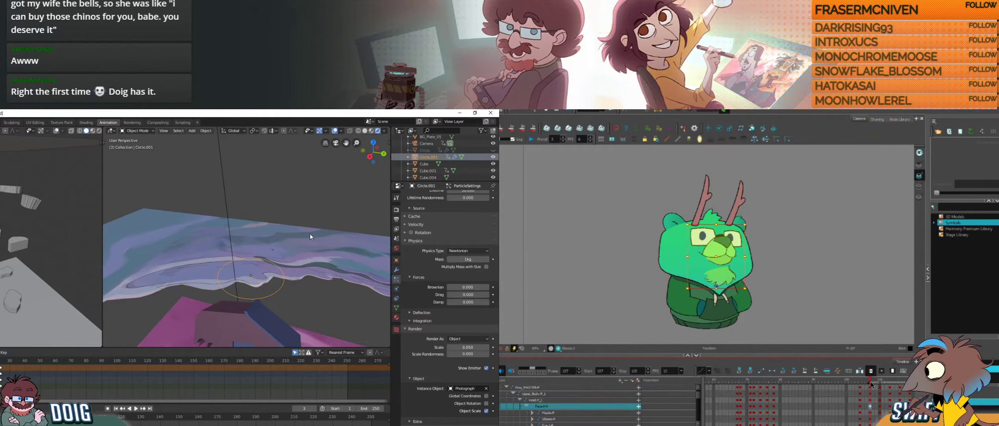
left_click(899, 380)
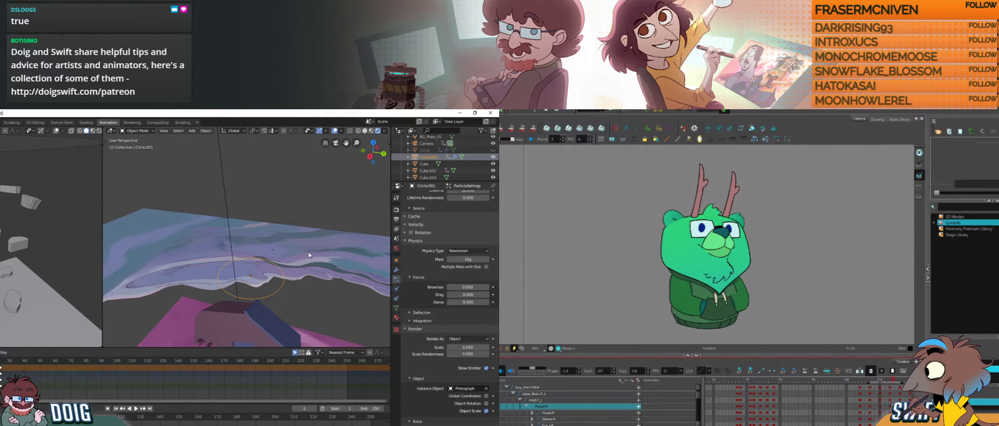
key("shift+Return")
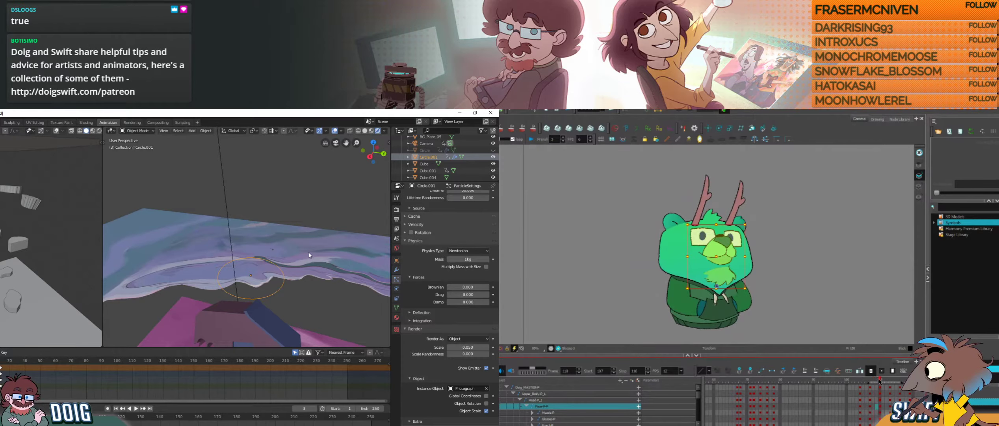
Step: Collapse the puppet's expanded layers and select the master and upper-body layers at its late keyframes
mouse_move(880, 381)
left_mouse_down()
mouse_move(910, 382)
mouse_move(869, 389)
left_mouse_up()
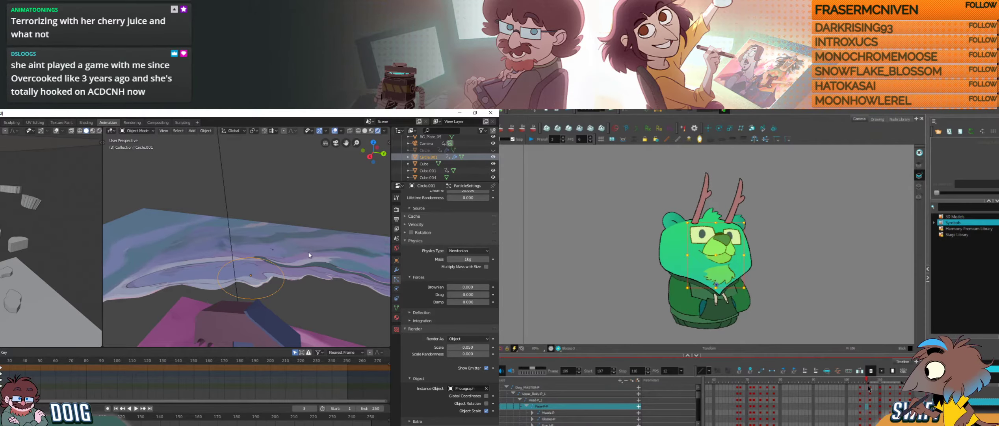
left_click_drag(900, 387, 900, 408)
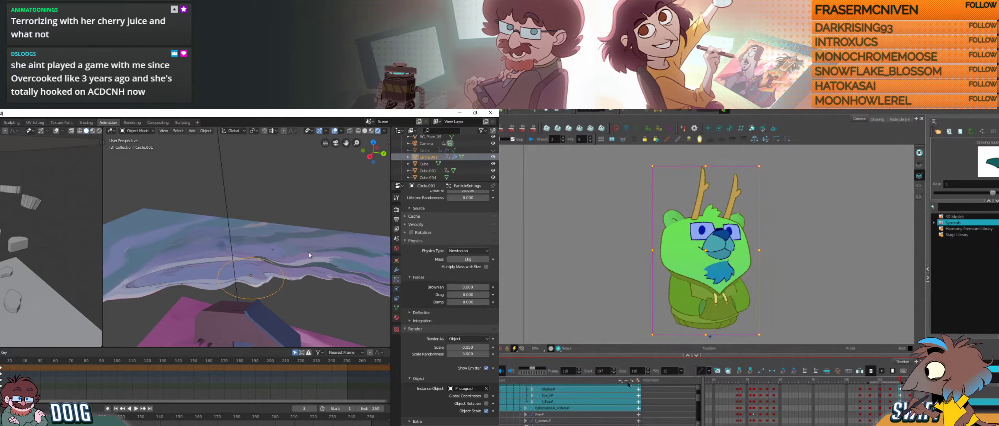
scroll(549, 402, "up", 3)
left_click(514, 395)
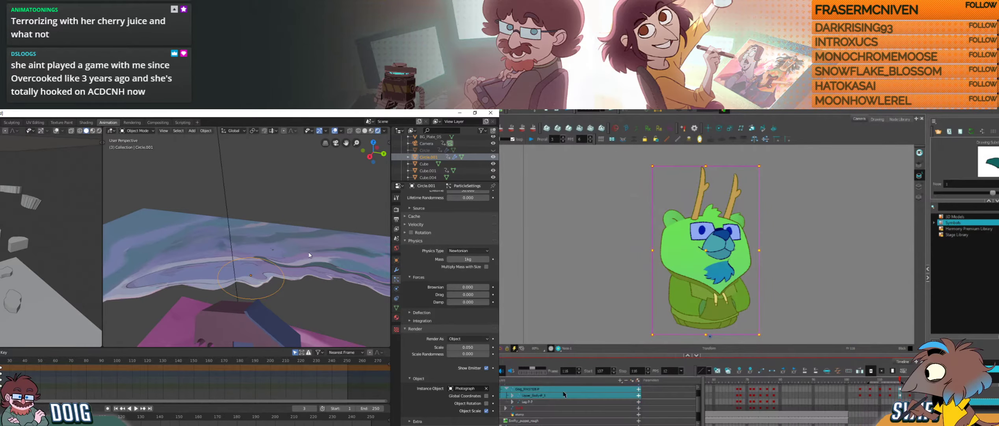
left_click(898, 390)
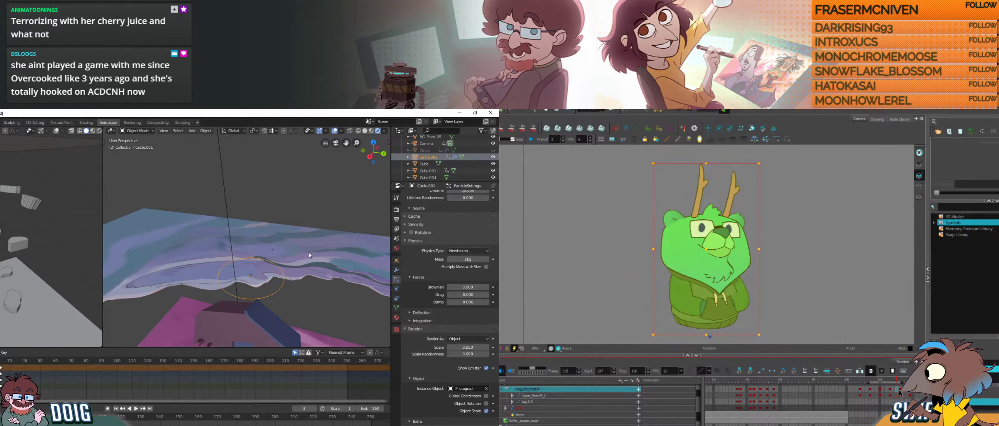
left_click_drag(900, 392, 861, 395)
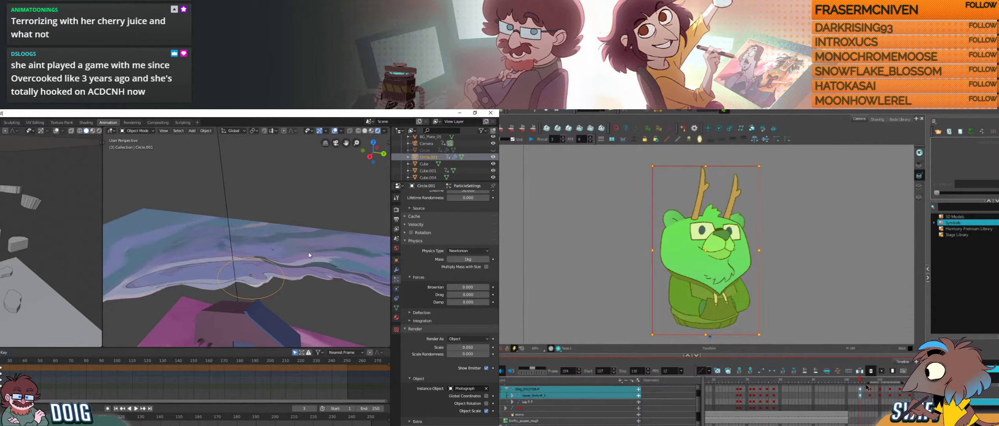
mouse_move(865, 381)
left_mouse_down()
mouse_move(900, 381)
mouse_move(861, 395)
mouse_move(870, 393)
left_mouse_up()
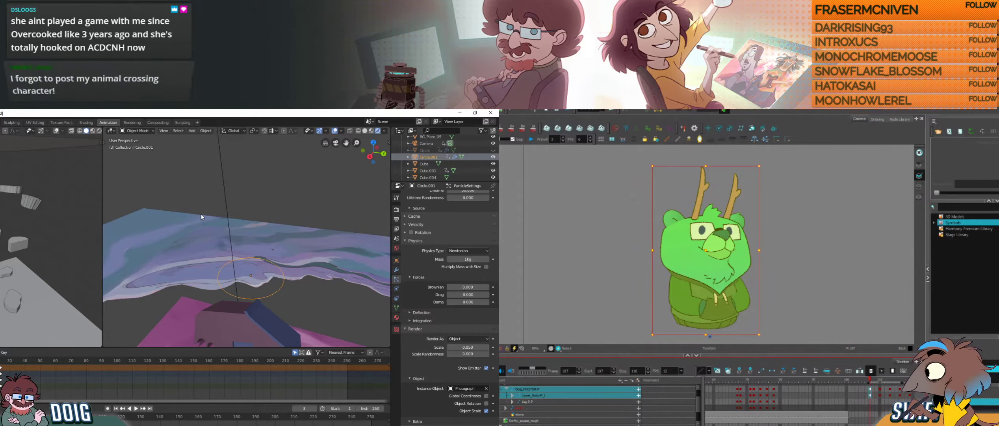
Step: Play back the selected range and scrub between frames 104 and 107 to review the body movement
key("shift+Return")
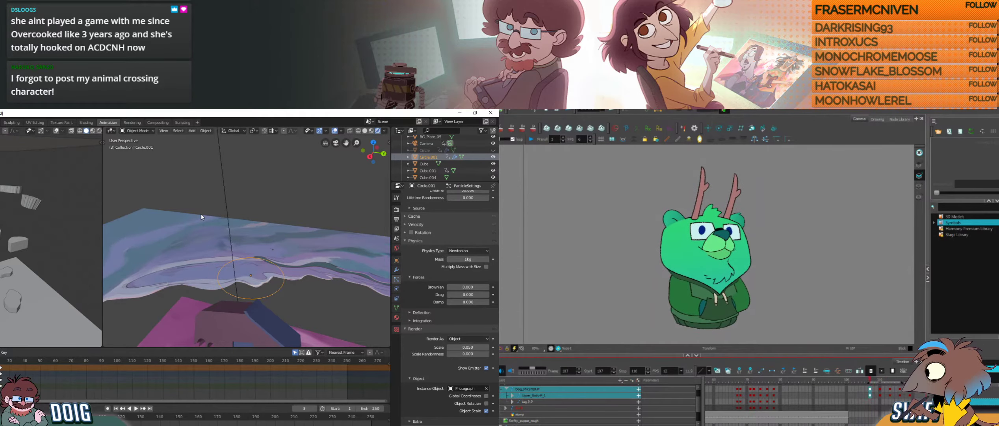
key("shift+Return")
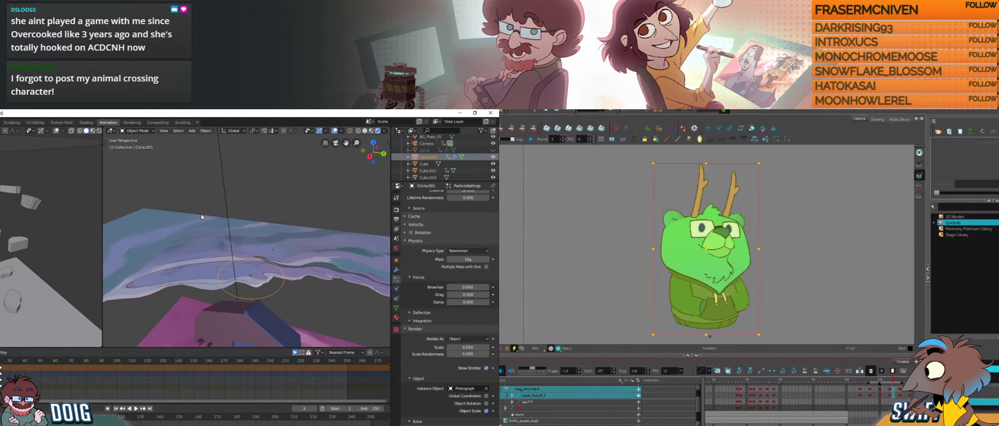
left_click(877, 381)
left_click_drag(874, 381, 861, 384)
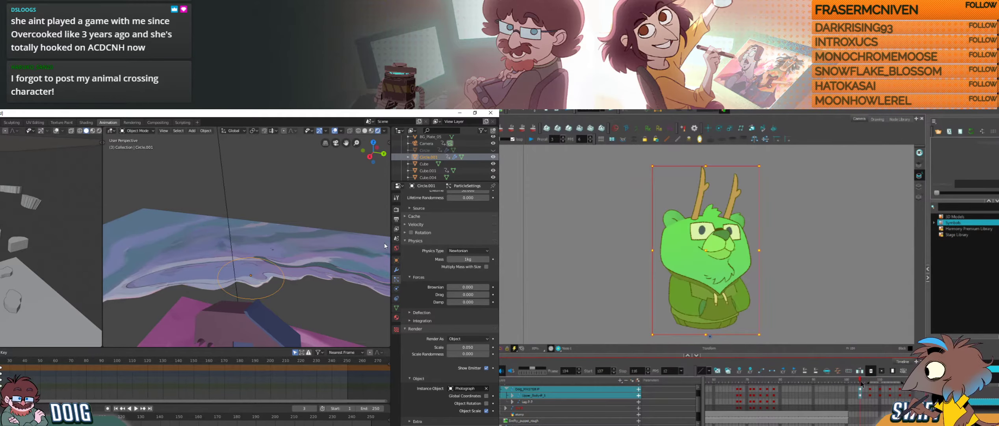
mouse_move(861, 384)
left_mouse_down()
mouse_move(906, 385)
mouse_move(871, 385)
left_mouse_up()
Step: Delete the keyframes at frame 105 on the master and upper-body layers
left_click(864, 389)
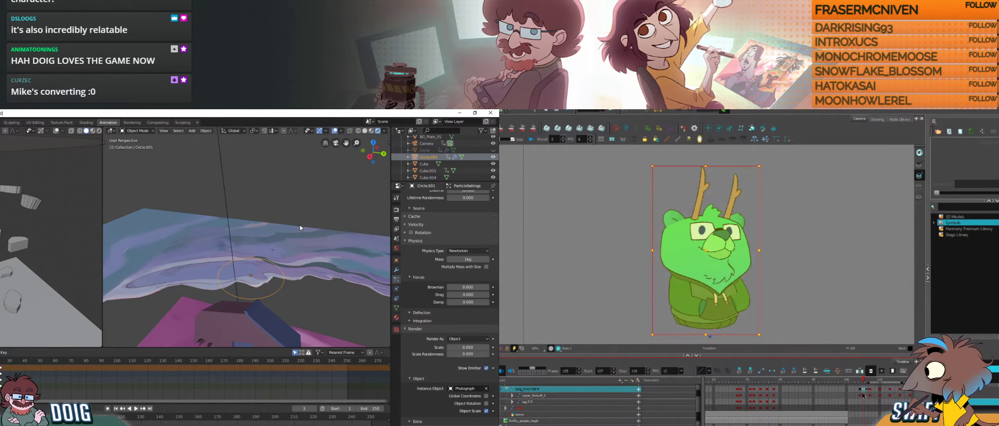
left_click(863, 393)
key("F7")
left_click(863, 389)
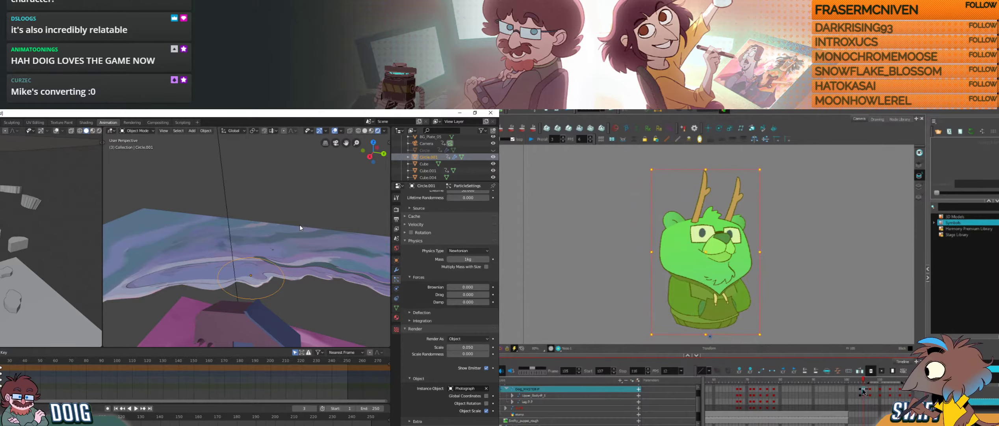
left_click(863, 394)
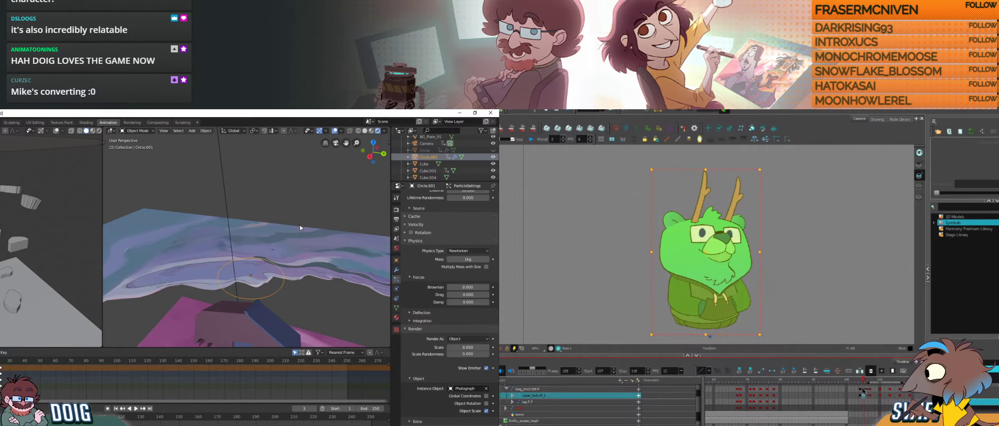
Step: Copy the master and upper-body pose from frame 105 and paste it at frame 118
left_click(863, 389)
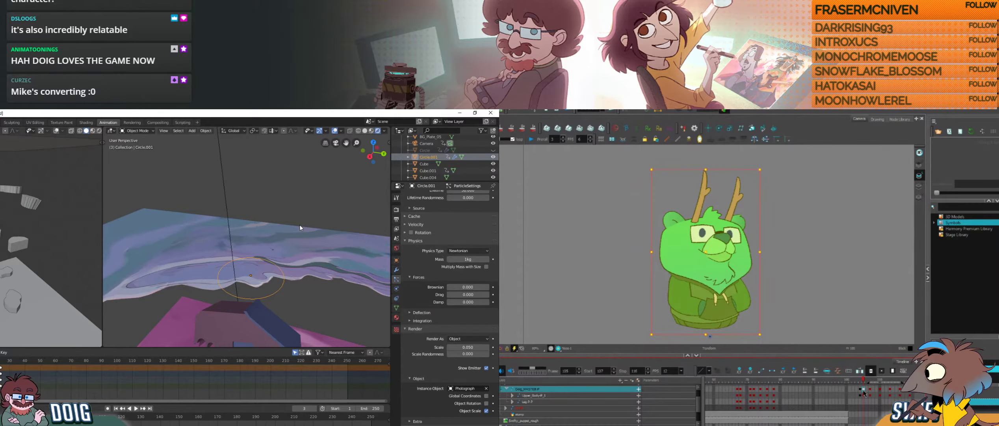
left_click(864, 394, "shift")
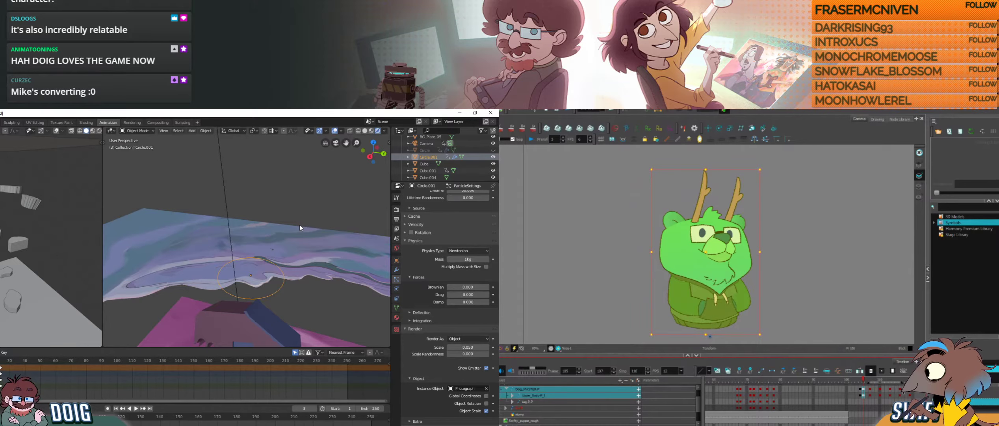
left_click(900, 389)
left_click(900, 394, "shift")
key("ctrl+v")
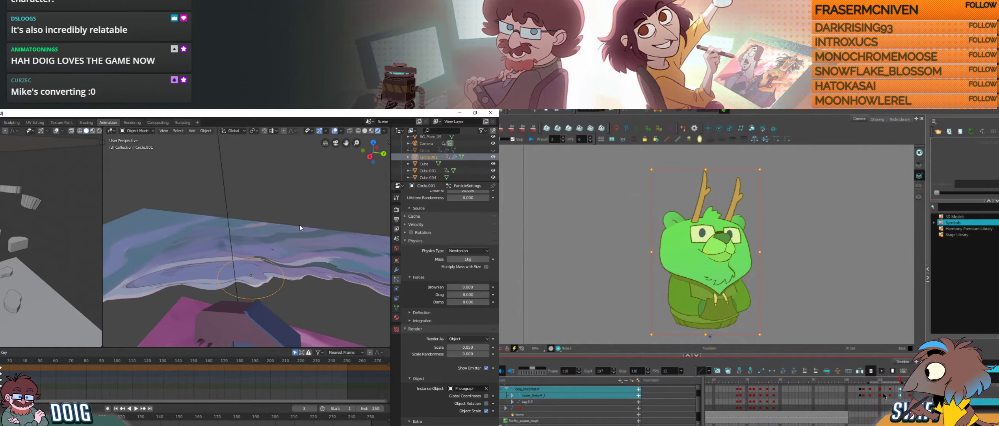
Step: Play back the animation from frame 107 to check how the character moves into the final pose
left_click(860, 391)
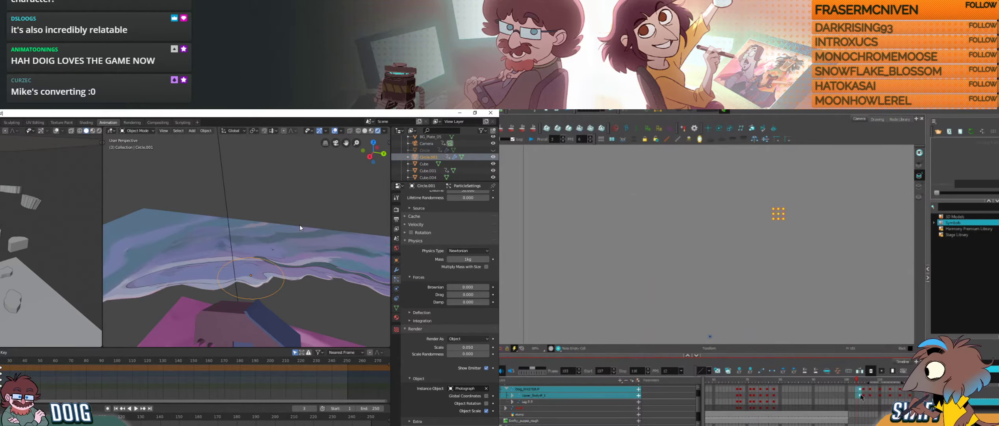
left_click(870, 381)
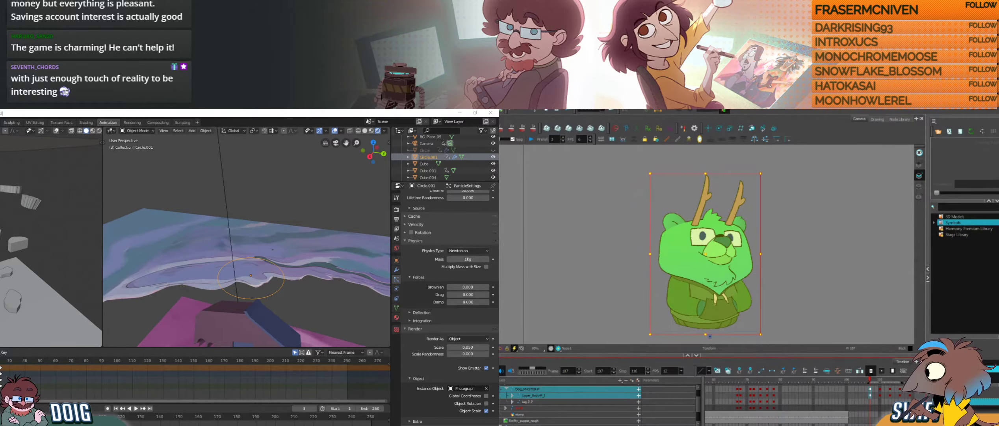
key("shift+Return")
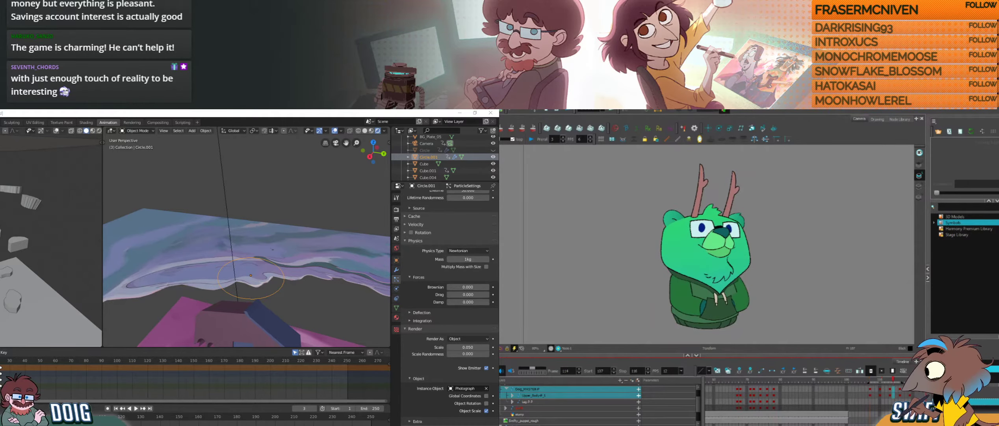
key("shift+Return")
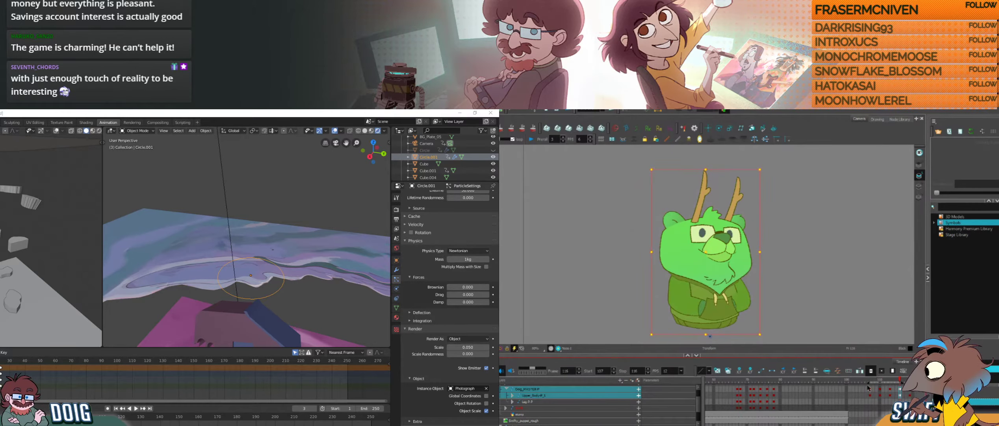
Step: Compare the master and upper-body poses across frames 109 to 118 to find where the movement settles
left_click(879, 389)
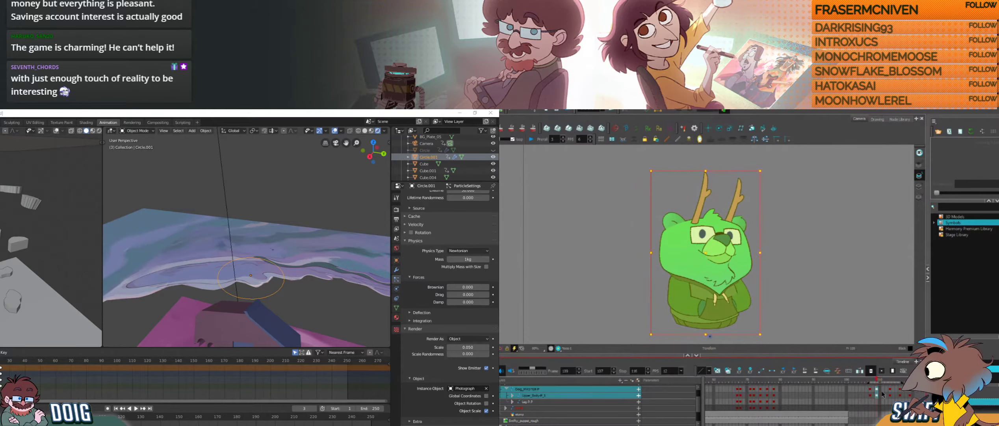
left_click(891, 396)
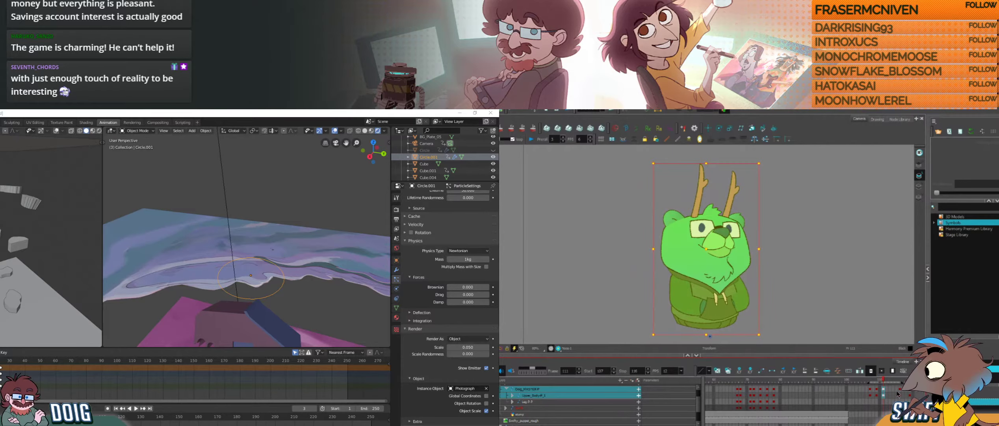
left_click(900, 390)
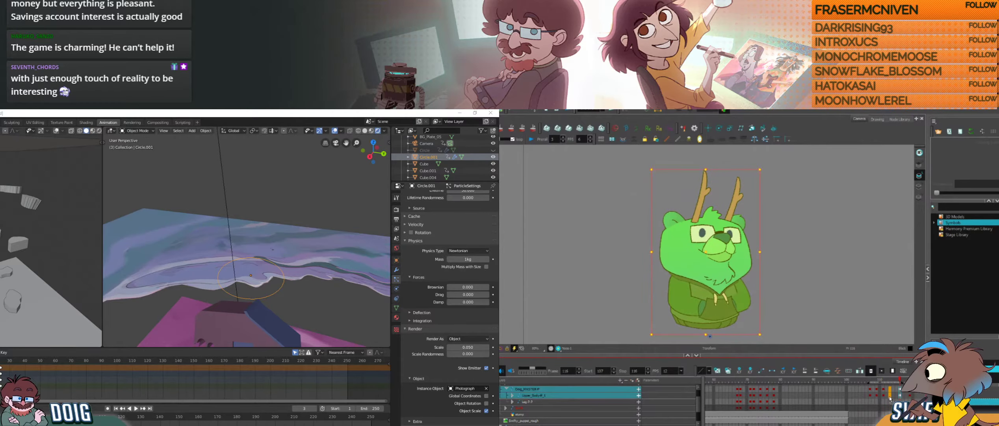
left_click(903, 384)
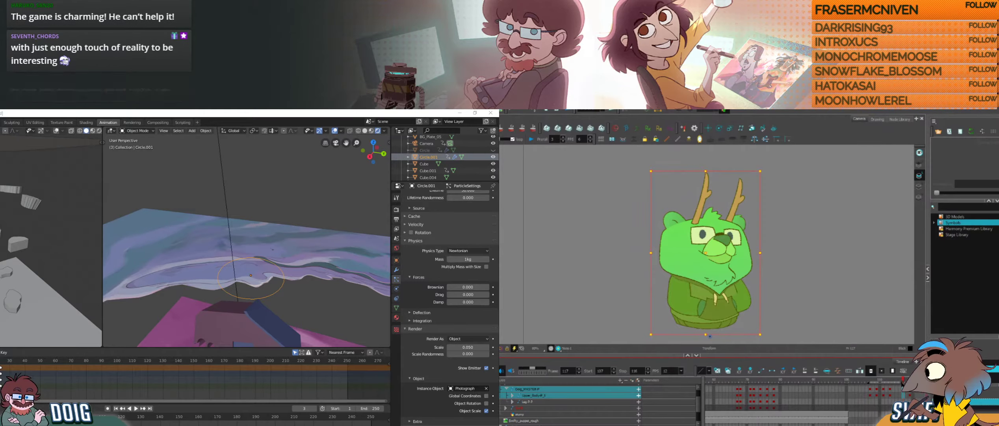
left_click(896, 382)
left_click_drag(893, 381, 890, 381)
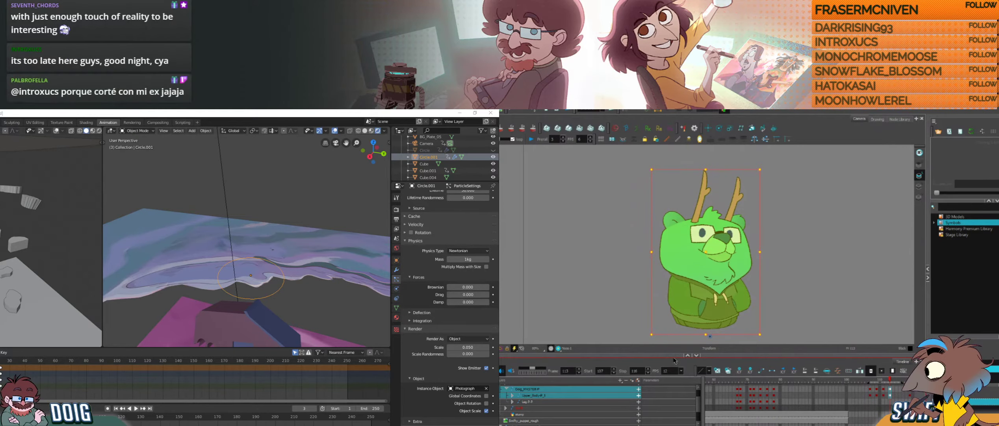
left_click_drag(889, 383, 893, 381)
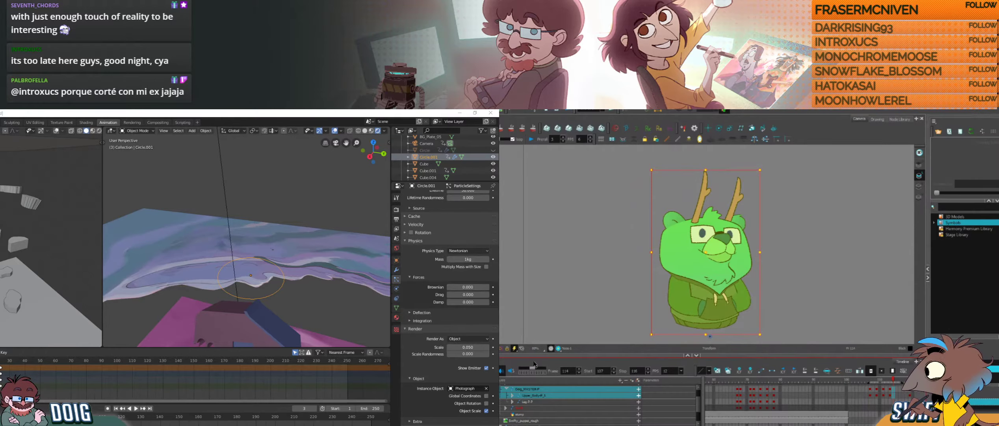
Step: Set the playback stop frame to 114 and play back the shortened range
left_click(626, 371)
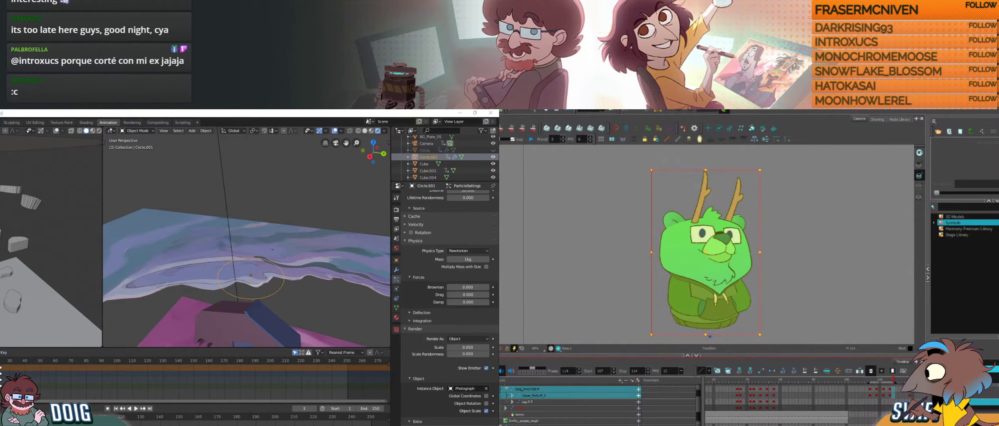
key("shift+Return")
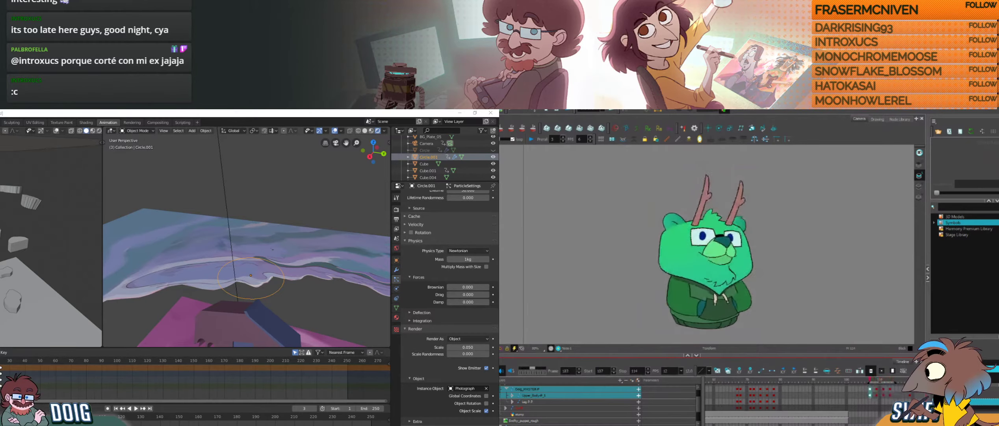
key("shift+Return")
Step: Set a stop-motion keyframe on the upper-body layer at frame 110 and a motion keyframe at frame 112
left_click_drag(874, 382, 883, 383)
left_click(881, 389)
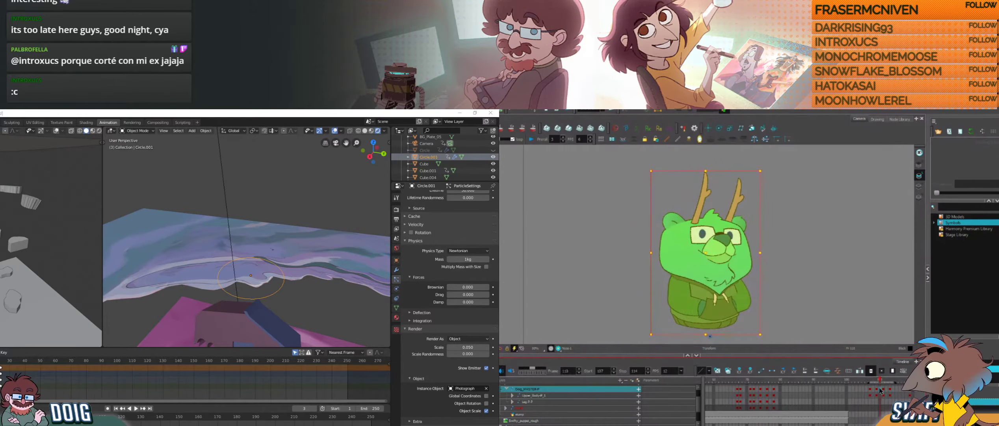
left_click(881, 395)
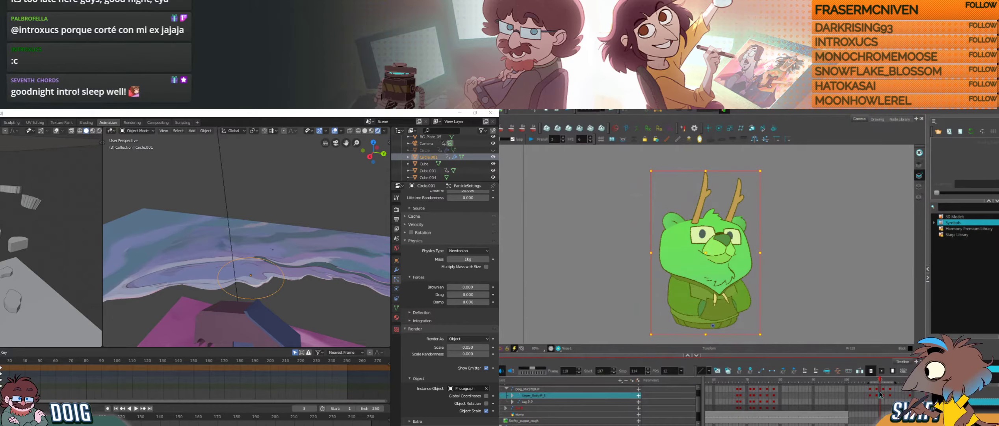
key("ctrl+l")
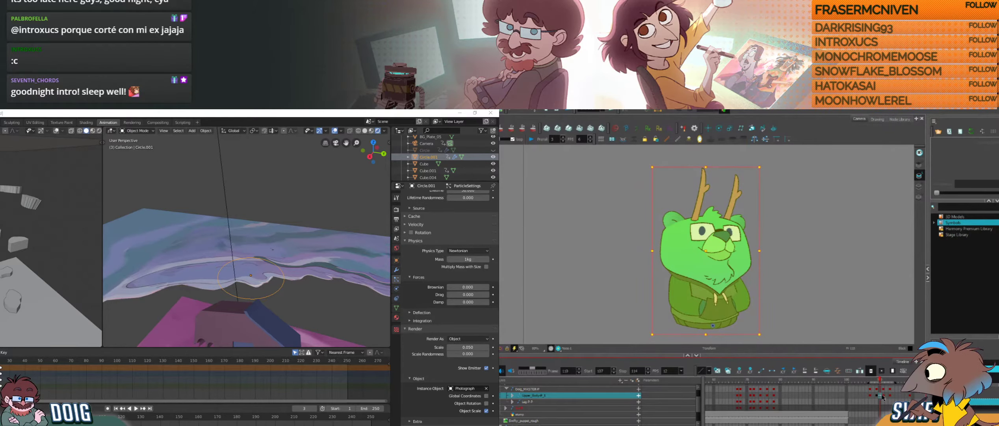
left_click(880, 394)
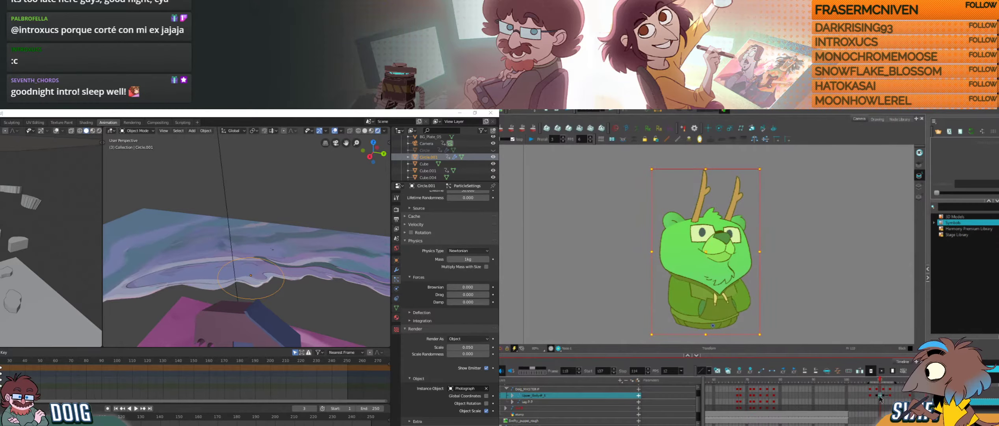
left_click(887, 395)
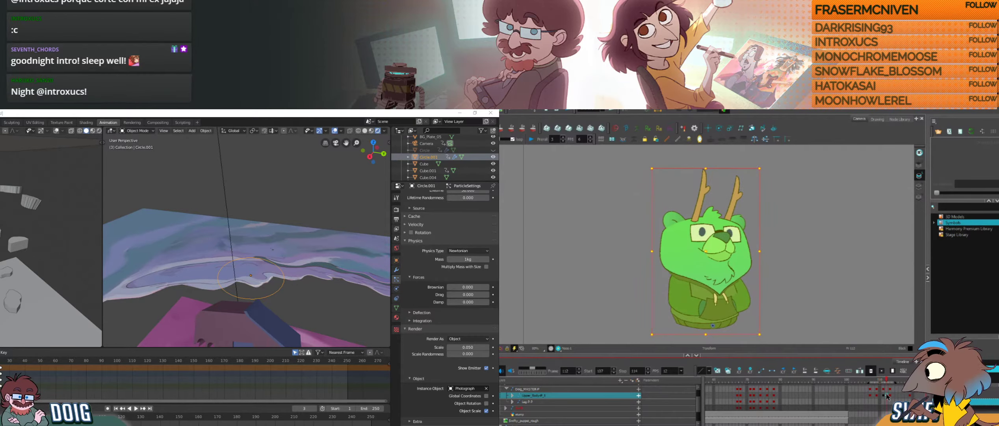
key("ctrl+k")
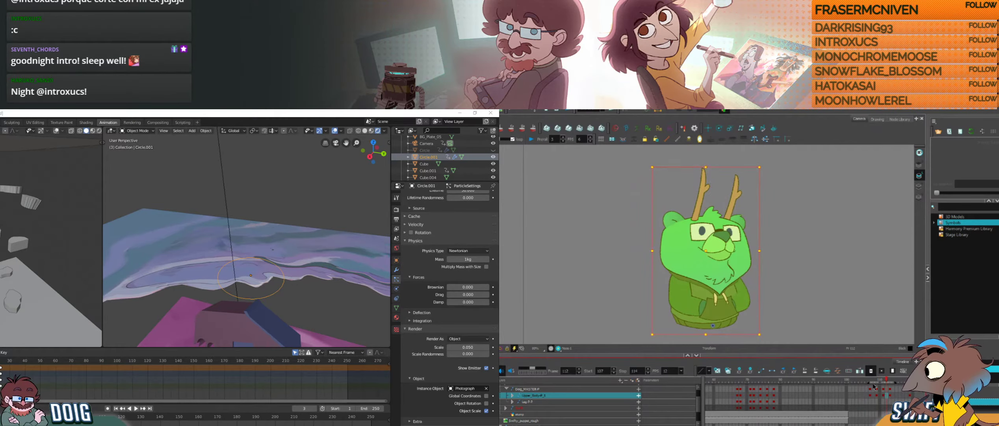
Step: Play back the animation from frame 108 to review the upper-body movement
left_click(873, 382)
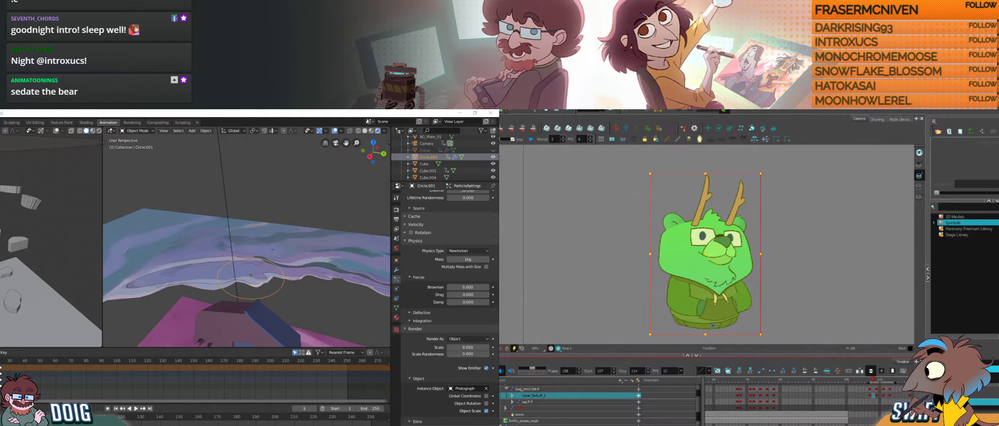
key("Return")
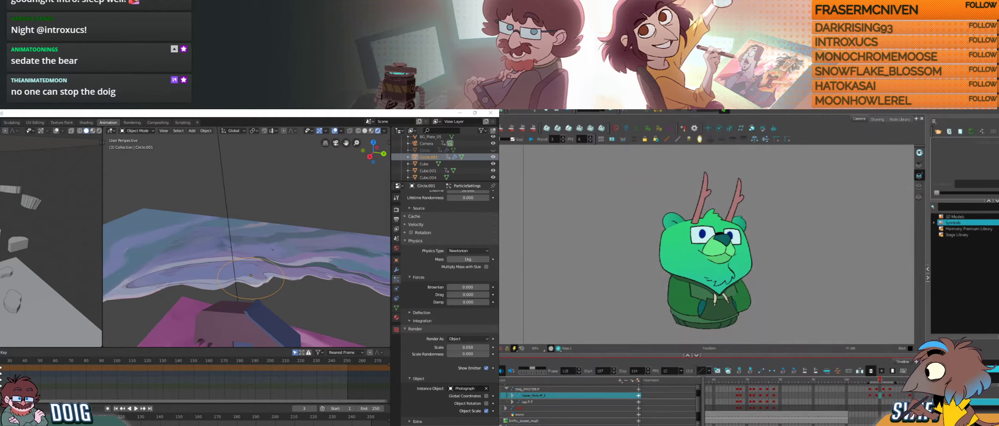
key("shift+Return")
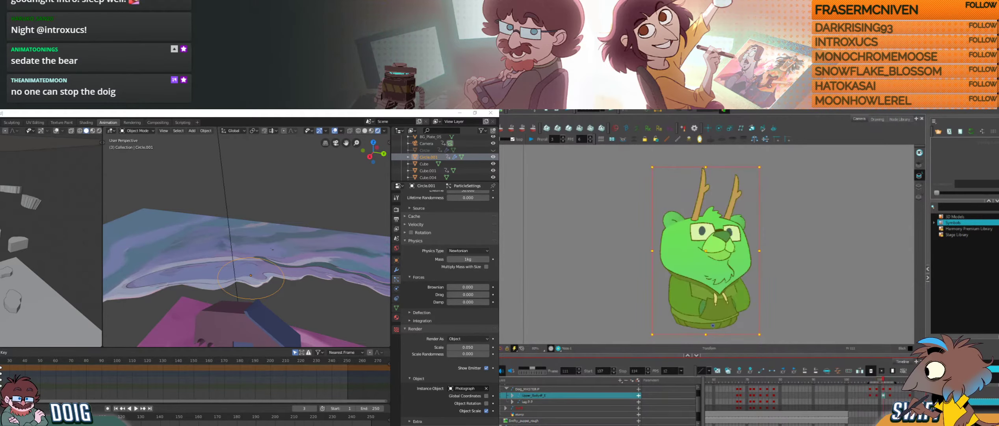
Step: Rotate one hoodie drawstring slightly at frame 113, select the other drawstring, and play back the range
left_click(890, 381)
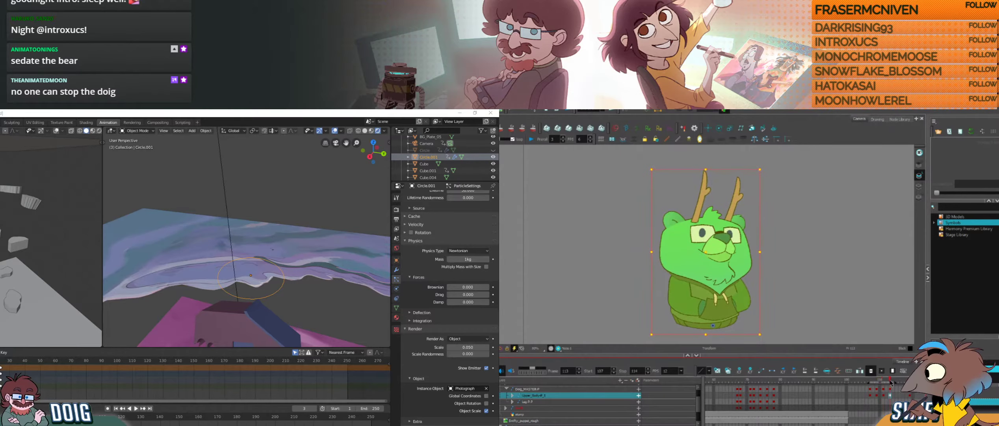
left_click(714, 299)
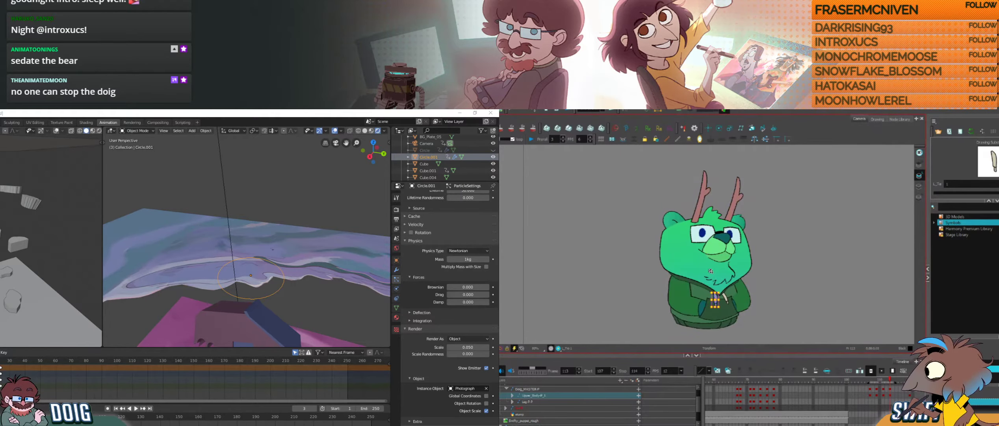
scroll(720, 305, "up", 3)
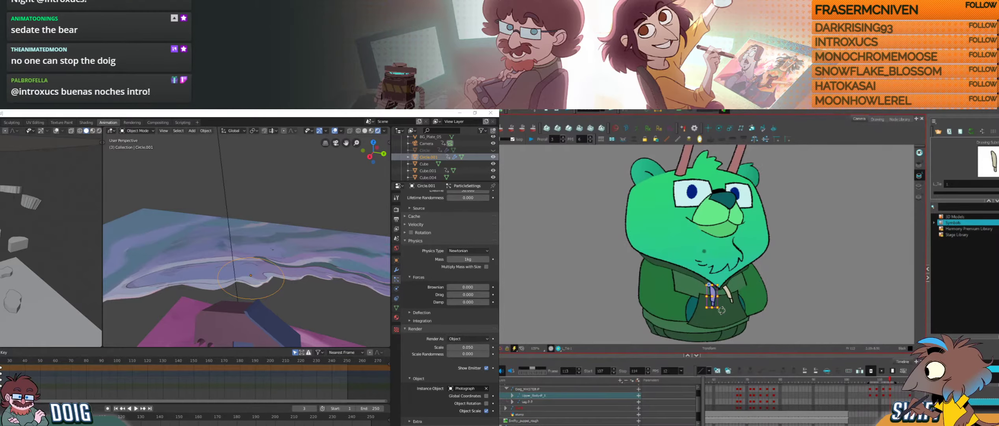
left_click_drag(723, 310, 725, 307)
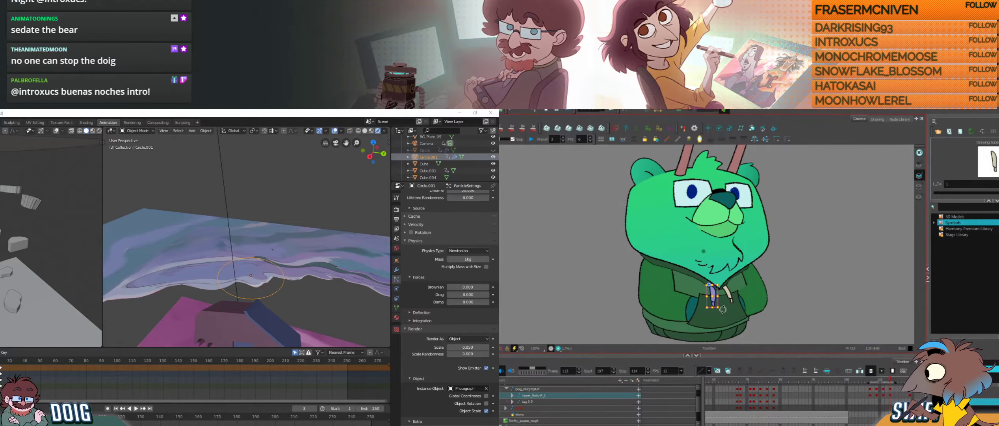
left_click(728, 290)
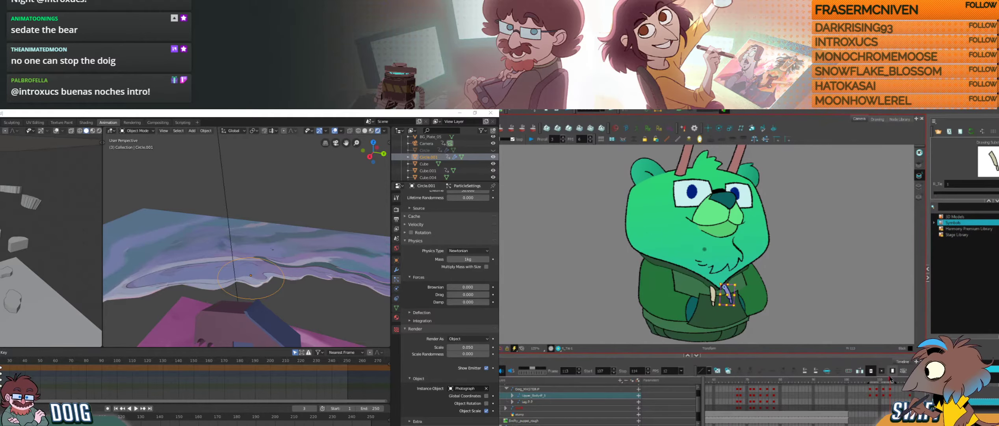
scroll(805, 284, "down", 1)
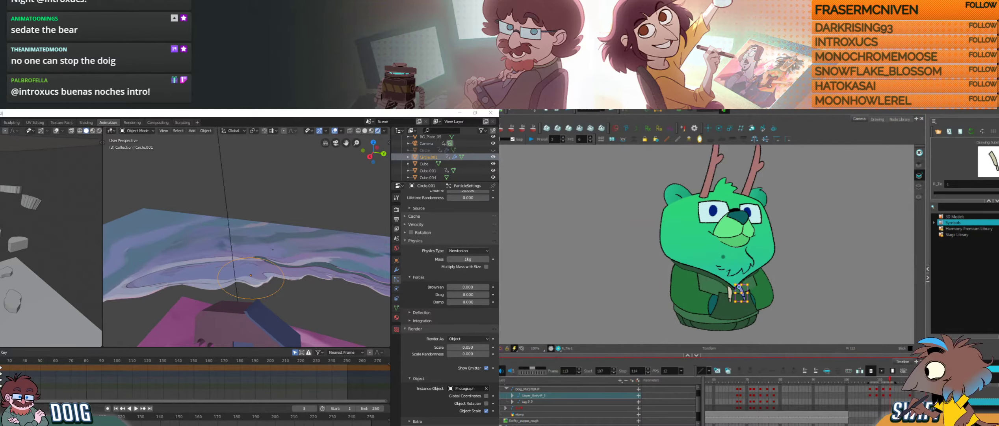
key("shift+Return")
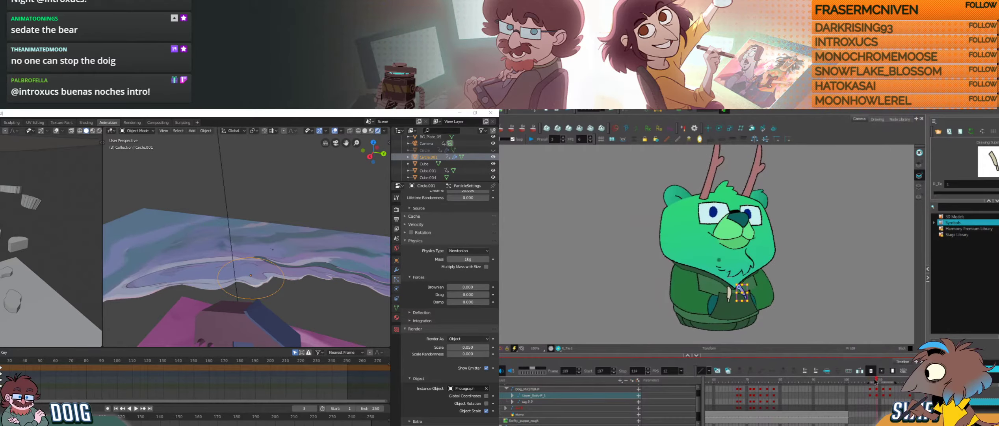
Step: Check the master layer's poses at the late keyframes and bring up the Animal Crossing tweet in the browser
left_click(890, 389)
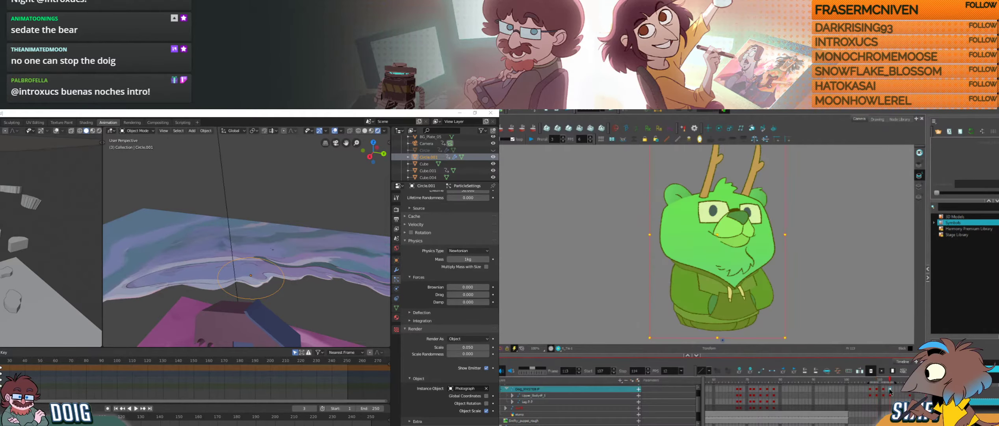
left_click(871, 389)
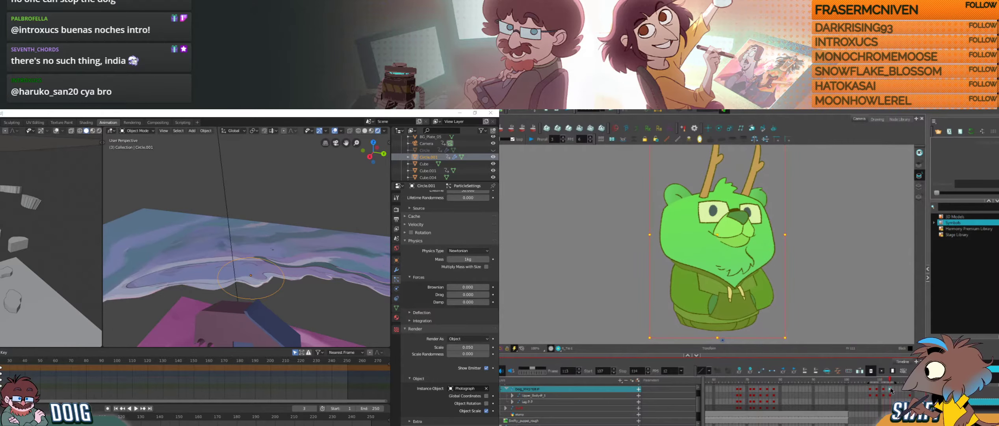
left_click_drag(1, 116, 143, 111)
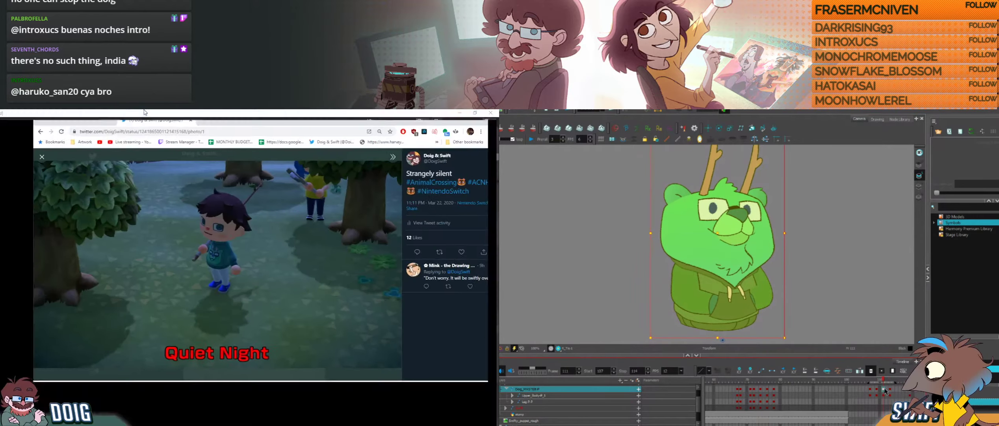
Step: Compare the drawstring, master and upper-body selections around frames 112 and 113
left_click(743, 293)
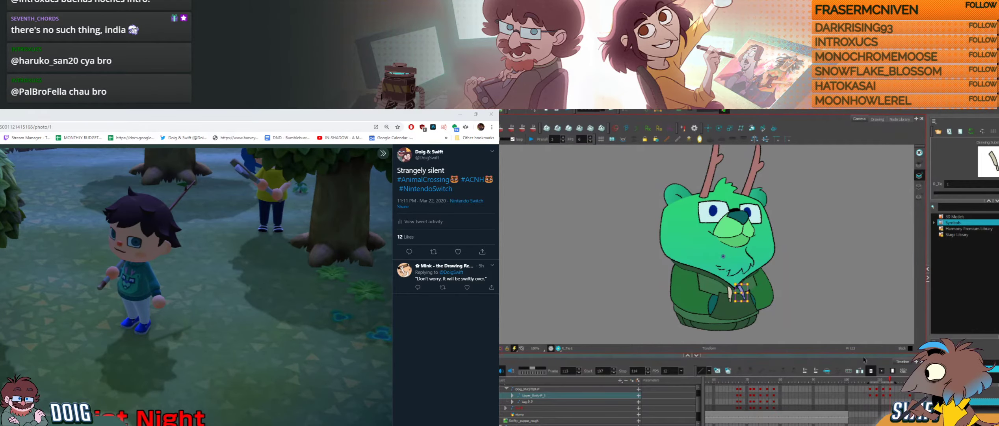
left_click(889, 389)
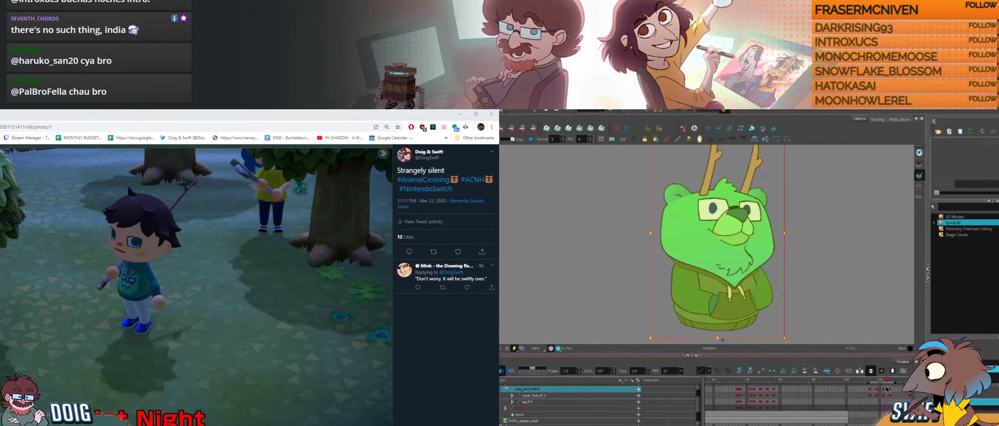
left_click(747, 294)
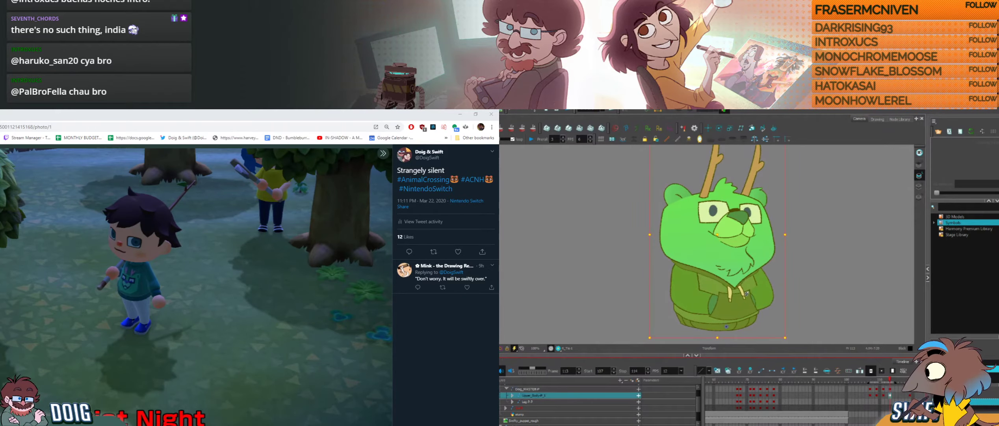
left_click(743, 292)
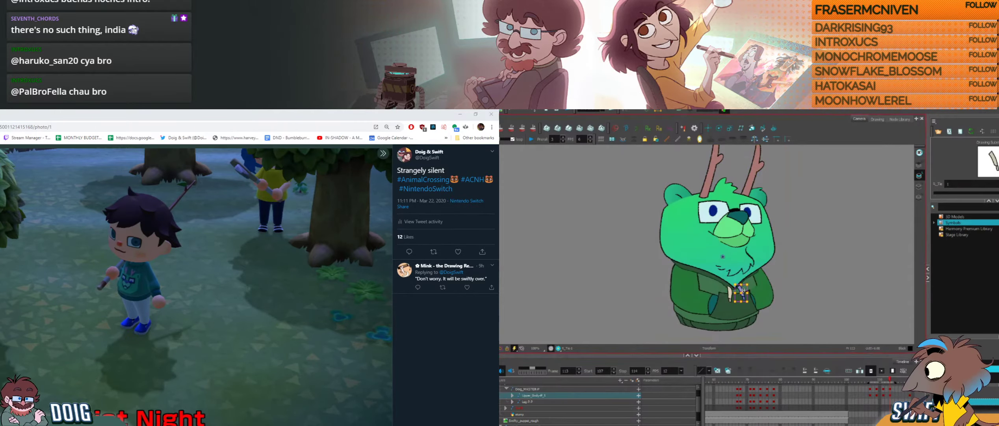
left_click(889, 396)
Step: Clear the selection, scrub from frame 108 to 114, and check the upper-body pose back to frame 112
left_click(866, 331)
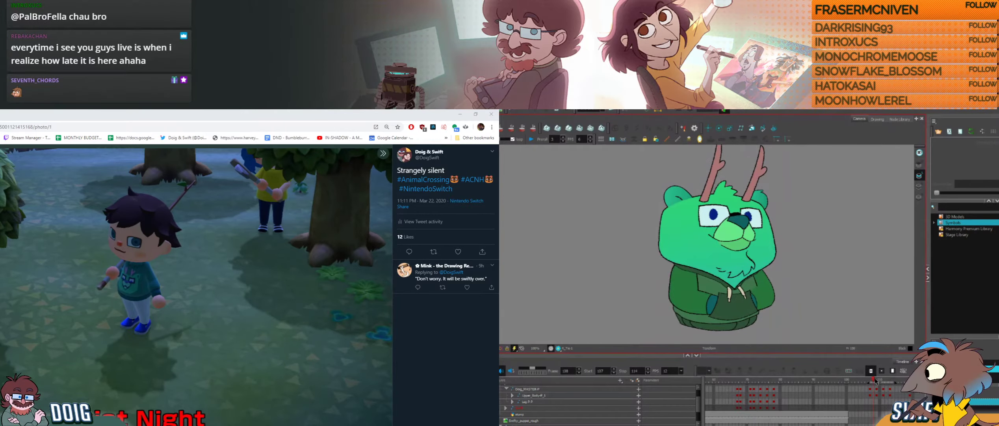
left_click_drag(876, 380, 894, 382)
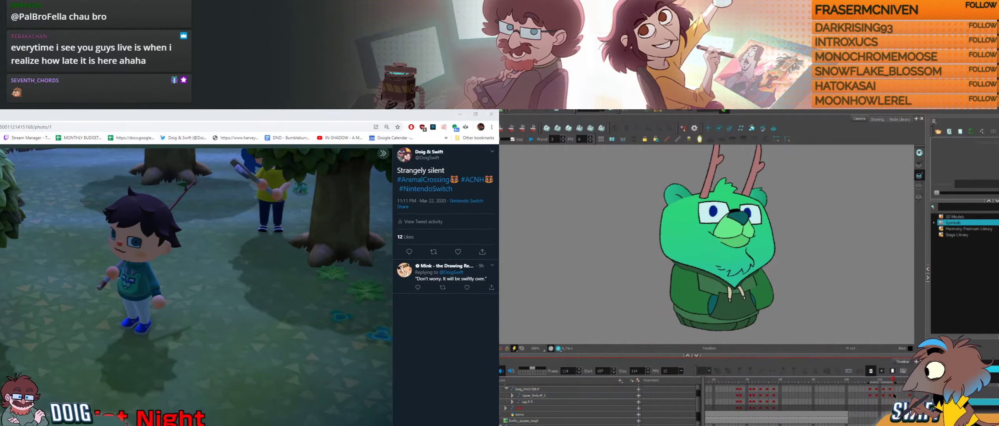
left_click(894, 395)
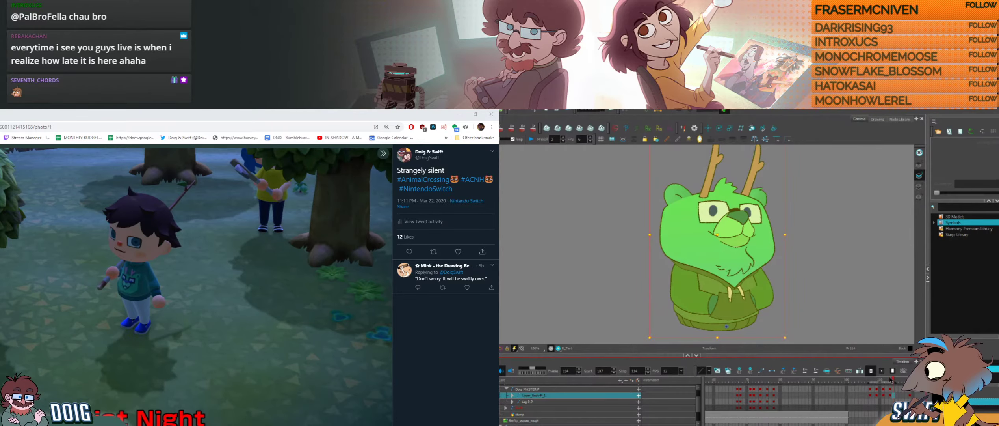
left_click_drag(893, 379, 888, 380)
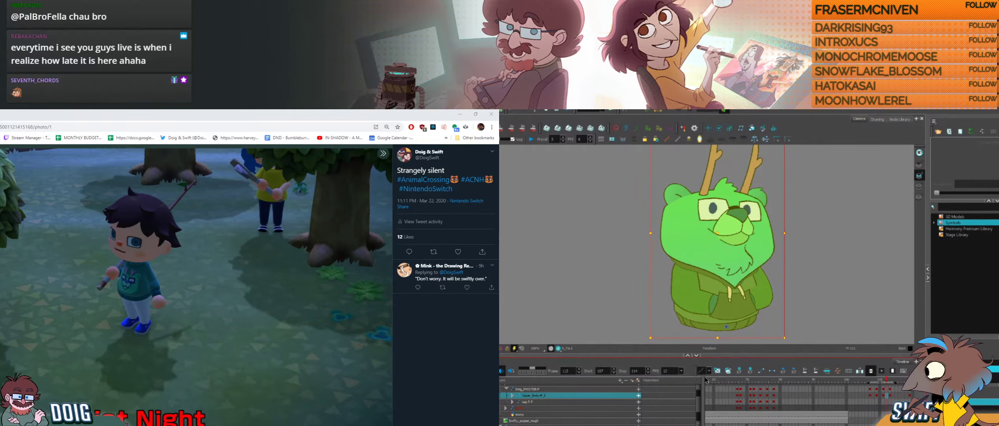
Step: Copy the master and upper-body pose at frame 107 onto the last keyframe of the range and play it back
left_click(870, 390)
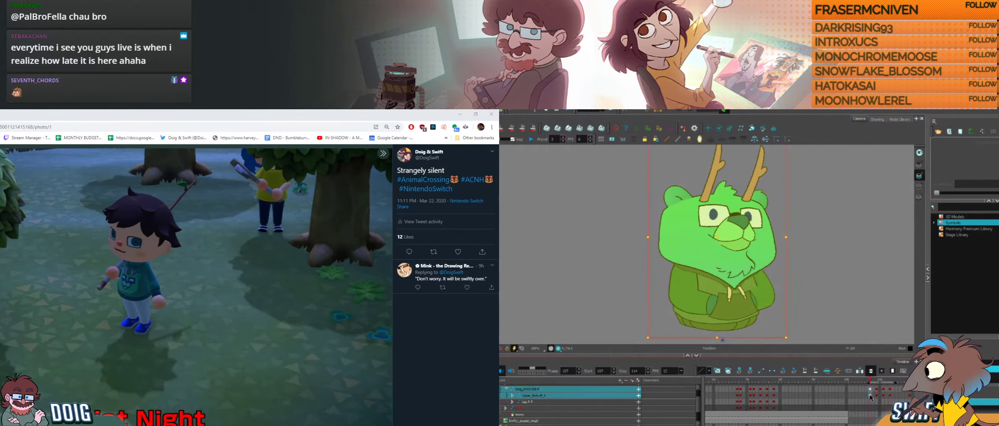
left_click(897, 394)
key("ctrl+v")
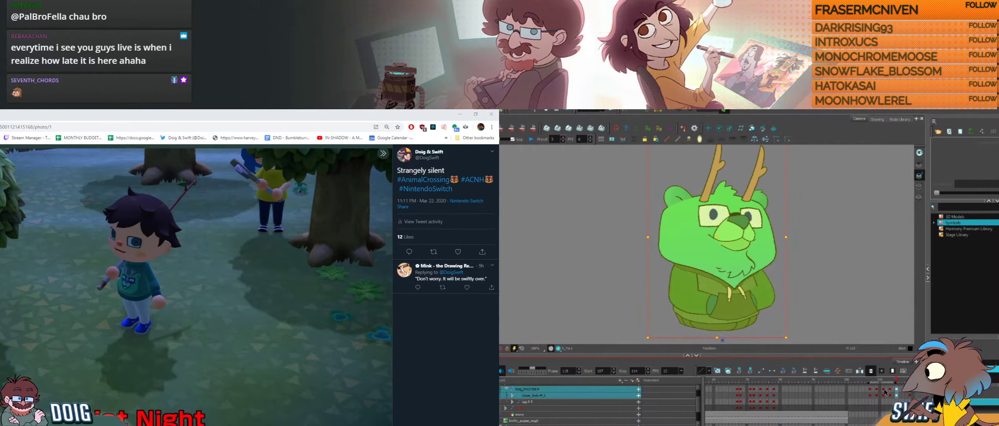
left_click(870, 389)
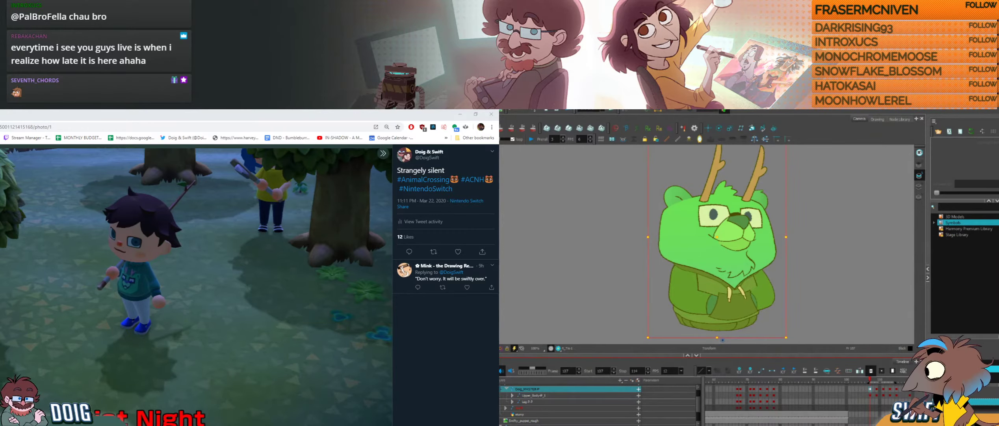
key("Return")
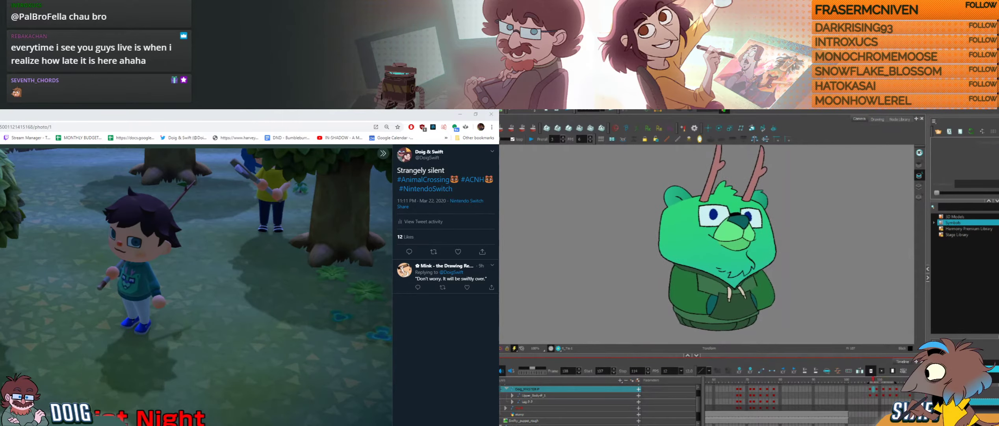
Step: Select the upper-body layer's late keyframes, play back the range, and minimize the browser showing the tweet
left_click(872, 394)
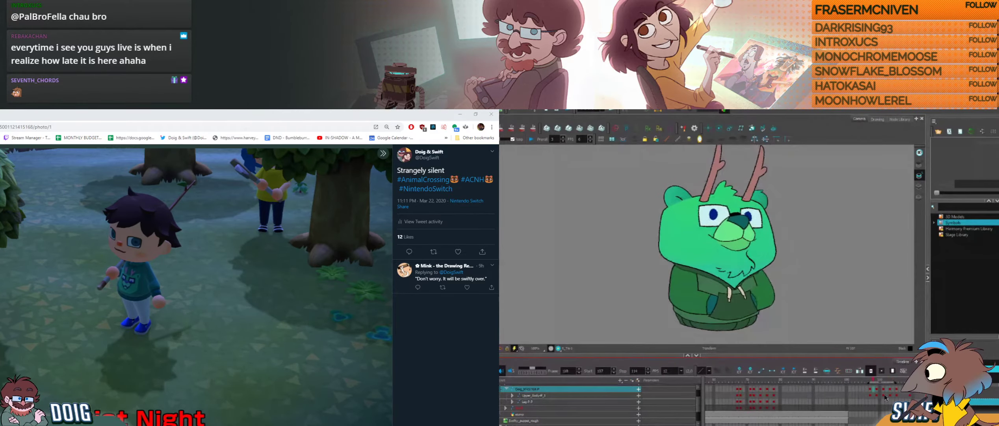
left_click(872, 395)
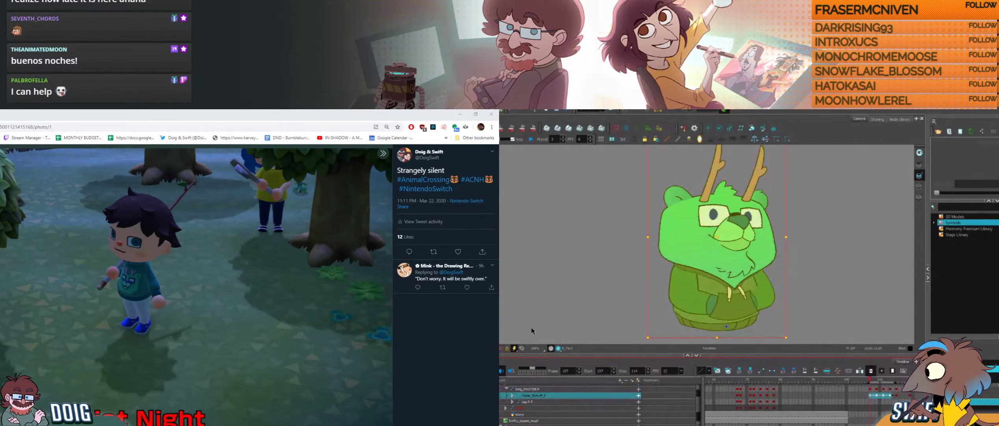
left_click(499, 371)
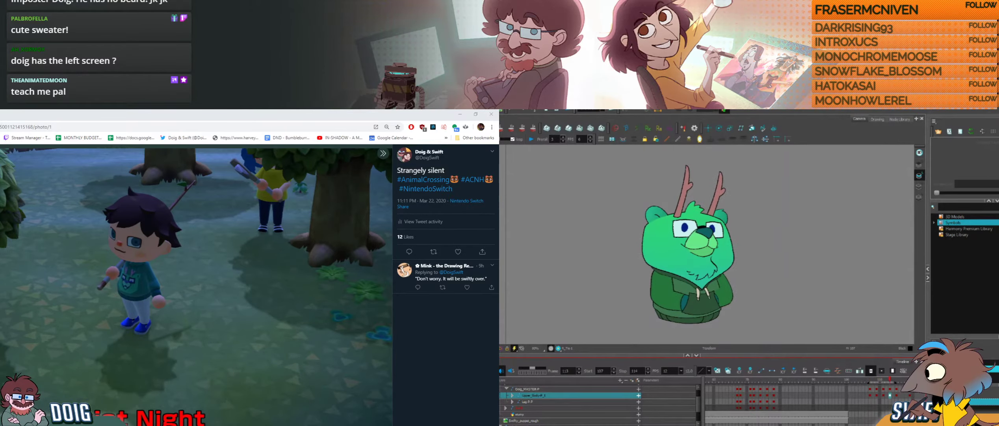
left_click(461, 114)
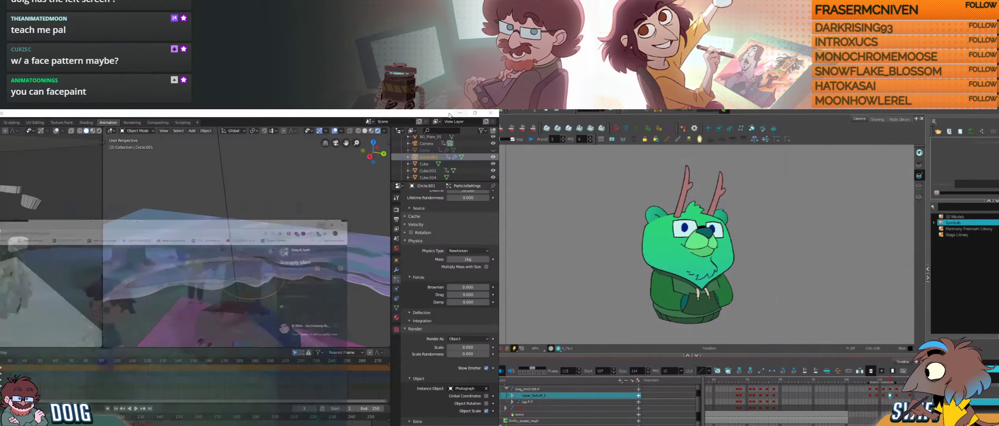
key("shift+Return")
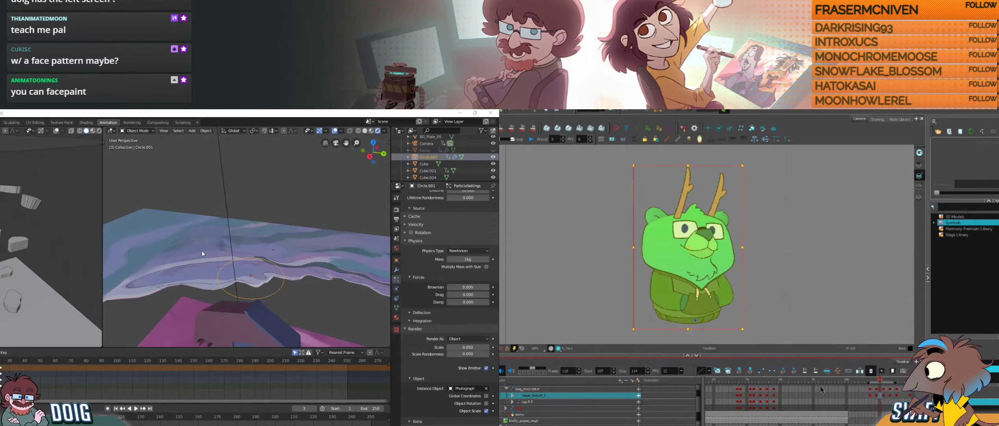
Step: Scrub the late frames, select the master layer at frame 111, and place its transform pivot on the bear's face
left_click(873, 381)
left_click_drag(870, 381, 885, 382)
left_click(884, 389)
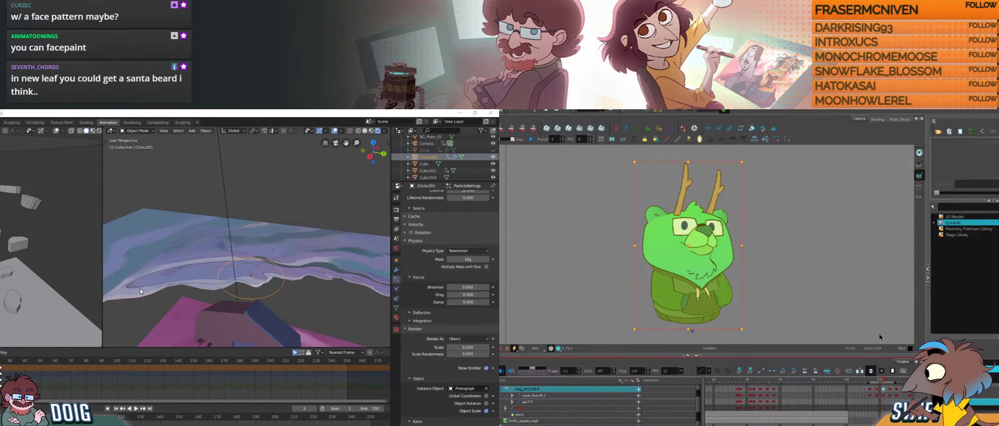
scroll(883, 396, "up", 1)
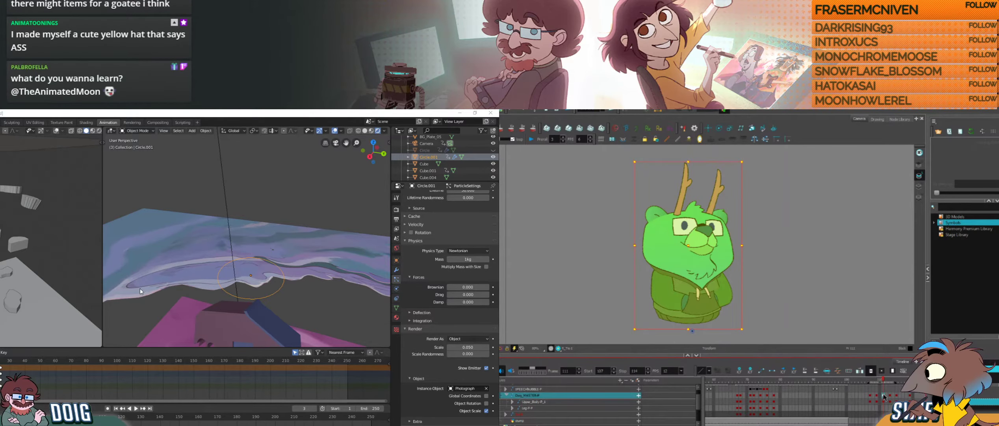
left_click(691, 245)
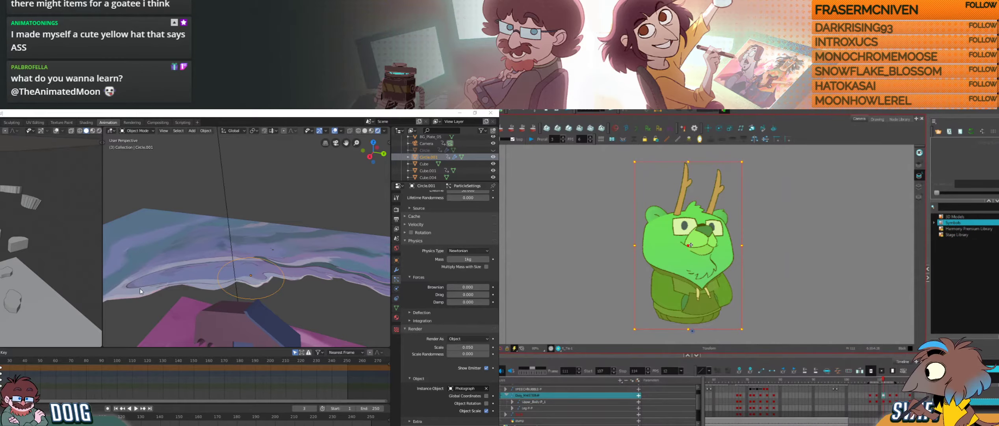
Step: Compare the master layer's poses at frames 107 and 111 and play back the range between checks
left_click(870, 395)
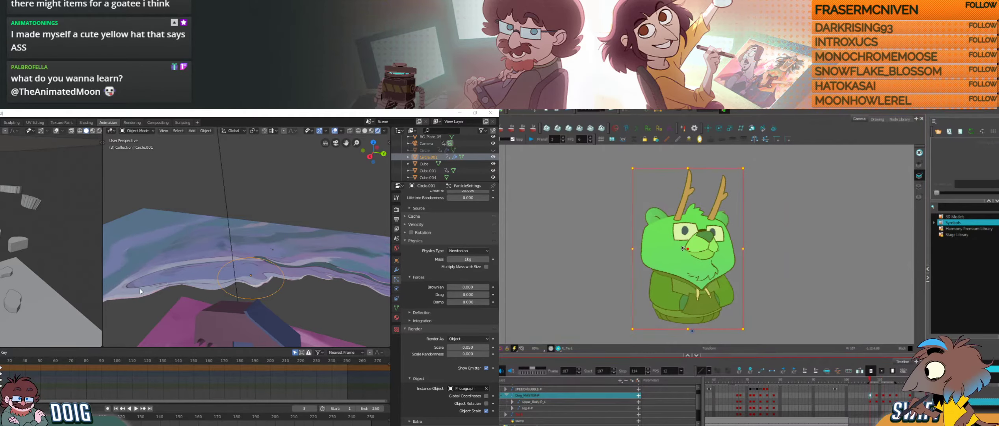
left_click(688, 249)
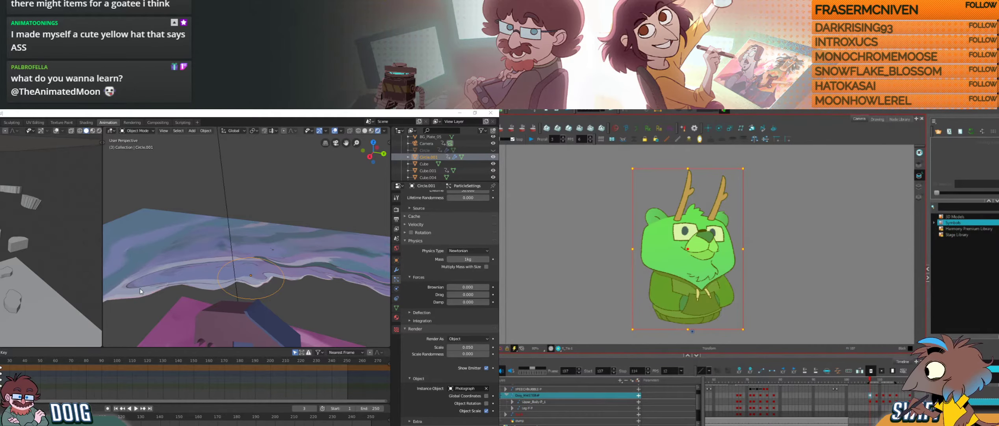
key("shift+Return")
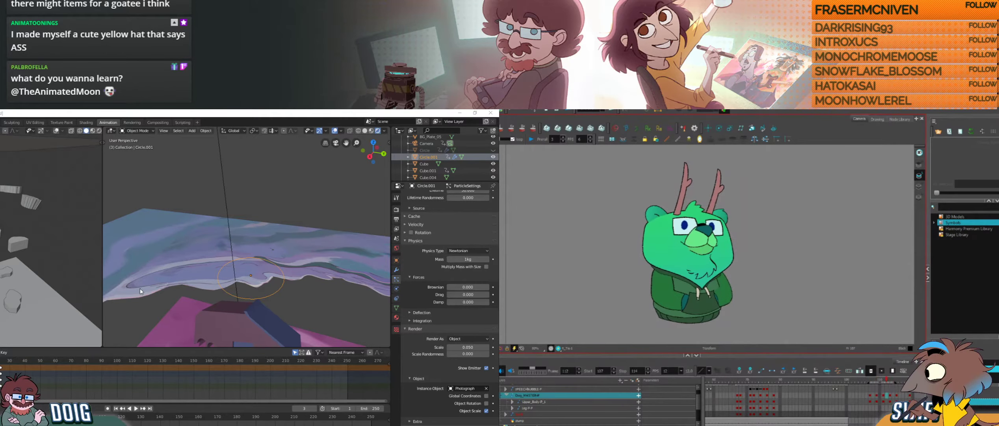
key("shift+Return")
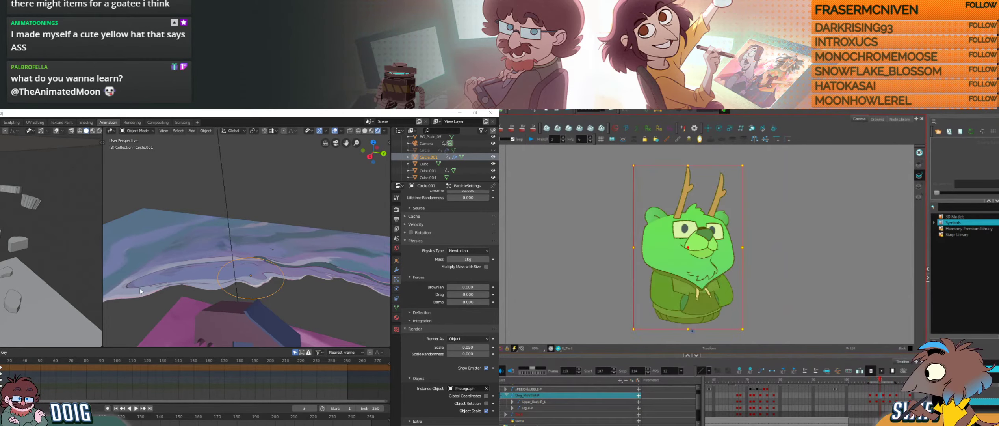
left_click(870, 395)
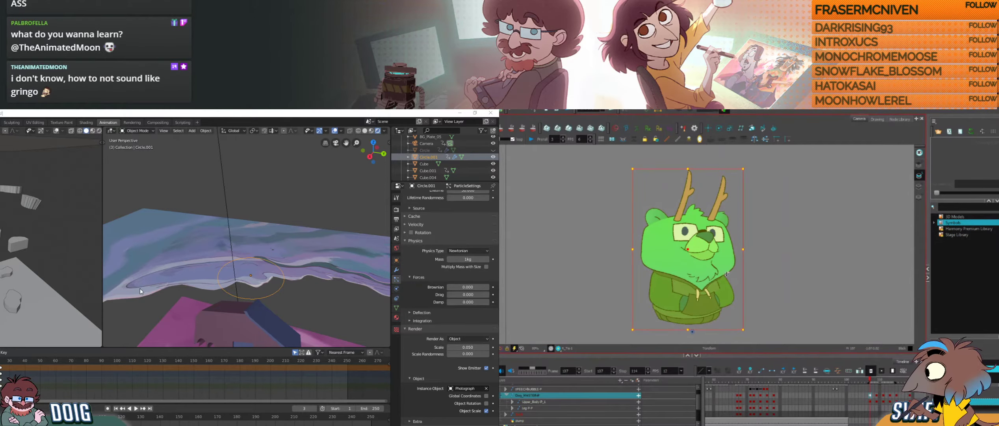
left_click(884, 396)
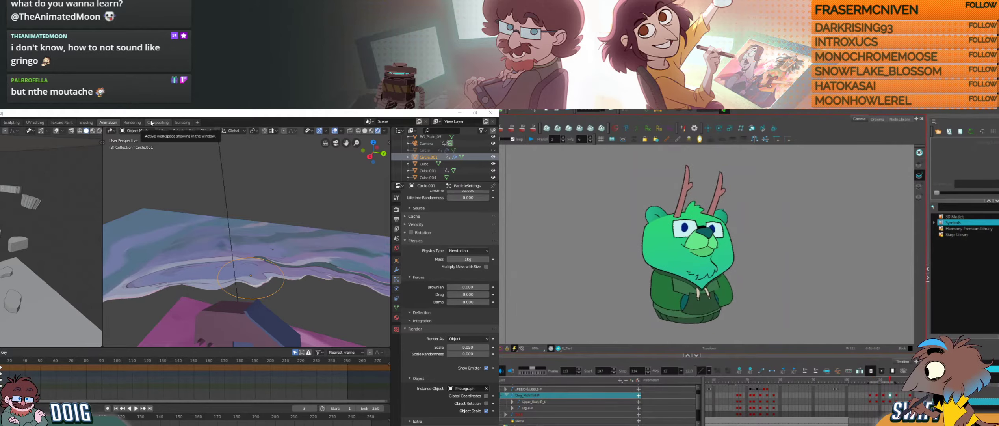
key("shift+Return")
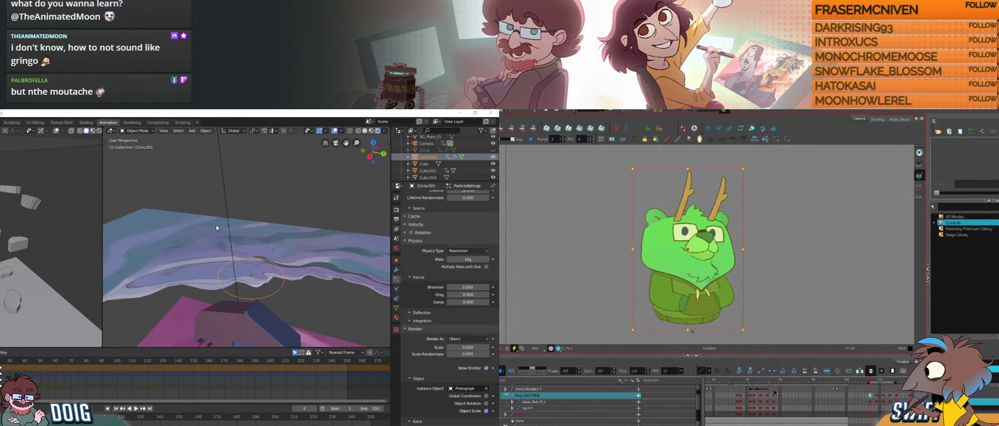
Step: In Blender, deselect the circle, orbit around the blue shape on the pink plane, and step back to frame 0
left_click(215, 197)
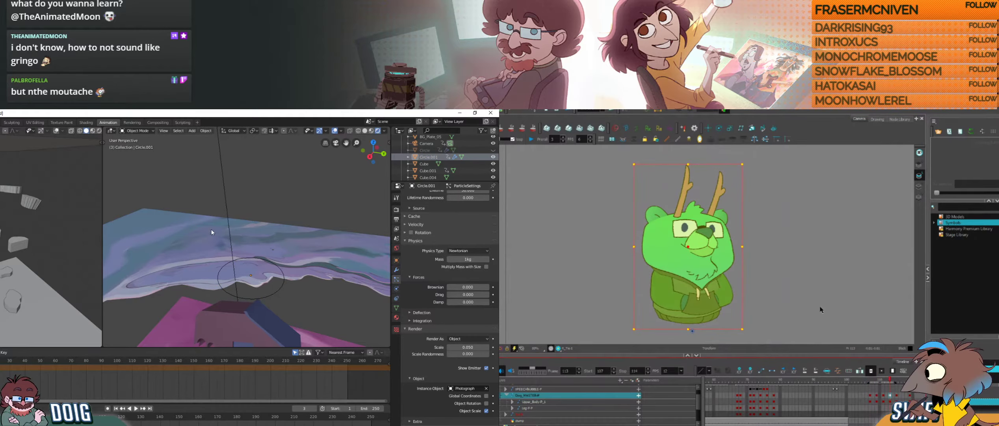
middle_click_drag(213, 235, 244, 282)
scroll(244, 281, "down", 4)
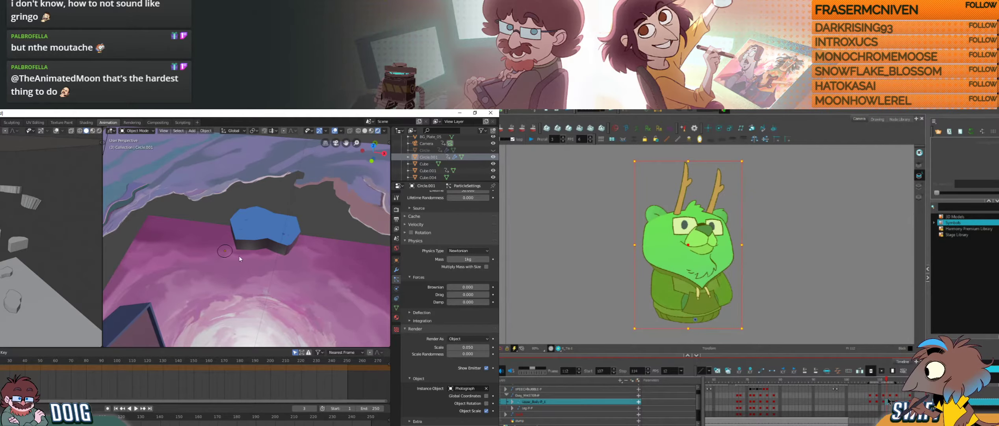
middle_click_drag(219, 268, 221, 233)
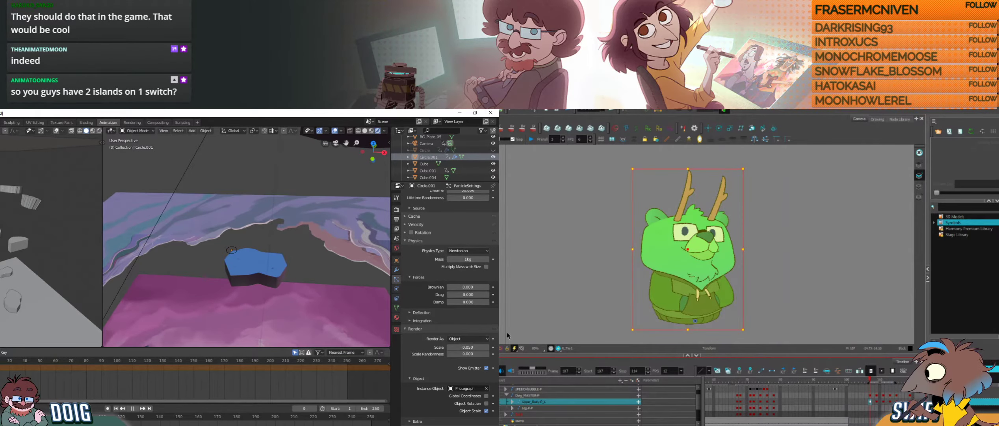
key("Left")
key("Left")
key("Left")
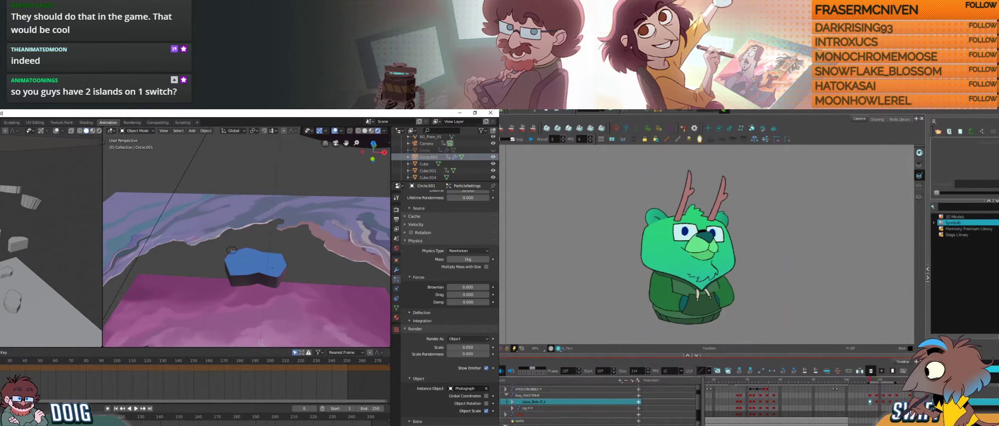
Step: In Harmony, play back the range, expand the upper-body layer, and select the muzzle peg inside the head
key("shift+Return")
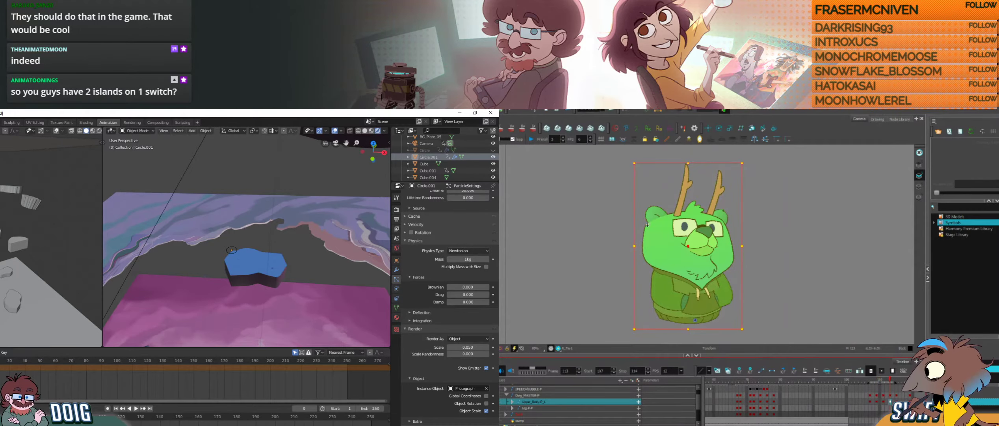
left_click(620, 322)
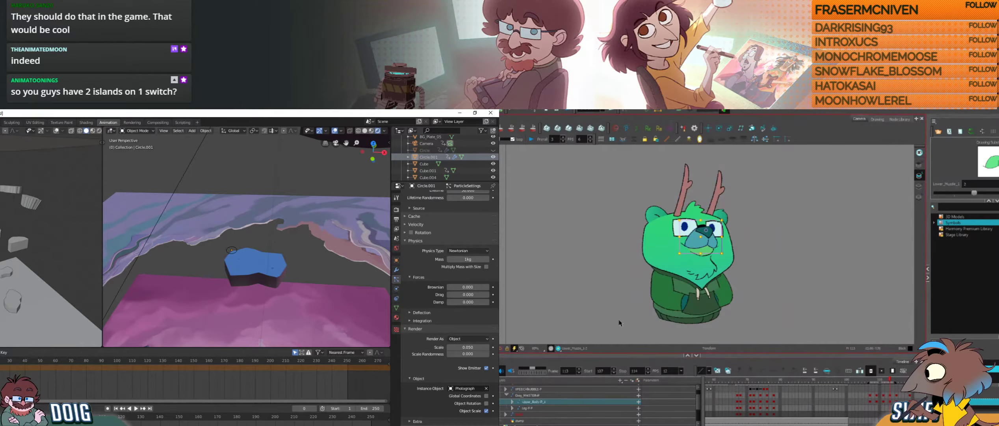
left_click(531, 400)
left_click(513, 401)
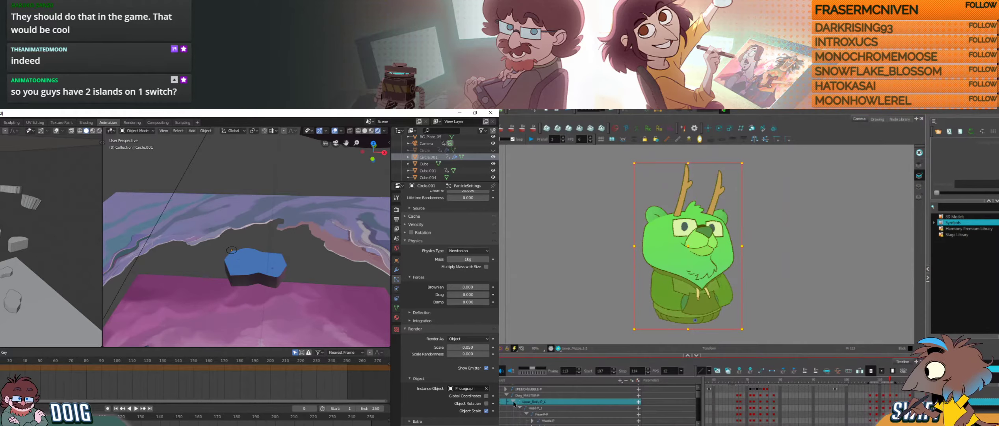
left_click(541, 413)
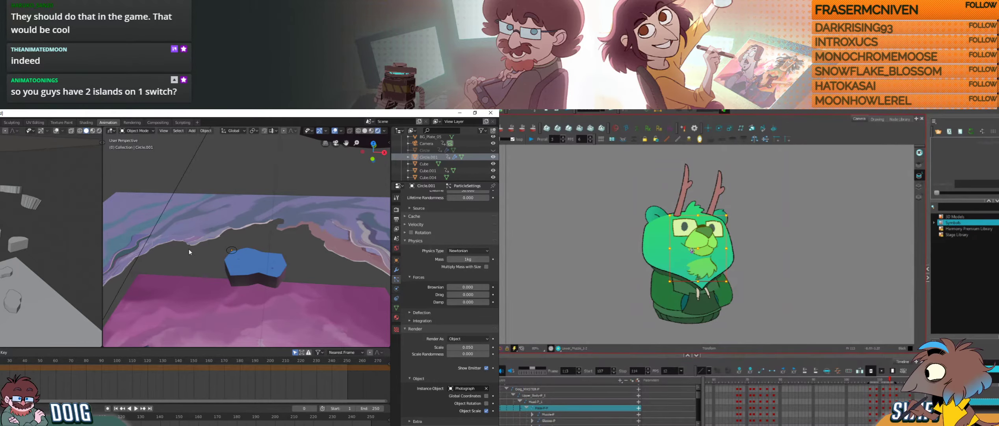
left_click_drag(727, 231, 727, 229)
key("Escape")
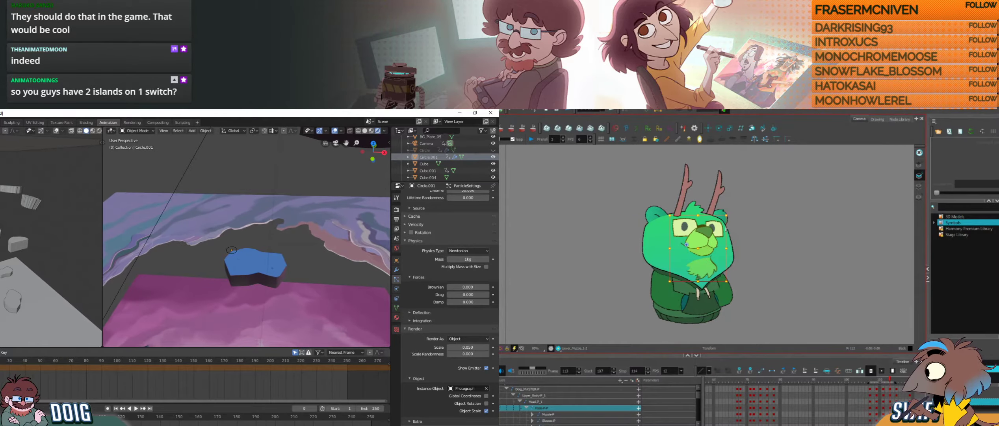
left_click(554, 413)
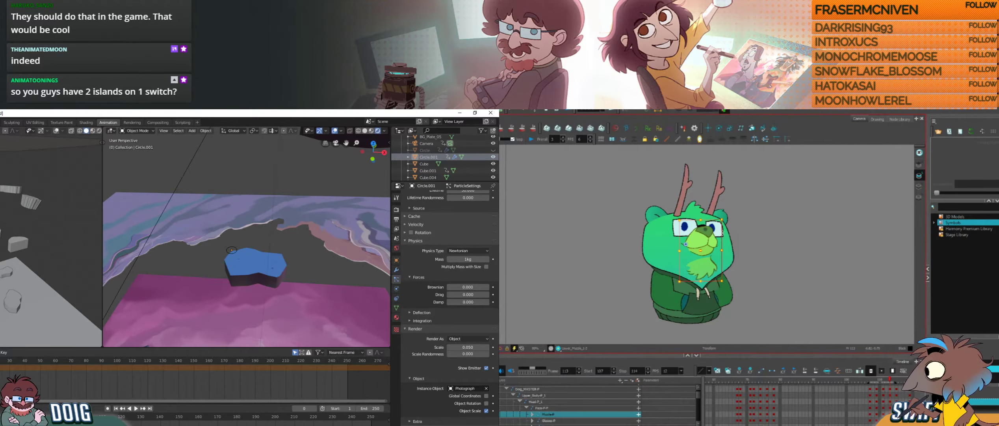
Step: Play back the late frames repeatedly to check the muzzle movement, and select the face drawing at frame 107
key("shift+Return")
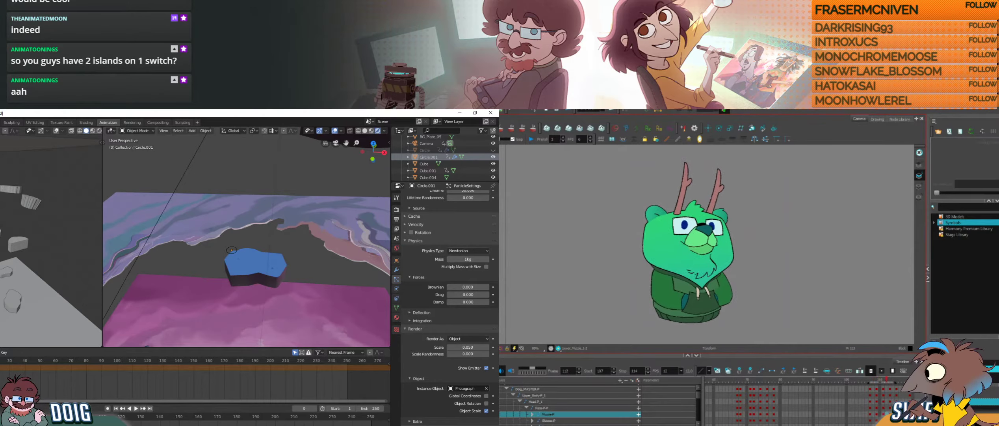
key("shift+Return")
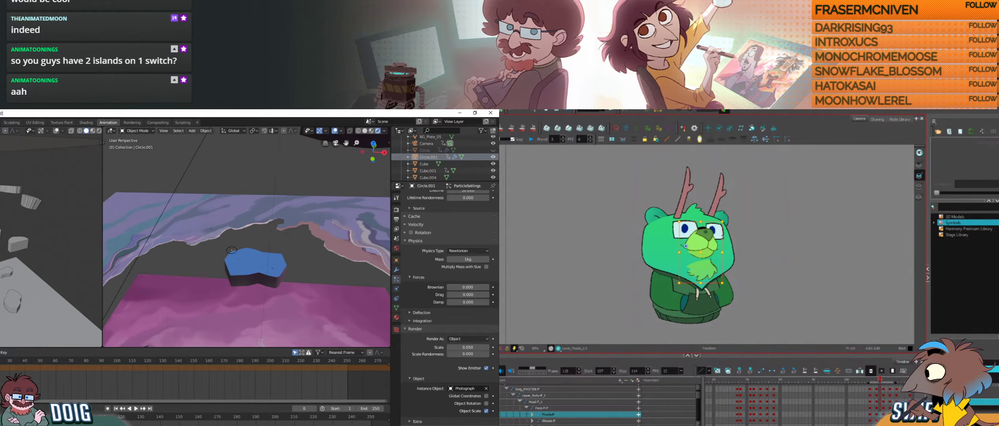
key("shift+Return")
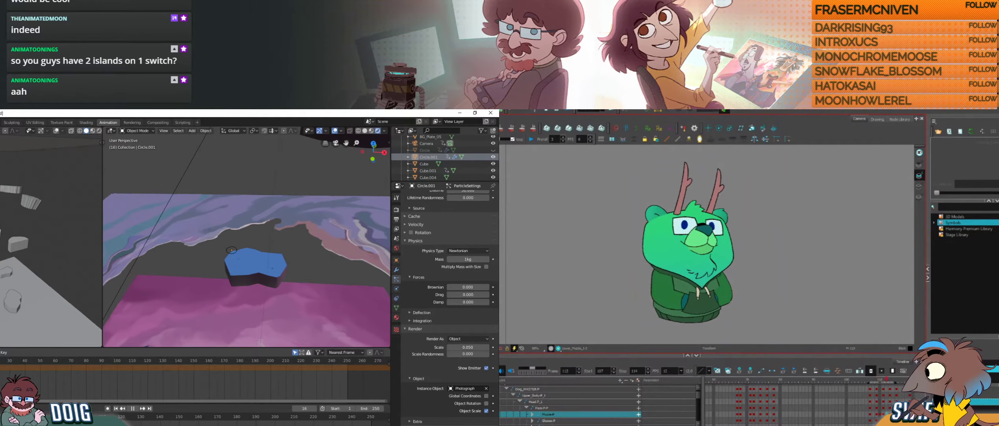
key("shift+Return")
left_click(877, 414)
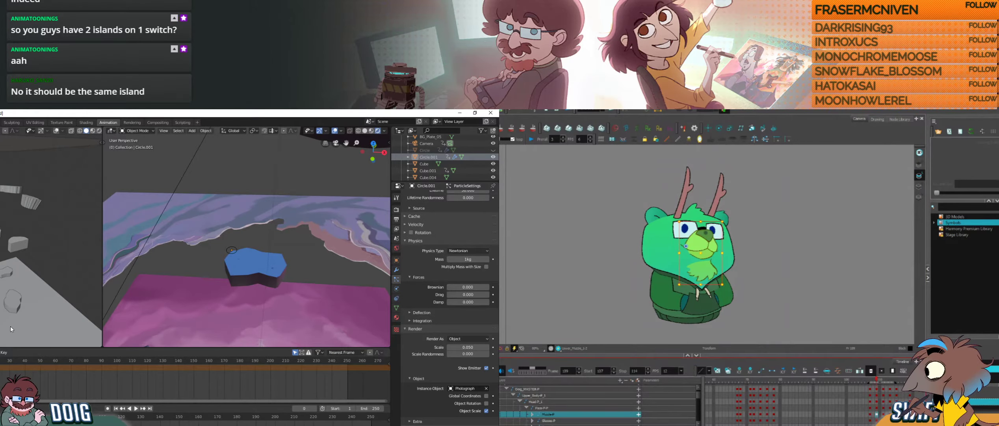
key("shift+Return")
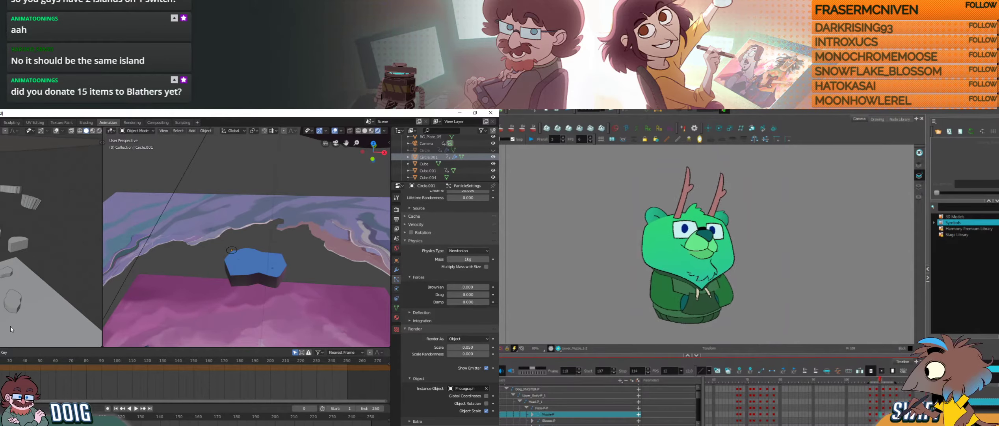
left_click(870, 414)
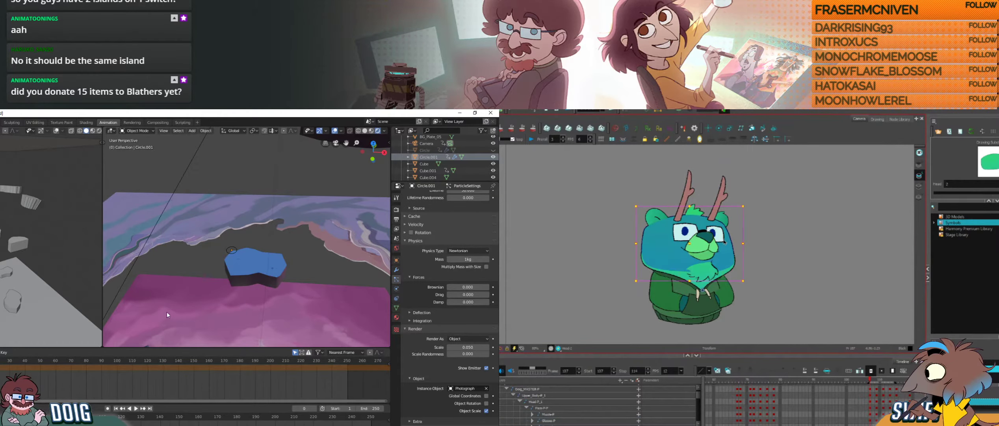
Step: Play back the late bear frames in Harmony, play the Blender scene, and scrub the Blender timeline back to frame 171
key("space")
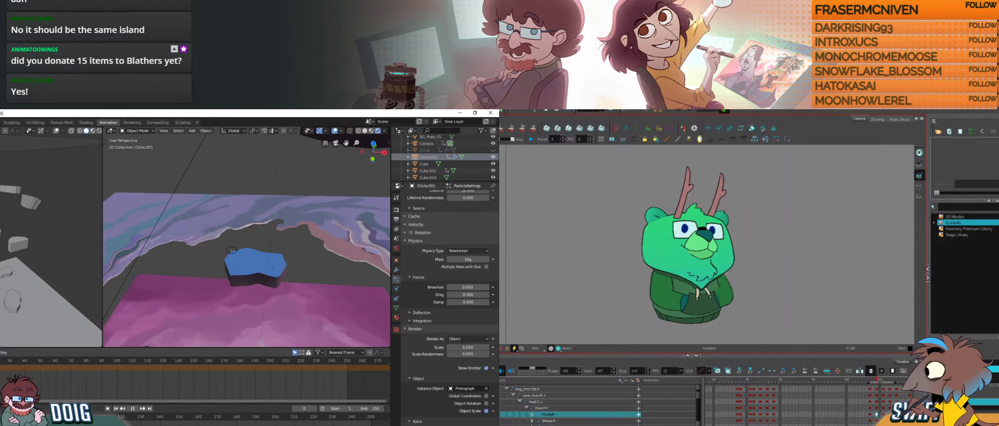
key("Escape")
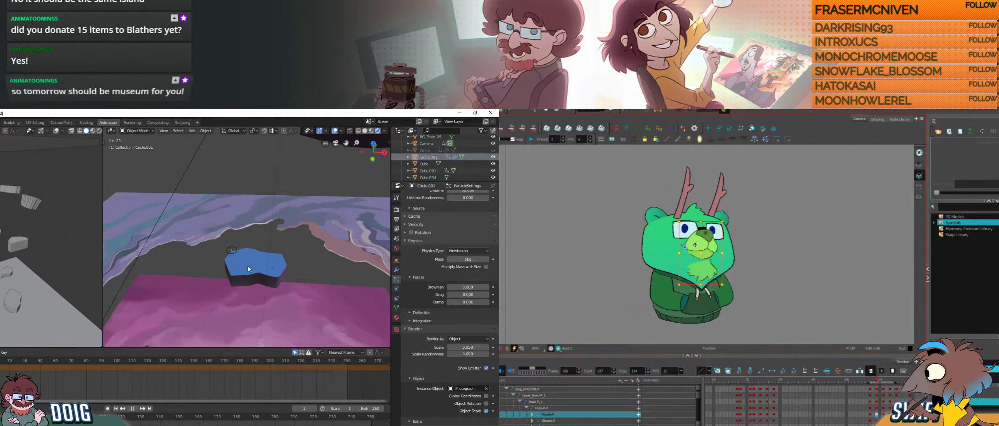
key("space")
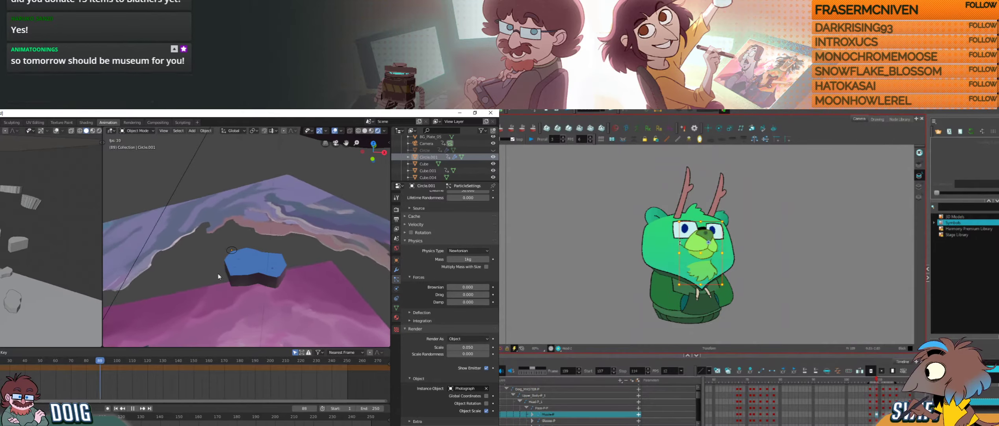
key("space")
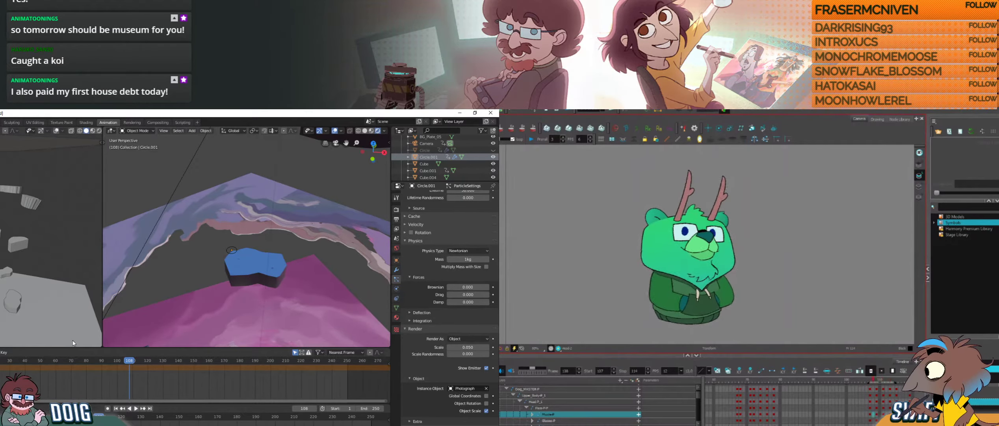
key("shift+Left")
key("space")
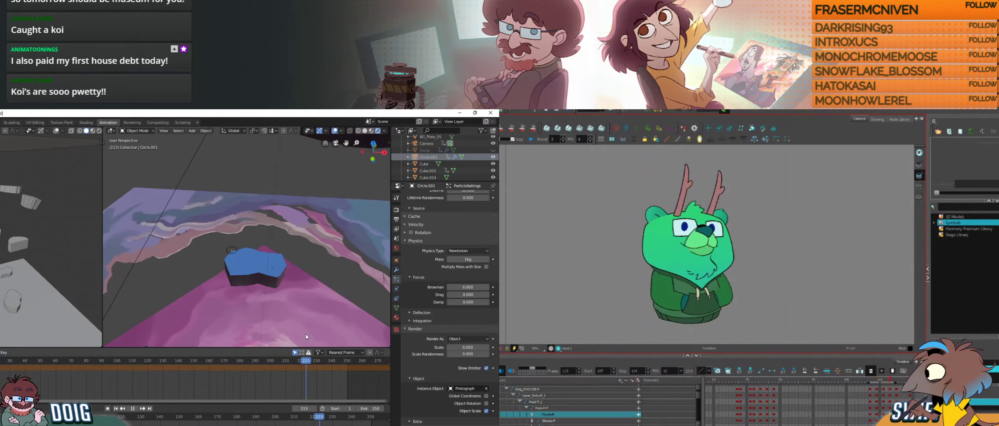
left_click_drag(296, 336, 225, 328)
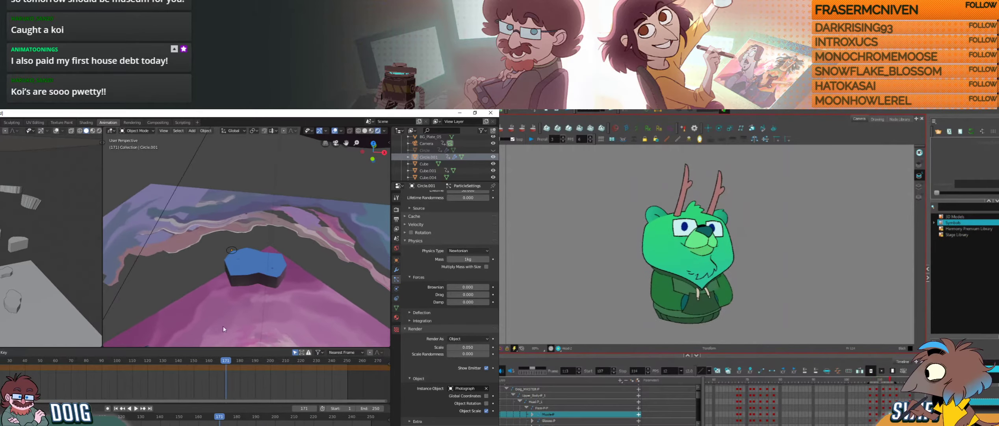
Step: Replay the Blender scene from frame 0 while viewing the island surroundings, and select the upper-body layer's late frames in Harmony
middle_click_drag(226, 284, 227, 220)
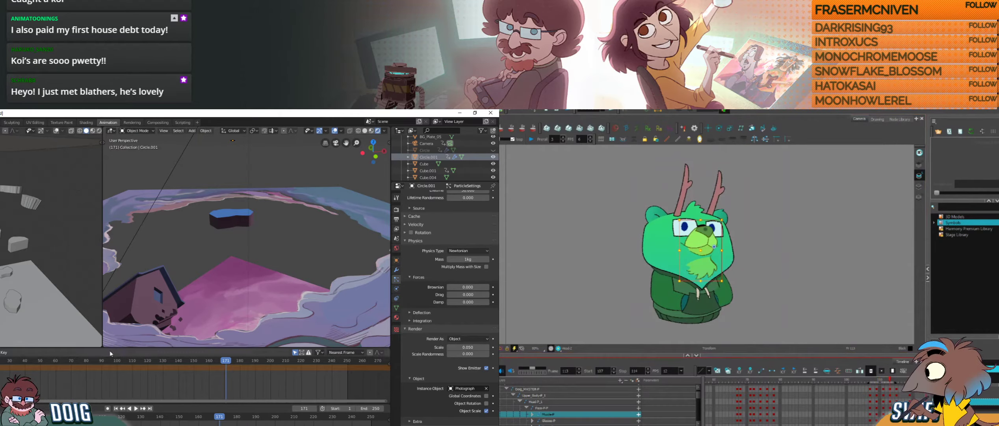
left_click_drag(1, 362, 0, 362)
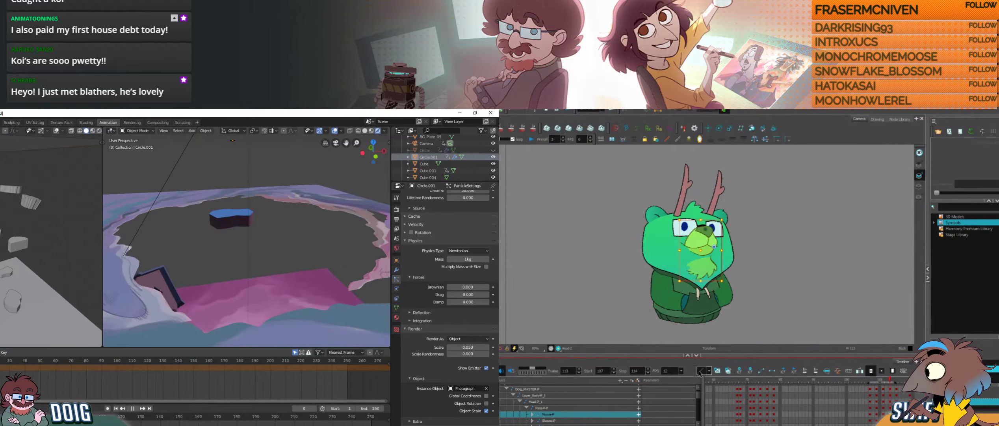
middle_click_drag(198, 243, 263, 237)
key("space")
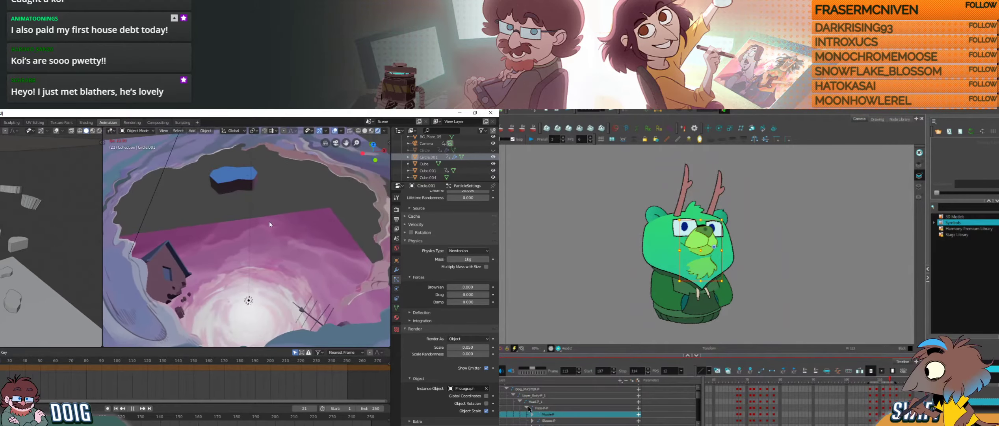
left_click(534, 396)
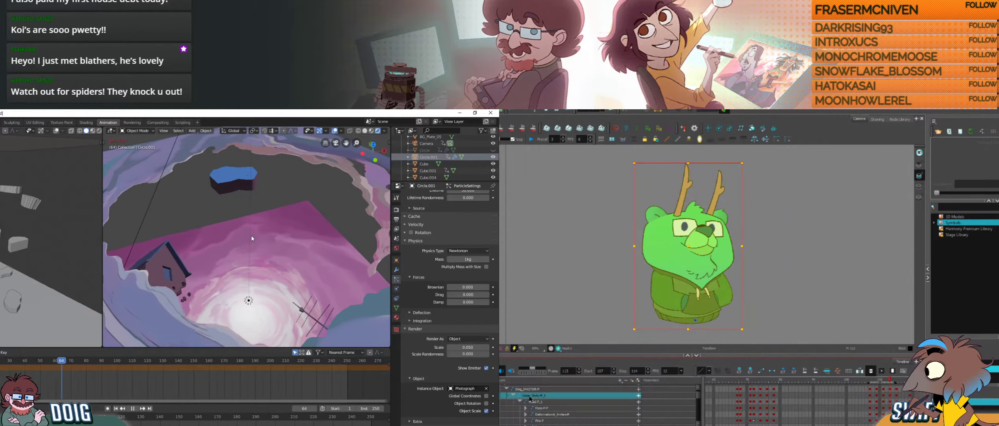
mouse_move(248, 229)
middle_mouse_down()
mouse_move(268, 220)
mouse_move(249, 240)
middle_mouse_up()
key("space")
left_click(894, 395)
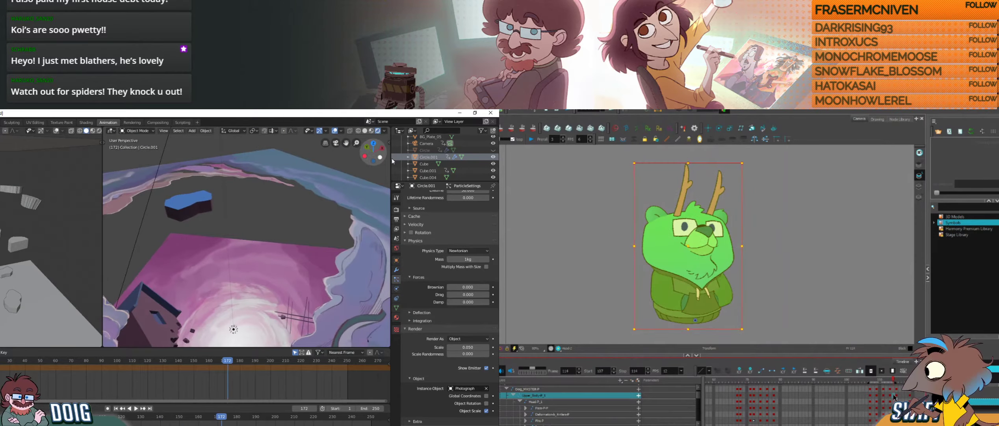
Step: In Blender, hide Circle.001, show the Circle object, and play the scene from frame 0 to view the floating islands
left_click(494, 158)
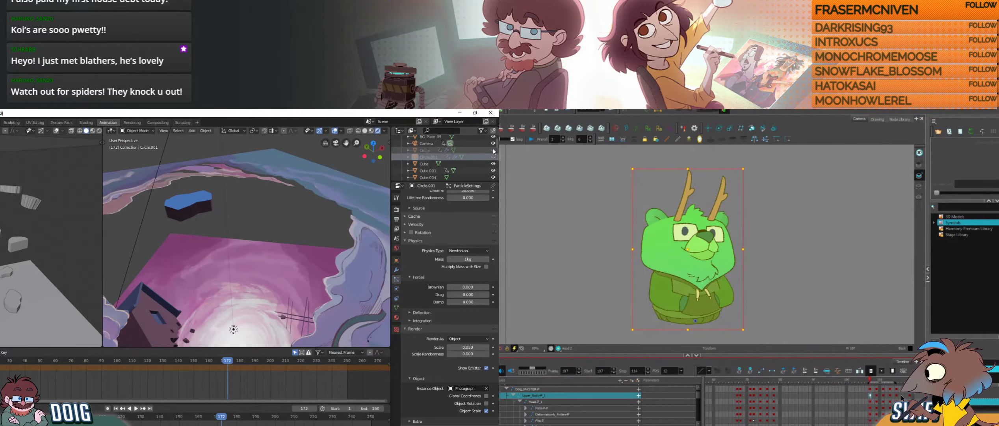
left_click(493, 150)
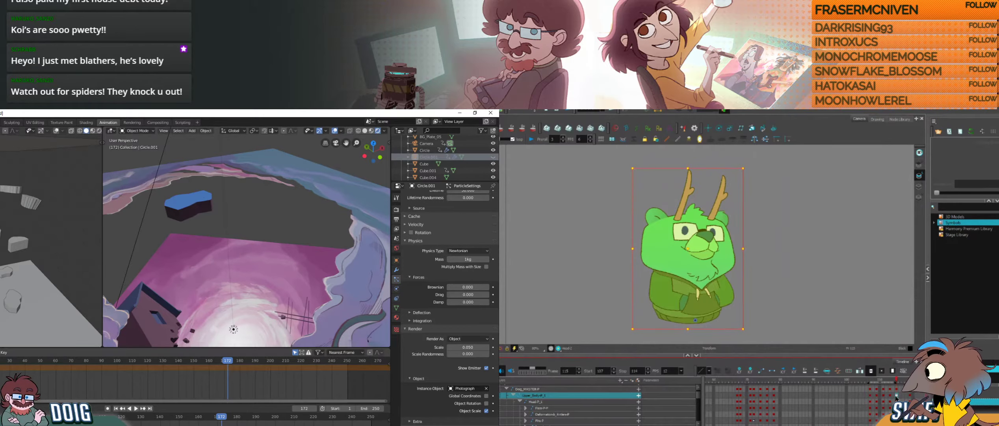
left_click(0, 360)
left_click(895, 396)
key("space")
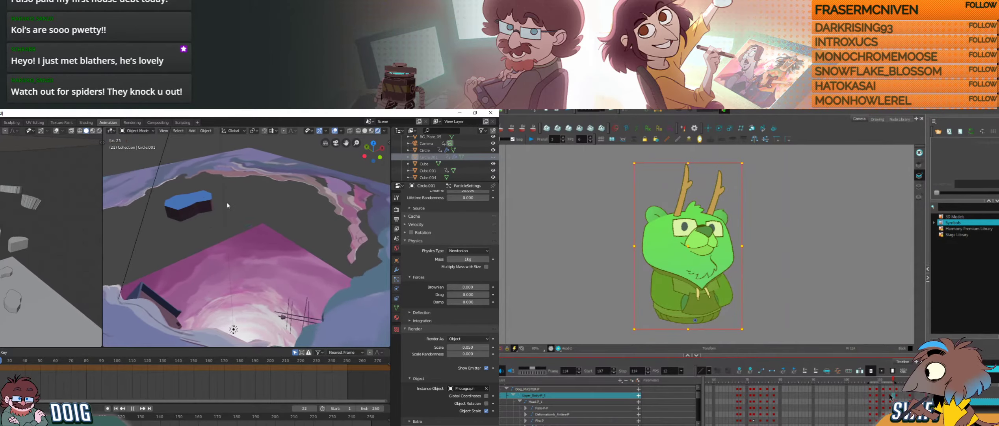
middle_click_drag(220, 269, 238, 257)
left_click(897, 396)
key("space")
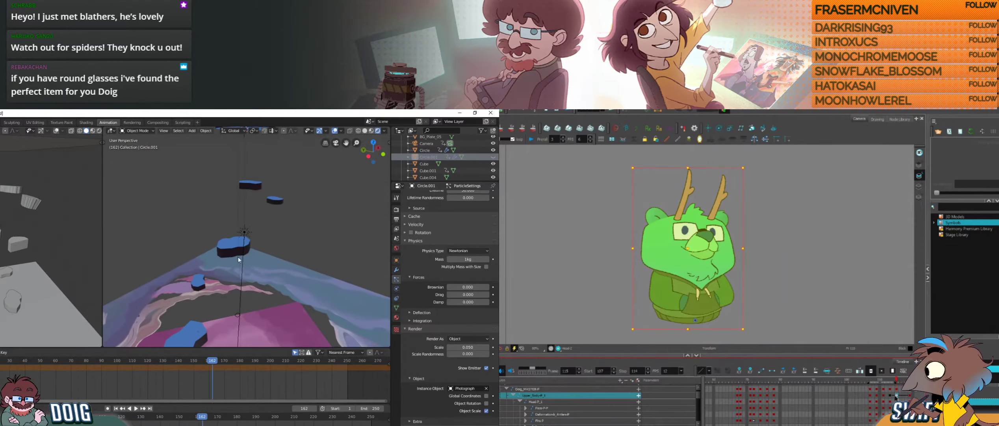
Step: Replay the Blender scene from the start and inspect the floating islands from different angles, stopping at frame 129
left_click(8, 363)
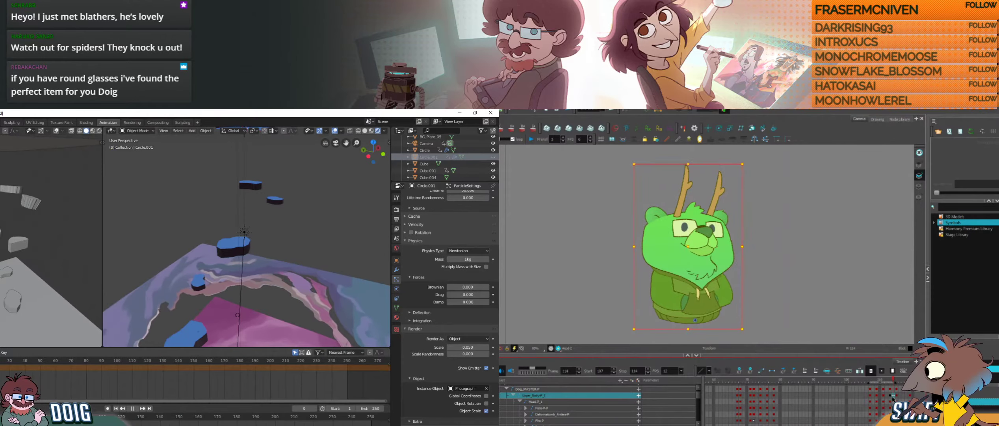
key("space")
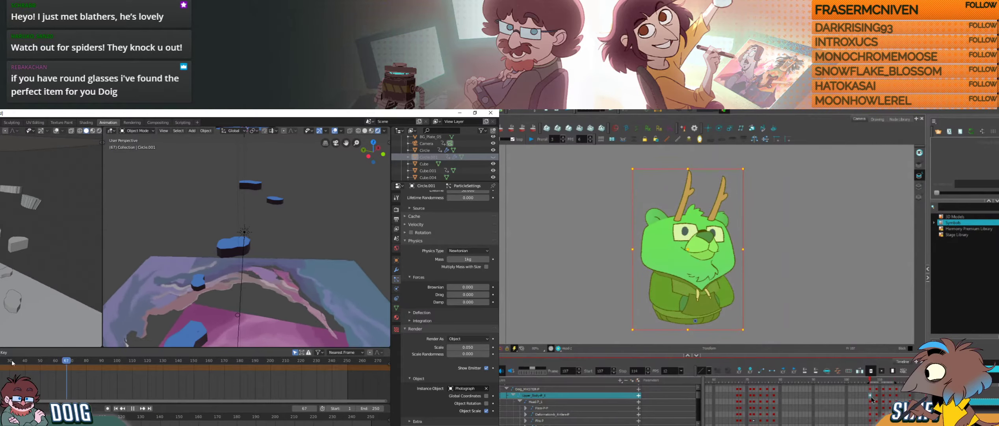
key("Escape")
middle_click_drag(152, 289, 339, 293)
key("space")
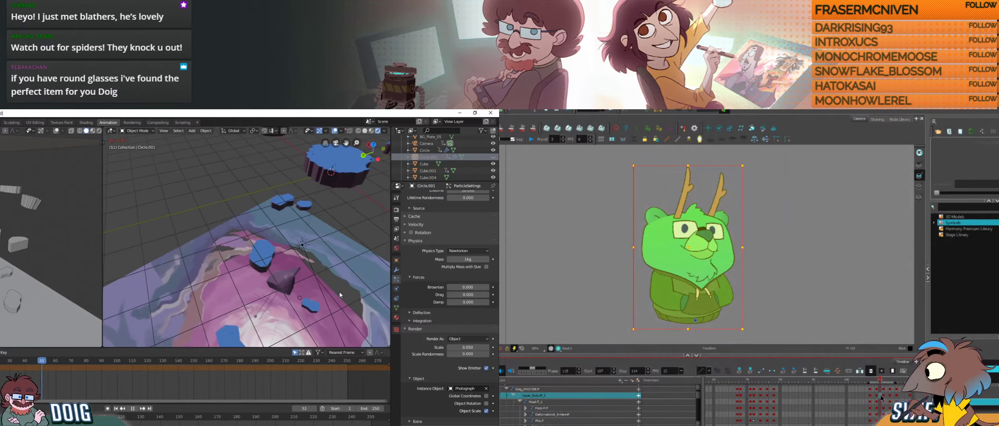
middle_click_drag(242, 260, 272, 247)
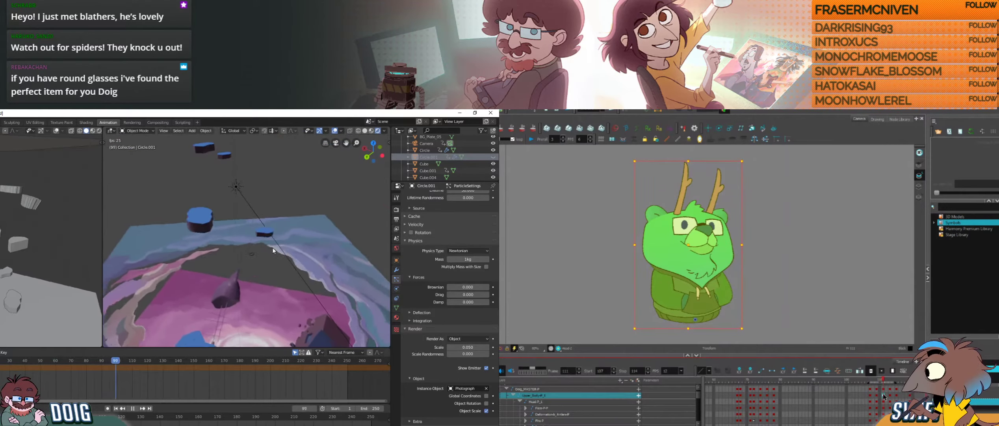
key("space")
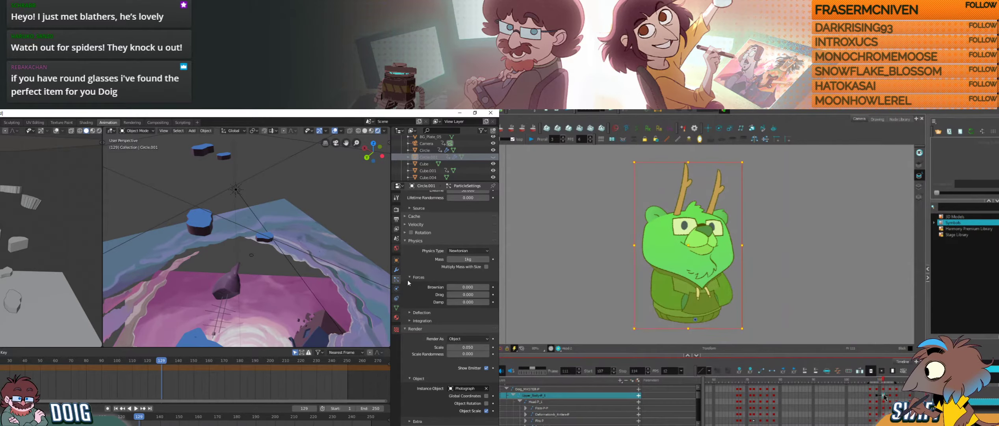
Step: Set the second force field type in Circle.001's particle settings to Wind
scroll(420, 318, "down", 8)
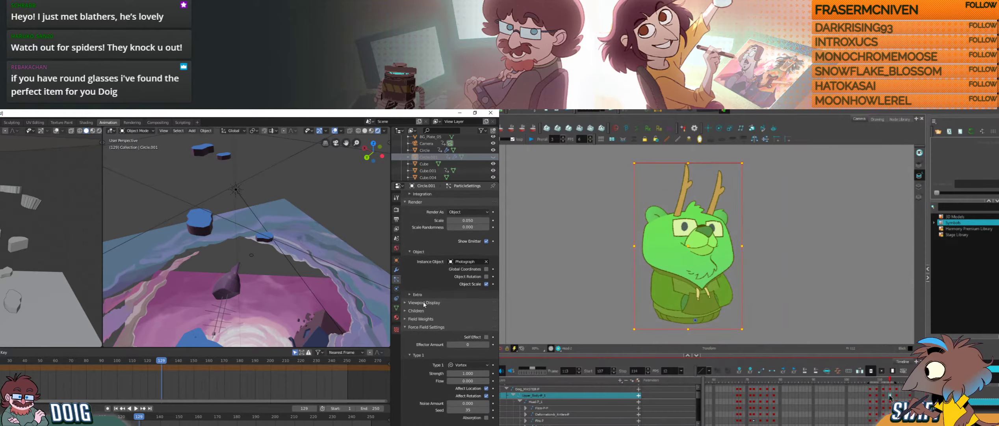
middle_click_drag(423, 301, 425, 237)
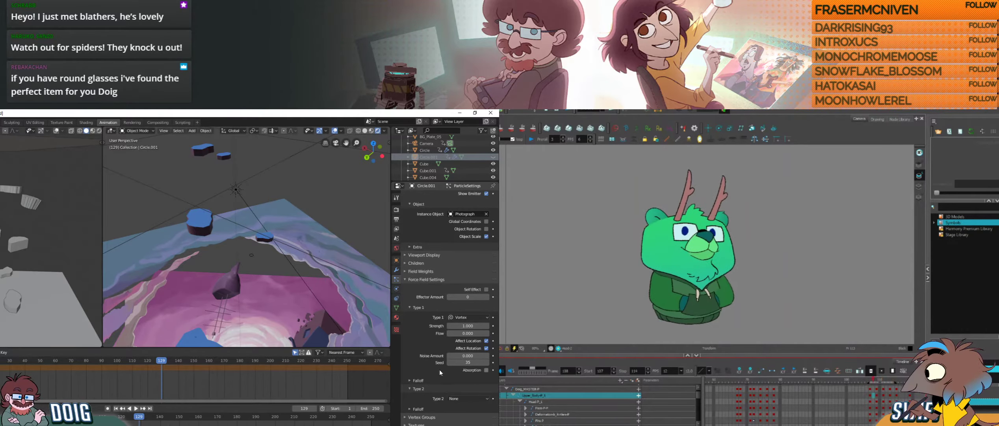
left_click(476, 397)
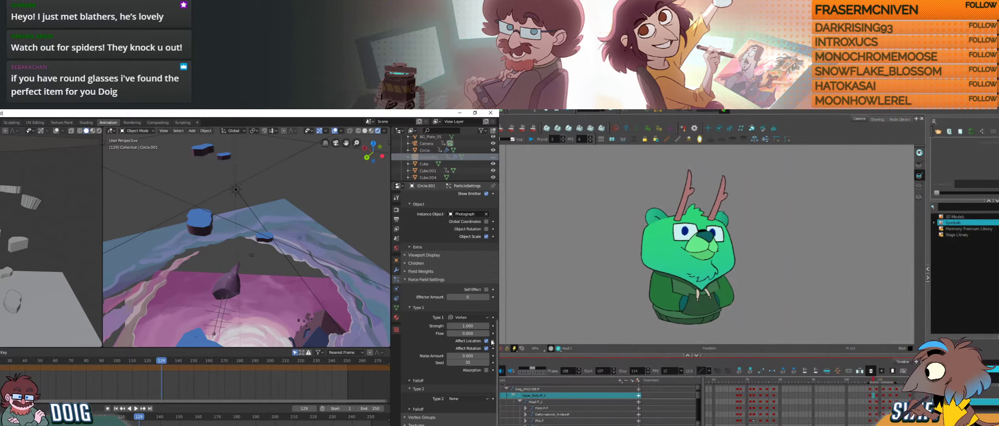
left_click(462, 398)
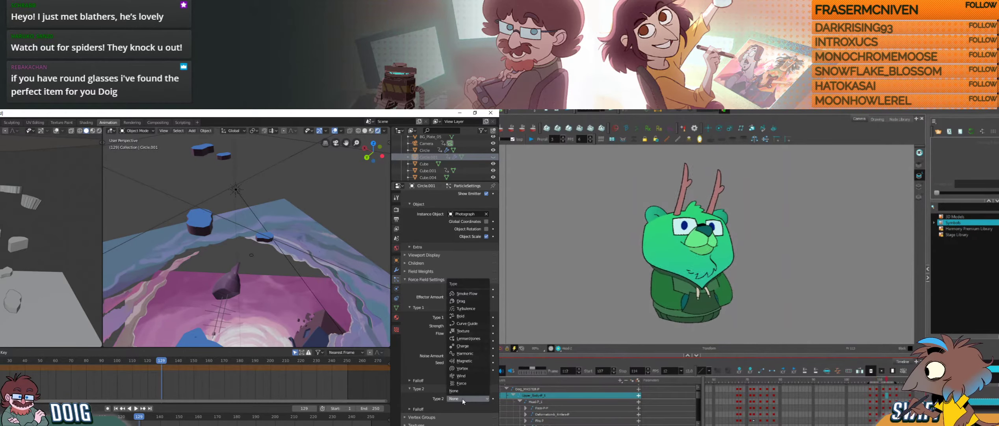
left_click(447, 377)
scroll(442, 379, "down", 3)
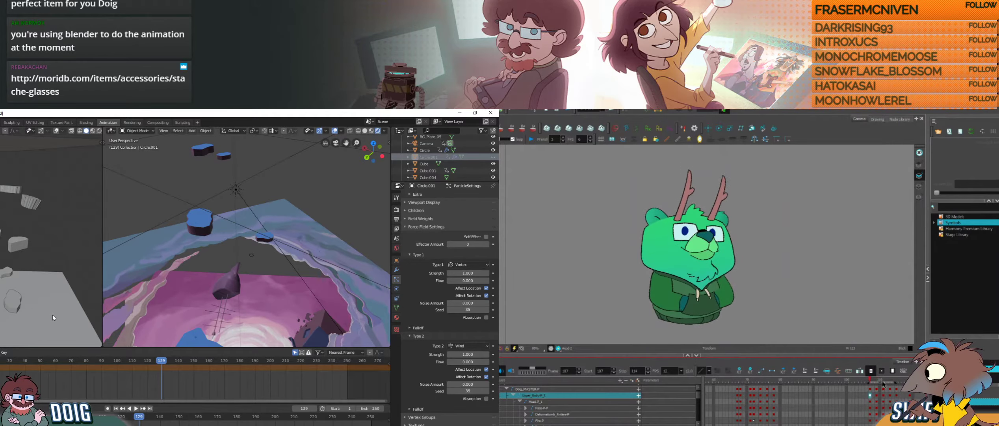
Step: In Harmony, replace the bear's lower muzzle drawing at frame 111 with a slightly open mouth and scrub the late frames
left_click(881, 381)
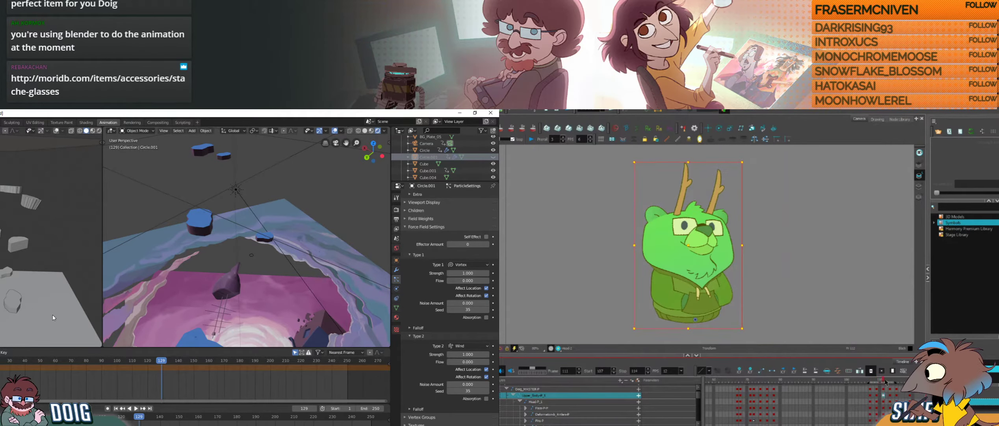
left_click(882, 380)
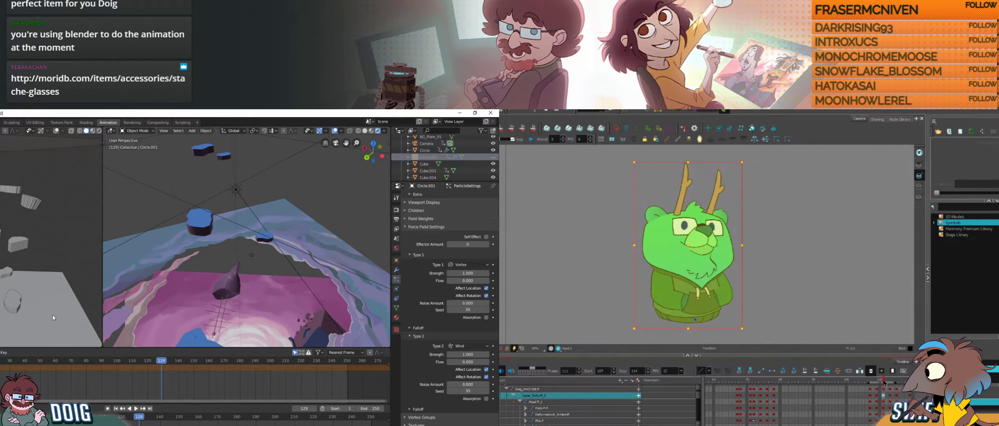
left_click(704, 248)
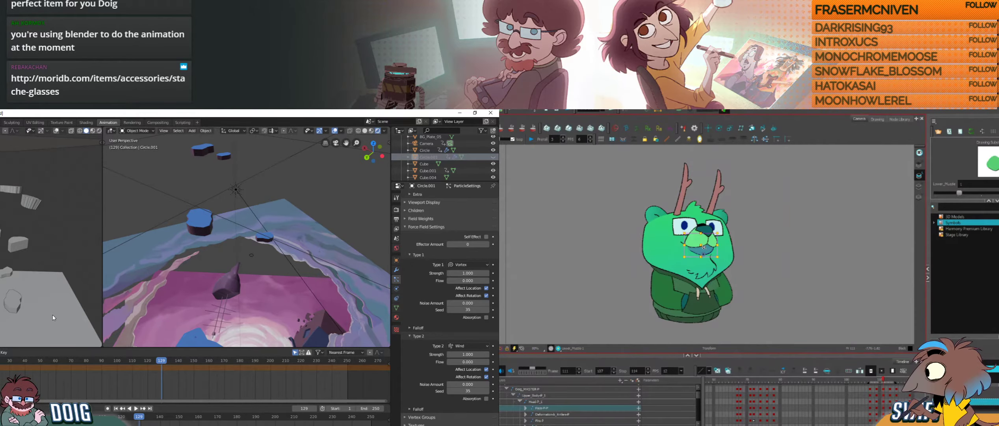
mouse_move(959, 193)
left_mouse_down()
mouse_move(997, 192)
mouse_move(936, 194)
mouse_move(978, 195)
left_mouse_up()
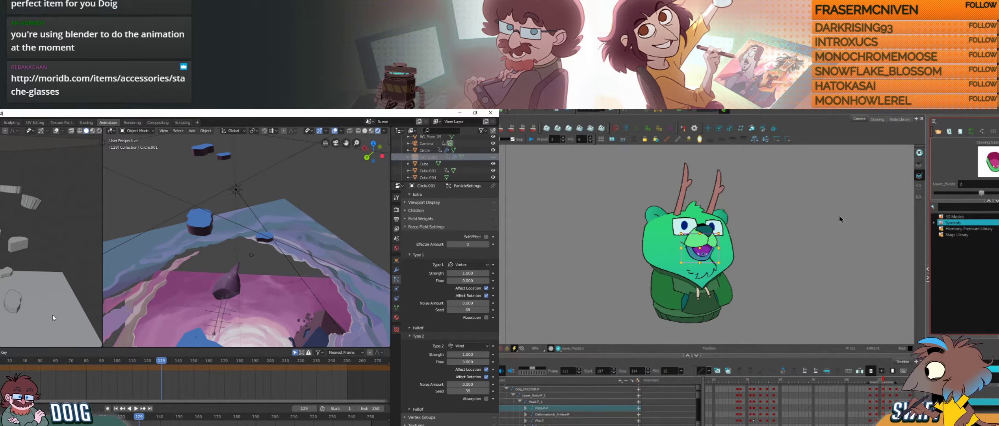
left_click(704, 250)
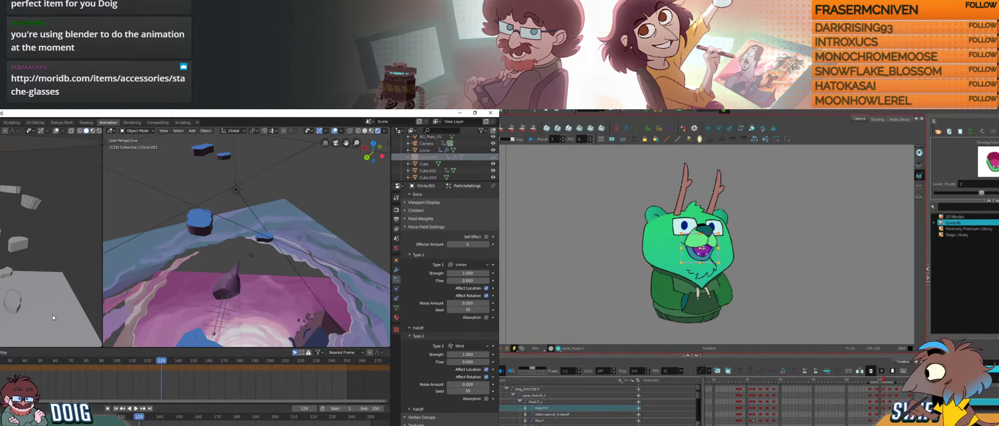
left_click_drag(724, 233, 704, 258)
left_click(773, 263)
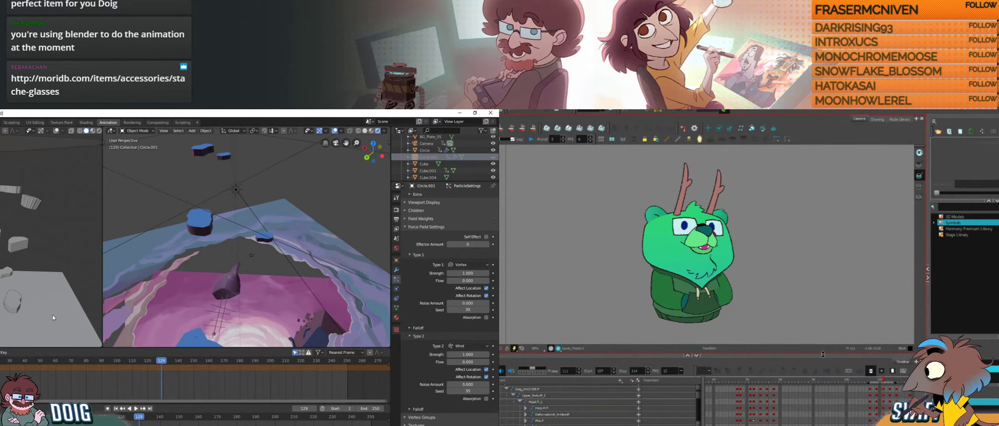
left_click_drag(873, 381, 893, 382)
Step: Swap the bear's lower muzzle drawings on the last frames up to 114 and play back the mouth animation
left_click(702, 252)
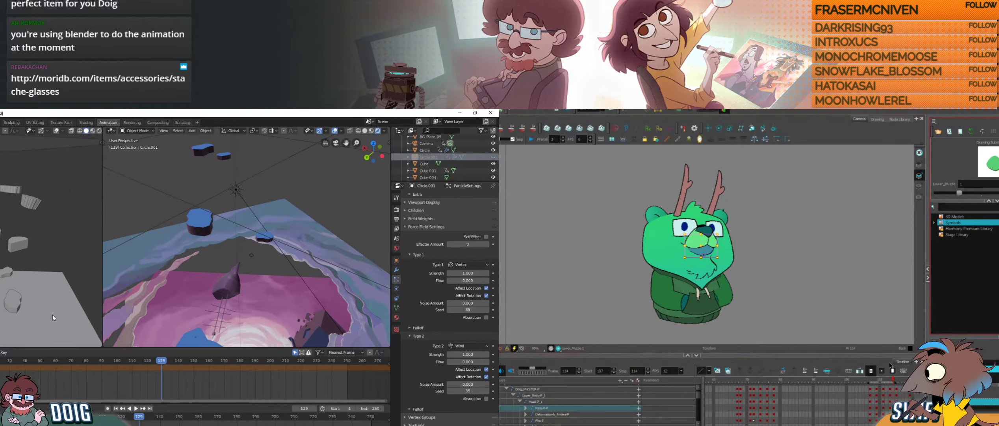
left_click_drag(894, 379, 882, 379)
key("[")
key("[")
left_click_drag(887, 378, 890, 378)
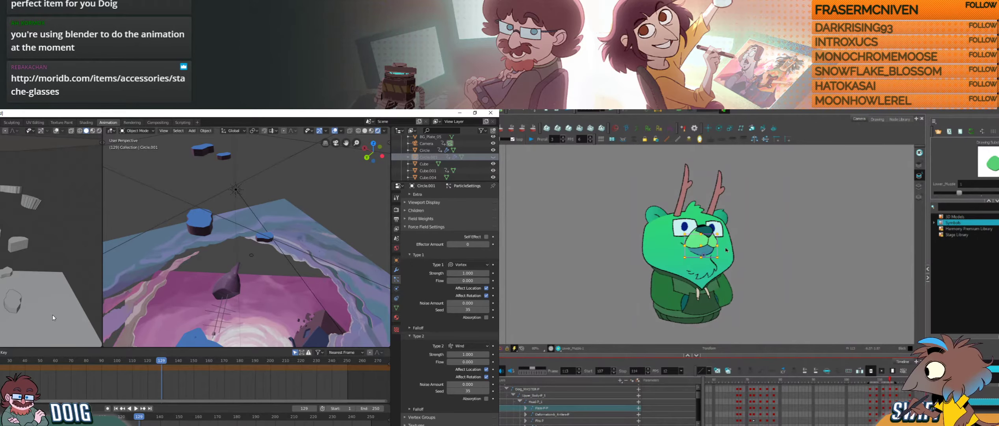
key("]")
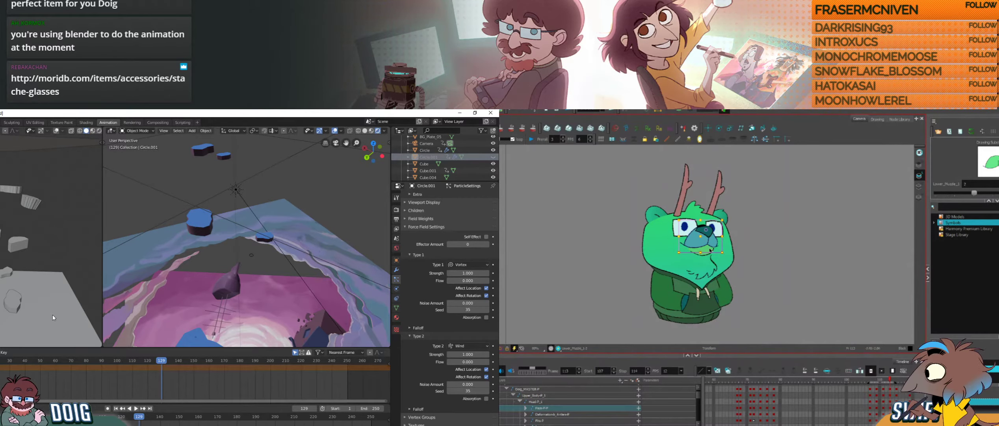
key("[")
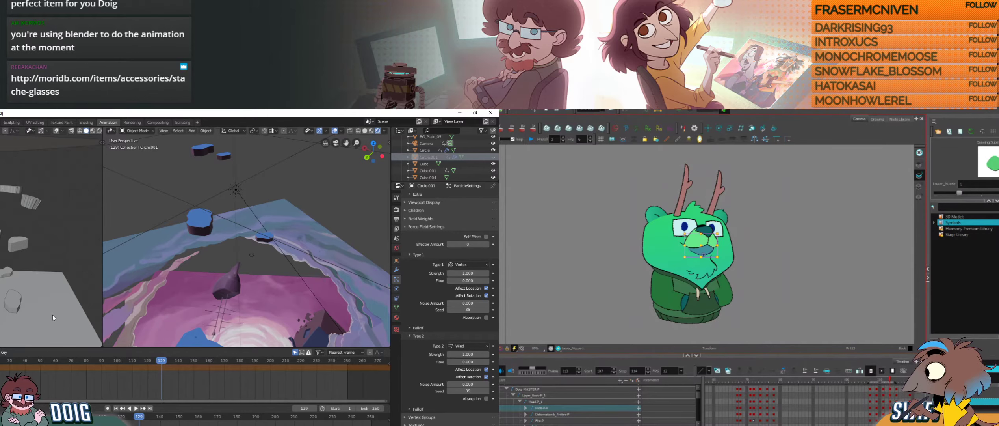
left_click(887, 381)
left_click(889, 381)
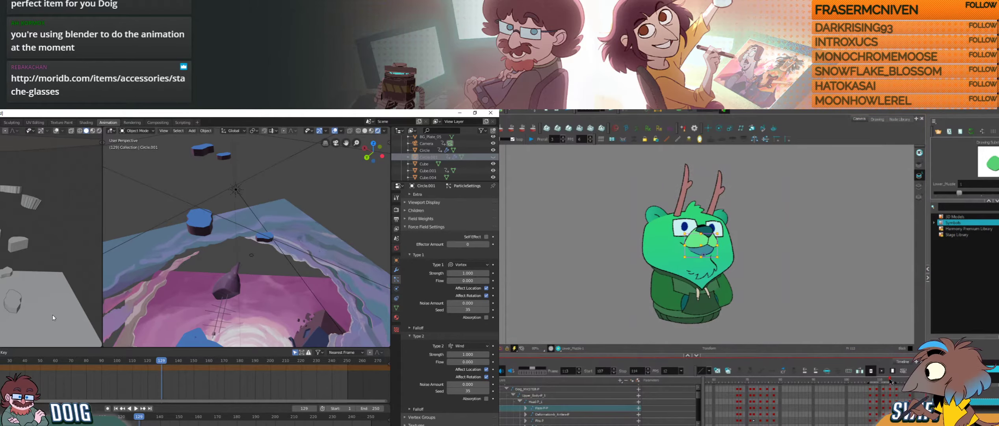
key("Return")
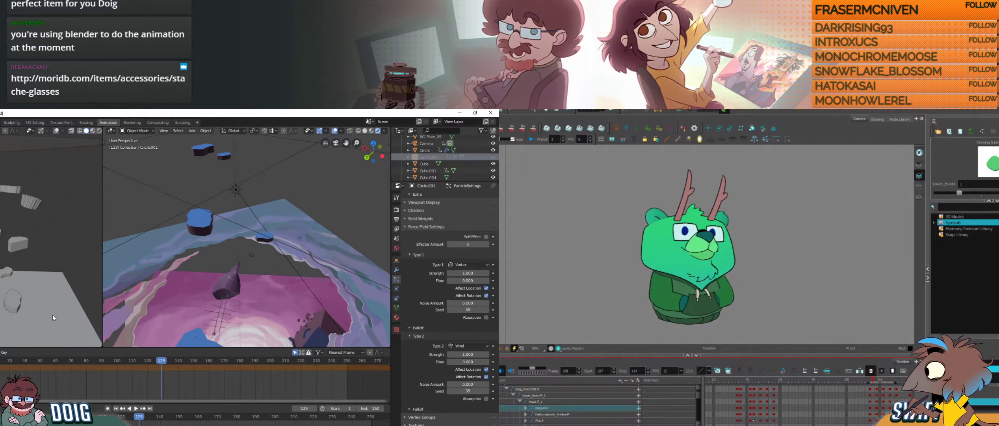
key("Return")
left_click(802, 310)
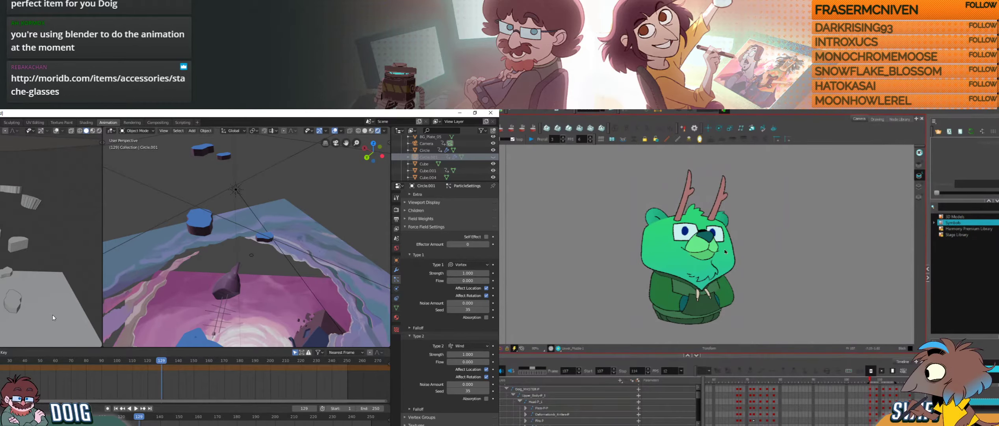
Step: Clear the Doig_MASTER-P keyframes that follow frame 107
scroll(716, 285, "down", 3)
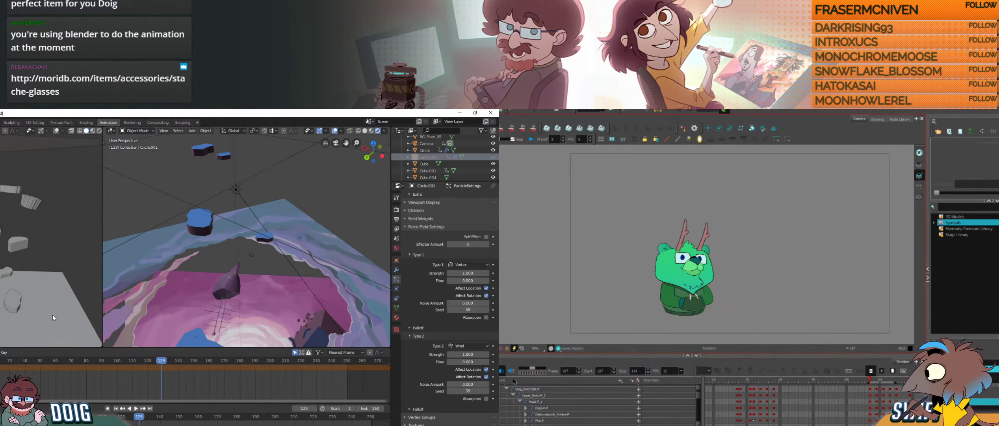
scroll(538, 396, "up", 1)
left_click(869, 395)
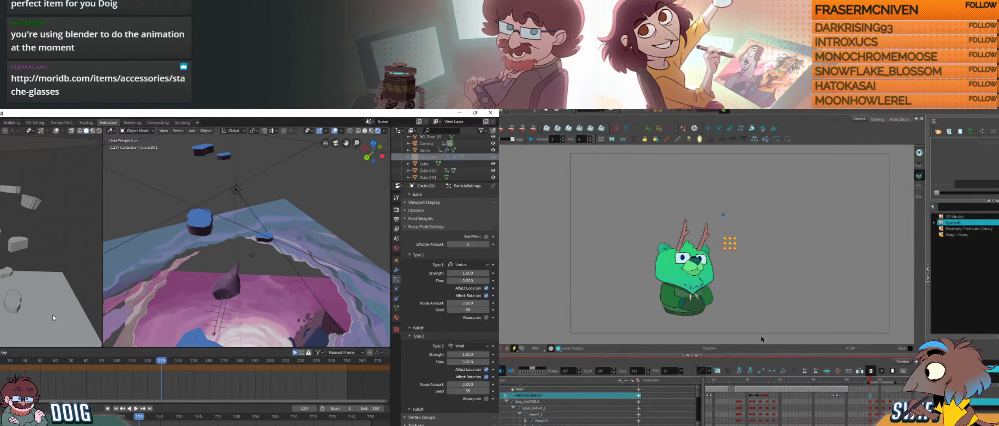
left_click(839, 400)
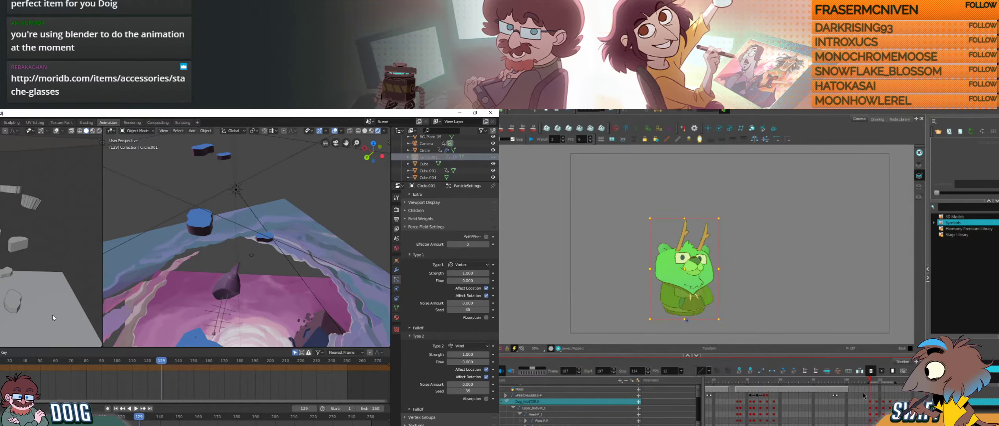
left_click(866, 396)
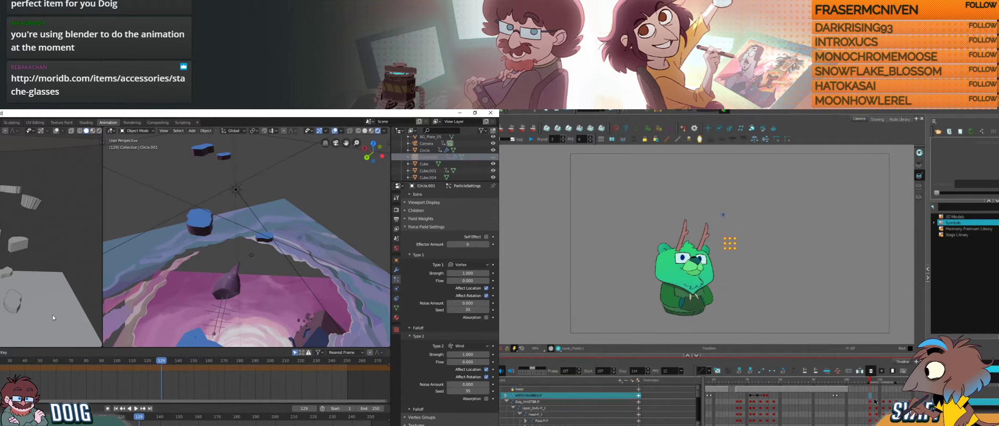
left_click(872, 402)
left_click_drag(874, 401, 946, 402)
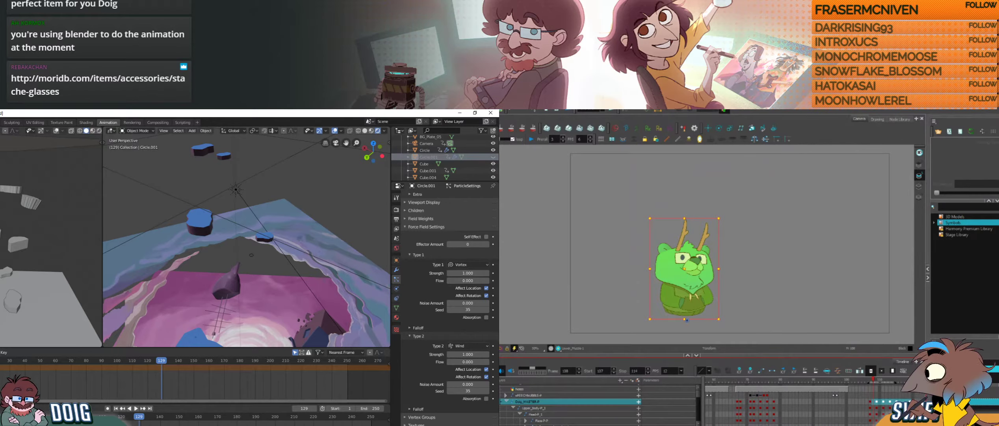
Step: Scale the whole bear up proportionally at frame 107 and reposition it near the centre of the camera frame
left_click(871, 402)
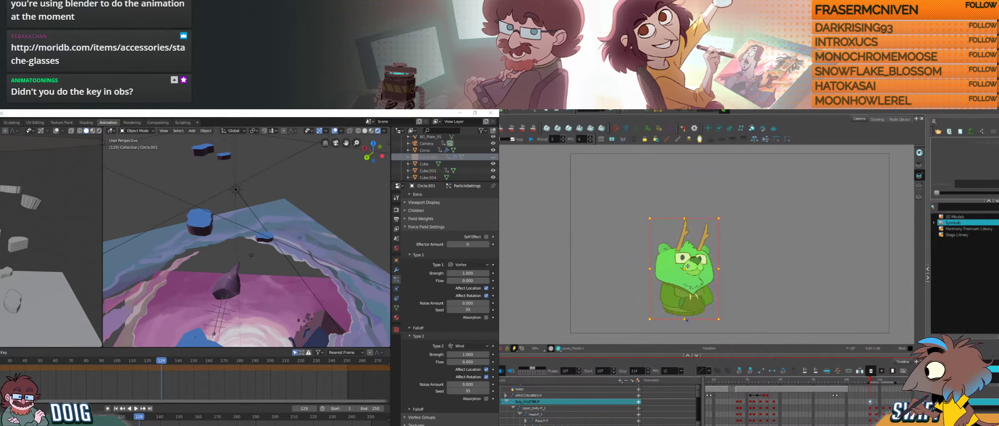
left_click_drag(719, 218, 767, 172, "shift")
left_click_drag(690, 224, 729, 229)
left_click(840, 265)
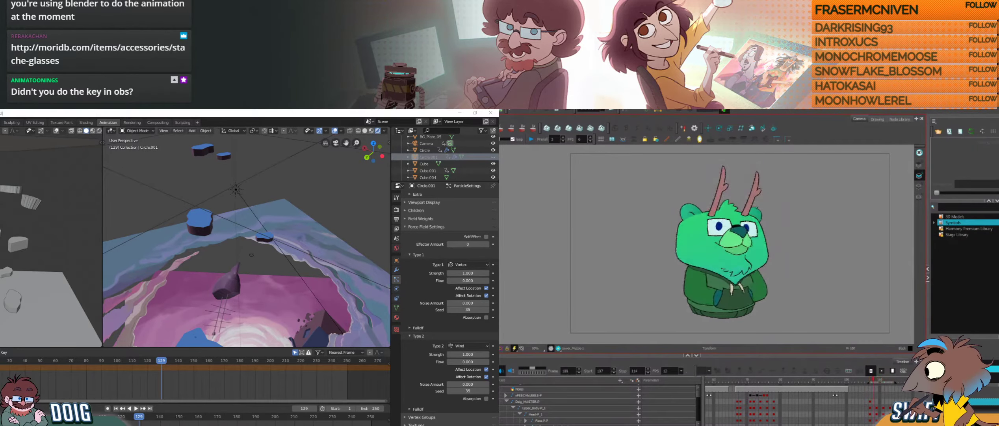
Step: Stretch the whole bear slightly taller around frame 111, compare the neighbouring frames, and play back from frame 107
left_click(877, 402)
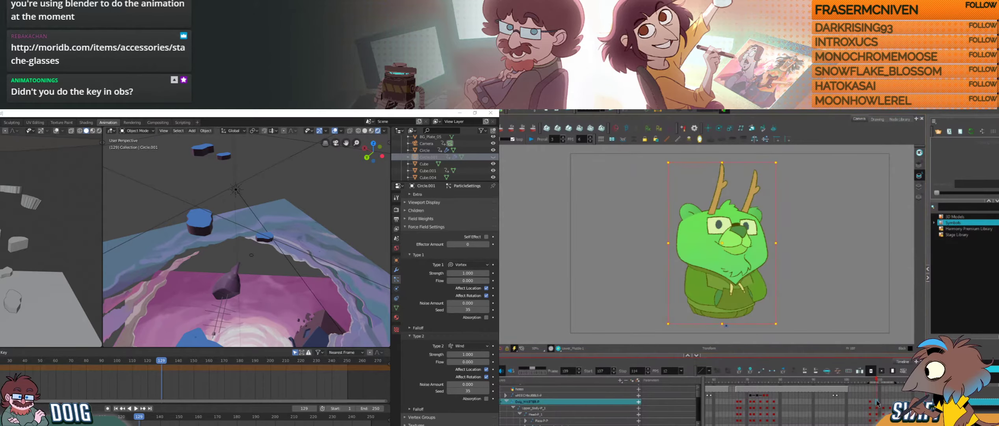
left_click_drag(718, 242, 719, 242)
left_click(884, 403)
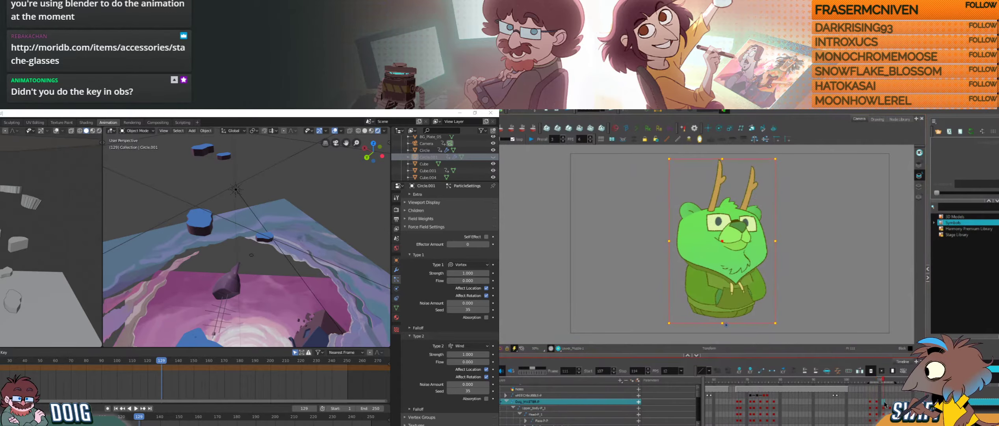
left_click(876, 403)
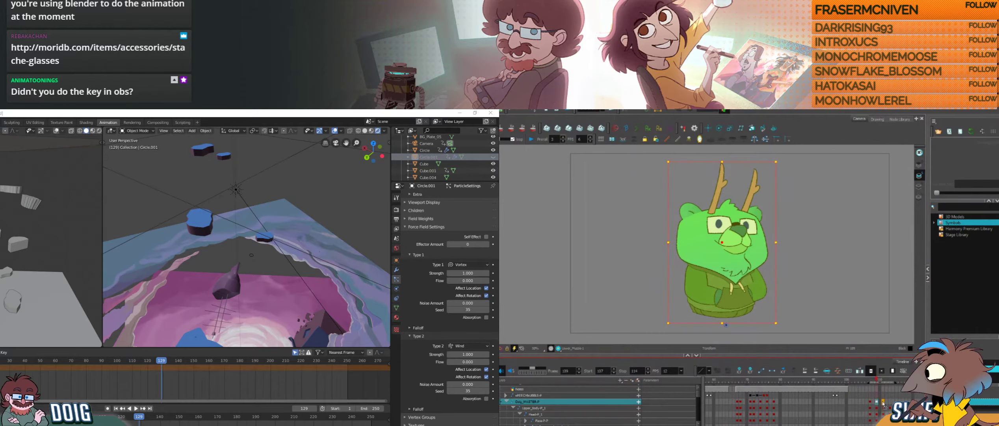
left_click(884, 402)
key("period")
key("period")
key("period")
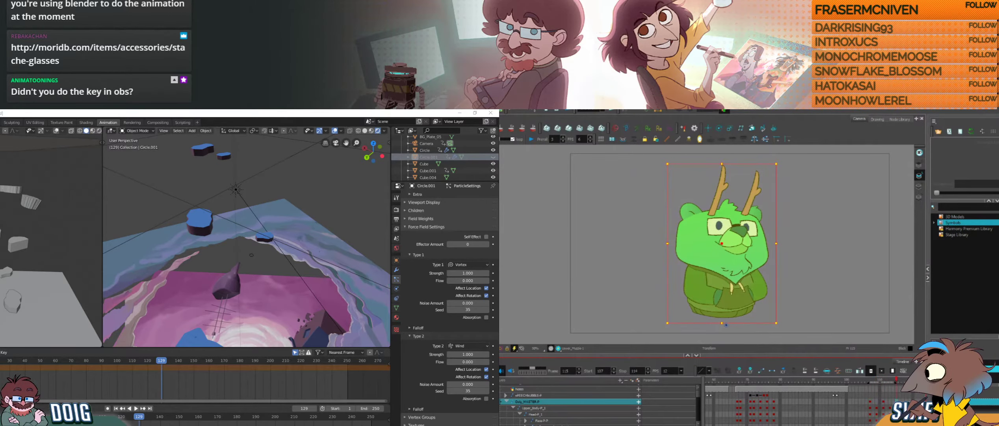
left_click(870, 402)
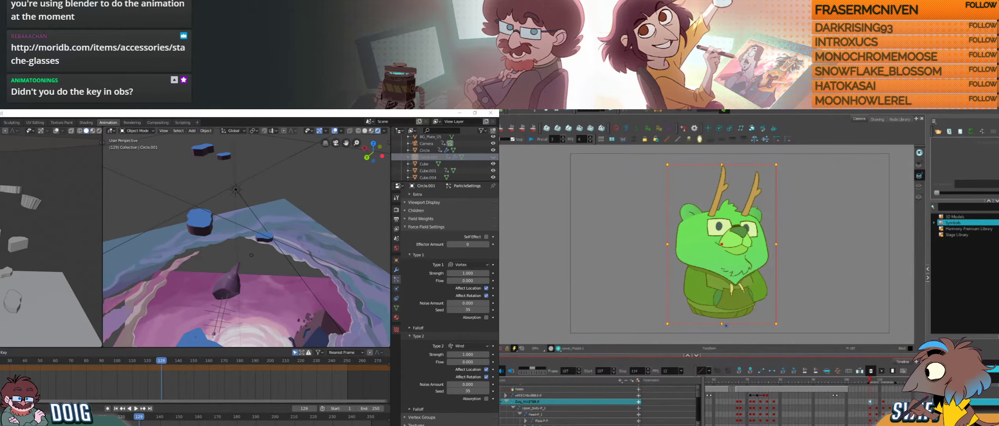
key("Return")
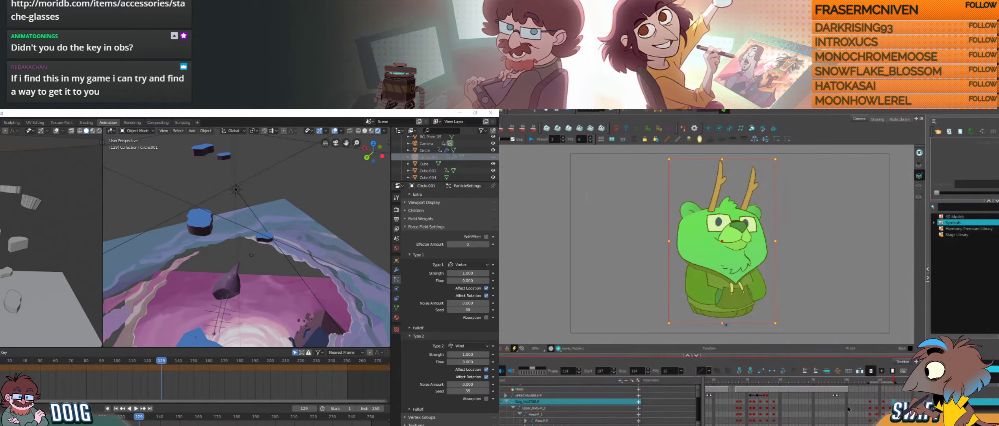
Step: Collapse the Doig_MASTER-P layer and stretch the whole bear slightly taller and narrower on the current late frame
mouse_move(897, 402)
left_mouse_down()
mouse_move(896, 424)
mouse_move(897, 412)
left_mouse_up()
scroll(572, 406, "up", 5)
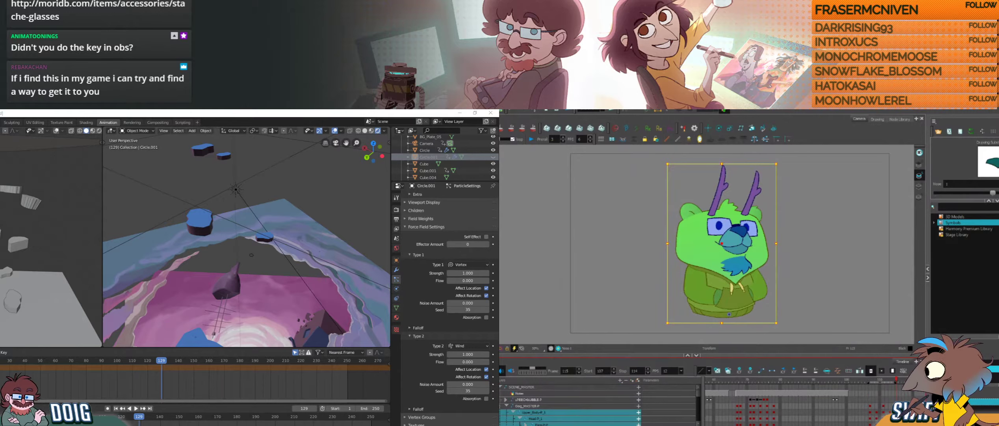
left_click(506, 405)
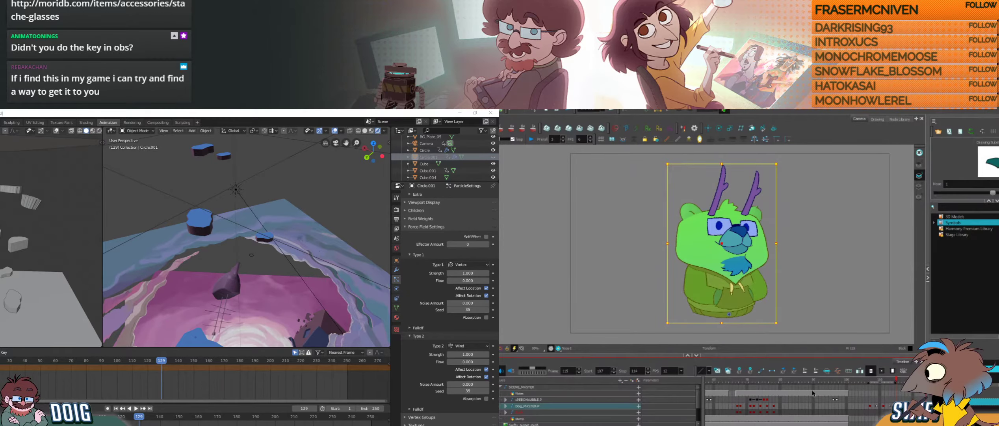
left_click(528, 405)
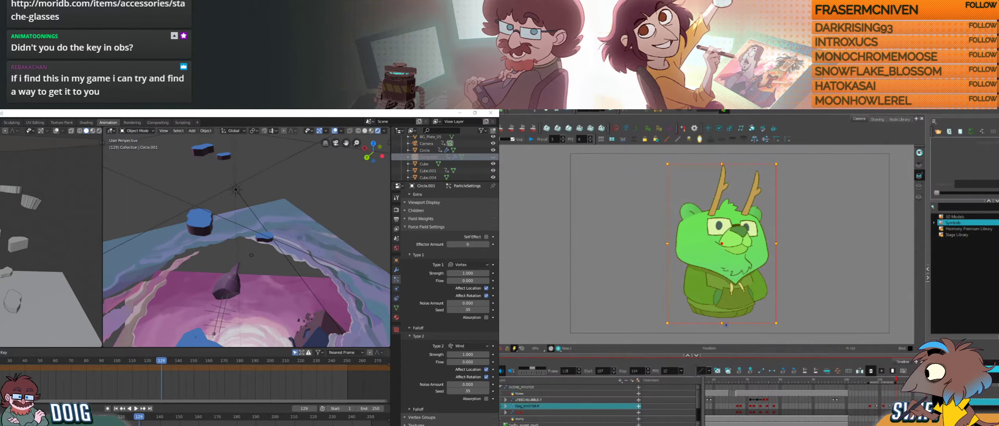
left_click_drag(776, 163, 775, 159)
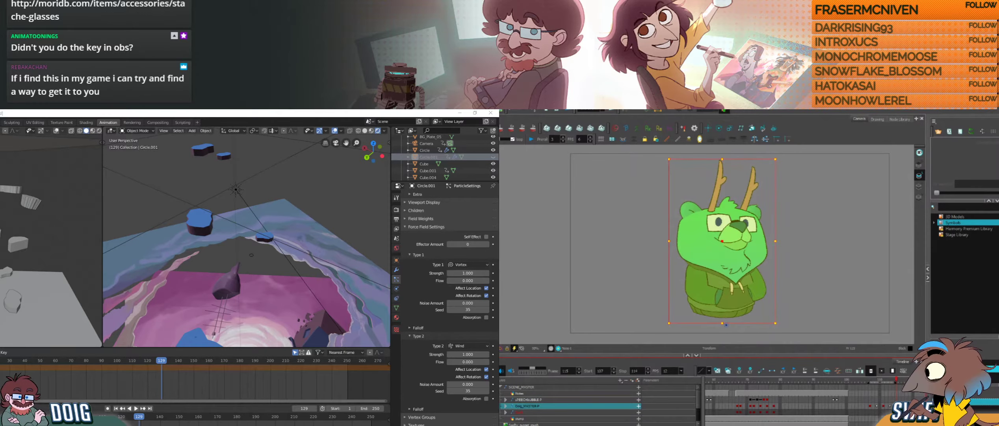
Step: Move four frames ahead and paste the copied bear pose on Doig_MASTER-P
key("period")
key("period")
key("period")
key("period")
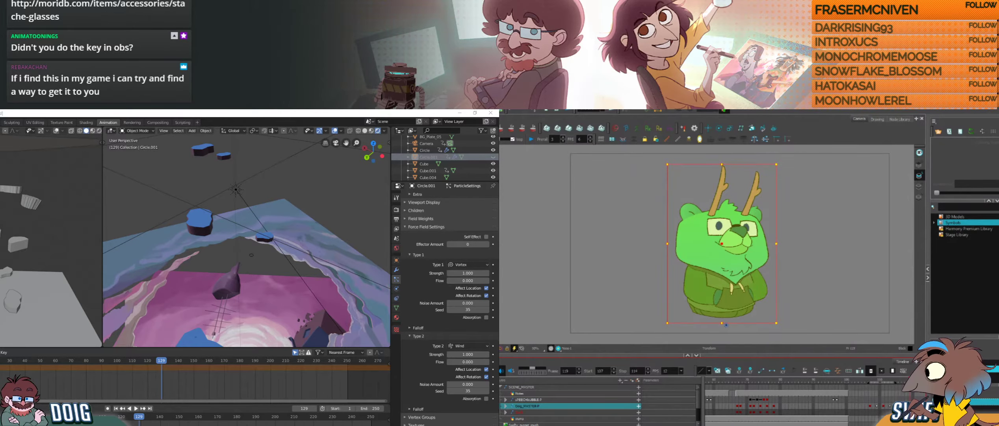
key("ctrl+v")
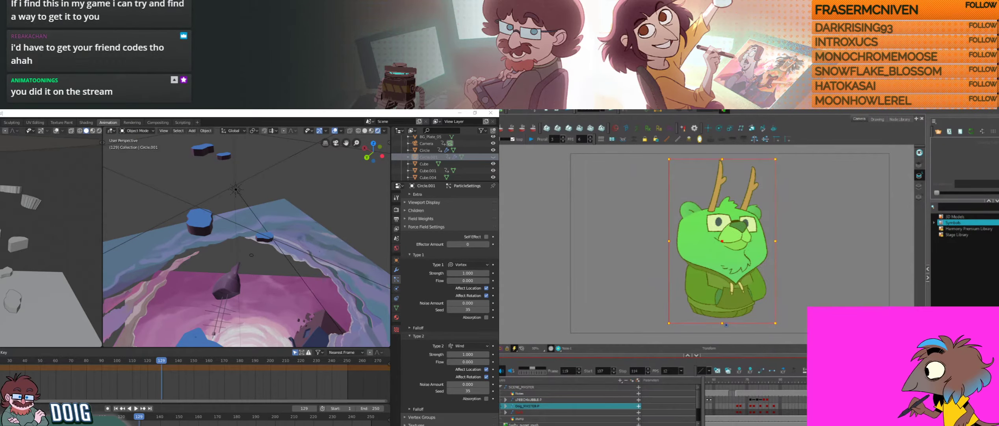
Step: Step backward through the late frames to check the enlarged bear's poses down to just before frame 107
key("comma")
key("comma")
key("comma")
key("comma")
key("comma")
key("comma")
key("comma")
key("comma")
key("comma")
key("comma")
key("comma")
key("comma")
key("comma")
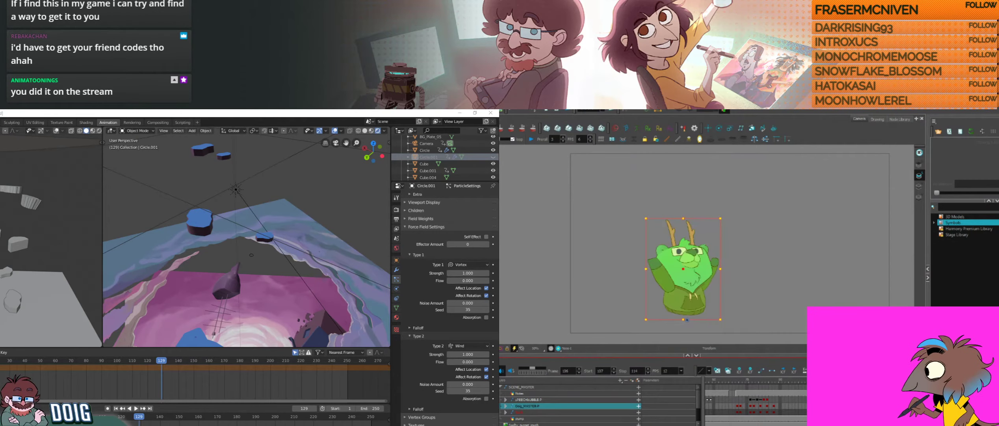
Step: Delete the raised-arms bear pose from Doig_MASTER-P on the frames just before 107
left_click(870, 384)
left_click(870, 393)
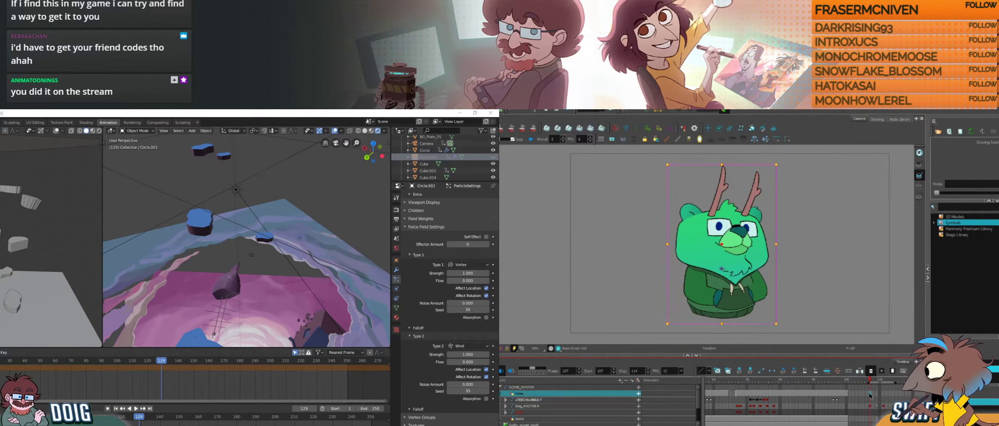
left_click(856, 381)
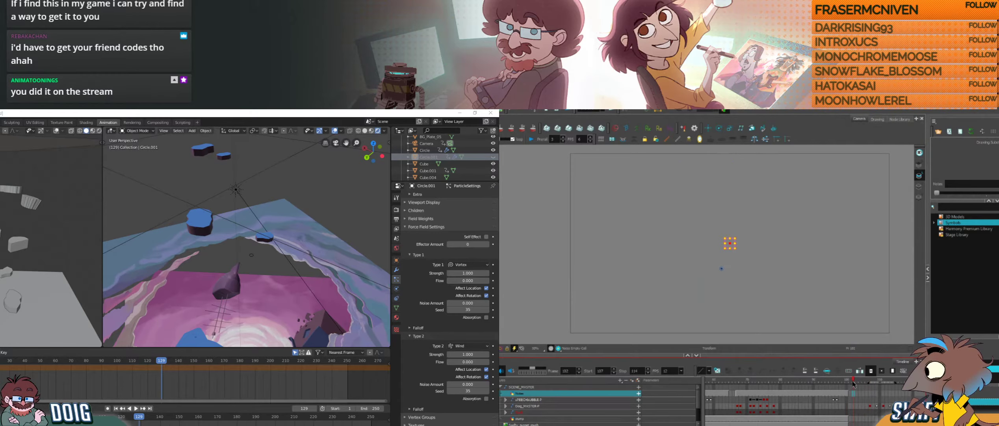
left_click_drag(854, 383, 860, 385)
left_click(861, 406)
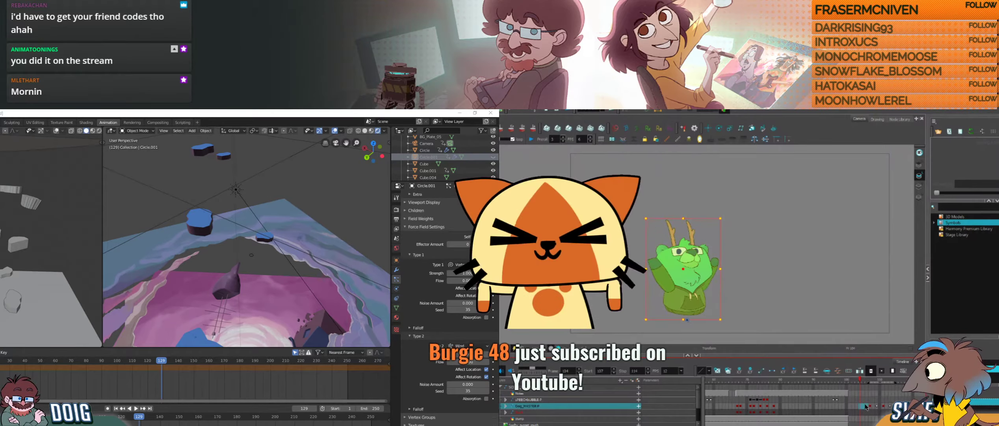
key("Delete")
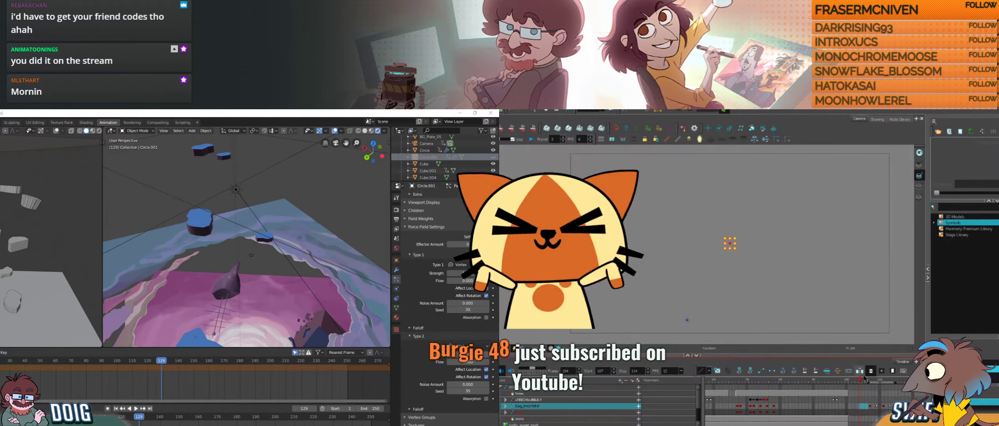
Step: Start a note drawing at frame 107 on the layer above the speech bubble and check the frames around 107 and 114
left_click(869, 380)
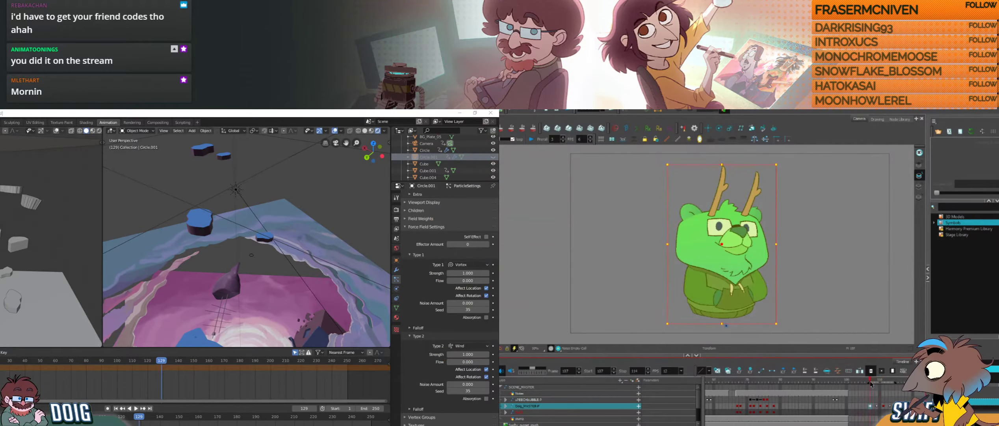
left_click(870, 393)
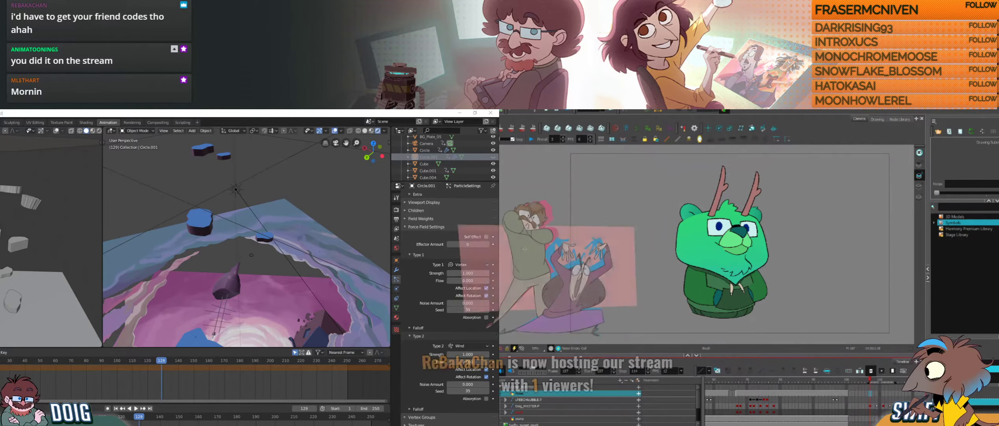
left_click(566, 258)
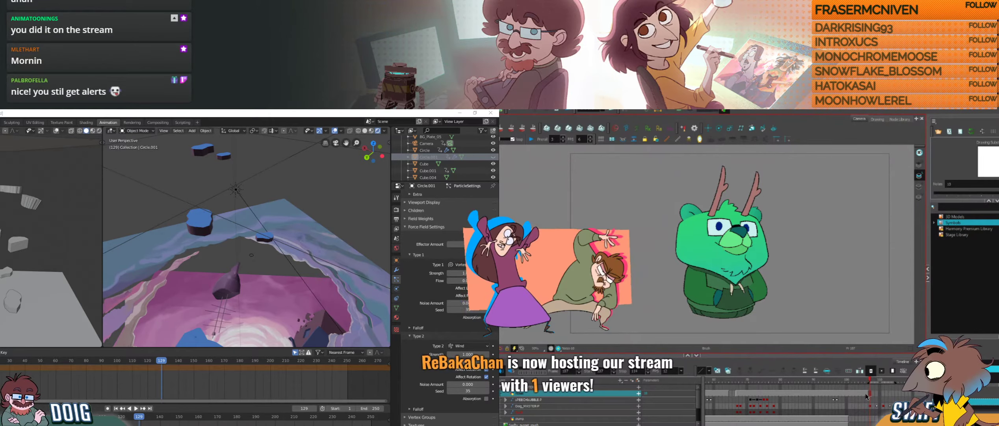
left_click_drag(867, 395, 852, 396)
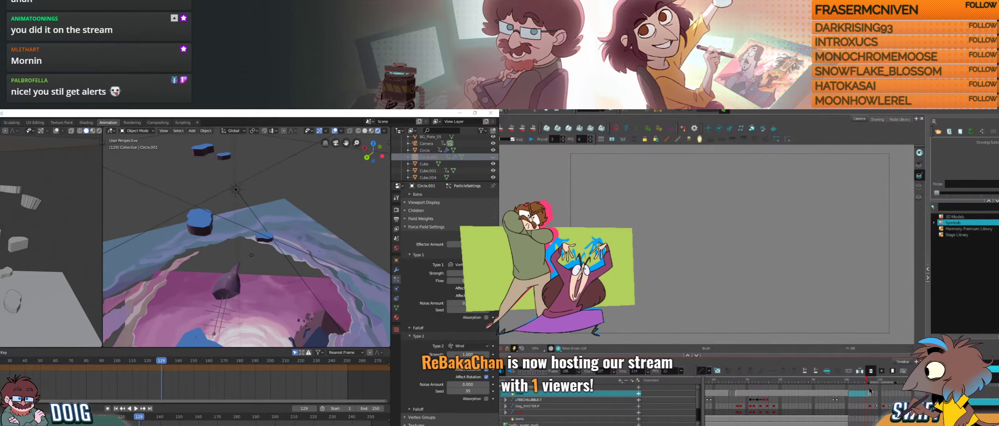
left_click(893, 394)
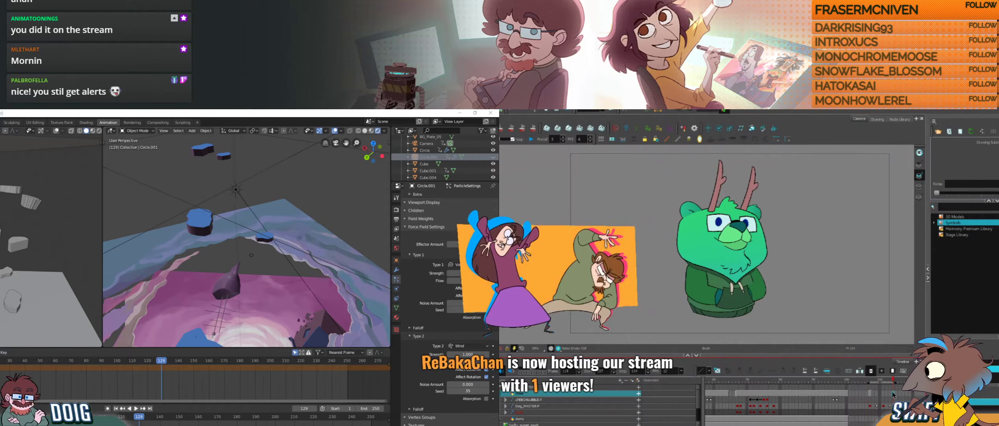
left_click(870, 394)
key("comma")
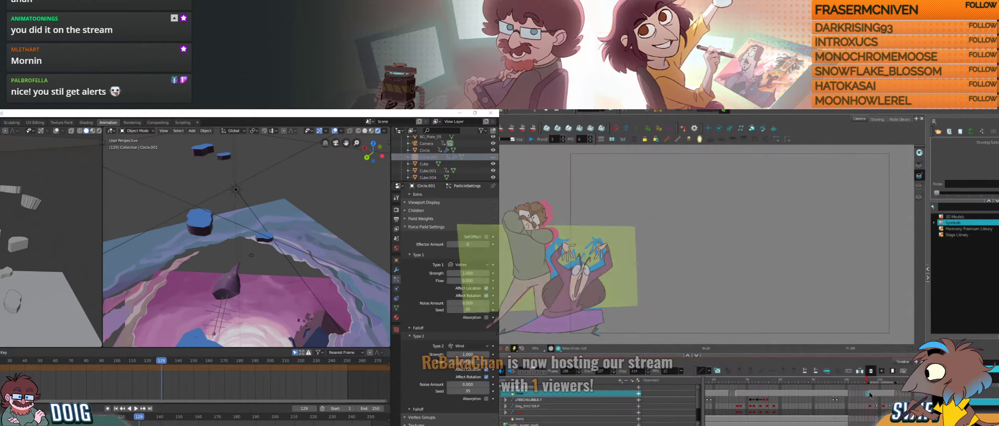
key("period")
key("period")
Step: Handwrite the note "loop here" with "107=114" beneath it, beside the bear and outside the camera frame
left_click_drag(663, 301, 722, 301)
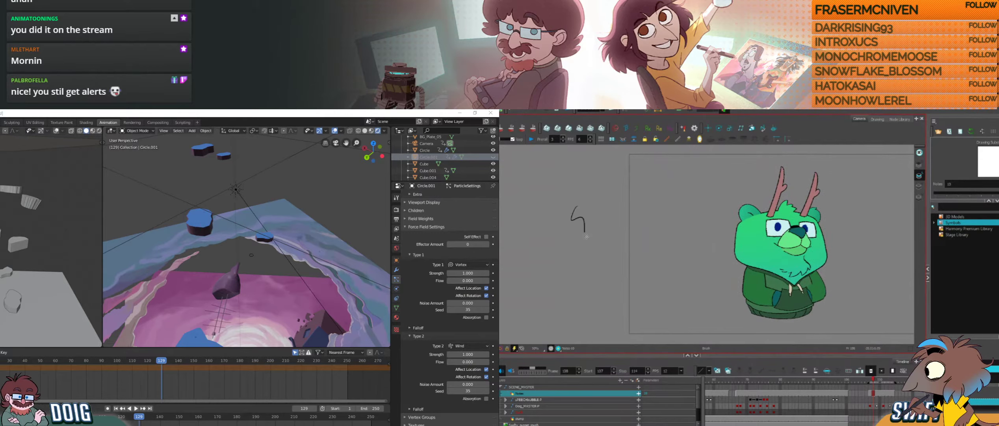
mouse_move(586, 236)
left_mouse_down()
mouse_move(572, 232)
mouse_move(578, 225)
left_mouse_up()
key("ctrl+z")
left_click_drag(582, 225, 623, 224)
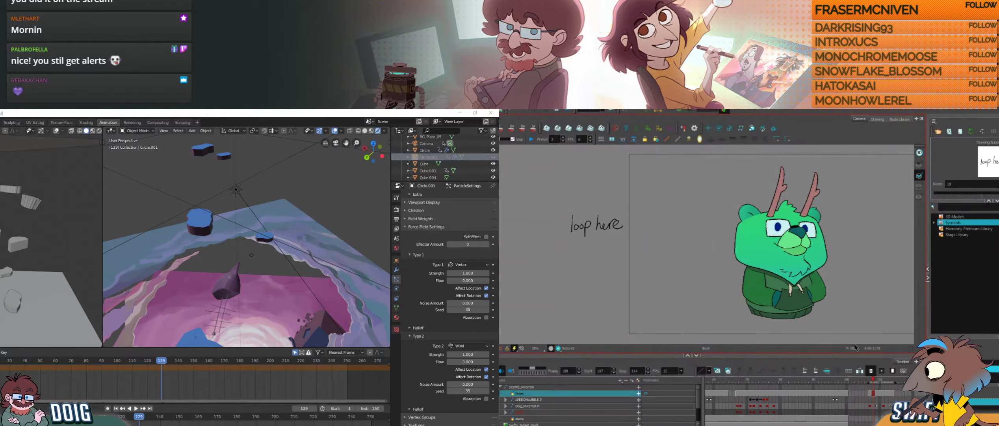
left_click(870, 380)
mouse_move(573, 249)
left_mouse_down()
mouse_move(573, 262)
mouse_move(582, 252)
mouse_move(591, 265)
left_mouse_up()
left_click(894, 380)
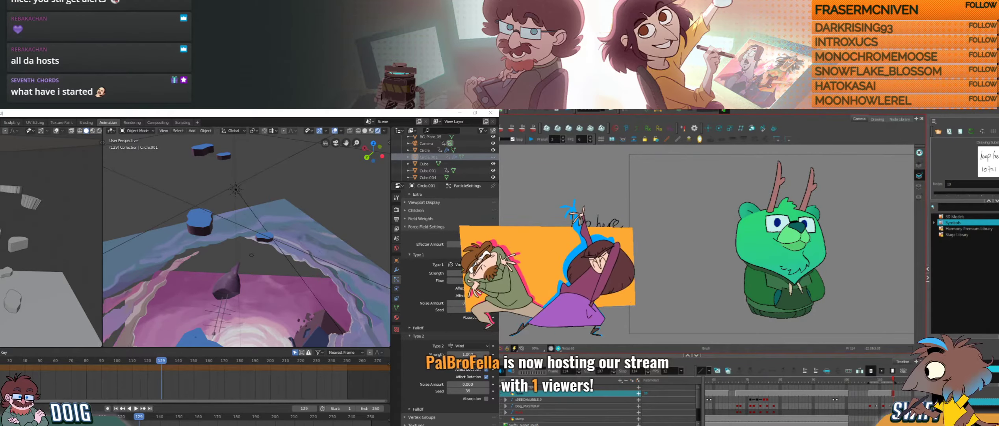
left_click_drag(604, 248, 609, 250)
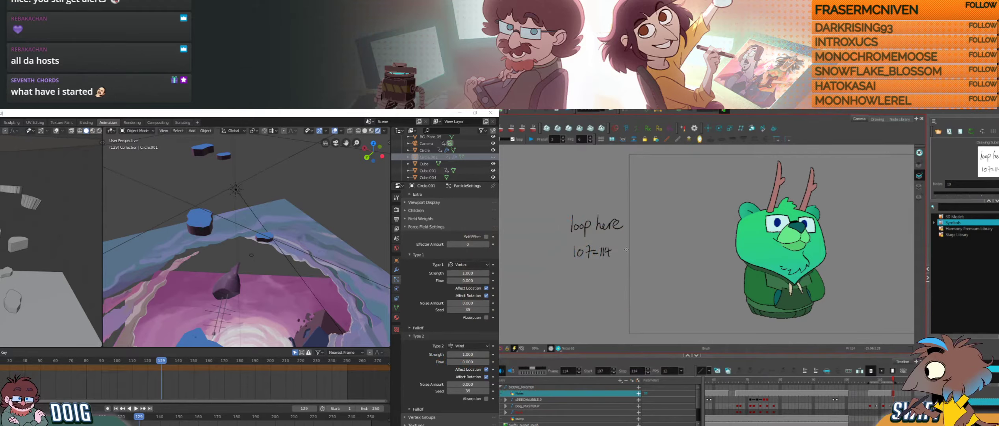
Step: Add a Colour Card layer near the lower end of the layer stack, behind the bear
scroll(698, 300, "down", 1)
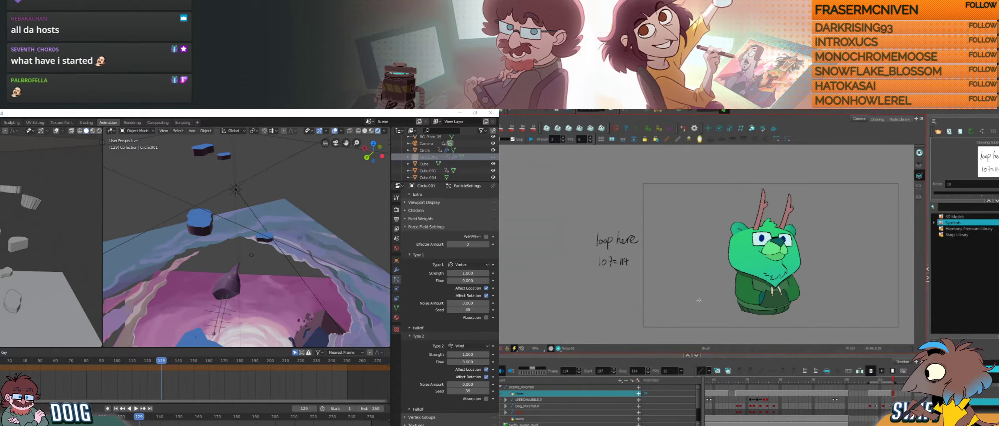
scroll(658, 300, "up", 1)
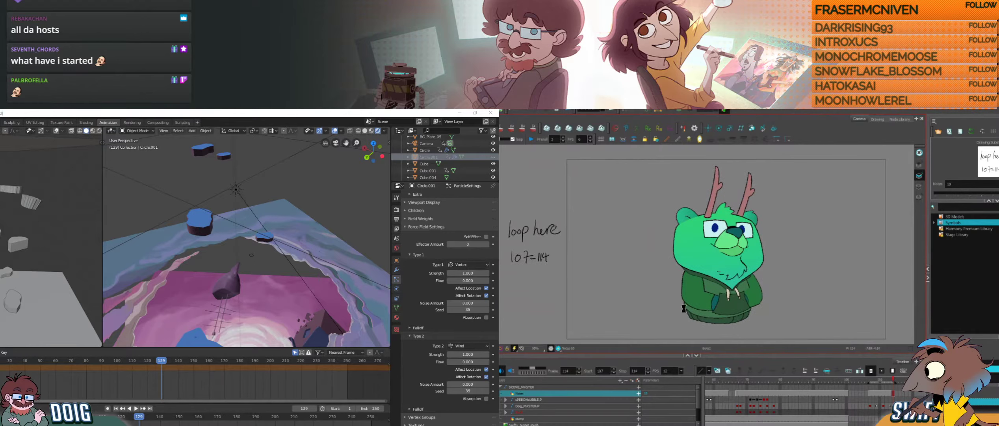
scroll(551, 413, "down", 3)
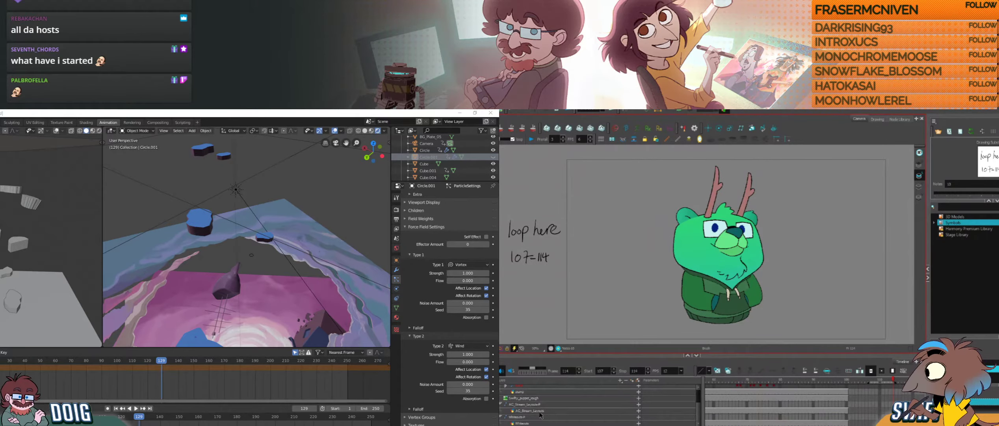
left_click(516, 422)
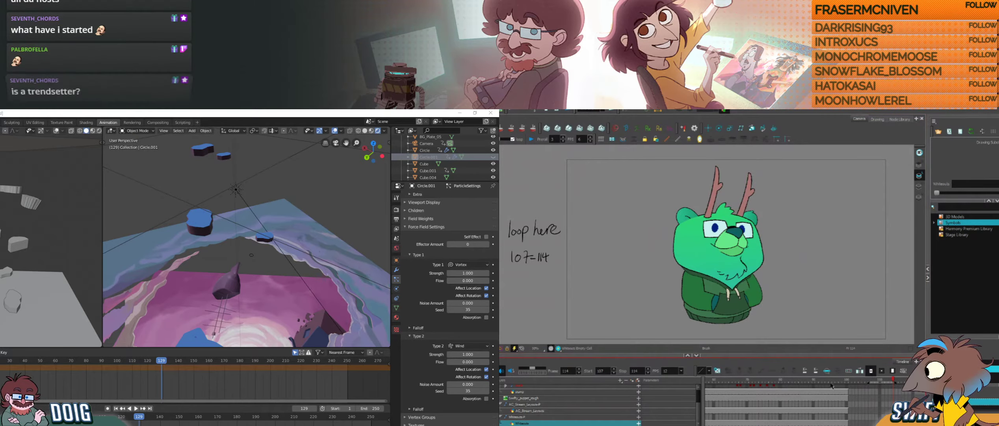
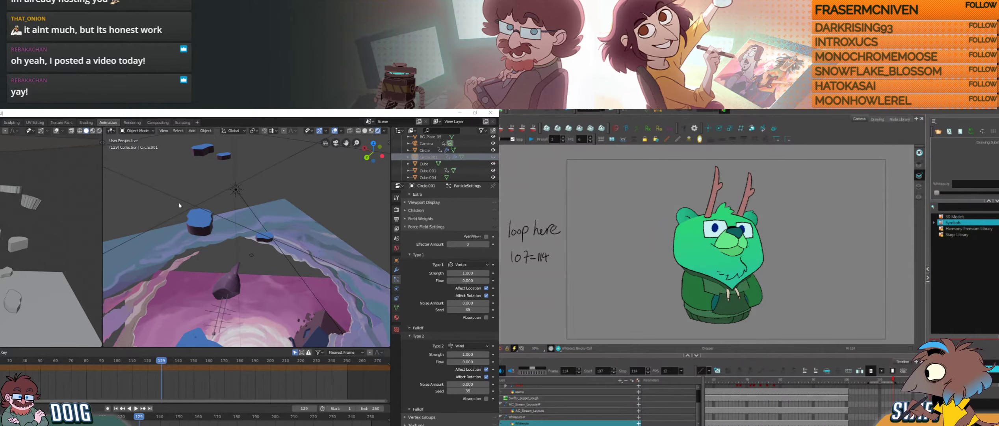
left_click(516, 417)
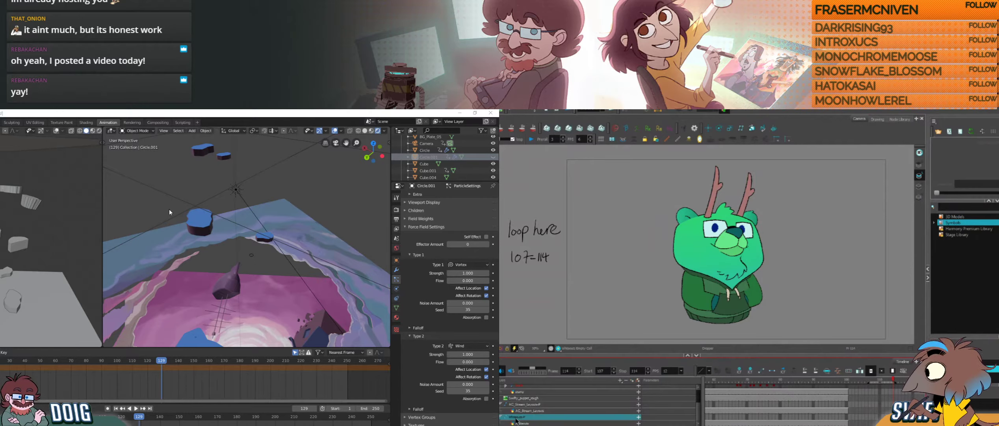
scroll(501, 418, "up", 1)
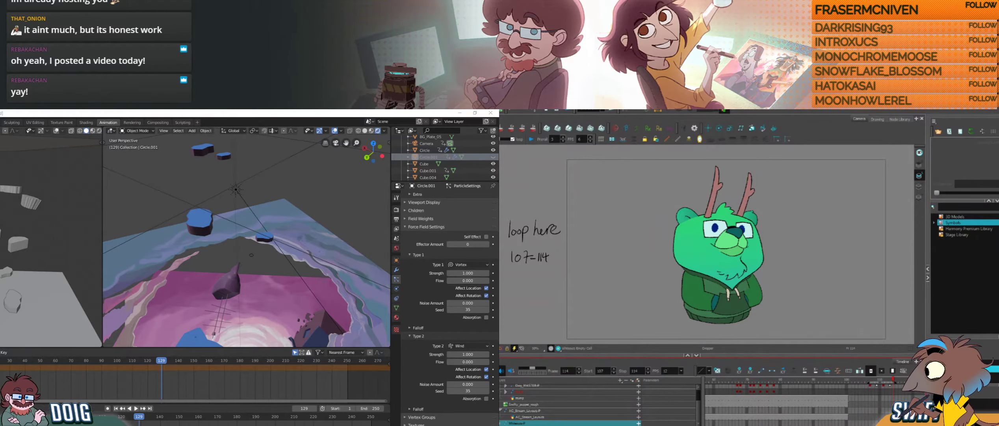
left_click(621, 379)
left_click(635, 385)
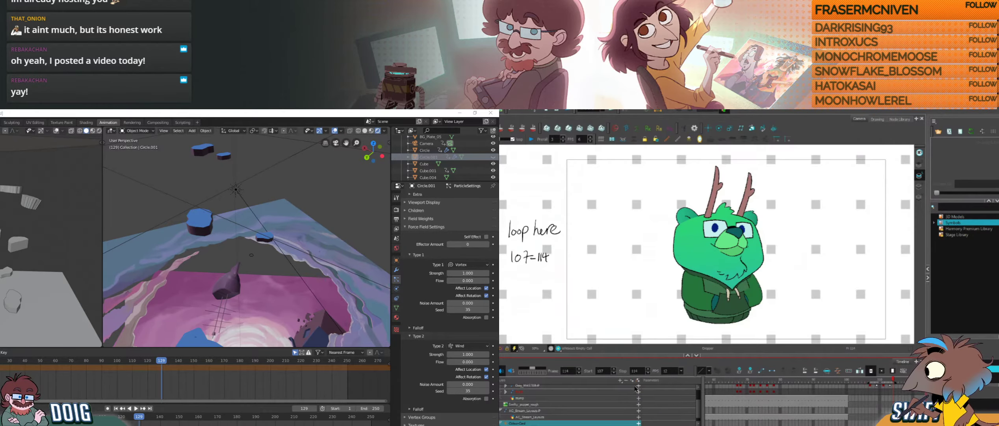
Step: Change the Colour Card's colour to a bright magenta pink in its layer properties
double_click(507, 422)
left_click(789, 289)
left_click(711, 249)
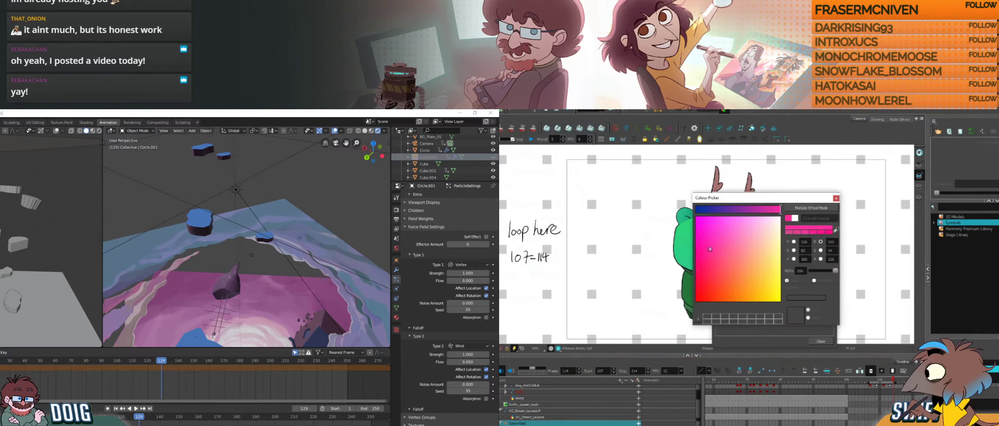
left_click(713, 240)
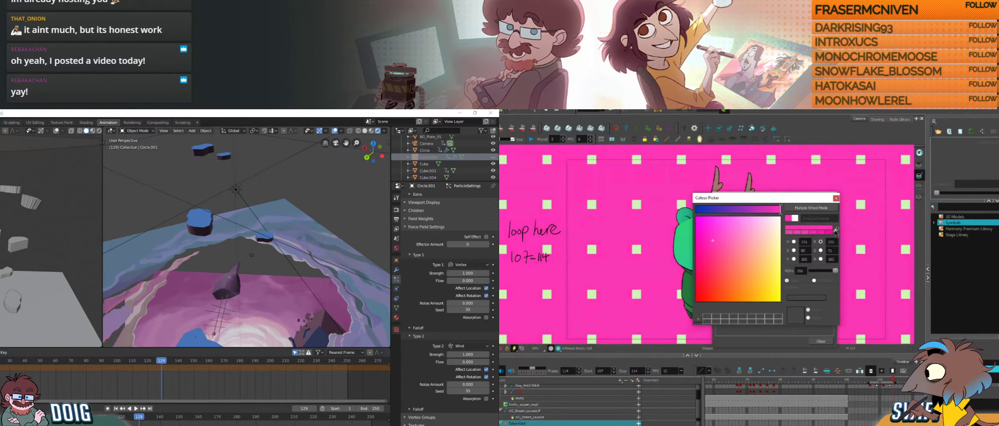
left_click(700, 245)
left_click(837, 198)
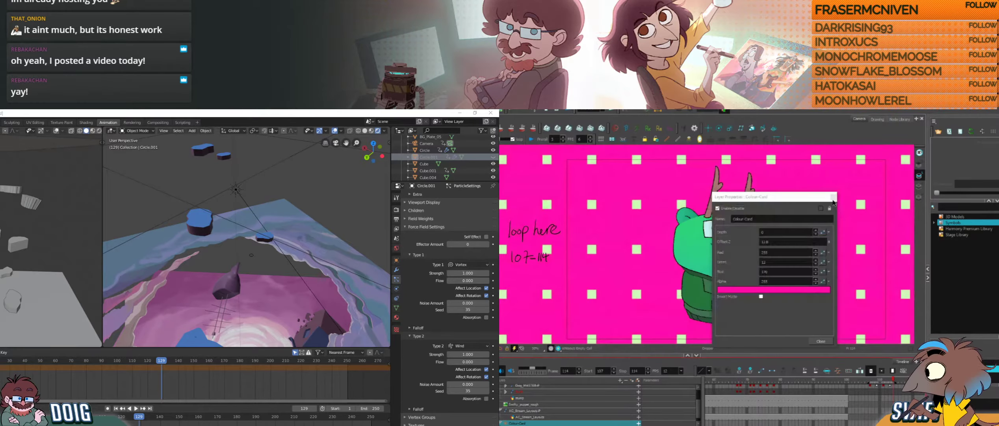
left_click(834, 198)
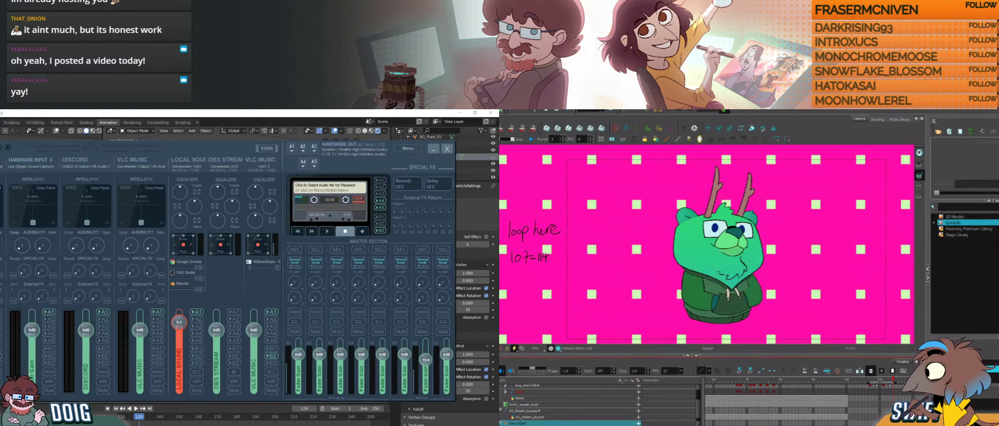
Step: Start an animated GIF export and limit its frame range to 107 through 114
mouse_move(501, 192)
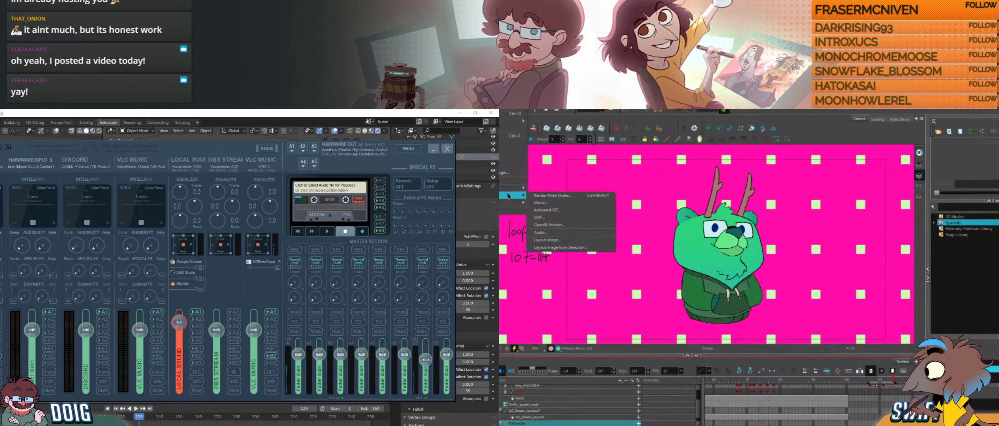
left_click(559, 210)
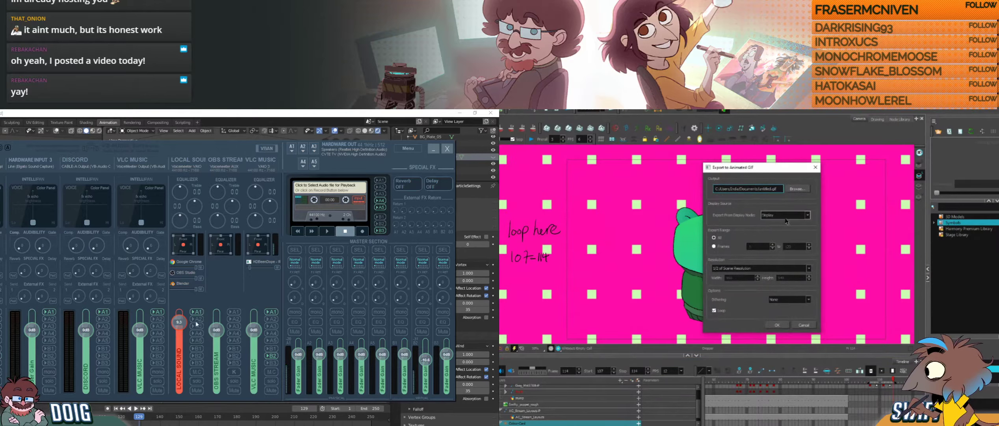
left_click(714, 246)
left_click(755, 245)
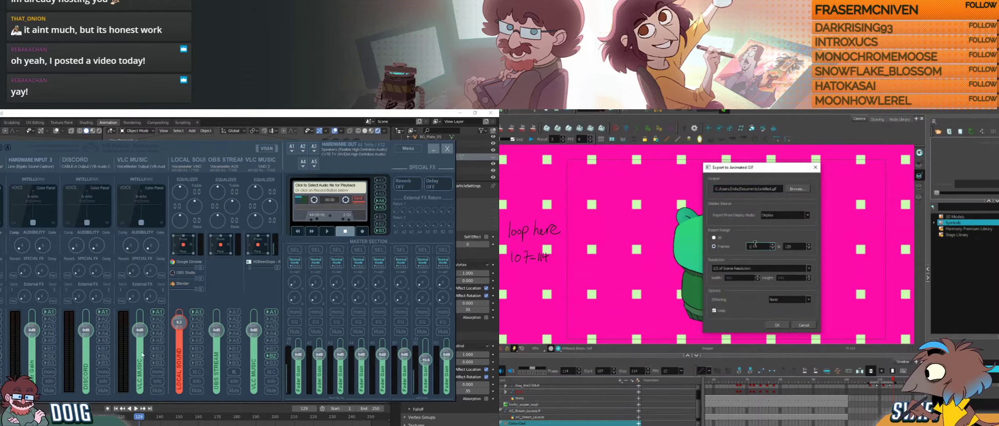
double_click(756, 246)
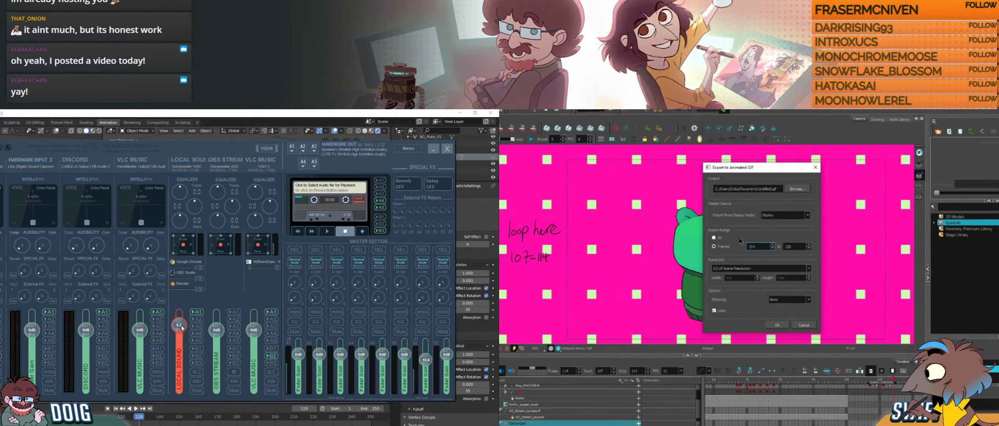
type("107")
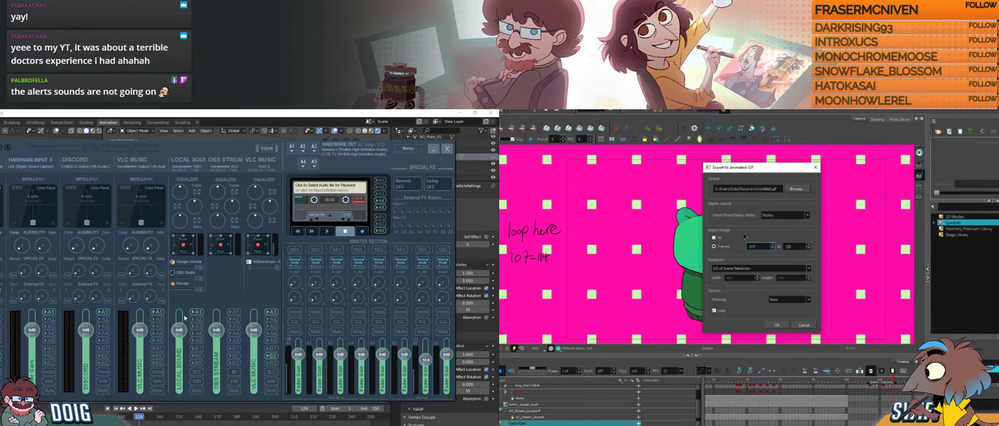
key("Tab")
type("1")
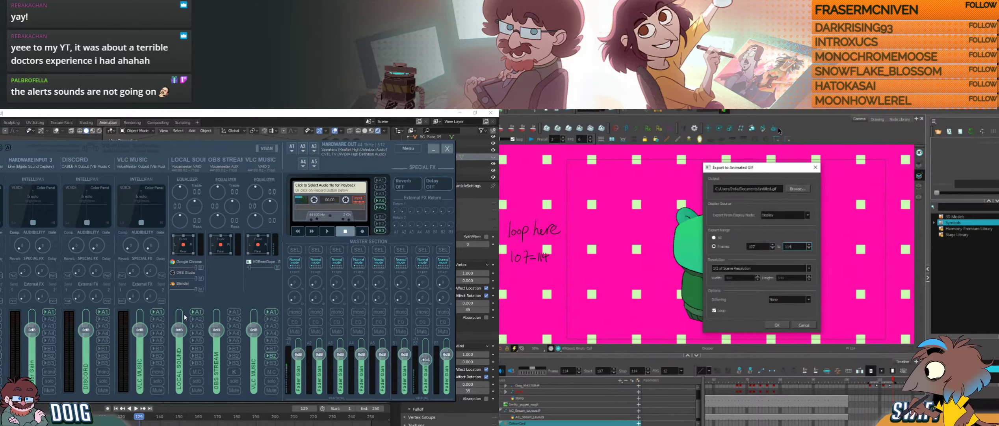
Step: Look up the path of the TWITCH folder inside DOIGSWIFT for the GIF output, and leave the file browser without saving
left_click(798, 190)
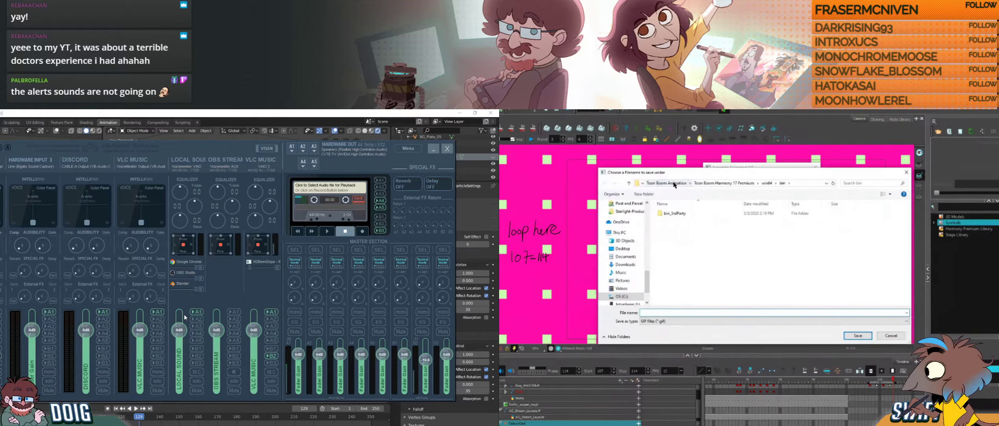
scroll(633, 269, "up", 2)
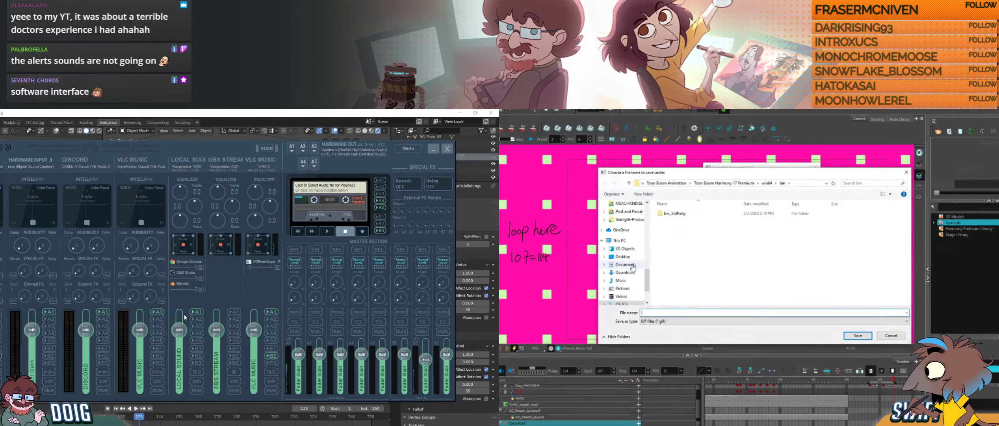
scroll(632, 266, "up", 2)
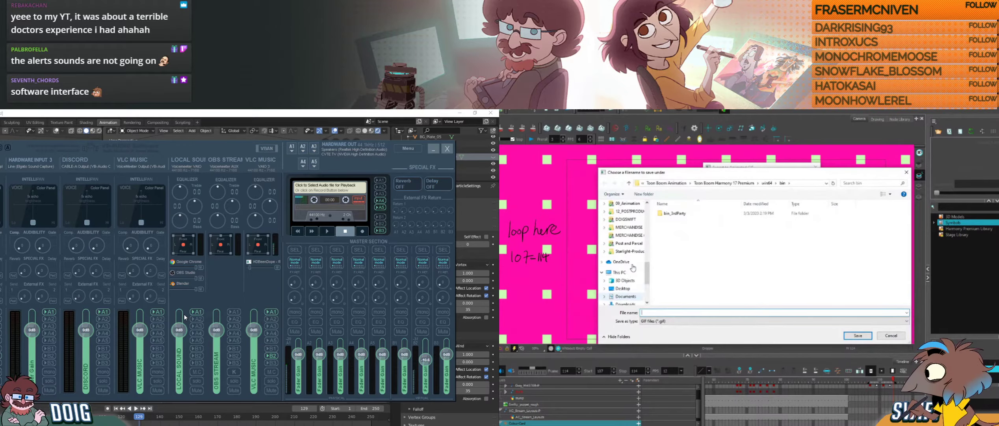
left_click(625, 228)
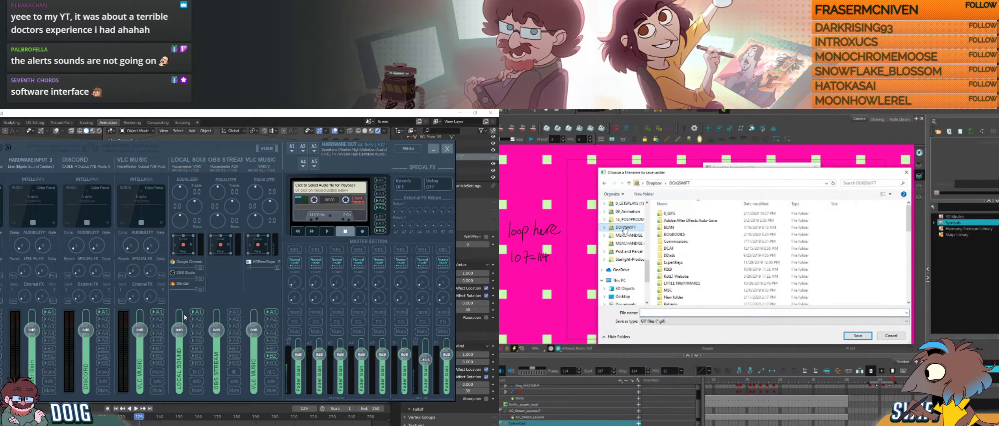
scroll(677, 259, "down", 2)
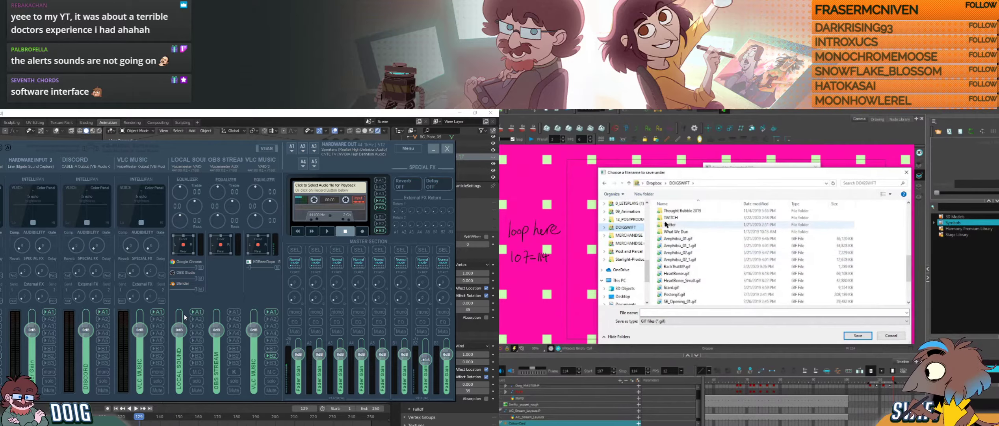
double_click(669, 217)
left_click(730, 182)
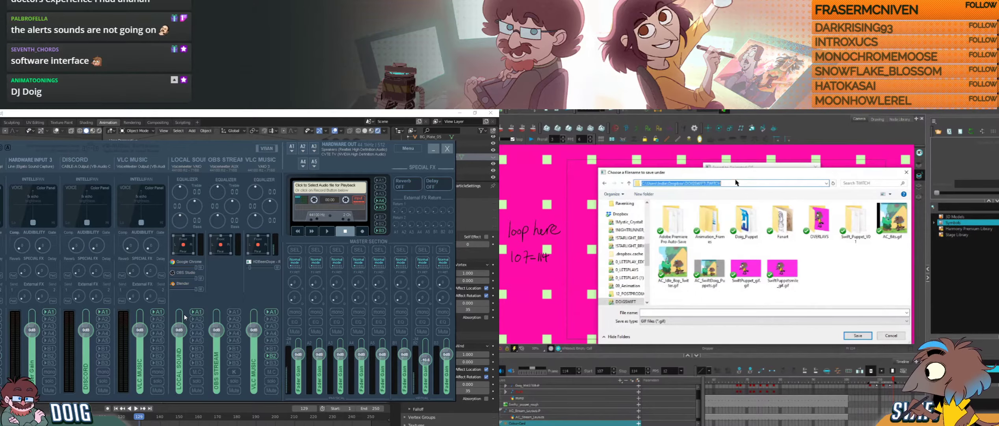
left_click(887, 337)
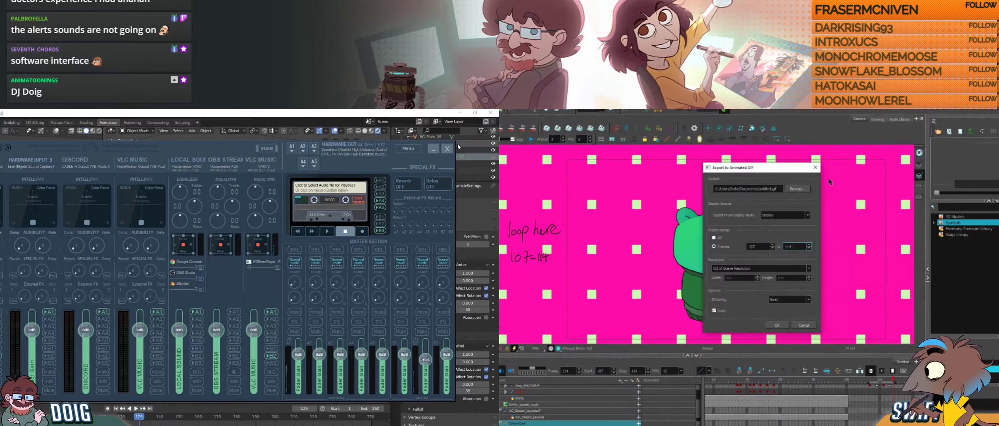
Step: Discard the animated GIF export and look through the video formats offered for a movie export
left_click(816, 166)
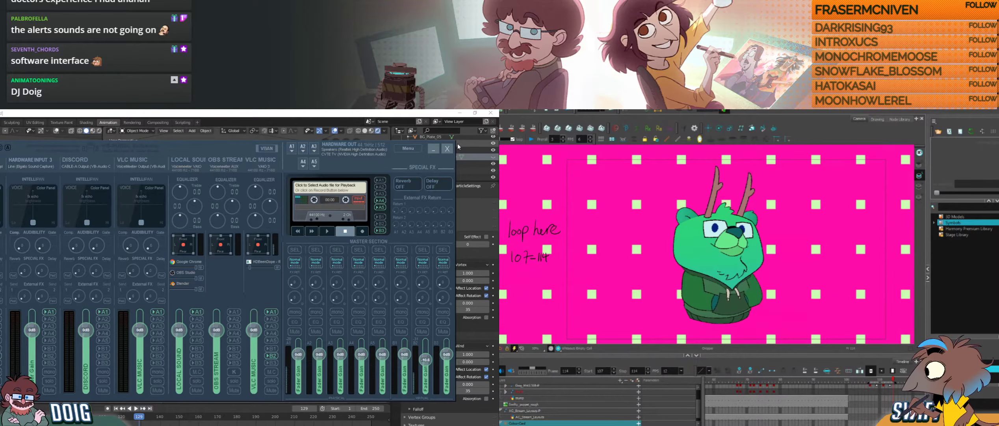
left_click(827, 306)
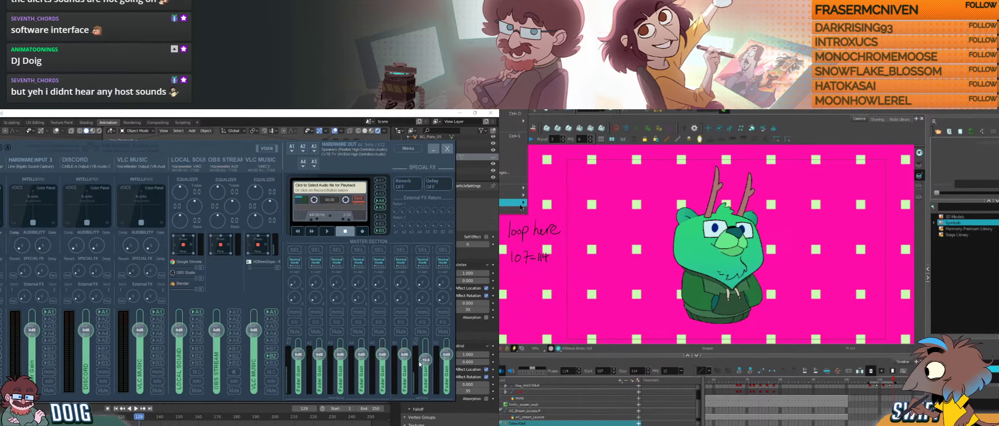
mouse_move(514, 195)
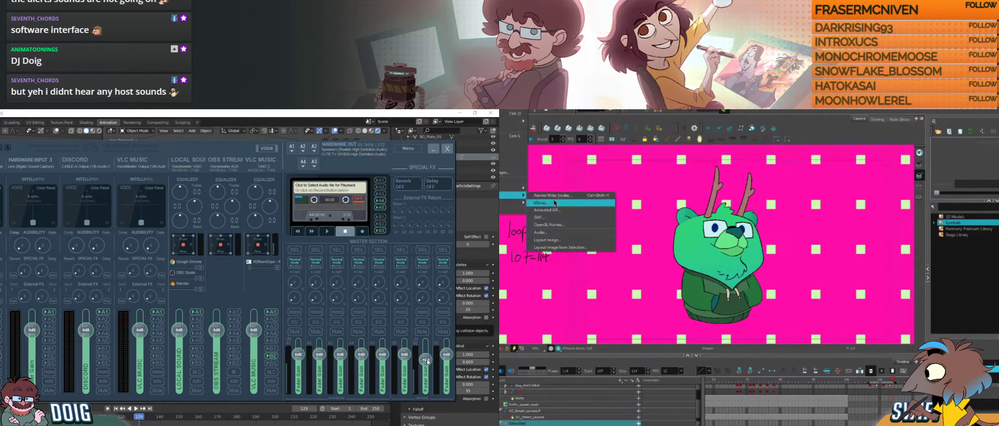
left_click(556, 203)
left_click(740, 135)
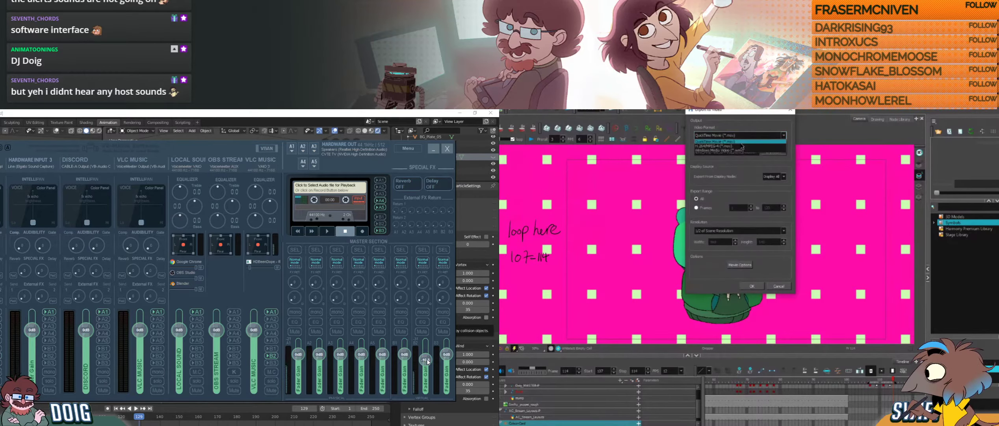
left_click(744, 145)
left_click(740, 135)
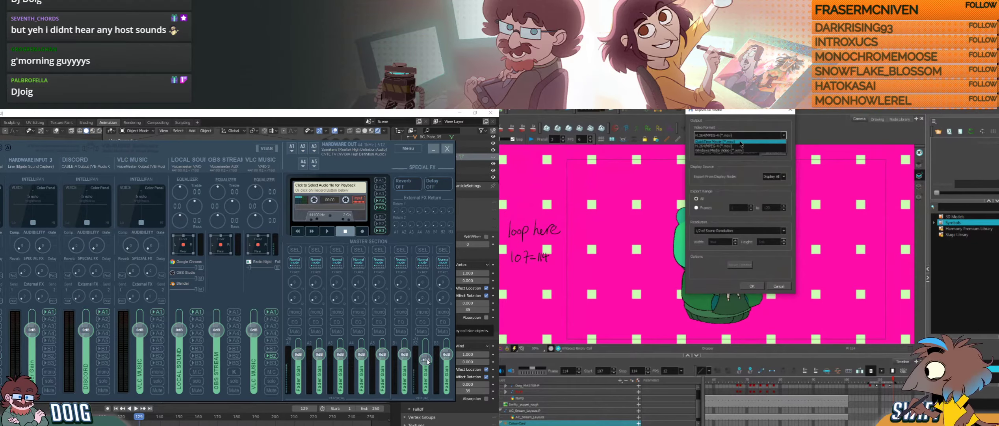
Step: Route the LOCAL SOUND strip to bus B2 in the audio mixer
left_click(198, 358)
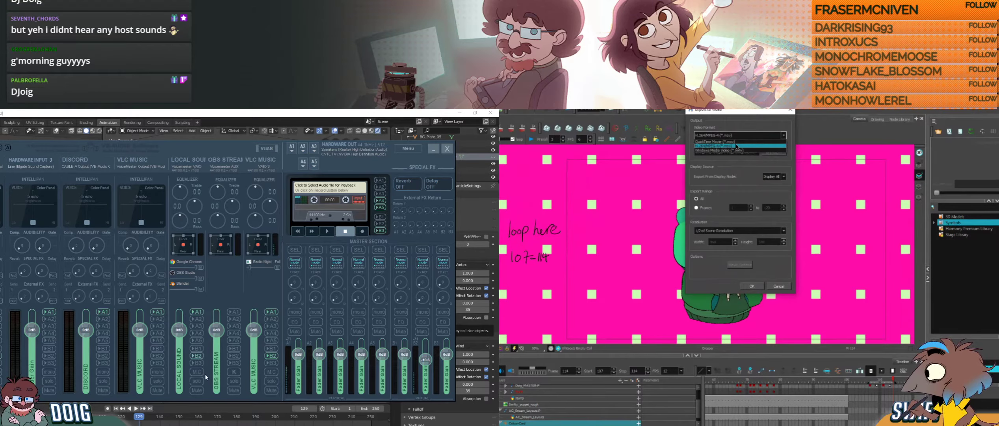
left_click(735, 145)
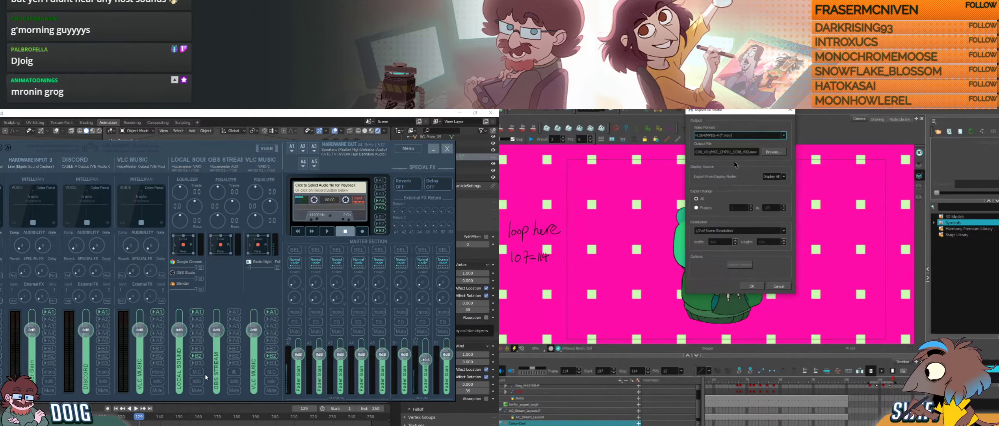
left_click(742, 152)
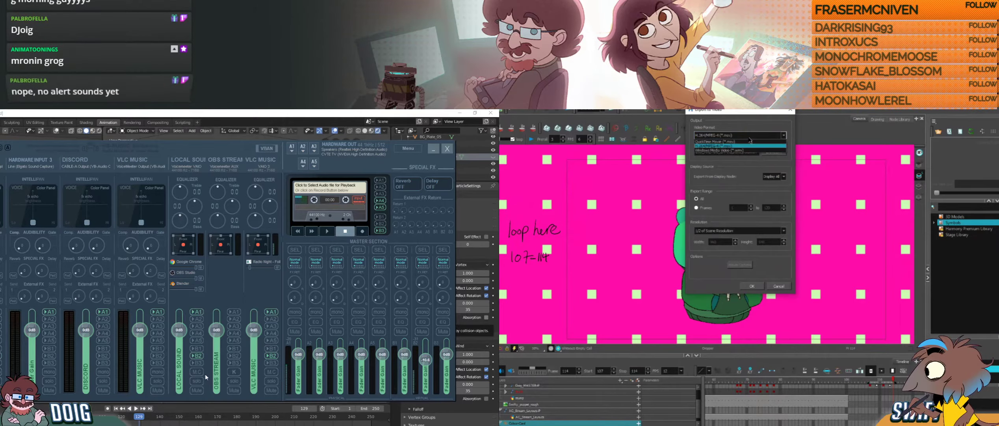
left_click(751, 138)
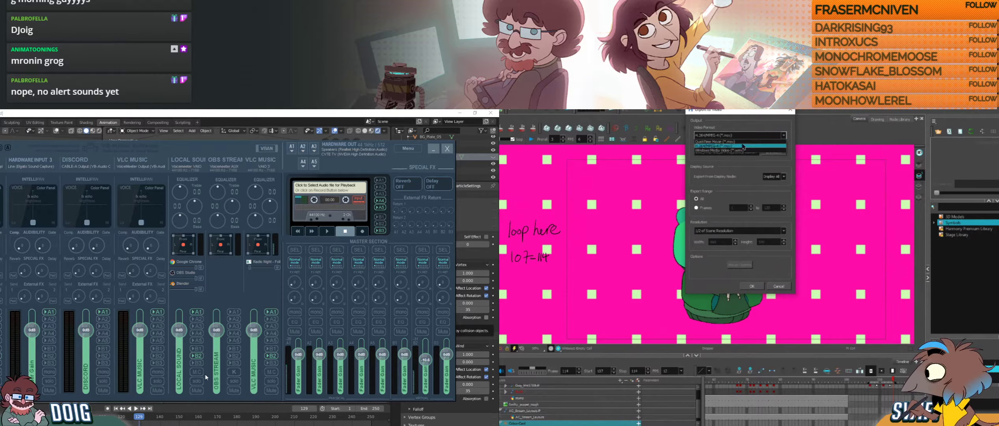
left_click(741, 165)
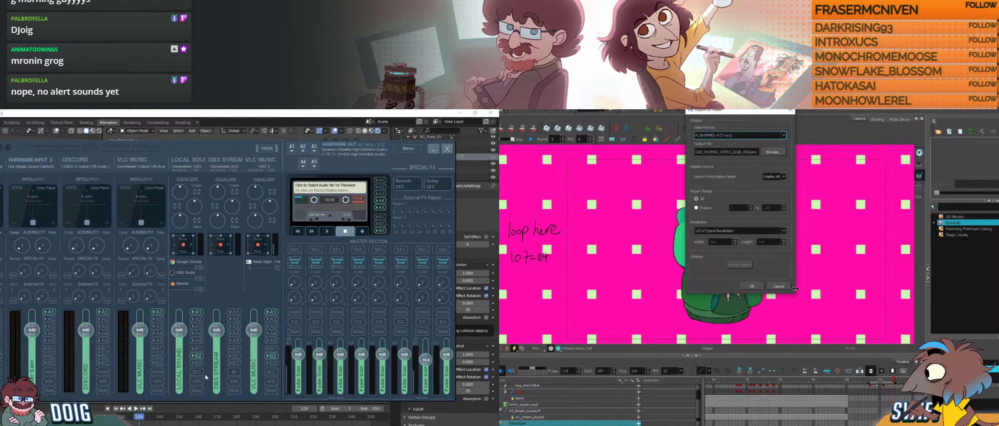
left_click(780, 287)
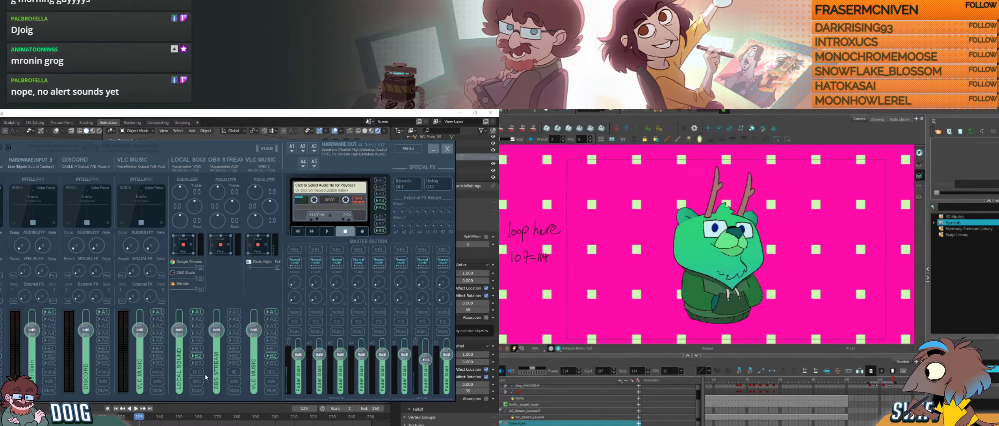
Step: Look up the installed Harmony version in the program's About information, and close it
left_click(600, 106)
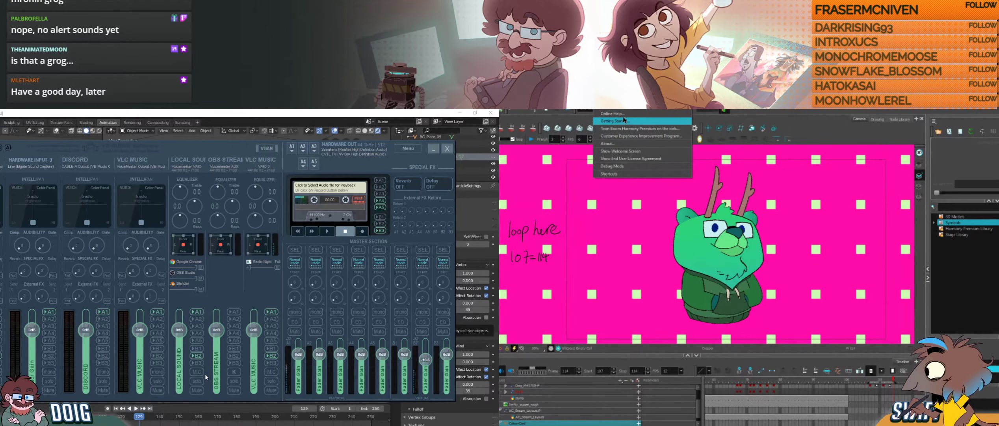
left_click(621, 147)
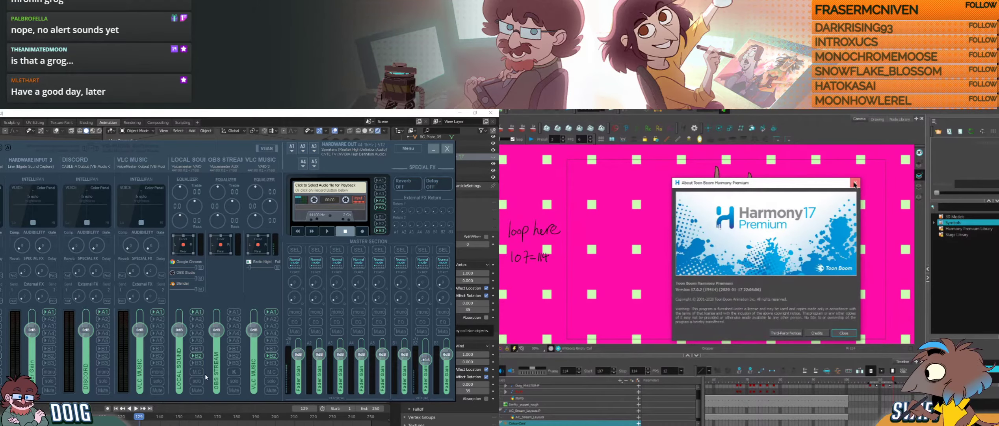
left_click(854, 183)
Step: Start a movie export and choose H.264/MPEG-4 as its video format
left_click(501, 110)
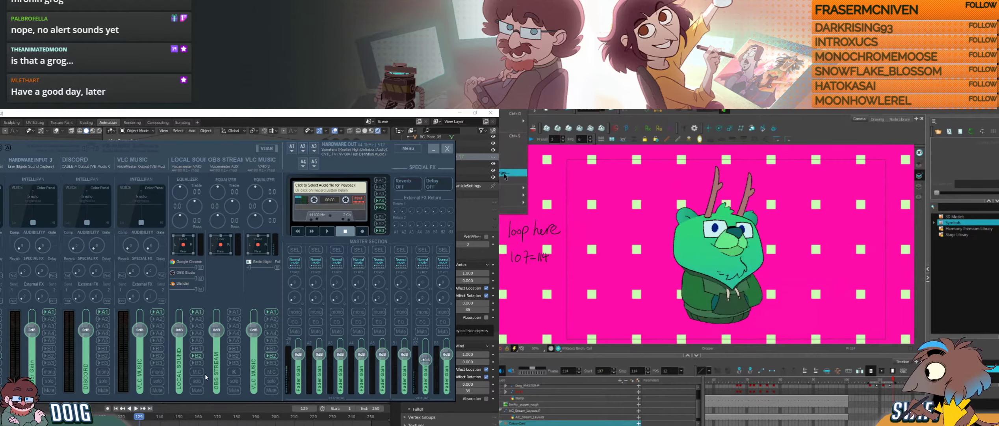
mouse_move(516, 196)
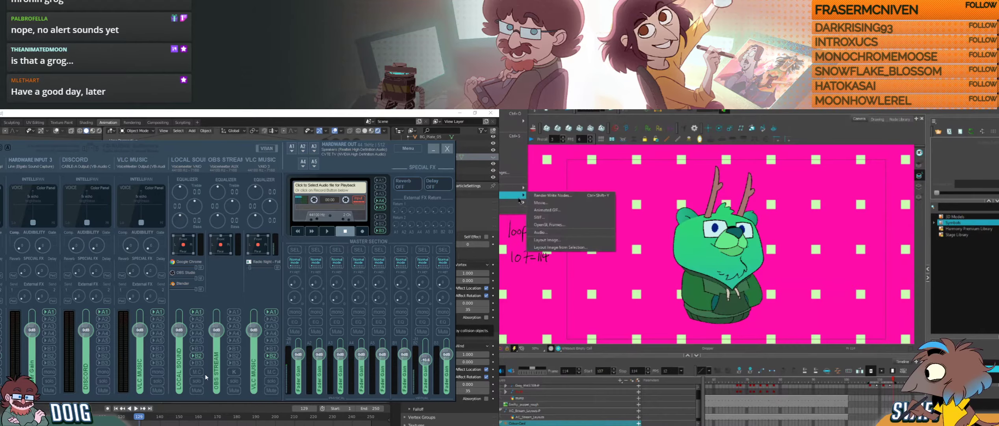
left_click(560, 205)
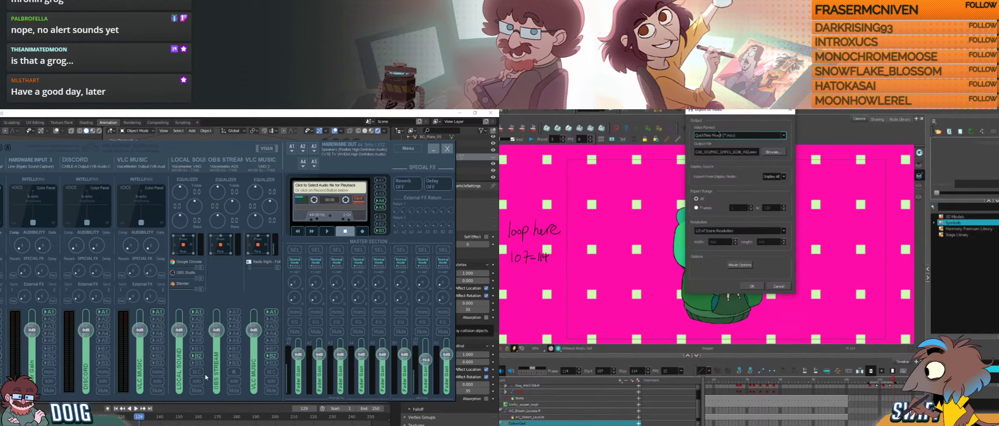
left_click(735, 135)
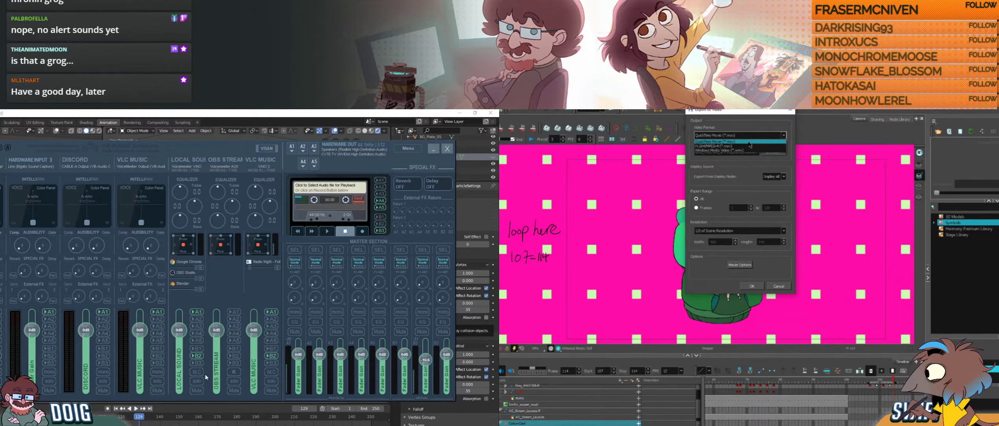
left_click(781, 146)
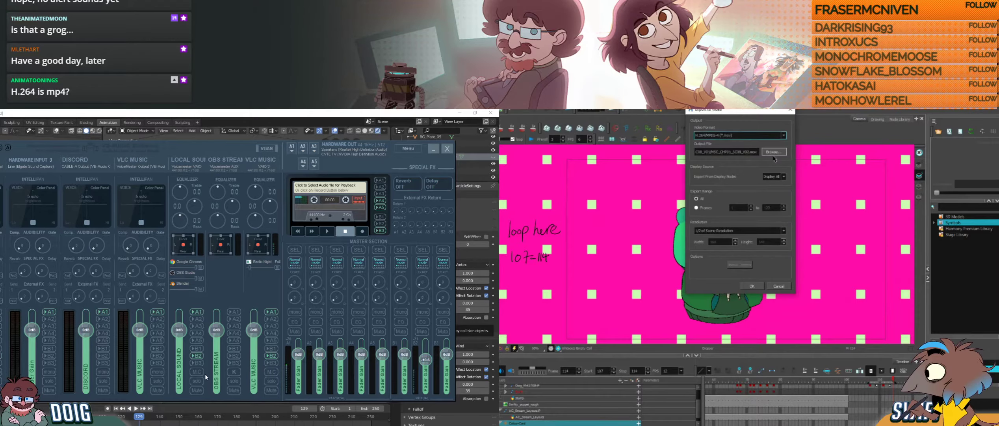
Step: Browse for the movie's output location and go to the TWITCH folder inside DOIGSWIFT
left_click(773, 152)
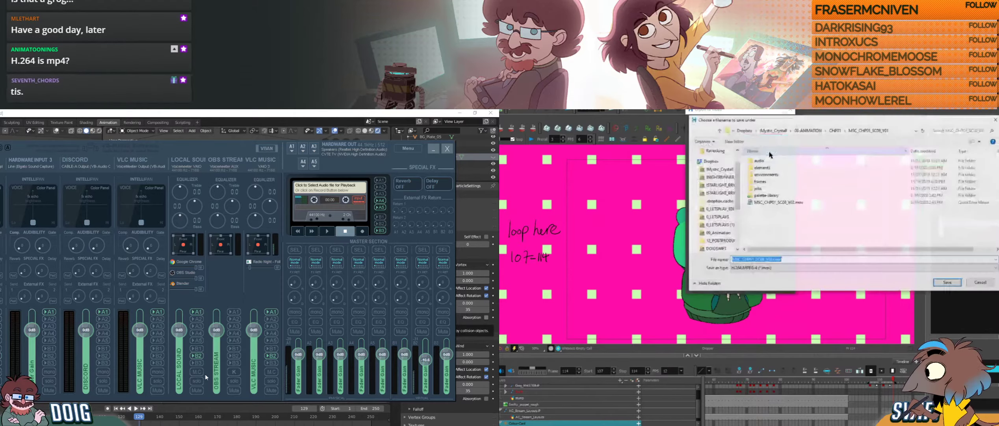
scroll(725, 221, "down", 3)
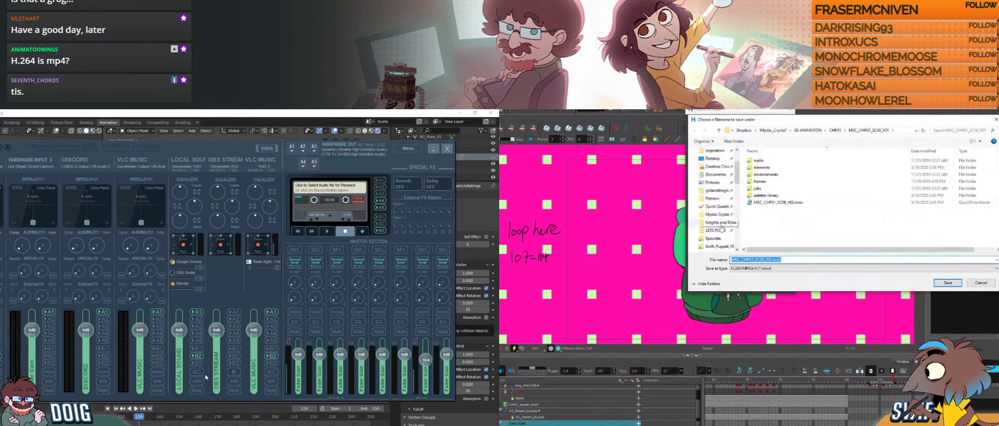
scroll(719, 216, "down", 4)
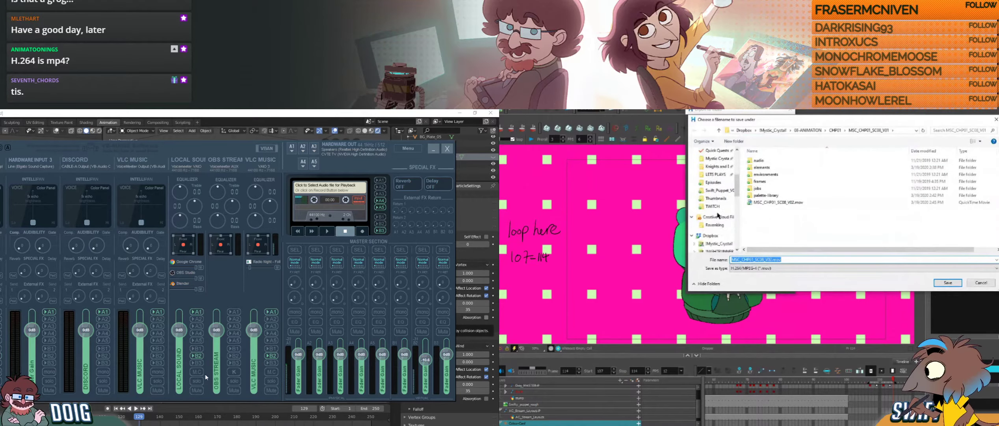
scroll(720, 229, "down", 2)
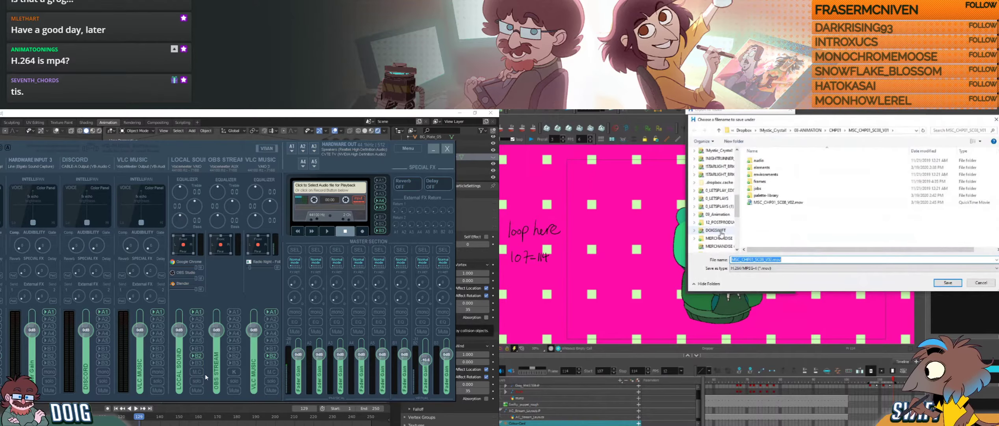
left_click(715, 230)
left_click(873, 128)
key("End")
type("\\TWITCH")
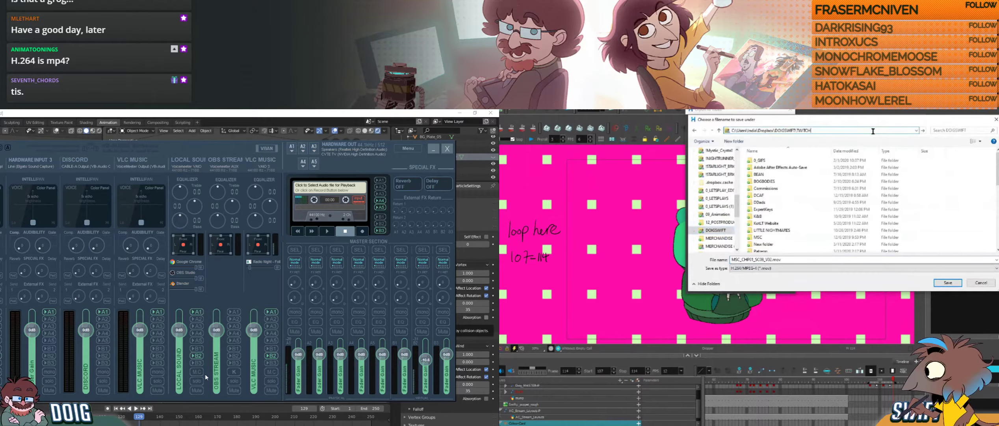
key("Return")
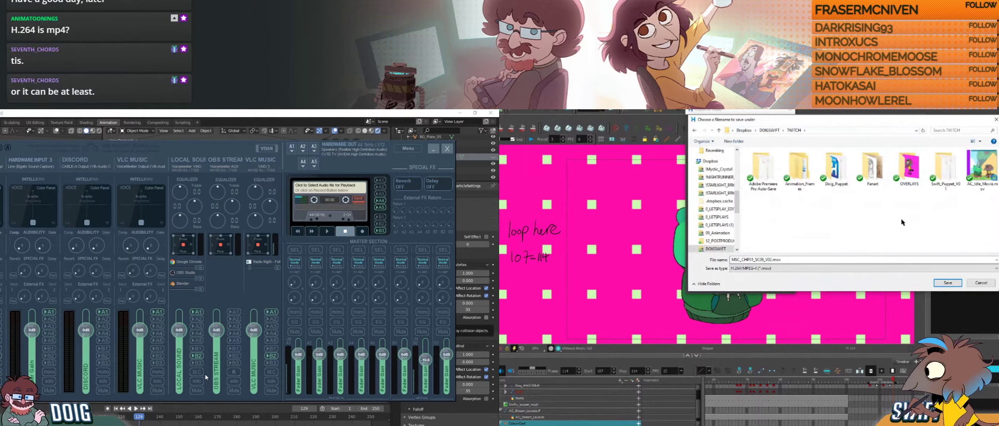
Step: Save the output file under a name starting with Doig_Co, and set the video format to QuickTime Movie
left_click(798, 258)
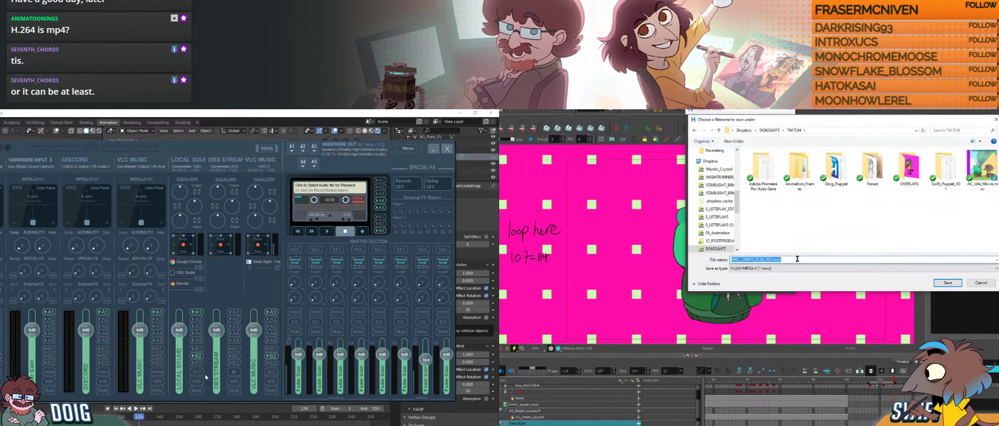
type("Doig")
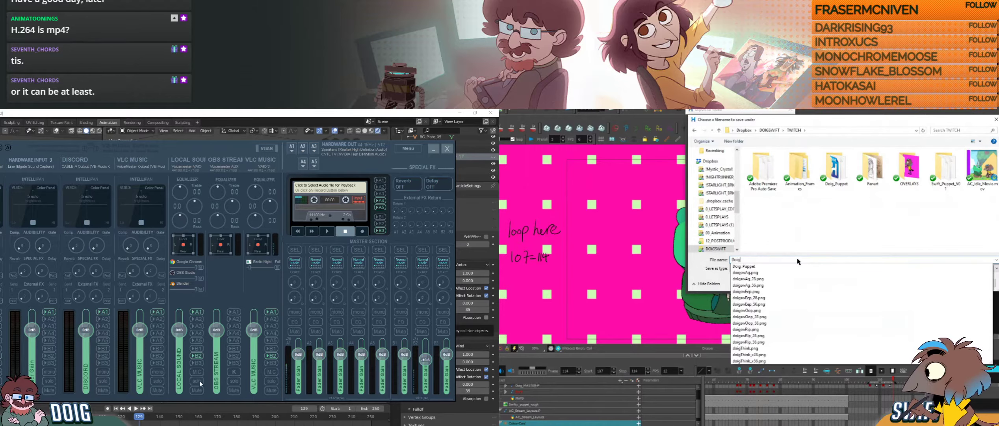
type("_Col")
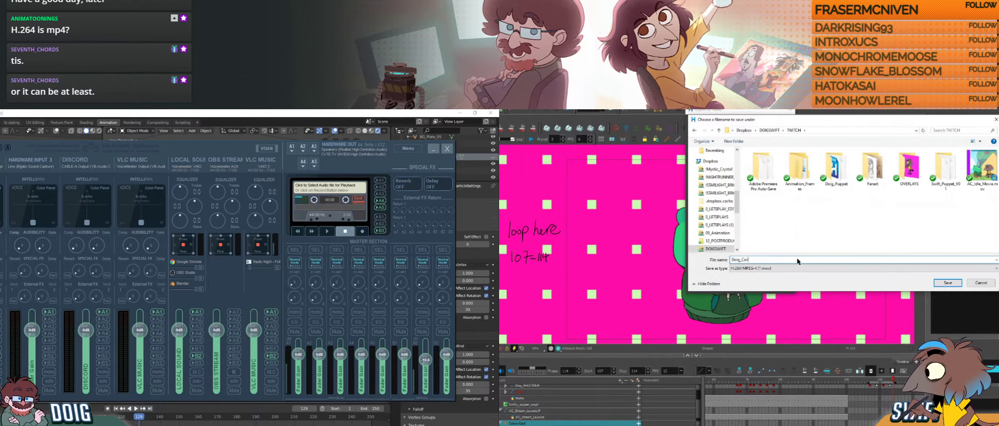
left_click(952, 284)
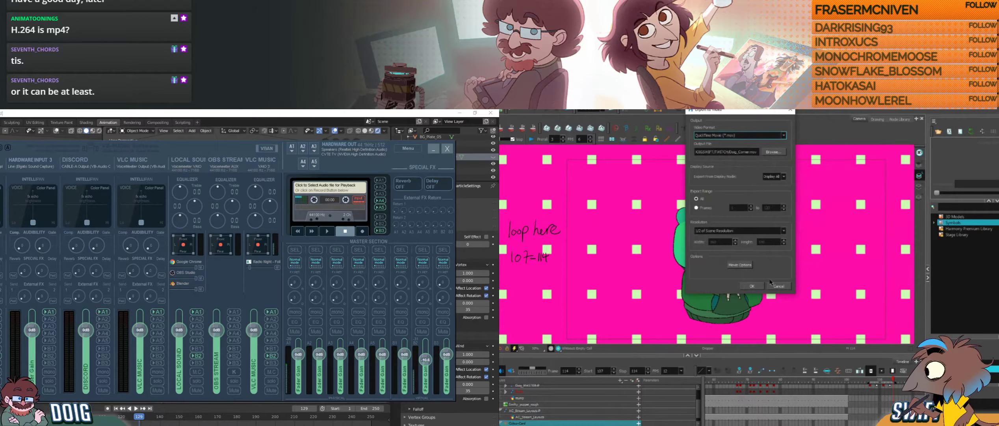
Step: Export the movie at the same resolution as the scene, limited to frames 107 through 114
left_click(737, 230)
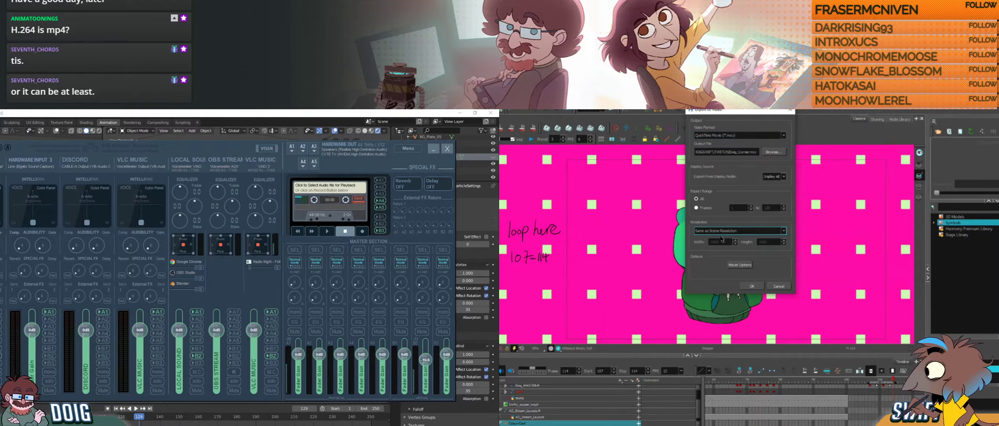
left_click(729, 238)
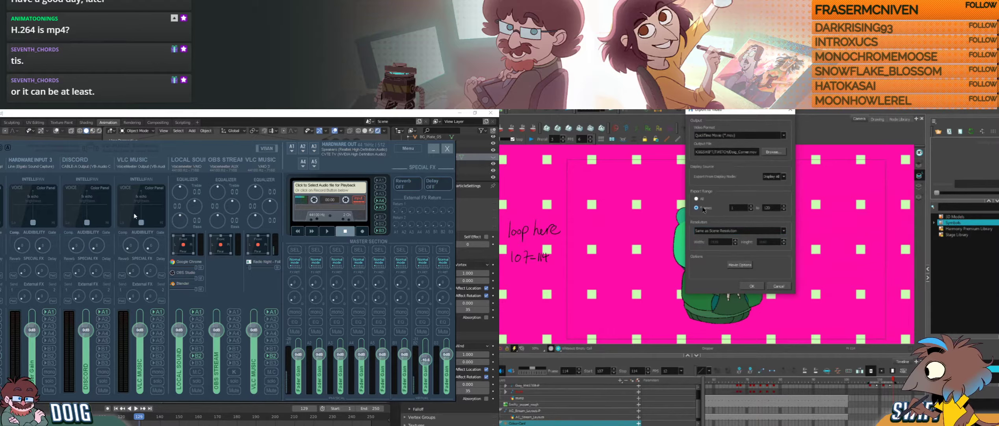
left_click(742, 207)
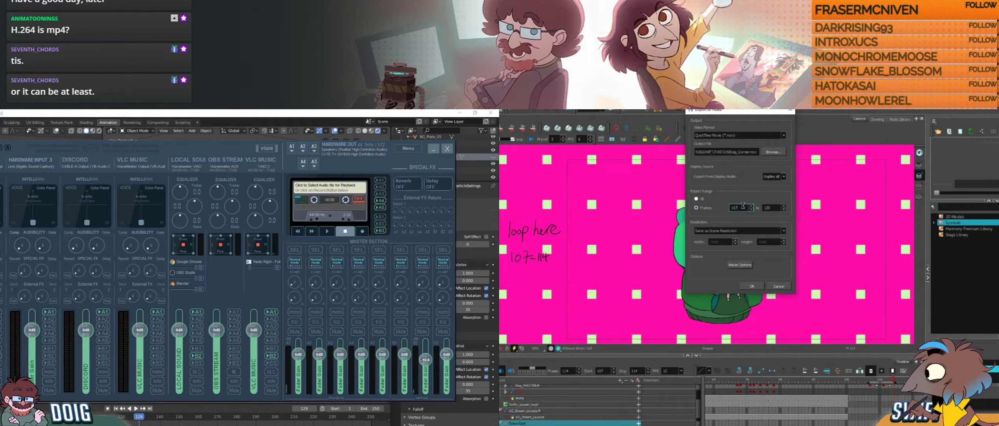
left_click_drag(771, 207, 761, 208)
type("114")
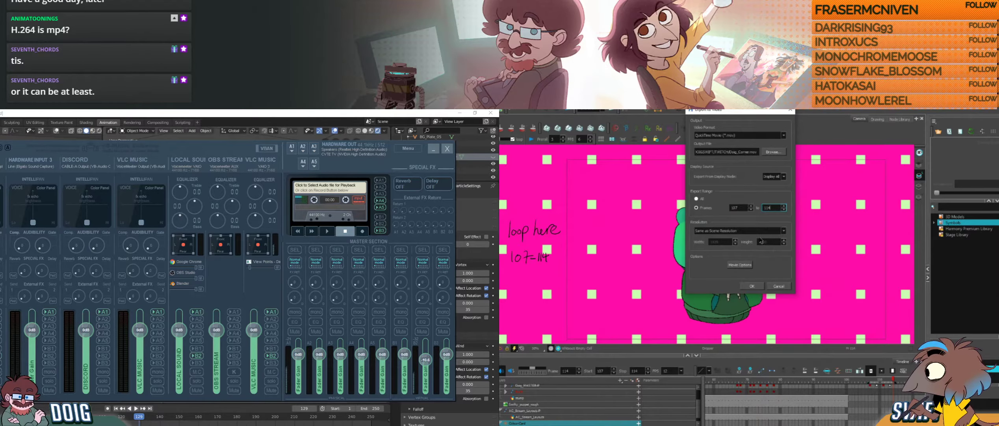
left_click(755, 287)
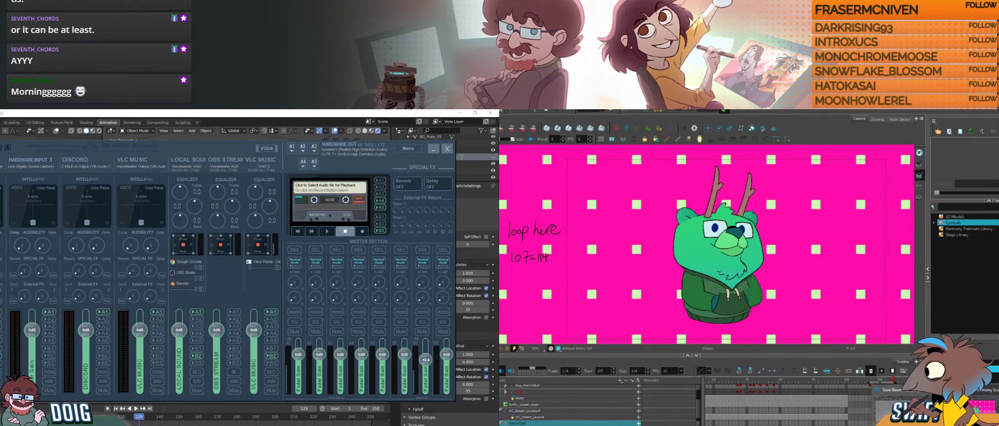
Step: Switch to the other open Harmony scene with the empty drawing layer and centre its camera frame
left_click(902, 410)
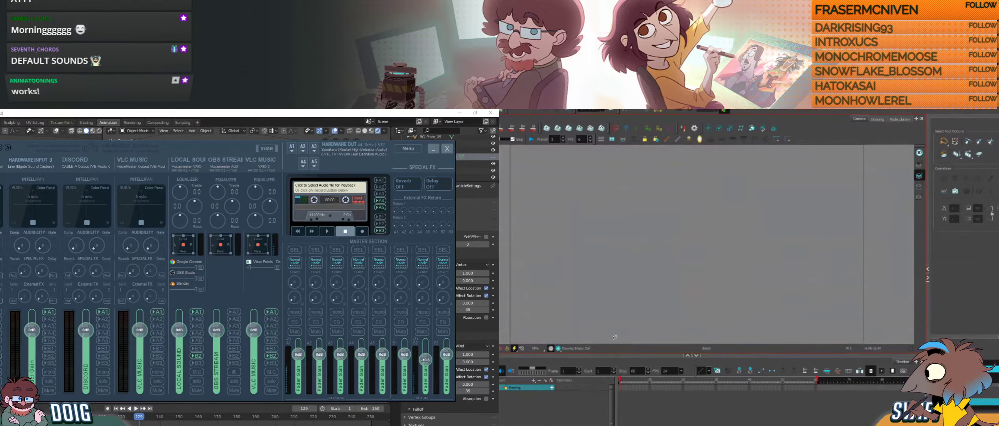
scroll(622, 306, "down", 1)
middle_click_drag(628, 281, 692, 280)
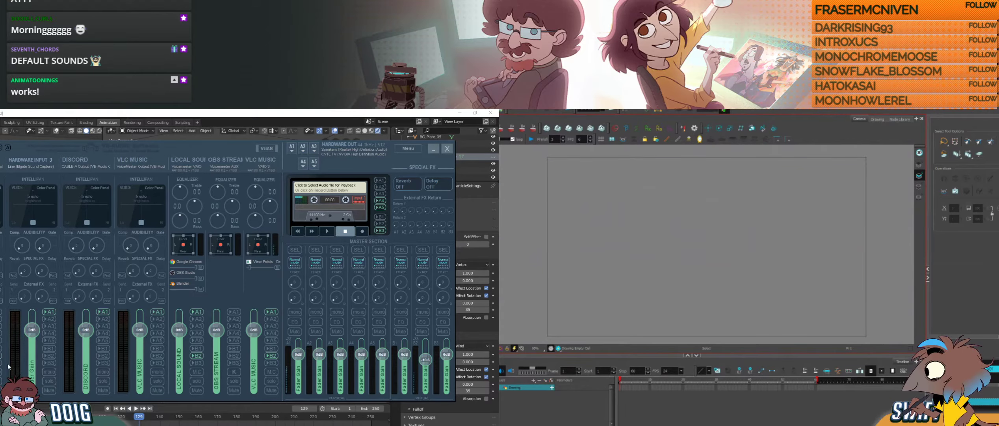
Step: Put away the audio mixer, switch to Blender and select the Circle particle emitter in the 3D scene
left_click(196, 356)
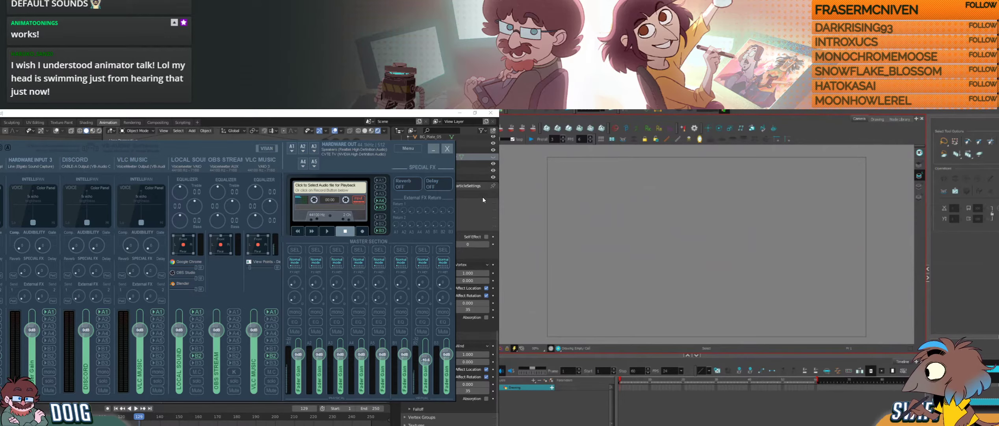
left_click(433, 149)
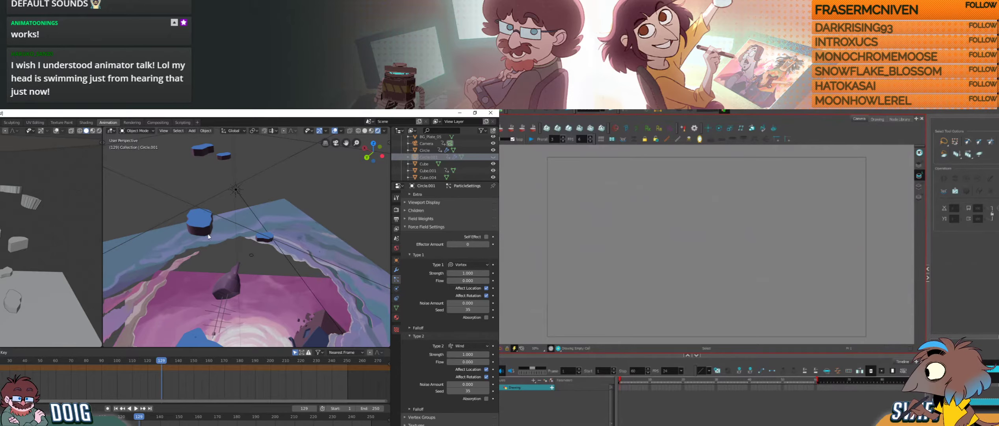
left_click(208, 236)
middle_click_drag(214, 274, 241, 236)
left_click(267, 250)
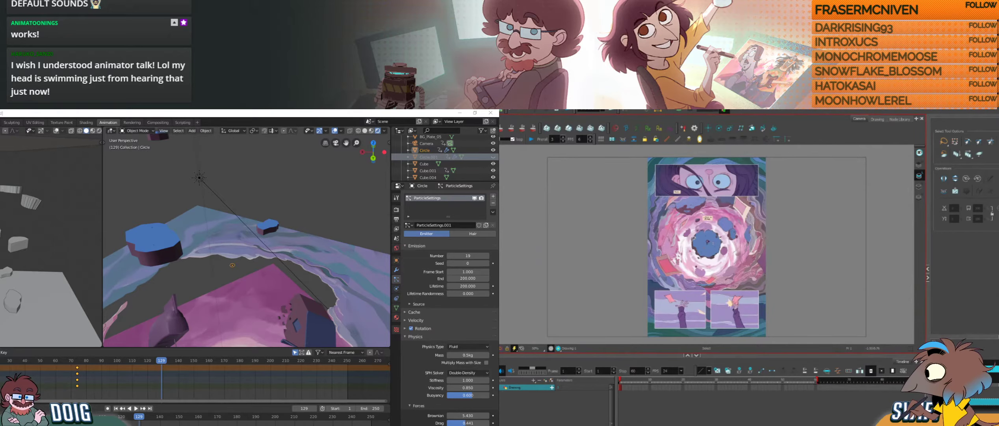
Step: Switch to Harmony and scale up the comic page reference image slightly around the camera frame
left_click(692, 238)
key("alt+Tab")
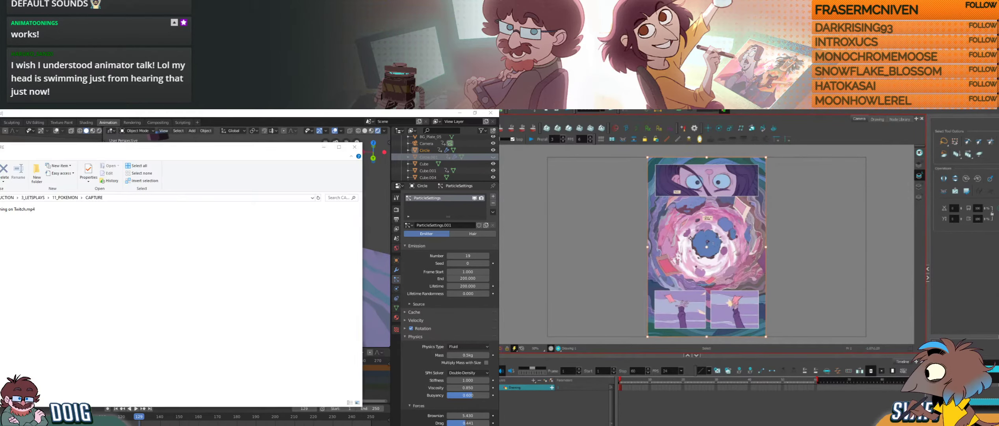
mouse_move(44, 148)
left_mouse_down()
mouse_move(0, 169)
mouse_move(0, 211)
left_mouse_up()
mouse_move(767, 337)
left_mouse_down()
mouse_move(783, 344)
mouse_move(890, 307)
left_mouse_up()
key("ctrl+z")
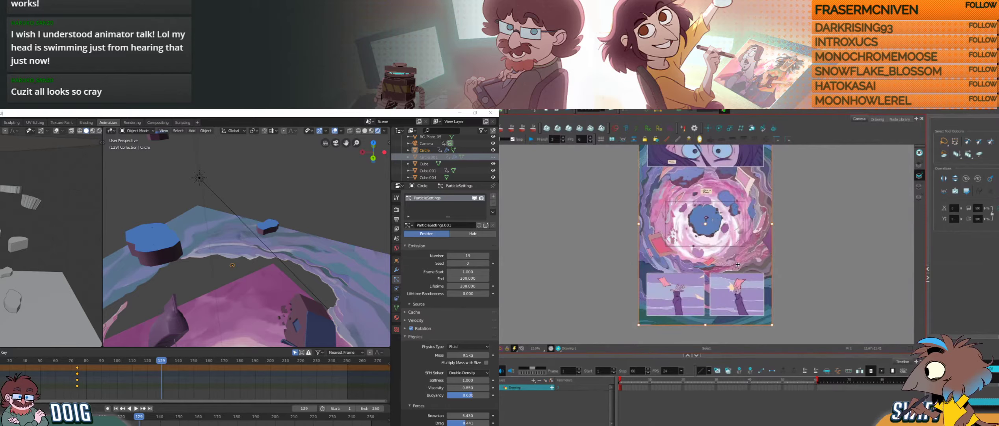
left_click_drag(773, 324, 779, 338)
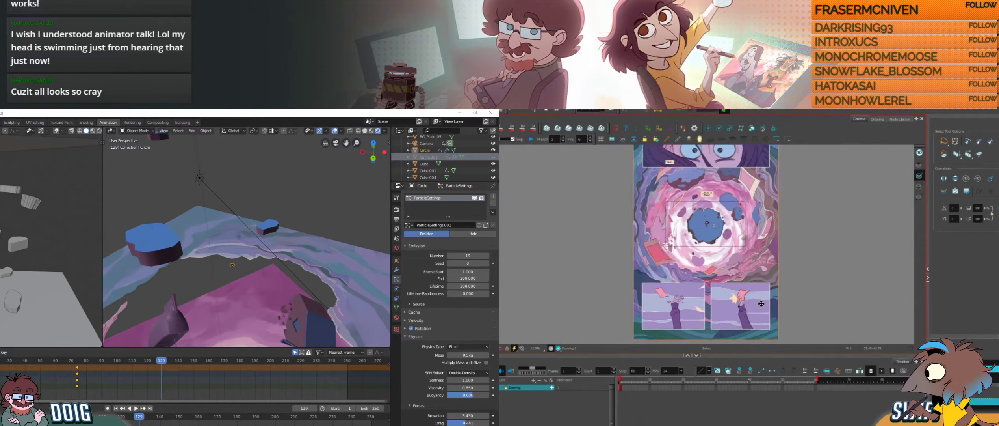
Step: Nudge the reference page upward over the camera frame and extend its exposure to the scene's last frame
left_click(761, 301)
key("Up")
key("Up")
key("Up")
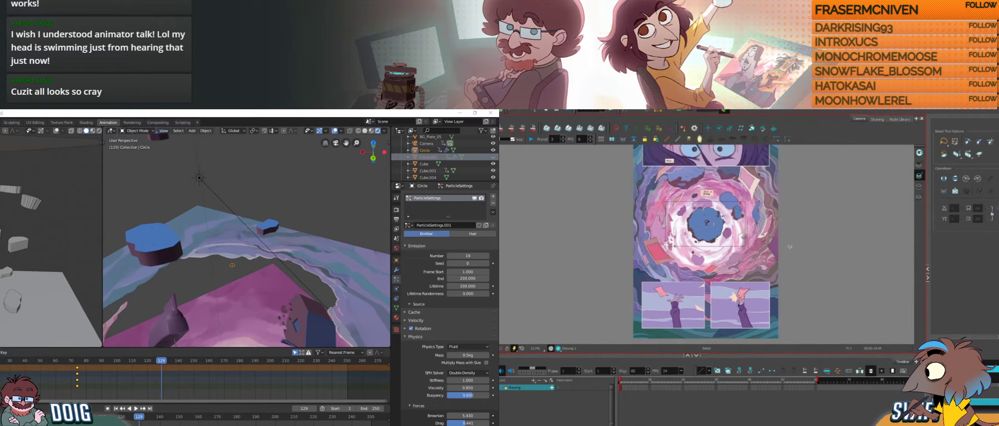
scroll(688, 223, "up", 1)
scroll(688, 222, "up", 2)
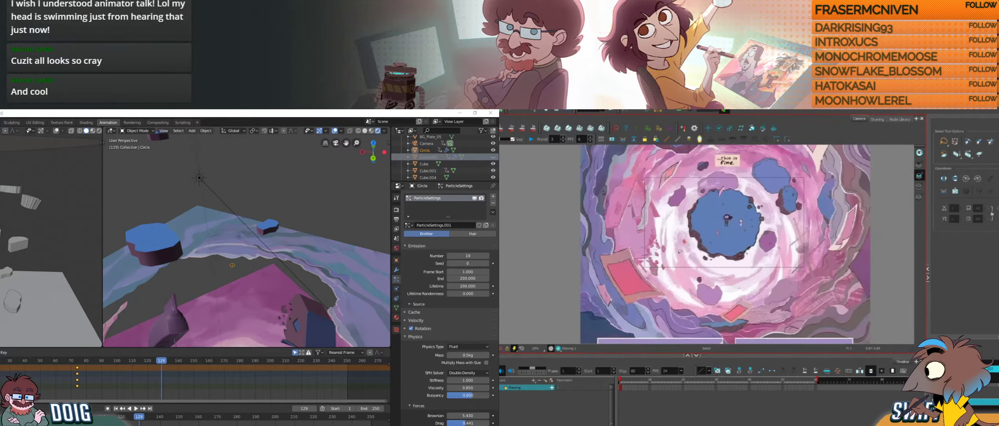
left_click(812, 388)
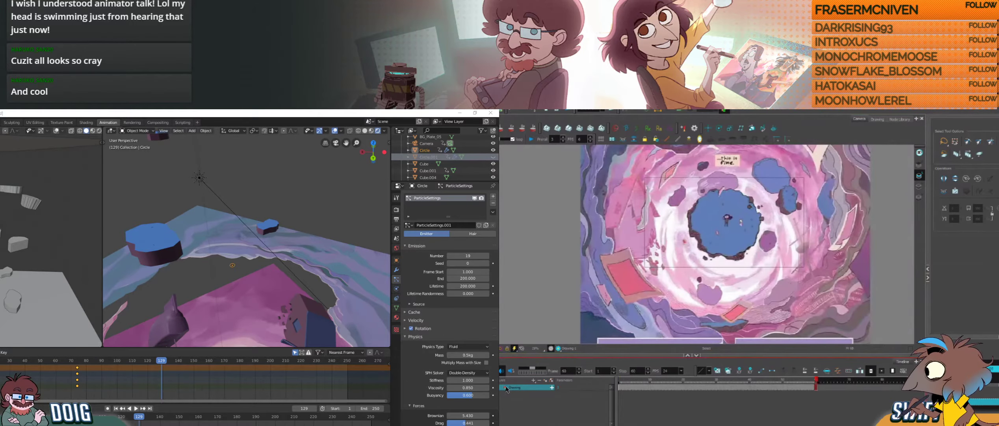
Step: Add a new vector drawing layer named Midge_Rough above the reference drawing layer
left_click(546, 381)
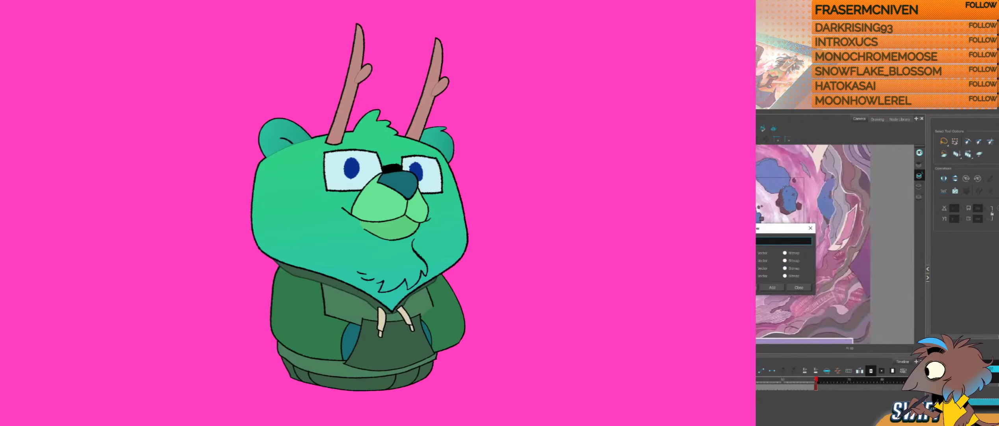
type("Midge_Rough")
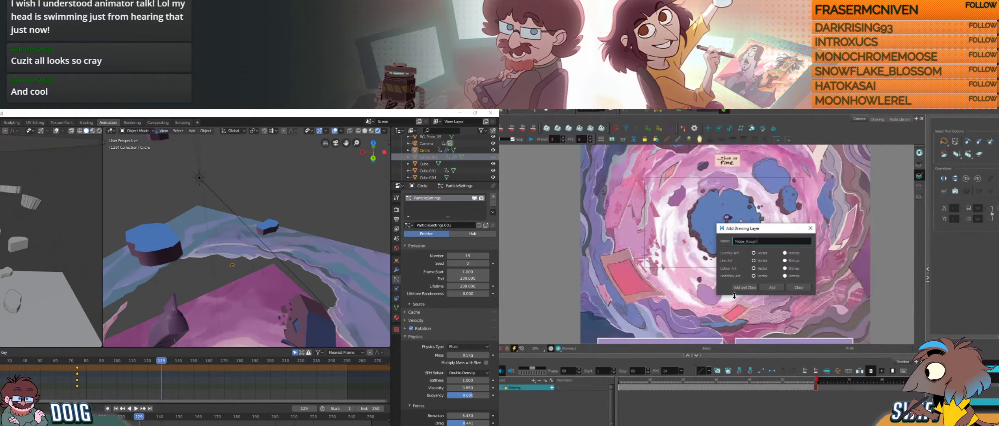
key("Return")
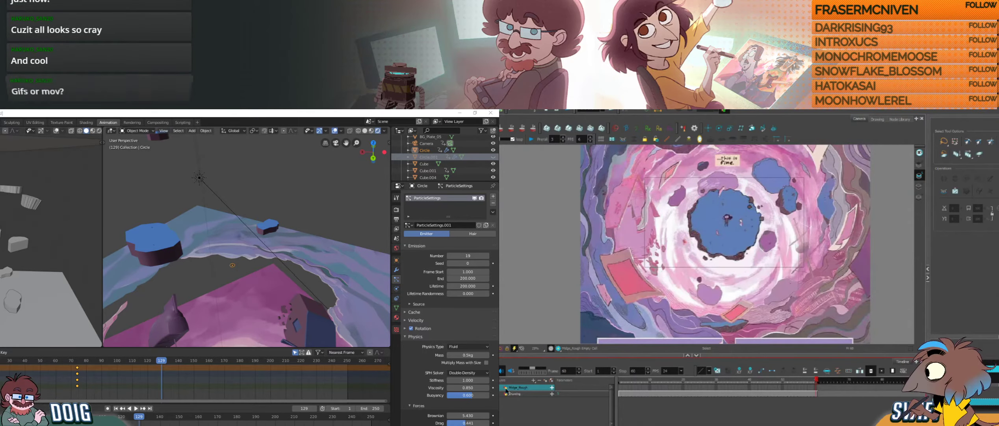
Step: Add another vector drawing layer named Whiteout between the reference drawing and Midge_Rough
left_click(521, 393)
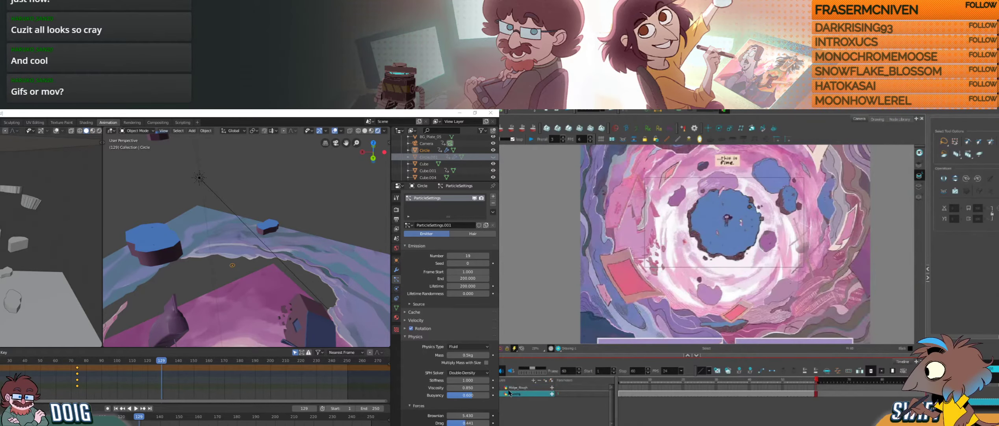
left_click(534, 380)
type("Whiteout")
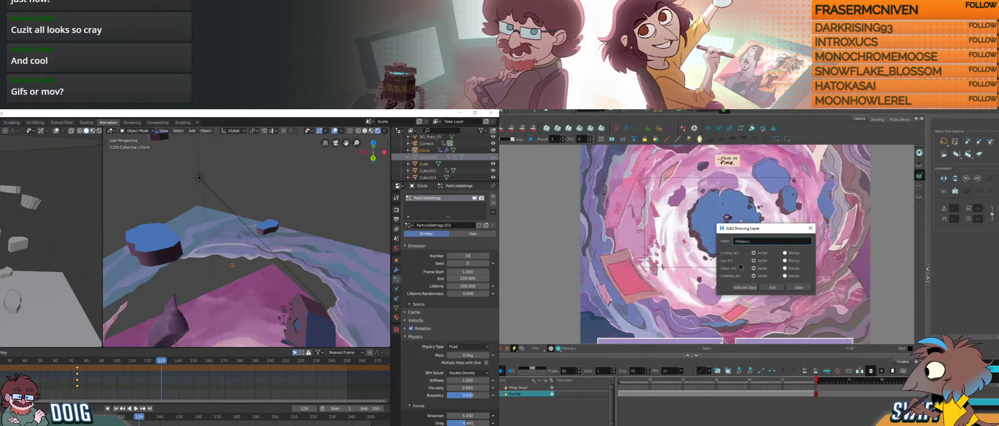
left_click(745, 287)
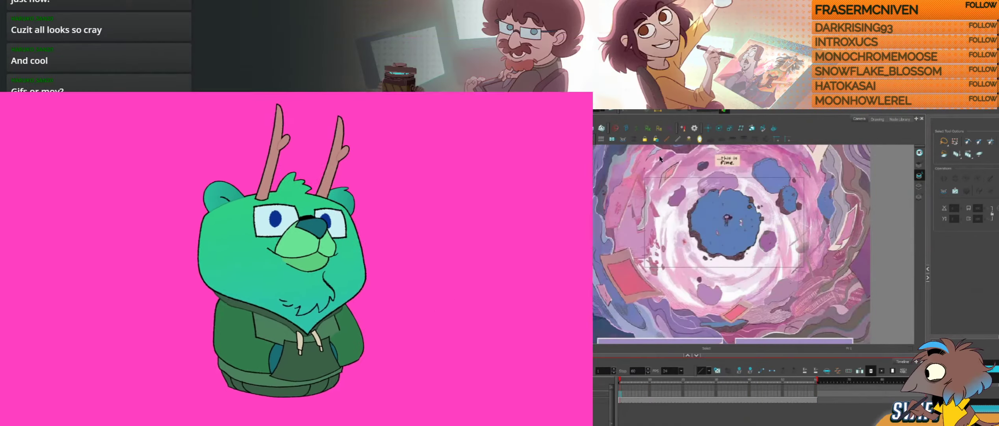
Step: Draw a rectangle slightly larger than the camera frame on the Whiteout layer and fill it with white
left_click_drag(822, 262, 836, 287)
key("alt+i")
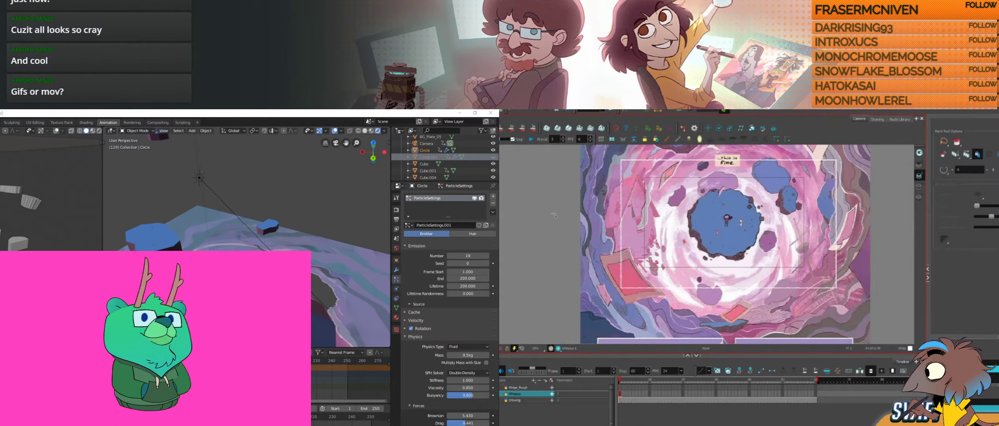
left_click(690, 262)
Step: Lower the alpha of the white colour so the Whiteout rectangle becomes semi-transparent over the reference page
double_click(991, 408)
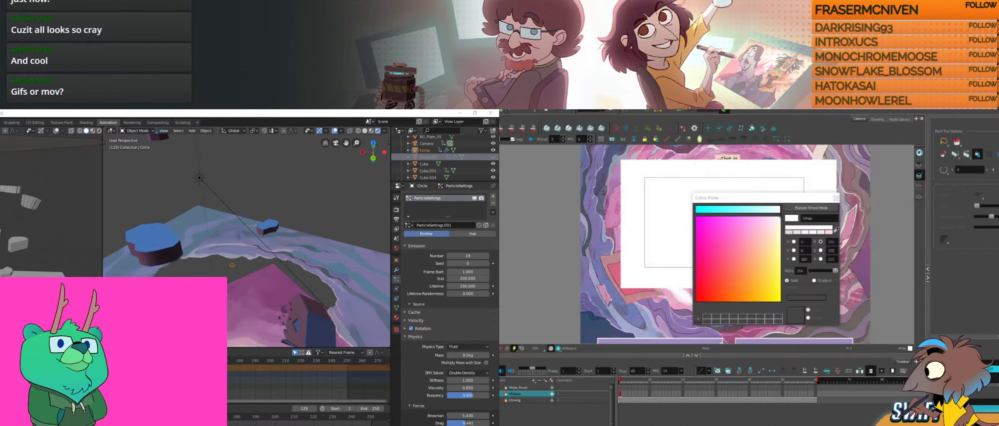
left_click_drag(835, 271, 826, 272)
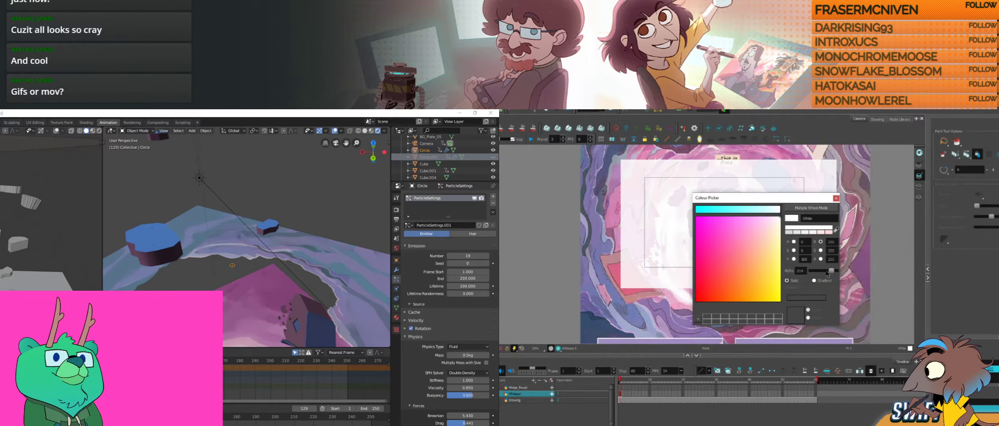
left_click(836, 197)
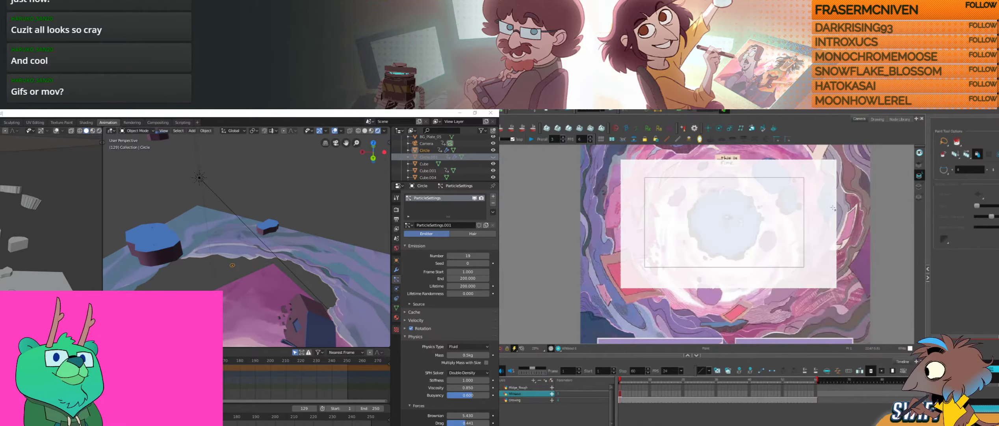
Step: Rename the reference image's drawing layer to Ref
double_click(520, 398)
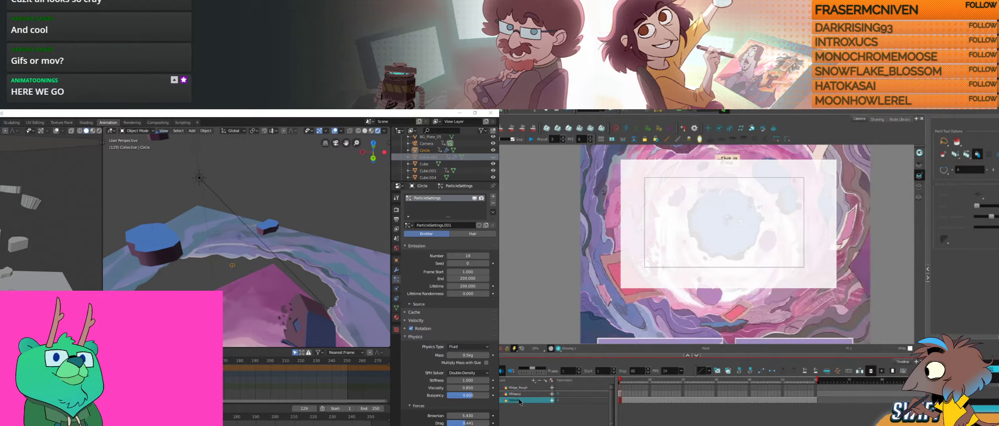
type("Ref")
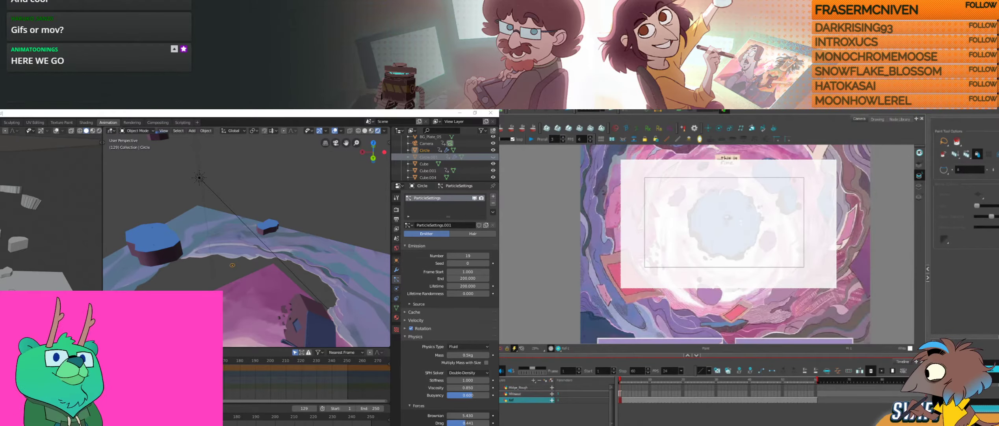
key("Return")
Step: Lock the Ref and Whiteout layers and extend the Whiteout drawing's exposure to the scene's last frame
left_click(500, 393)
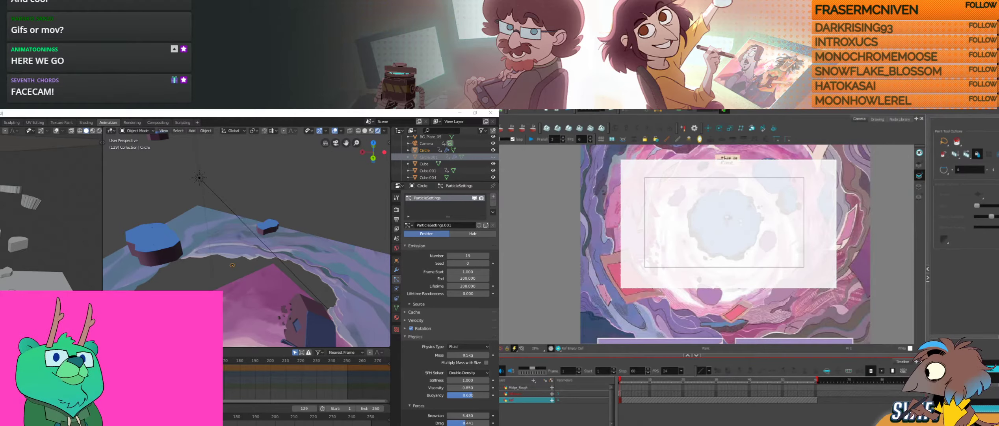
left_click(500, 394)
left_click(815, 394)
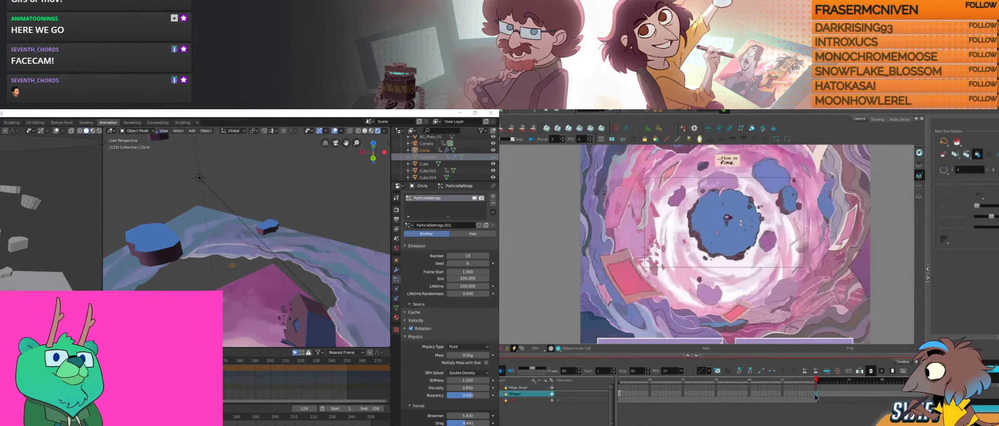
Step: On Midge_Rough's first frame, sketch a rounded rectangular head over the faded reference figure with the MSC_Mainline_Thick brush
left_click(621, 388)
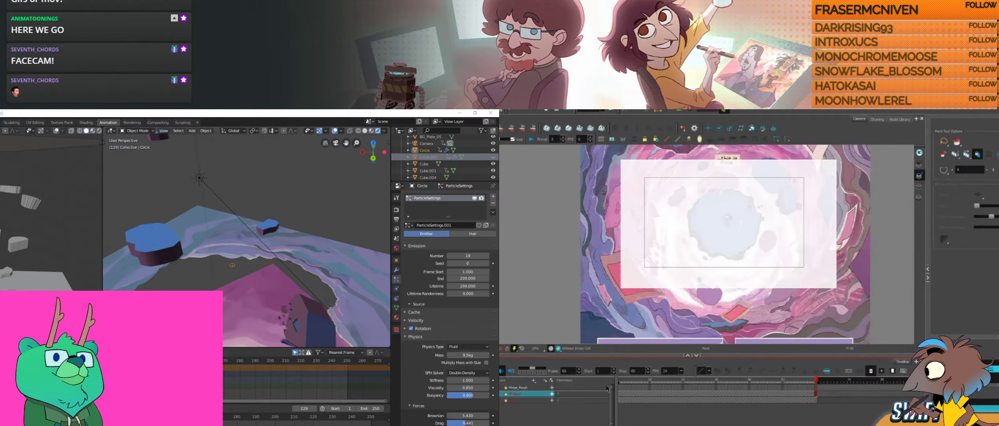
scroll(738, 213, "up", 2)
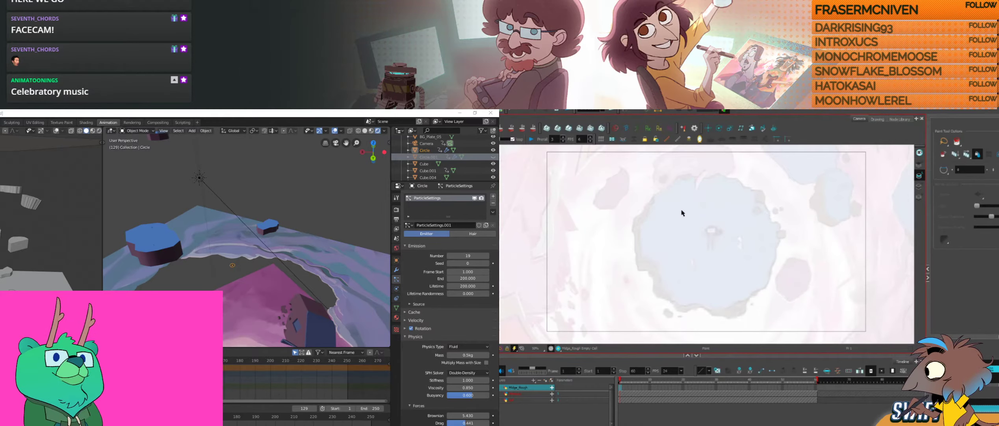
key("alt+b")
scroll(720, 219, "up", 2)
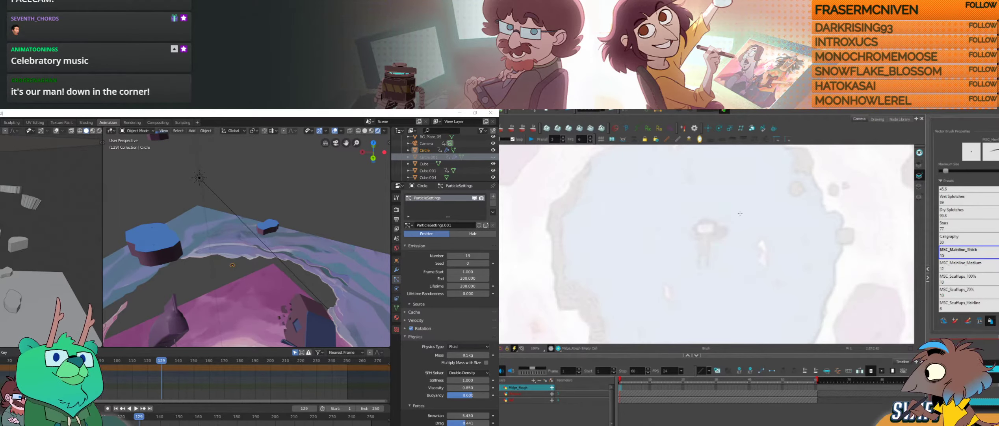
key("2")
middle_click_drag(700, 231, 729, 227)
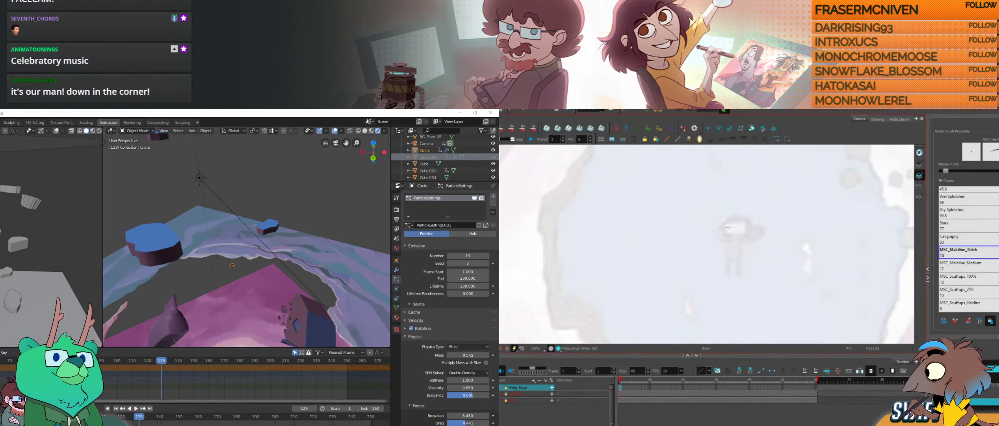
key("2")
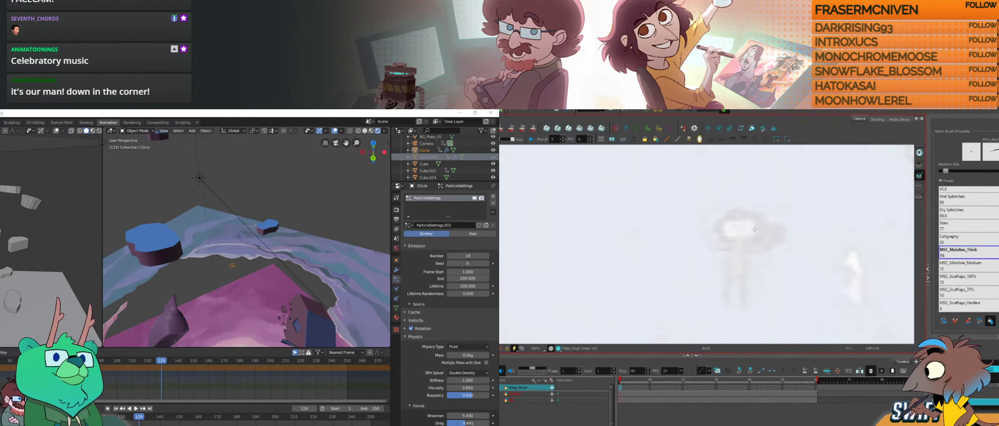
middle_click_drag(754, 229, 764, 232)
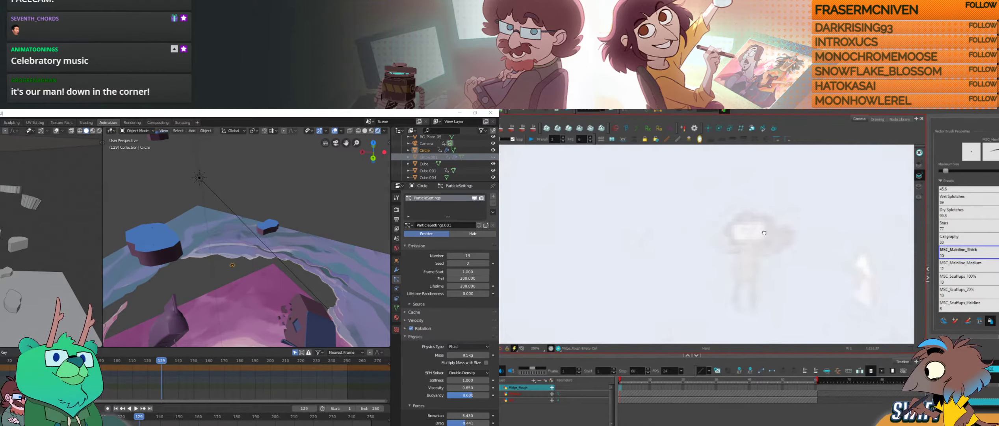
mouse_move(732, 219)
left_mouse_down()
mouse_move(732, 239)
mouse_move(762, 212)
mouse_move(769, 218)
left_mouse_up()
left_click_drag(731, 238, 774, 237)
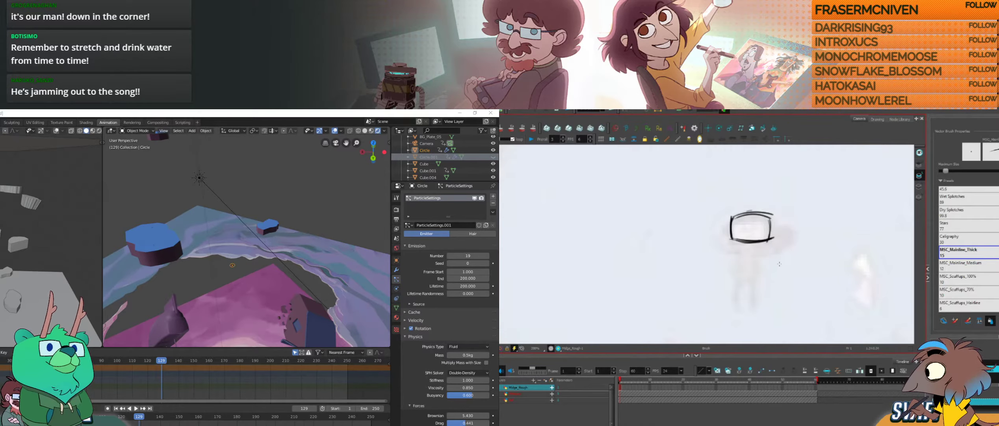
mouse_move(765, 207)
left_mouse_down("ctrl")
mouse_move(758, 219)
mouse_move(782, 211)
left_mouse_up("ctrl")
left_click(791, 207, "ctrl")
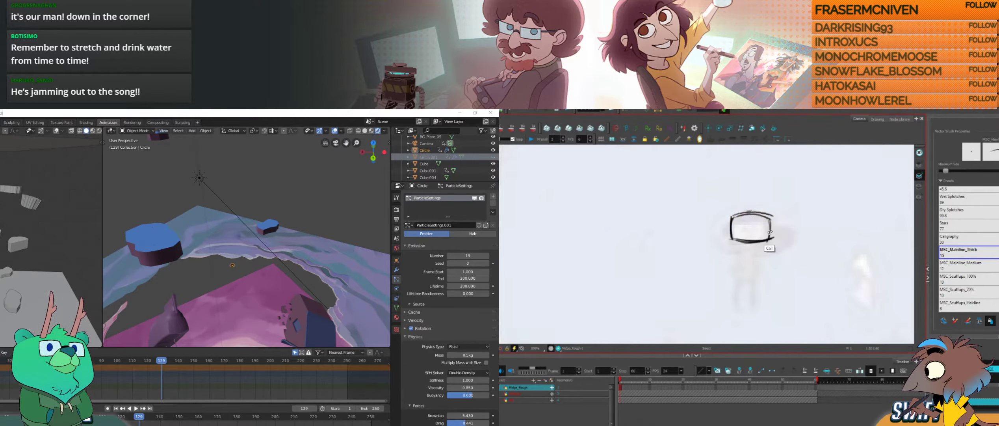
Step: Sketch a V-shaped neckline and a flared torso with a square front pocket beneath Midge's head
mouse_move(744, 242)
left_mouse_down()
mouse_move(755, 242)
mouse_move(750, 249)
left_mouse_up()
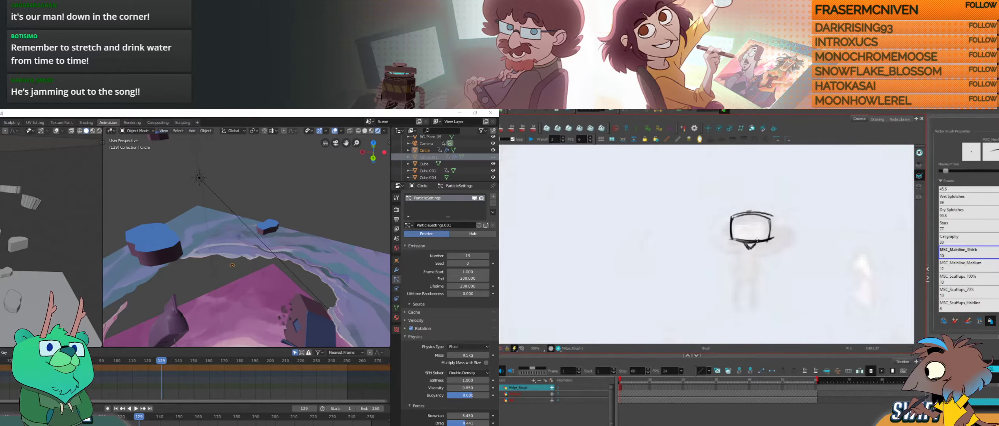
mouse_move(743, 242)
left_mouse_down()
mouse_move(738, 275)
mouse_move(765, 270)
mouse_move(746, 270)
mouse_move(757, 271)
mouse_move(757, 259)
left_mouse_up()
middle_click_drag(769, 272, 774, 258)
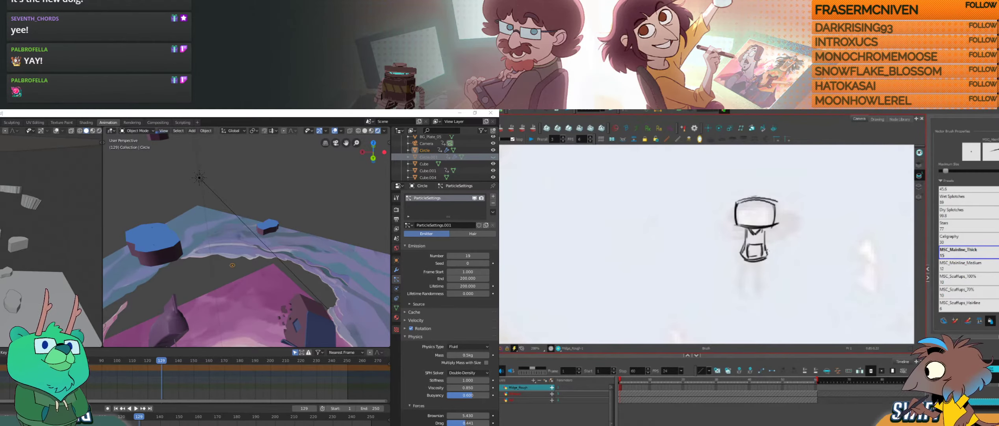
middle_click_drag(767, 249, 771, 248)
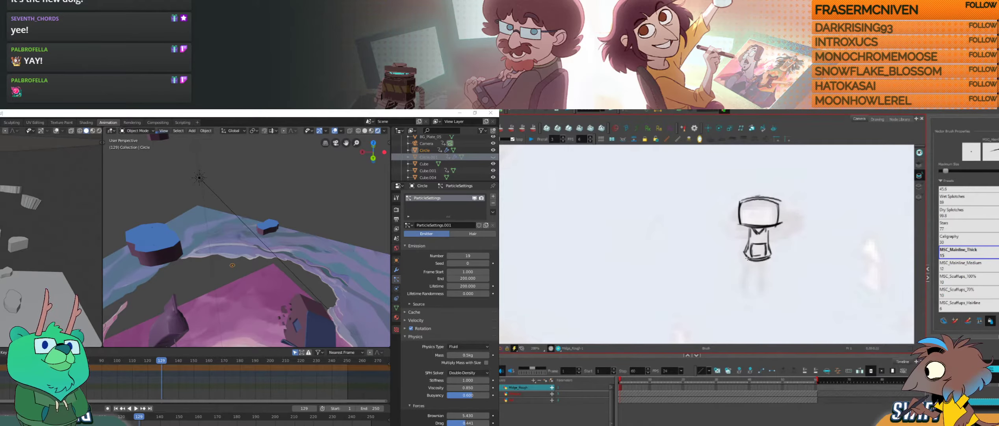
Step: Sketch Midge's two short legs below the torso, redrawing the right-hand leg with a curved lower part
mouse_move(747, 258)
left_mouse_down()
mouse_move(764, 265)
mouse_move(745, 281)
left_mouse_up()
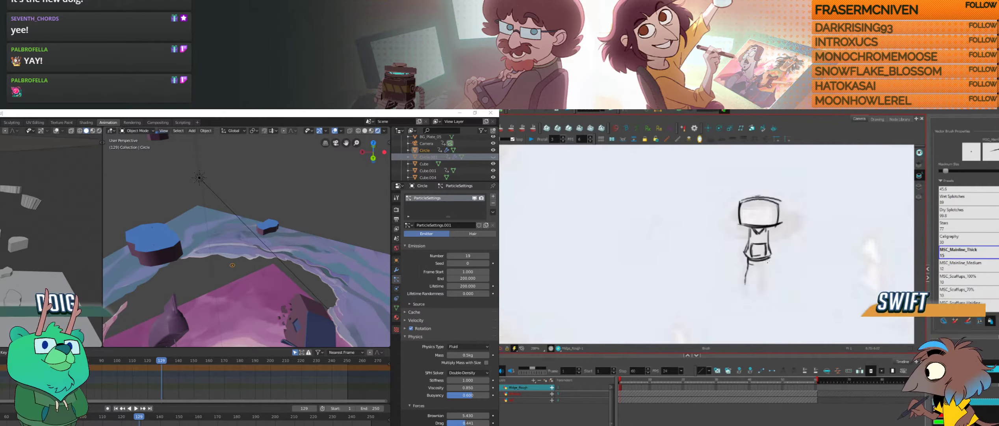
left_click_drag(769, 257, 770, 283)
key("ctrl+z")
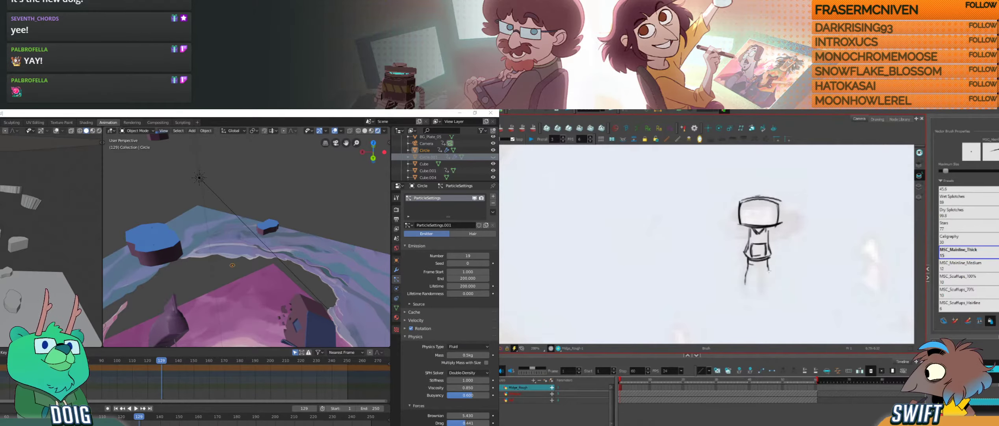
key("ctrl+z")
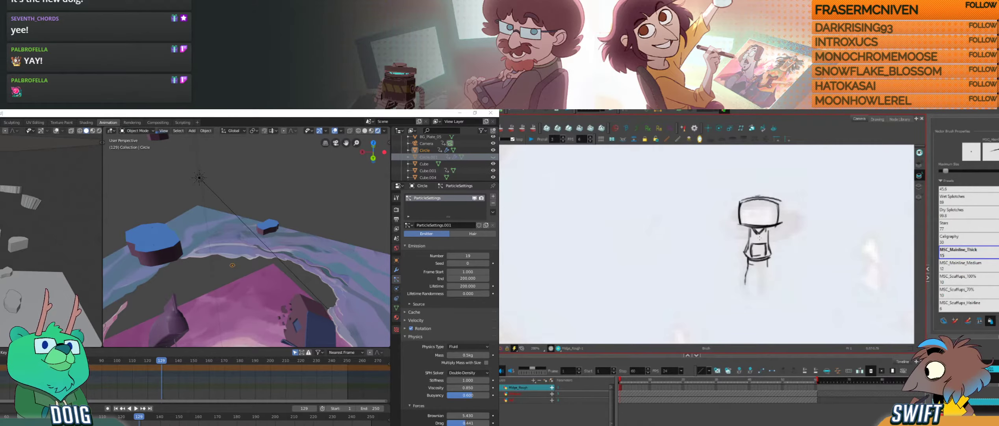
left_click_drag(767, 257, 764, 288)
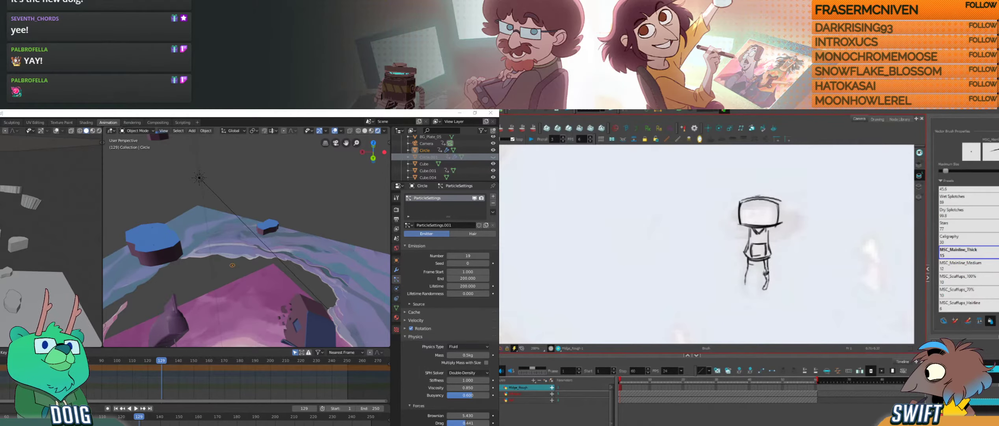
key("ctrl")
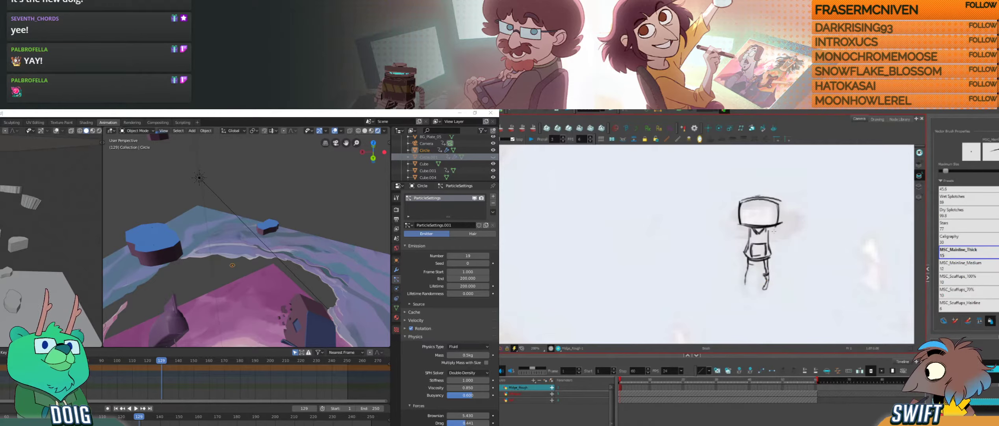
left_click_drag(752, 261, 748, 276)
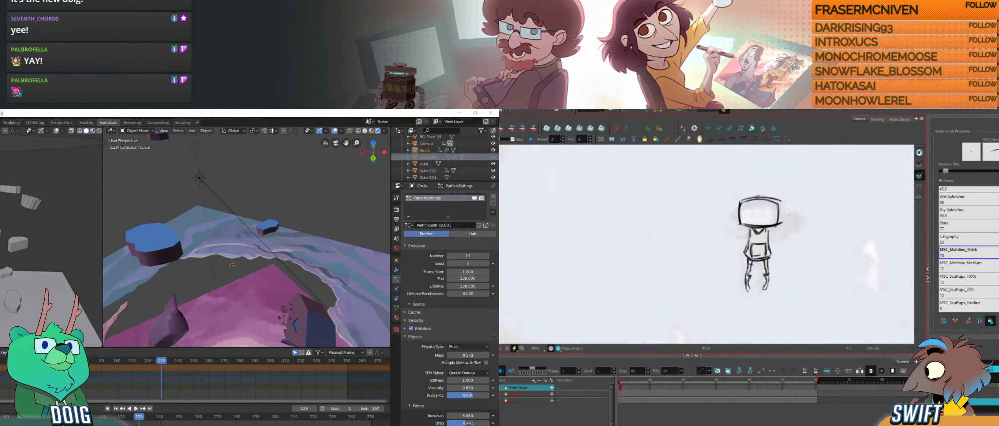
Step: Adjust the lower-leg strokes, add a hem line across the top of the legs, and reposition the leg strokes under the torso
left_click(750, 292, "ctrl")
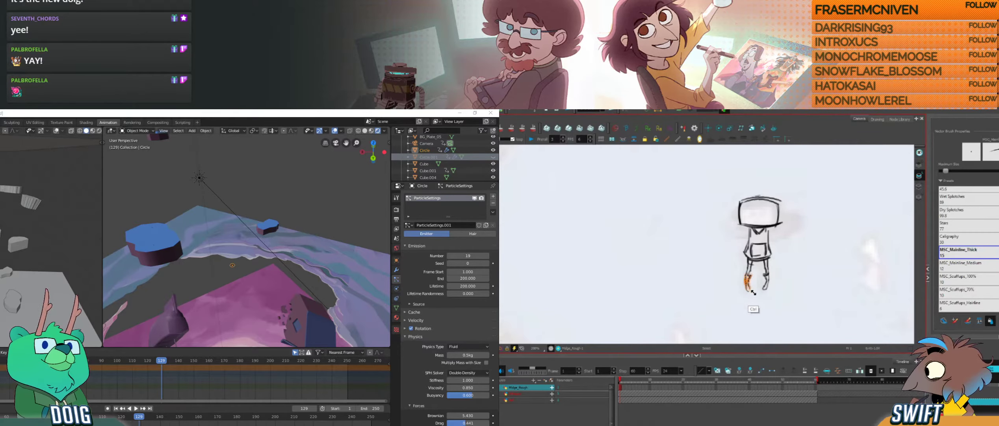
left_click(760, 281, "ctrl")
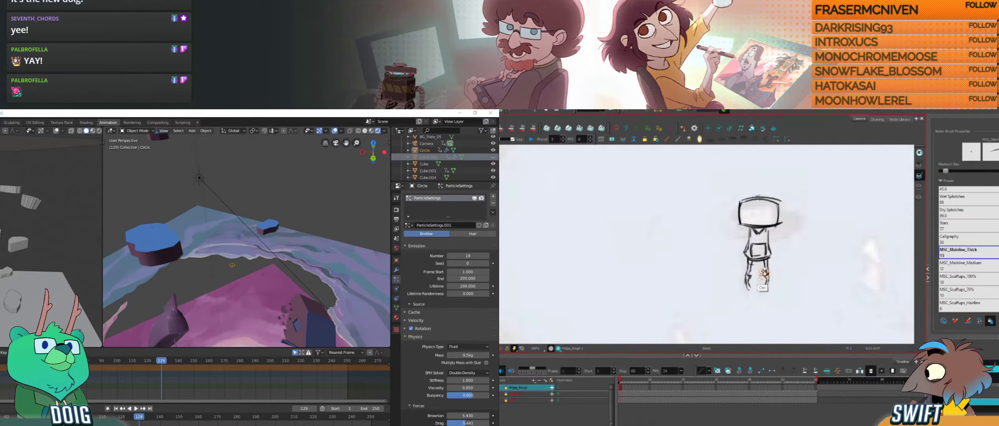
left_click(764, 273, "ctrl")
left_click_drag(752, 263, 769, 260)
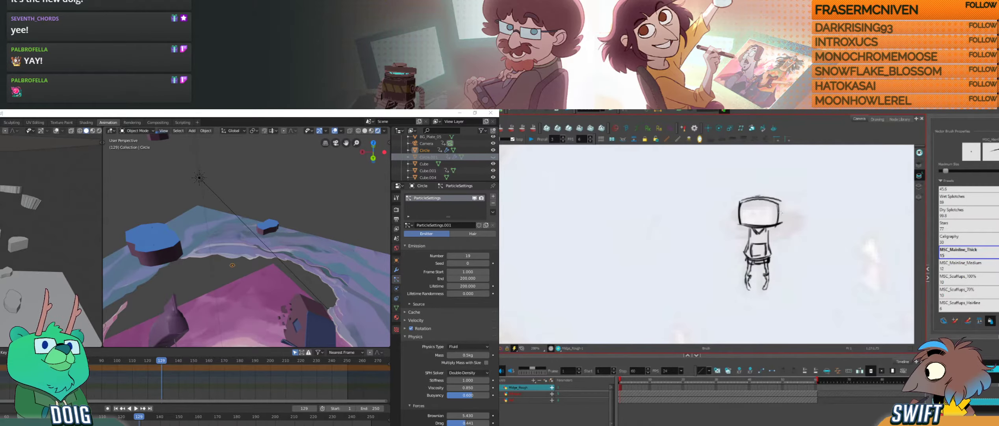
left_click_drag(798, 221, 790, 251, "ctrl")
mouse_move(767, 285)
left_mouse_down("ctrl")
mouse_move(744, 287)
mouse_move(736, 318)
mouse_move(773, 302)
mouse_move(742, 305)
mouse_move(763, 291)
left_mouse_up("ctrl")
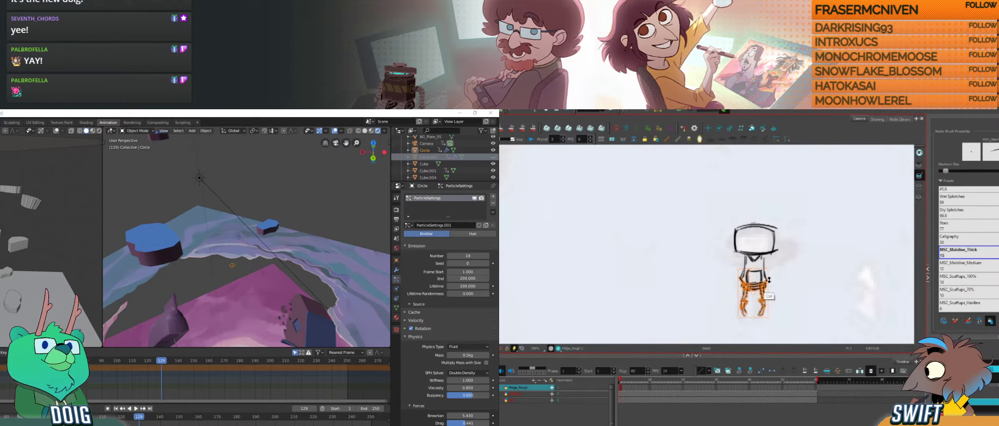
left_click(789, 264, "ctrl")
Step: Sketch the left-hand arm bent upward from Midge's shoulder, ending in a raised fist beside the head
left_click_drag(790, 265, 764, 262)
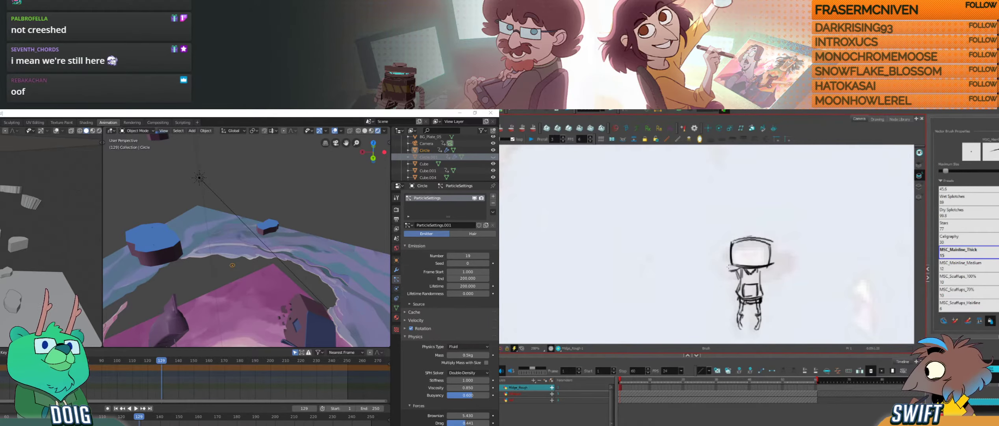
left_click_drag(727, 268, 741, 278)
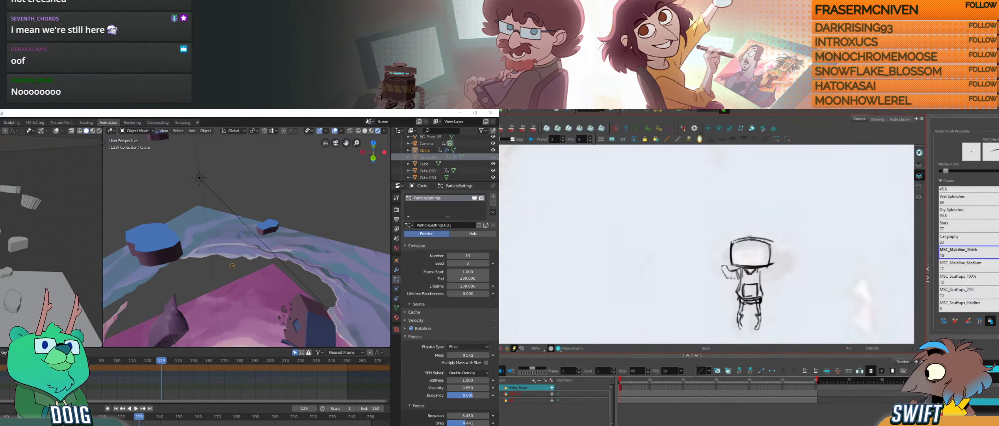
mouse_move(752, 262)
left_mouse_down()
mouse_move(759, 268)
mouse_move(726, 268)
left_mouse_up()
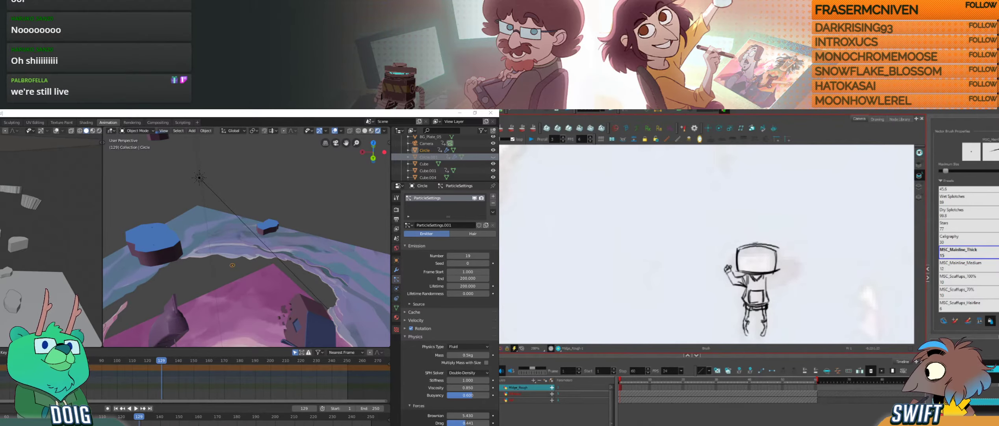
key("ctrl+z")
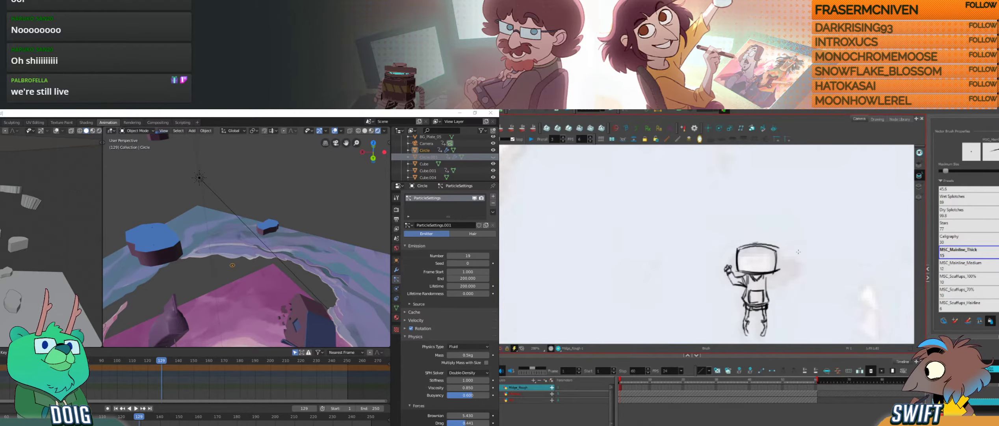
key("space")
left_click_drag(796, 255, 798, 245)
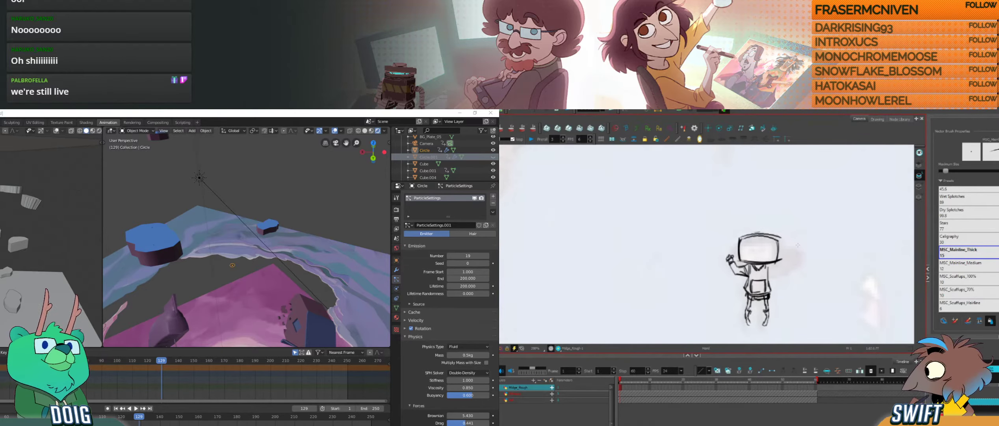
Step: Sketch the matching raised arm and fist on the figure's right-hand side and adjust its strokes
mouse_move(746, 277)
left_mouse_down("ctrl")
mouse_move(724, 266)
mouse_move(751, 265)
mouse_move(739, 279)
mouse_move(744, 269)
left_mouse_up("ctrl")
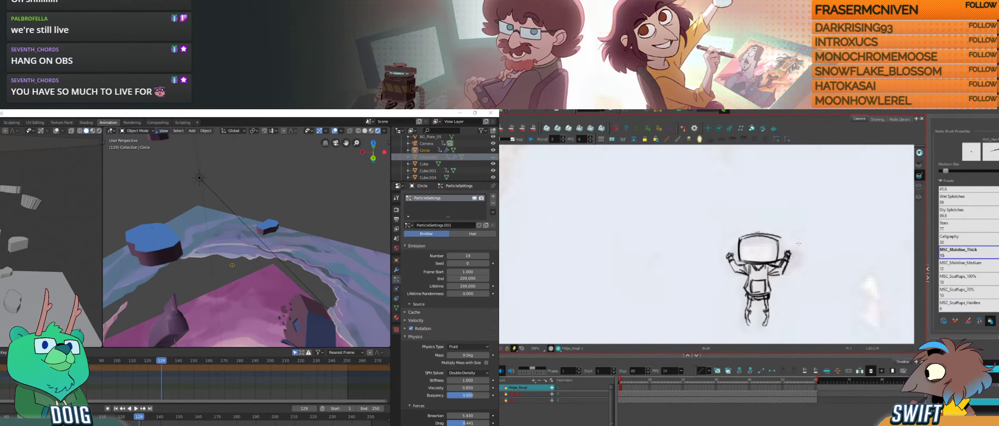
mouse_move(791, 260)
left_mouse_down("ctrl")
mouse_move(782, 269)
mouse_move(793, 260)
left_mouse_up("ctrl")
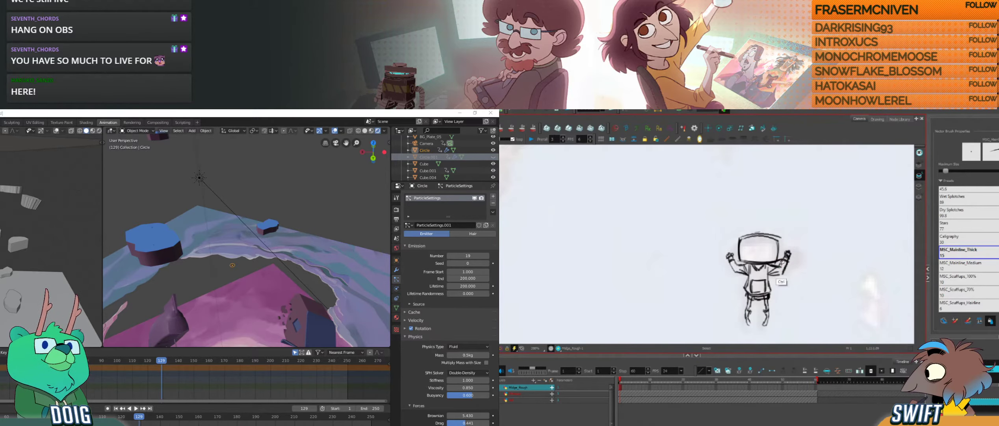
left_click(804, 250, "ctrl")
left_click(785, 257, "ctrl")
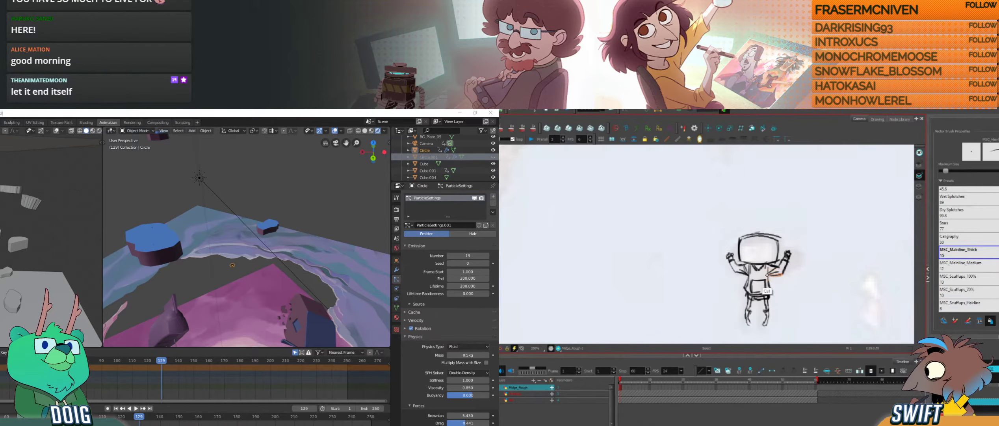
left_click(805, 262, "ctrl")
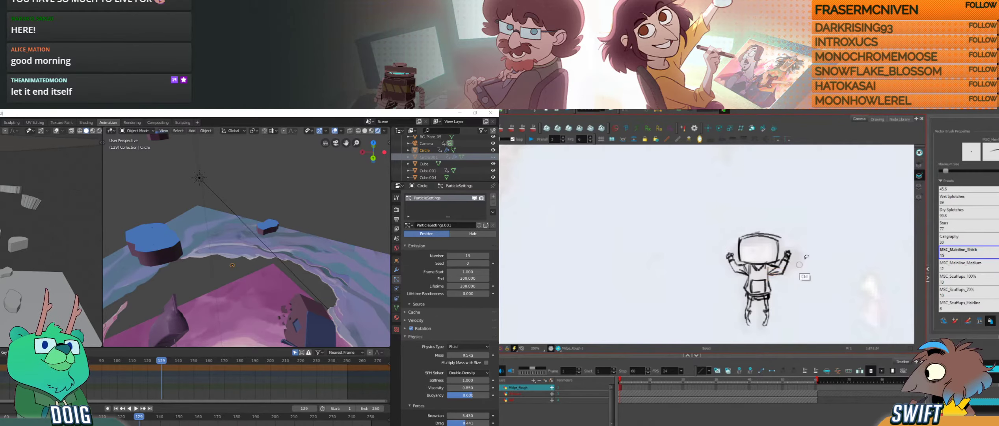
left_click_drag(791, 257, 784, 274)
left_click(782, 269, "ctrl")
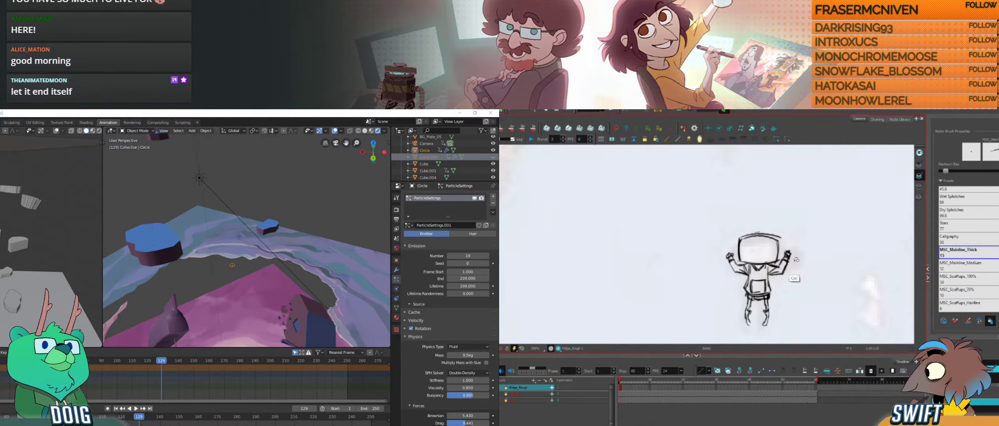
left_click(784, 270, "ctrl")
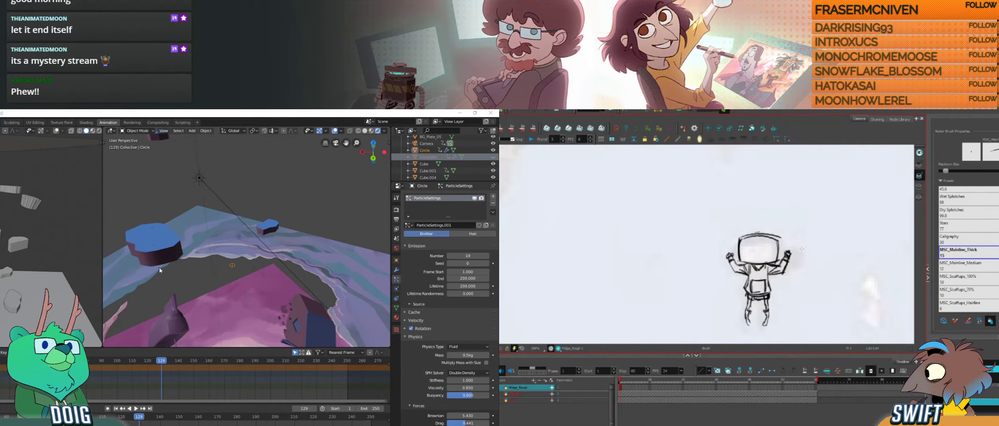
Step: In Blender, view the particle scene from a lower angle and reselect the Circle emitter
left_click(213, 258)
mouse_move(213, 258)
middle_mouse_down()
mouse_move(256, 267)
mouse_move(236, 262)
middle_mouse_up()
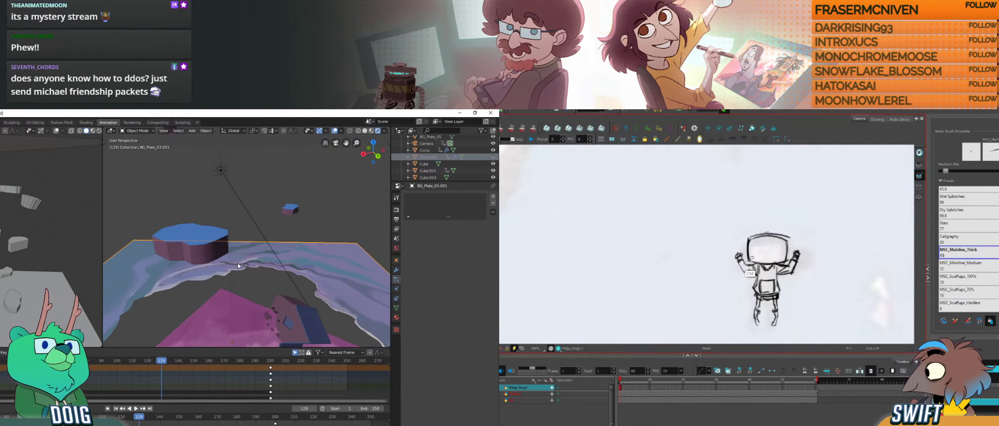
left_click(240, 247)
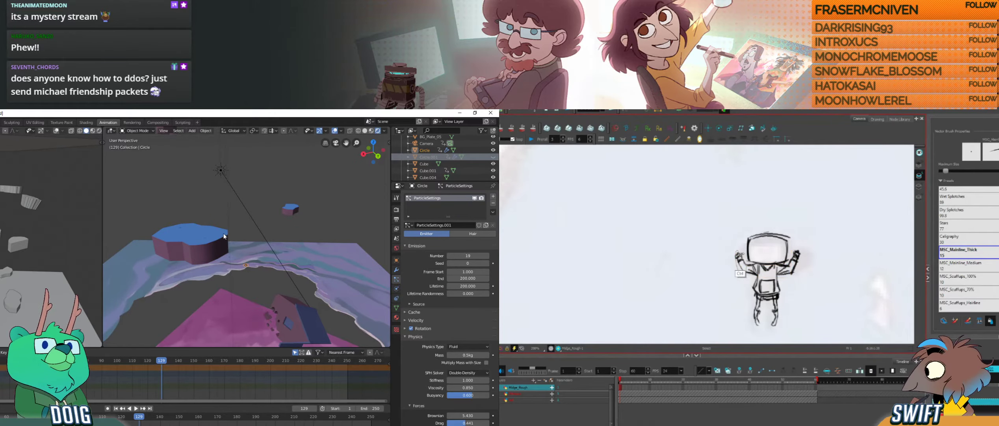
Step: Back in Harmony, select the left-hand arm's strokes and adjust the position of its raised fist
left_click(746, 263, "ctrl")
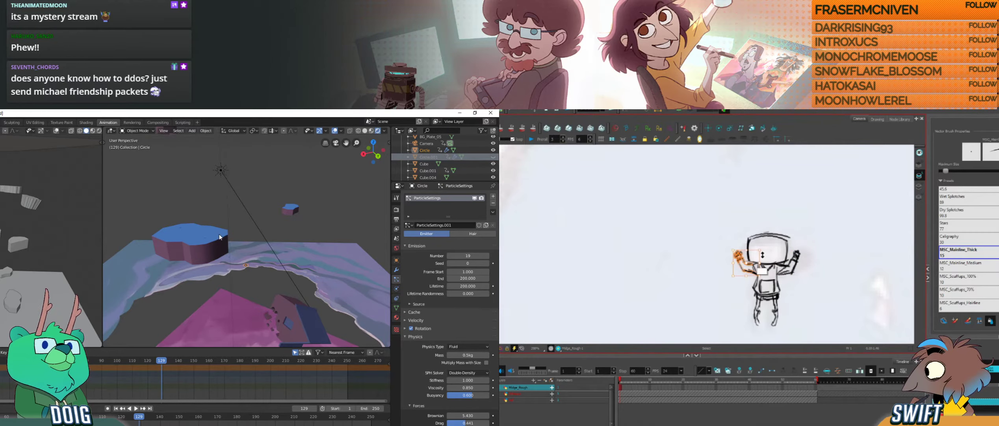
left_click_drag(832, 235, 827, 227)
left_click_drag(739, 259, 743, 255, "ctrl")
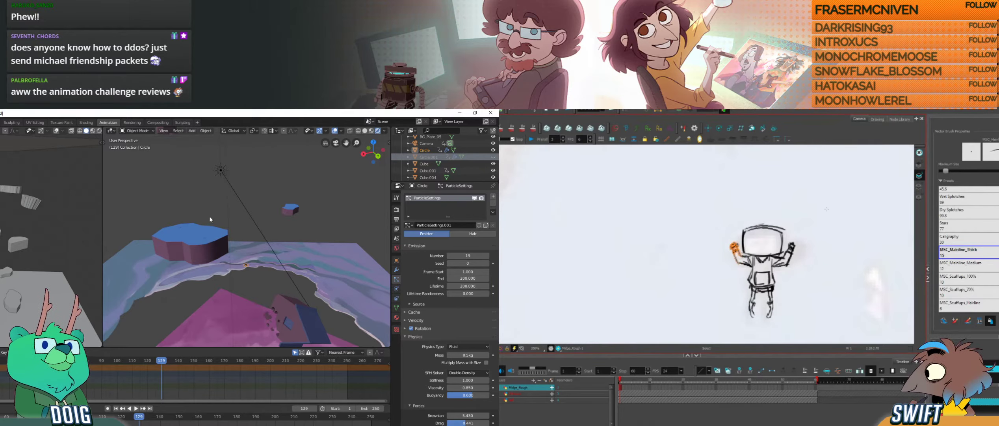
Step: Sketch a fringe line across Midge's forehead and a peaked shape over the crown and sides of the head
left_click_drag(800, 238, 814, 248)
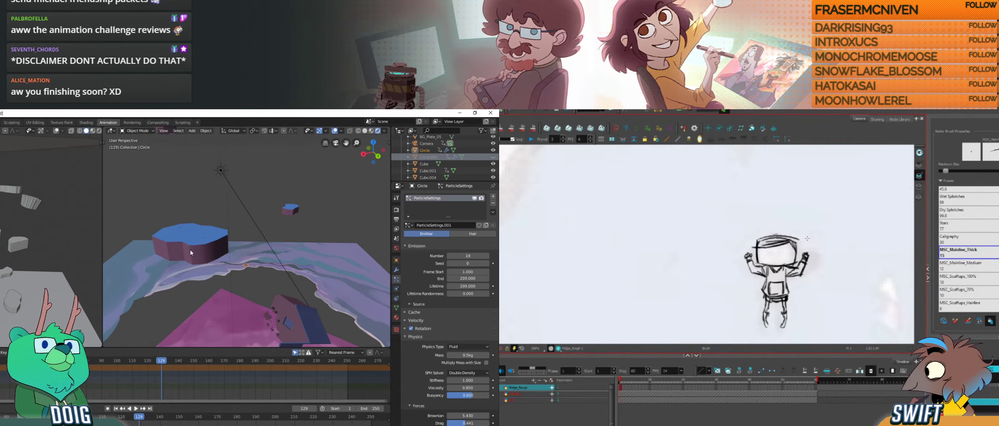
left_click_drag(798, 244, 800, 255)
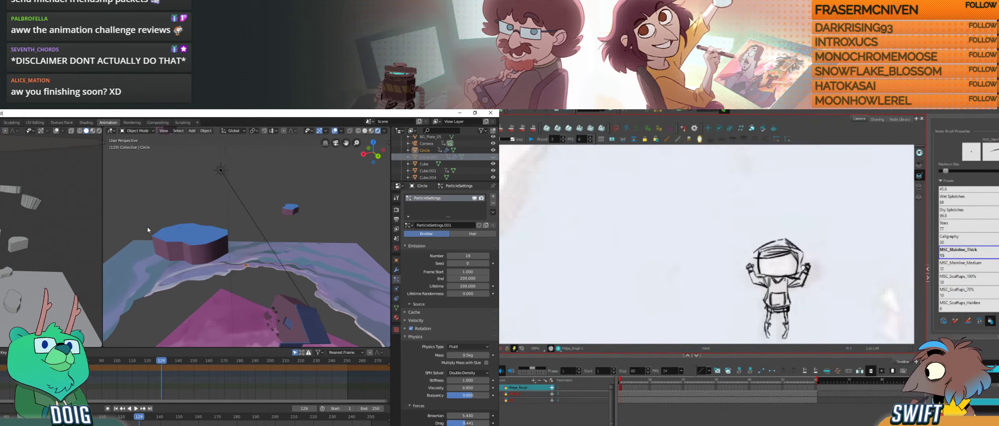
left_click_drag(803, 269, 813, 269)
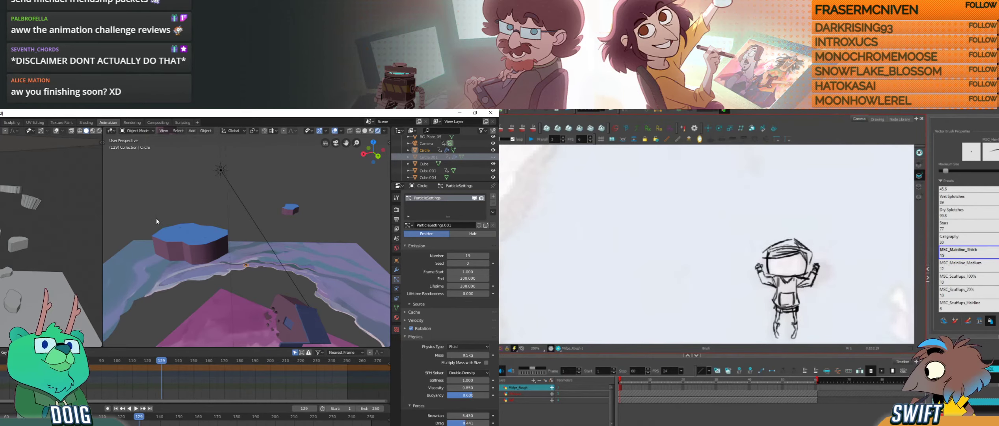
left_click_drag(821, 253, 818, 236)
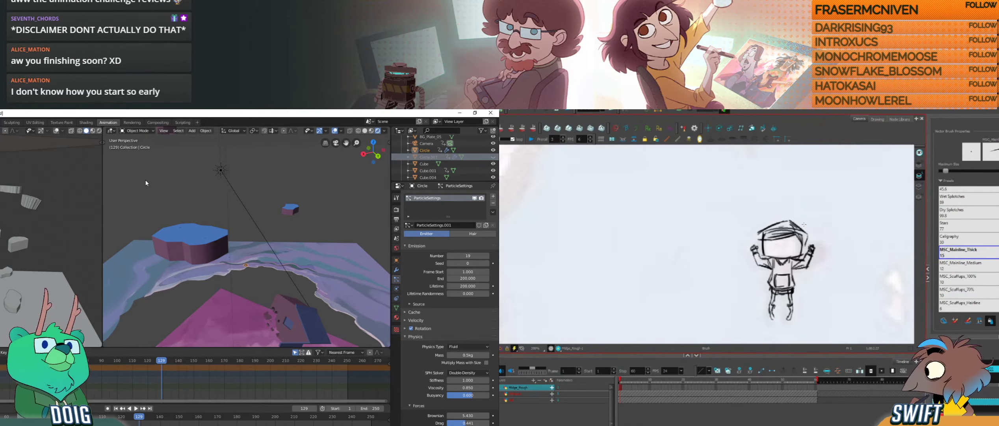
Step: Sketch a large, bumpy curly-hair outline around the top and both sides of Midge's head
mouse_move(748, 229)
left_mouse_down()
mouse_move(751, 216)
mouse_move(802, 209)
mouse_move(824, 240)
mouse_move(816, 248)
mouse_move(802, 211)
mouse_move(747, 228)
mouse_move(755, 246)
left_mouse_up()
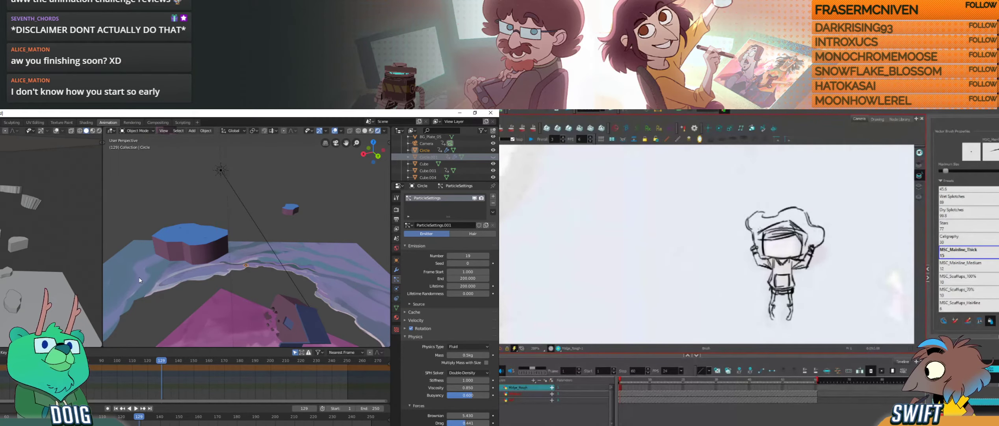
left_click_drag(751, 236, 754, 248)
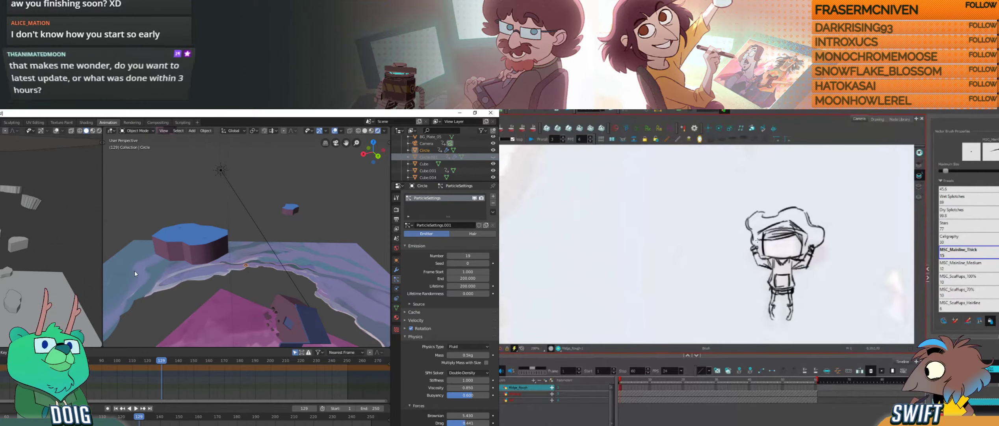
middle_click_drag(751, 224, 752, 227)
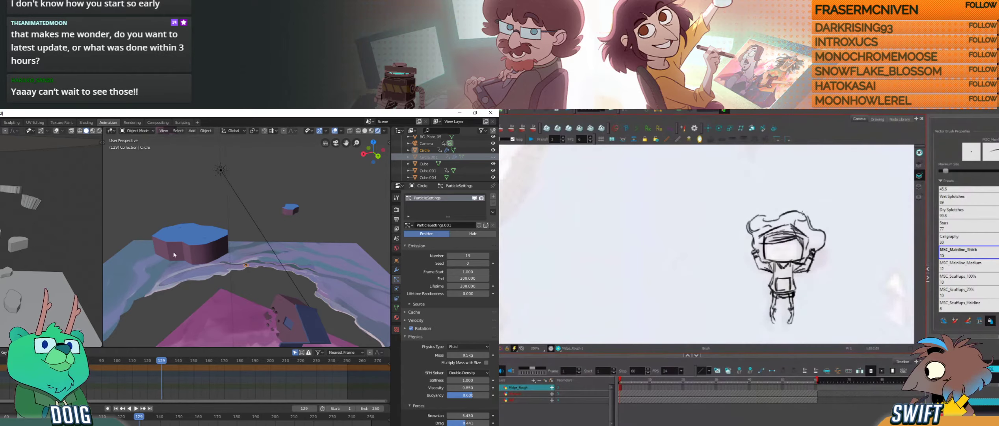
Step: In Blender, inspect the particle scene from overhead and low angles, then reselect the Circle emitter
left_click(179, 293)
middle_click_drag(178, 293, 162, 311)
middle_click_drag(237, 278, 226, 220)
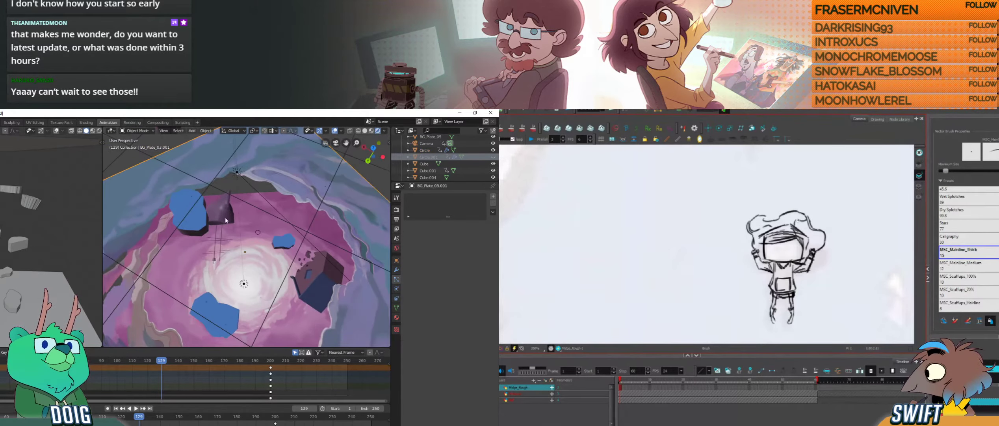
middle_click_drag(211, 279, 215, 225)
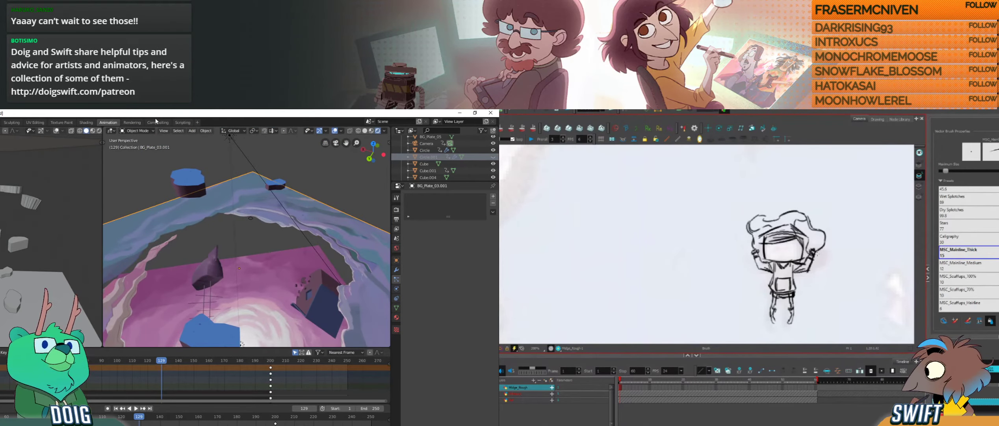
middle_click_drag(207, 250, 244, 231)
left_click(236, 223)
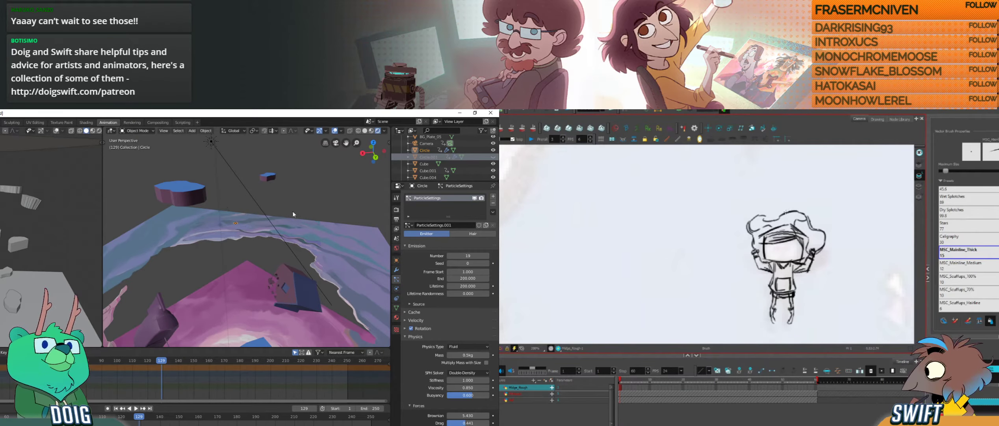
Step: Play the particle animation from the first frame and examine the floating rocks from above and from the side
mouse_move(292, 280)
middle_mouse_down()
mouse_move(273, 272)
mouse_move(282, 269)
middle_mouse_up()
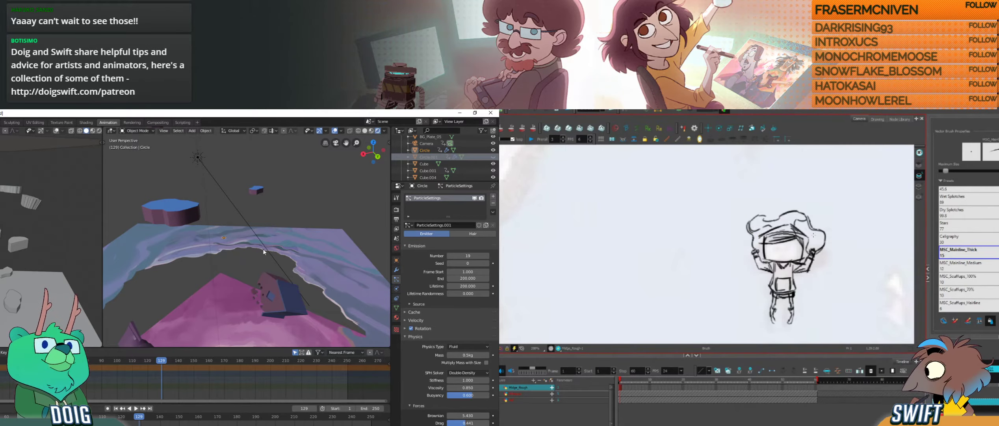
middle_click_drag(263, 248, 235, 294)
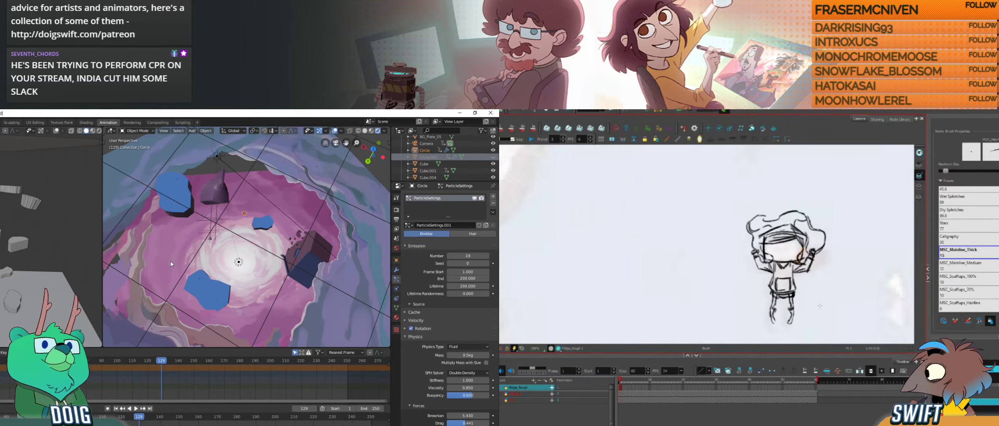
middle_click_drag(188, 285, 201, 254)
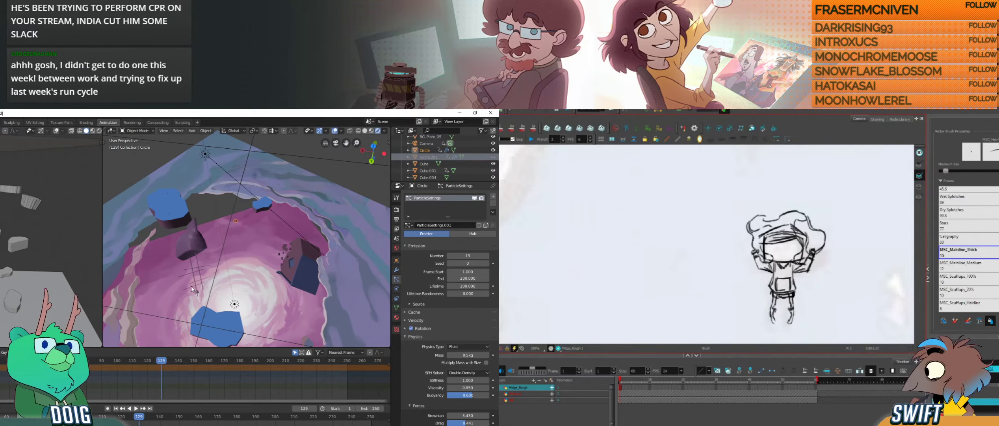
middle_click_drag(177, 312, 256, 244)
key("shift+Left")
key("space")
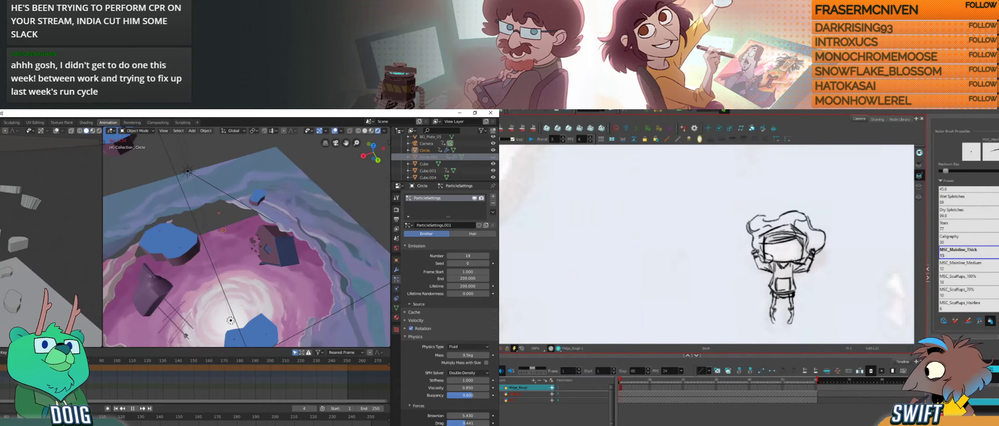
middle_click_drag(207, 236, 298, 212)
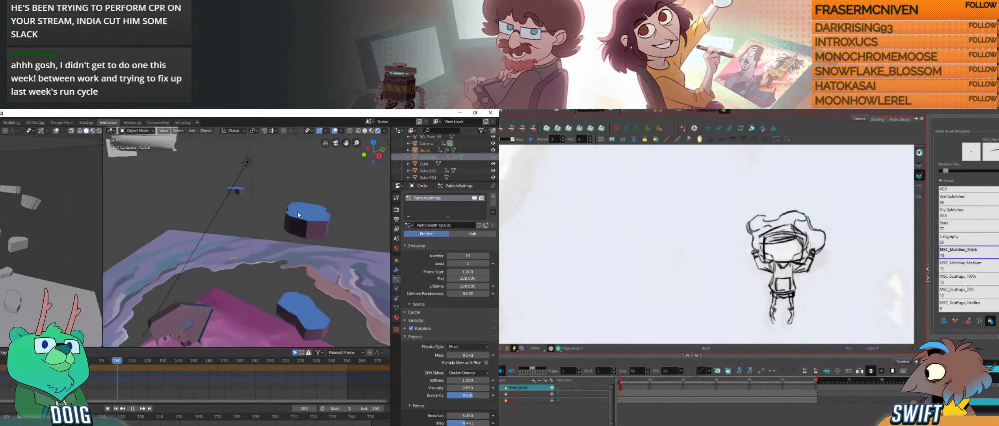
key("space")
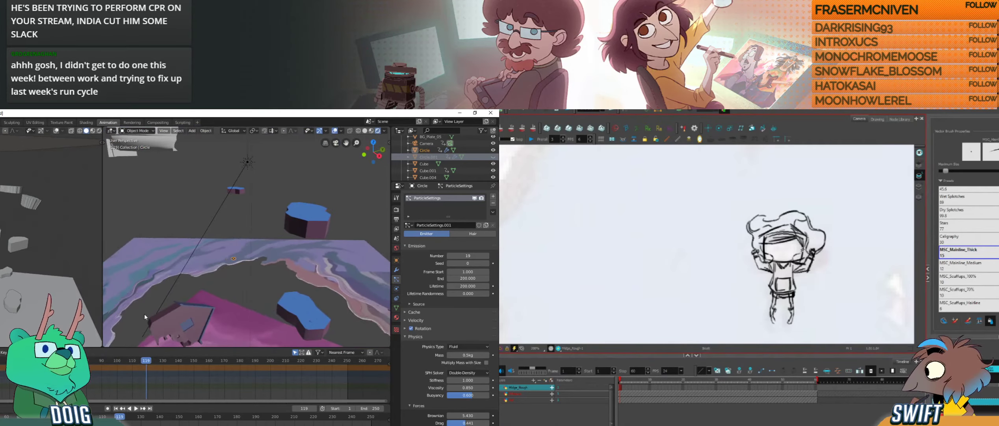
Step: Scrub the timeline to about frame 96 and check the particle motion around the emitter from an overhead view
left_click(2, 360)
left_click_drag(3, 360, 111, 361)
middle_click_drag(189, 262, 238, 308)
scroll(238, 302, "up", 3)
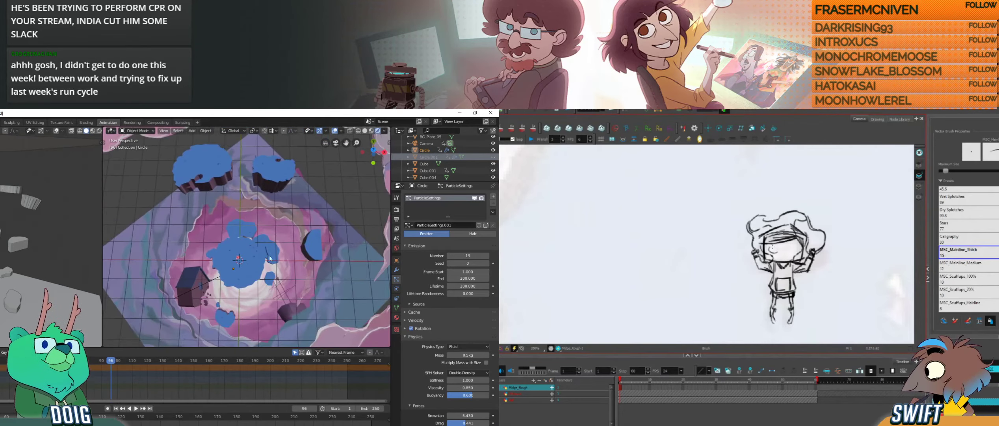
key("space")
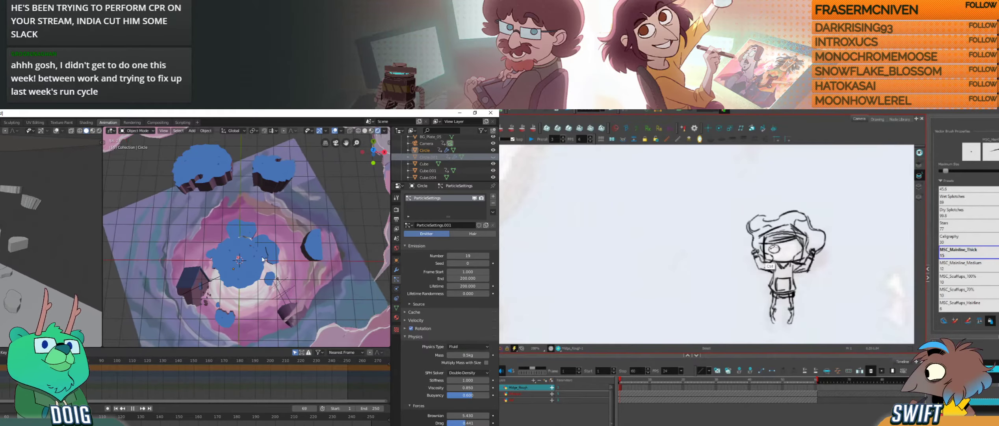
key("space")
middle_click_drag(232, 277, 236, 305)
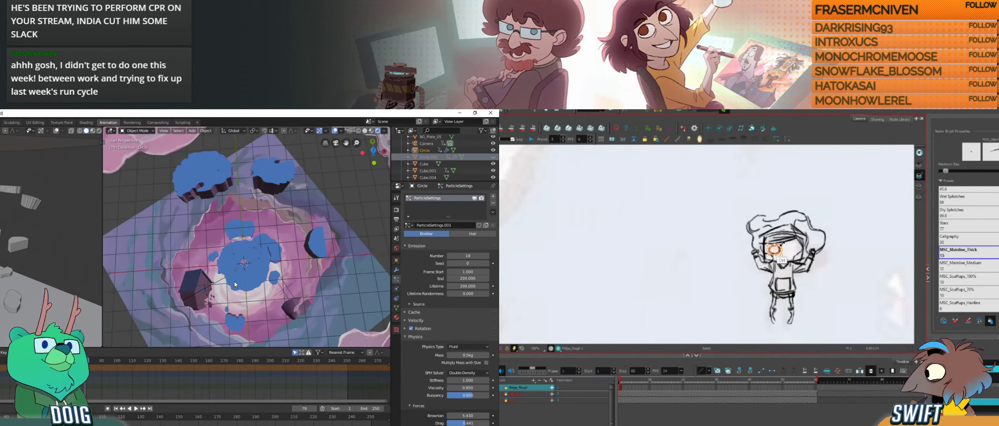
Step: In Harmony, select the round eye sketched on Midge's face and adjust its stroke
left_click(789, 244, "ctrl")
key("Delete")
middle_click_drag(237, 383, 237, 377)
middle_click_drag(84, 379, 88, 361)
left_click(772, 245, "ctrl")
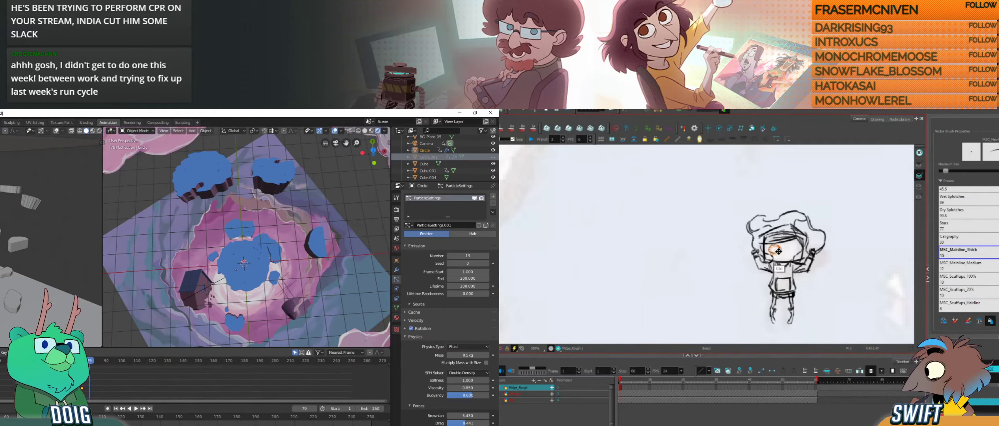
Step: Delete the Circle emitter's keyframes in Blender, and reselect Midge's round eye in Harmony
middle_click_drag(95, 363, 97, 381)
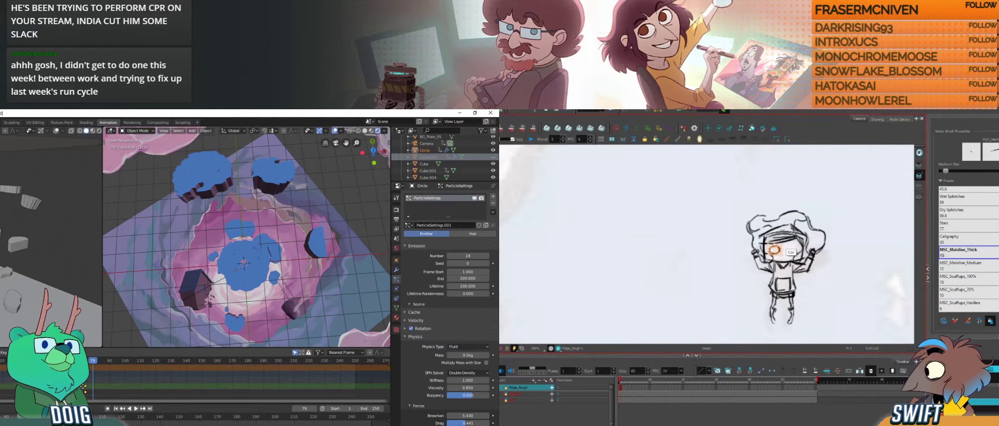
left_click(824, 202, "ctrl")
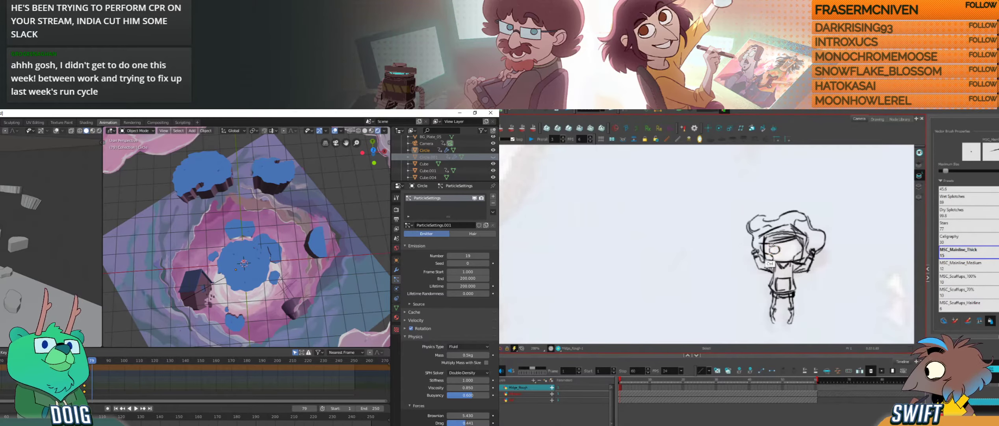
key("x")
key("Return")
left_click(773, 248, "ctrl")
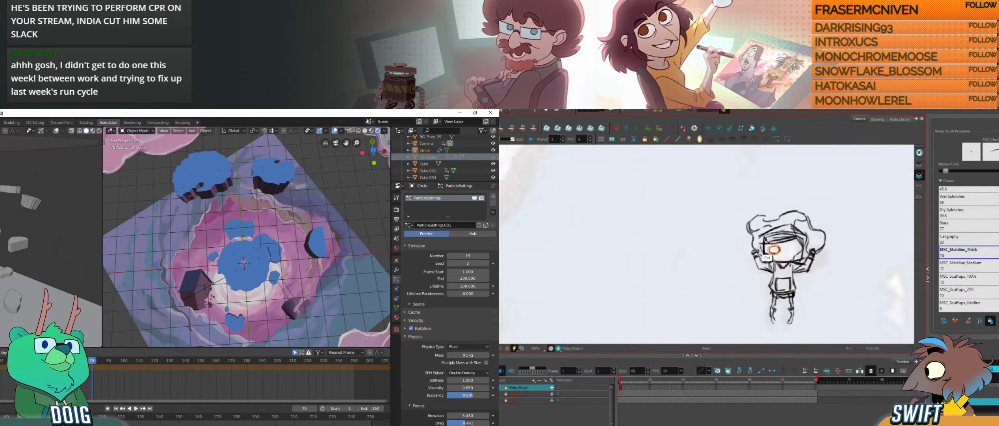
Step: In Blender, replay the particle animation from the first frame and examine the falling rocks from a lower angle
key("shift+Left")
key("space")
key("Escape")
mouse_move(242, 292)
middle_mouse_down()
mouse_move(250, 258)
mouse_move(245, 279)
middle_mouse_up()
key("space")
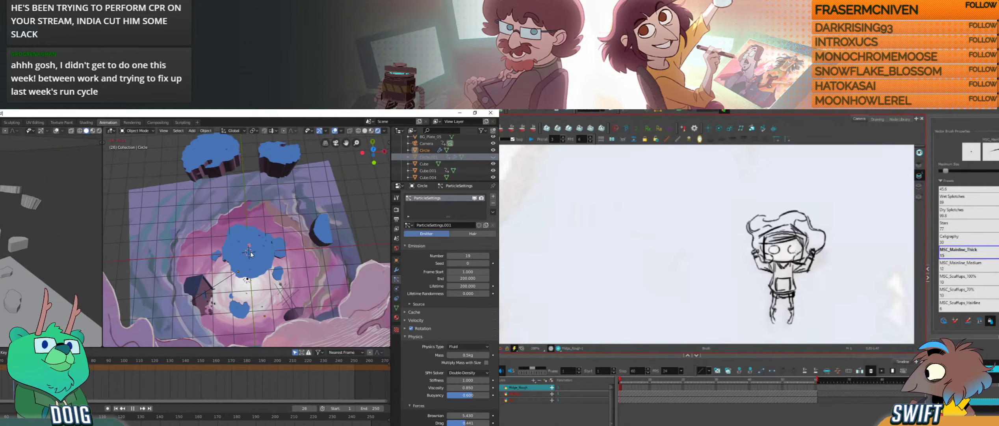
middle_click_drag(257, 260, 253, 238)
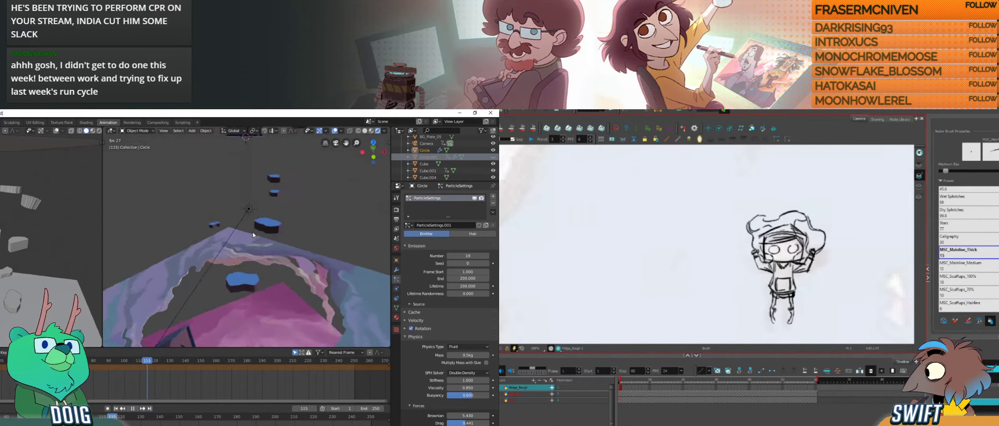
key("space")
mouse_move(251, 247)
middle_mouse_down()
mouse_move(254, 216)
mouse_move(251, 239)
middle_mouse_up()
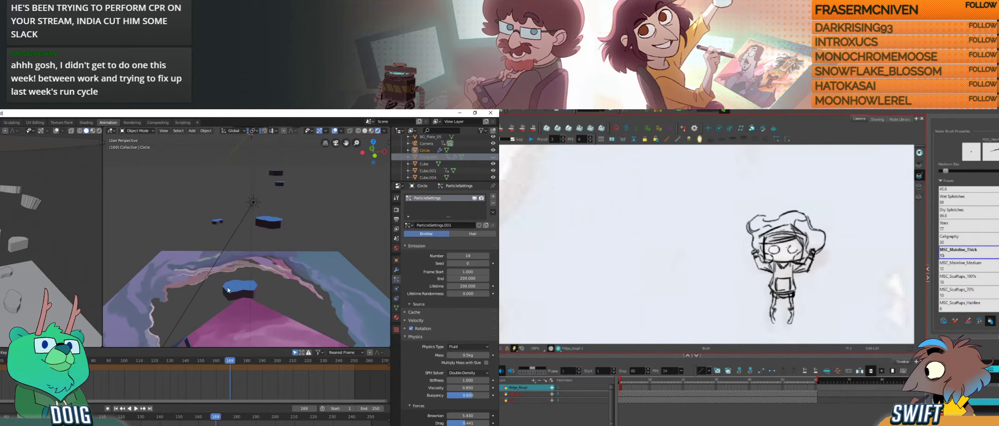
Step: Reposition the Circle emitter and raise it along the global Z axis, high above the background plates
middle_click_drag(228, 290, 243, 270)
key("g")
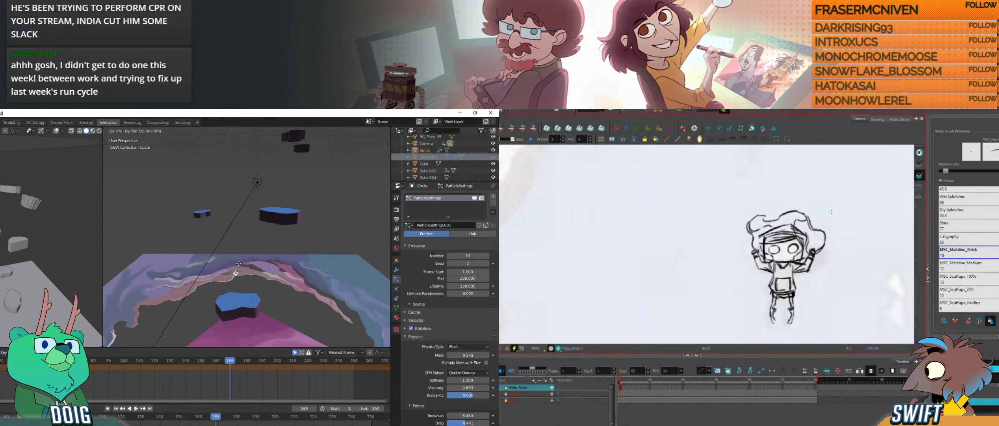
left_click(245, 161)
middle_click_drag(246, 161, 250, 225)
key("g")
left_click(260, 253)
key("g")
key("z")
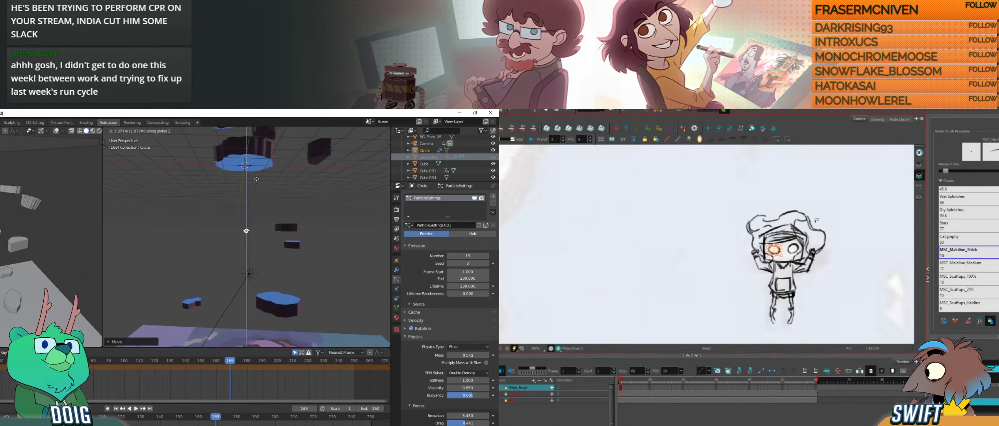
left_click(249, 180)
middle_click_drag(249, 180, 248, 229)
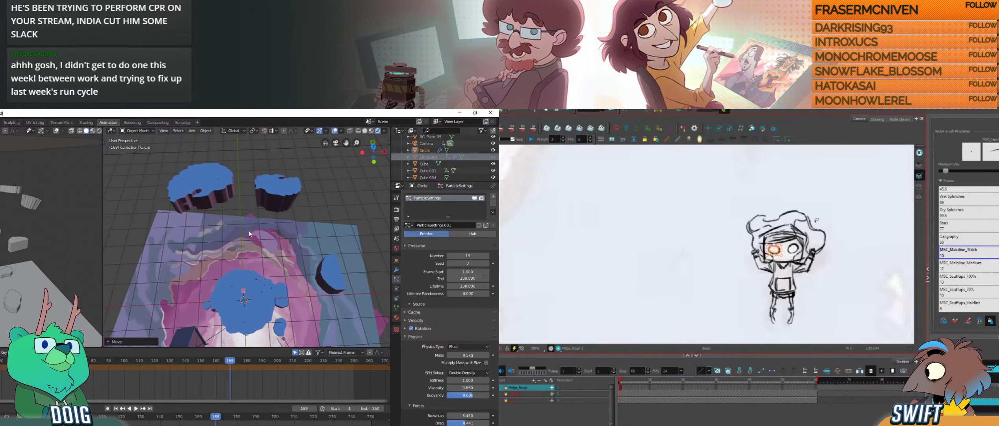
Step: Replay the particle animation repeatedly from the start and examine how the rocks fall from the raised emitter
key("shift+Left")
key("space")
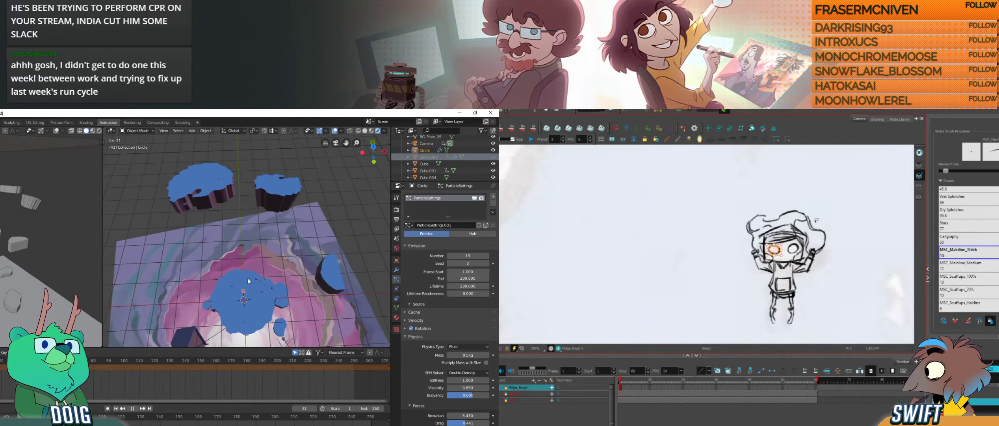
middle_click_drag(248, 281, 258, 244)
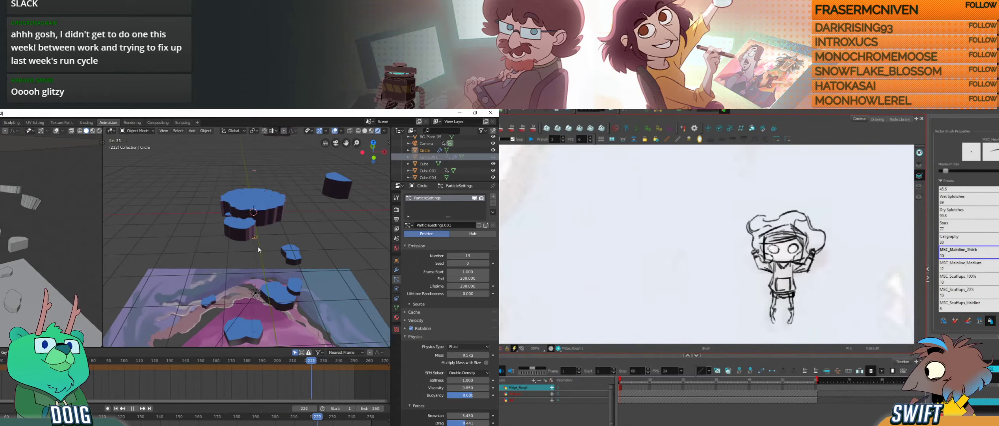
middle_click_drag(252, 244, 233, 262)
key("space")
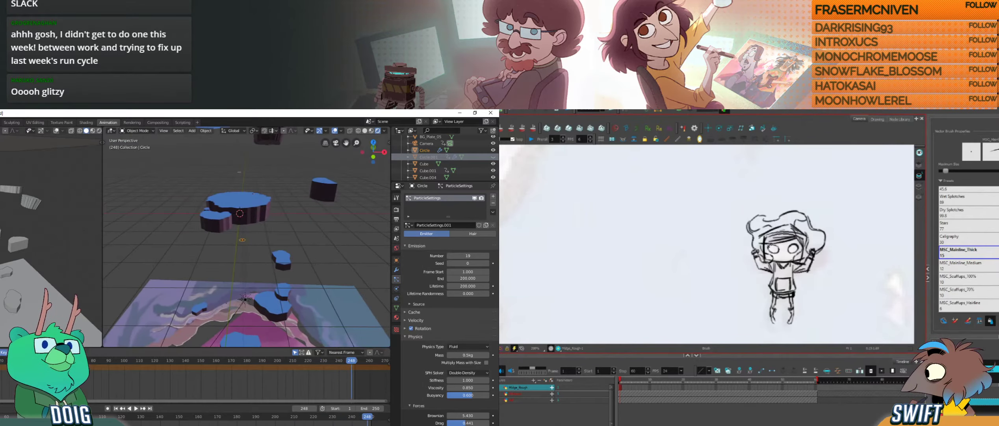
key("space")
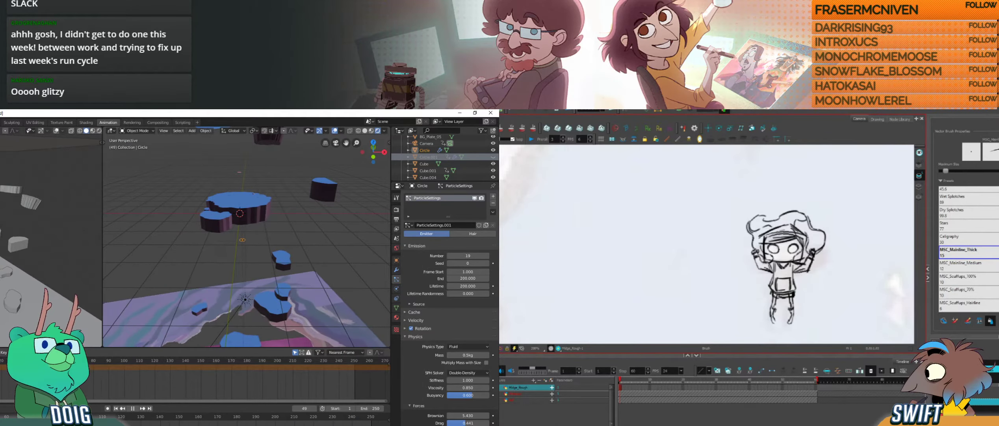
left_click_drag(72, 360, 0, 360)
key("space")
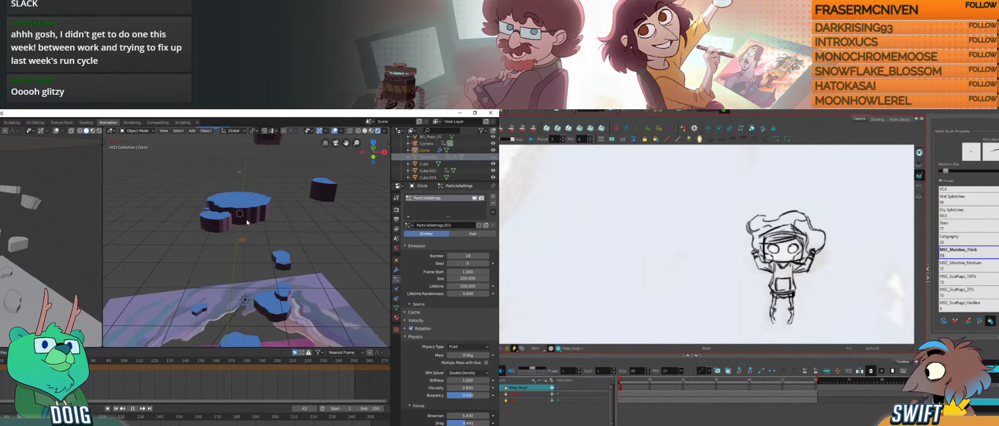
mouse_move(259, 219)
middle_mouse_down()
mouse_move(260, 198)
mouse_move(260, 213)
mouse_move(257, 207)
middle_mouse_up()
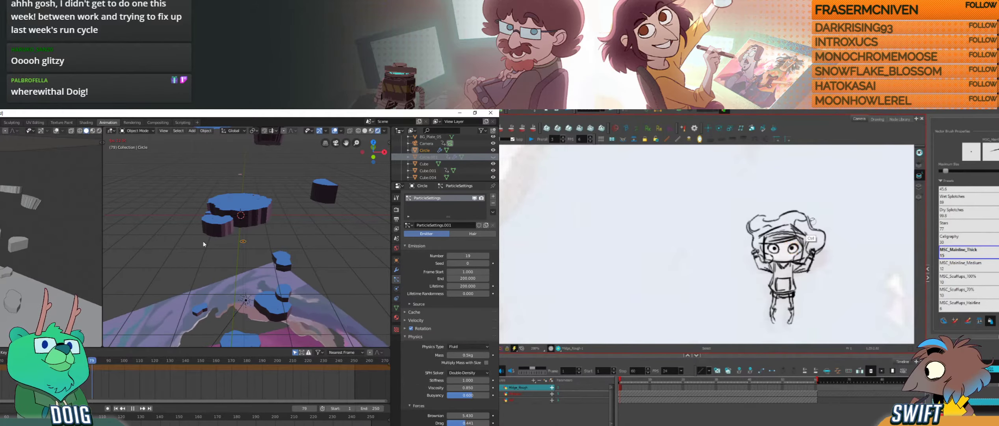
left_click_drag(135, 360, 0, 360)
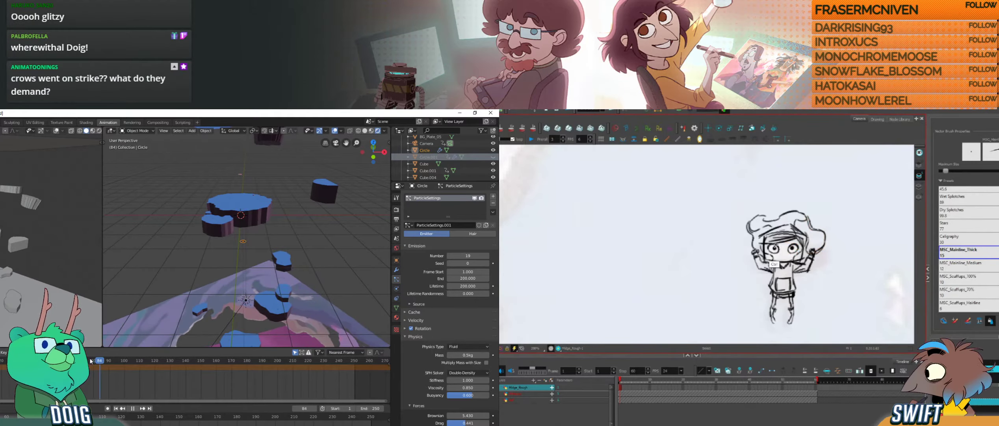
Step: In Harmony, select the strokes inside Midge's eyes and place matching pupils, restarting the Blender playback alongside
left_click_drag(767, 241, 782, 241)
left_click_drag(69, 361, 0, 360)
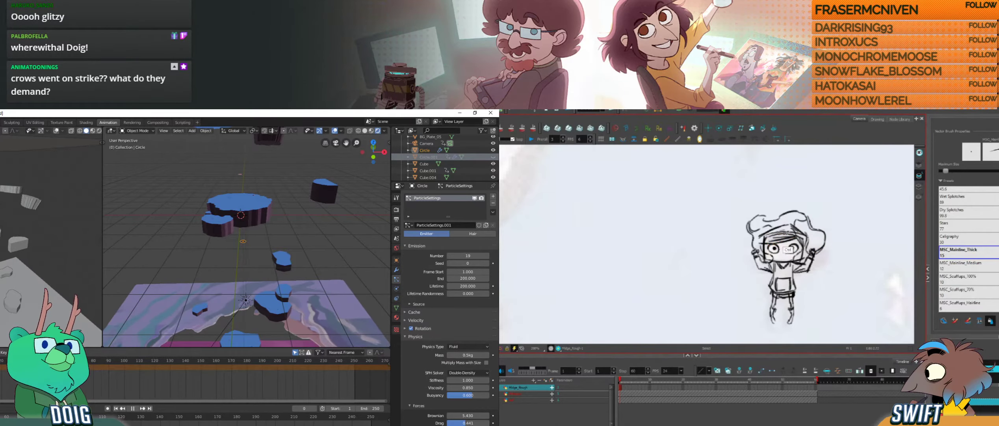
left_click(776, 246)
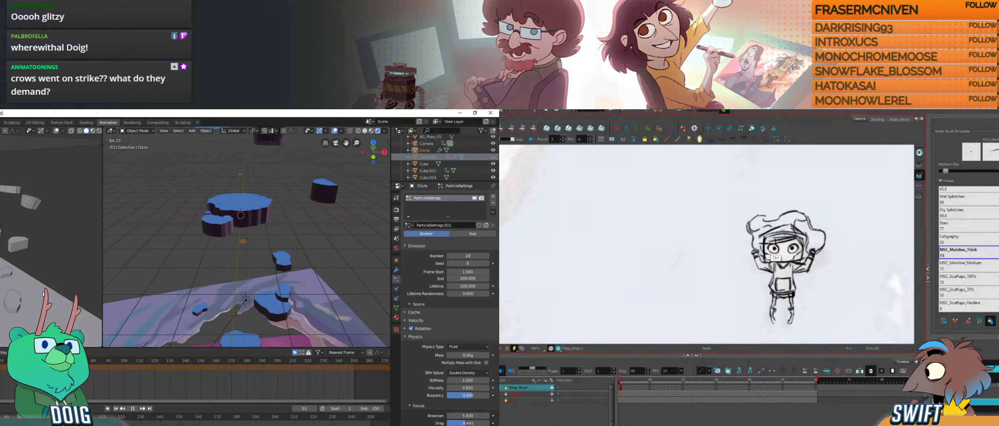
left_click(794, 247)
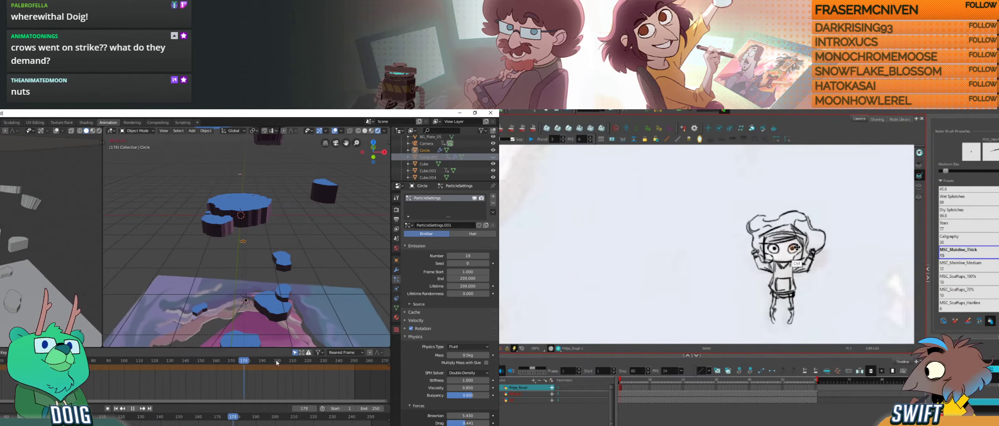
Step: In Blender, replay the particle animation from about frame 40 and check the rocks' motion around the emitter
key("space")
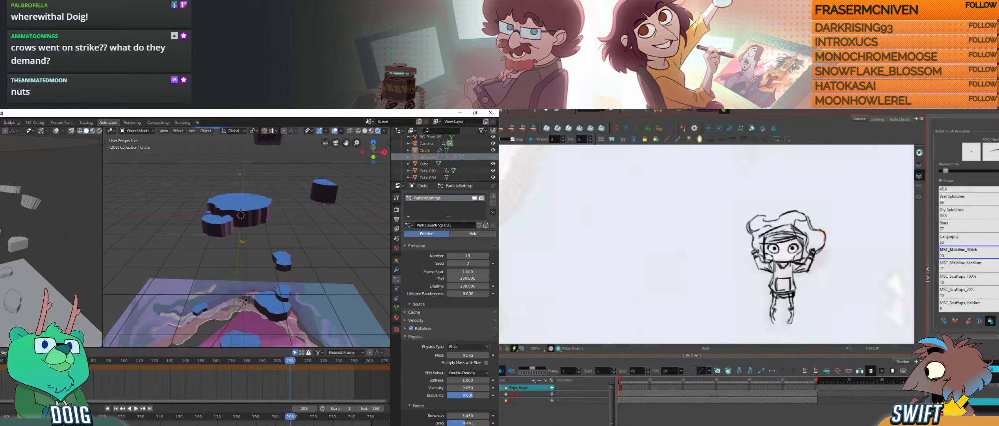
left_click(38, 361)
key("space")
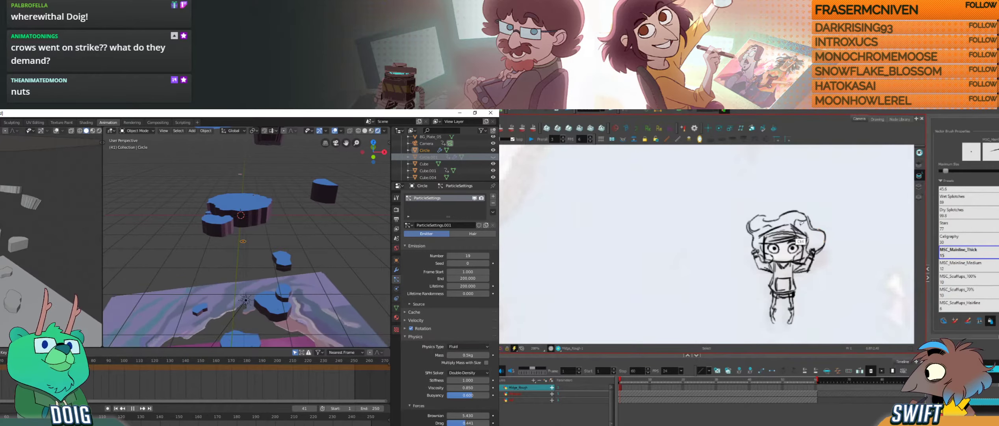
key("space")
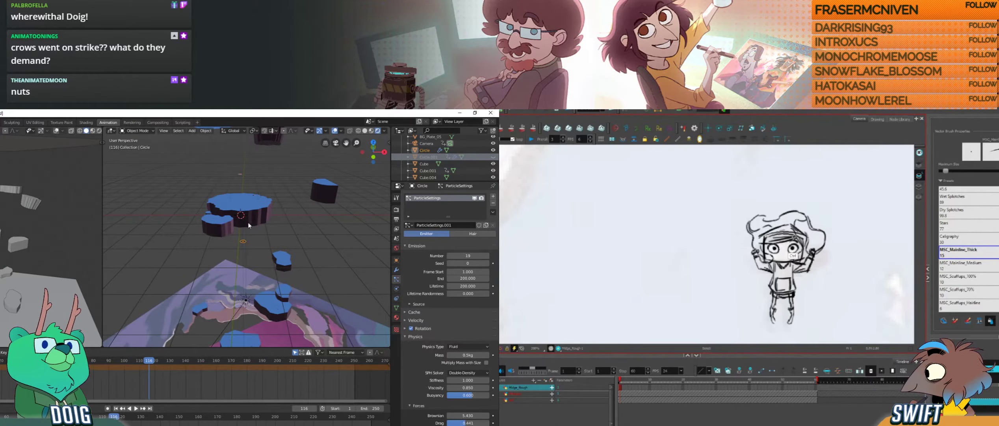
Step: Replay the particle animation in Blender from an earlier frame and examine the rocks falling beneath the Circle emitter from above and the side
middle_click_drag(257, 234, 263, 256)
scroll(263, 257, "up", 5)
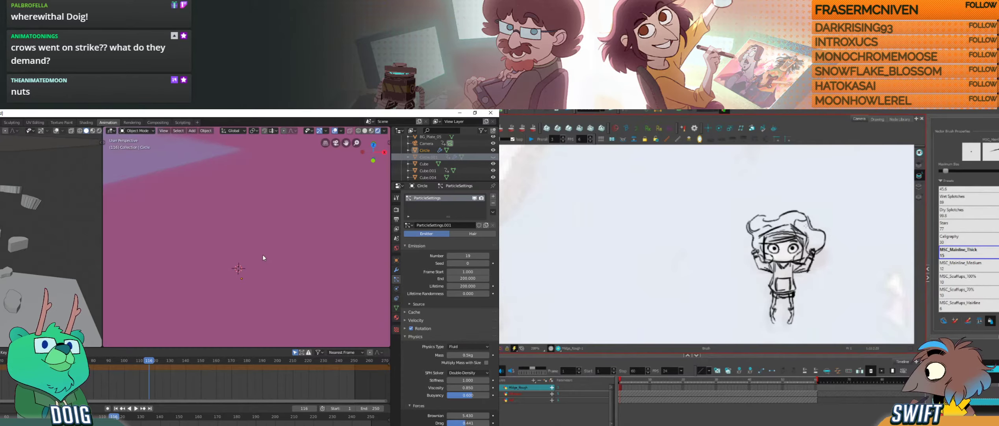
scroll(263, 256, "down", 5)
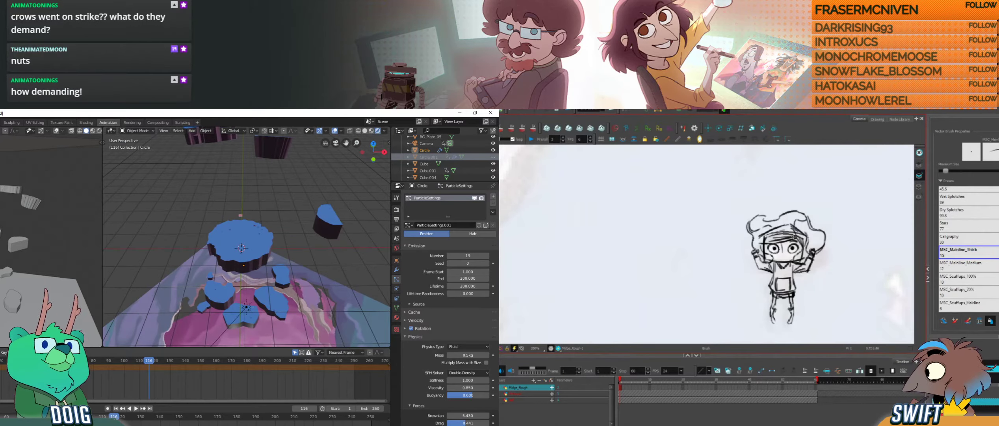
left_click(1, 360)
key("space")
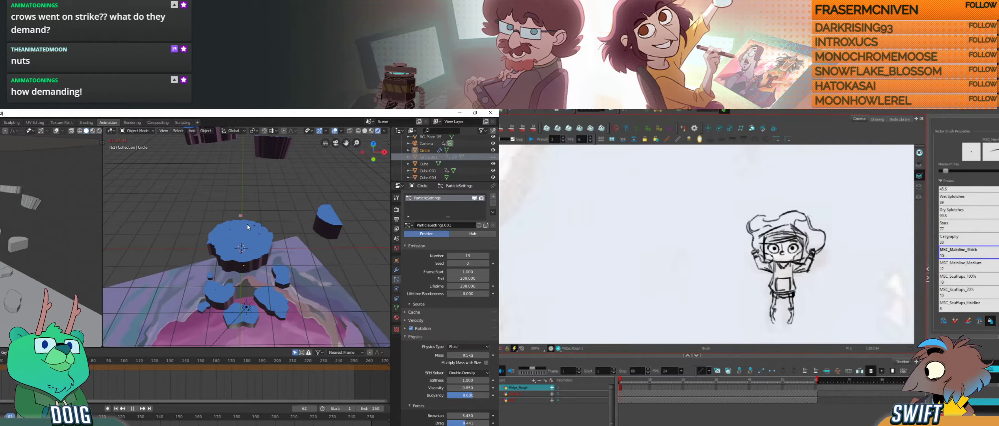
middle_click_drag(245, 228, 255, 235)
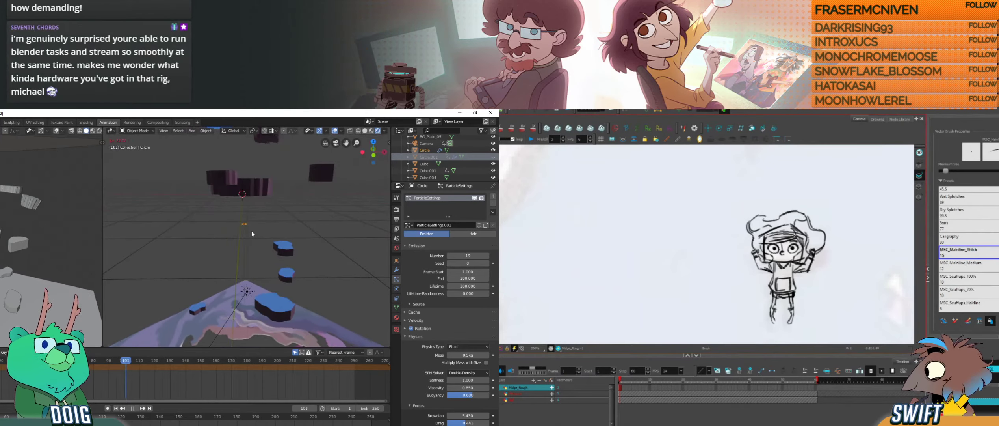
key("space")
Step: Reload the saved Blender scene and discard the unsaved changes
middle_click_drag(246, 232, 147, 207)
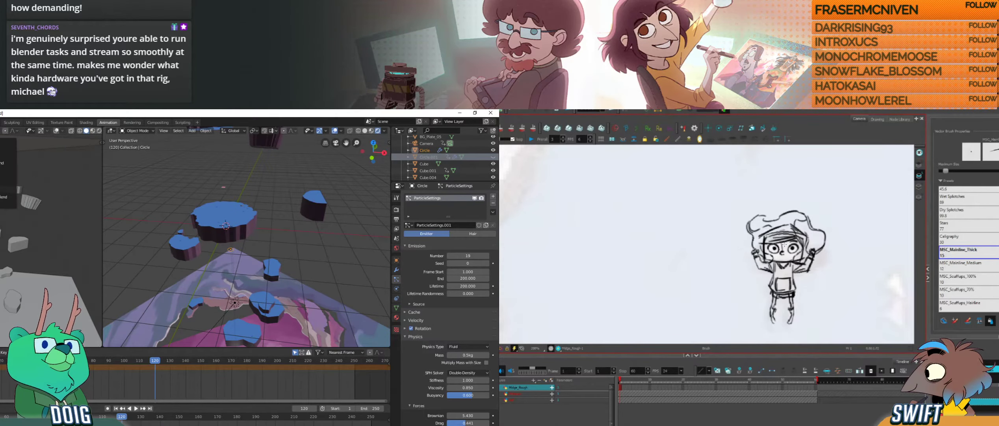
left_click(6, 142)
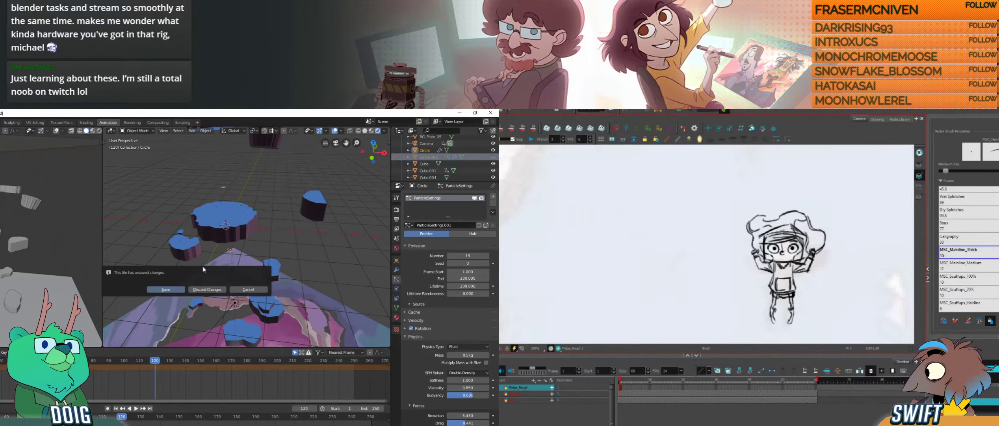
left_click(202, 290)
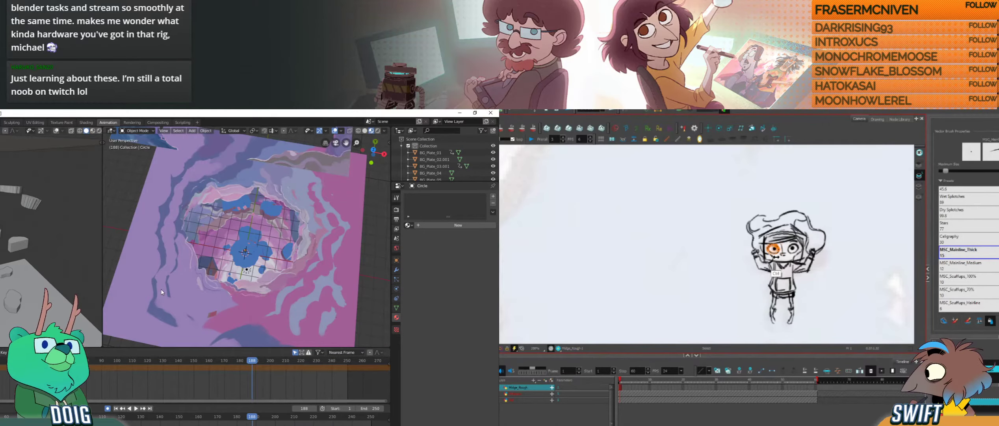
Step: In Harmony, select the strokes of Midge's eyes, fringe and face sides in turn and adjust them on the rough
left_click(815, 234, "ctrl")
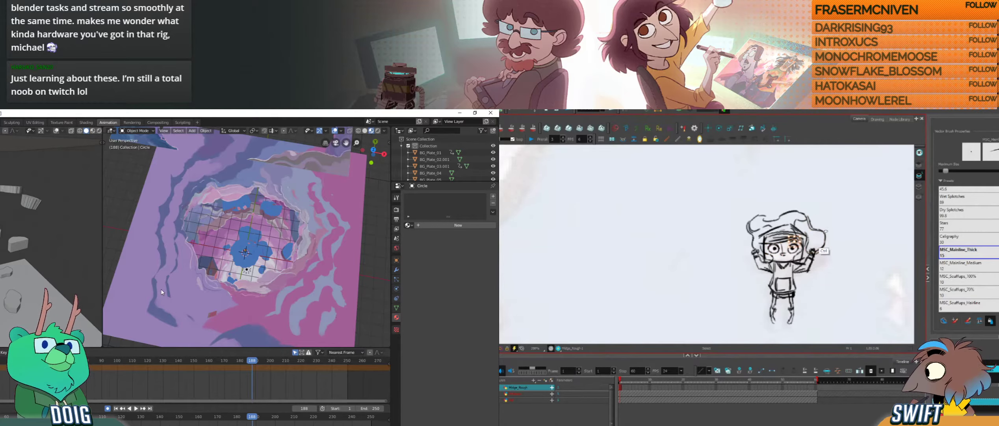
left_click(793, 247, "ctrl")
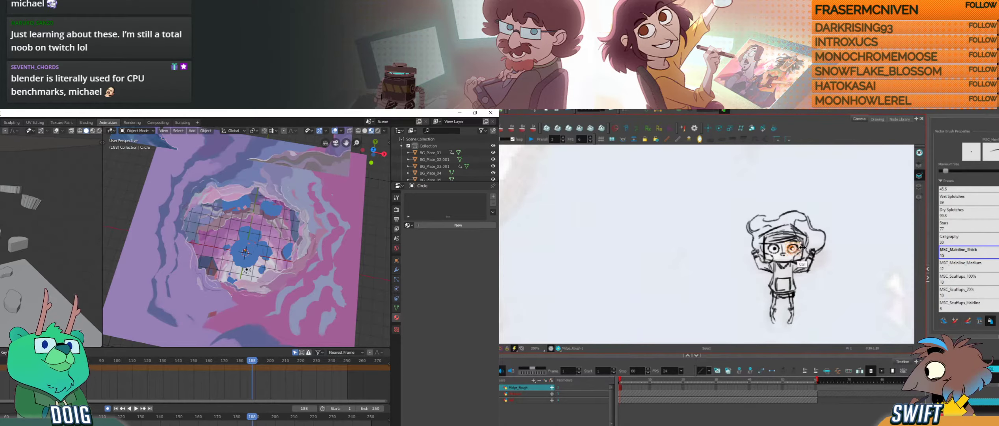
left_click(825, 234, "ctrl")
left_click(836, 223, "ctrl")
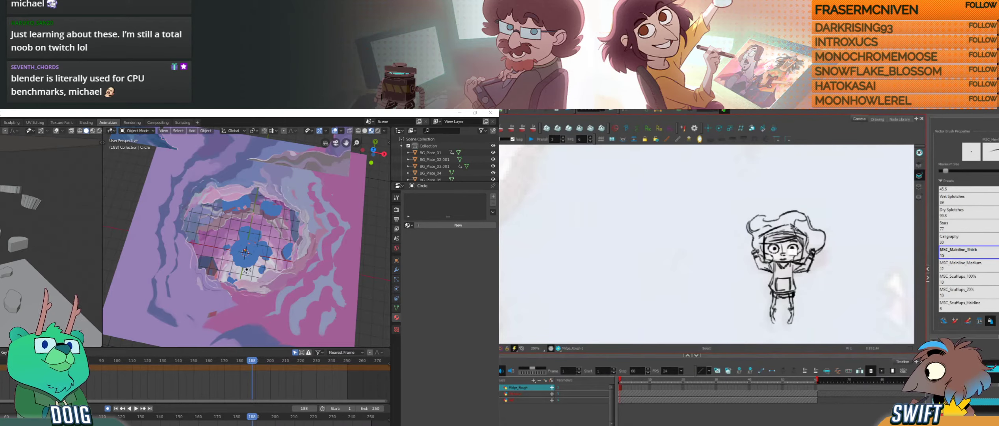
left_click(766, 248, "ctrl")
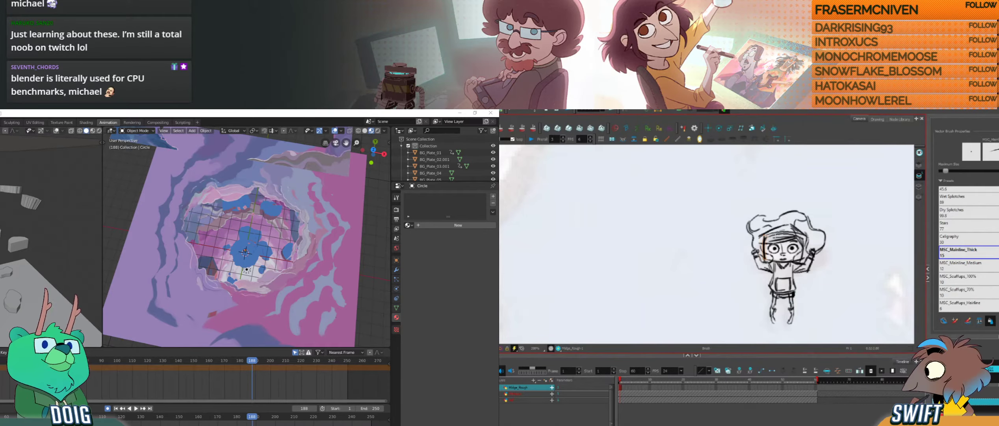
left_click(804, 260, "ctrl")
left_click(805, 238, "ctrl")
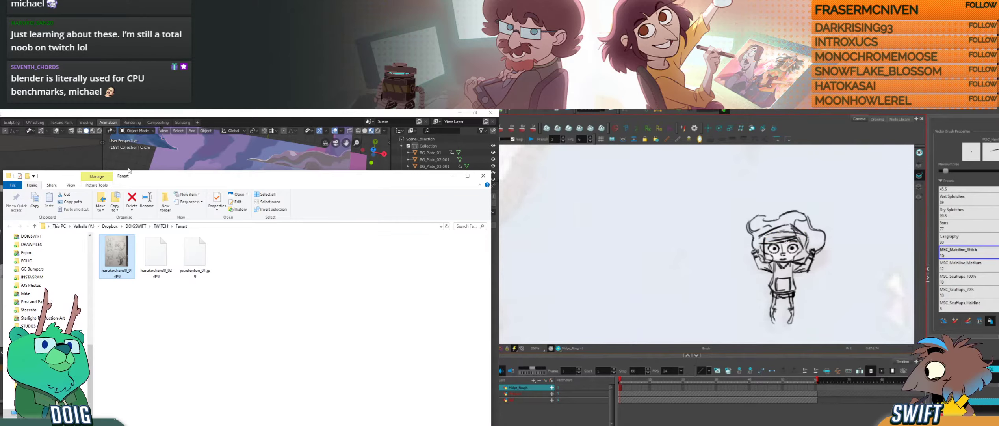
Step: Move the Fanart folder window out of the way and adjust Midge's face and neckline strokes, undoing the last two edits
left_click_drag(180, 176, 0, 193)
left_click(803, 252, "ctrl")
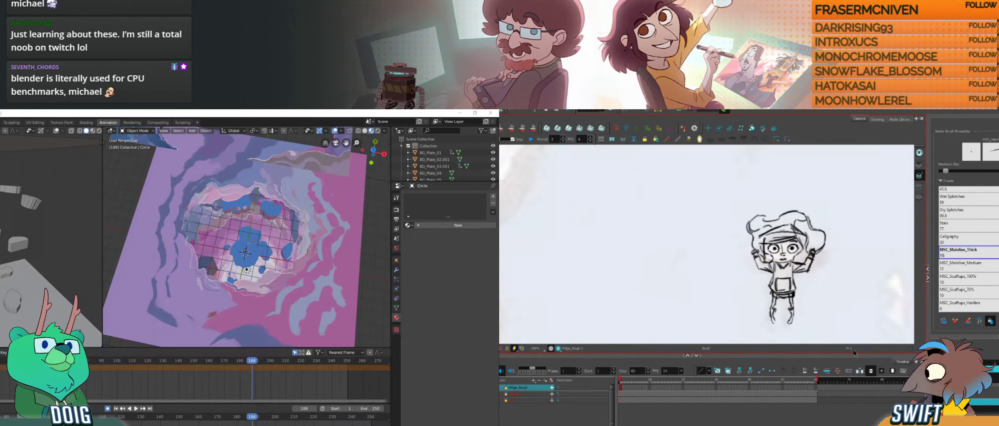
left_click(784, 271, "ctrl")
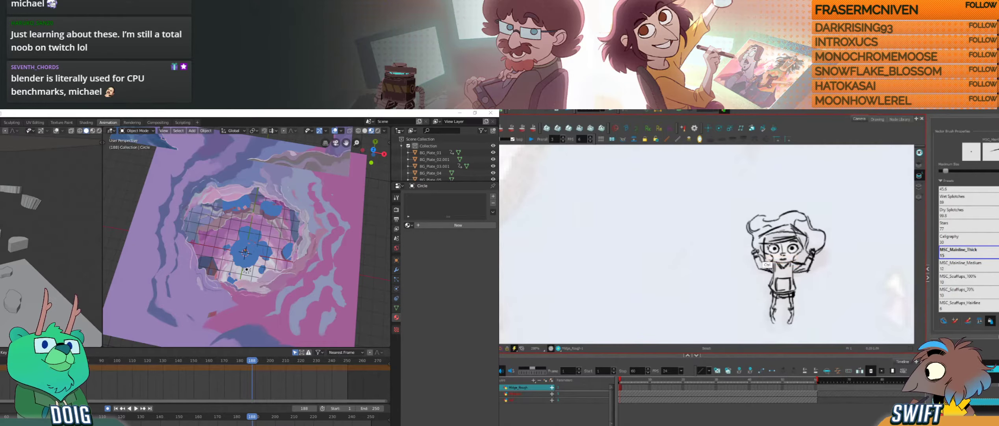
left_click(766, 254, "ctrl")
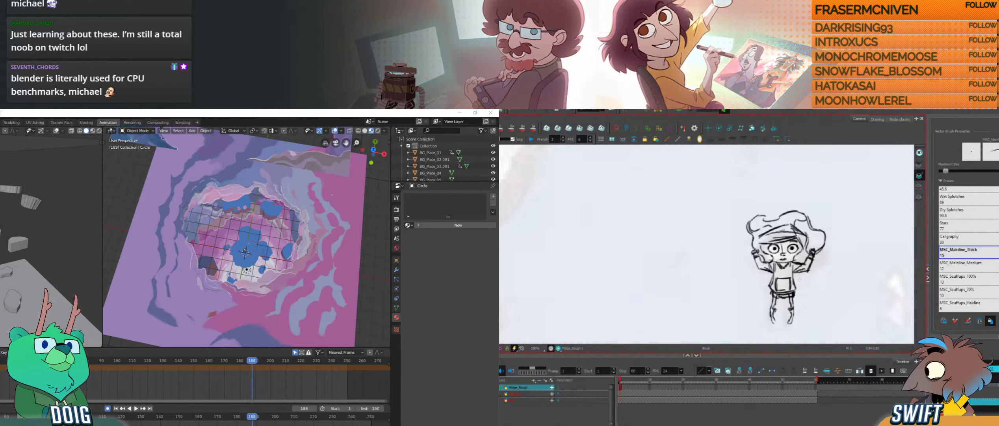
key("ctrl+z")
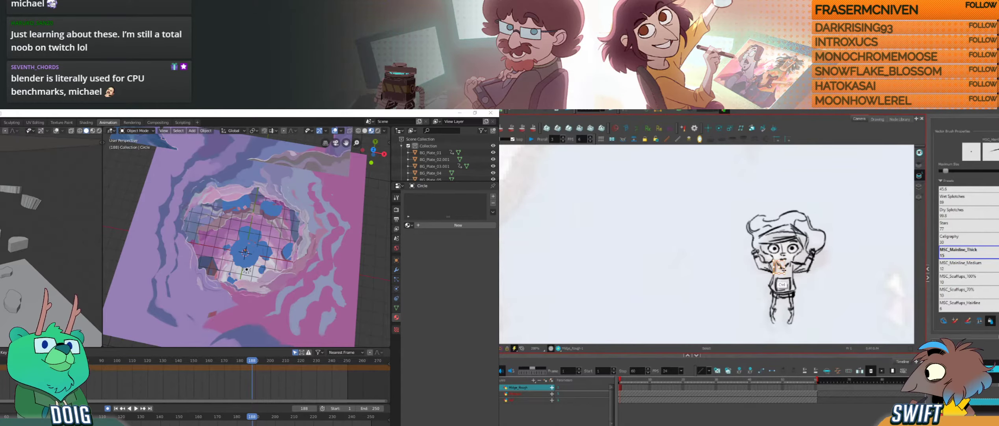
key("ctrl+z")
Step: Open the Windows System information, position its window to check the processor and memory, and select Midge's neckline strokes in Harmony alongside
key("super+Pause")
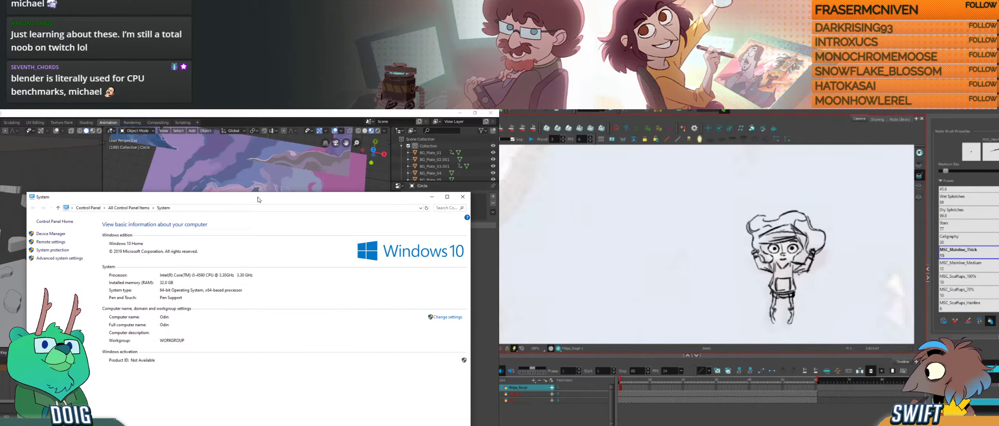
left_click(778, 266, "ctrl")
left_click_drag(249, 203, 203, 168)
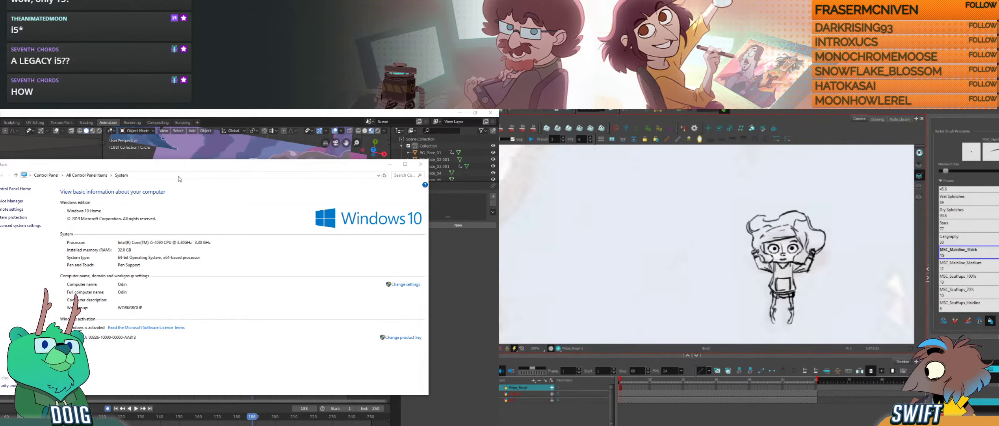
left_click_drag(195, 168, 199, 166)
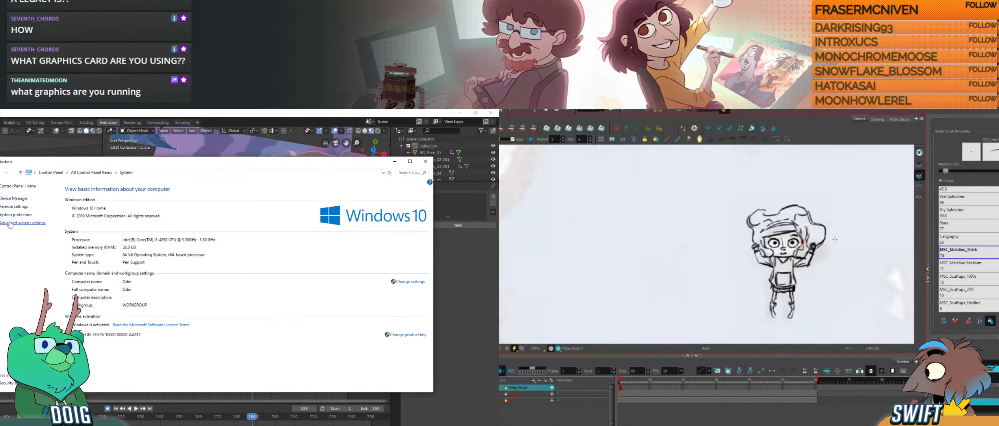
Step: Open Device Manager, bring its window into view to check the graphics card under Display adapters, and dismiss it
left_click(16, 198)
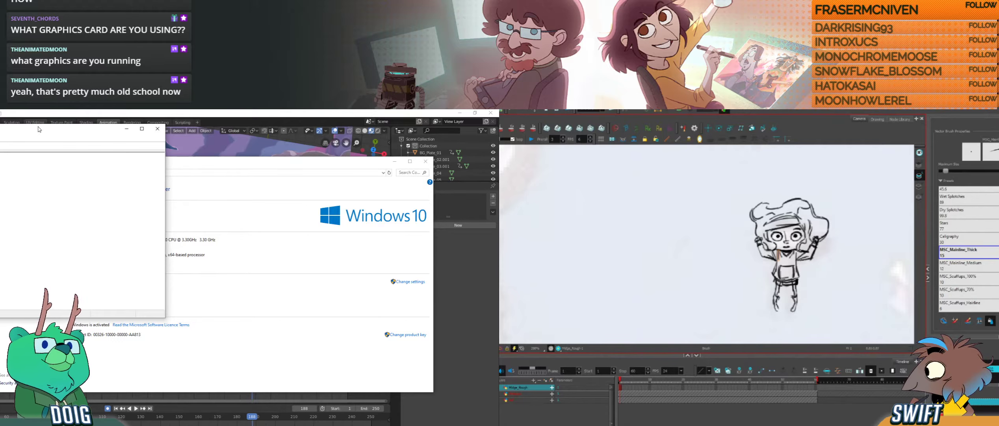
left_click_drag(155, 153, 197, 185)
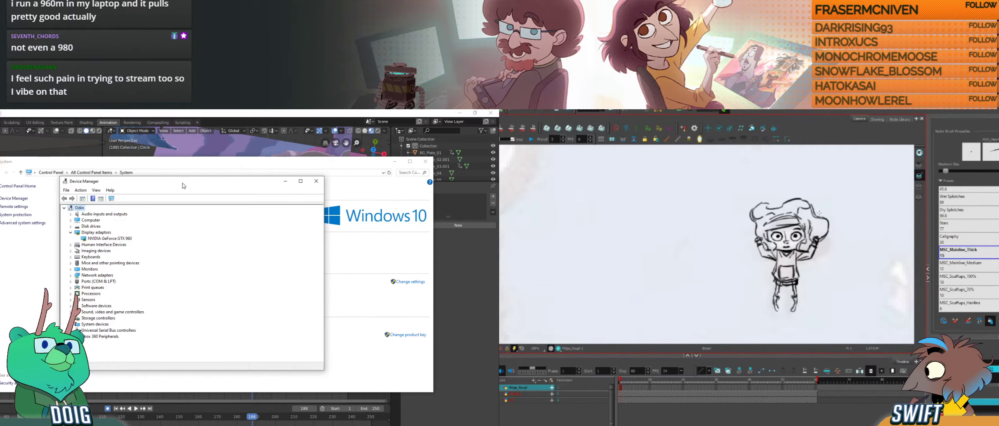
left_click_drag(183, 185, 207, 186)
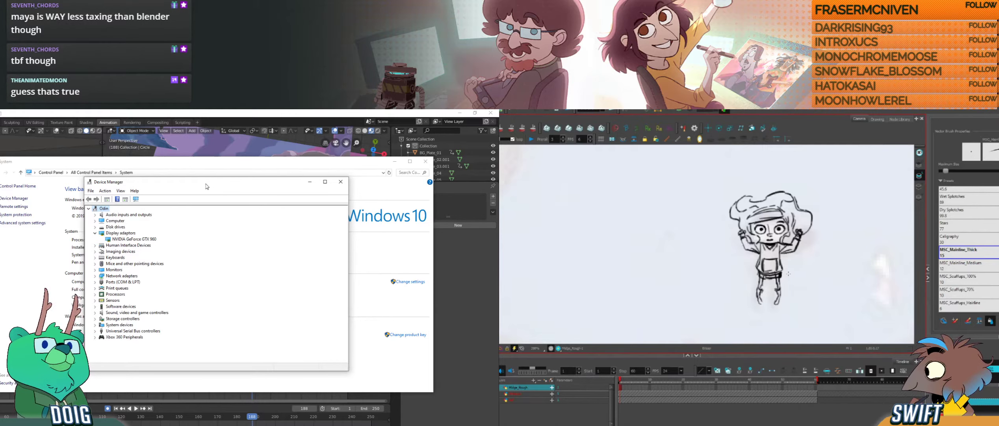
left_click(310, 183)
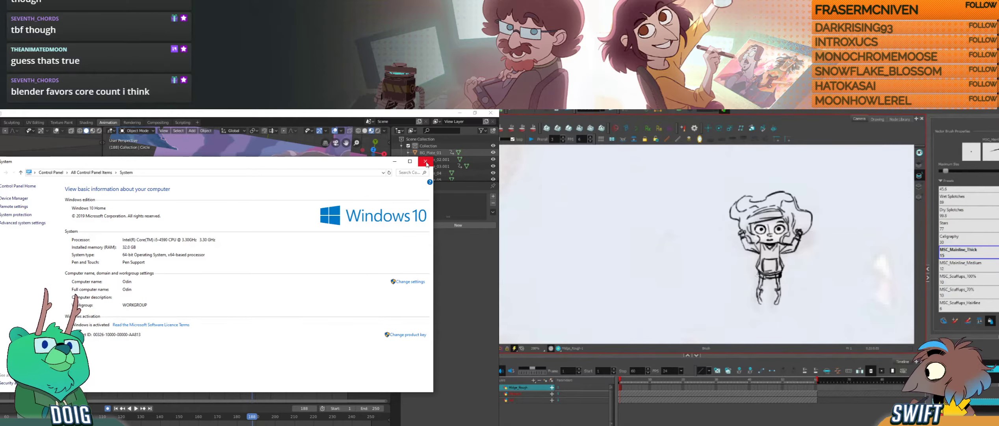
Step: Close the System information window and examine the painted background plates in the Blender scene from different angles
left_click(426, 161)
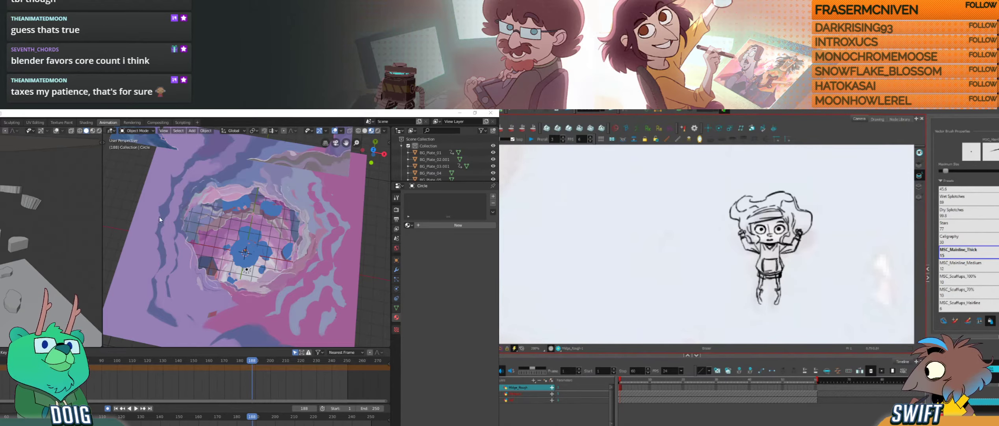
middle_click_drag(214, 237, 212, 227)
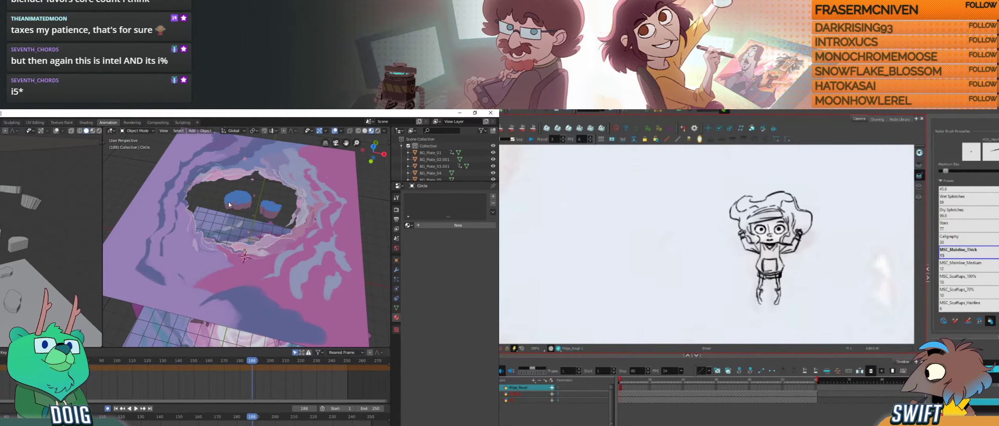
middle_click_drag(228, 206, 245, 246)
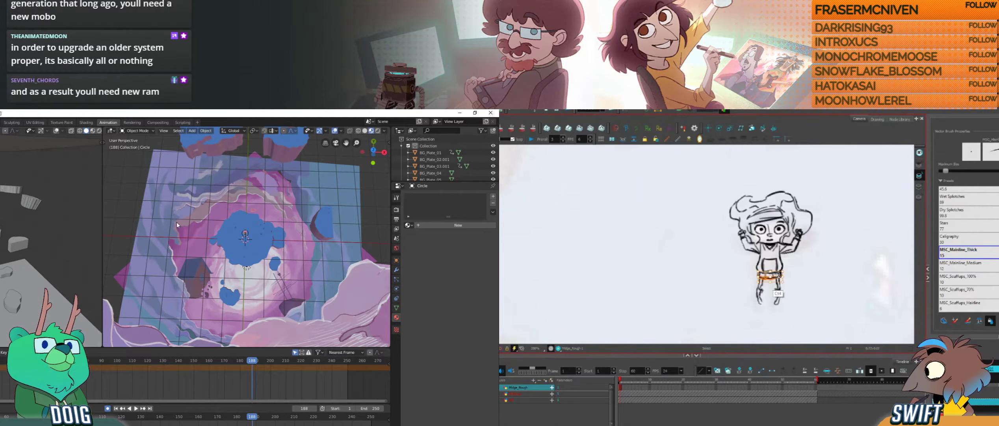
Step: In Harmony, rework the skirt hem and leg strokes of the character sketch on the Midge_Rough layer
left_click(769, 277, "ctrl")
key("alt+b")
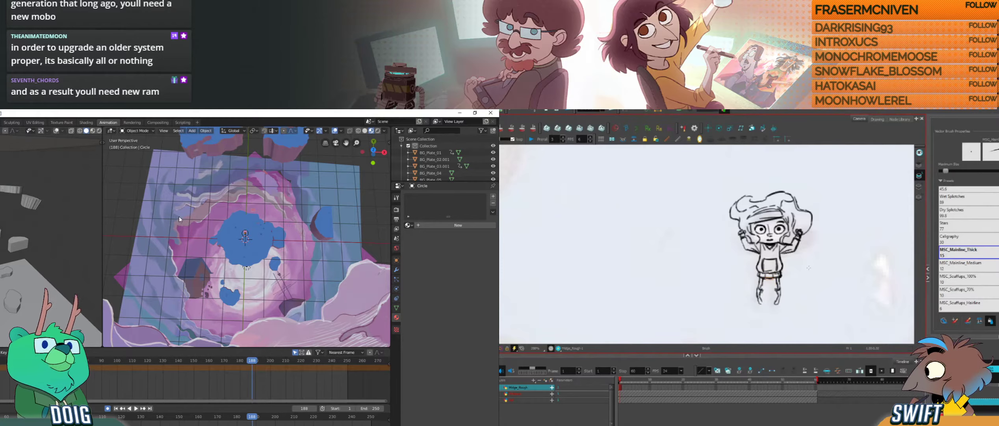
left_click(764, 278, "ctrl")
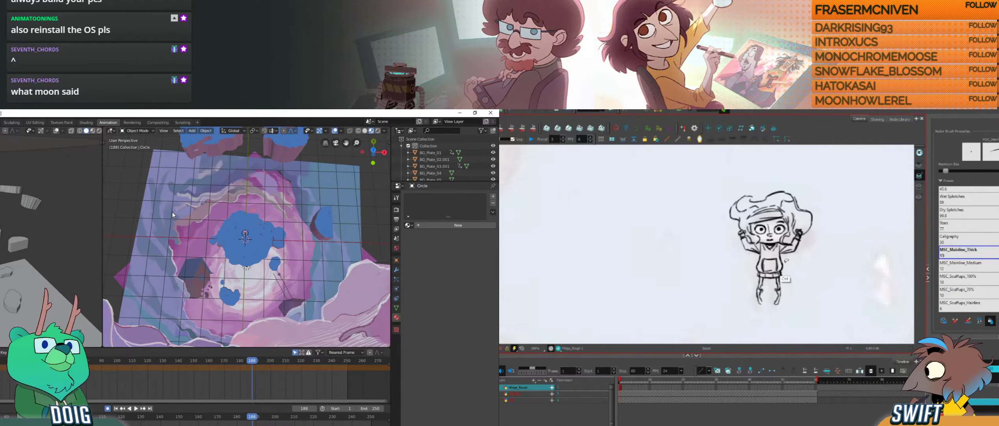
left_click(764, 292, "ctrl")
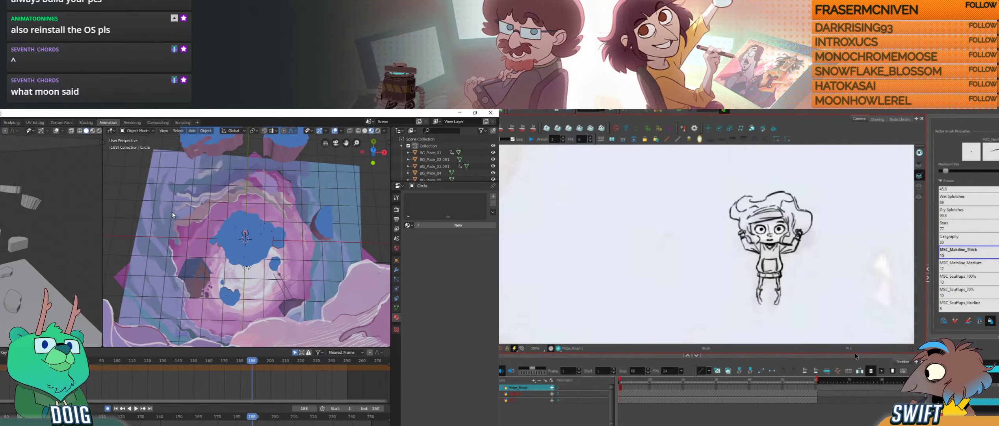
key("ctrl")
left_click(776, 286, "ctrl")
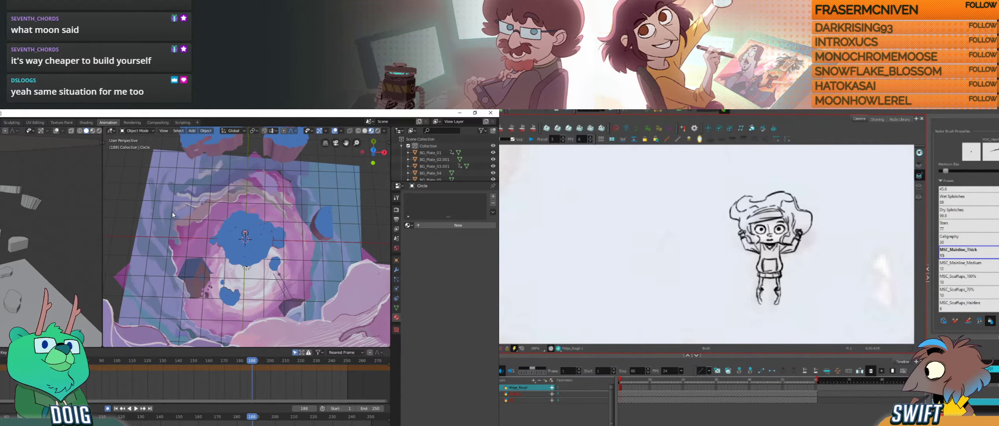
key("ctrl")
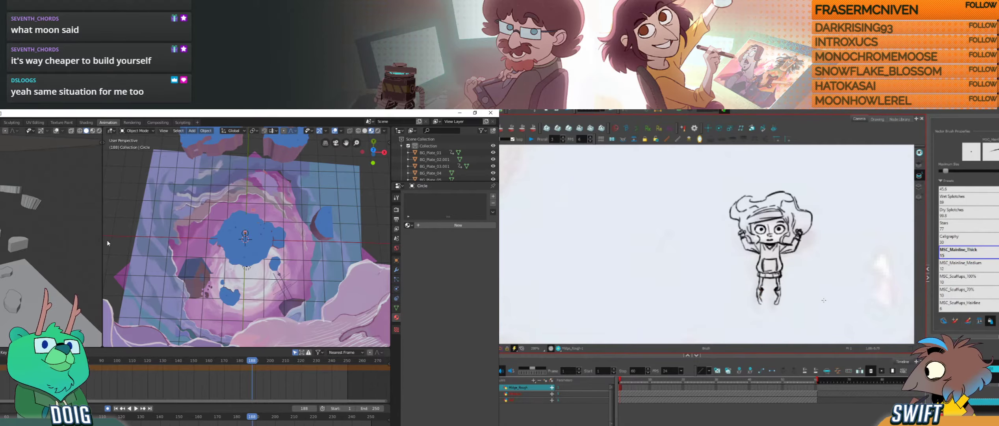
Step: Switch to Blender, select the BG_Plate_02.001 background plate and inspect the scene from a lower angle
left_click(203, 242)
middle_click_drag(202, 242, 223, 204)
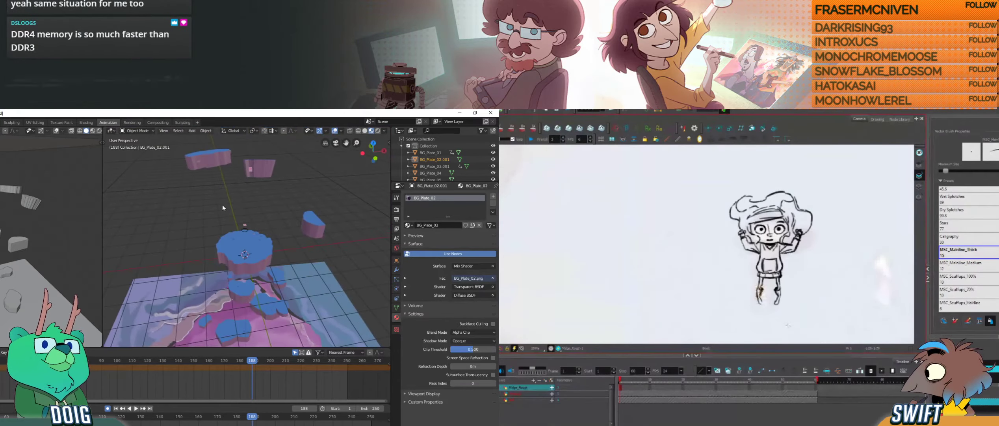
mouse_move(231, 243)
middle_mouse_down()
mouse_move(236, 220)
mouse_move(230, 240)
middle_mouse_up()
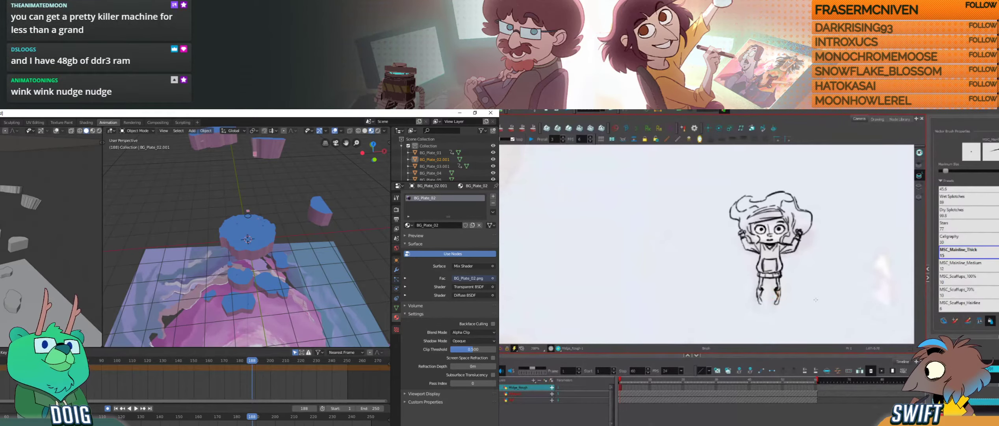
Step: Open the Windows System information and its Device Manager, placing the Device Manager window over the system details
mouse_move(231, 425)
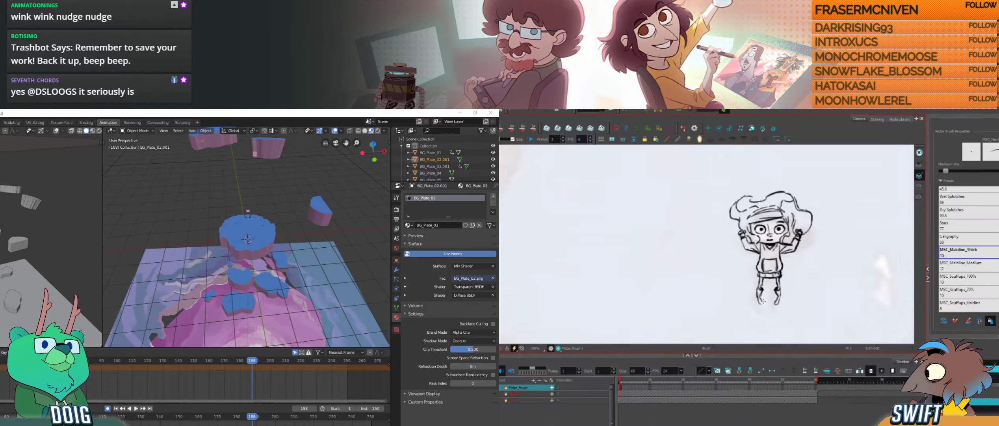
key("super+Pause")
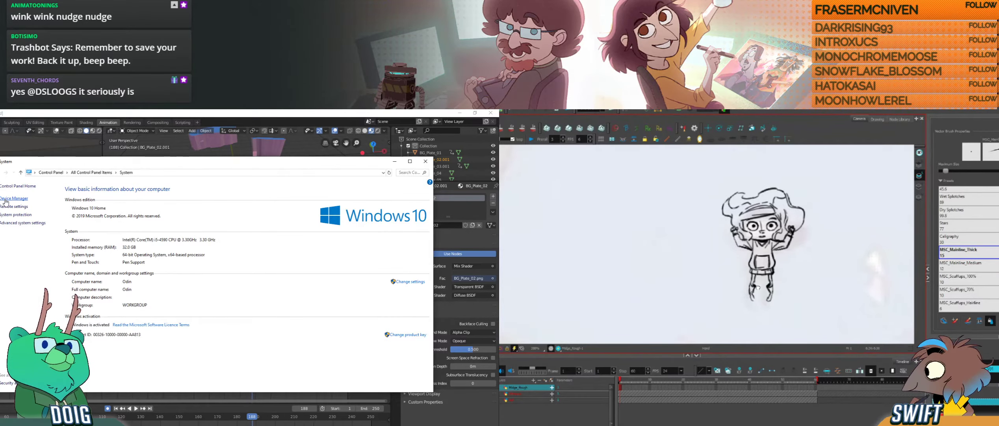
left_click(6, 199)
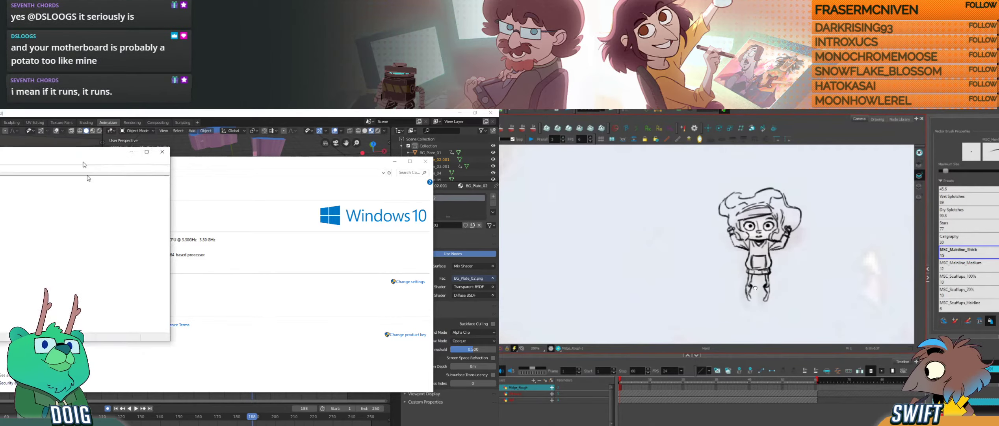
left_click_drag(85, 156, 332, 189)
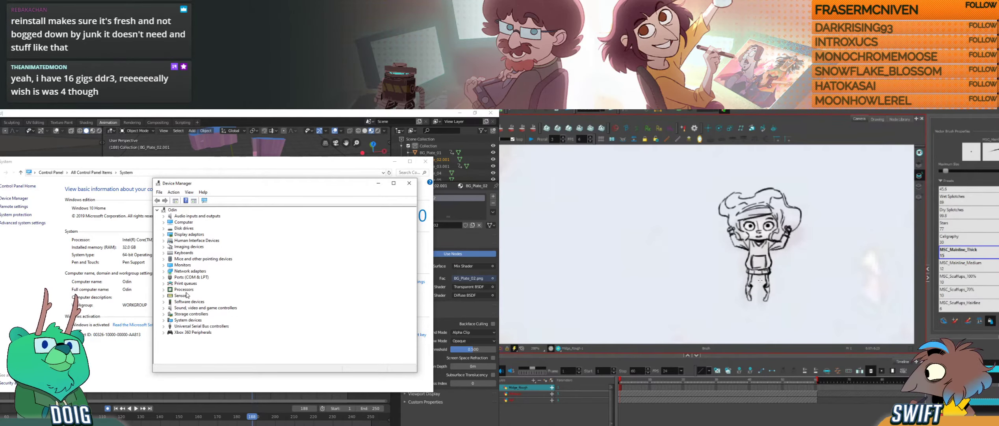
Step: Expand the Processors and Display adaptors categories in Device Manager and check the Disk drives category
left_click(164, 290)
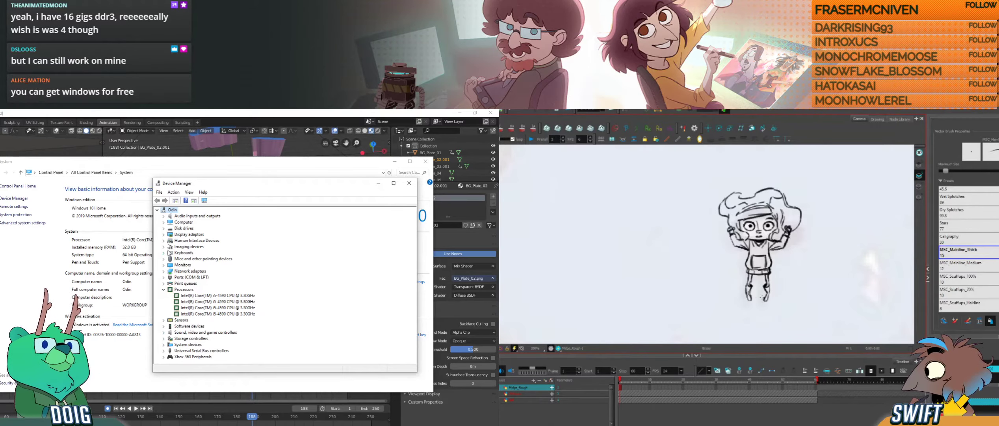
left_click(164, 234)
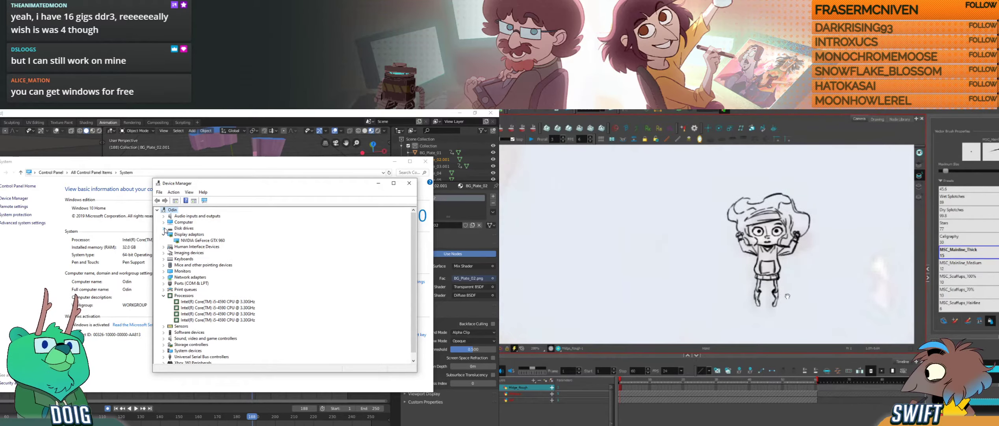
left_click(164, 229)
left_click(164, 229)
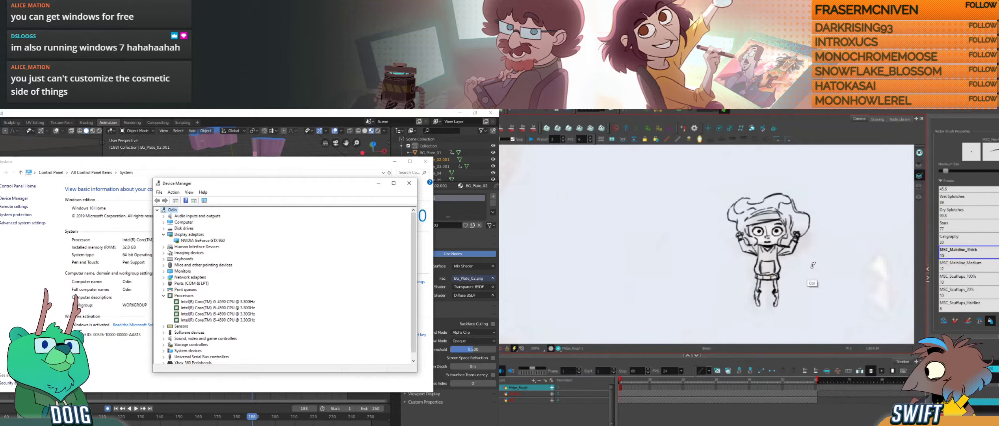
Step: In Harmony, shift the character sketch slightly downward and start adding a new drawing layer
left_click_drag(813, 265, 812, 280)
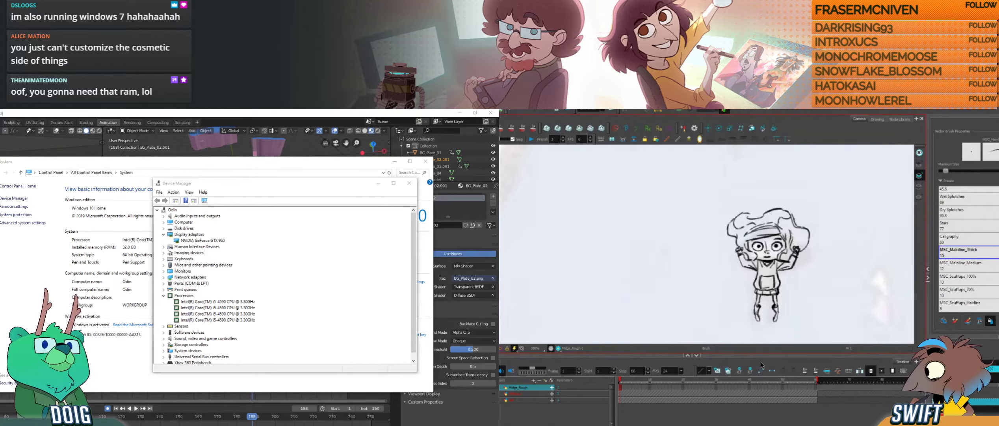
left_click(815, 389)
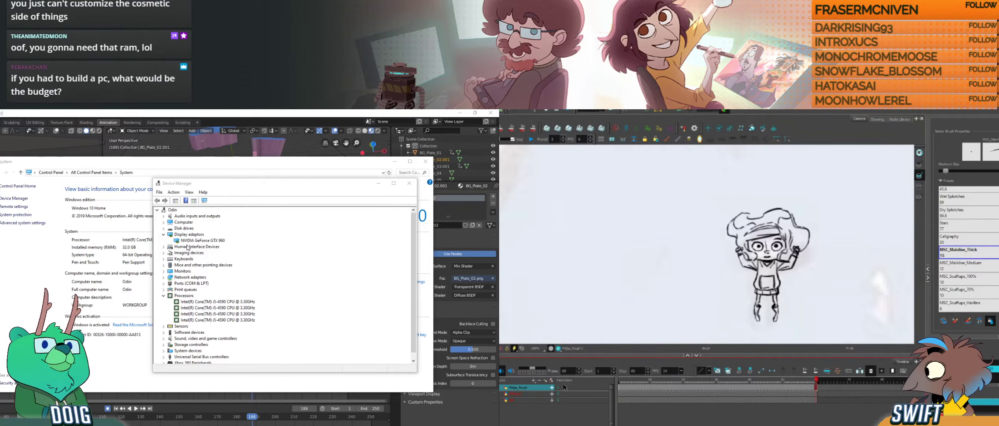
right_click(536, 389)
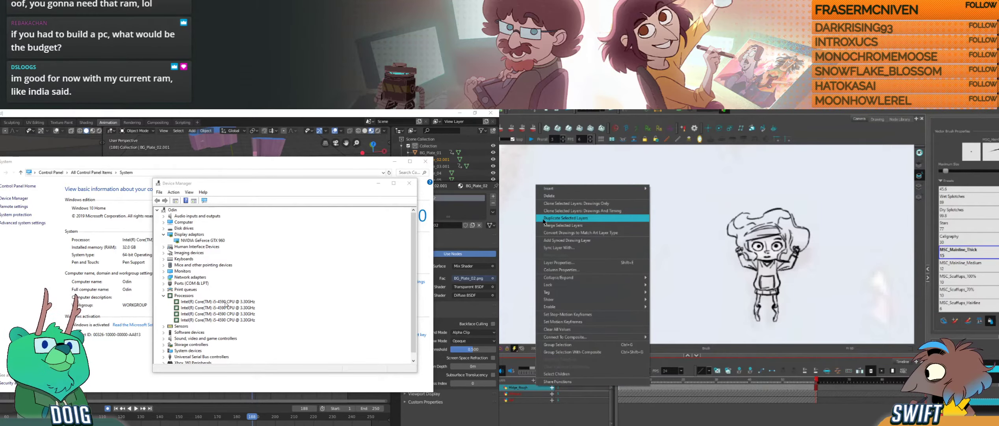
left_click(526, 327)
left_click(546, 381)
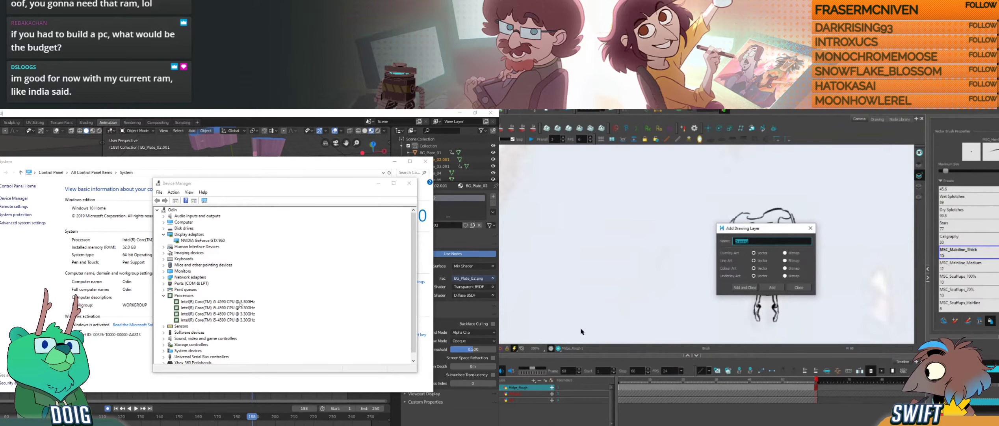
Step: In Device Manager, look through the System devices category and collapse it again
scroll(249, 306, "down", 1)
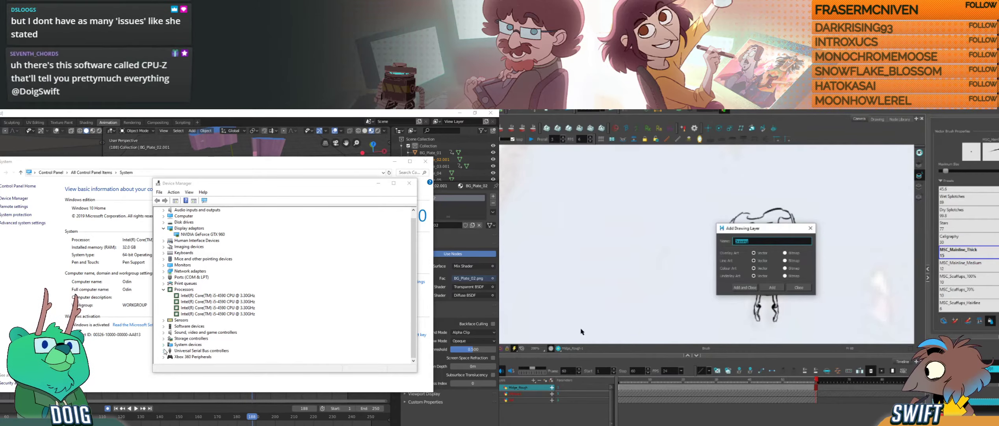
left_click(164, 344)
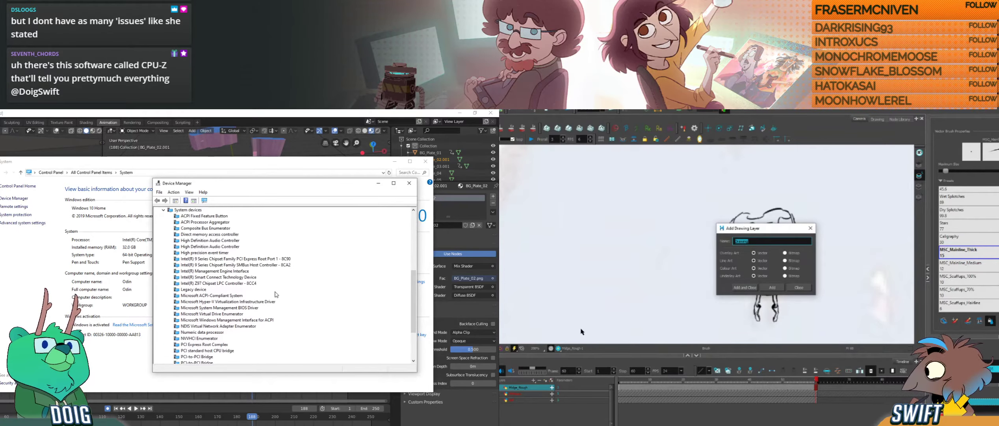
scroll(276, 294, "down", 2)
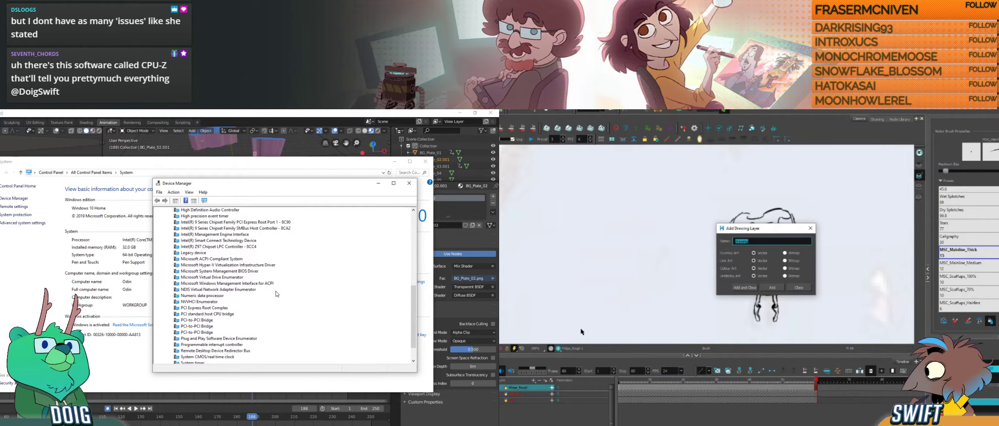
scroll(277, 294, "up", 4)
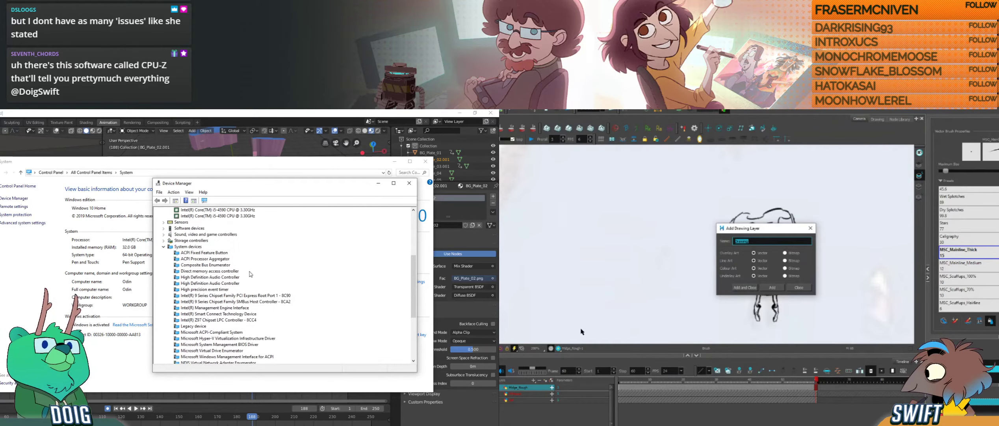
left_click(164, 247)
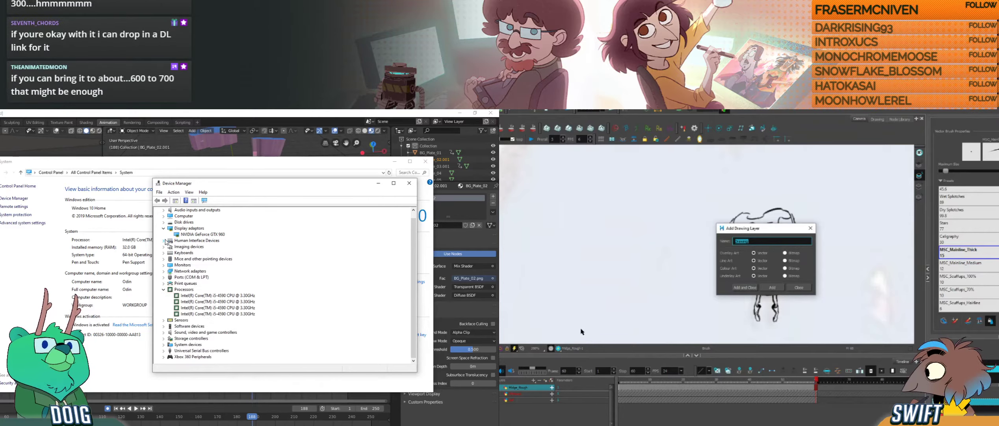
scroll(186, 257, "up", 1)
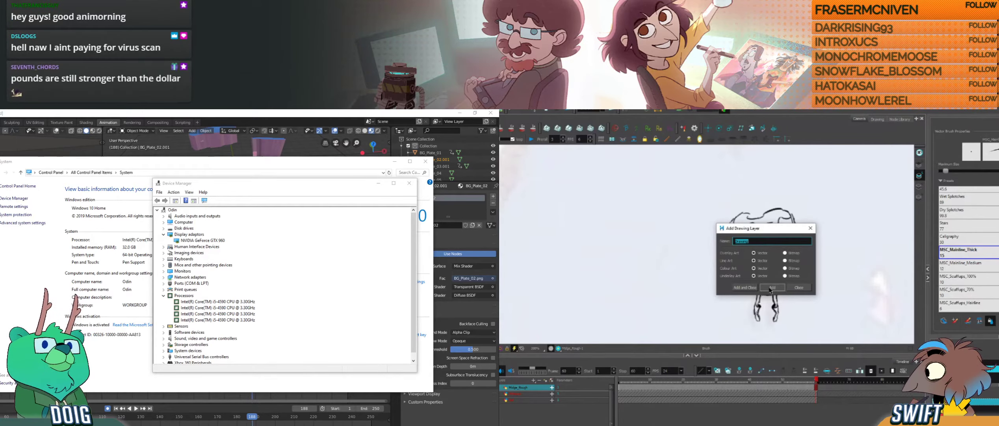
Step: Name the new drawing layer Midge_Hair and add it to the Harmony timeline
type("MidgeH")
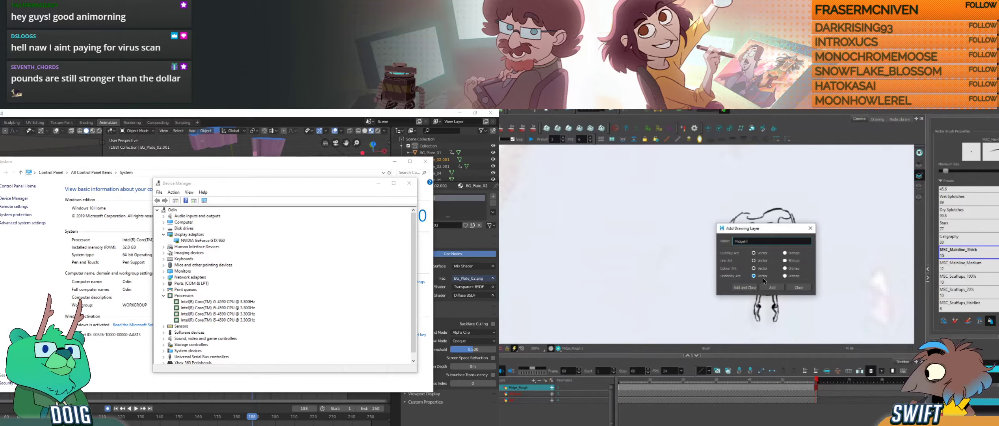
key("BackSpace")
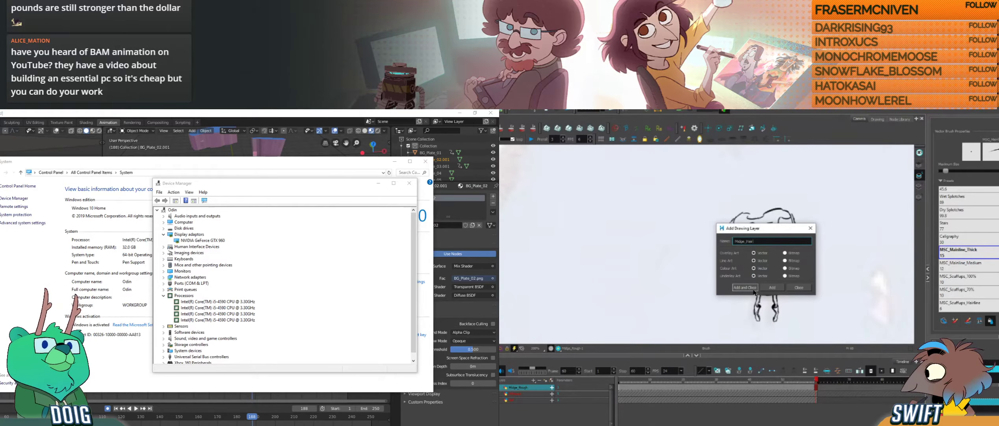
left_click(753, 288)
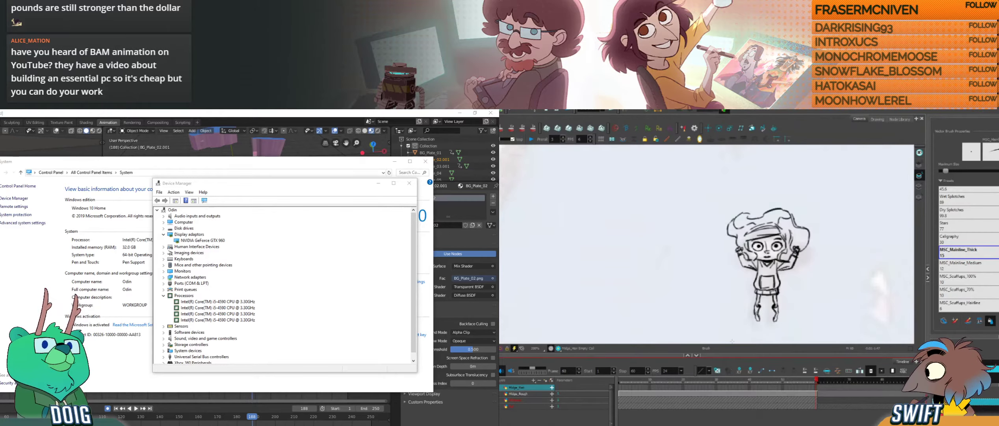
Step: Select the hair strokes of the character on the Midge_Rough layer's first drawing and remove them
left_click(621, 389)
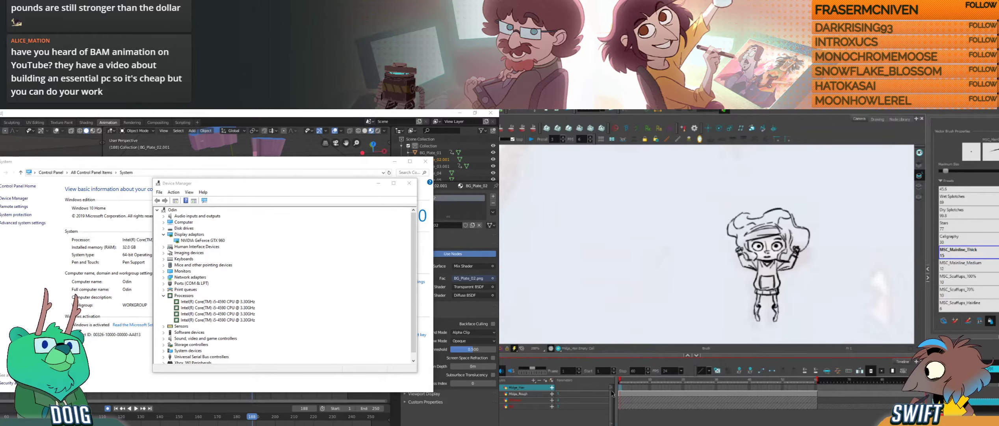
left_click(621, 393)
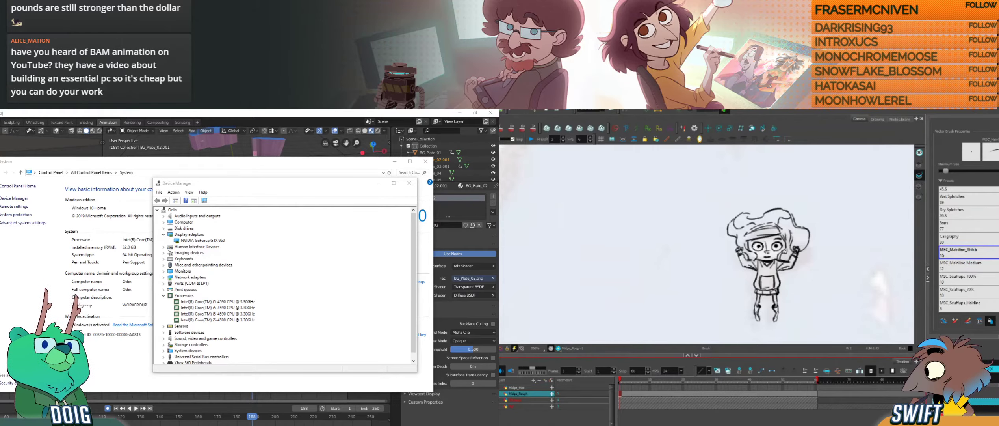
key("alt+s")
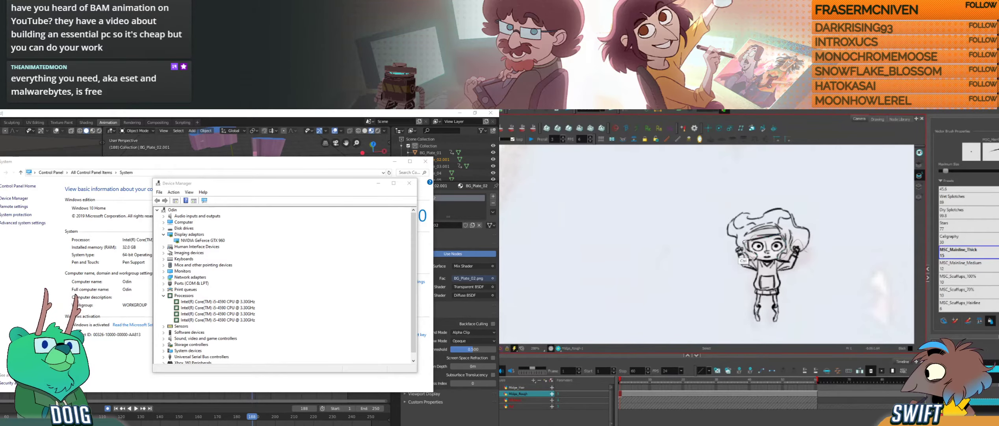
mouse_move(722, 236)
left_mouse_down()
mouse_move(724, 219)
mouse_move(809, 195)
mouse_move(804, 248)
left_mouse_up()
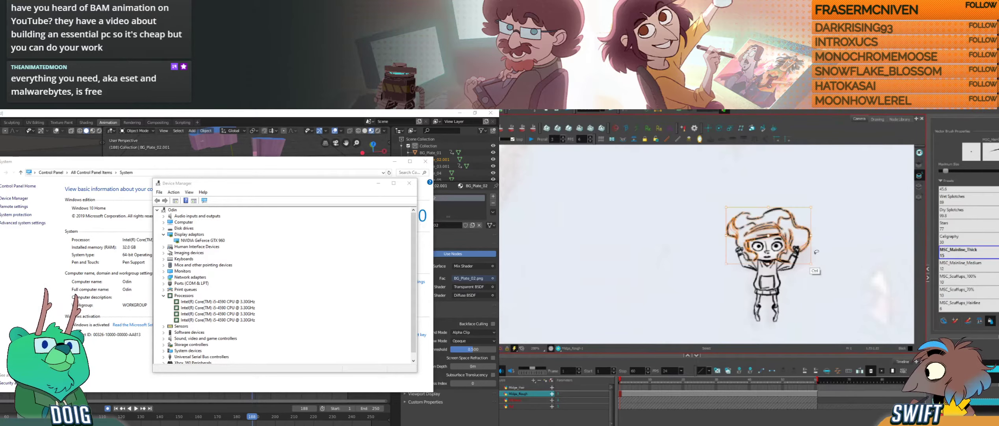
key("Delete")
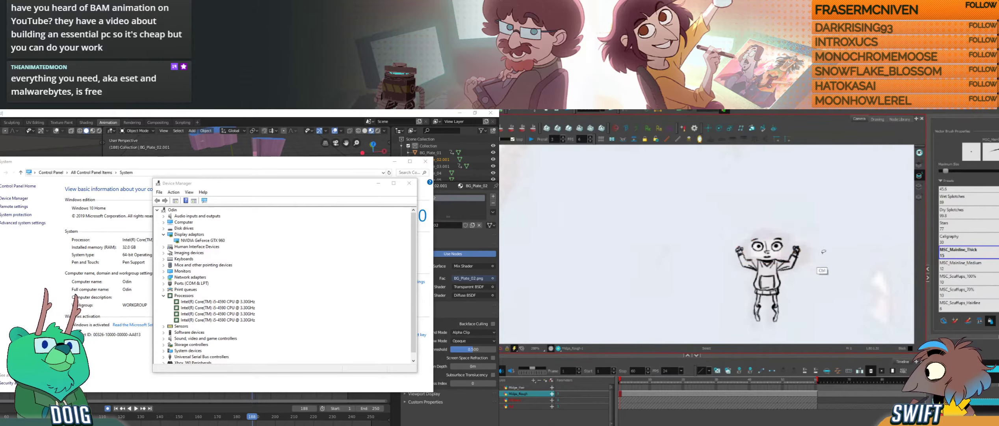
Step: Try pasting the removed hair strokes into the first frame of the Midge_Hair layer and undo the paste
left_click(621, 388)
key("ctrl+v")
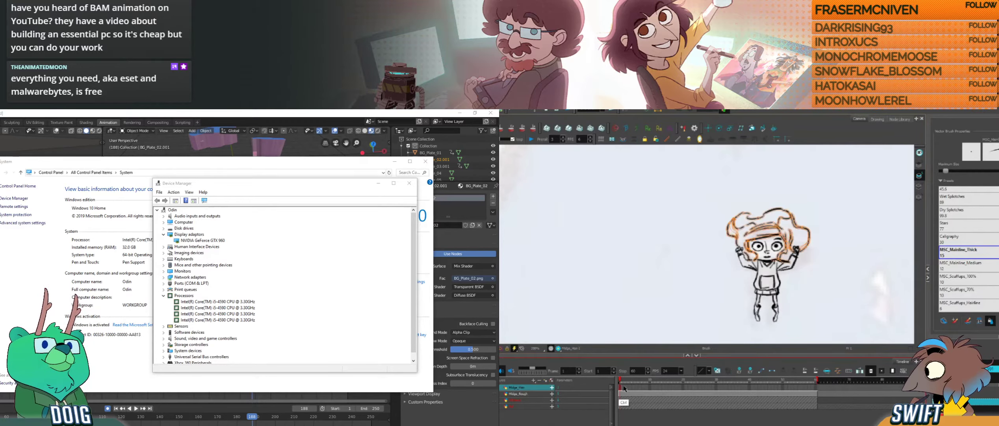
key("alt+b")
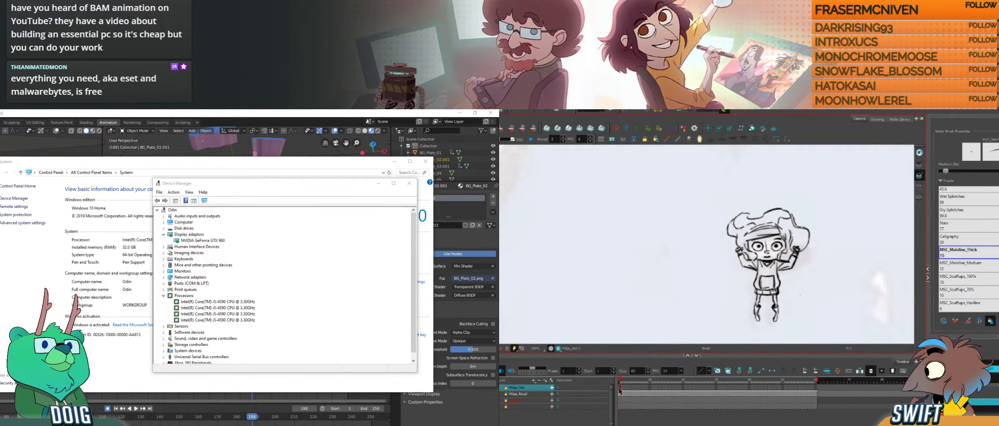
left_click(564, 393)
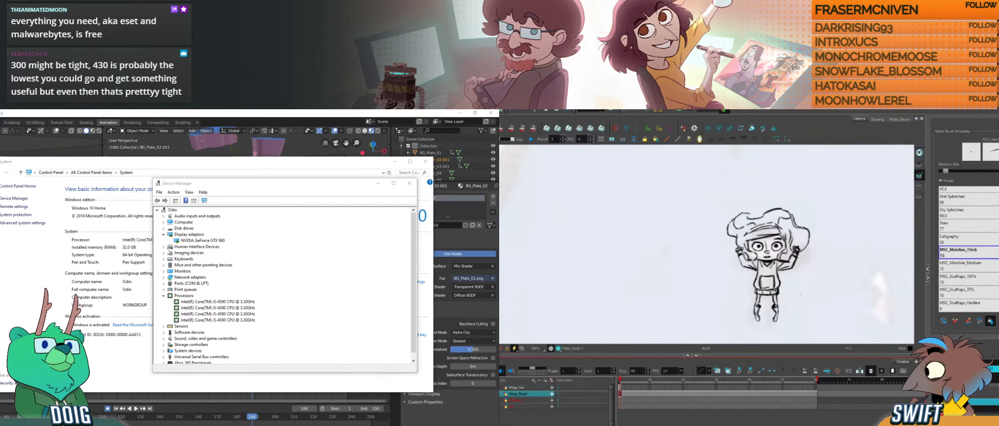
key("ctrl+z")
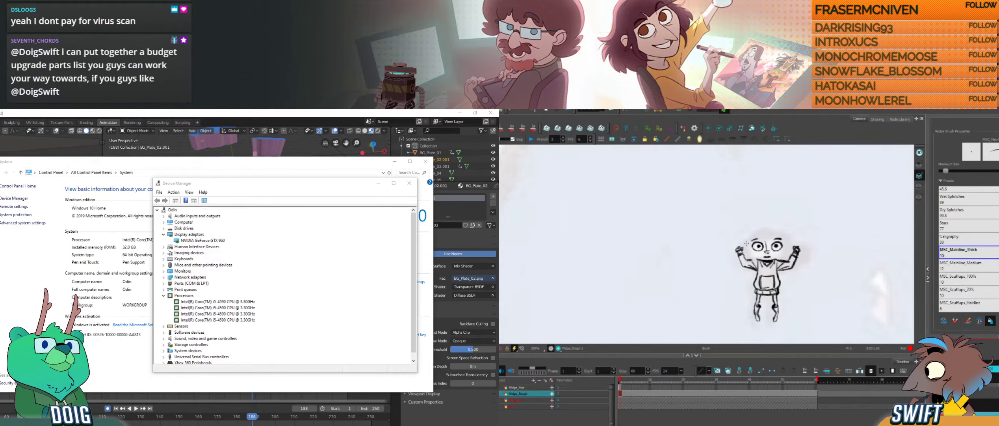
Step: Draw red strokes for both sides of the character's face on the Midge_Rough layer, redoing the stroke on the right cheek
left_click_drag(746, 243, 747, 254)
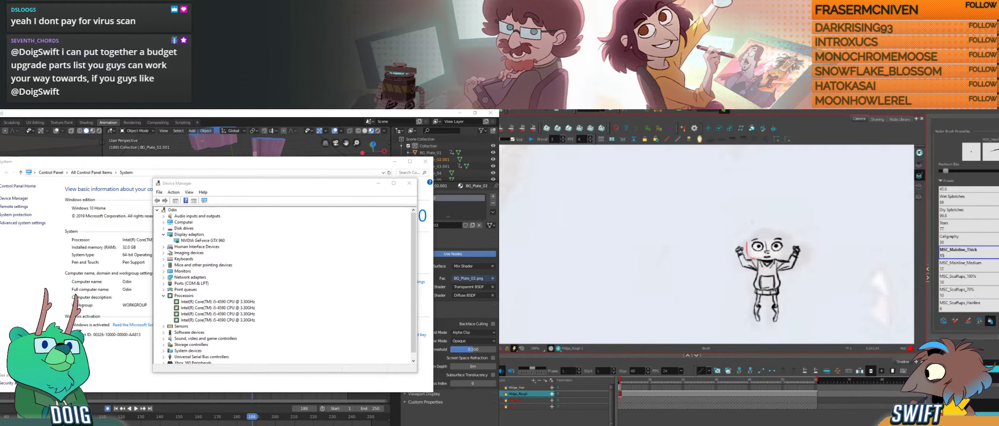
left_click(748, 253, "ctrl")
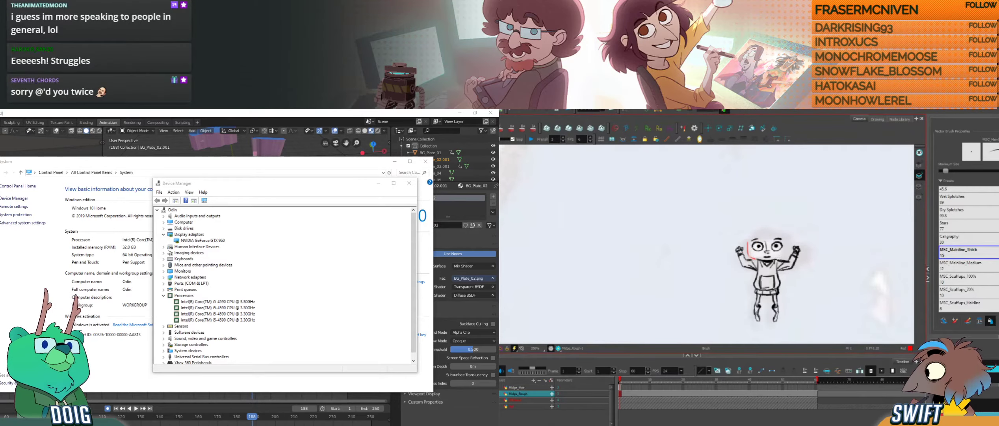
left_click_drag(784, 253, 787, 247)
key("ctrl")
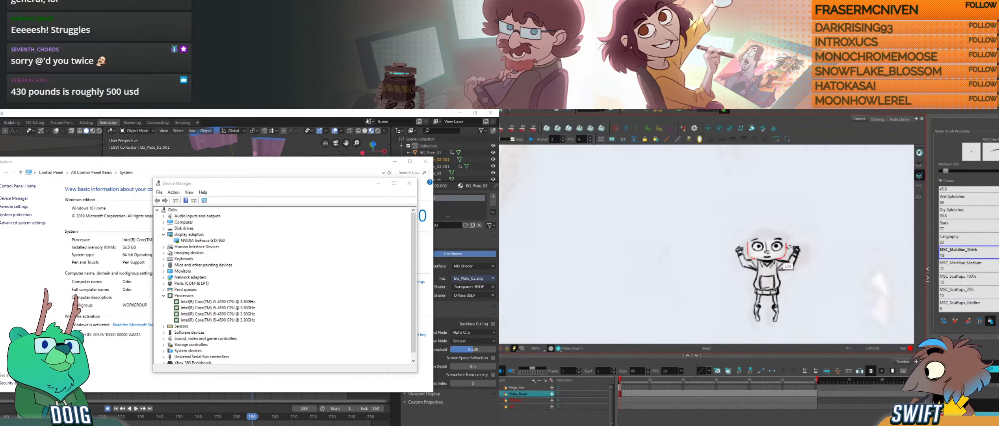
key("ctrl+z")
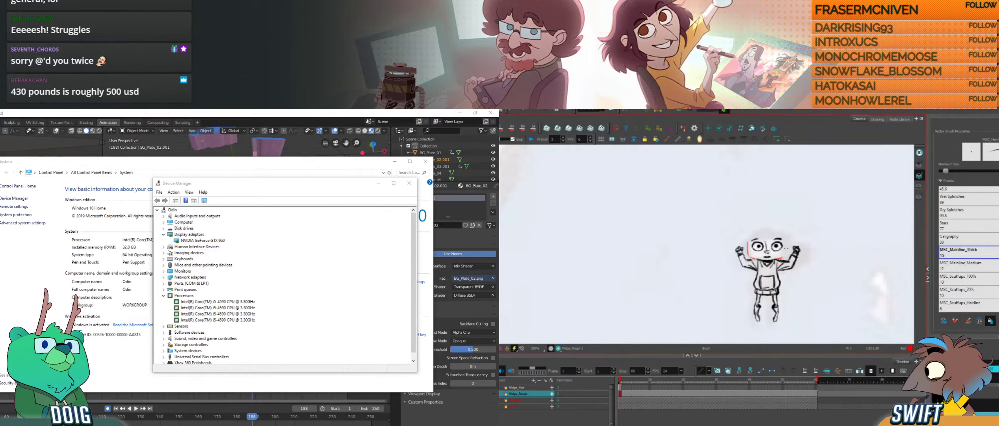
key("ctrl")
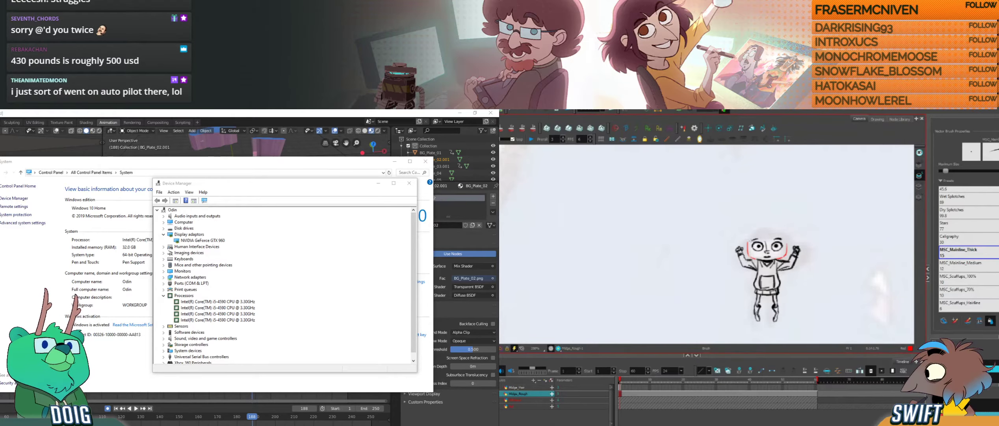
Step: Complete the red head outline with a curved stroke over the top of the character's head
left_click(748, 246, "ctrl")
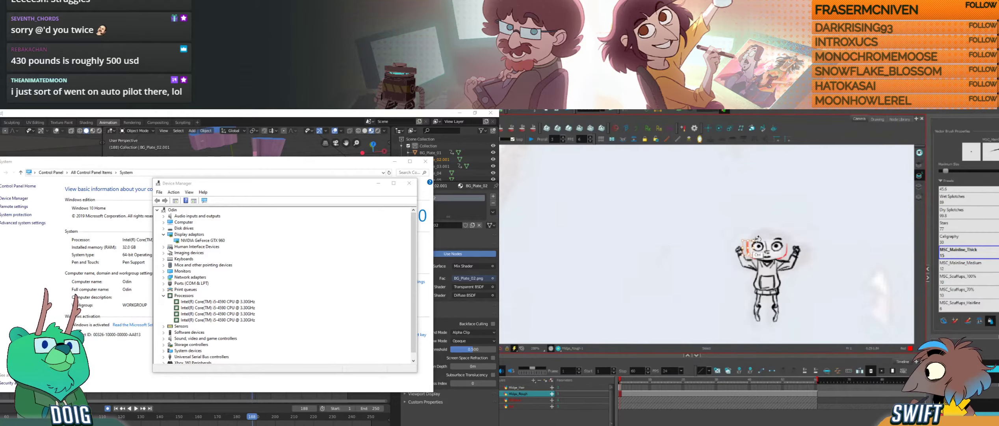
mouse_move(747, 240)
left_mouse_down()
mouse_move(768, 231)
mouse_move(787, 239)
left_mouse_up()
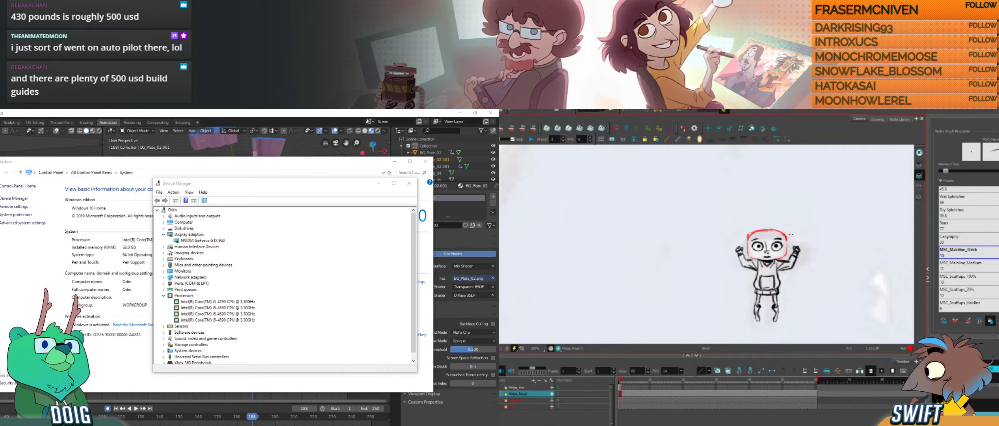
key("alt+e")
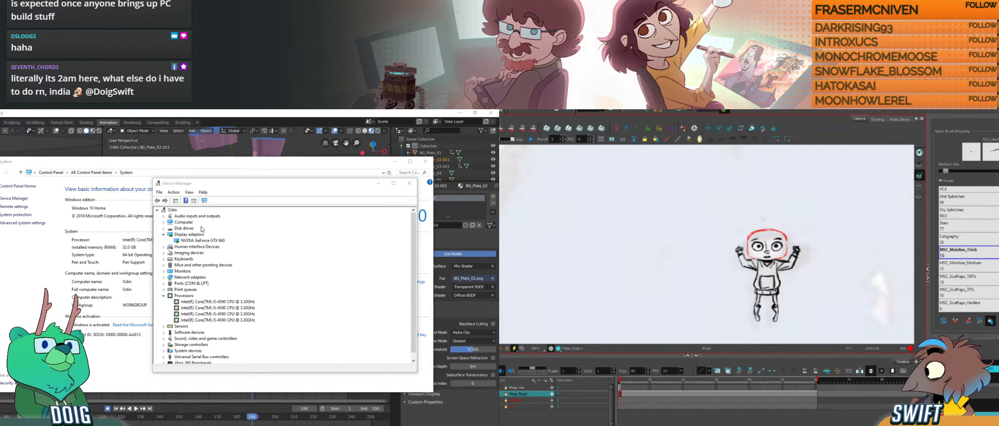
Step: Close Device Manager and the System information window to return to the Blender scene
left_click(410, 183)
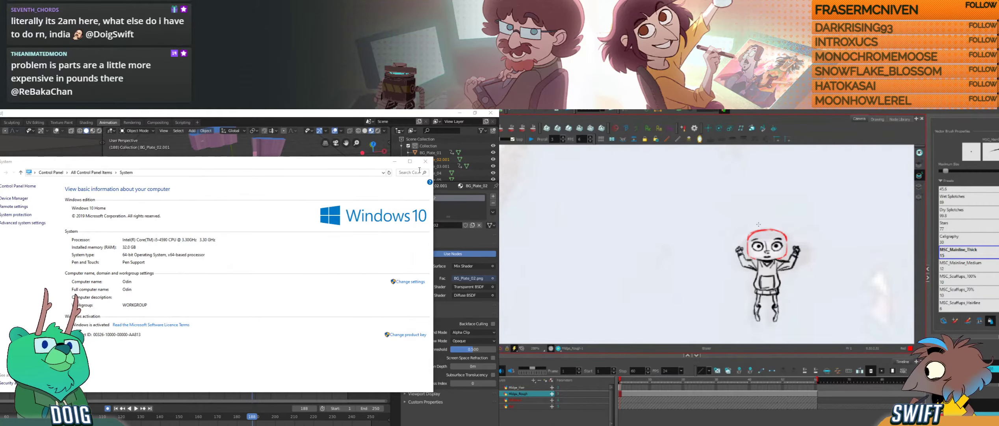
left_click(425, 161)
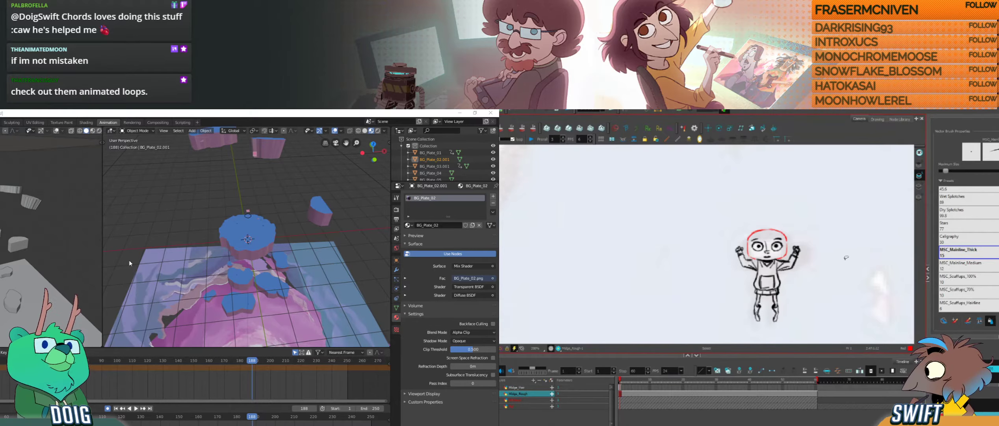
Step: In Harmony, delete a red stroke at the top of the character's head and select the remaining strokes there
left_click(760, 231, "ctrl")
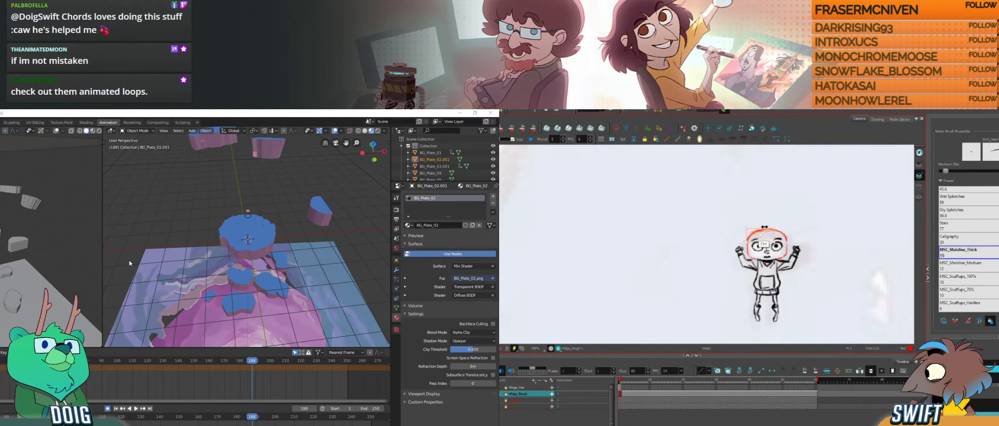
key("Delete")
key("alt+b")
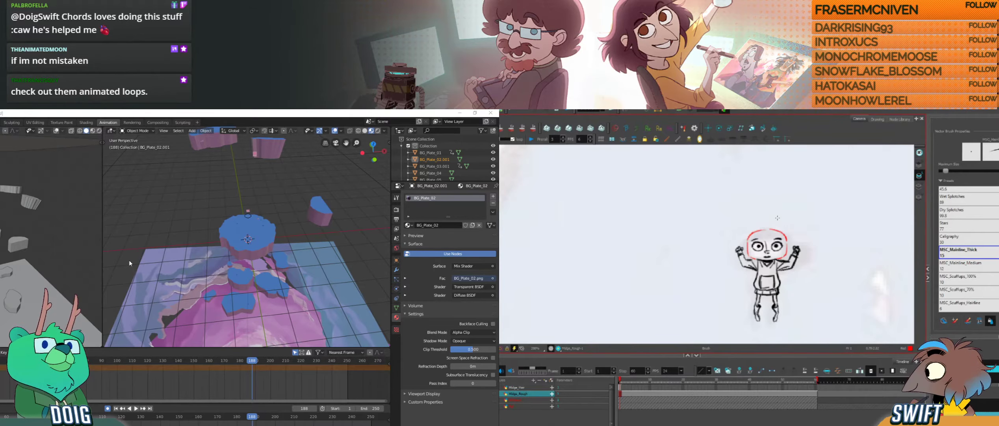
key("ctrl")
left_click(754, 229, "ctrl")
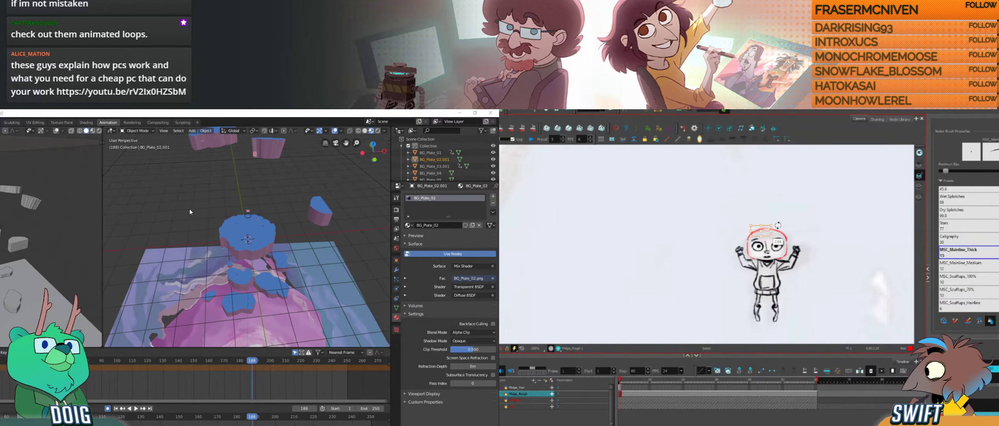
left_click(793, 217, "ctrl")
left_click(765, 229, "ctrl")
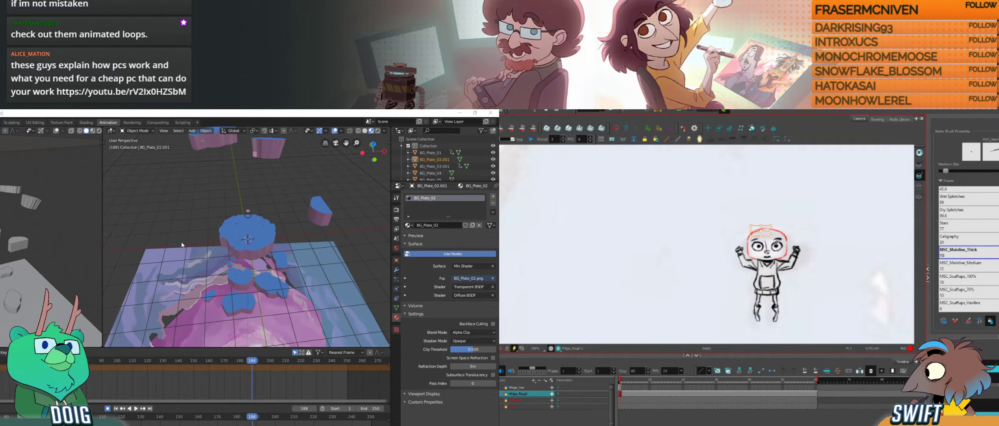
Step: In Blender, inspect the large blue plateau from several angles and select the Circle object above it
left_click(193, 221)
middle_click_drag(192, 221, 219, 229)
scroll(219, 229, "up", 8)
scroll(197, 232, "down", 6)
scroll(222, 226, "up", 1)
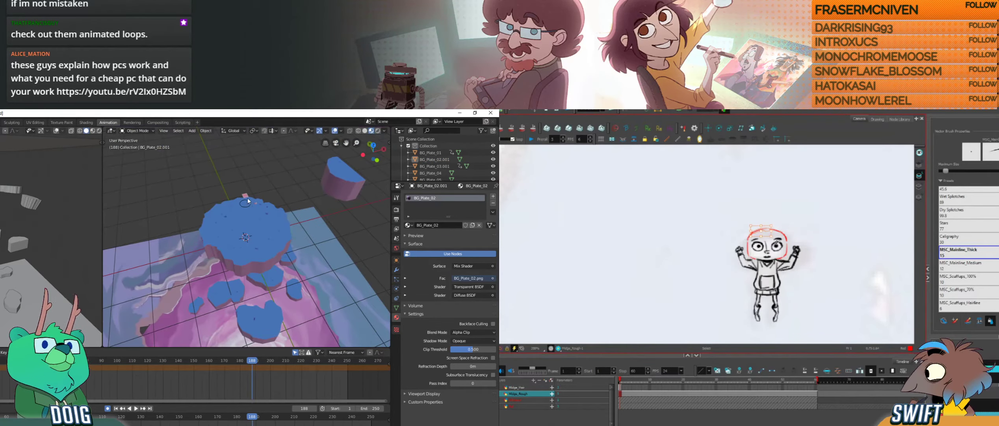
middle_click_drag(224, 241, 224, 237)
key("alt+b")
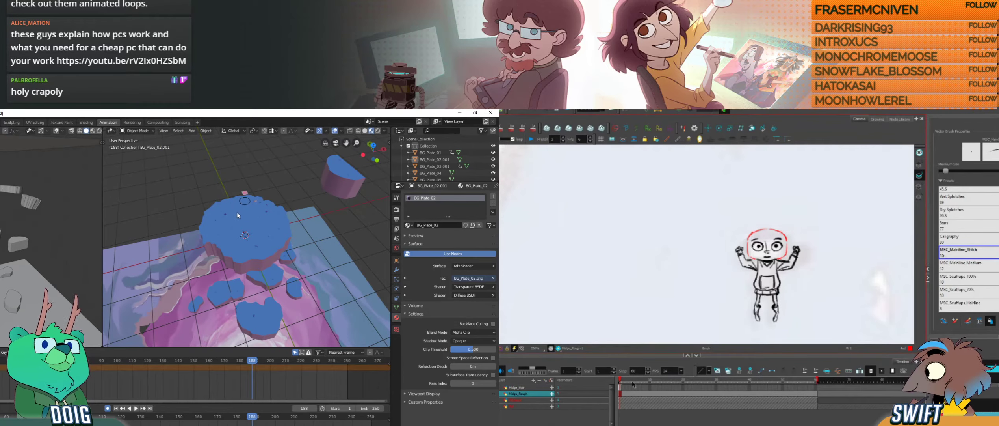
mouse_move(240, 229)
middle_mouse_down()
mouse_move(238, 250)
mouse_move(240, 226)
middle_mouse_up()
left_click(242, 203)
mouse_move(234, 196)
middle_mouse_down()
mouse_move(234, 216)
mouse_move(240, 208)
middle_mouse_up()
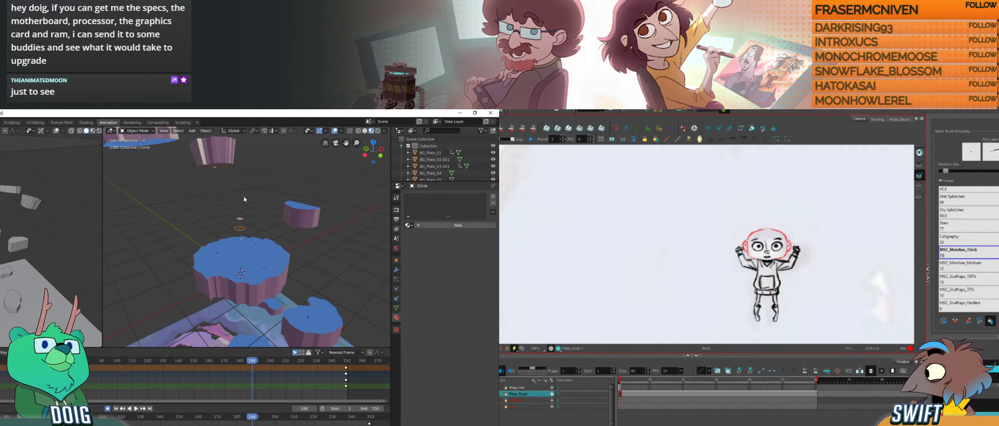
middle_click_drag(237, 203, 232, 221)
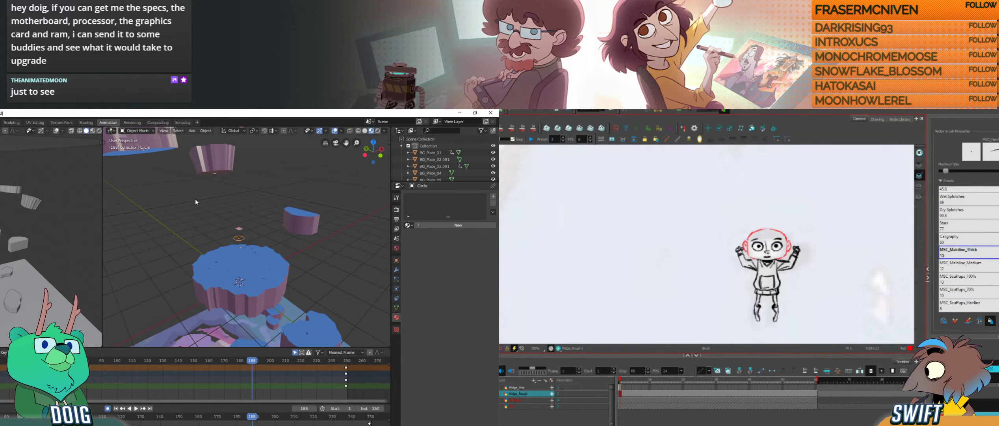
Step: In Harmony, delete an excess red stroke from the crown of the head and reselect the crown outline
left_click_drag(756, 231, 760, 230, "ctrl")
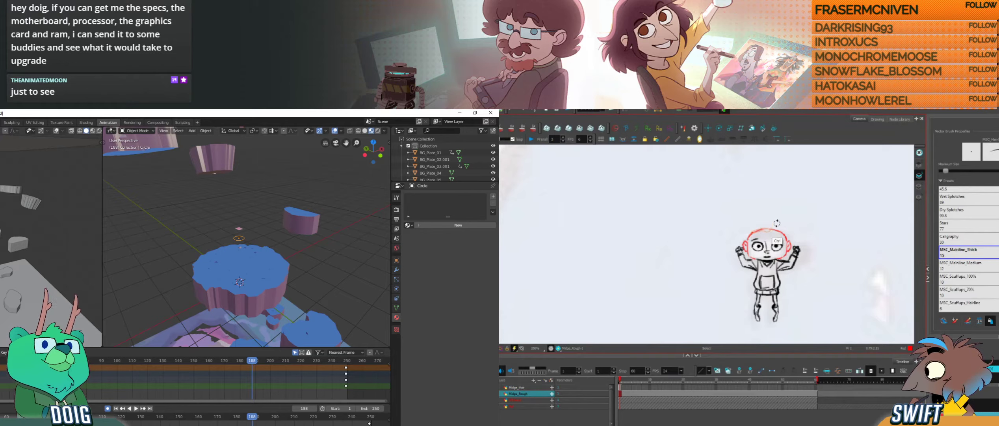
key("Delete")
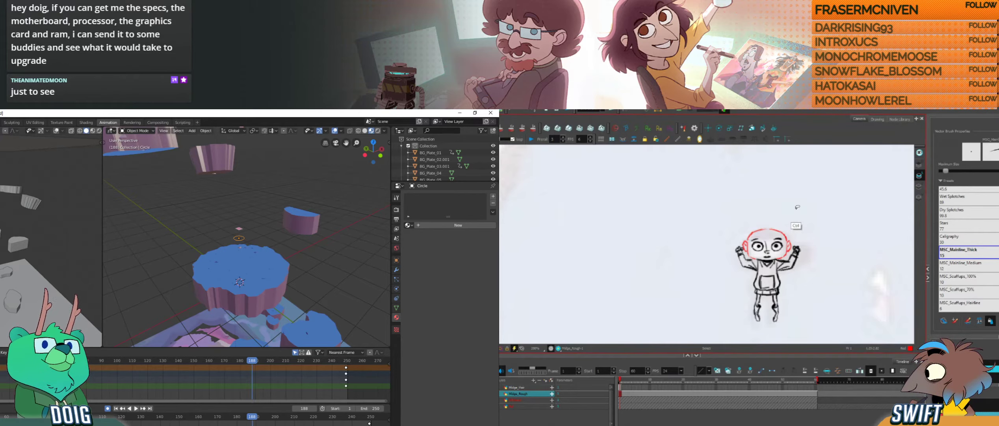
key("ctrl")
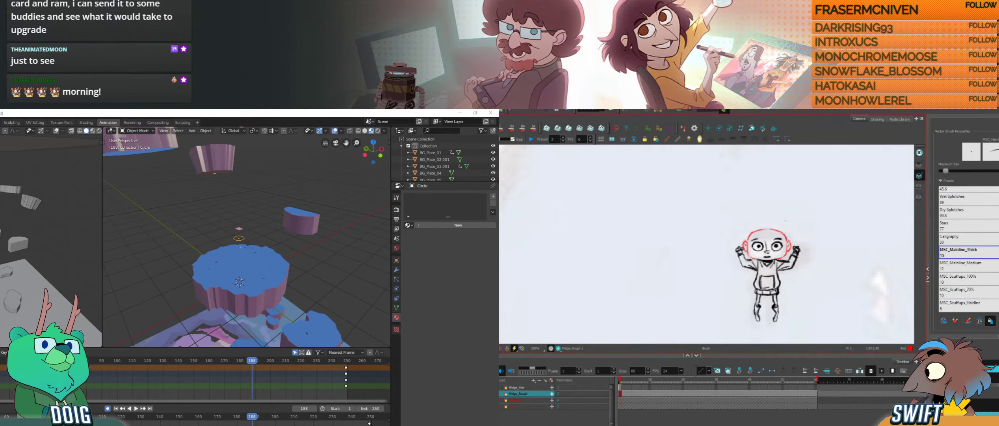
key("ctrl")
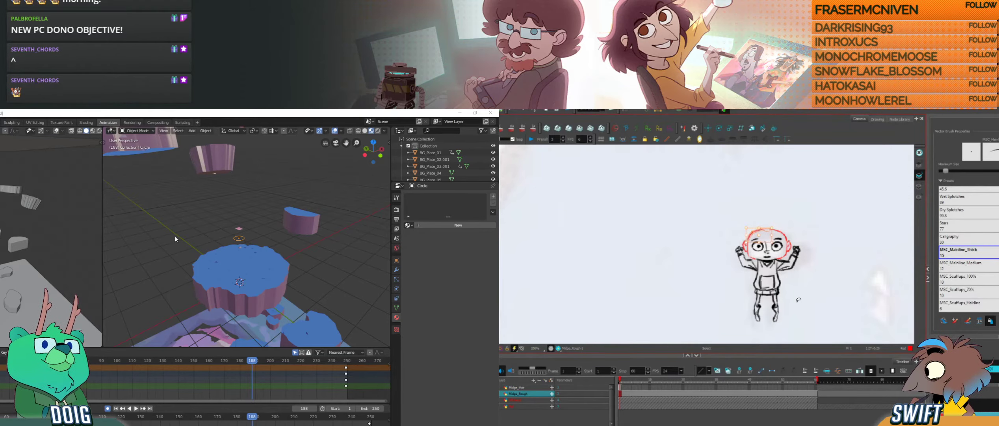
Step: In Blender, reselect the Circle object above the large blue plateau and view it from higher up
left_click(248, 231)
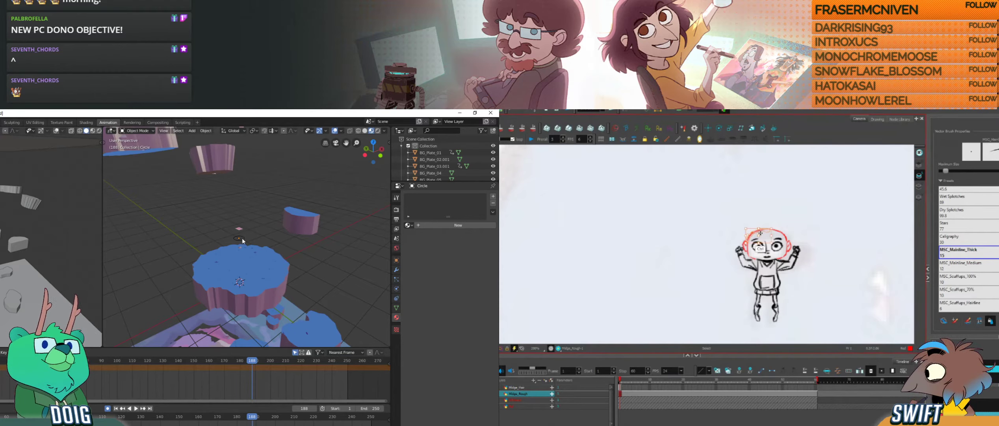
left_click(242, 237)
middle_click_drag(247, 233, 247, 199)
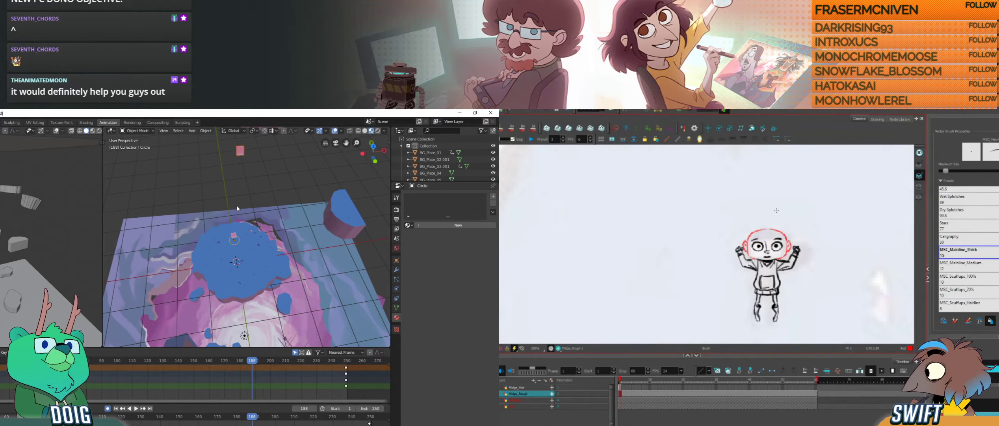
Step: In Harmony, paste the hair strokes into the first frame of the Midge_Hair layer and return to the Midge_Rough layer
left_click(785, 233, "ctrl")
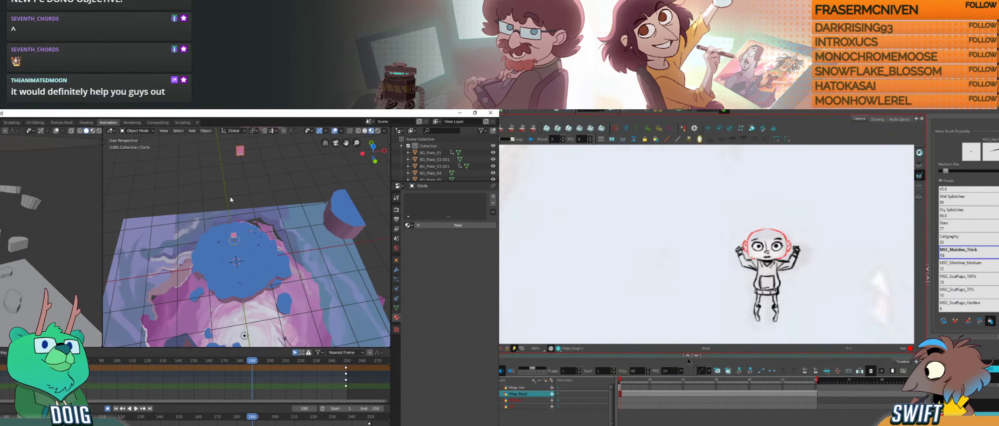
left_click(628, 387)
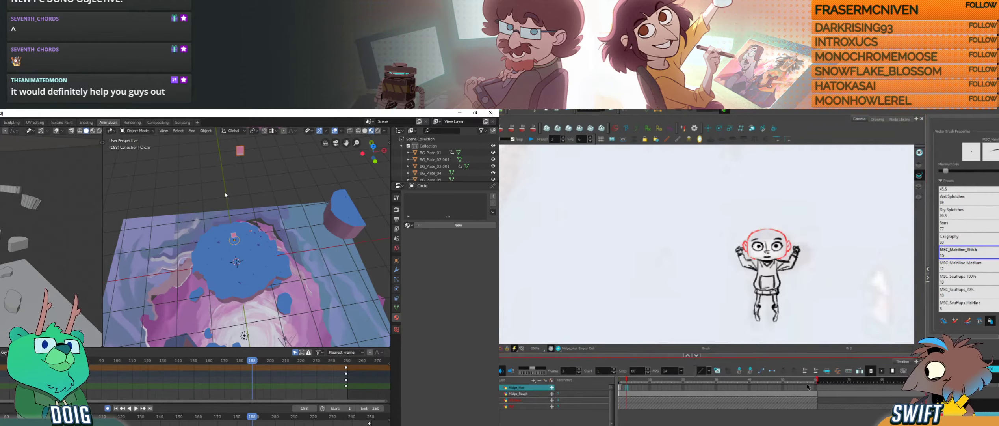
left_click(620, 381)
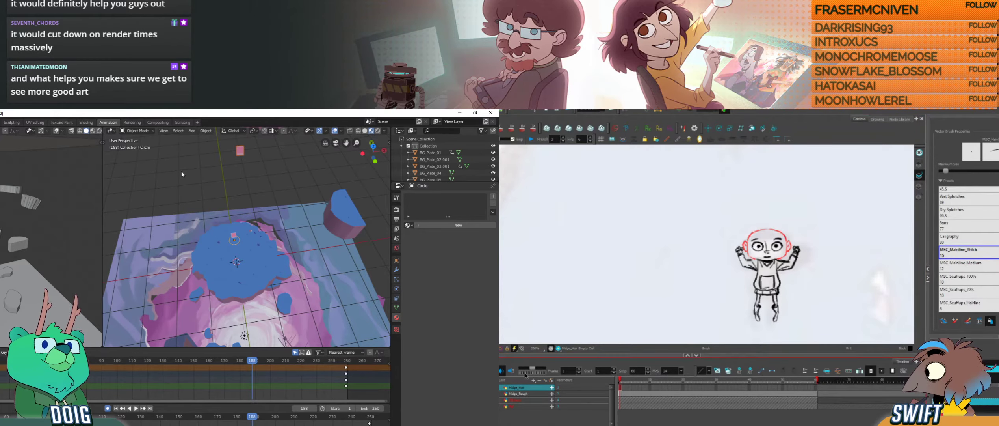
key("ctrl+v")
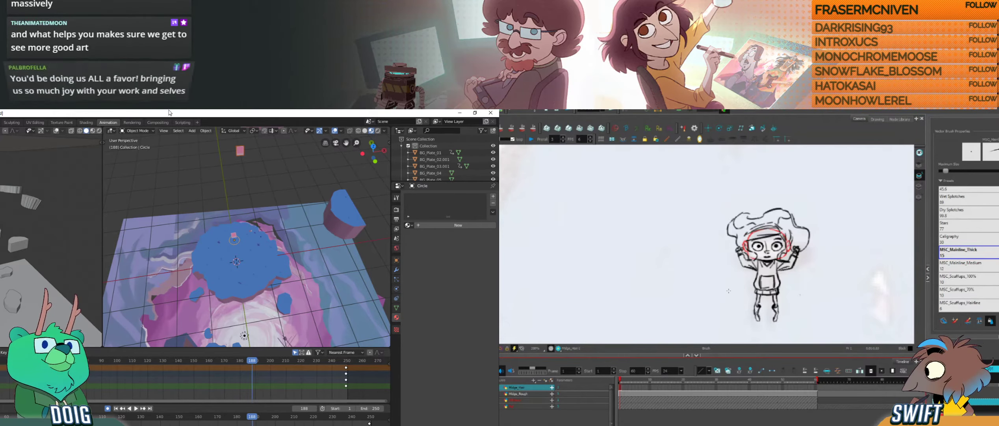
left_click(622, 393)
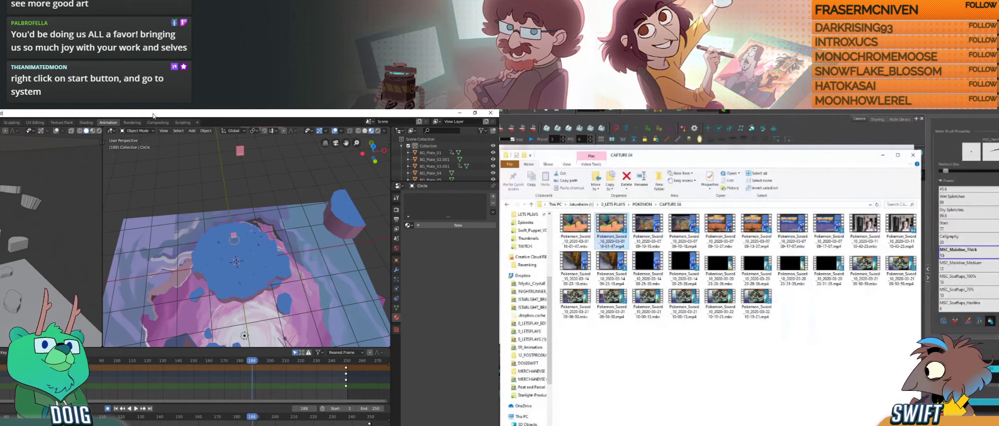
Step: Move the CAPTURE 04 File Explorer window away from the Harmony drawing
left_click_drag(732, 154, 500, 157)
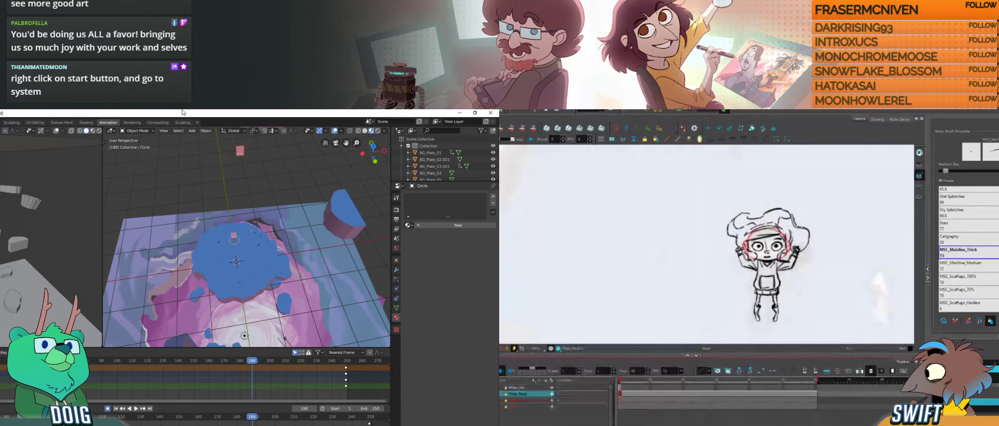
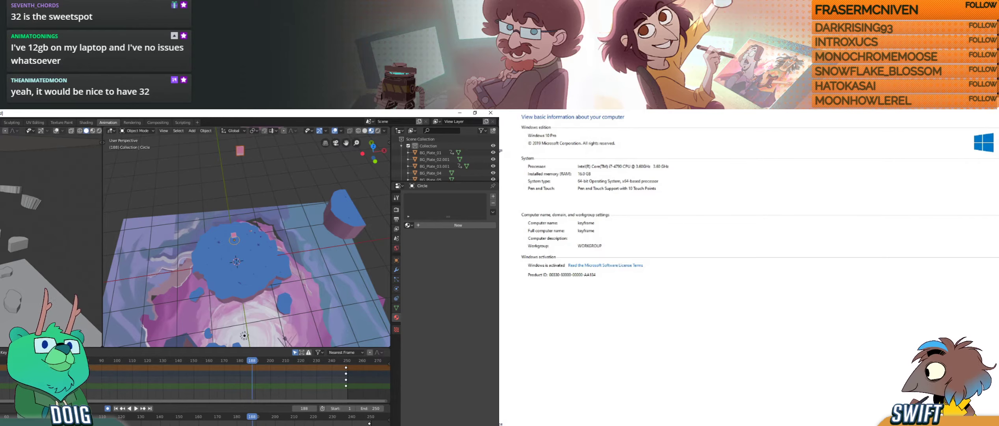
Step: Return to the Harmony drawing, flip between the opening frames of the Midge_Hair layer, and save the scene
left_click(951, 111)
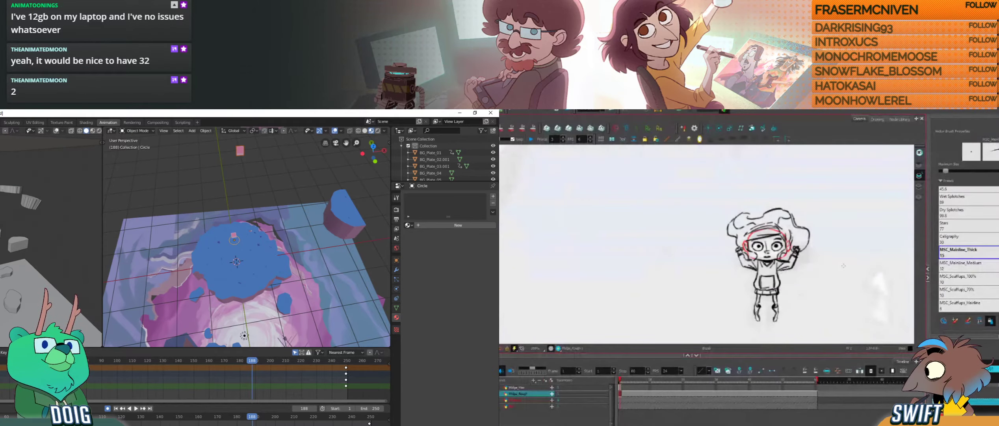
left_click(623, 387)
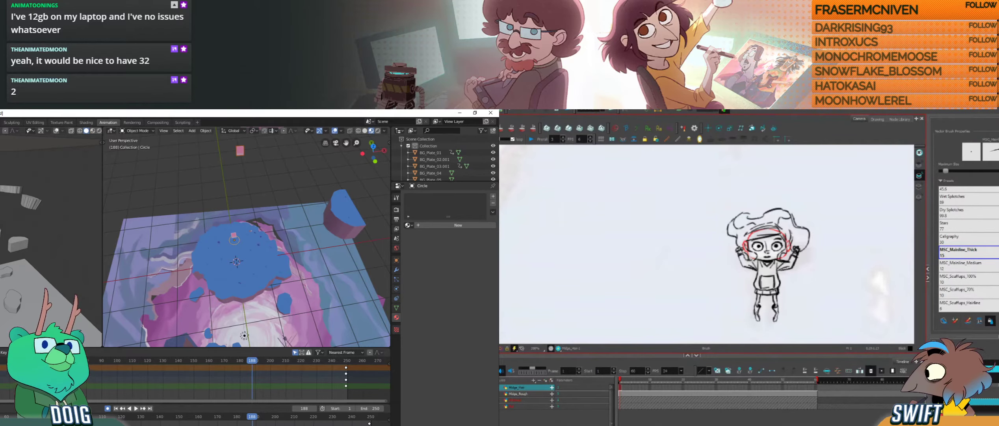
left_click(626, 388)
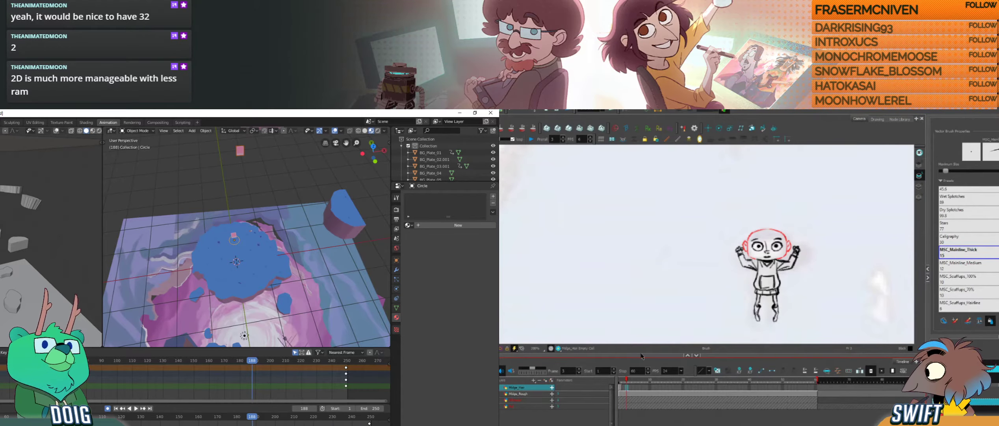
left_click(622, 379)
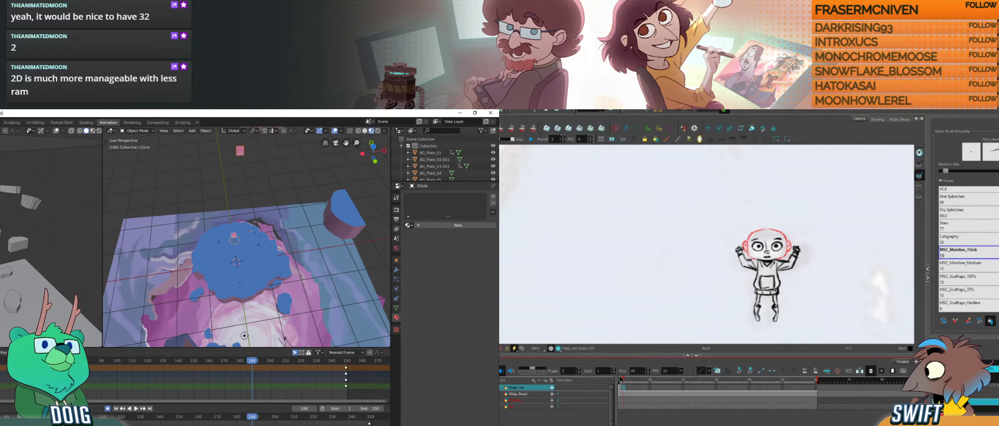
key("F5")
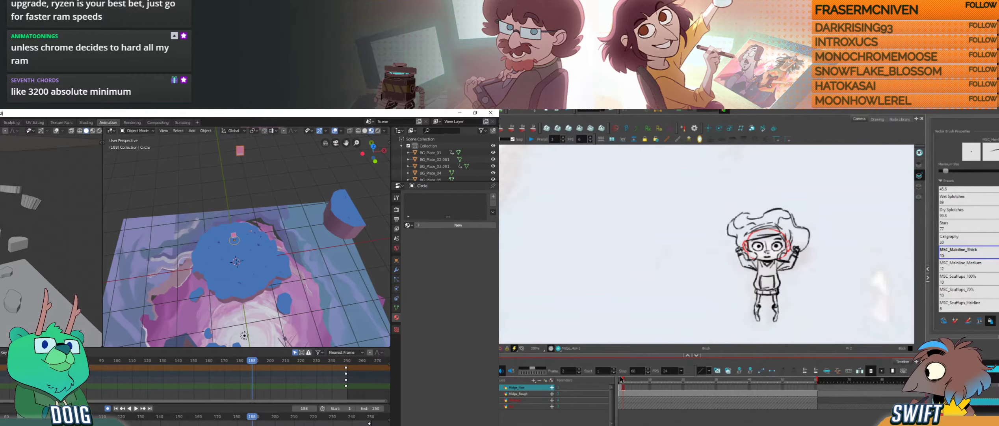
key("period")
key("comma")
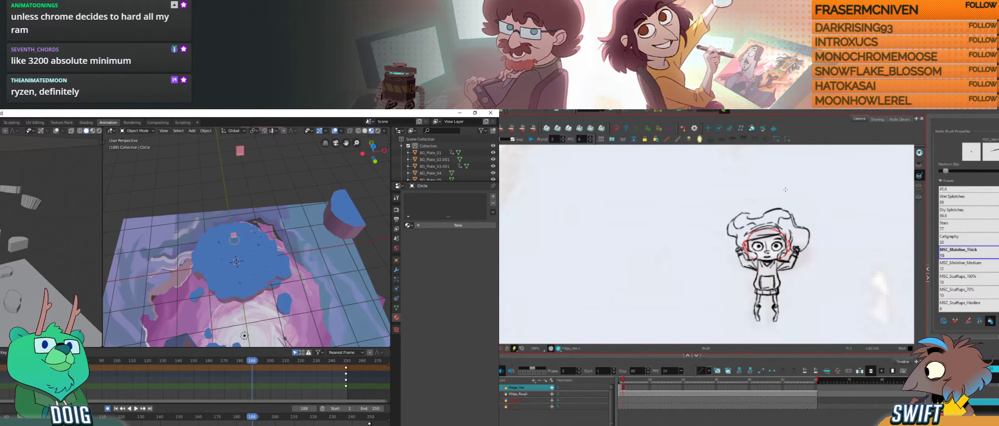
key("comma")
key("period")
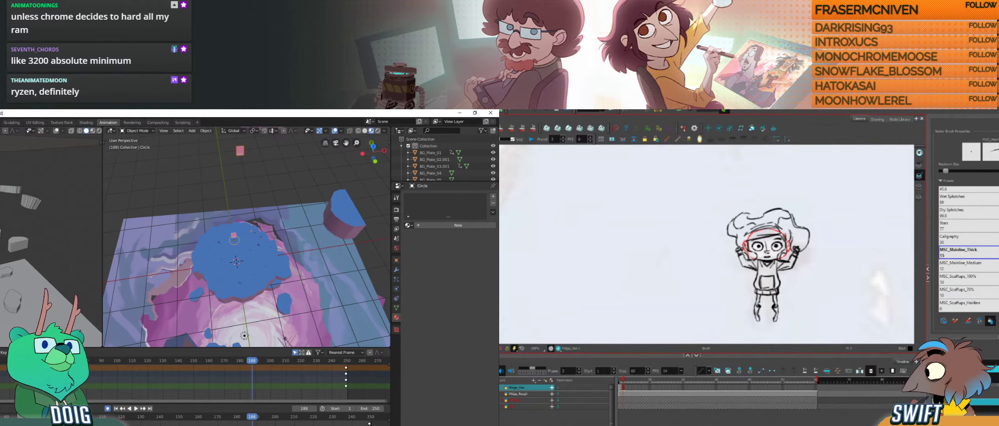
key("ctrl+s")
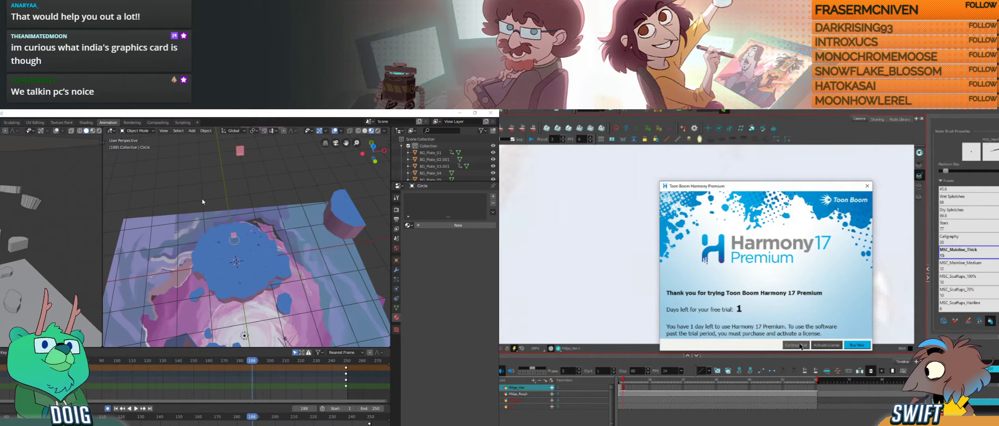
Step: Continue the Harmony 17 Premium trial and move its welcome window away from the drawing
left_click(801, 345)
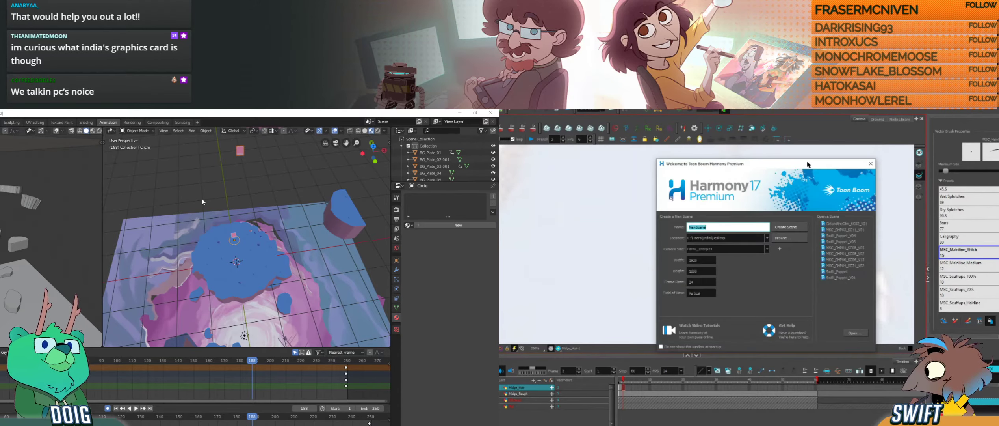
left_click_drag(809, 165, 501, 165)
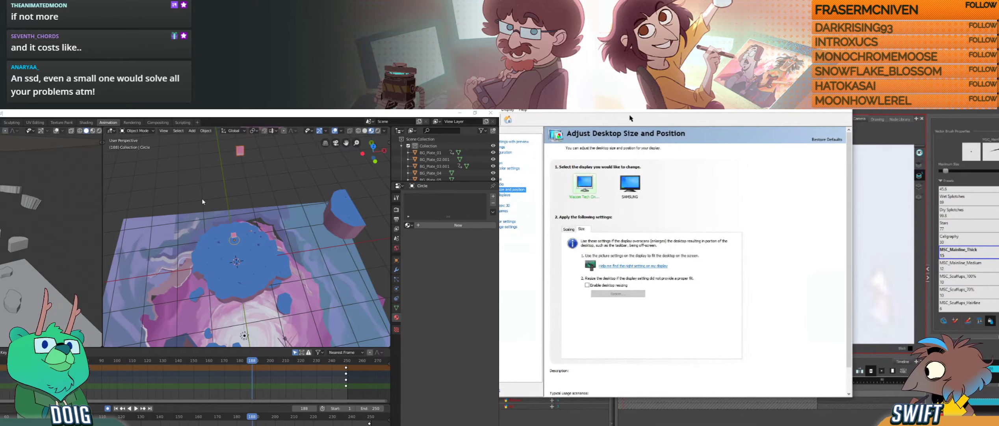
Step: Examine the graphics card details in the NVIDIA System Information window, and close it along with the NVIDIA control panel
left_click_drag(613, 108, 695, 114)
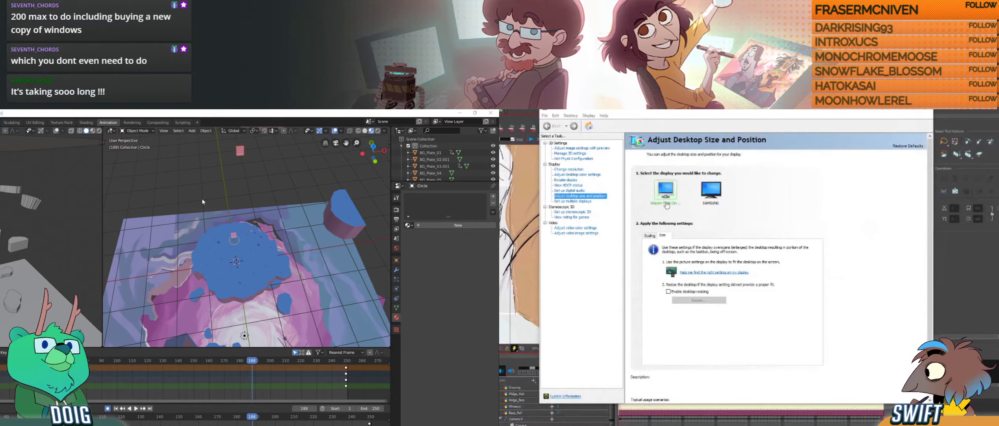
left_click_drag(776, 172, 765, 127)
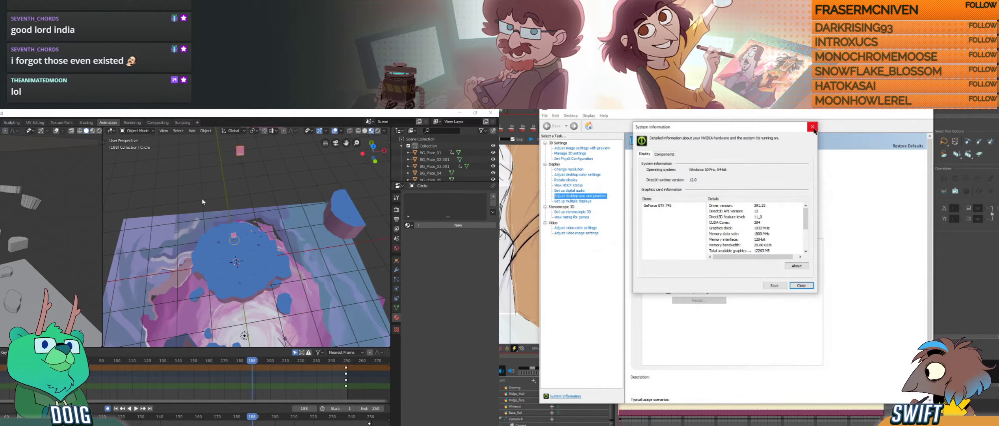
left_click(807, 285)
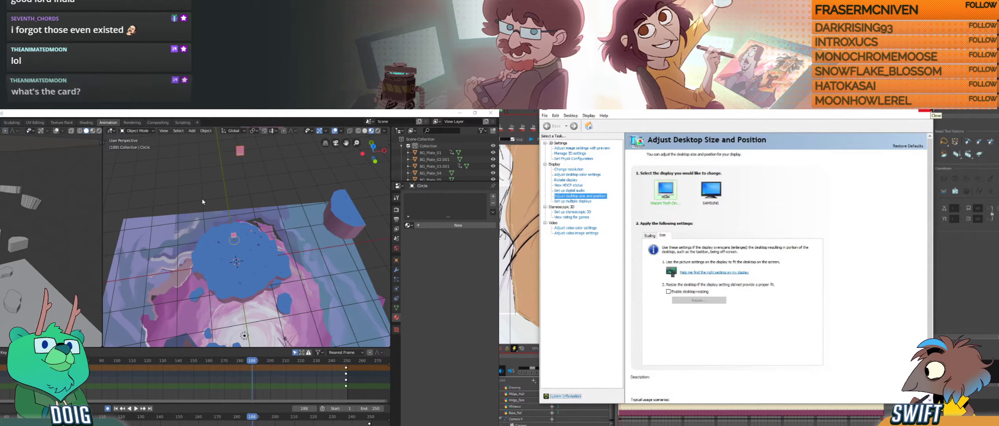
left_click(930, 110)
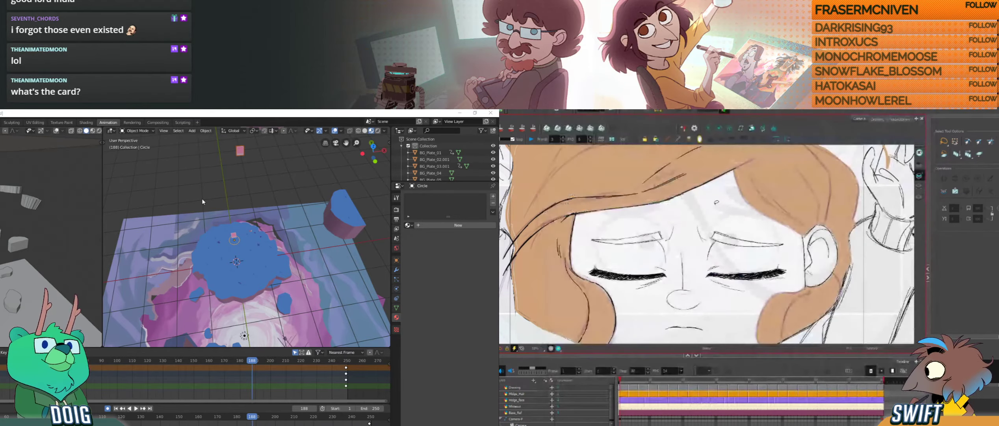
Step: In the close-up Harmony scene, scrub the head animation to its final frames and switch back to the small rough character's scene
scroll(716, 202, "down", 3)
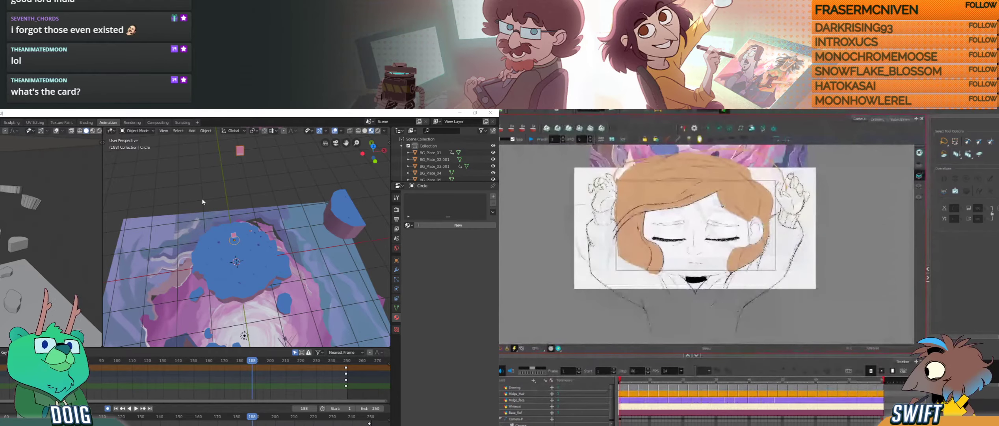
left_click(814, 246)
left_click_drag(778, 239, 800, 245)
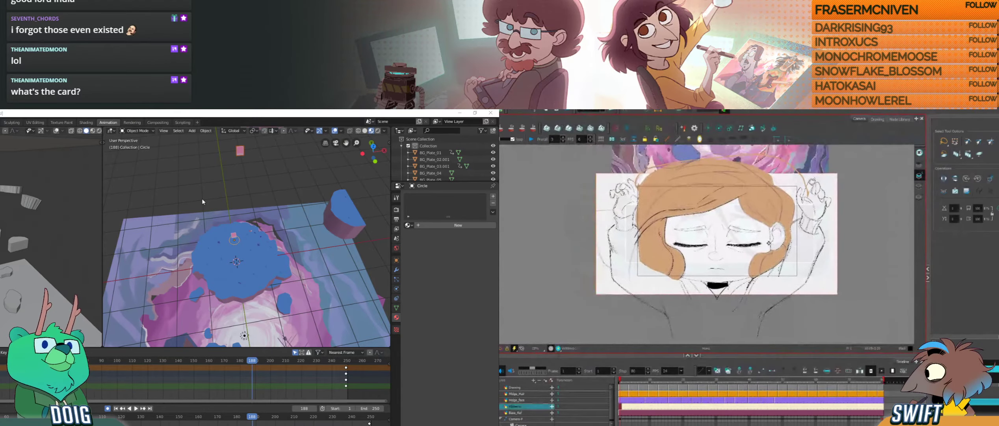
scroll(768, 242, "up", 2)
left_click_drag(732, 233, 743, 242)
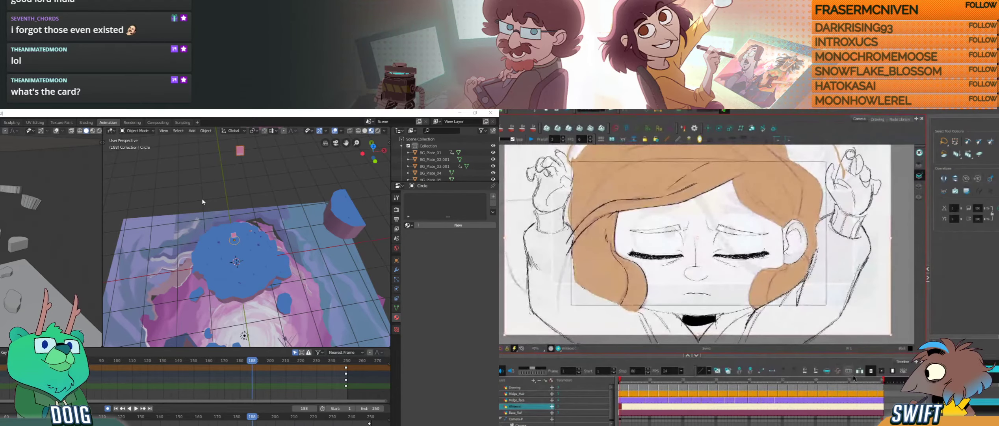
left_click(862, 380)
left_click_drag(868, 381, 885, 381)
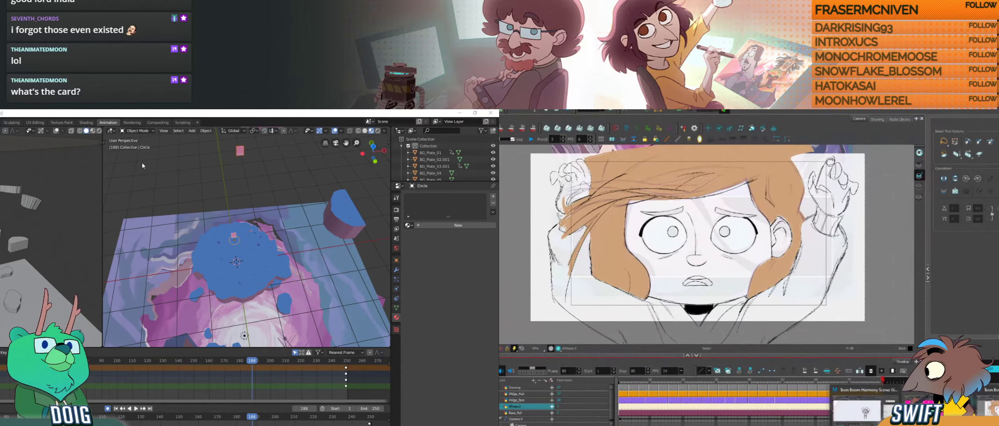
left_click(890, 391)
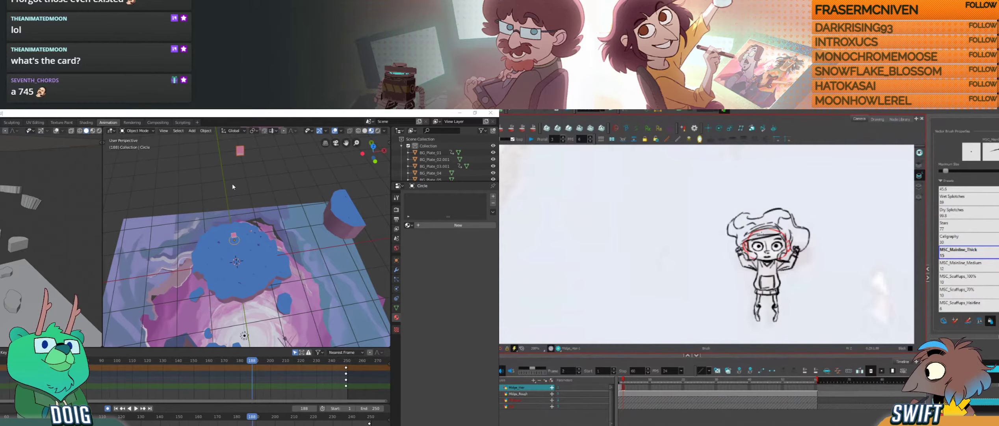
Step: In Blender, view the large blue plateau from directly above
left_click(187, 200)
middle_click_drag(217, 245, 243, 241)
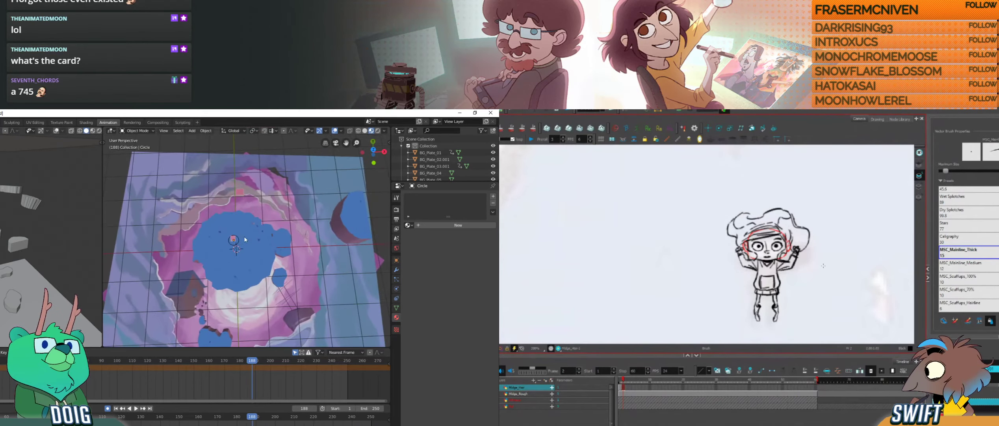
Step: In Harmony, create an empty Midge_Hair drawing after the hair frame, sketch a short stroke on the forehead and undo it
left_click(627, 388)
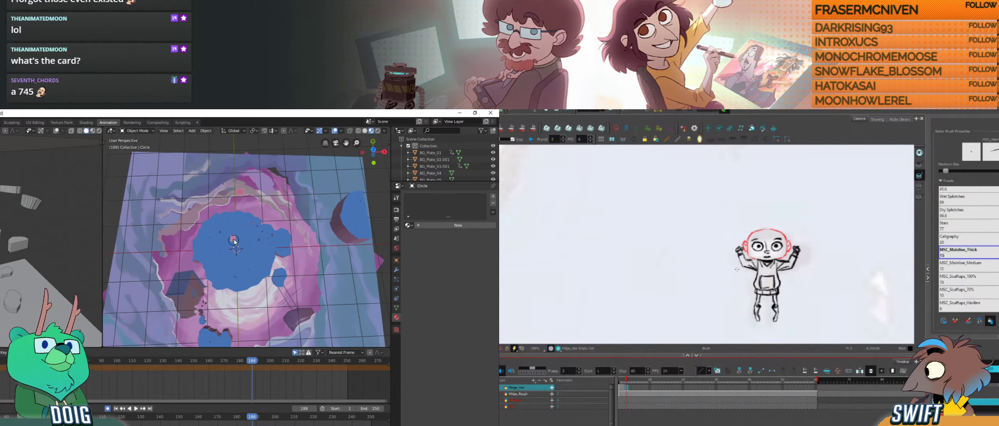
key("F5")
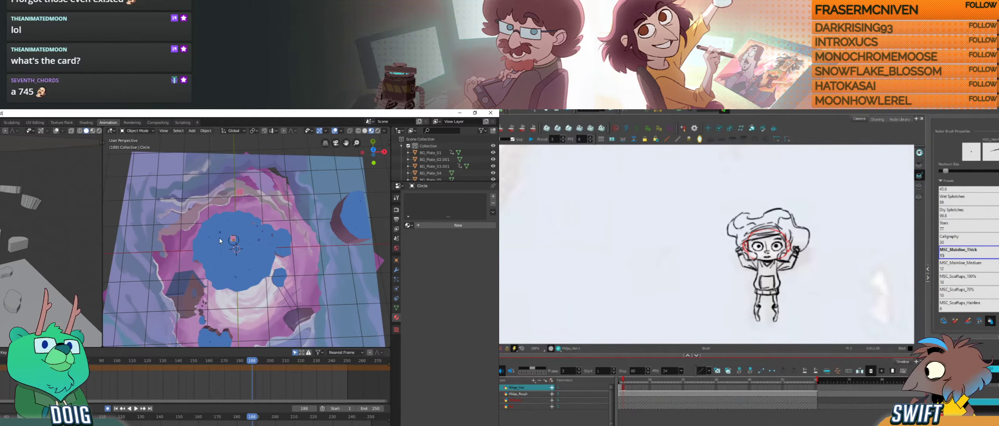
key("alt+shift+r")
left_click_drag(753, 238, 748, 241)
key(".")
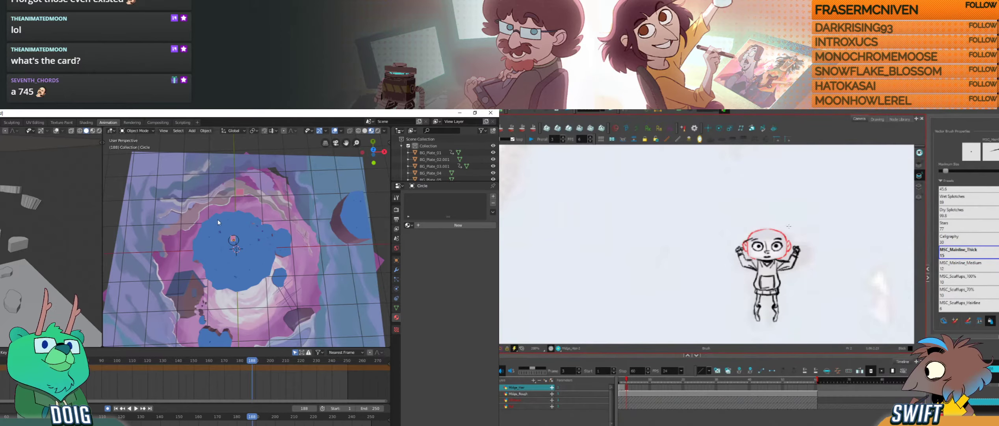
key(".")
key("ctrl+z")
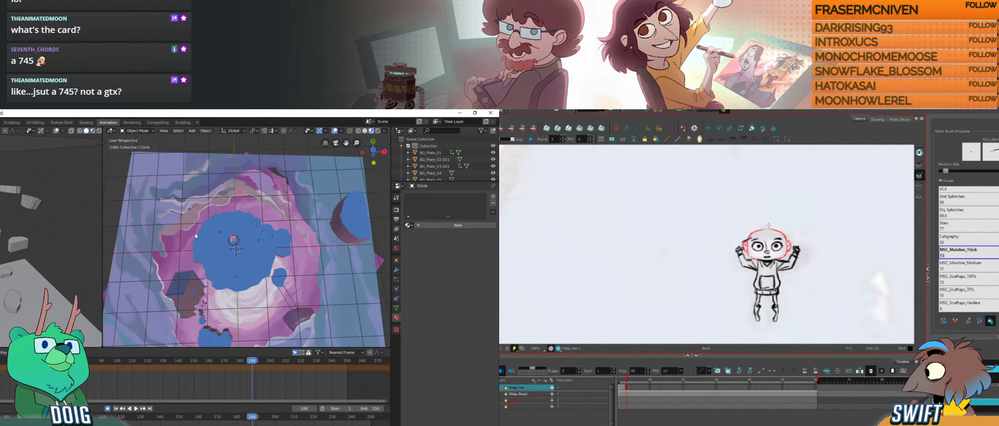
Step: In Blender, view the plateaus from a low side angle and select the lower circle above the large plateau
middle_click_drag(203, 246, 237, 206)
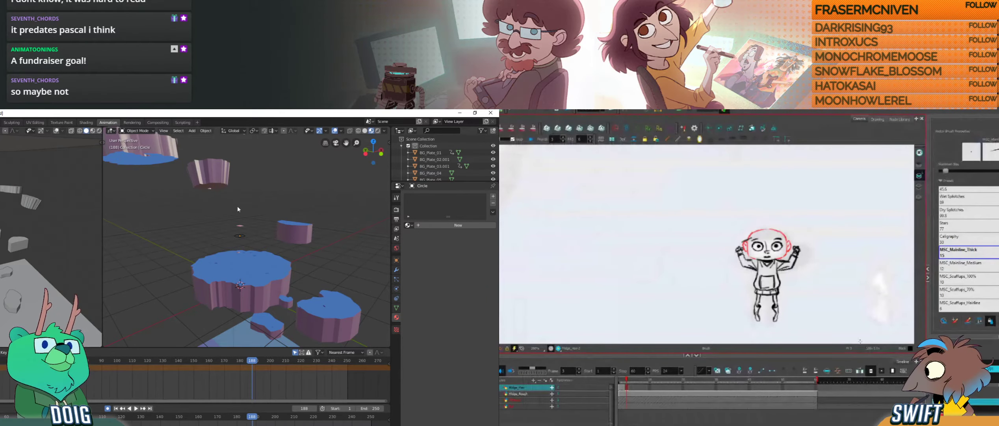
left_click(243, 233)
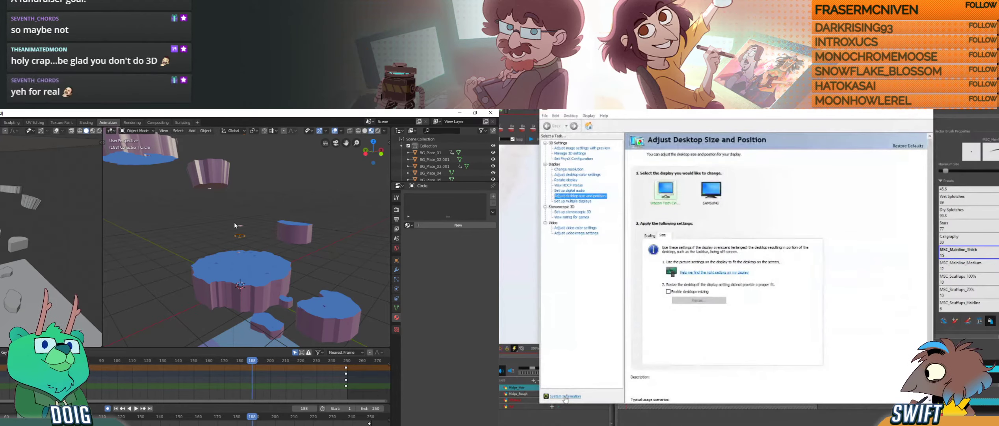
Step: Examine the graphics card's memory details in the NVIDIA System Information window, and close it and the control panel
left_click(566, 396)
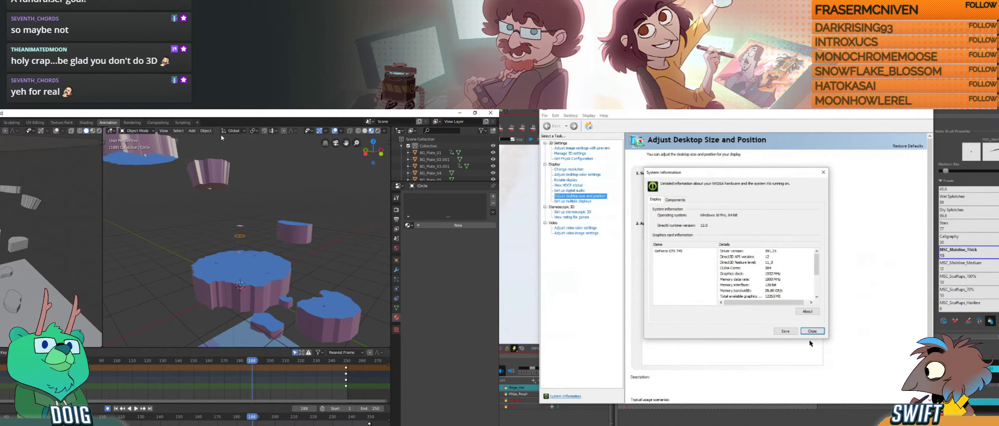
scroll(808, 293, "down", 3)
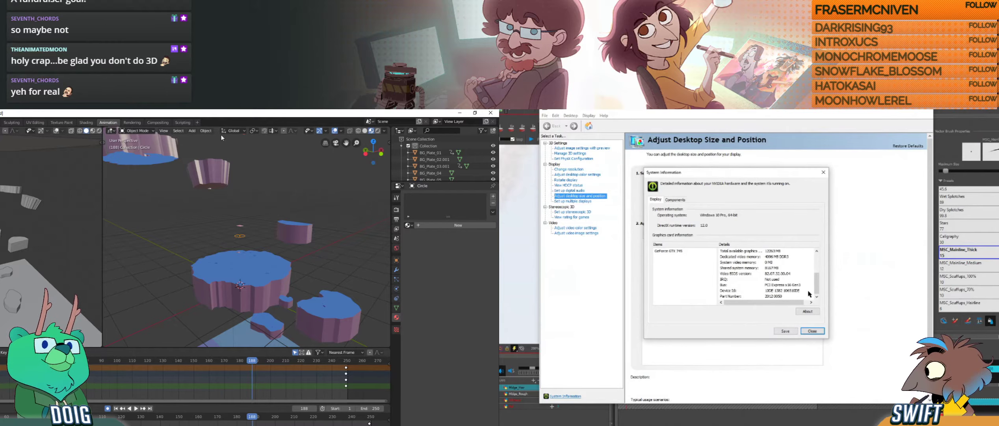
scroll(810, 293, "up", 1)
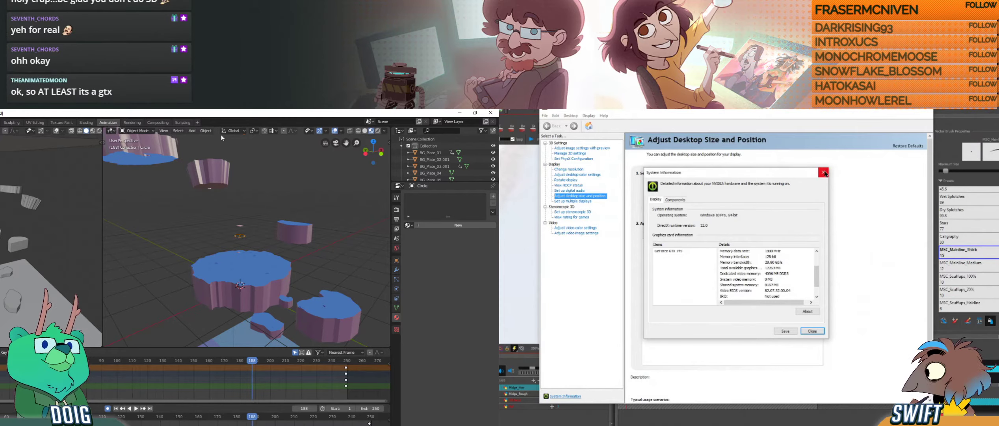
left_click(824, 172)
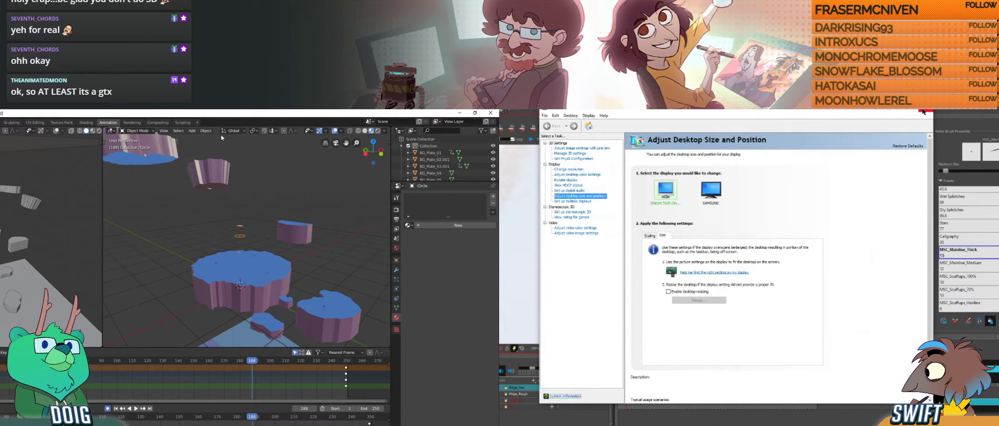
left_click(927, 111)
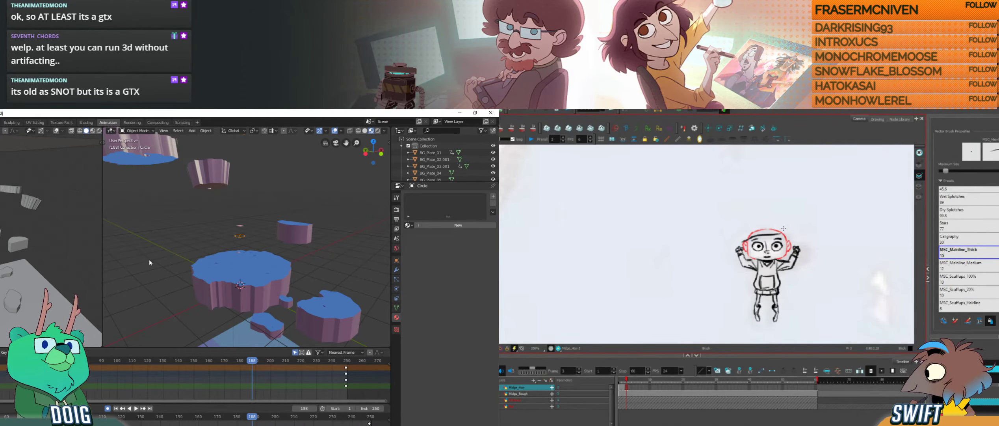
Step: In Blender, select the lower circle above the large plateau and play the animation while viewing the whole canyon from above
left_click(241, 228)
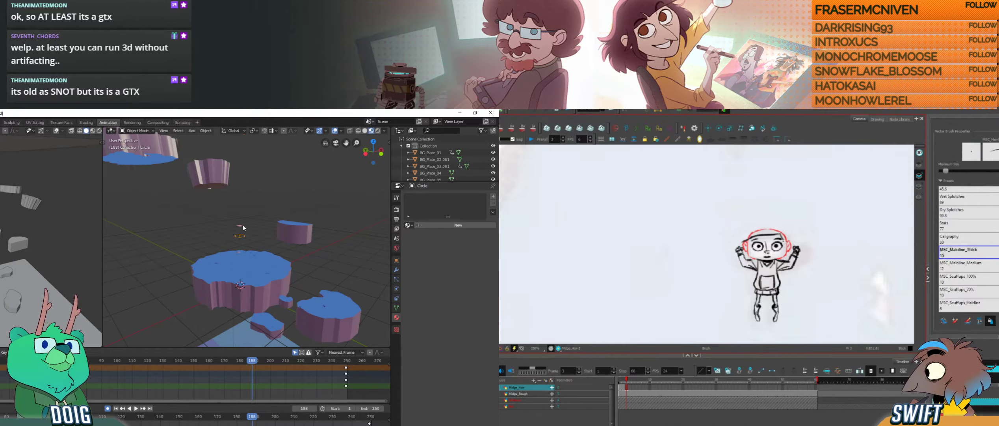
left_click(240, 235)
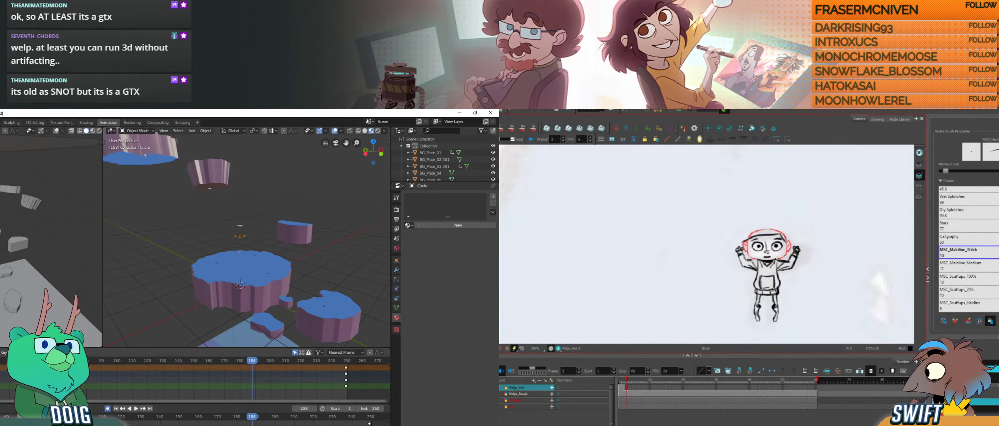
key("space")
middle_click_drag(272, 209, 253, 254)
scroll(260, 218, "down", 4)
middle_click_drag(262, 216, 281, 206, "shift")
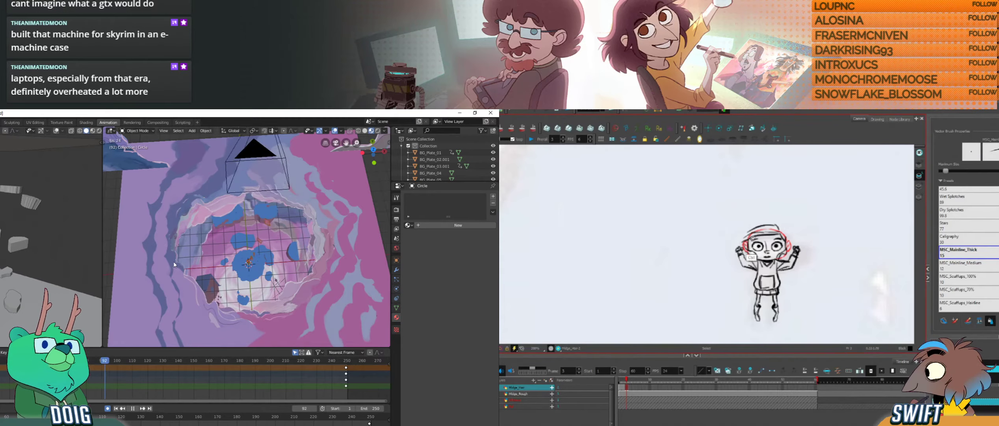
Step: In Harmony, step back to the frame holding the full hair drawing
key("comma")
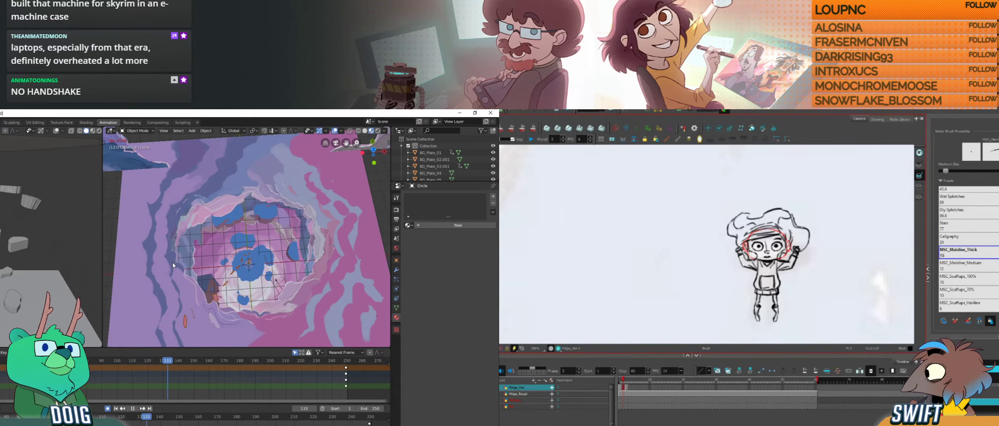
Step: In Harmony, flip repeatedly between the full hair drawing and the following frame to compare the hair's shape with the bare head
key("period")
key("comma")
key("period")
key("comma")
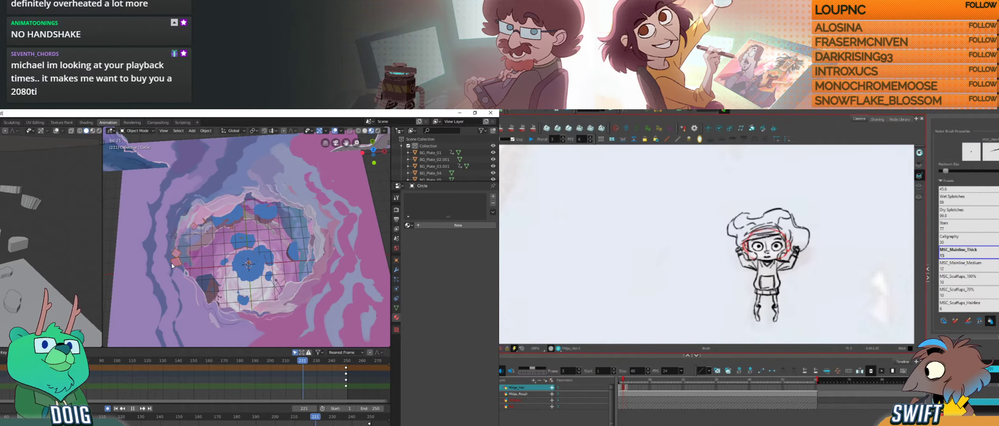
key("period")
key("comma")
key("period")
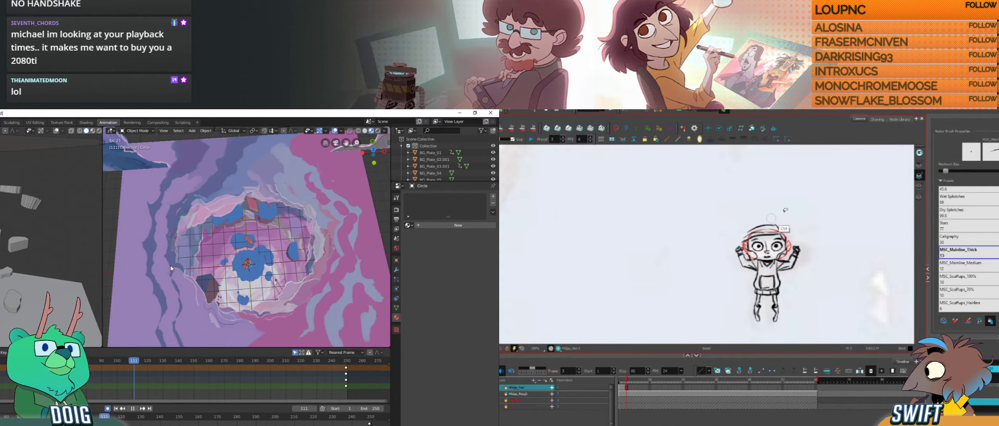
key("comma")
key("period")
key("comma")
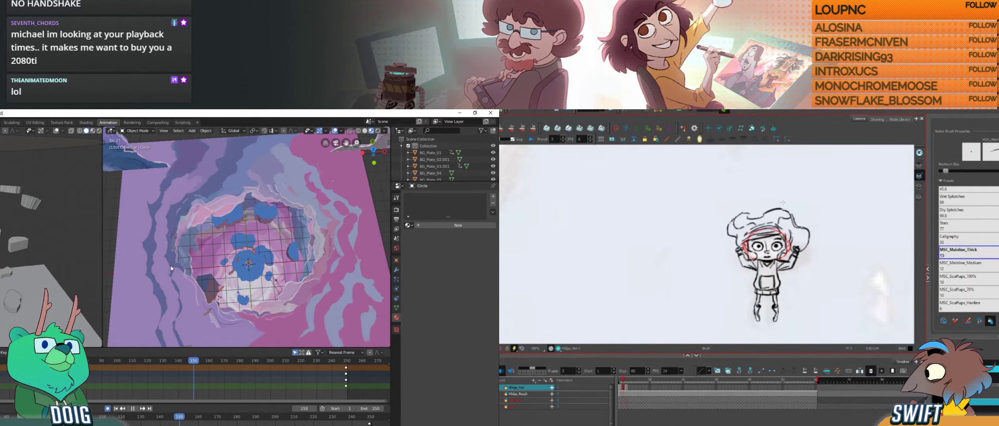
key("period")
key("comma")
key("period")
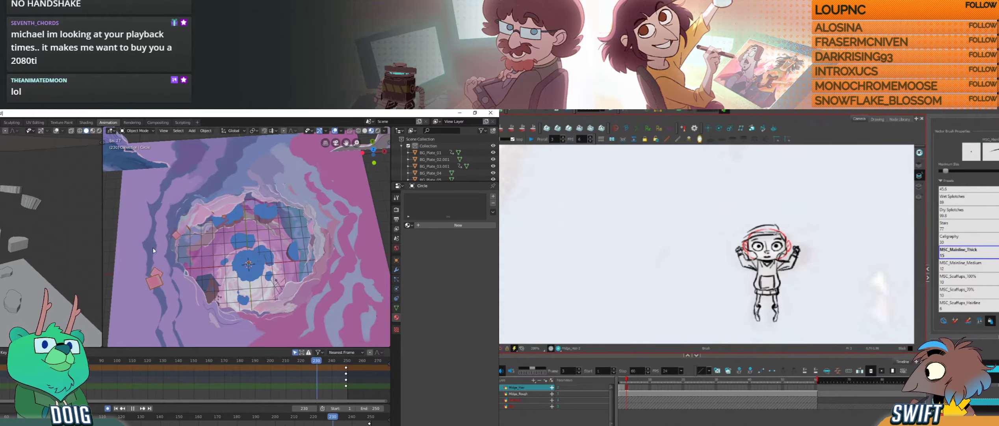
key("comma")
key("period")
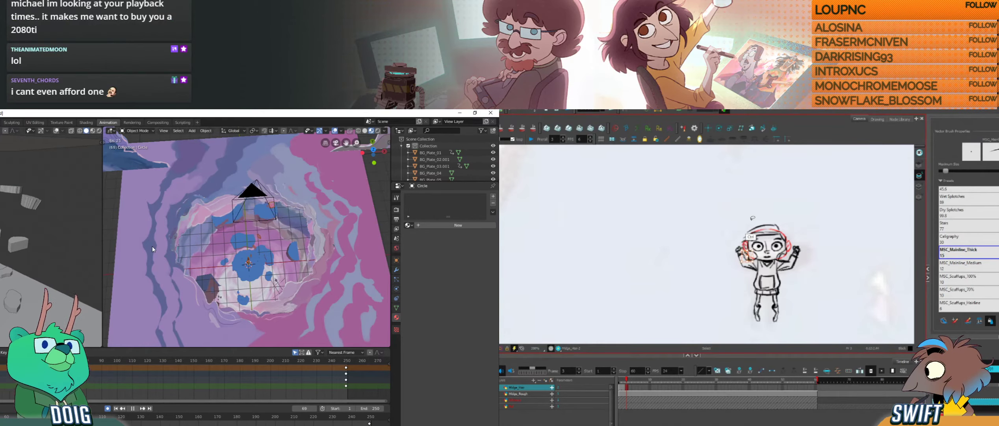
Step: In Blender, replay the animation from frame 0 and view the canyon from a tilted angle and from above
key("space")
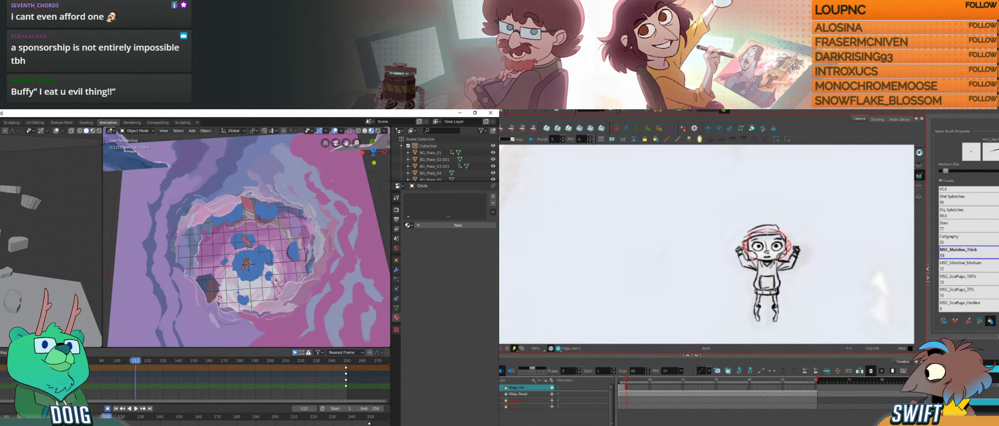
left_click_drag(60, 361, 0, 360)
key("space")
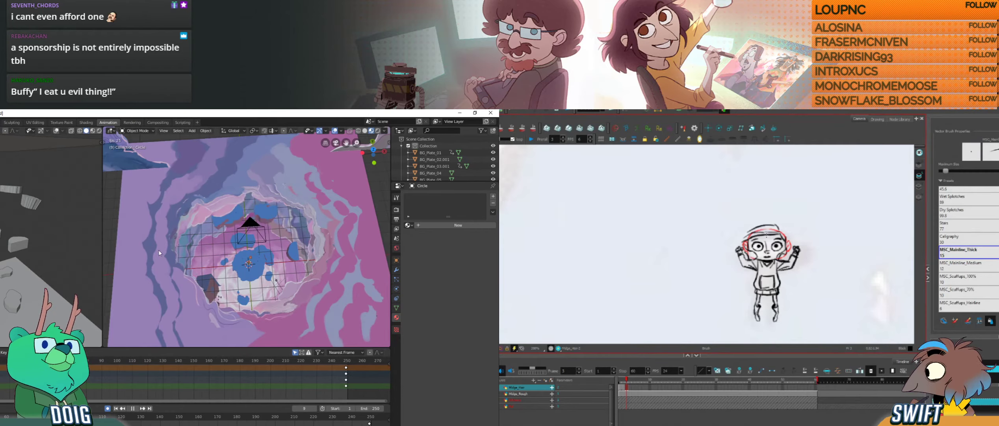
middle_click_drag(230, 240, 236, 247)
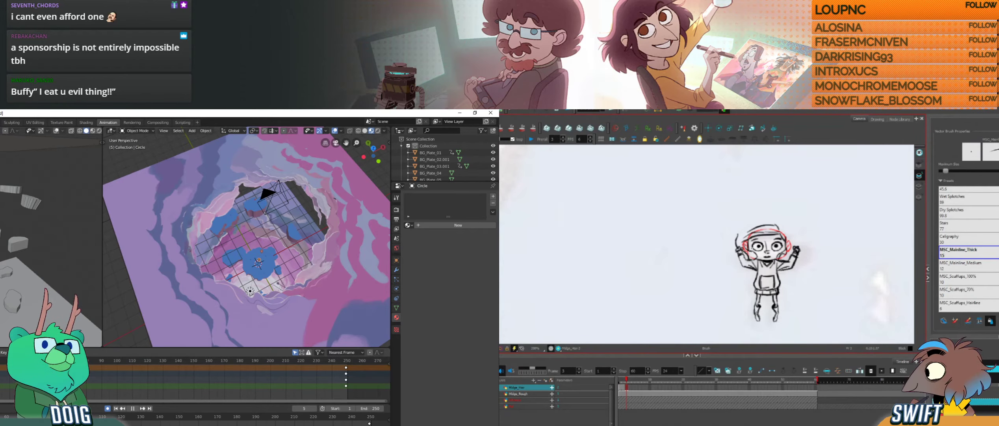
key("space")
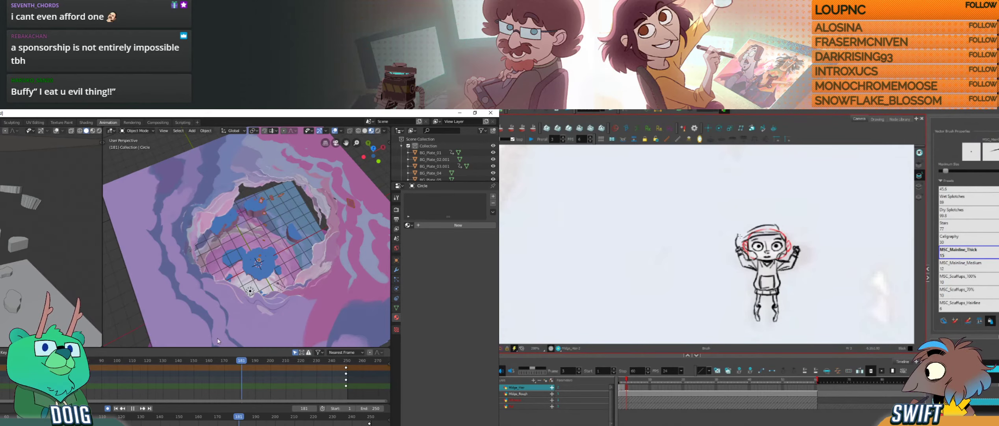
left_click_drag(85, 360, 0, 360)
key("space")
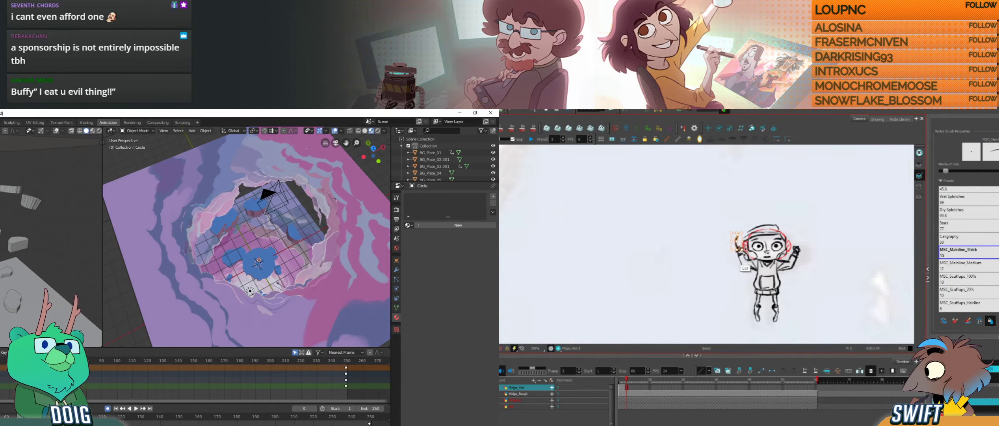
middle_click_drag(260, 214, 243, 238)
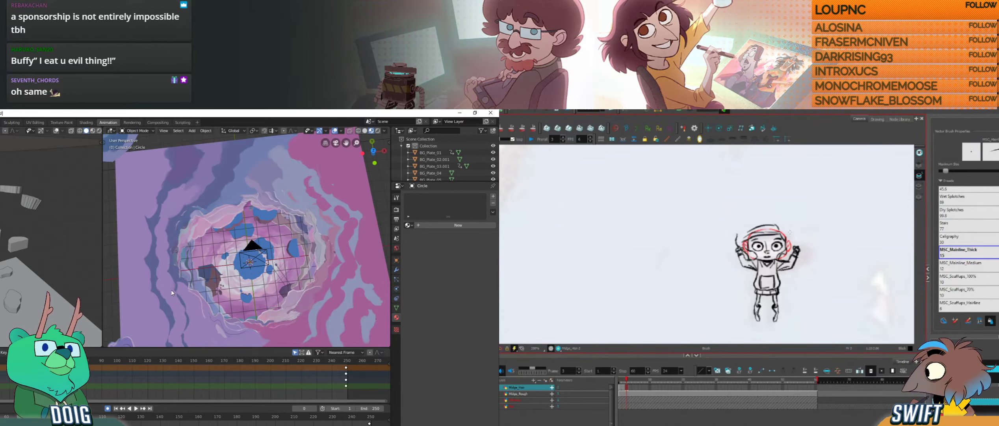
key("space")
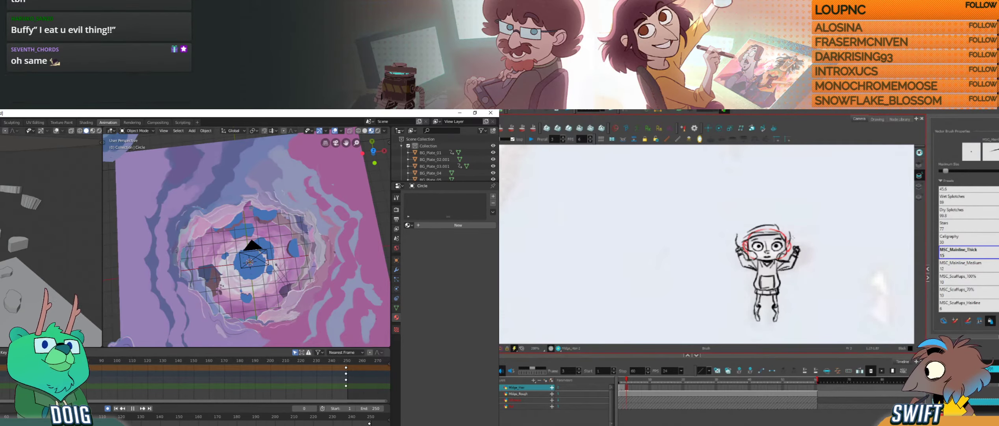
key("space")
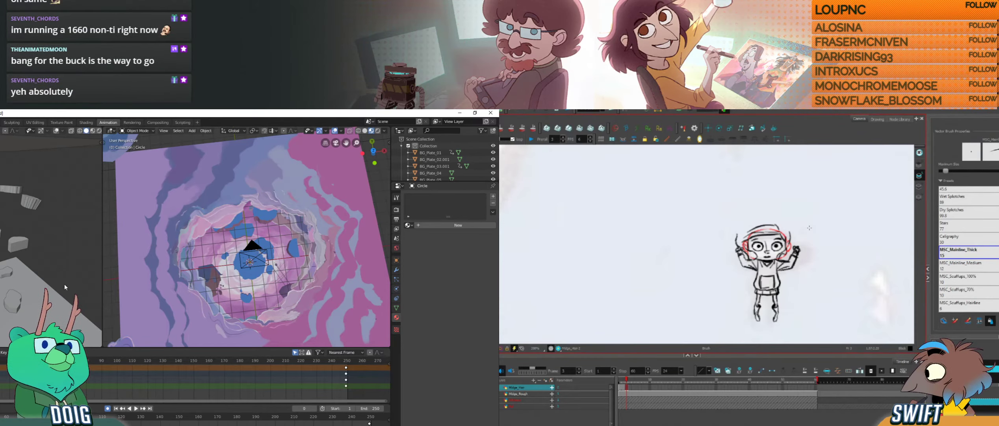
key("space")
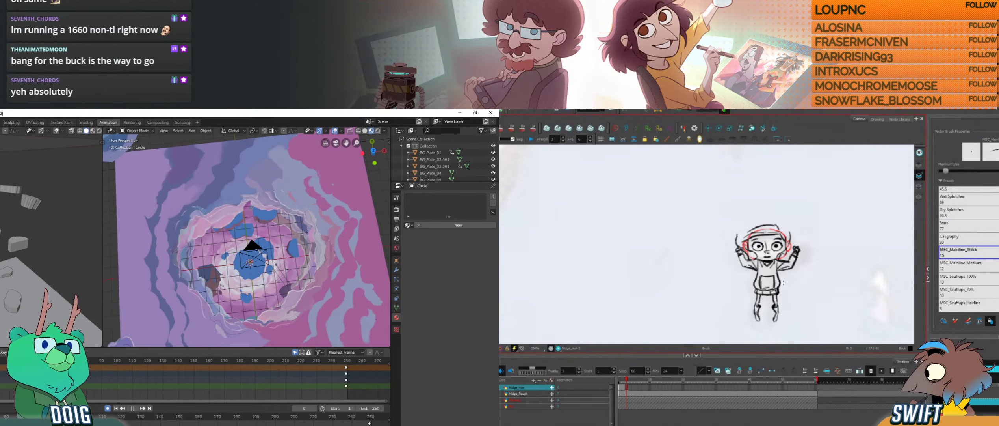
key("space")
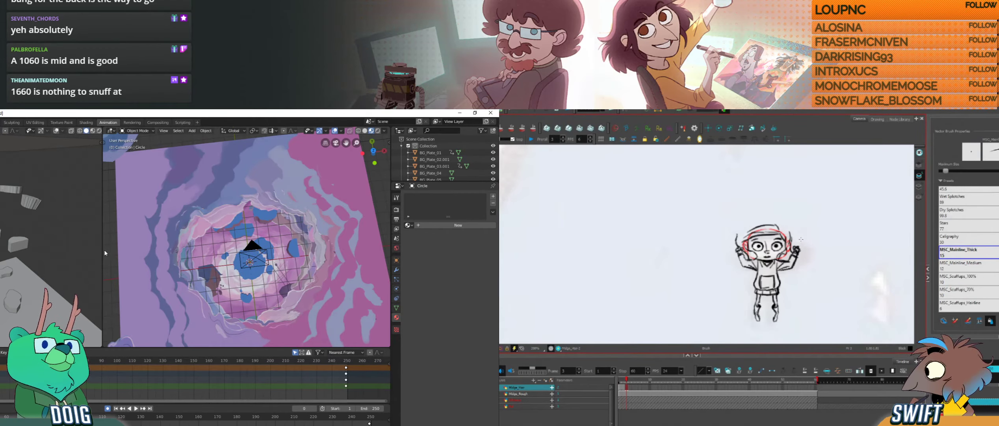
Step: In Harmony, sketch short hair strokes above the head and raised hand, using the previous frame's full hair drawing as reference
left_click(793, 255, "ctrl")
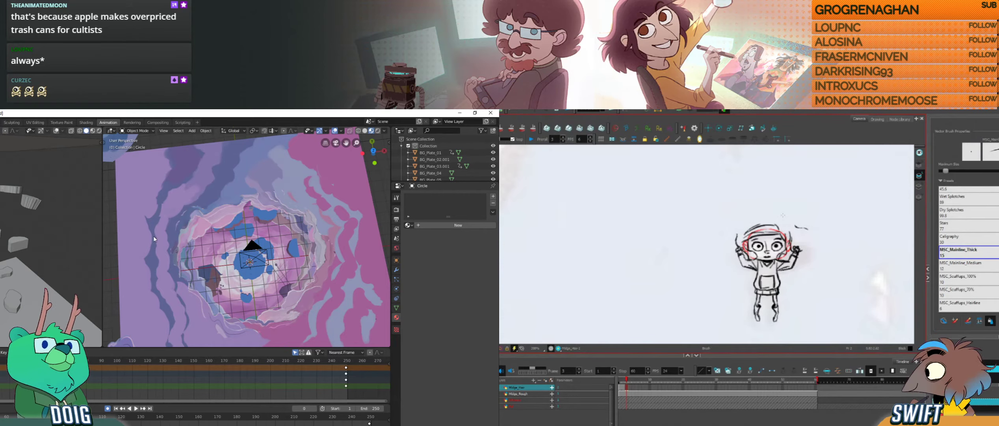
key("comma")
key("period")
key("comma")
key("period")
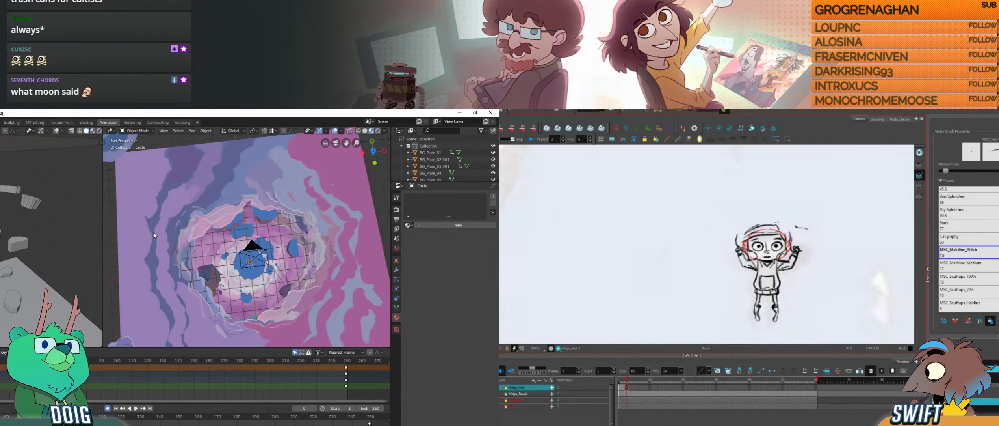
key("comma")
key("period")
key("comma")
key("period")
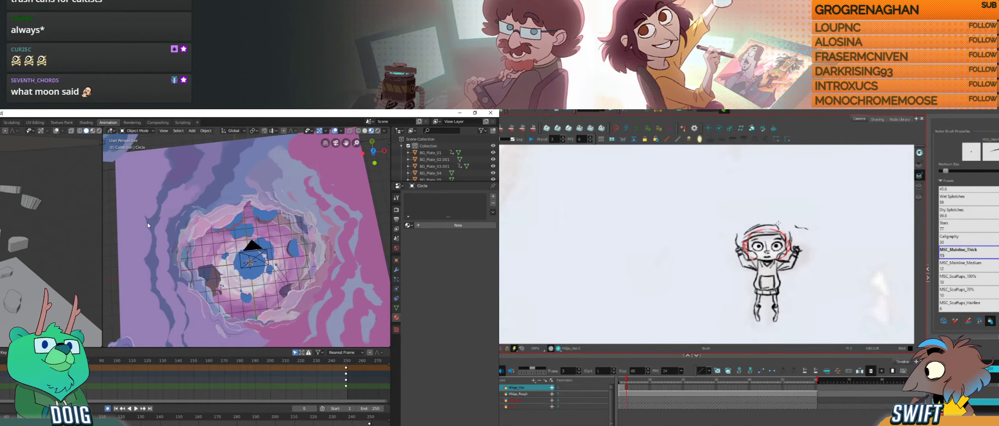
key("comma")
key("period")
key("comma")
key("period")
key("comma")
key("period")
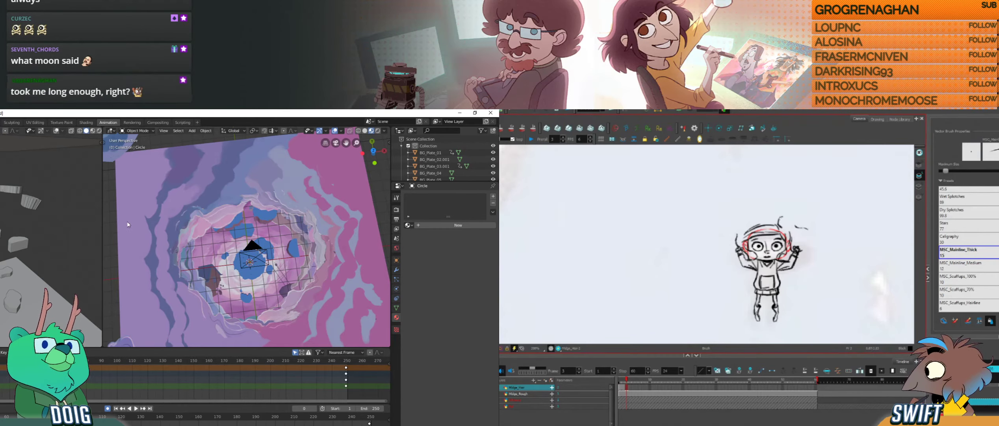
Step: Compare the new hair strokes with the previous frame's full hair drawing, and start the Blender animation playing
key("comma")
key("period")
key("comma")
key("comma")
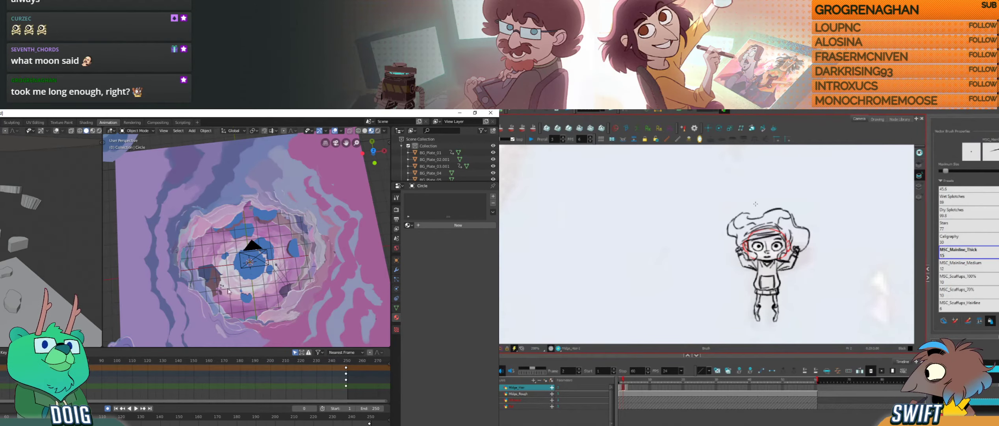
key("period")
key("period")
key("space")
key("comma")
key("period")
key("comma")
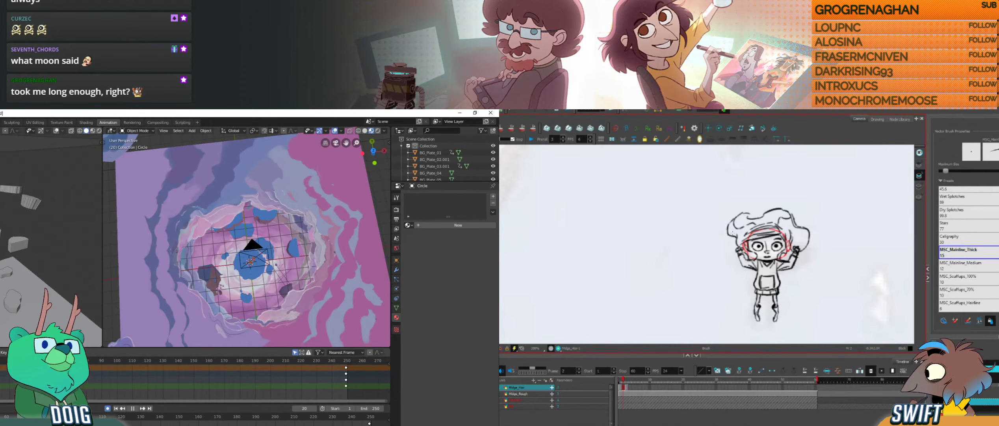
key("period")
Step: In Harmony, draw the hair outline's left side above the raised hand, and scrub the Blender animation to frame 114
left_click_drag(736, 236, 727, 229)
mouse_move(118, 360)
left_mouse_down()
mouse_move(138, 332)
mouse_move(231, 319)
mouse_move(164, 312)
left_mouse_up()
left_click_drag(728, 227, 736, 237)
left_click_drag(164, 312, 138, 312)
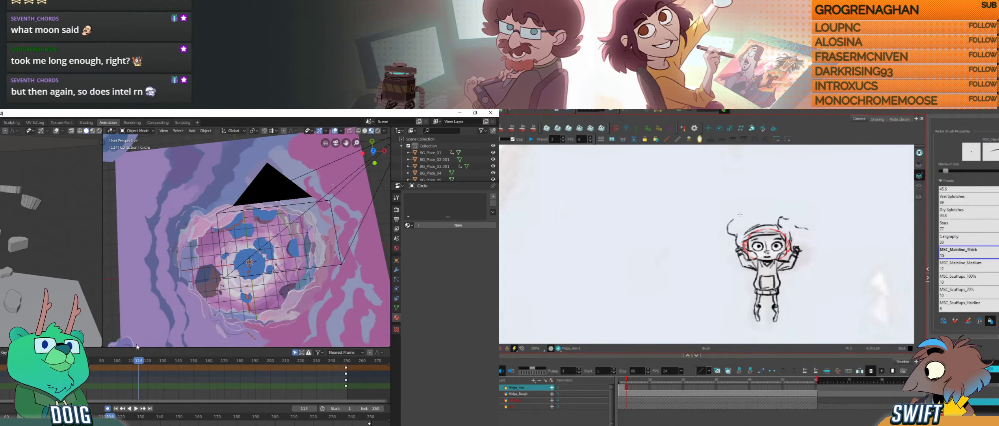
Step: Sketch the hair's upper-left outline, undoing and redrawing its top stroke, and scrub the Blender timeline back toward the start
left_click_drag(130, 360, 102, 363)
left_click_drag(730, 220, 739, 216)
left_click_drag(102, 363, 25, 362)
left_click_drag(739, 215, 750, 213)
left_click_drag(25, 362, 0, 363)
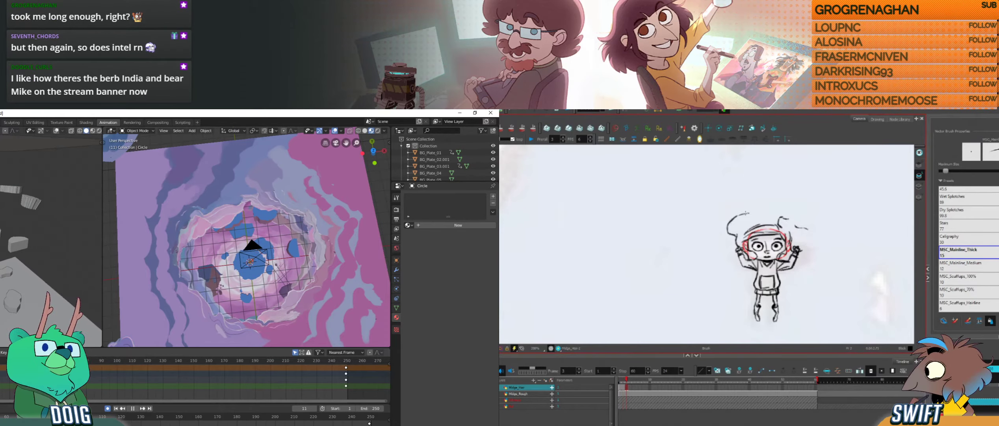
key("ctrl+z")
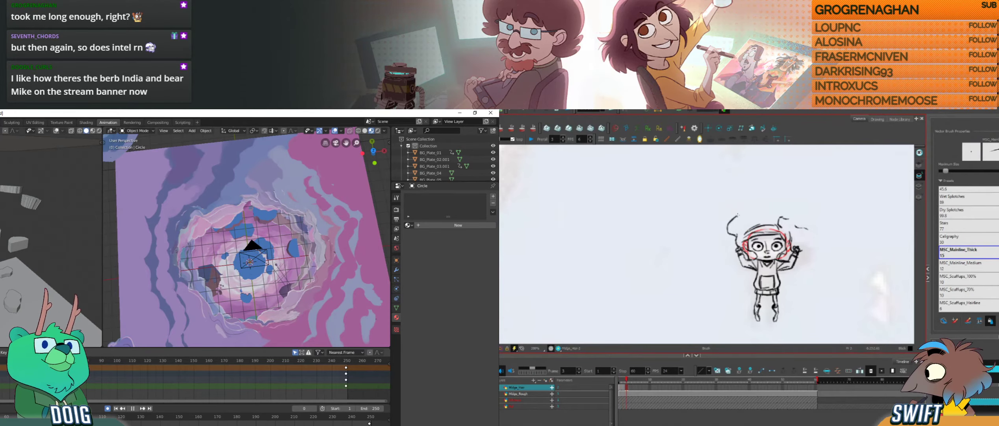
left_click_drag(745, 210, 750, 212)
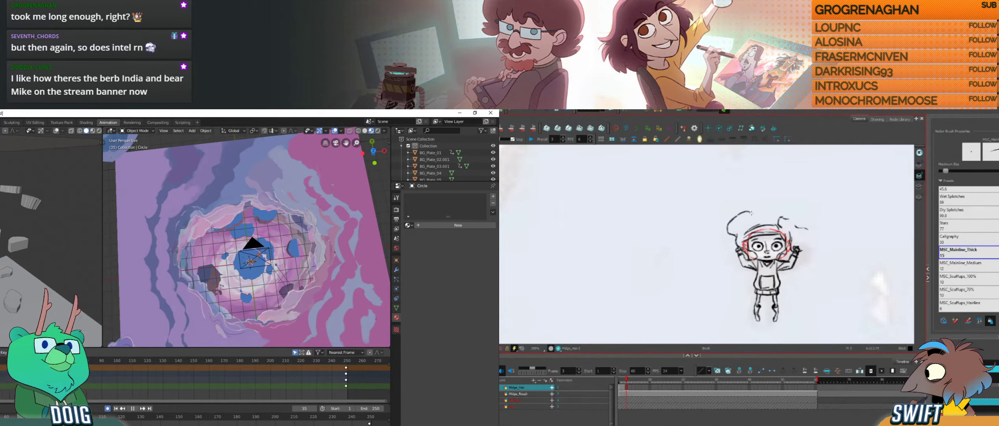
Step: Extend the hair's top outline toward the middle of the head and compare it with the previous frame's hair
key("space")
key("f")
key("g")
left_click_drag(753, 211, 765, 216)
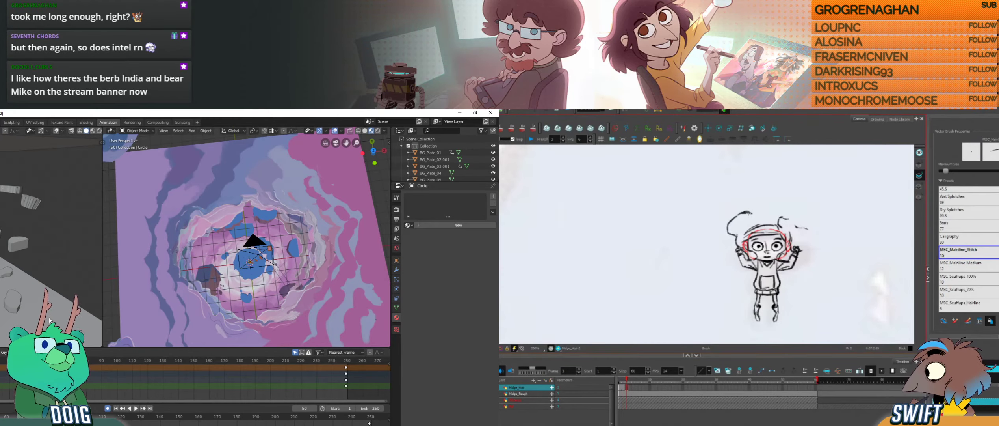
key("comma")
key("period")
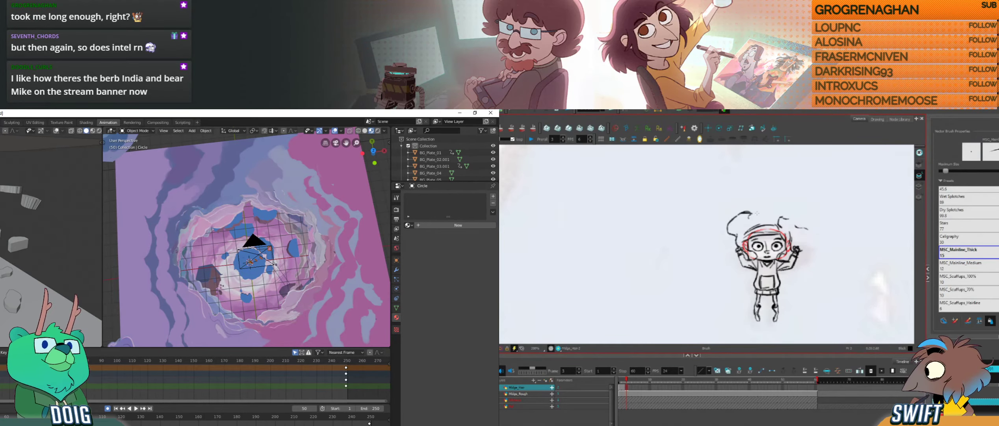
key("comma")
key("period")
key("comma")
key("period")
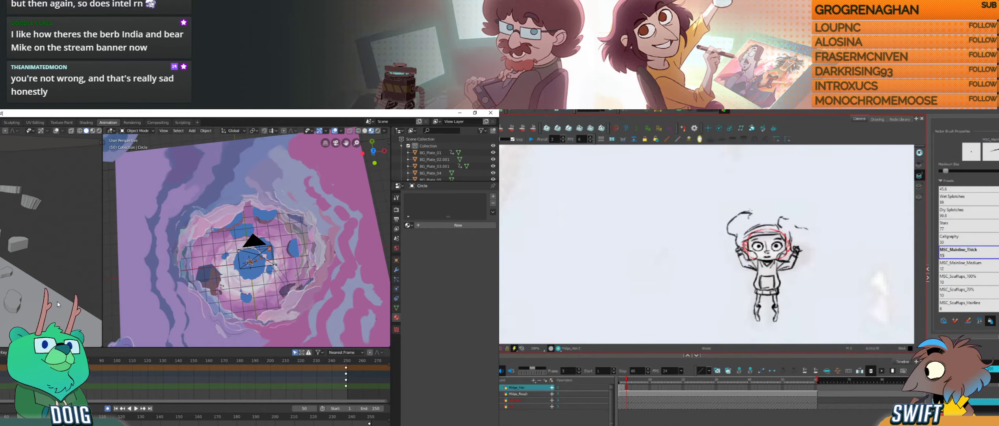
Step: Erase the right end of the top hair stroke and sketch curved strokes below it, comparing against the previous frame
key("alt+e")
left_click_drag(752, 213, 748, 219)
key("alt+b")
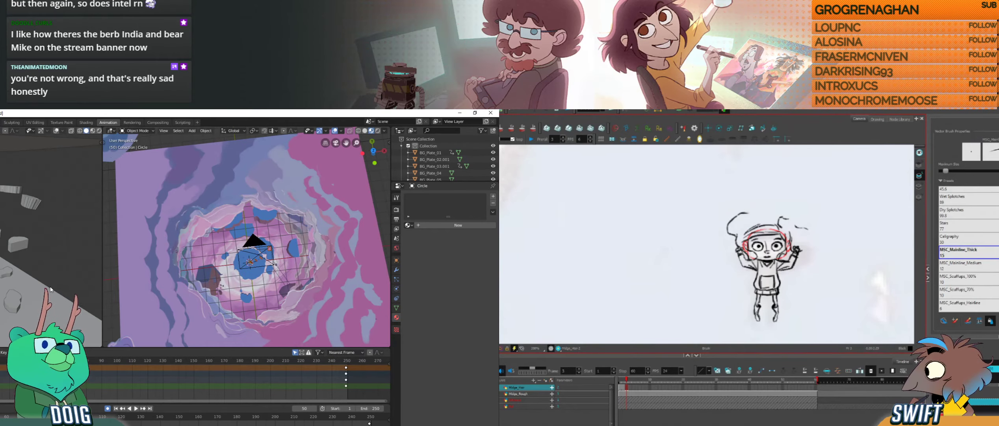
key("comma")
key("period")
key("comma")
left_click_drag(747, 224, 763, 216)
key("period")
key("comma")
key("period")
key("comma")
key("period")
key("comma")
key("period")
key("comma")
key("period")
key("comma")
key("period")
Step: Clean up the upper-left hair outline with the eraser, and briefly play the Blender animation
key("alt+e")
left_click_drag(740, 213, 750, 216)
key("alt+b")
key("comma")
key("period")
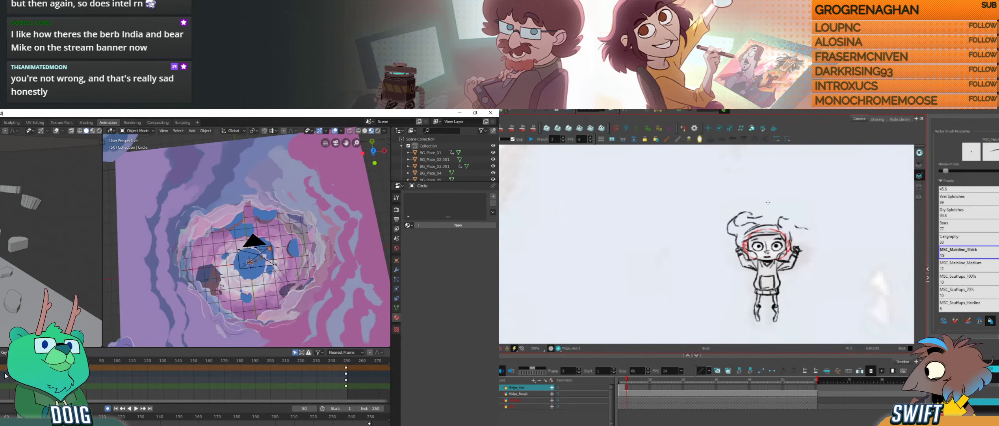
key("comma")
key("period")
key("space")
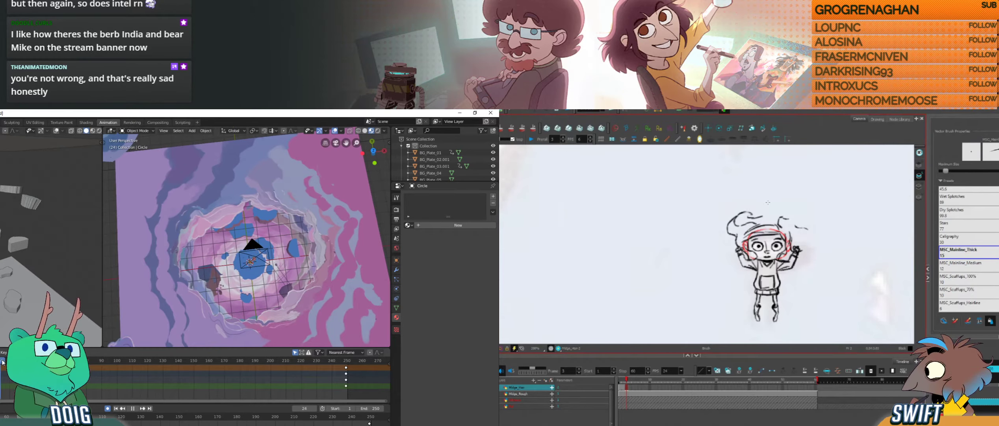
key("space")
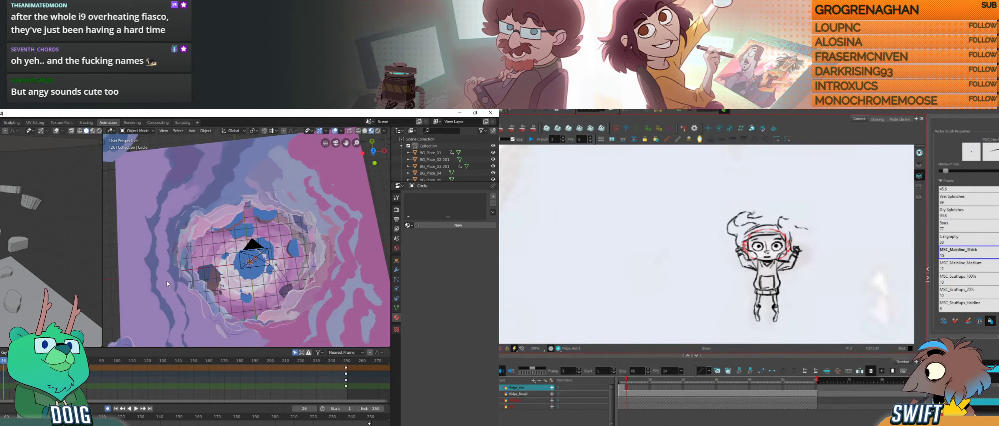
Step: In Harmony, draw the top hair outline stroke above the middle of the head, using the previous frame as reference
key("comma")
key("alt+e")
key("period")
key("alt+b")
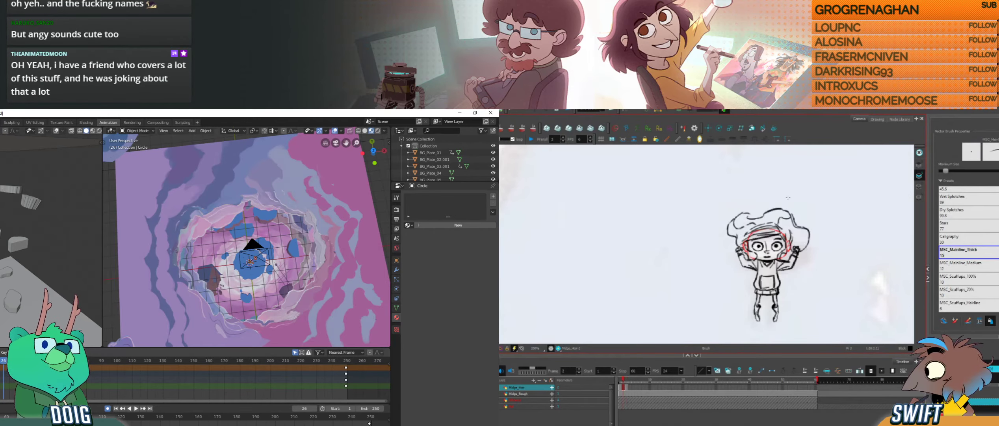
key("space")
left_click_drag(768, 212, 785, 210)
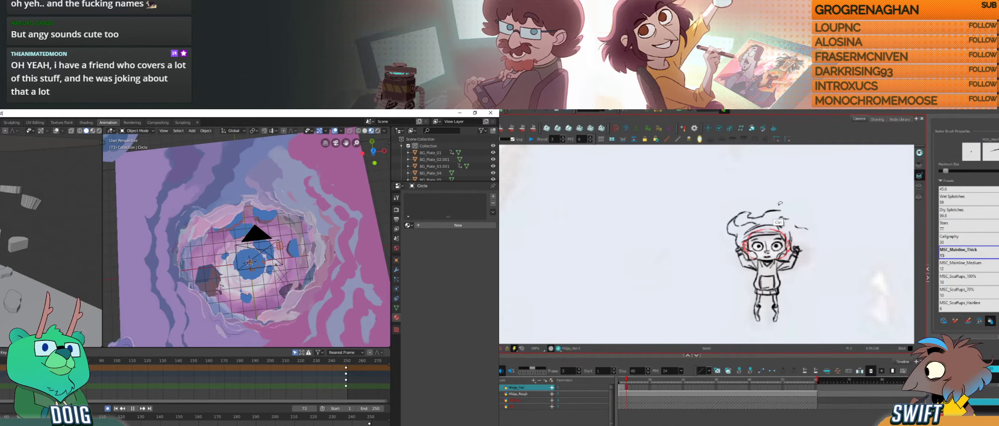
key("ctrl")
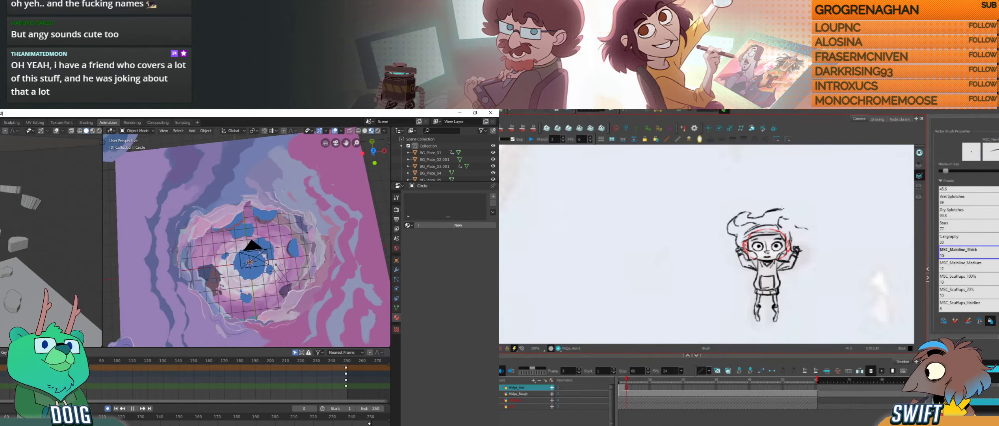
Step: Draw the right side of the hair outline down to the raised hand, using the previous frame's hair as reference
key("space")
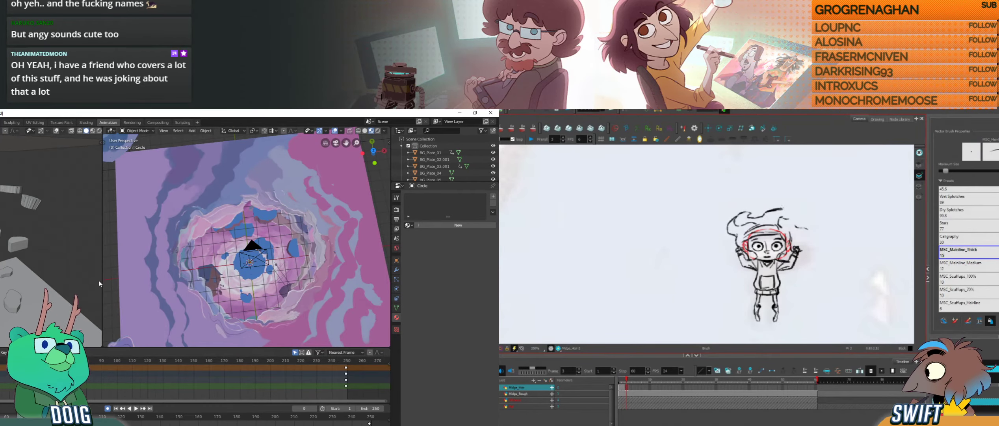
key("comma")
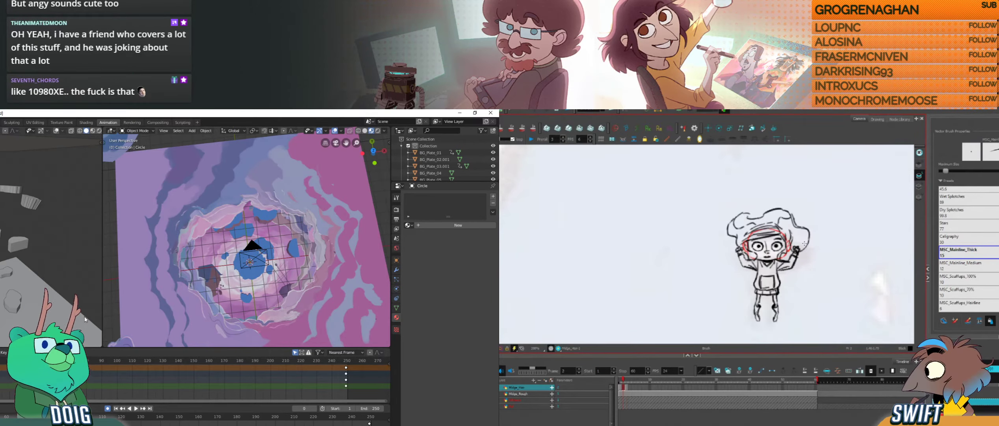
key("period")
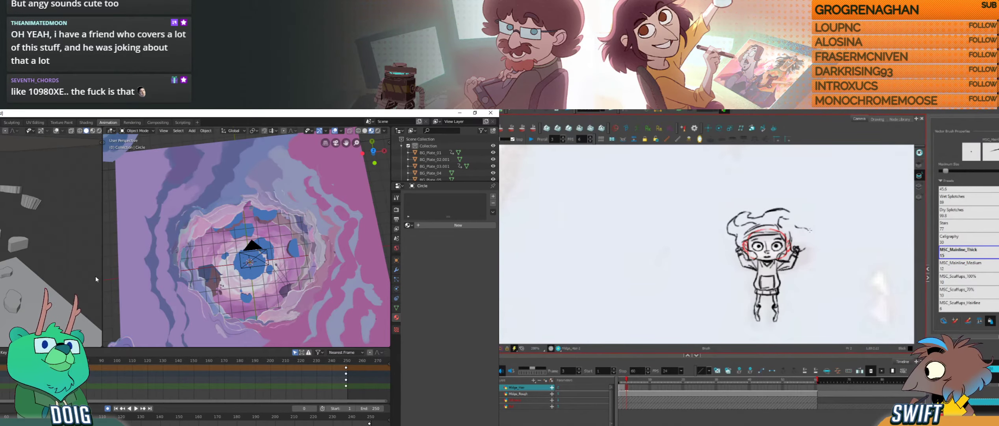
key("comma")
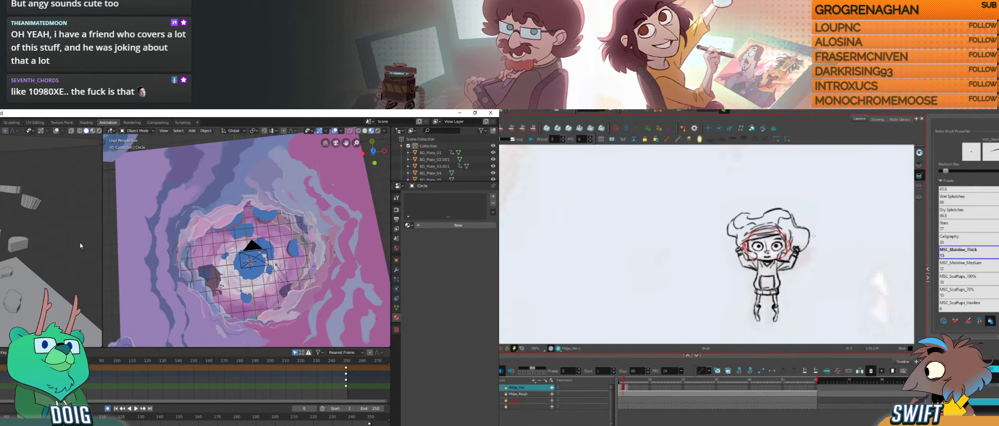
key("period")
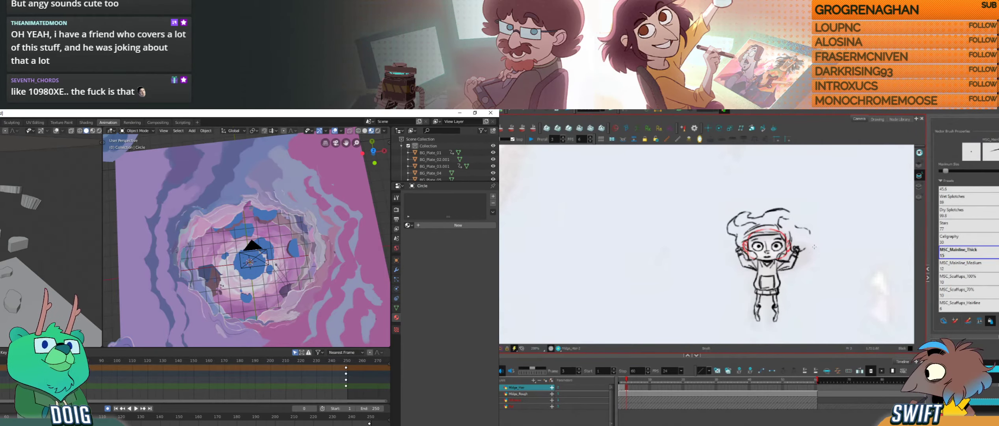
key("space")
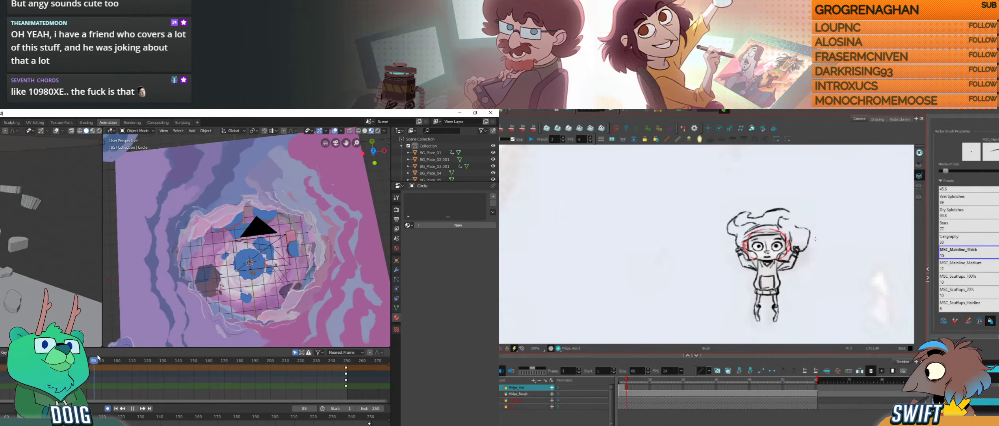
key(".")
Step: In Blender, replay the canyon animation from the start while orbiting the view, show a longer timeline range and return to the first frame
left_click_drag(192, 360, 1, 360)
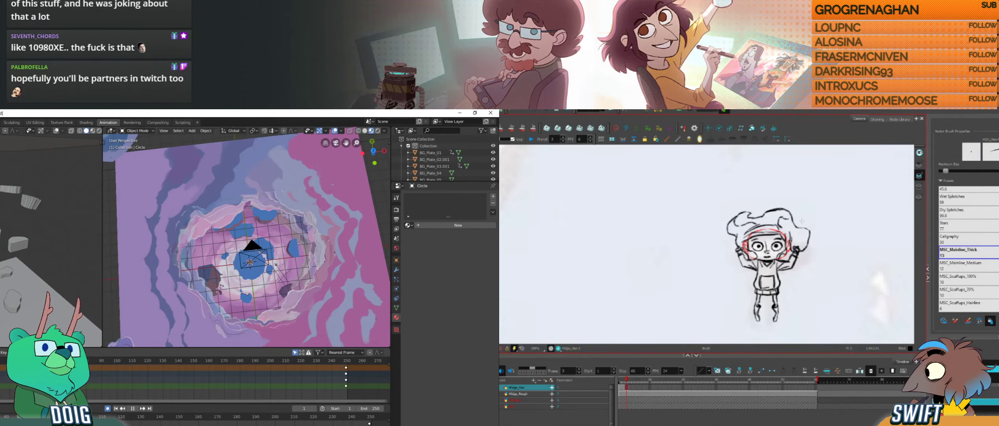
key("space")
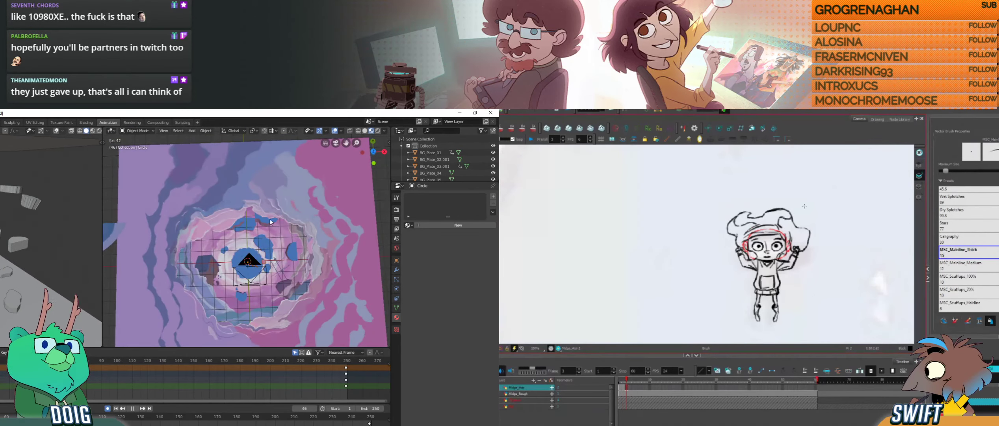
middle_click_drag(266, 273, 265, 259)
key("space")
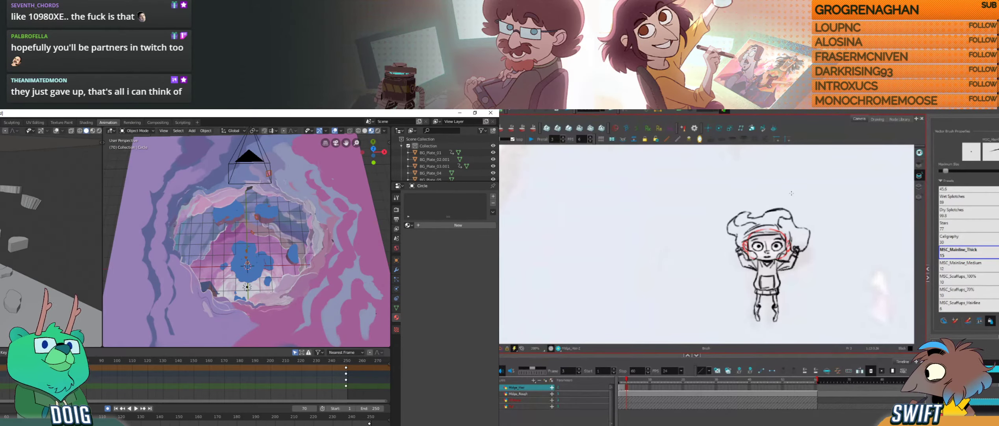
scroll(166, 379, "down", 10)
key("shift+Left")
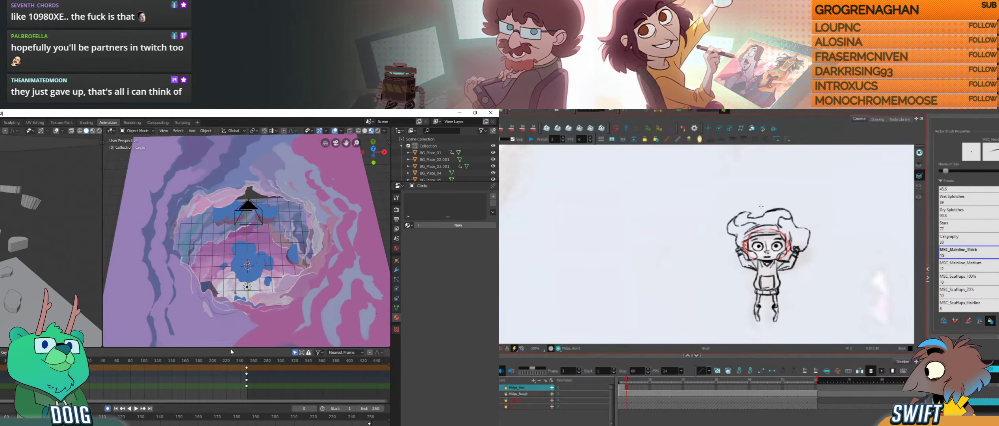
Step: Select the camera, shift its keyframes to about frames 200 and 400, and set the playback range from 200 to 397
key("alt+s")
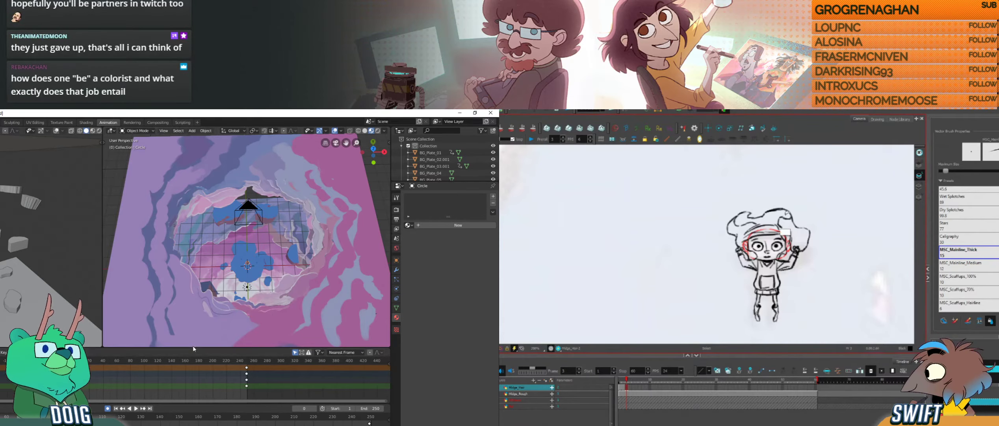
left_click(244, 219)
left_click(289, 388)
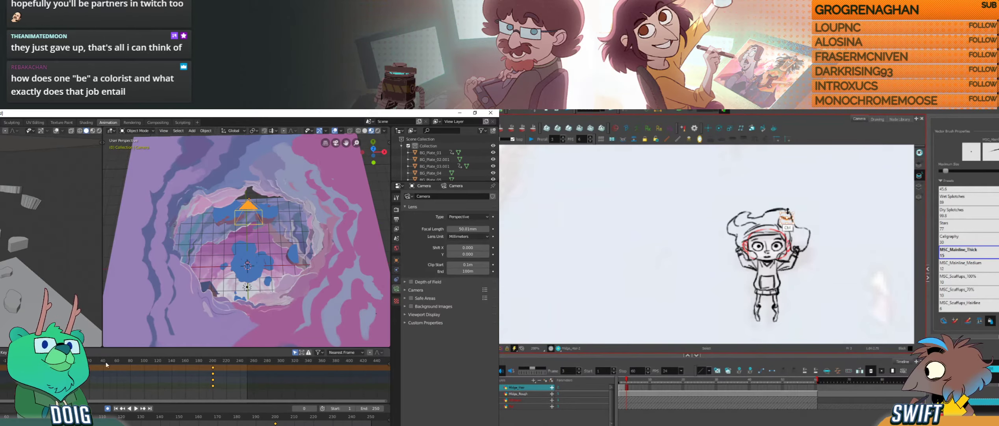
left_click(212, 368)
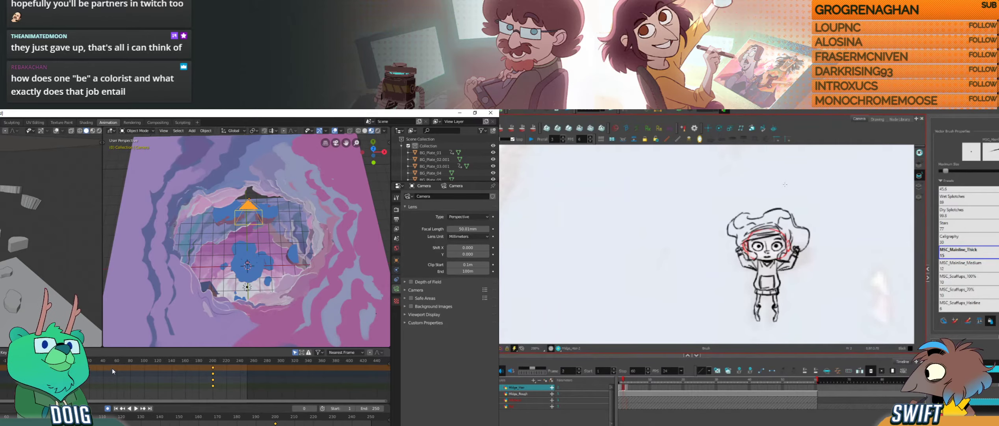
key("g")
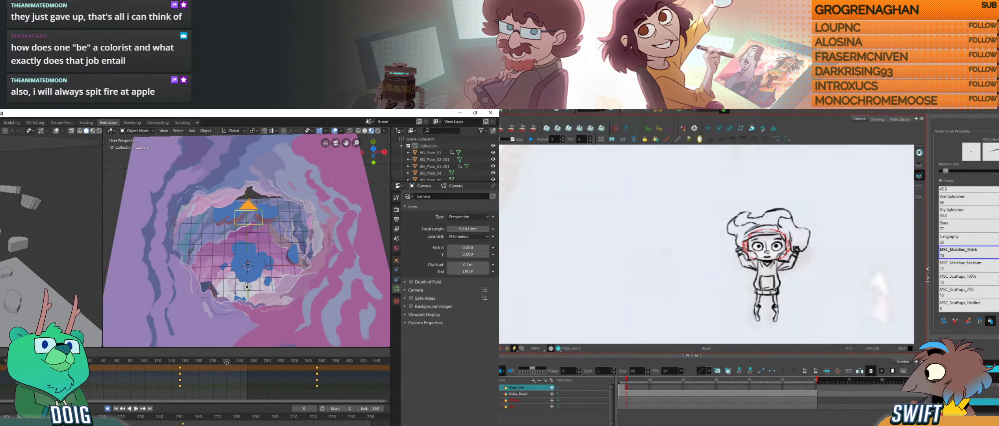
left_click(253, 352)
left_click_drag(375, 408, 410, 404)
left_click_drag(197, 361, 213, 361)
Step: Play the shot through the camera from frame 201, and inspect the floating platforms from the side with the circle selected
middle_click_drag(233, 305, 282, 249)
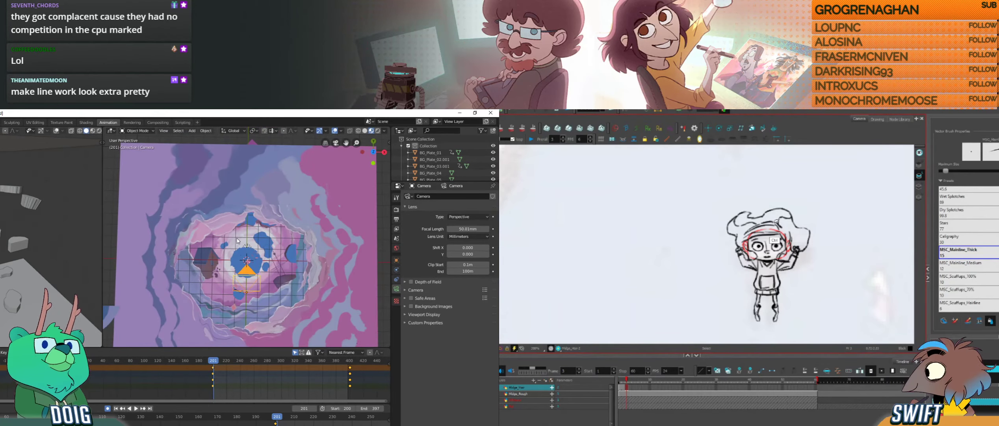
key("KP_0")
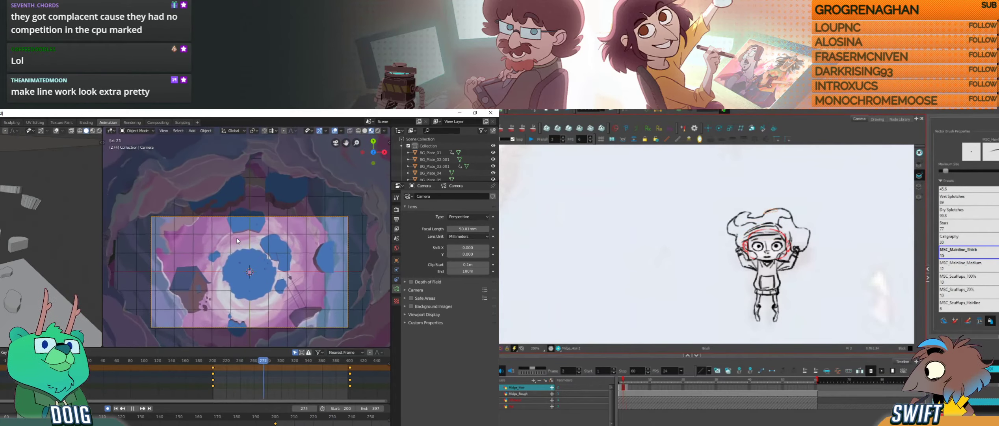
key("space")
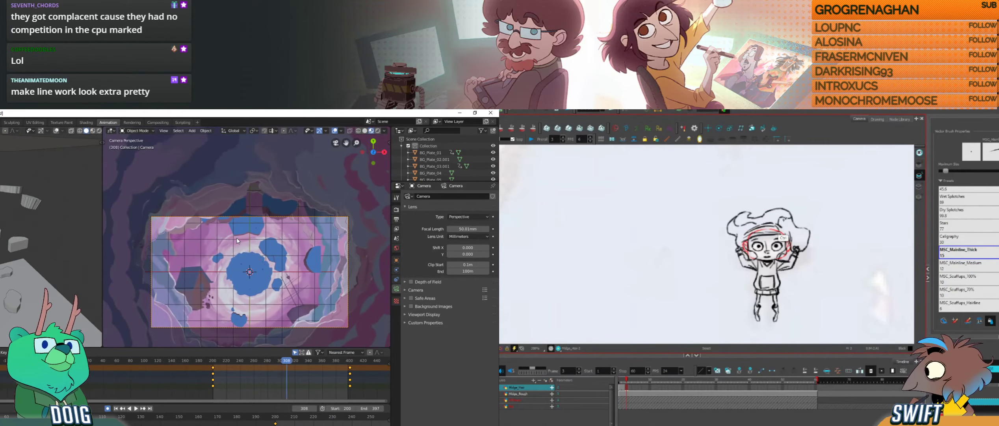
middle_click_drag(234, 285, 271, 213)
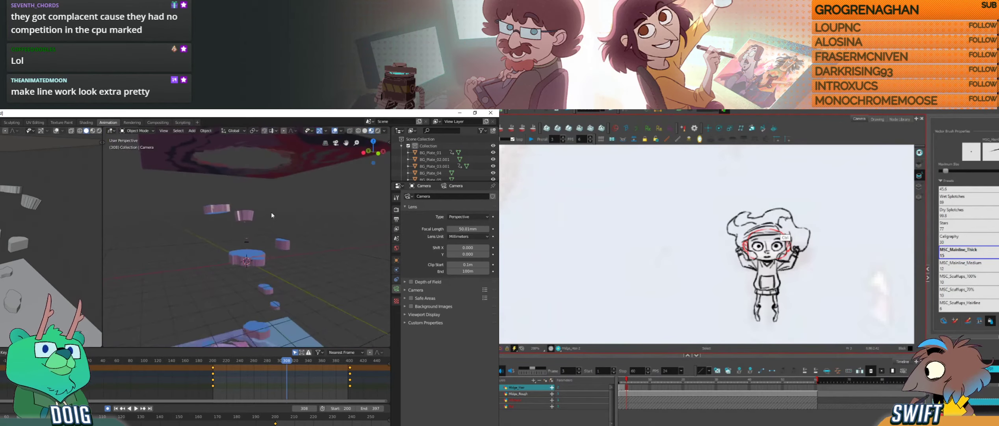
left_click(248, 251)
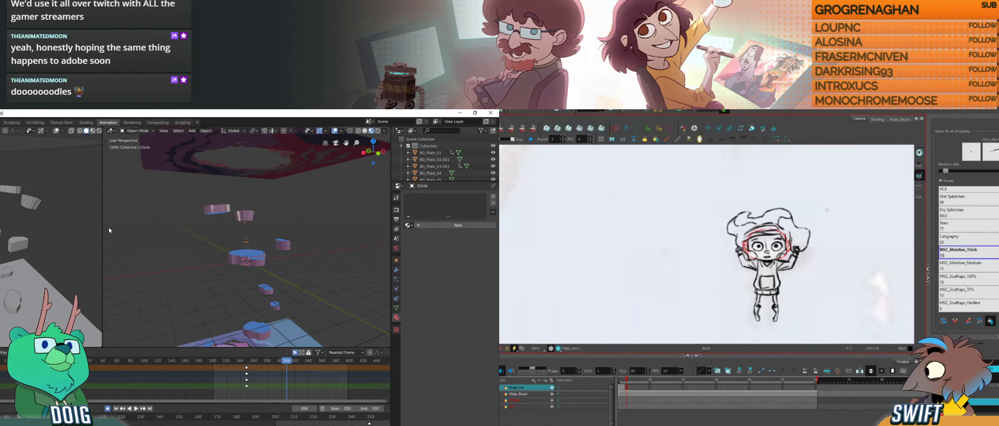
Step: In Harmony, refine the hair strokes above the forehead, repeatedly comparing them against the previous frame's hair
key("period")
key("comma")
key("period")
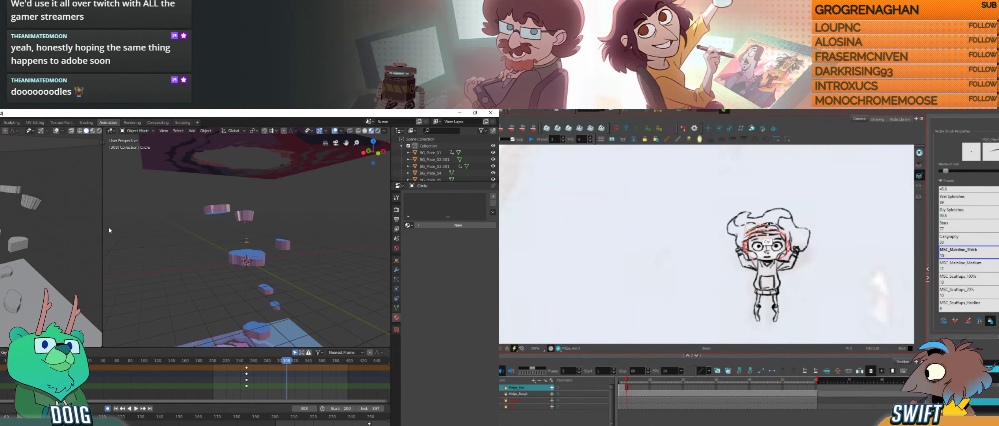
left_click(767, 225, "ctrl")
key("comma")
key("period")
key("comma")
key("period")
key("comma")
key("period")
key("comma")
key("period")
key("comma")
key("period")
key("comma")
key("period")
key("comma")
key("period")
key("comma")
key("period")
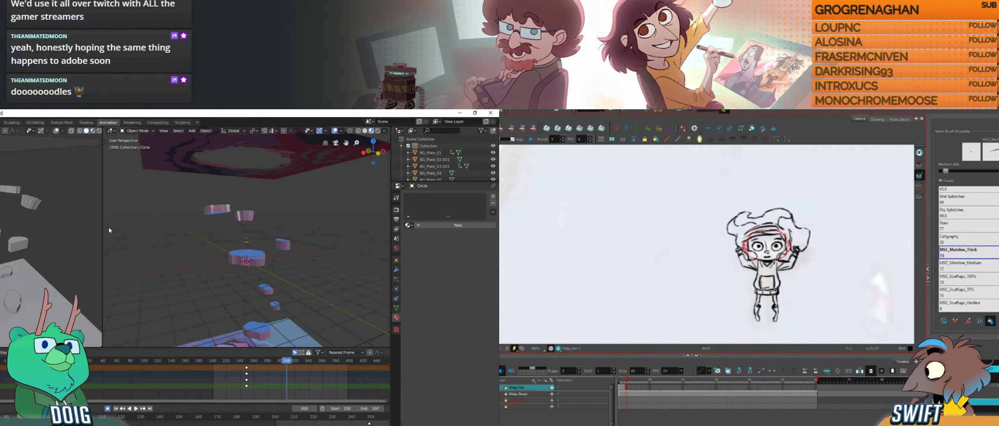
Step: Flip back and forth between the two hair drawings to examine how the outline moves
key("comma")
key("period")
key("comma")
key("period")
key("comma")
key("period")
key("comma")
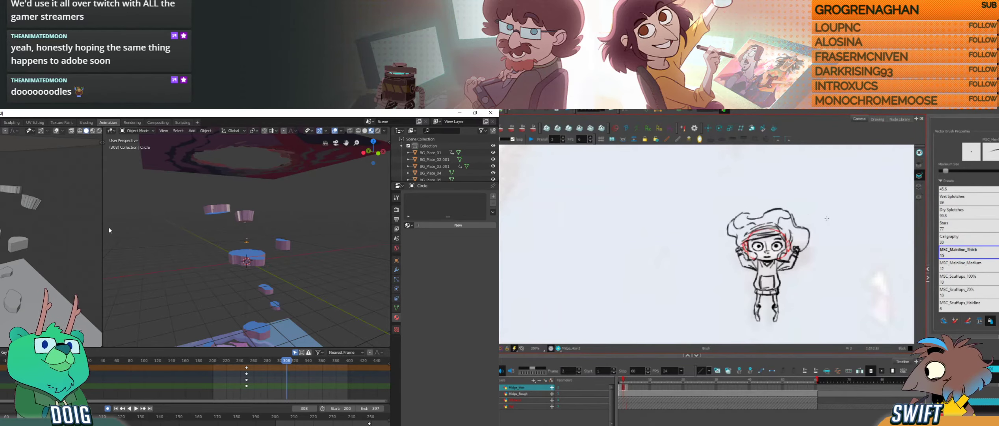
key("period")
key("comma")
key("comma")
key("period")
key("period")
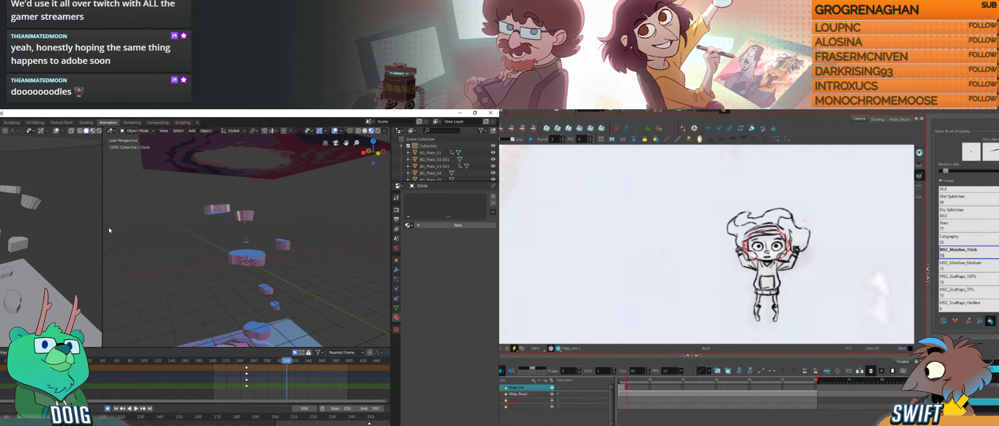
key("comma")
key("period")
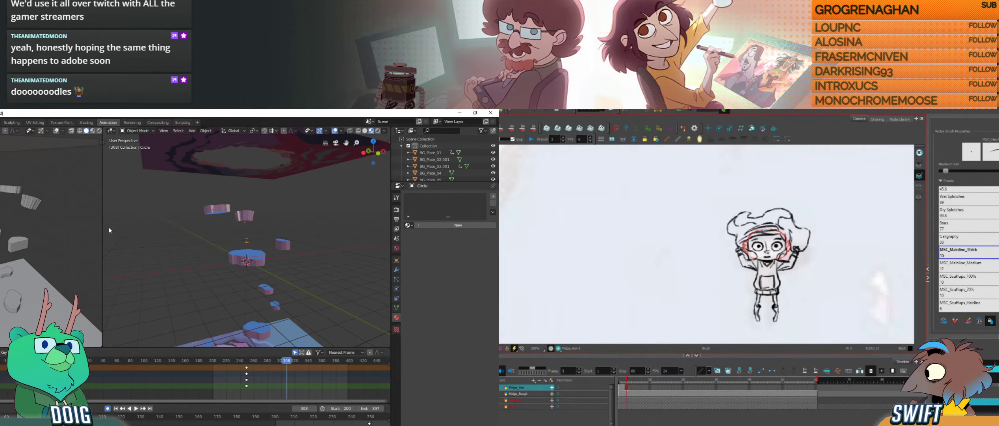
key("period")
key("comma")
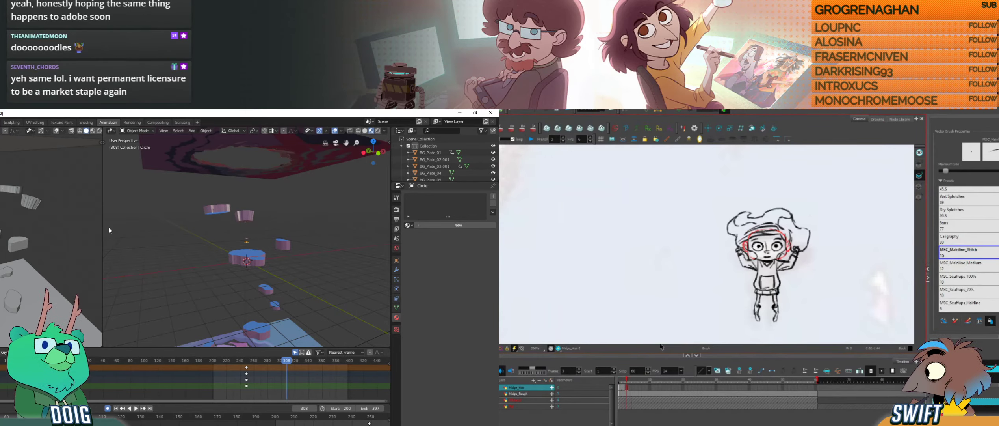
Step: Extend the second hair drawing's exposure to frame 4 and flip through the hair frames to check the motion
left_click(632, 388)
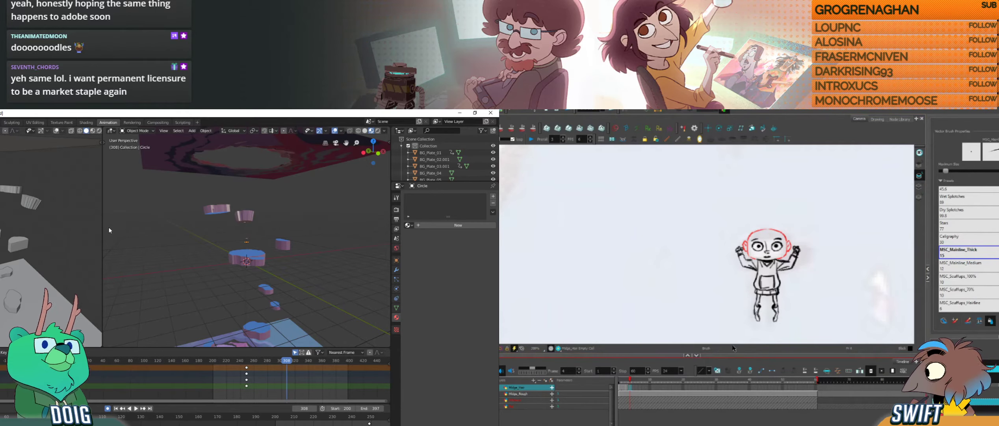
key("F5")
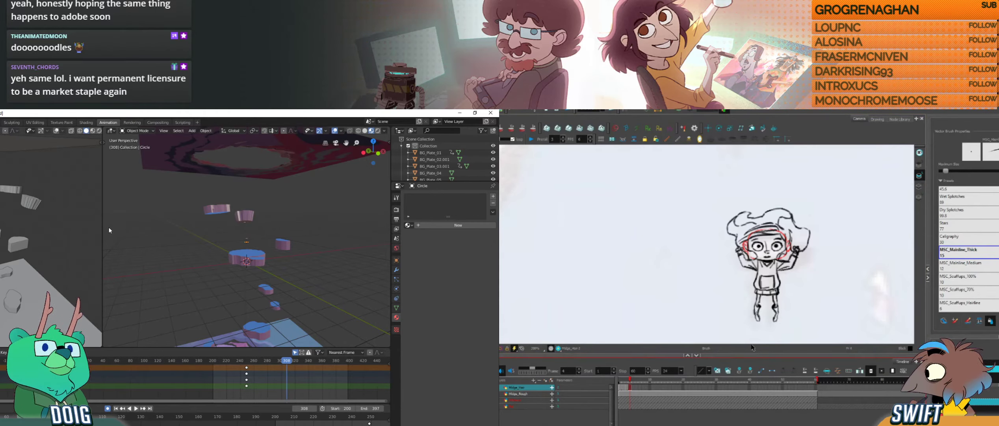
left_click(633, 388)
key("comma")
key("comma")
key("f")
key("g")
key("g")
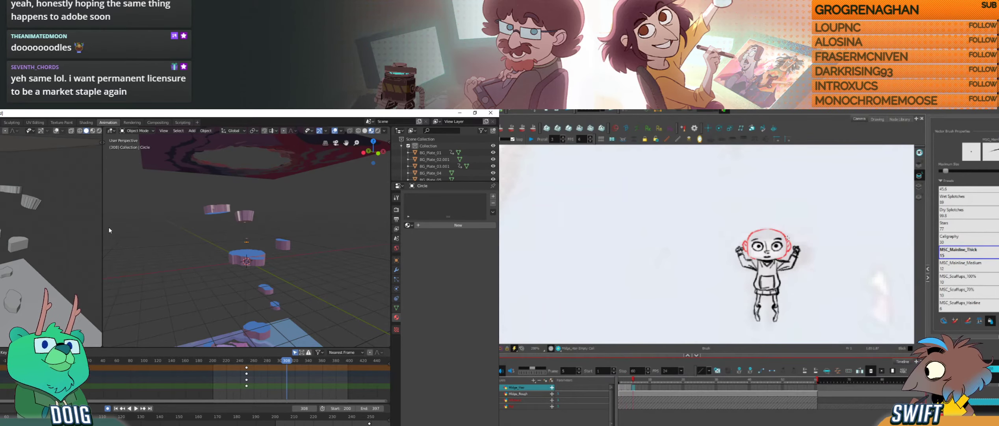
key("f")
key("f")
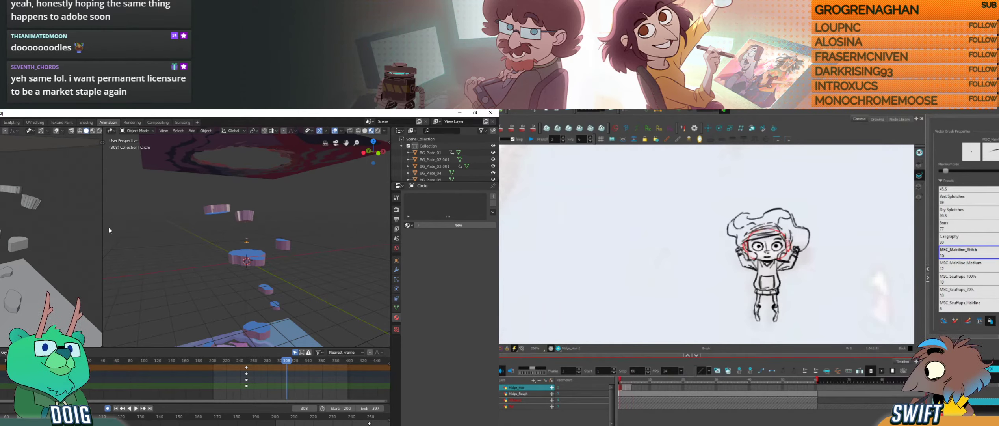
Step: Create an empty drawing at frame 5 on the hair layer and extend its exposure to the scene's last frame
left_click(634, 386)
key("alt+shift+r")
key("alt+e")
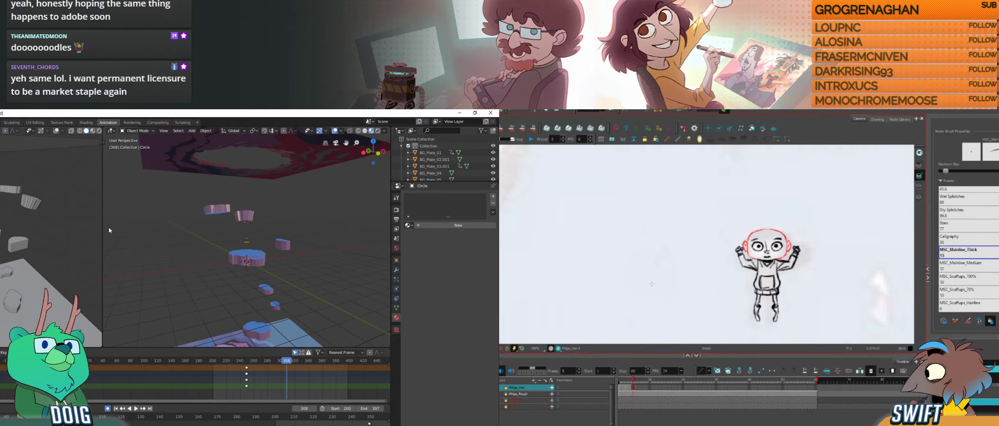
left_click(817, 390)
key("alt+b")
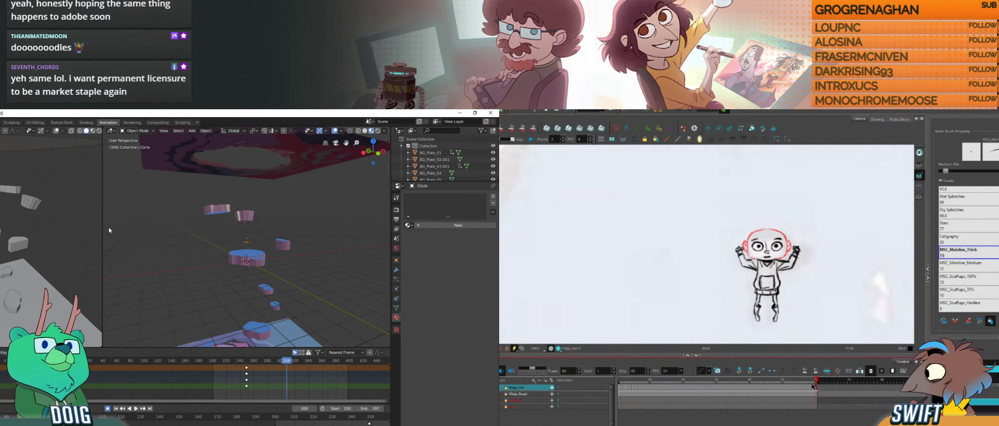
Step: Create further empty drawings every two frames along the hair layer, from frame 7 onward
left_click(640, 388)
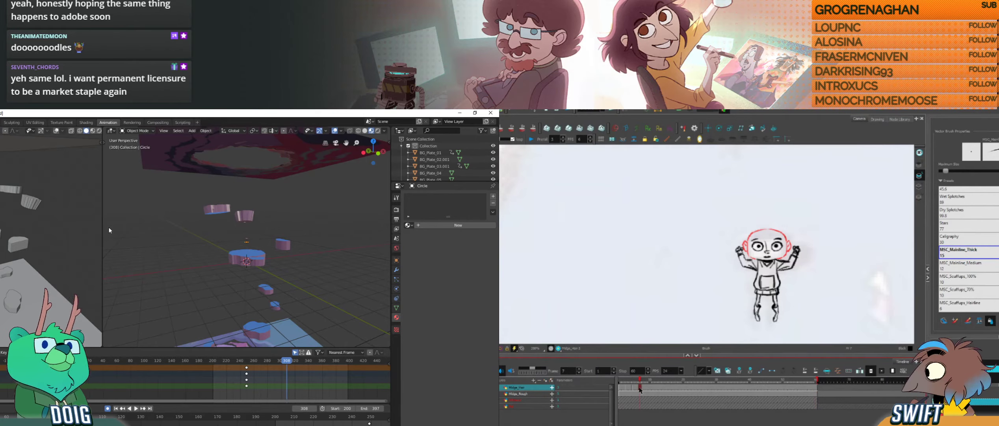
left_click(646, 388)
left_click(653, 389)
left_click(666, 389)
left_click(677, 390)
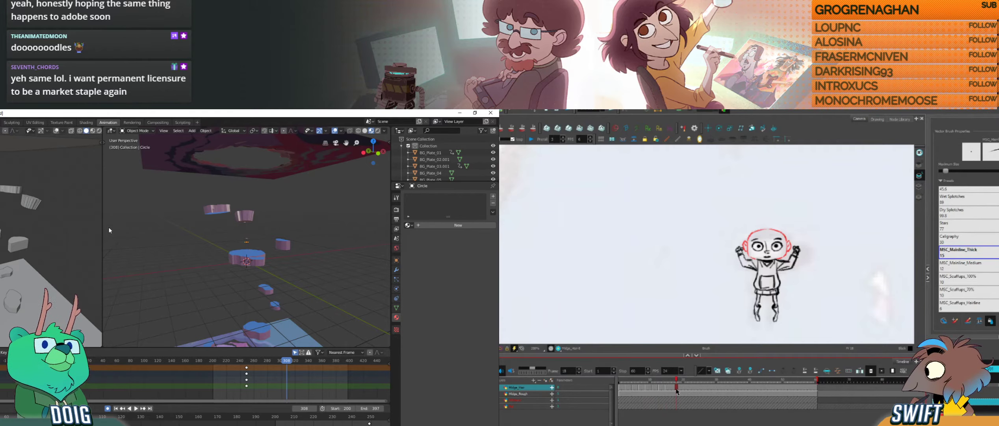
left_click(690, 392)
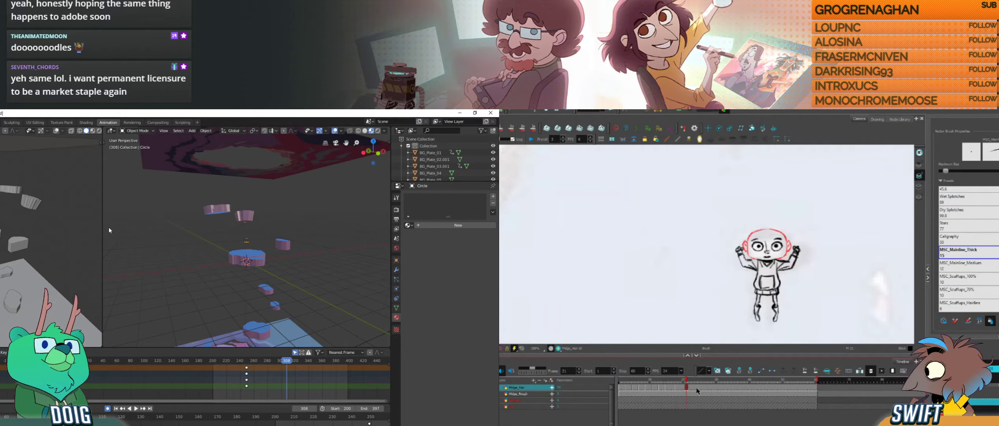
left_click(695, 390)
left_click(700, 389)
left_click(708, 388)
left_click(711, 389)
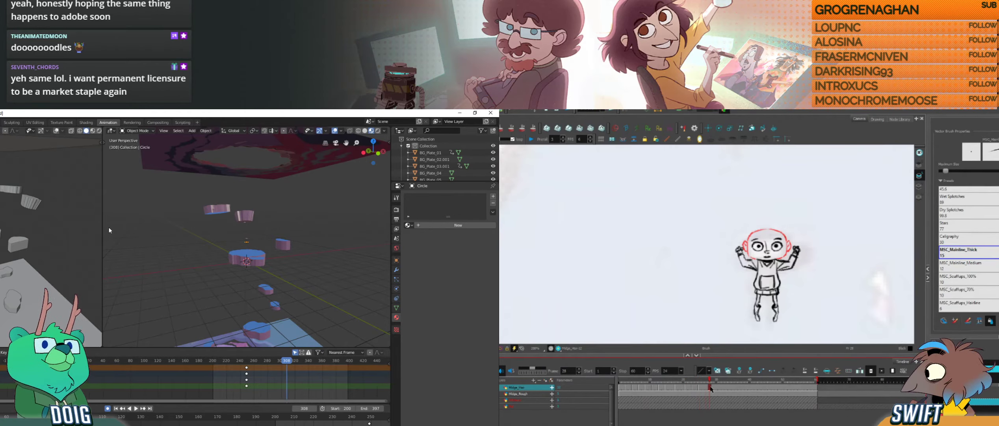
left_click(717, 389)
left_click(724, 390)
left_click(728, 389)
left_click(731, 389)
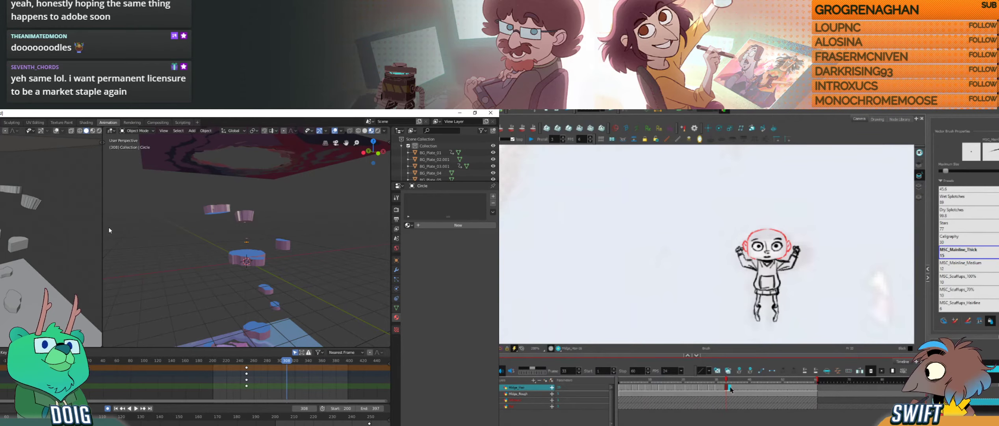
left_click(731, 389)
left_click(737, 389)
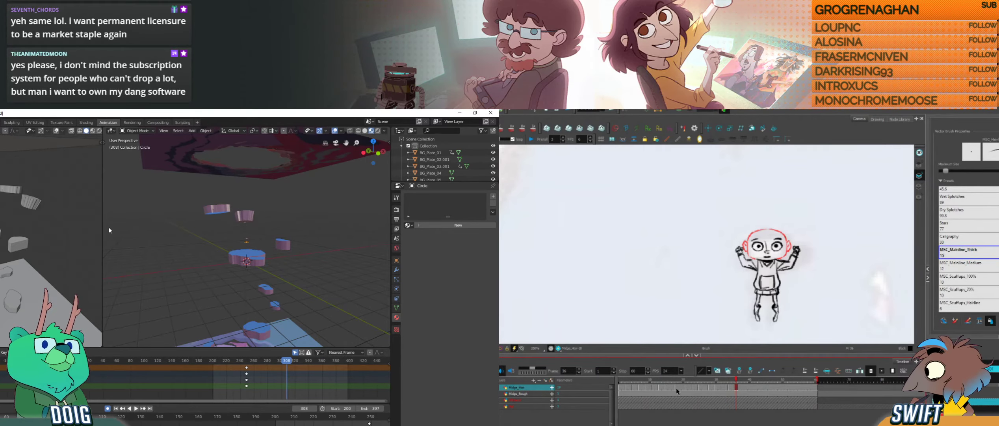
Step: Return to the start of the scene and flip through the first hair drawings to examine the motion leading into frame 5
left_click(625, 388)
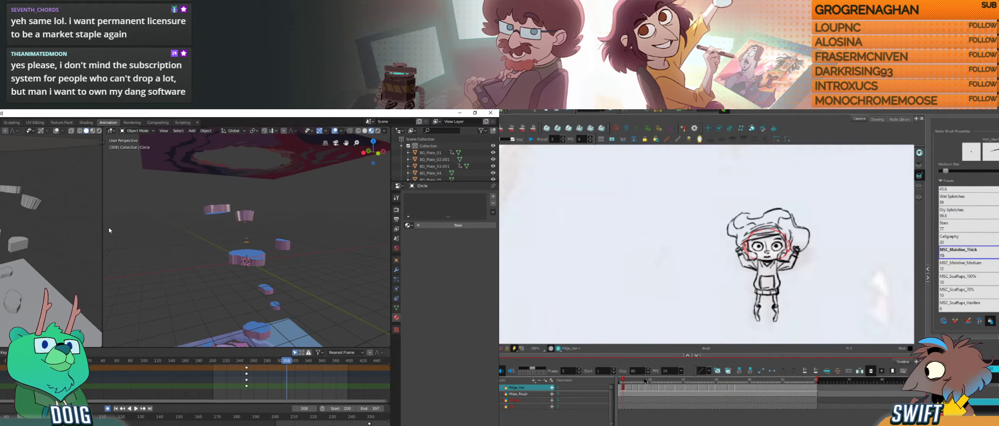
key("period")
key("period")
key("comma")
key("comma")
key("period")
key("period")
key("period")
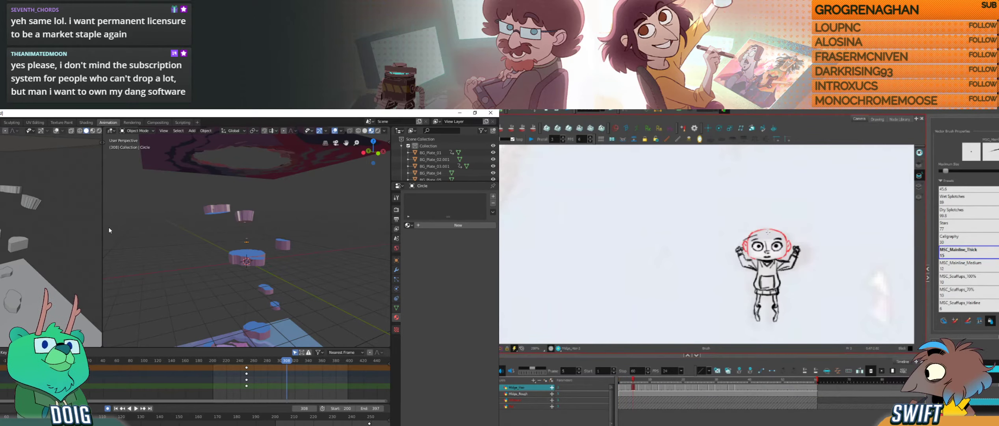
key("comma")
key("comma")
key("comma")
key("period")
key("period")
key("period")
Step: Draw the hairline strokes across the top of the forehead on the frame 5 hair drawing, comparing them with the previous hair drawings
left_click_drag(780, 234, 762, 231)
key("comma")
key("comma")
key("period")
key("period")
key("comma")
key("comma")
key("period")
key("period")
key("comma")
key("comma")
key("period")
key("period")
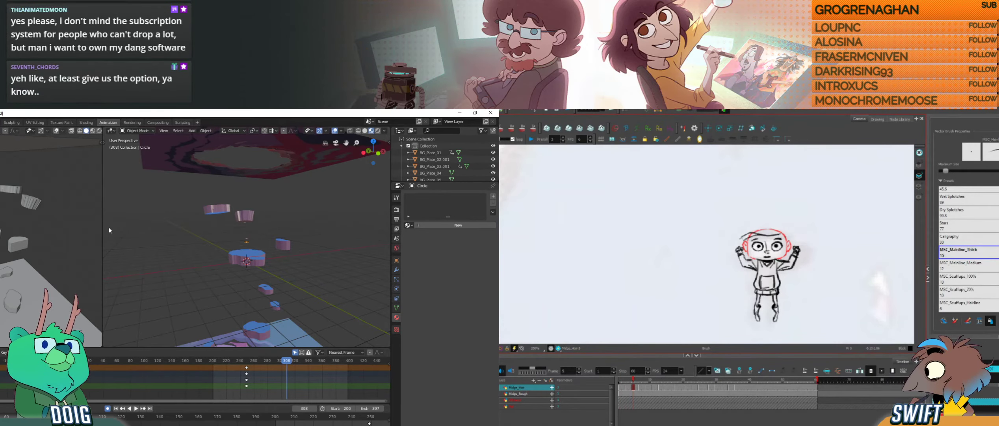
key("comma")
key("comma")
key("period")
key("period")
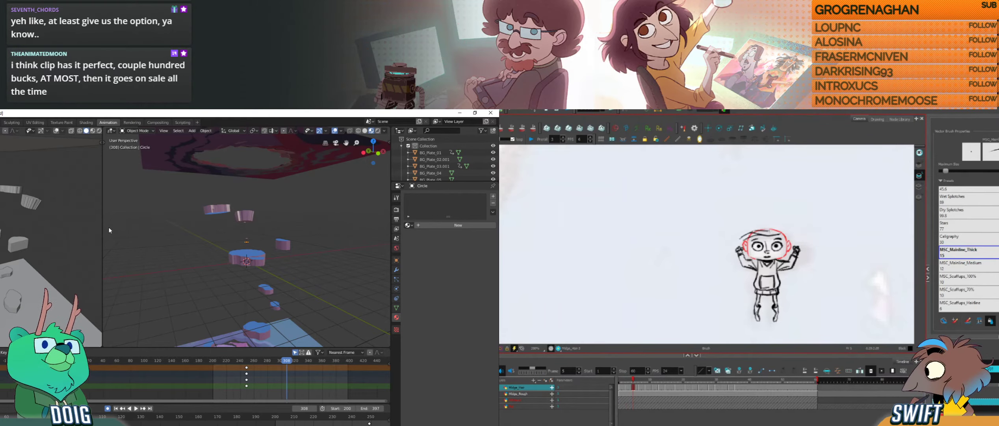
Step: Adjust the hairline stroke above the forehead at frame 5 and check it against the previous hair drawing
key("f")
key("f")
key("g")
key("g")
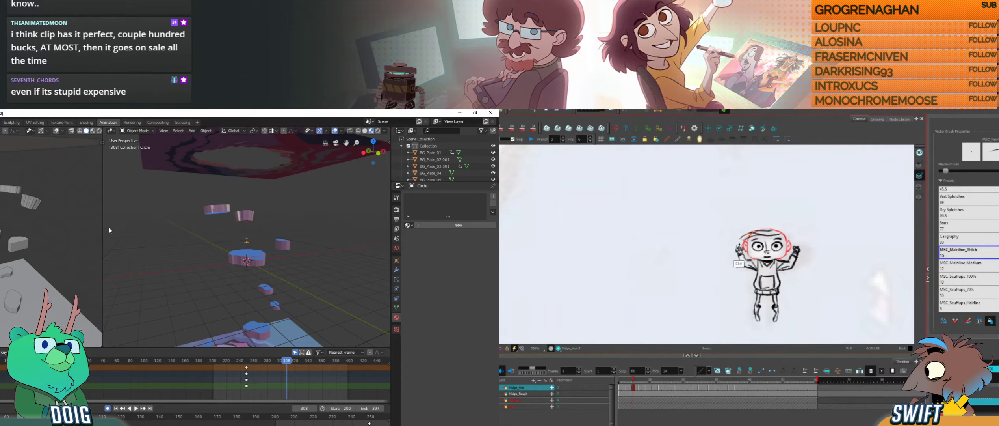
left_click_drag(756, 228, 754, 241, "ctrl")
left_click(776, 220, "ctrl")
key("f")
key("f")
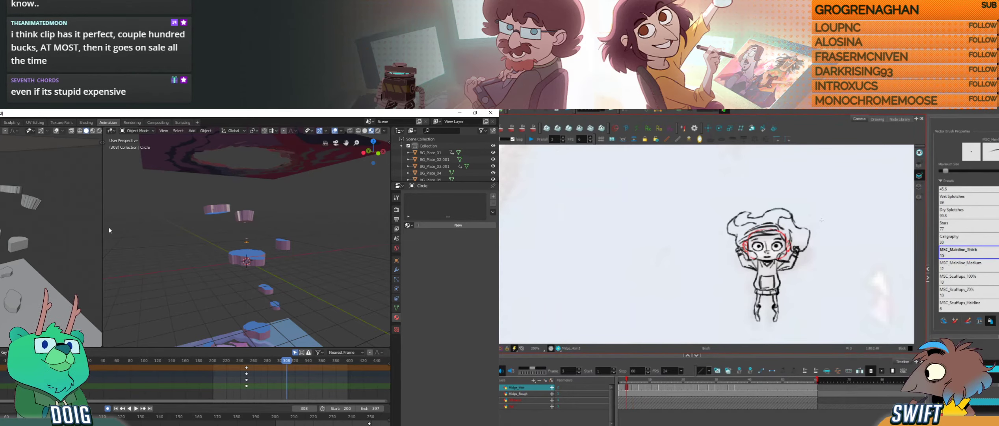
key("g")
key("g")
key("f")
key("g")
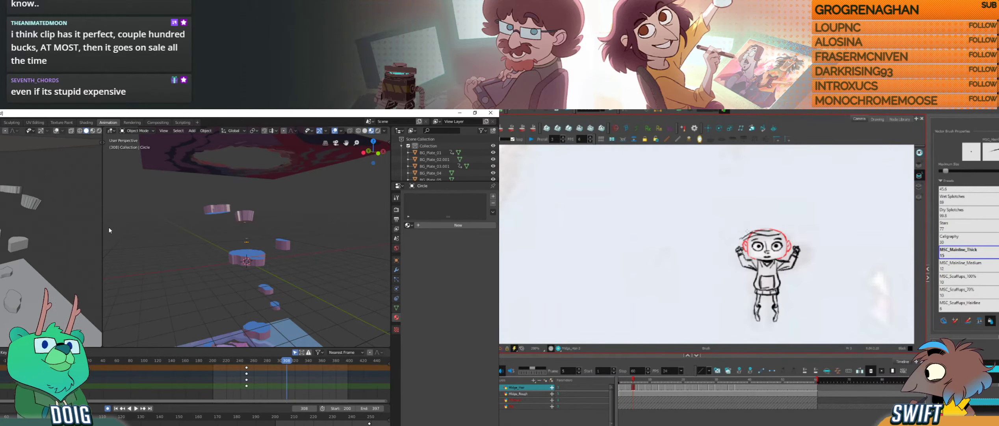
Step: Draw a curved hair stroke above the hairline at frame 5, undoing the first attempt and matching the previous frame's arc
left_click_drag(765, 213, 779, 228)
key("ctrl+z")
key("f")
key("g")
key("f")
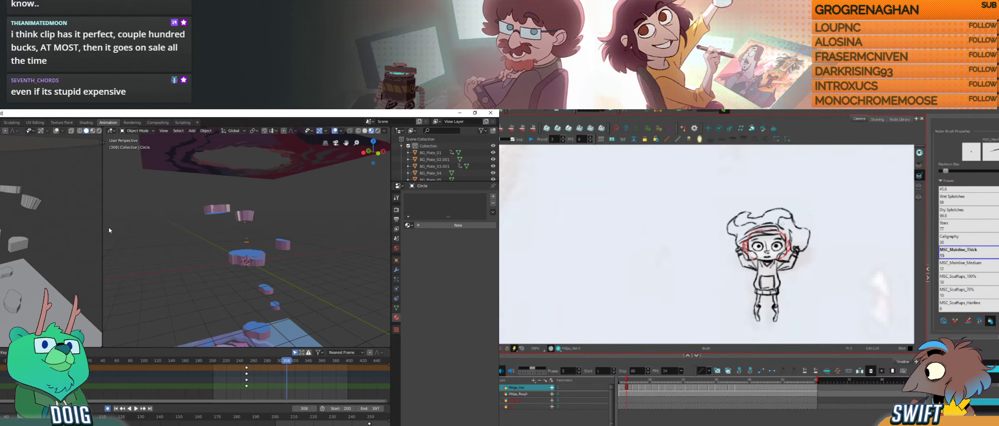
key("g")
key("f")
key("g")
left_click_drag(752, 227, 774, 222)
key("f")
key("g")
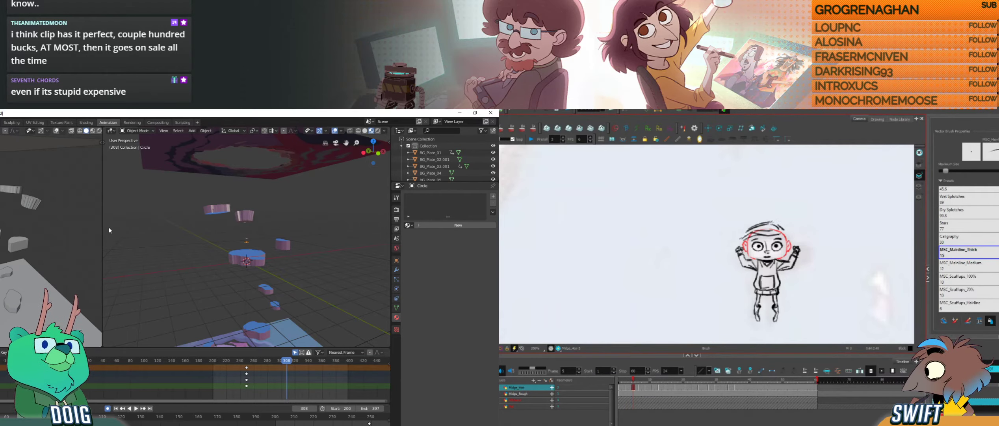
key("f")
key("g")
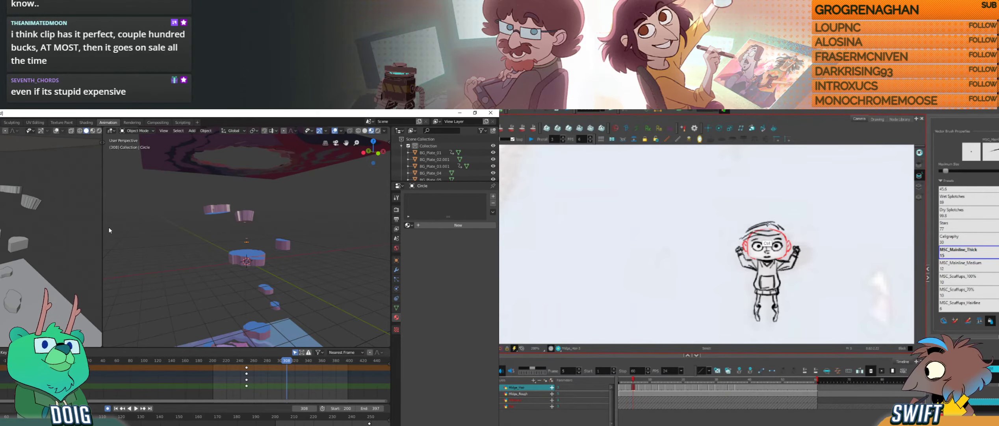
Step: Select the curved stroke on top of the head and fine-tune its placement
left_click(773, 223, "ctrl")
left_click_drag(779, 219, 780, 220, "ctrl")
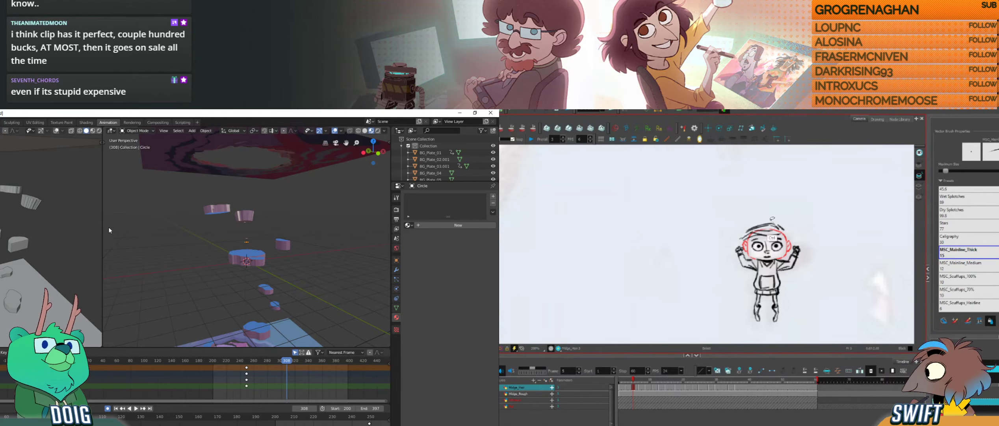
left_click(775, 221, "ctrl")
left_click_drag(787, 222, 788, 221)
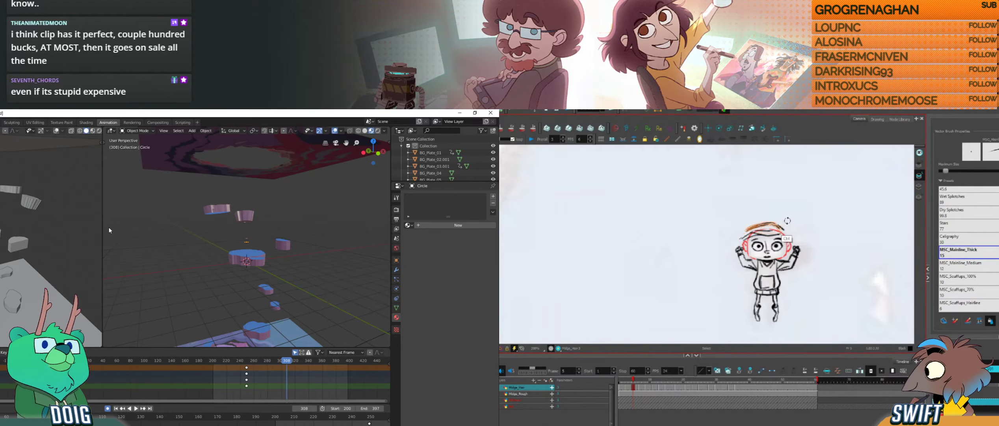
key("alt+b")
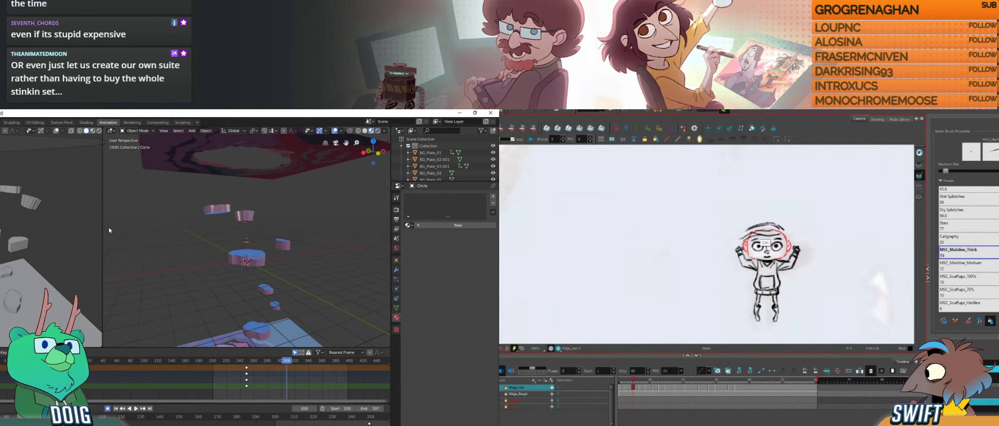
Step: Delete the curved stroke on top of the head and redraw it, flipping against the earlier hair drawings
left_click(767, 224, "ctrl")
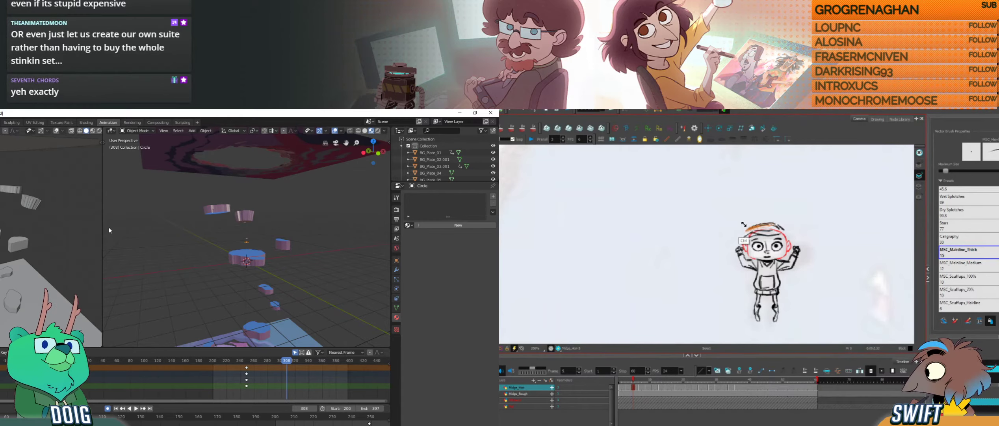
key("Delete")
left_click_drag(746, 231, 774, 224)
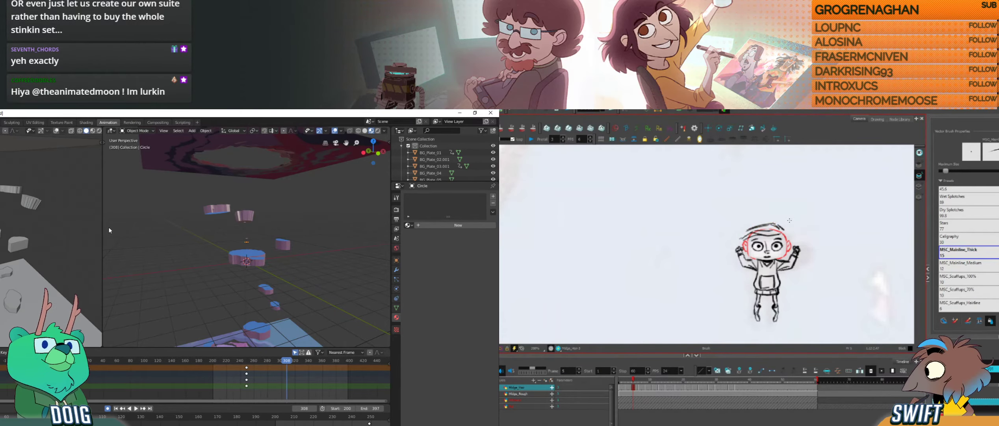
key("f")
key("g")
key("f")
key("g")
key("f")
key("f")
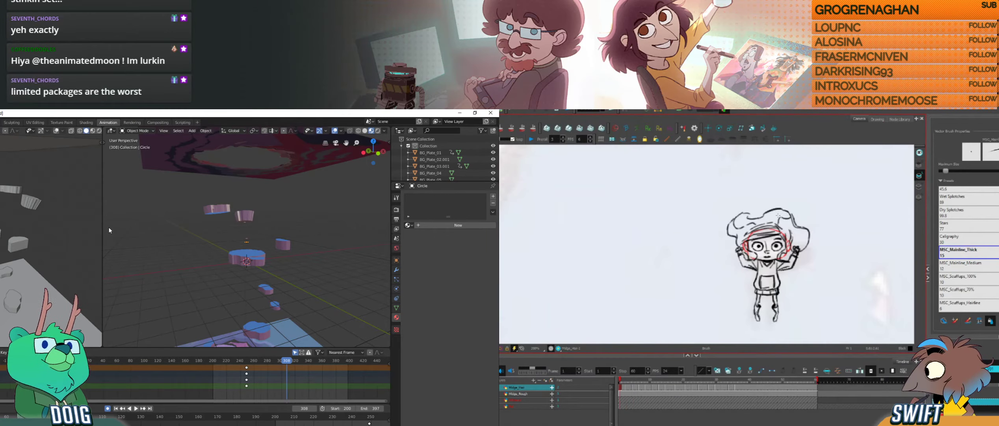
key("g")
left_click_drag(756, 225, 775, 222)
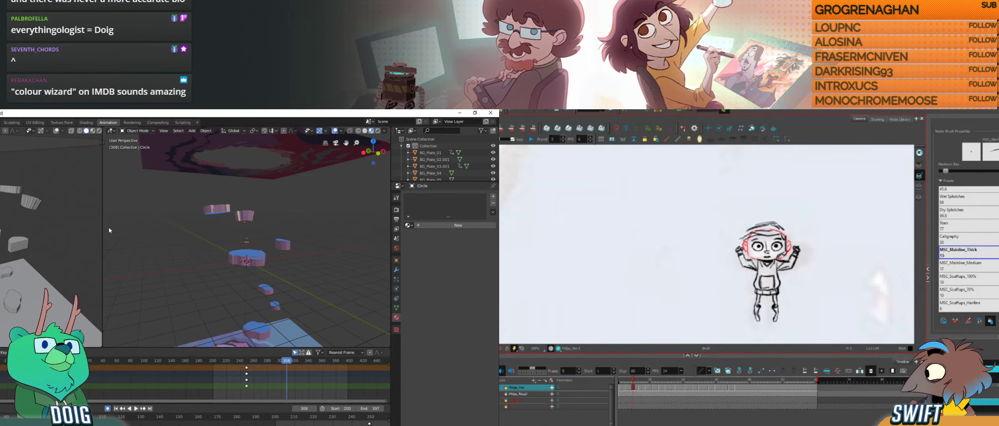
Step: Refine the hair strokes framing the sides of the face at frame 5, comparing them with the previous drawing
left_click(785, 252, "ctrl")
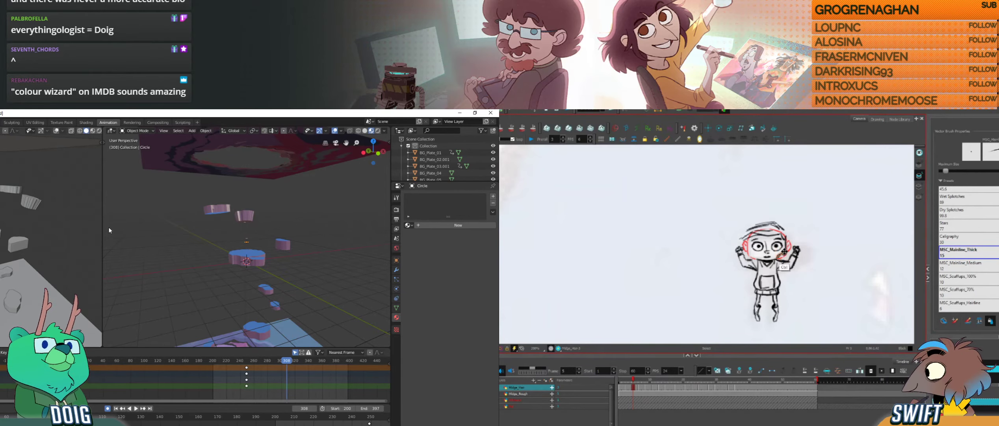
key("f")
key("g")
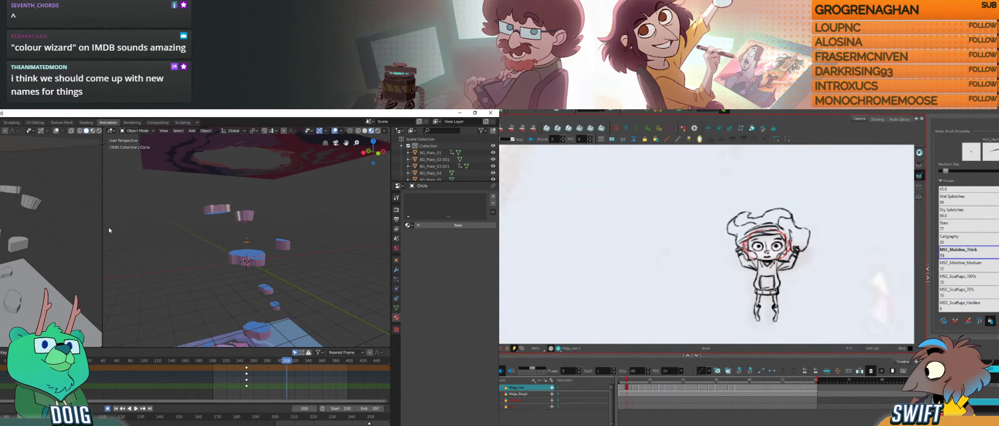
key("alt+s")
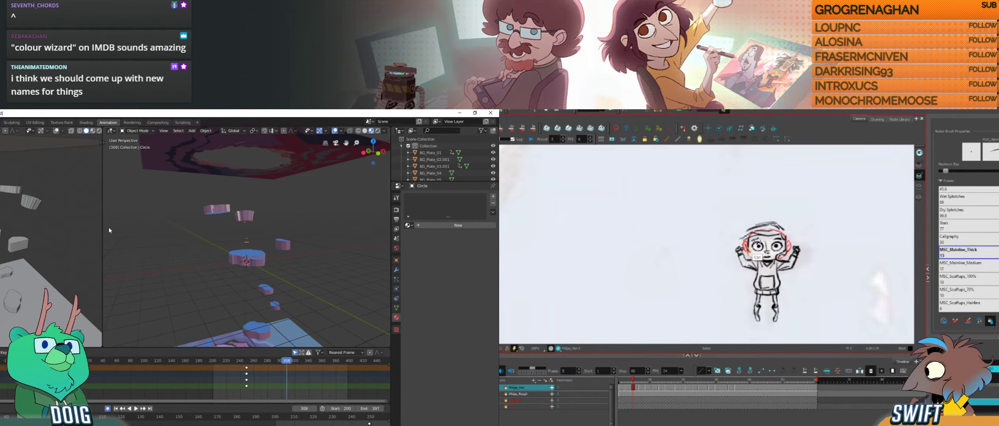
key("alt+b")
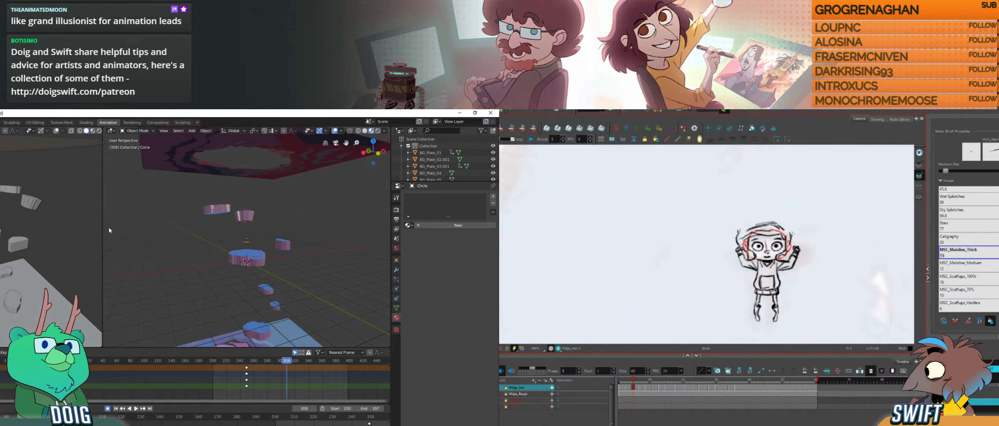
Step: Draw the side hair stroke beside the face near the raised hand, redoing it once after comparing with the previous drawing
left_click_drag(792, 232, 799, 254)
key("ctrl+z")
key("f")
key("g")
key("f")
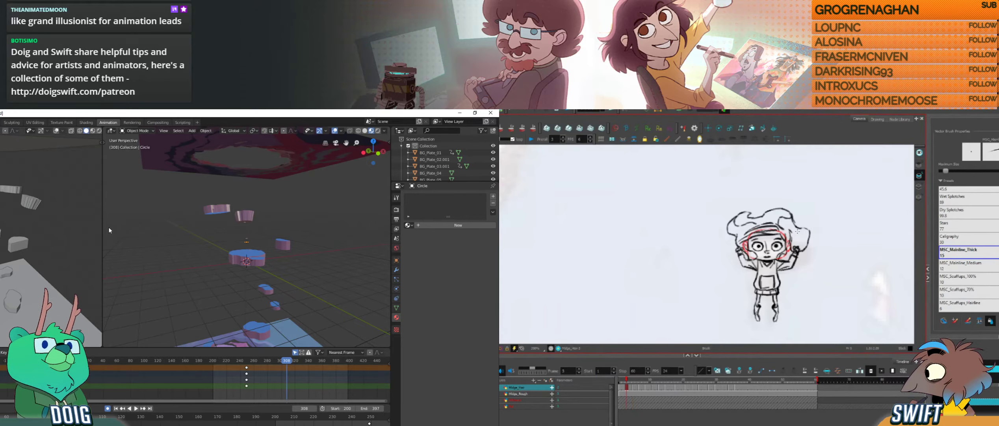
key("g")
key("f")
key("g")
left_click_drag(790, 234, 791, 249)
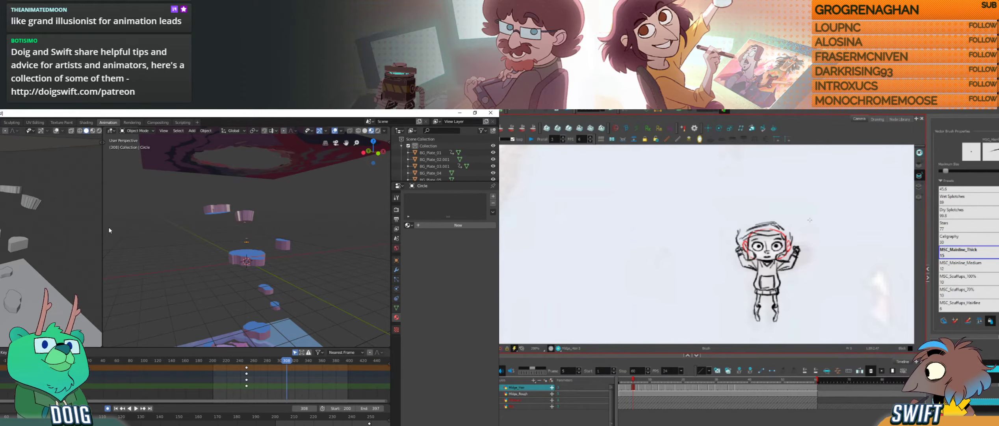
Step: Switch to Blender, move the playhead back to frame 9 and open the Circle object's particle settings
left_click(217, 360)
key("space")
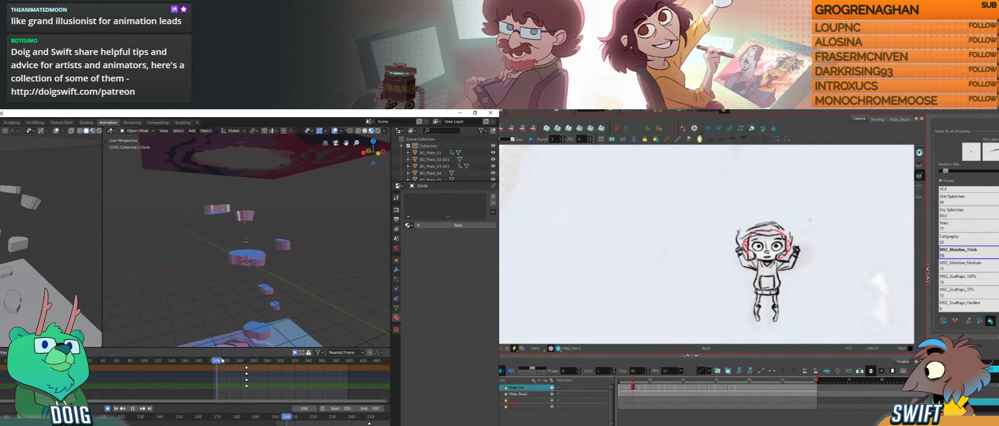
left_click_drag(222, 361, 82, 364)
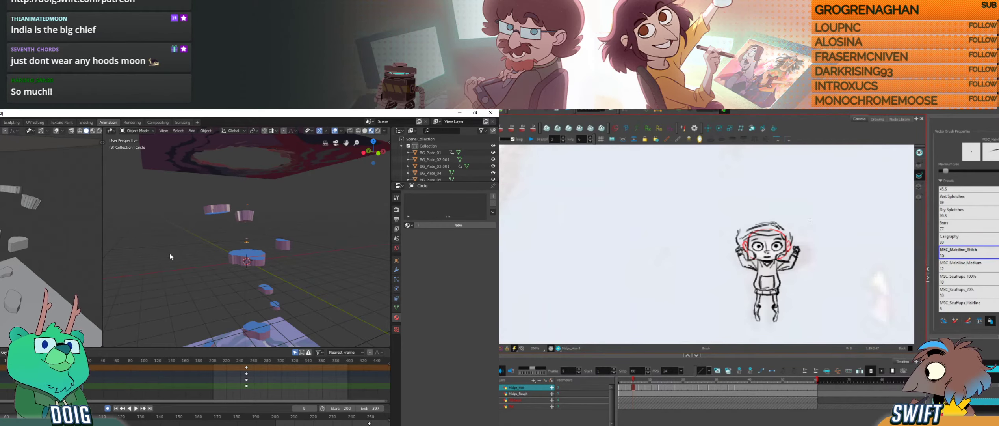
middle_click_drag(235, 263, 273, 255)
left_click(396, 279)
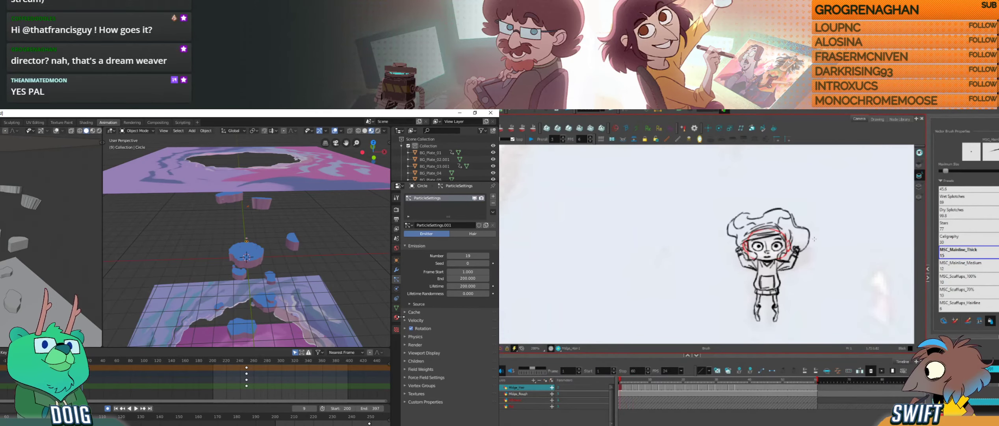
Step: Flip repeatedly between the hair drawings in Harmony to compare the unfinished frame 5 hair with the earlier drawings
left_click(791, 241, "ctrl")
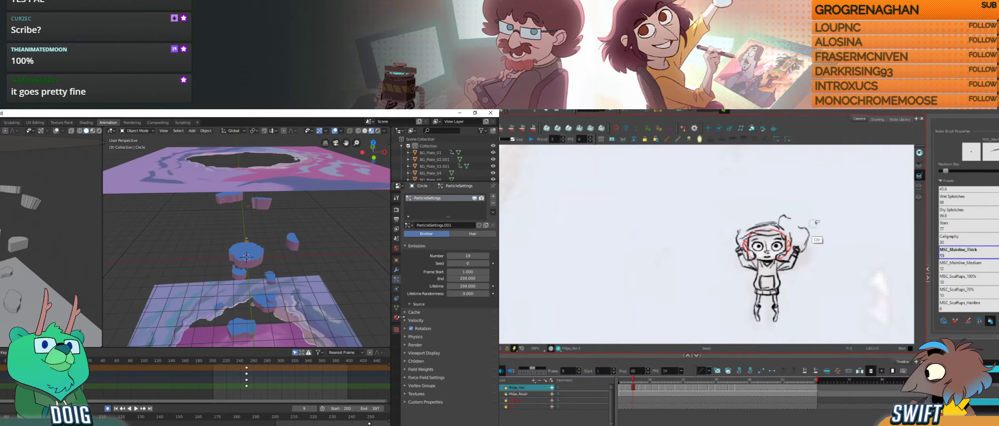
key("f")
key("f")
key("g")
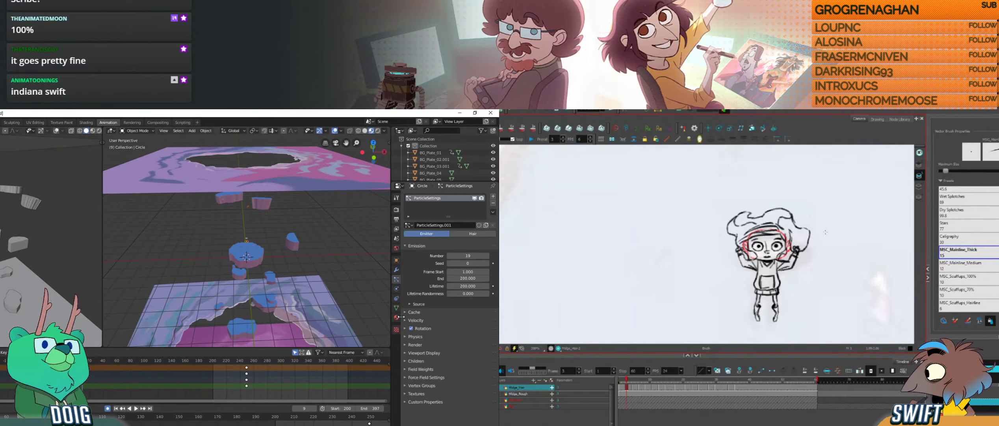
key("g")
key("f")
key("f")
key("g")
key("g")
key("f")
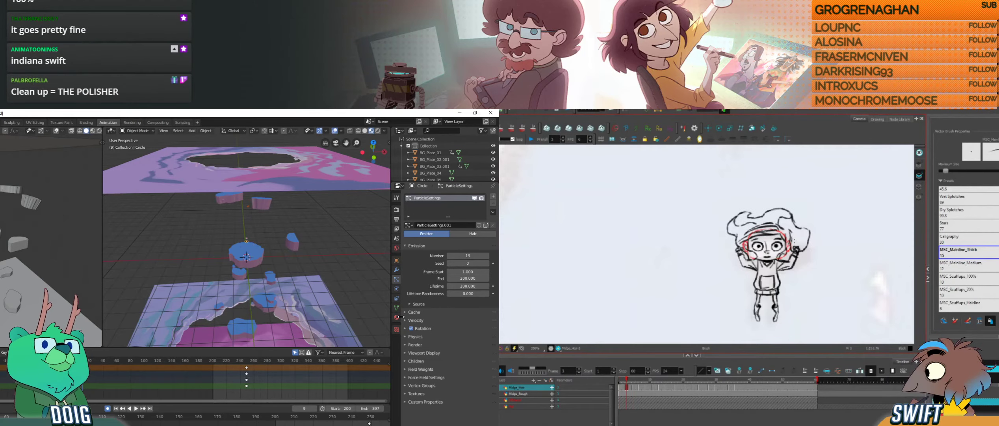
key("f")
key("g")
key("g")
key("f")
key("g")
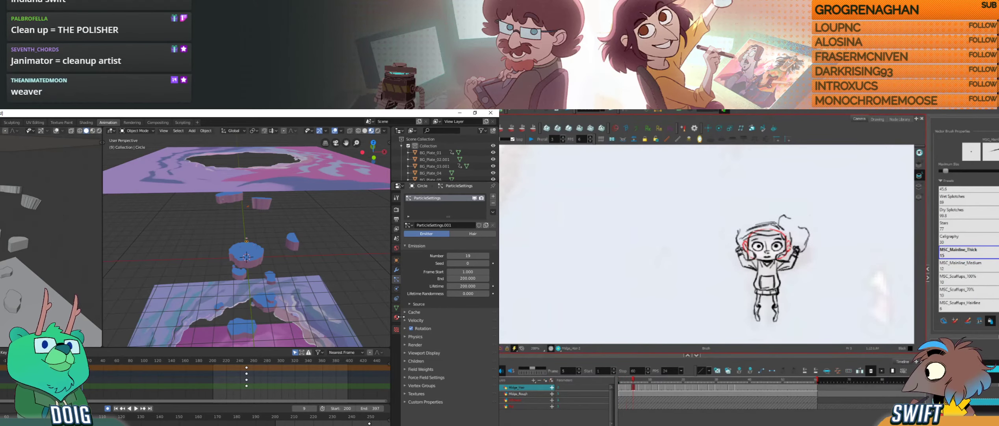
key("f")
key("g")
key("f")
key("f")
key("g")
key("g")
key("f")
key("f")
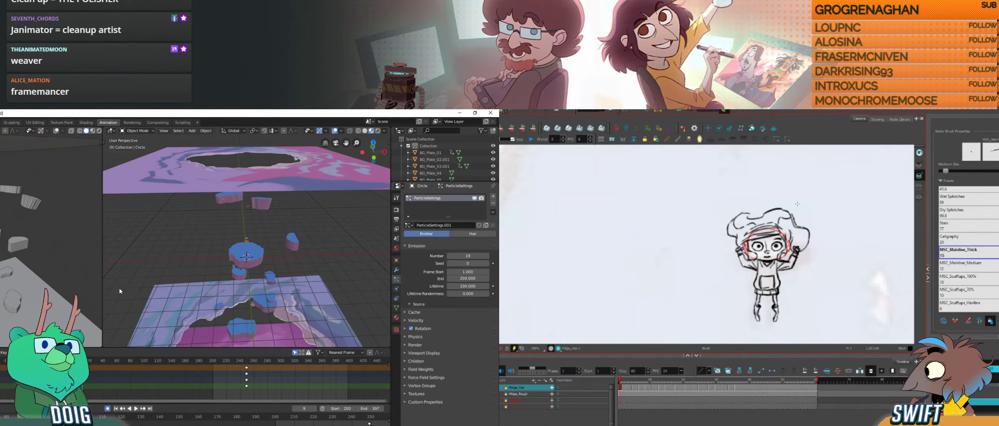
key("g")
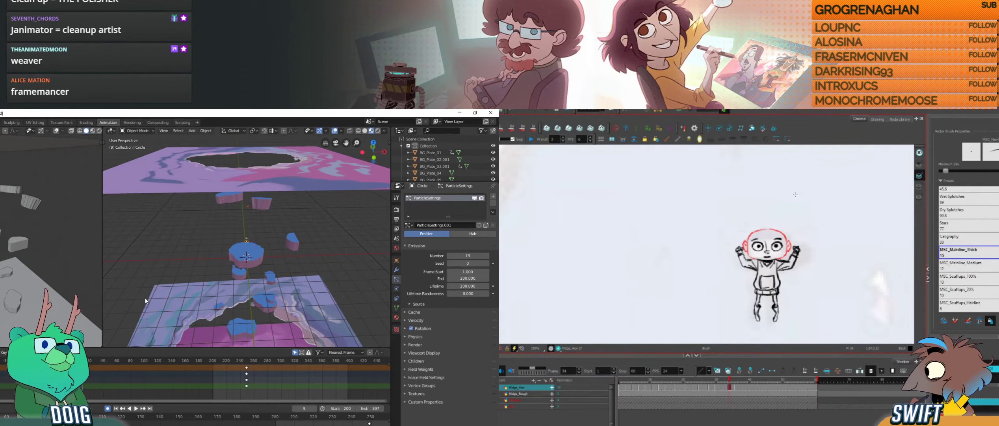
Step: Start the outline of the hair tuft above the raised hand at frame 5, flipping against the previous drawing
key("f")
key("g")
key("f")
key("g")
key("g")
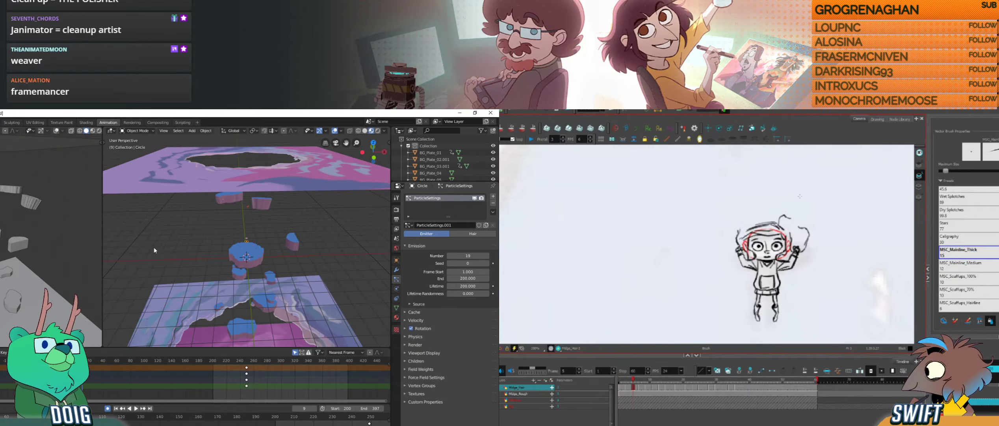
key("f")
key("g")
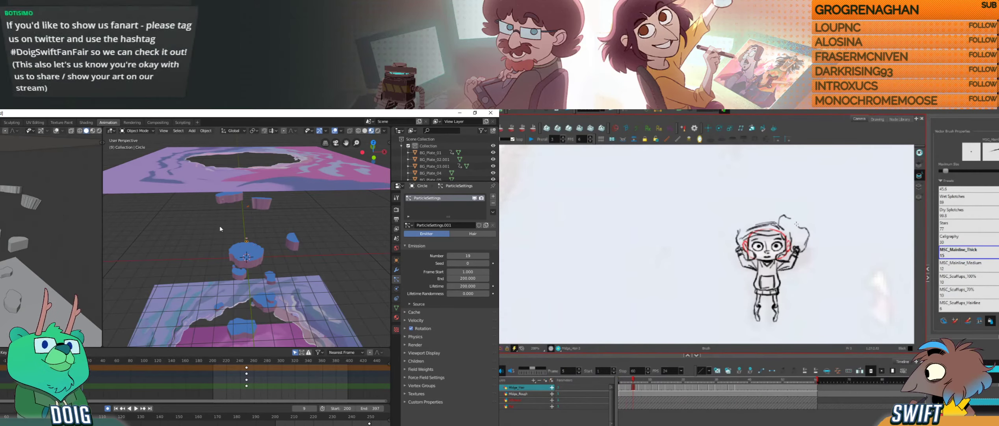
Step: Draw the wavy hair stroke joining the upper curl to the side hair, checking it against the previous drawing
left_click(223, 225)
key("f")
key("f")
key("g")
key("g")
key("f")
key("f")
key("g")
key("g")
left_click_drag(788, 210, 797, 226)
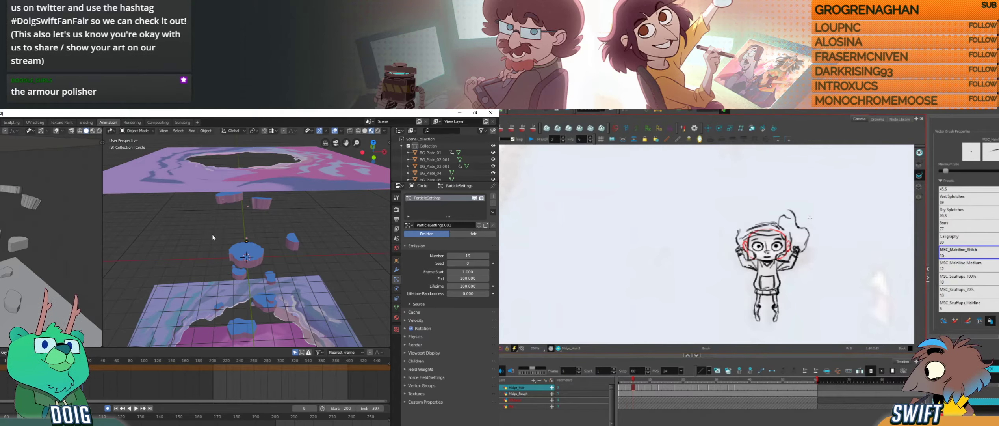
key("f")
key("g")
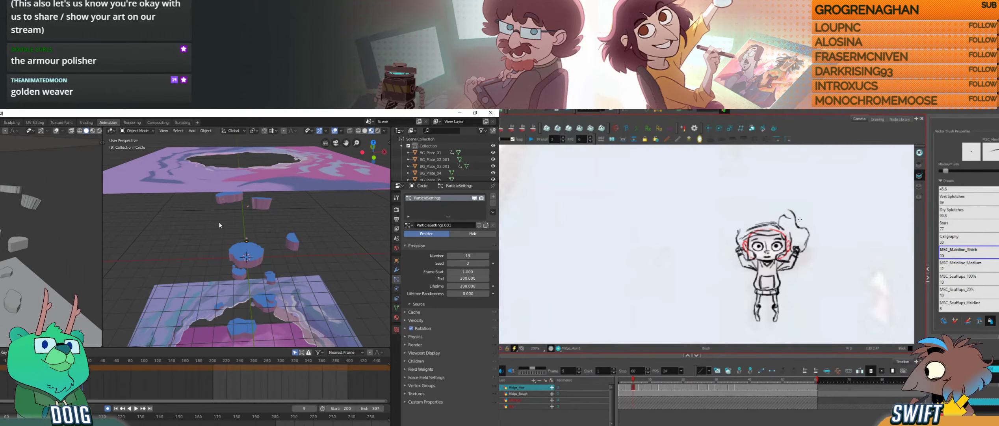
Step: Adjust the hair curl stroke in Harmony and scrub the Blender animation around frame 251 with a close view of the large floating rock
scroll(227, 243, "up", 3)
left_click(796, 216, "ctrl")
middle_click_drag(235, 230, 270, 214)
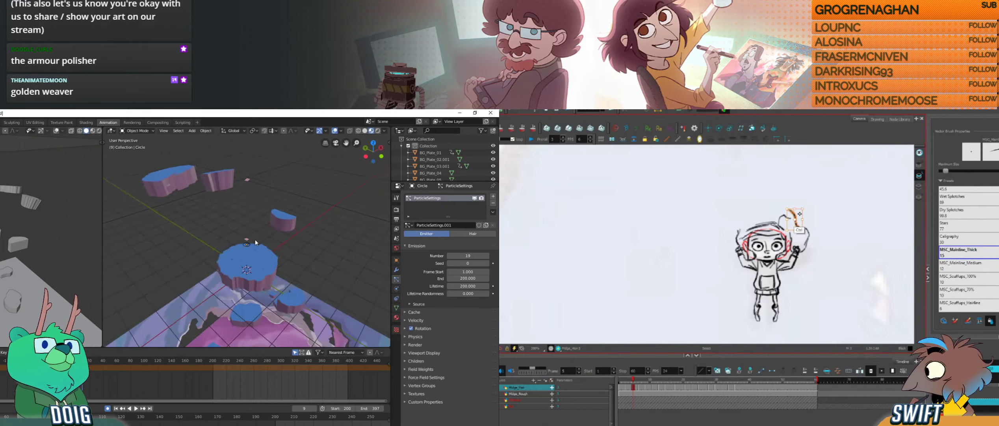
scroll(270, 214, "up", 4)
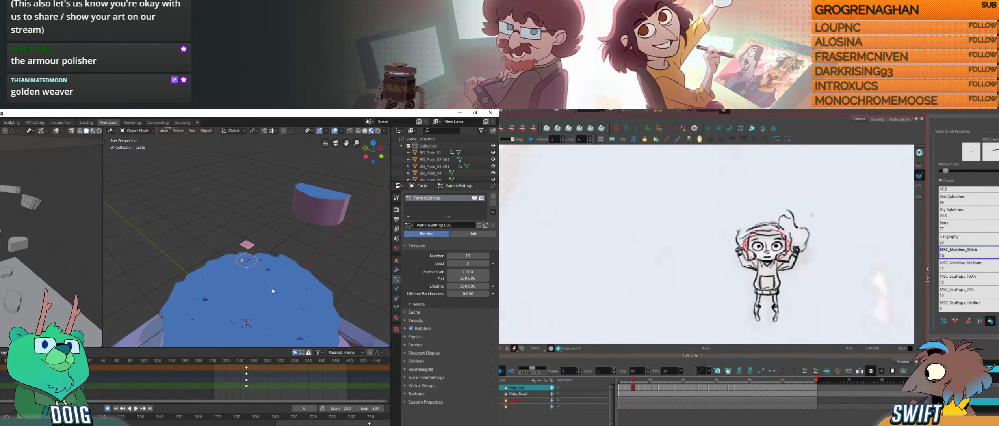
key("space")
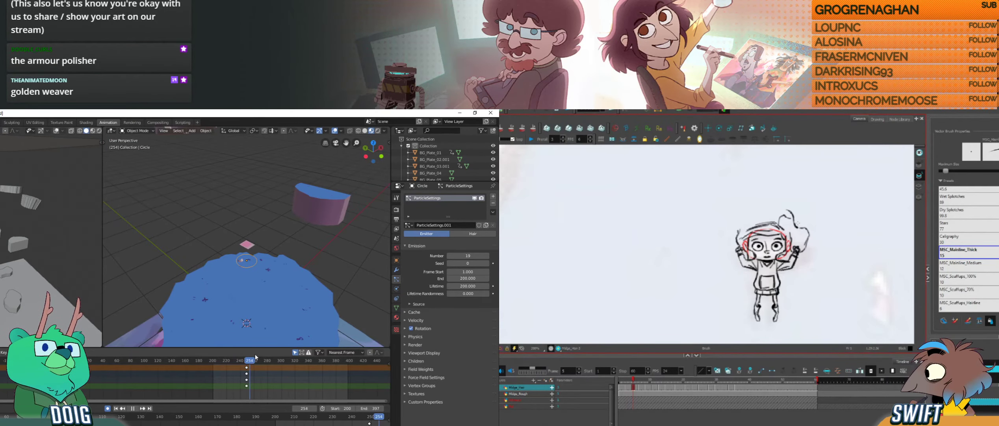
left_click_drag(219, 359, 98, 359)
left_click_drag(805, 228, 806, 227)
left_click_drag(76, 360, 239, 362)
left_click_drag(300, 354, 248, 357)
key("space")
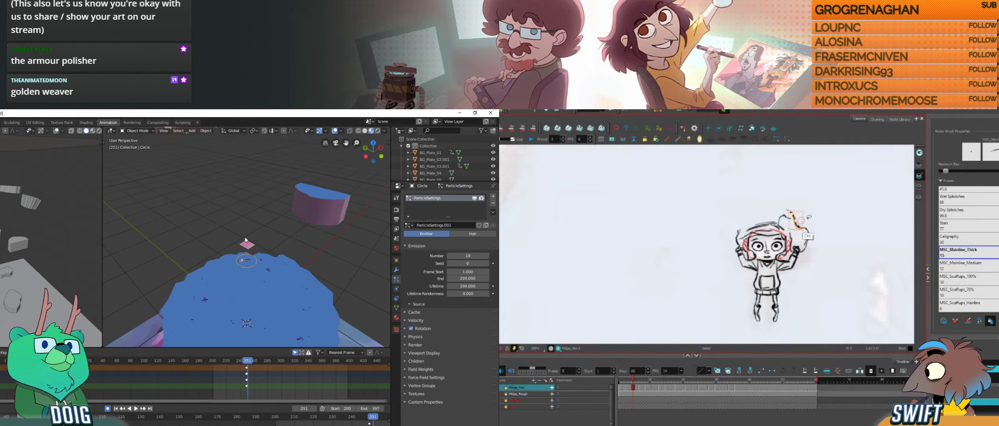
Step: View the whole Blender rock stack from the side and flip the Harmony drawings to compare the adjusted curl
scroll(246, 272, "down", 10)
key("f")
middle_click_drag(247, 293, 246, 258)
key("g")
key("f")
key("g")
key("f")
key("g")
Step: Move the Blender playhead to frame 200 while comparing the frame 5 hair with the previous drawing in Harmony
left_click(214, 360)
key("space")
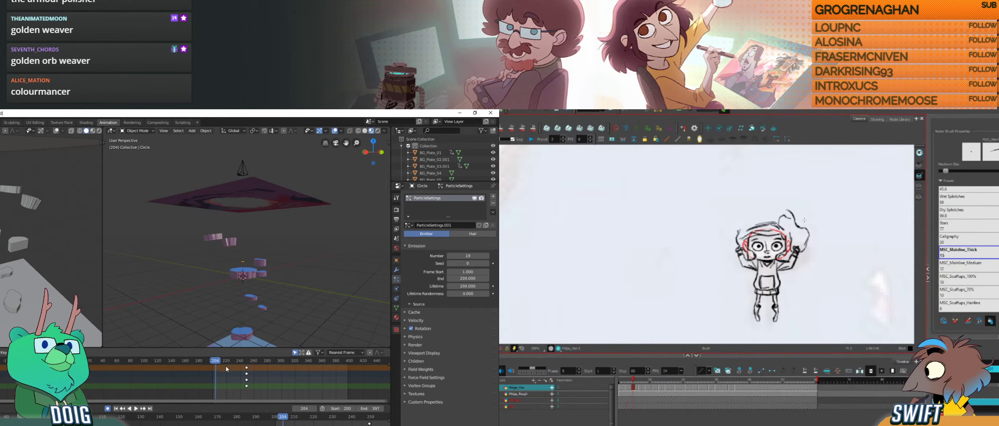
key("f")
key("g")
key("f")
left_click(212, 360)
key("g")
key("f")
key("g")
key("f")
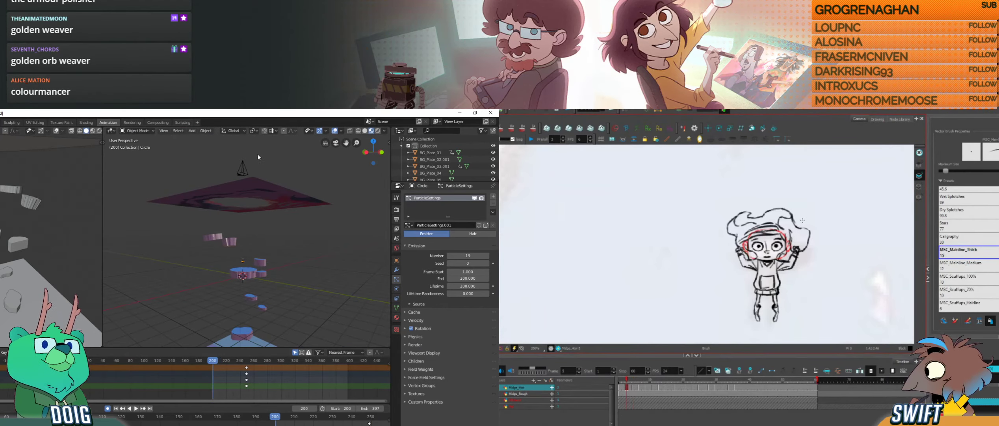
key("g")
Step: Shift the camera's keyframes earlier to start at frame 60 and set the playback range to frames 60 to 261
left_click(243, 168)
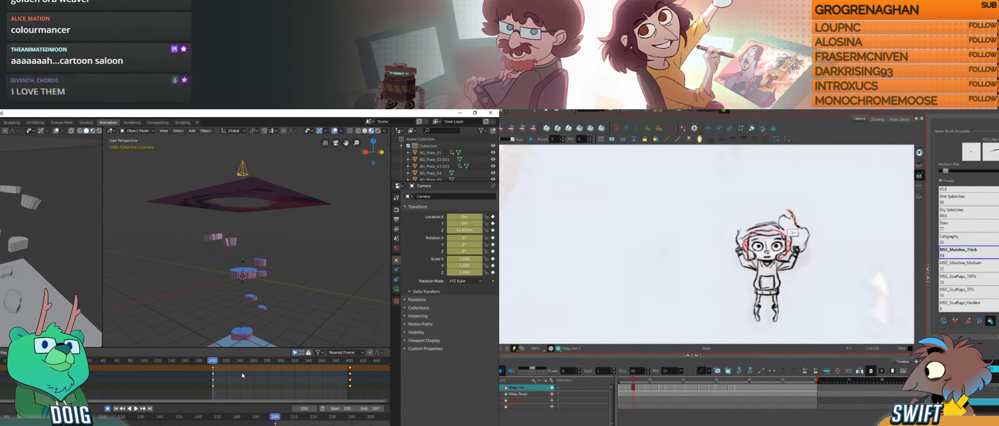
key("g")
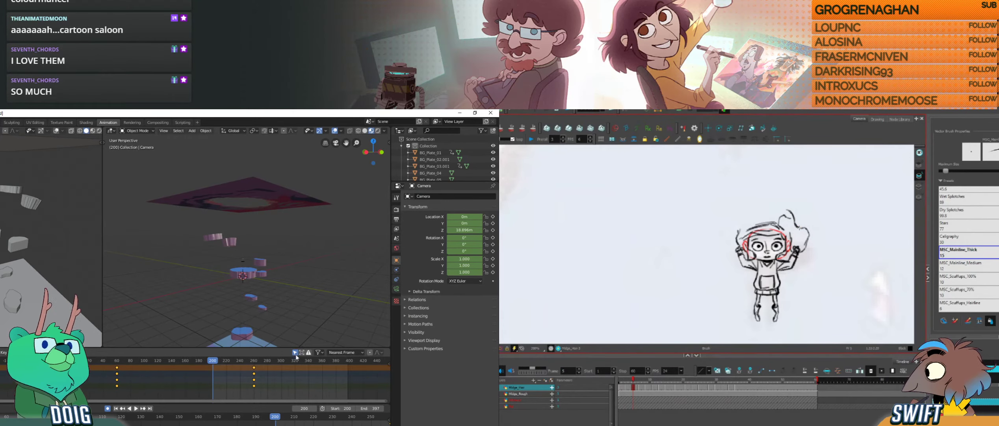
left_click_drag(333, 408, 290, 408)
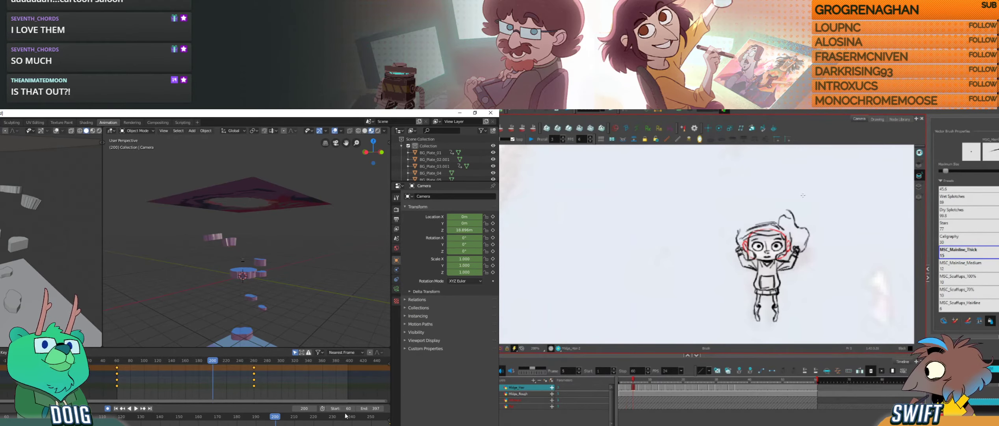
left_click_drag(373, 408, 320, 408)
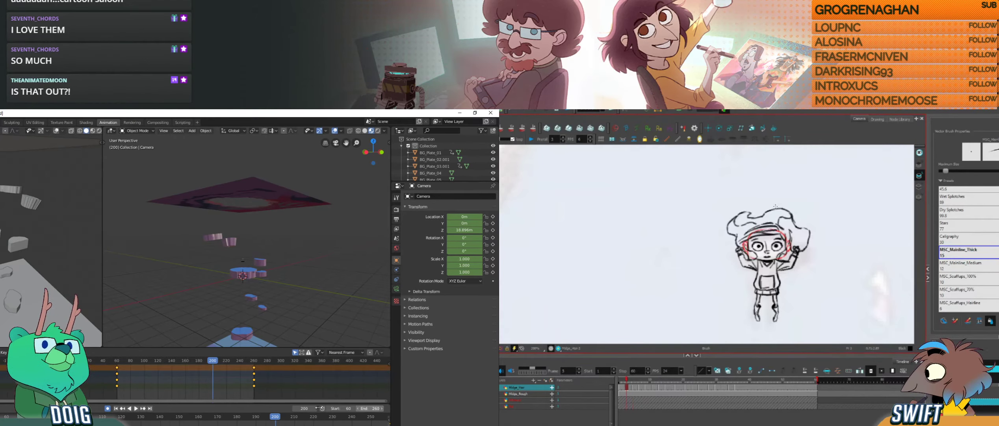
Step: Look down into the canyon plates from above and scrub the retimed camera move around frame 120
middle_click_drag(252, 234, 217, 290)
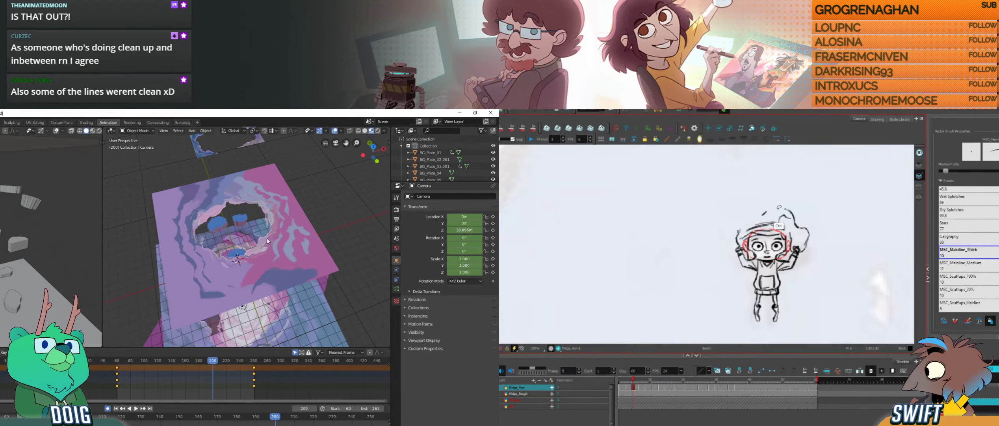
middle_click_drag(243, 209, 294, 220)
scroll(263, 220, "up", 6)
left_click_drag(136, 359, 158, 360)
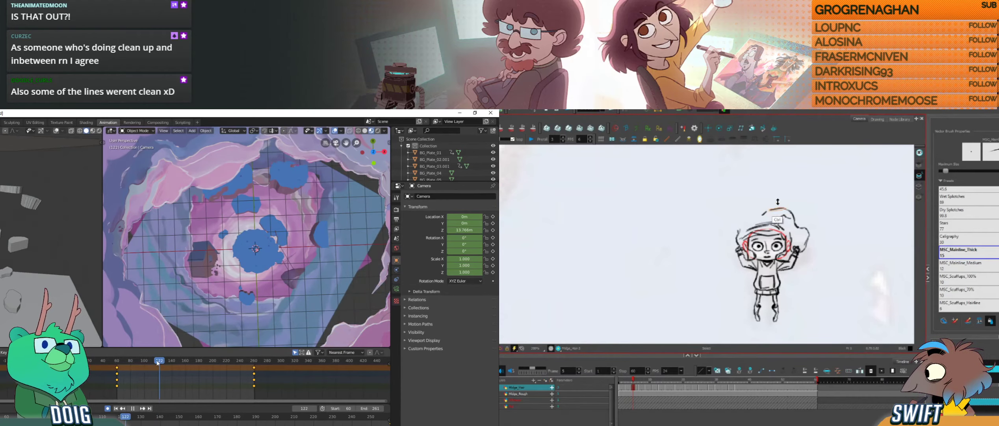
Step: Review the retimed move through the camera view, scrubbing and playing the animation between frames 60 and 261
key("KP_0")
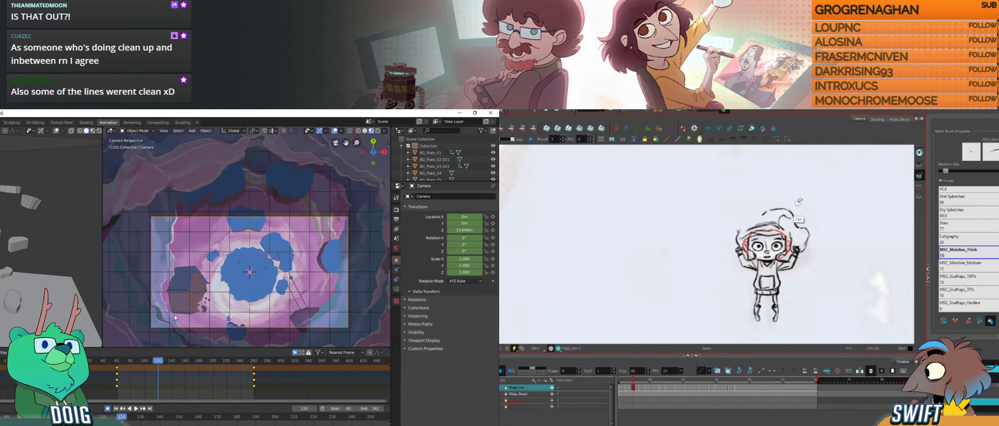
left_click_drag(121, 360, 182, 360)
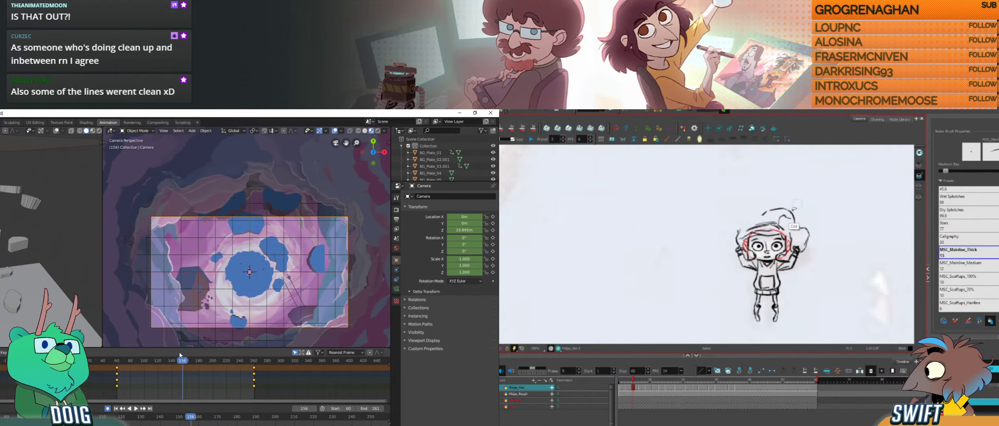
key("space")
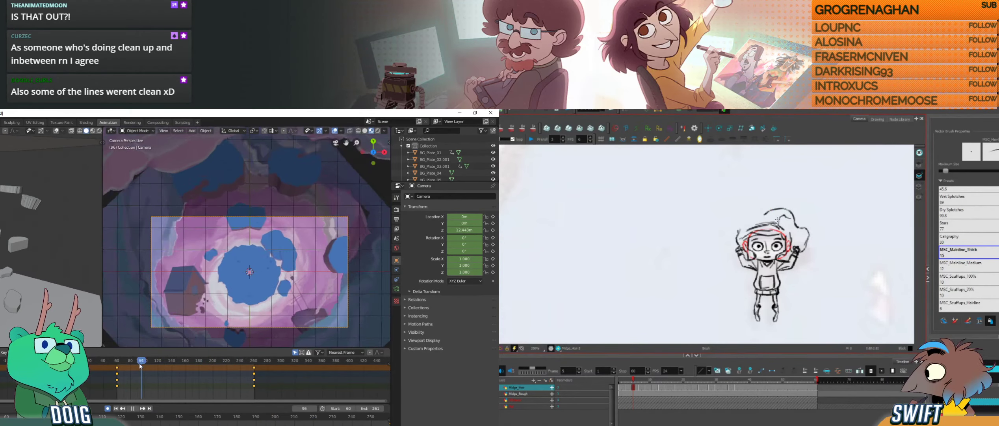
left_click_drag(177, 360, 212, 345)
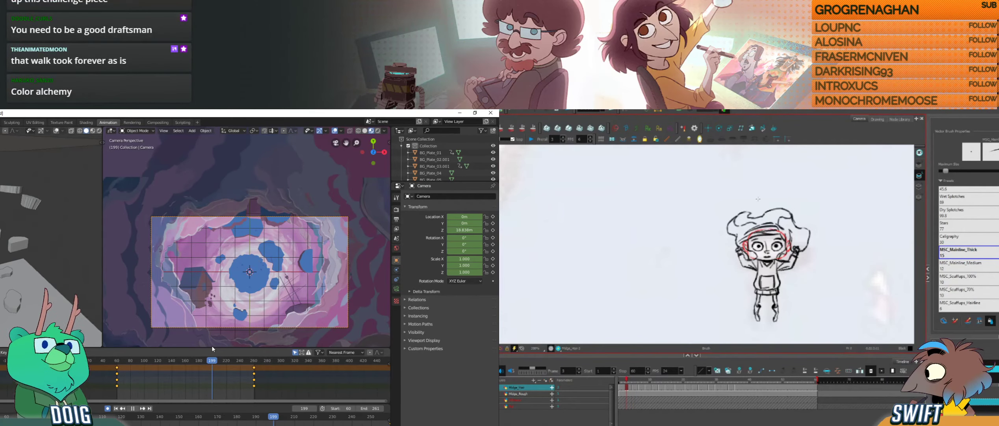
left_click_drag(212, 345, 239, 346)
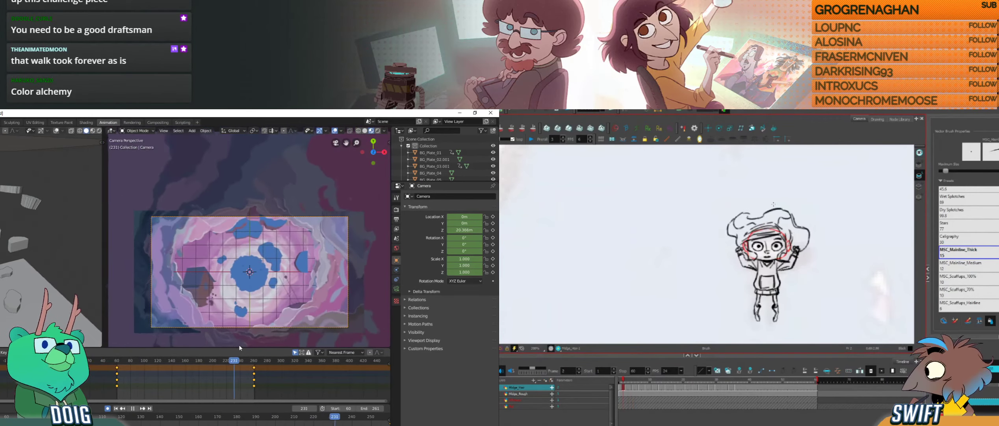
key("space")
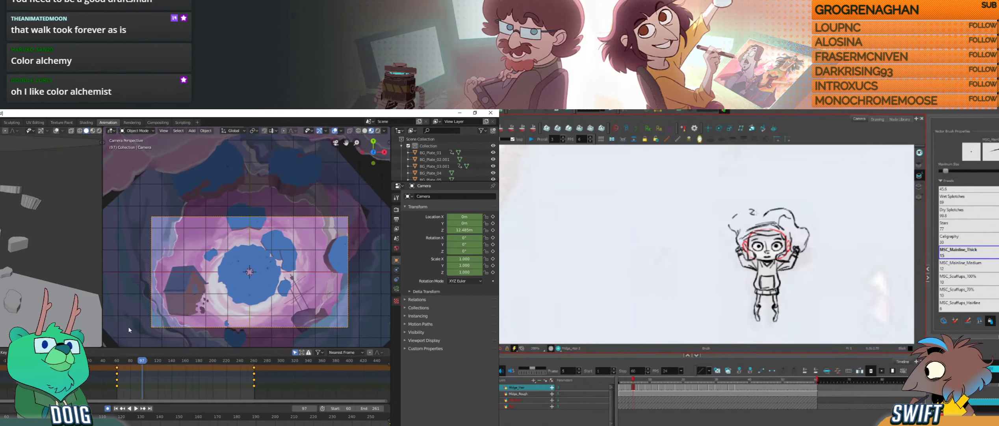
left_click_drag(140, 360, 137, 360)
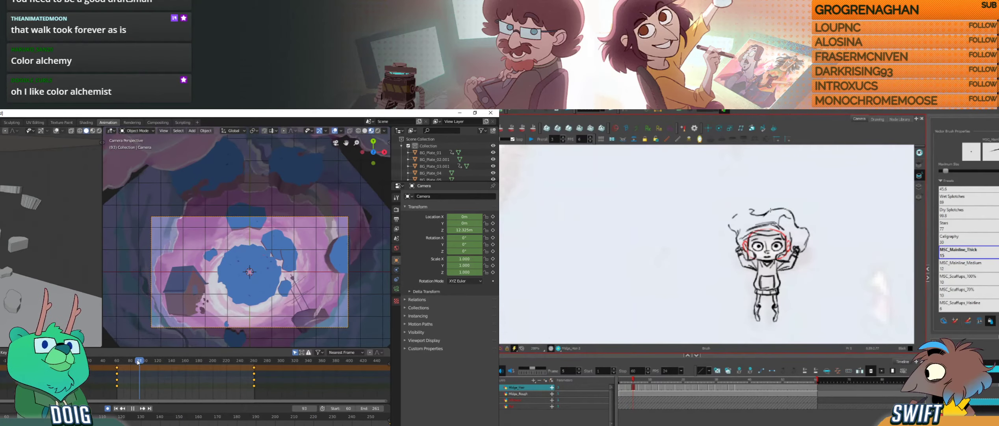
key("space")
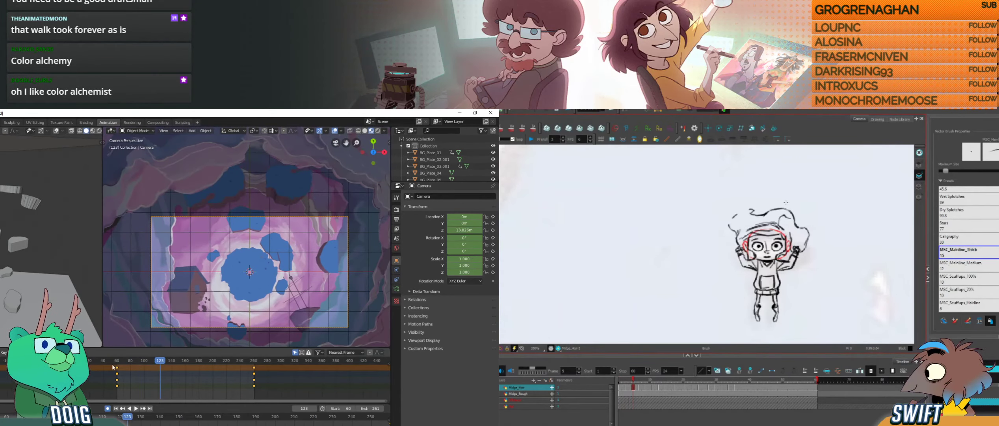
Step: Play the animation from the start of the range and watch the floating rocks from a side view
key("shift+Left")
key("space")
middle_click_drag(217, 251, 234, 269)
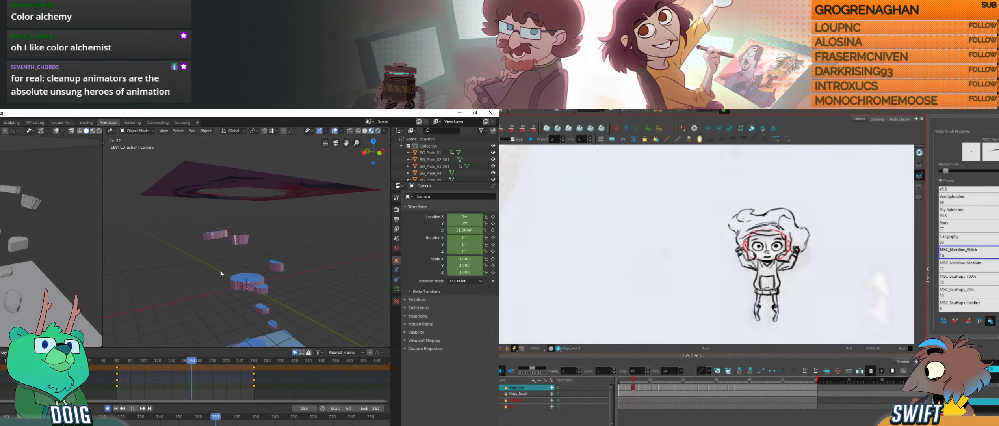
key("space")
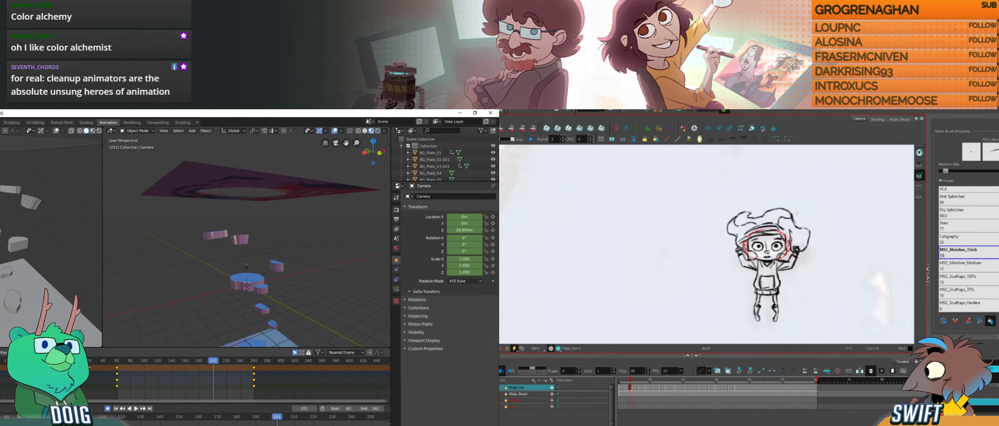
Step: Return the playhead to frame 0 and play the animation with a closer view of the floating rocks
key("period")
left_click_drag(86, 360, 75, 360)
scroll(227, 249, "up", 3)
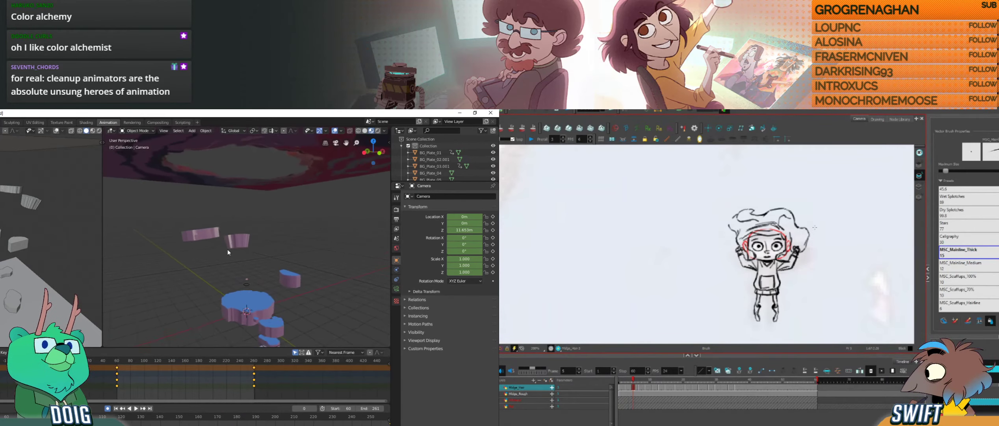
key("space")
key("space")
middle_click_drag(226, 257, 240, 300)
middle_click_drag(240, 301, 234, 273, "shift")
left_click(75, 360)
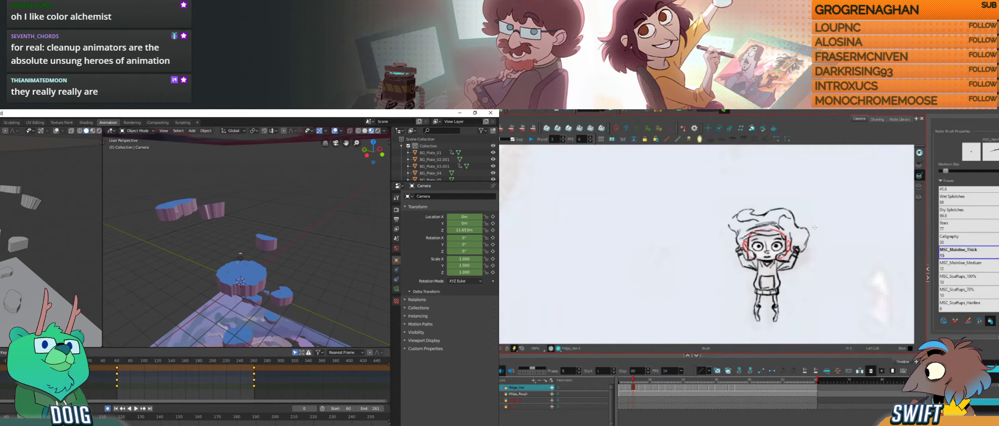
key("space")
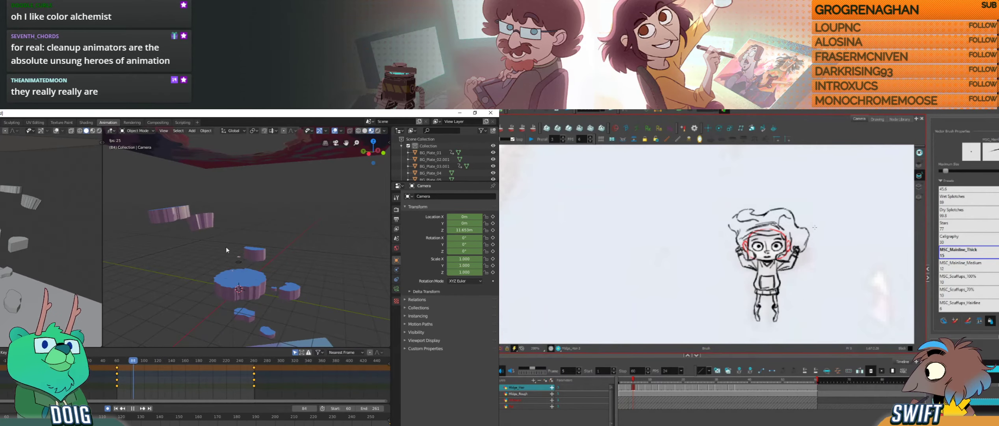
Step: Scrub the camera move to frame 175 and back to frame 0, viewing the canyon from above and from the side
key("space")
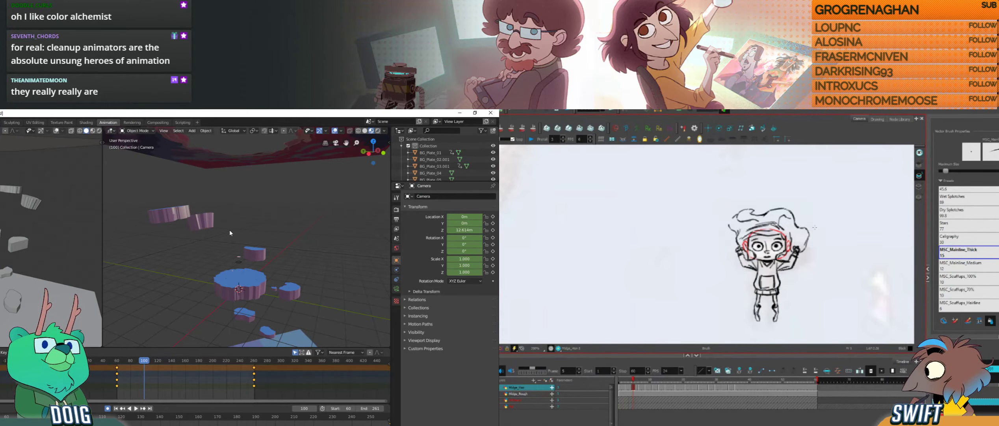
left_click_drag(118, 360, 196, 349)
middle_click_drag(246, 270, 220, 261)
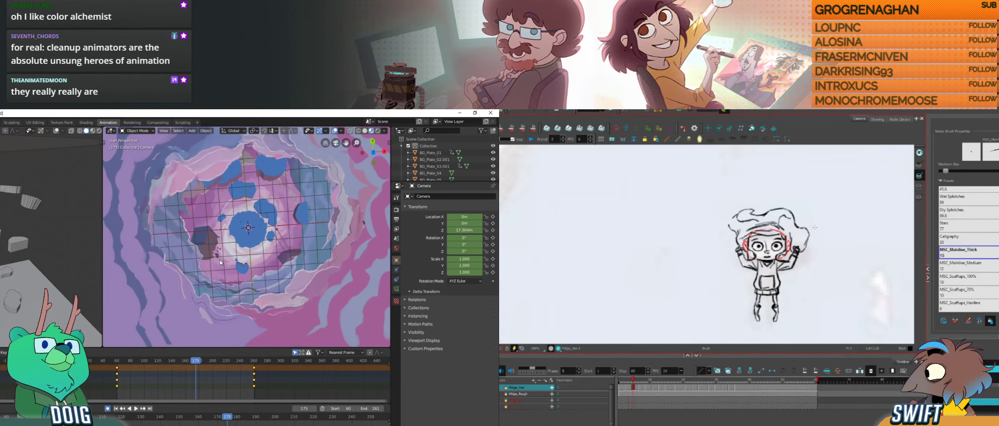
left_click_drag(104, 361, 76, 362)
middle_click_drag(264, 274, 226, 266)
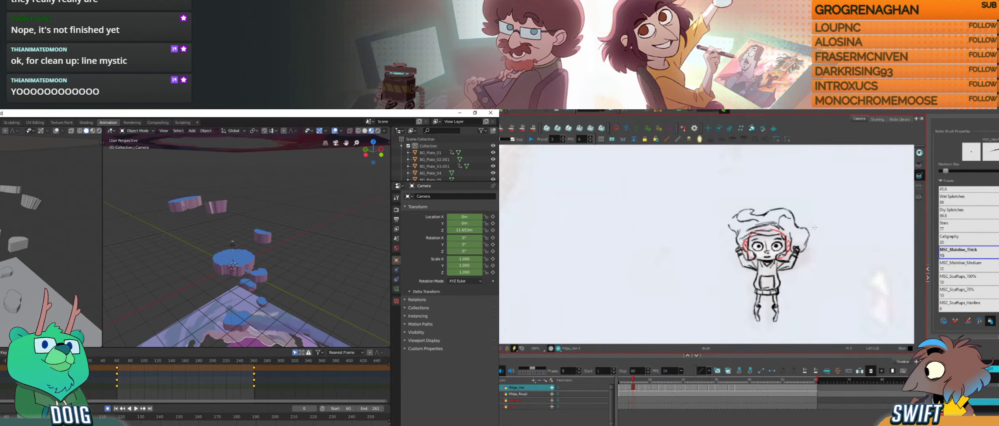
Step: Switch to Harmony, test the brush, and refine the upper-left hair outline on frame 5 while comparing it with the neighbouring drawings
left_click_drag(834, 284, 854, 287)
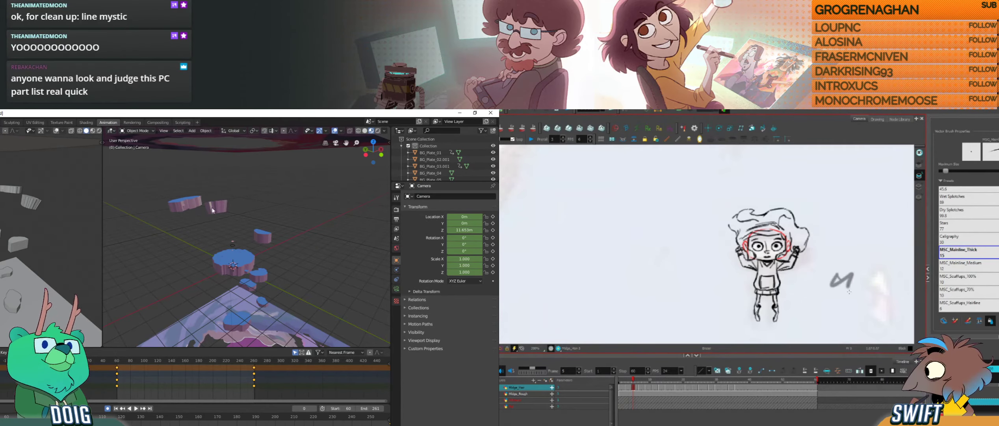
key("ctrl+z")
key("alt+e")
key("alt+b")
key("f")
key("f")
key("g")
key("g")
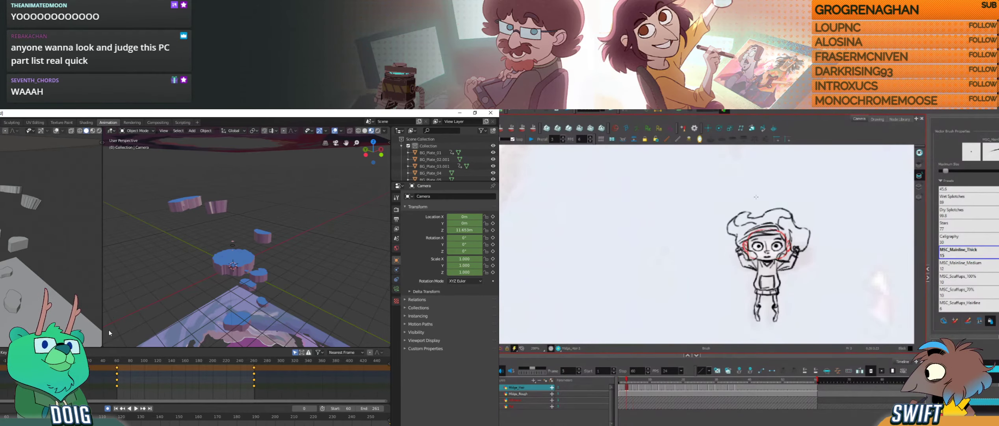
left_click_drag(741, 211, 729, 226)
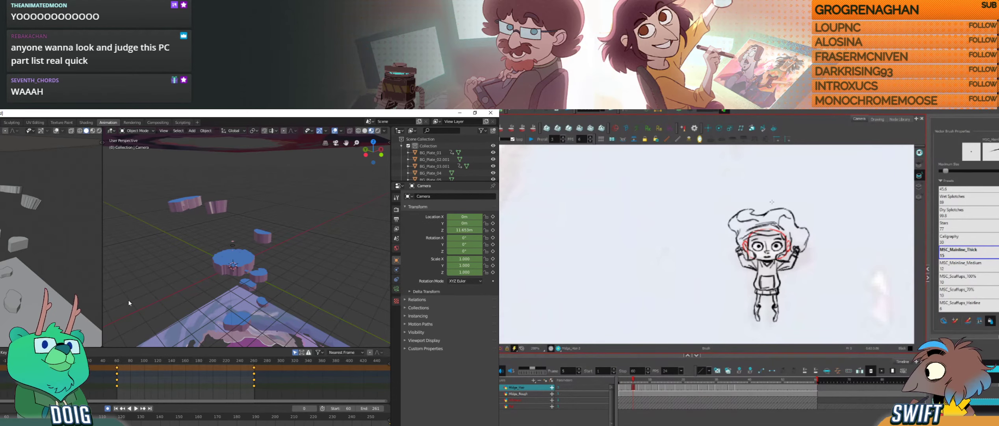
Step: Play and stop the floating rocks animation in Blender, and compare the hair drawings on frames 3 and 5 in Harmony
key("space")
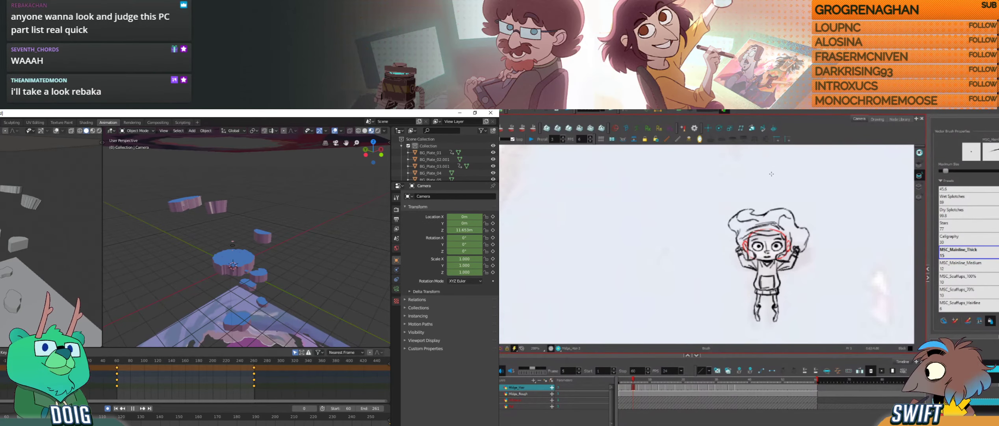
key("space")
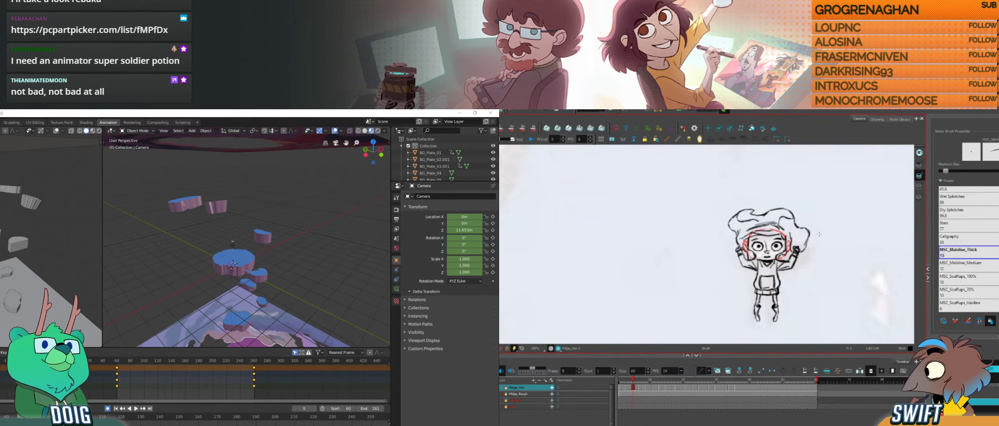
key("f")
key("g")
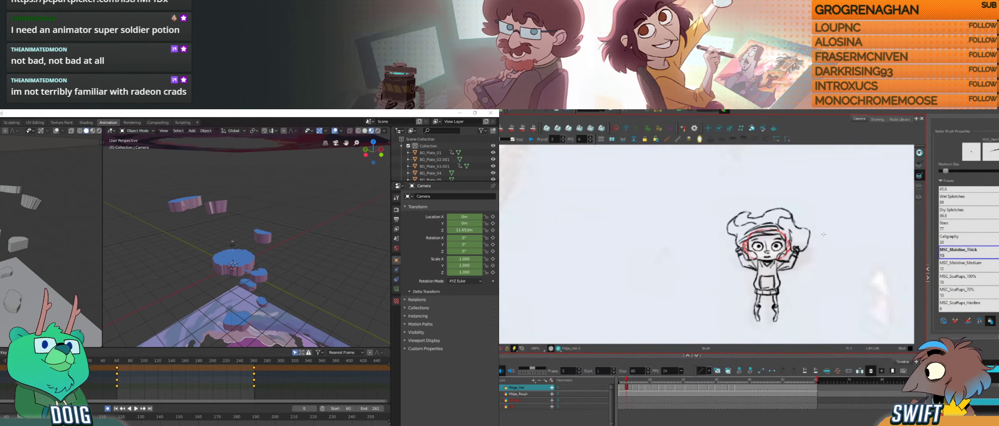
key("f")
key("g")
key("g")
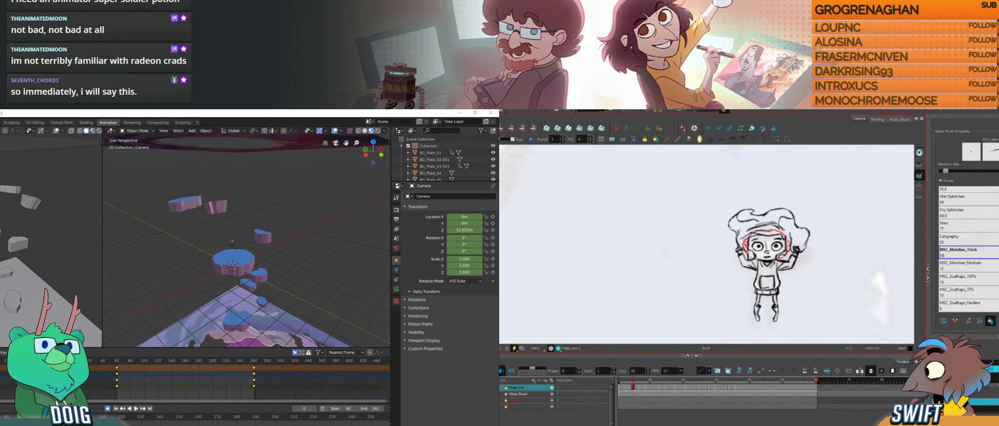
Step: Go to frame 7, test the brush, and draw the hairline across the forehead using the previous hair drawings as reference
key("g")
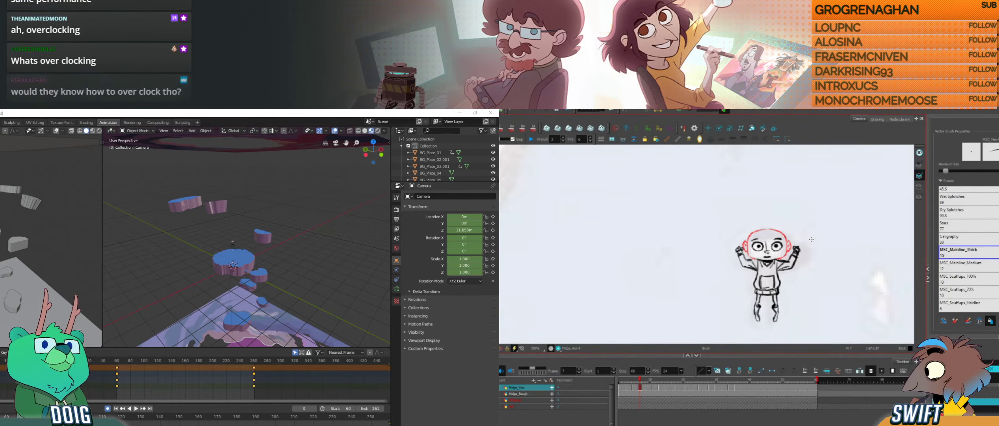
left_click_drag(827, 272, 846, 278)
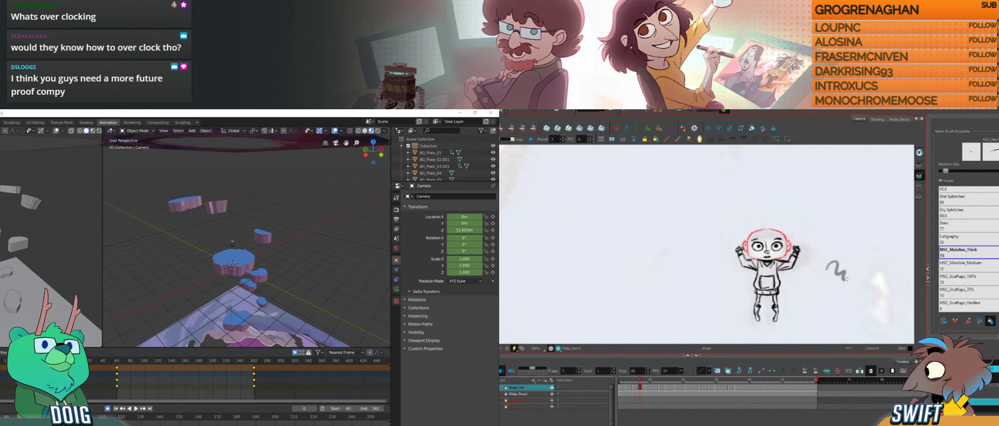
key("ctrl+z")
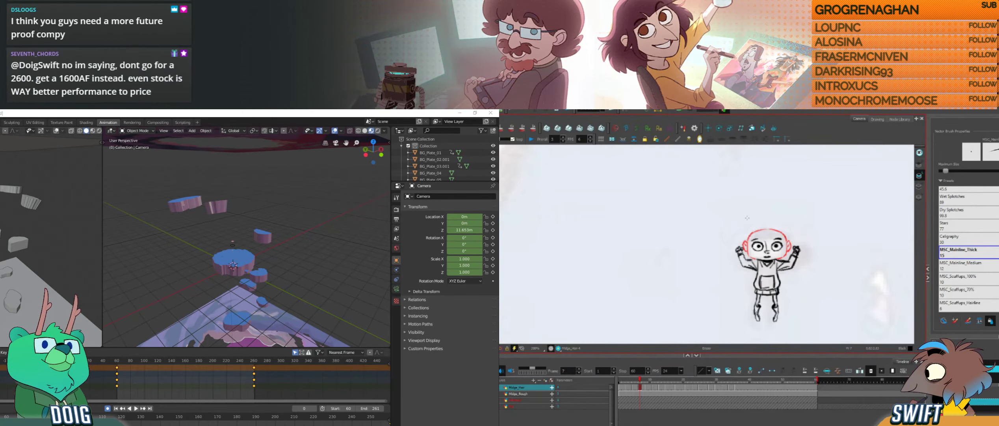
key("alt+b")
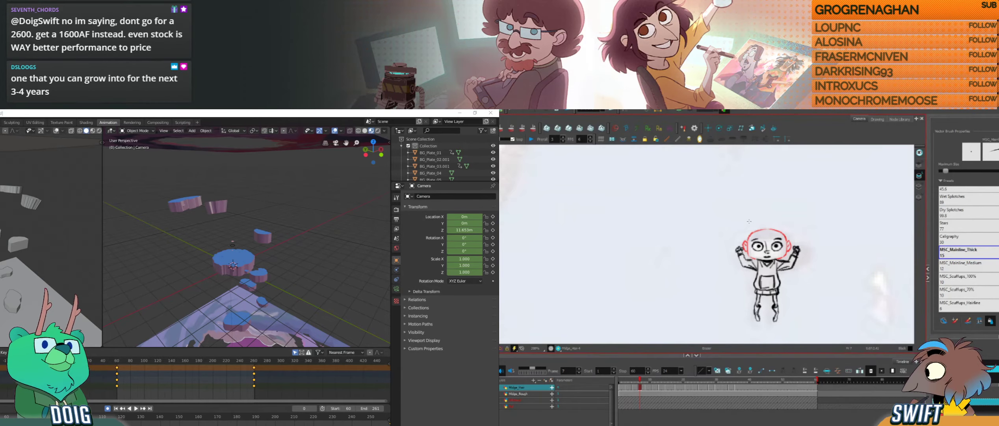
key("f")
key("f")
key("f")
key("g")
key("g")
key("g")
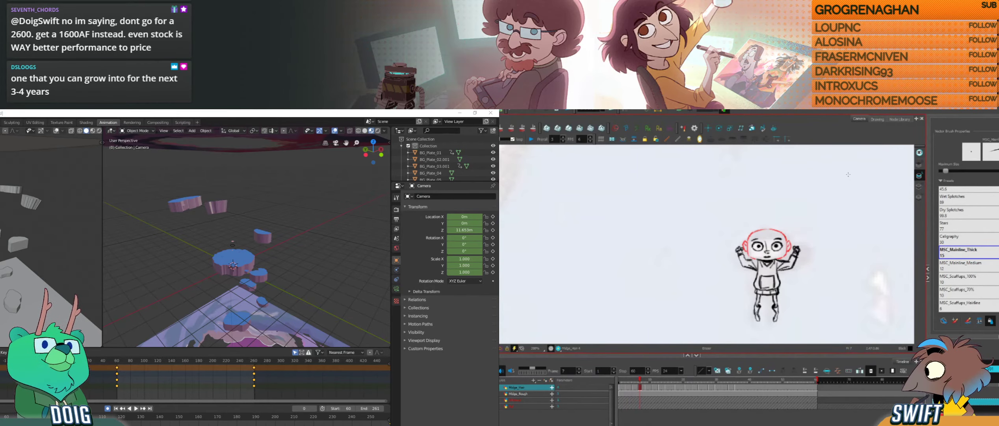
key("alt+b")
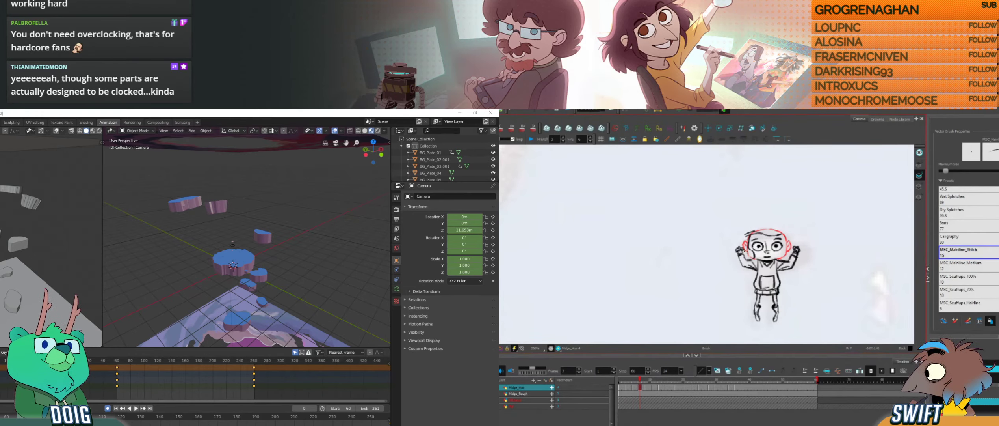
Step: Draw short rising hair strands beside the head above the raised left-hand fist on frame 7, checking against frame 5
key("f")
key("g")
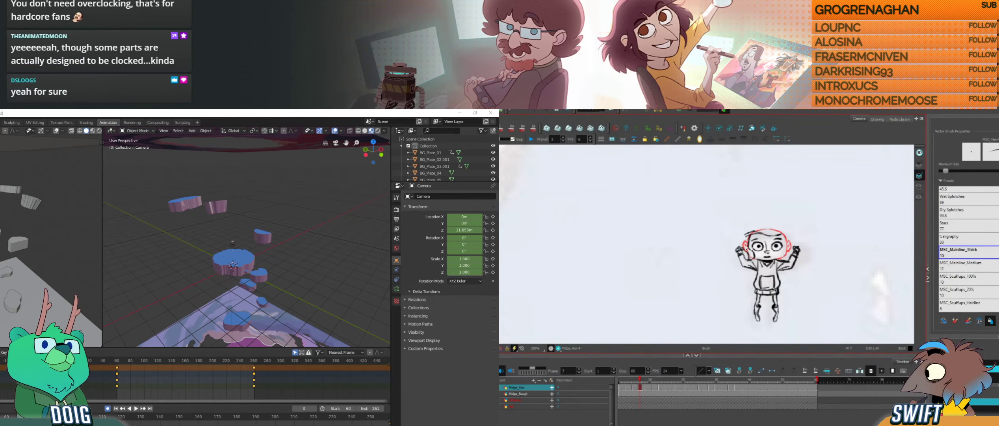
key("ctrl")
key("f")
key("g")
key("f")
key("g")
key("f")
key("g")
key("f")
key("g")
key("f")
key("g")
key("f")
key("g")
left_click_drag(739, 229, 739, 233)
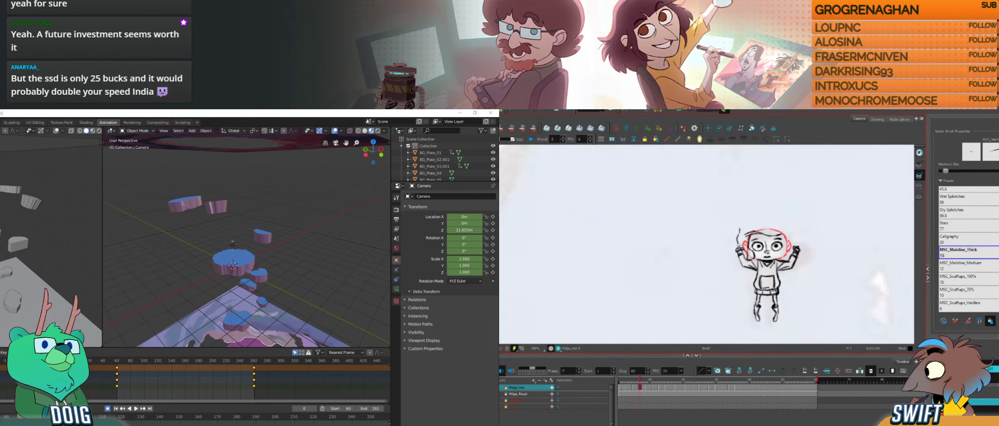
key("f")
key("g")
key("f")
key("g")
key("f")
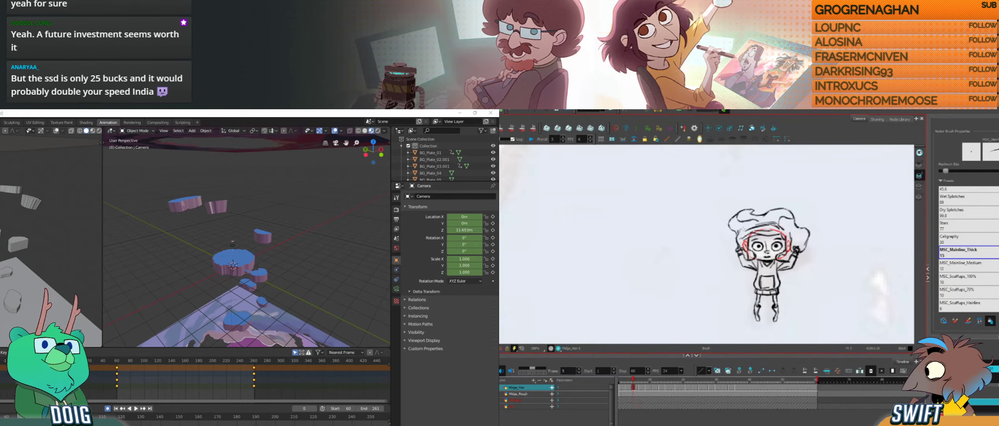
key("g")
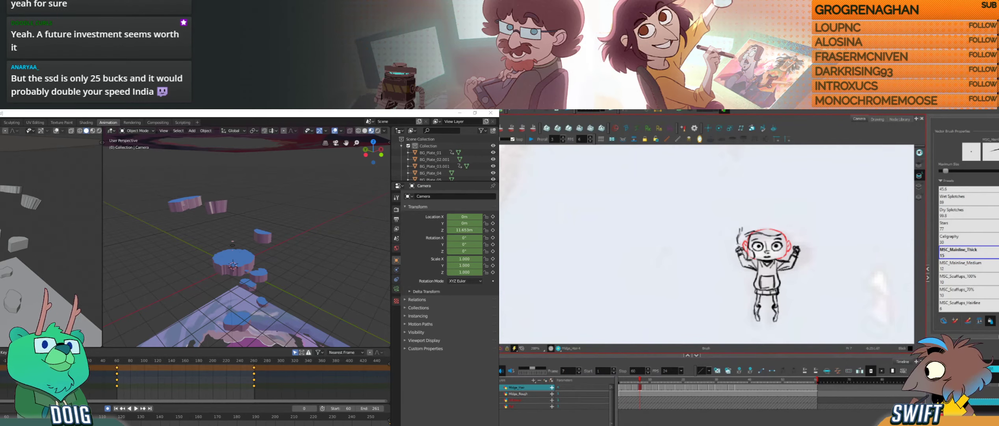
Step: Flip repeatedly between the hair drawings on frames 5 and 7 to examine the spacing of the hair motion
key("f")
key("g")
key("f")
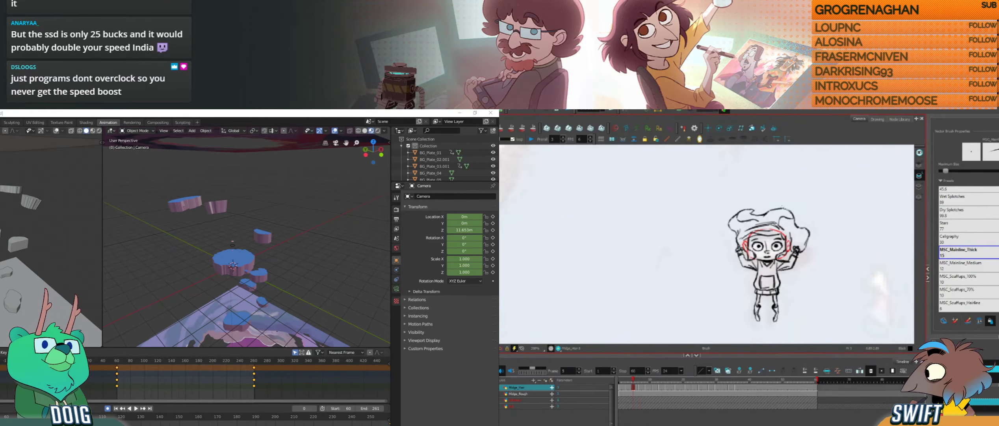
key("g")
key("f")
key("g")
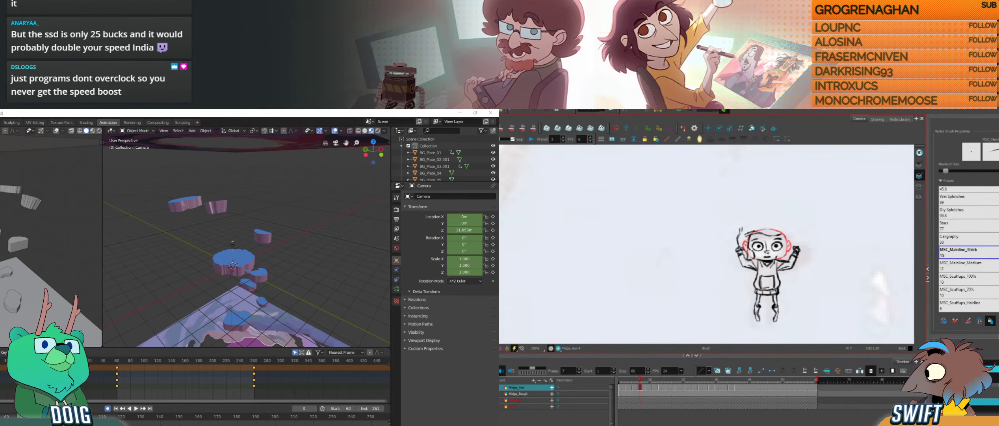
key("f")
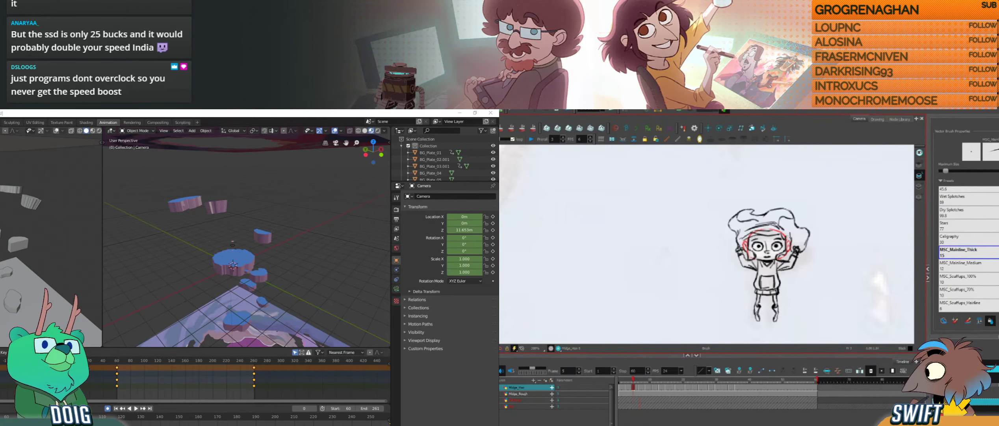
key("g")
key("f")
key("g")
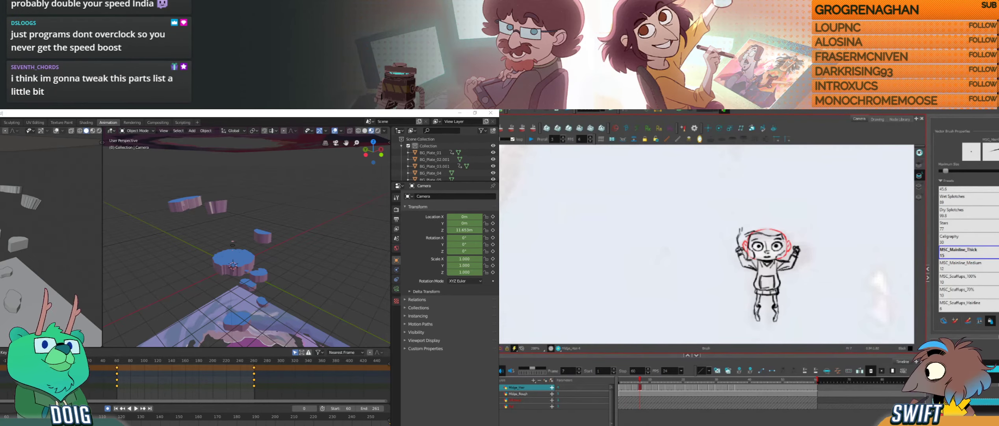
key("f")
key("g")
key("f")
key("g")
key("f")
key("f")
key("g")
key("f")
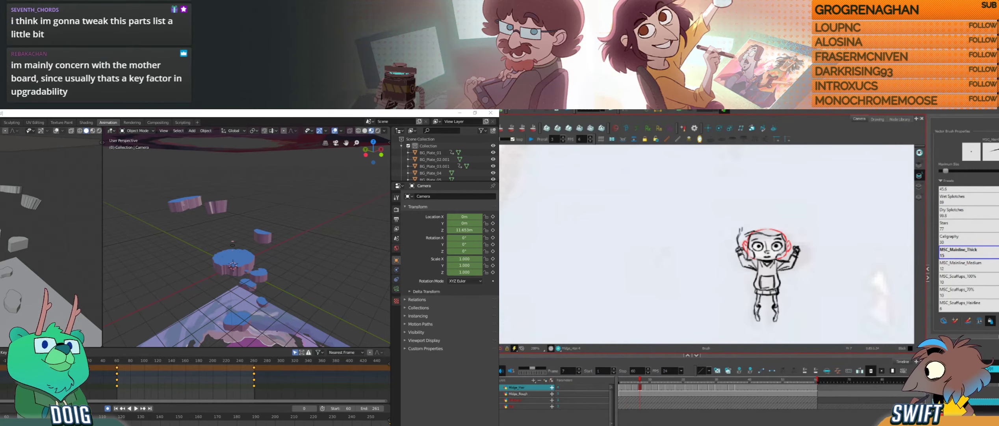
key("g")
key("f")
key("g")
key("g")
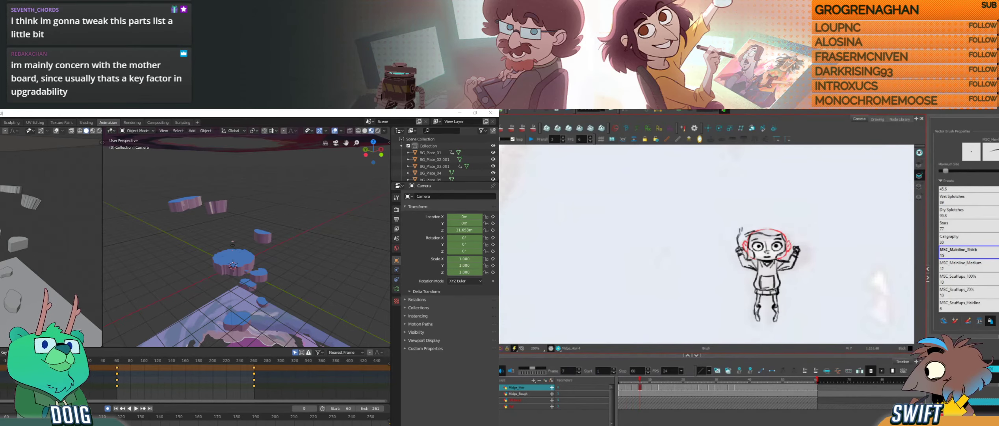
key("f")
key("g")
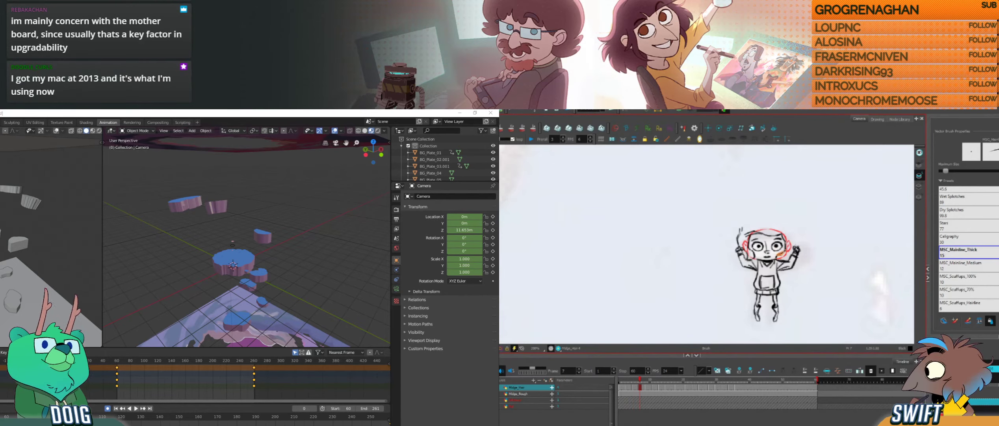
key("f")
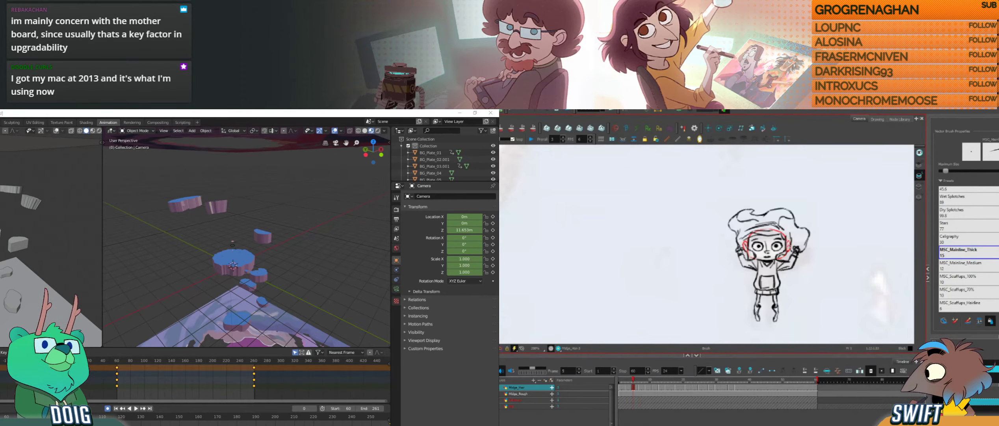
key("f")
key("g")
key("g")
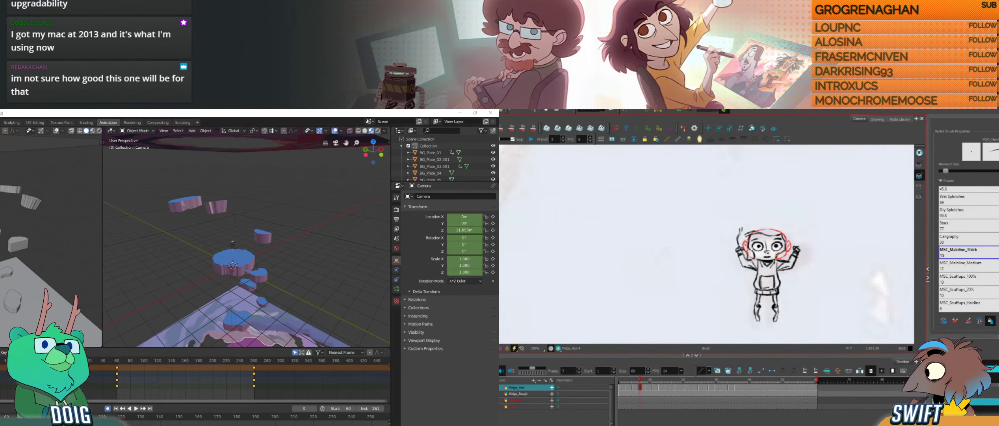
key("f")
key("f")
key("g")
key("g")
key("f")
key("g")
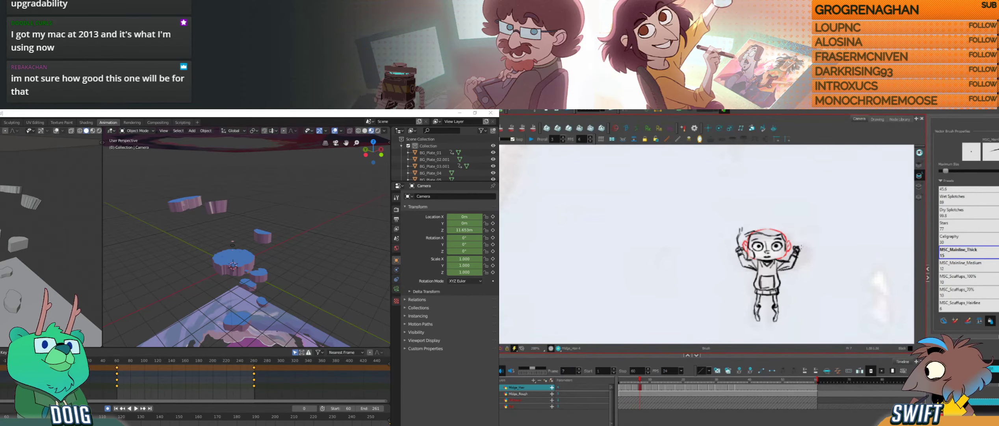
key("f")
key("g")
key("f")
key("g")
Step: Deselect the camera in Blender, look down into the canyon plates from above, and switch to the Select tool in Harmony
left_click(246, 220)
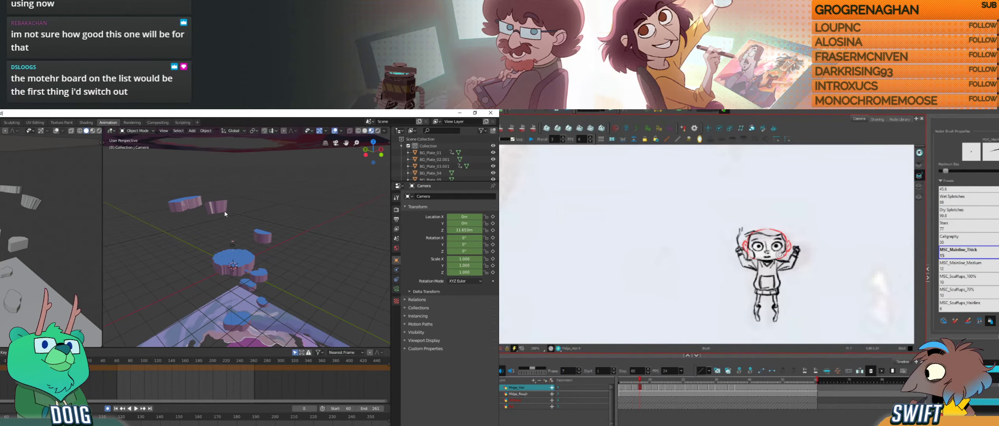
key("f")
key("g")
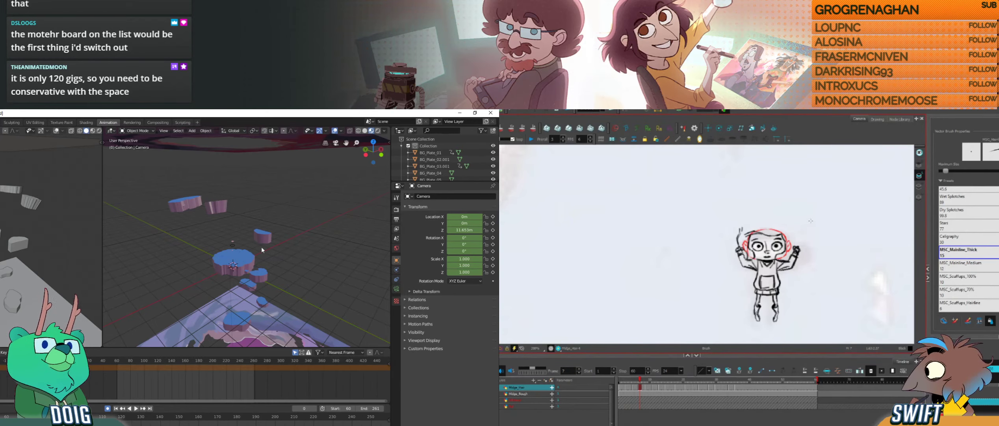
middle_click_drag(262, 247, 251, 310)
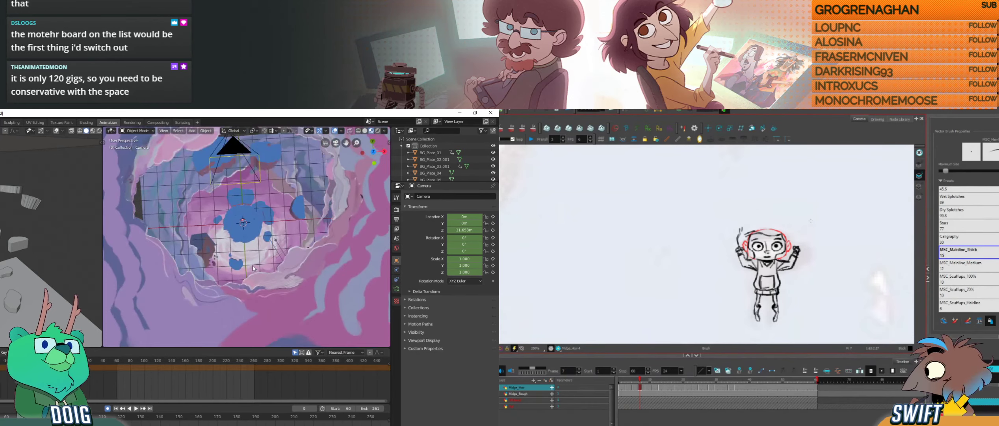
middle_click_drag(254, 268, 249, 249)
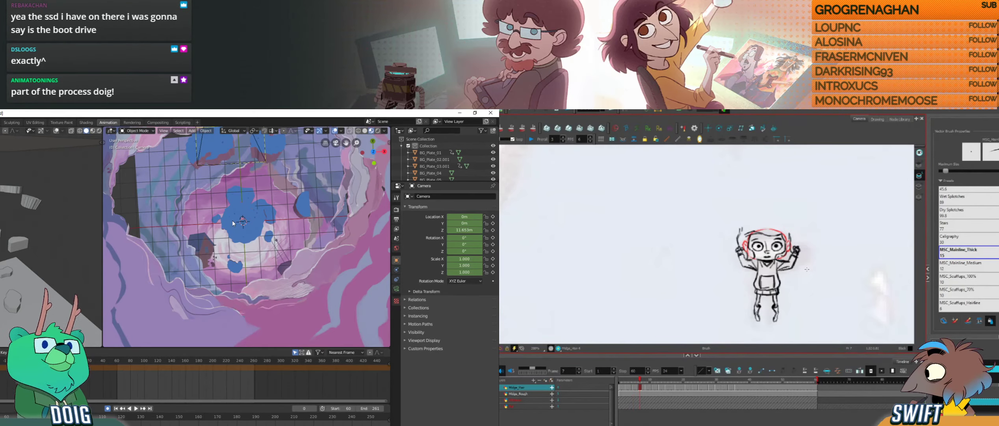
key("alt+s")
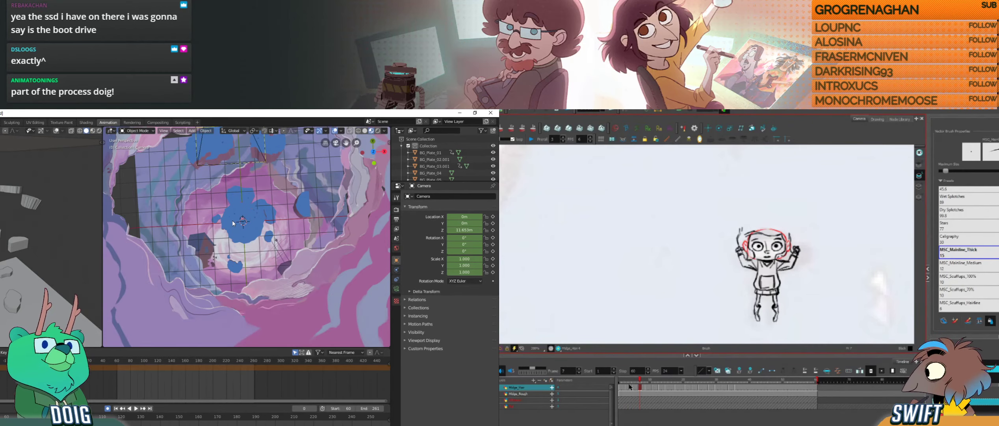
Step: Scrub along the hair layer's frames in Harmony and check the character's size within the full canyon framing
left_click_drag(622, 380, 651, 380)
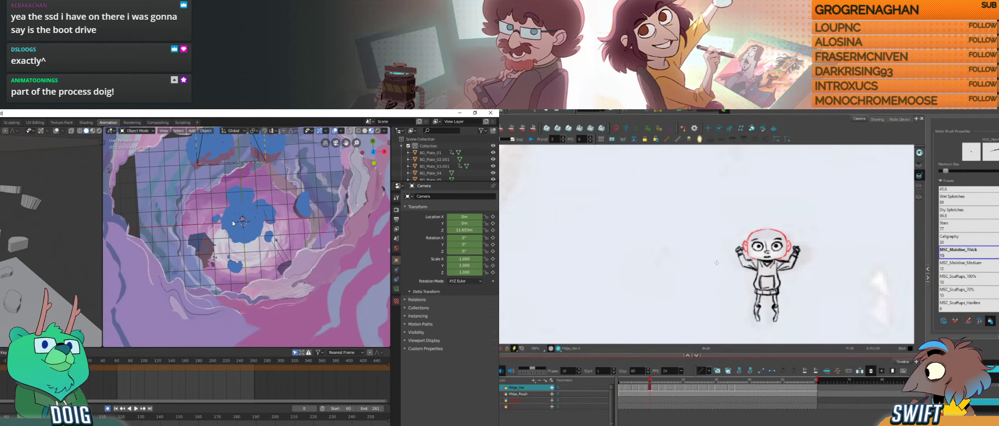
scroll(717, 262, "down", 4)
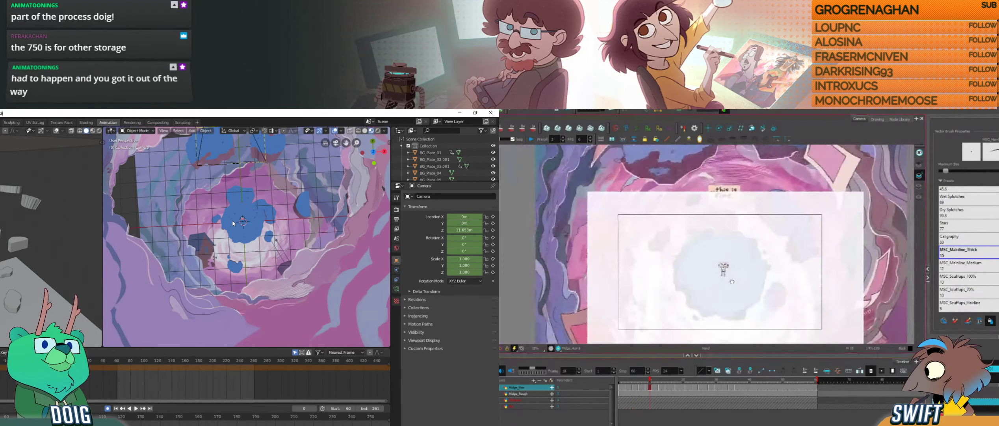
left_click_drag(732, 281, 736, 261)
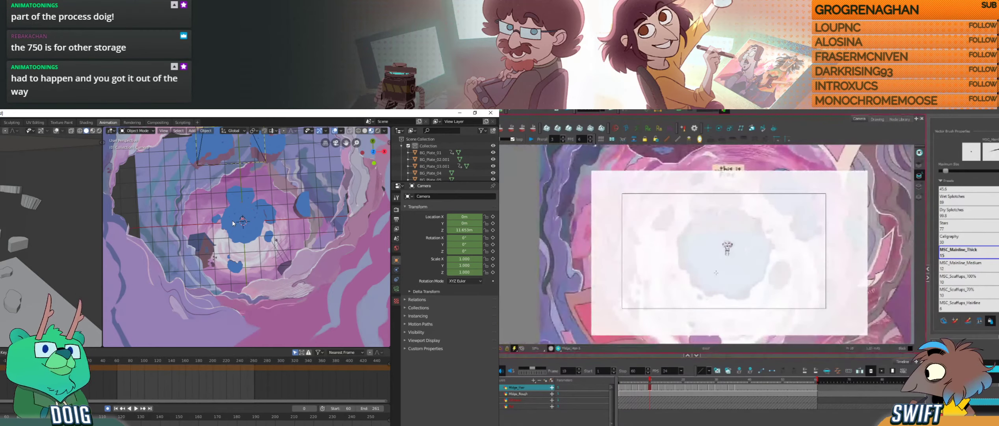
scroll(716, 272, "up", 2)
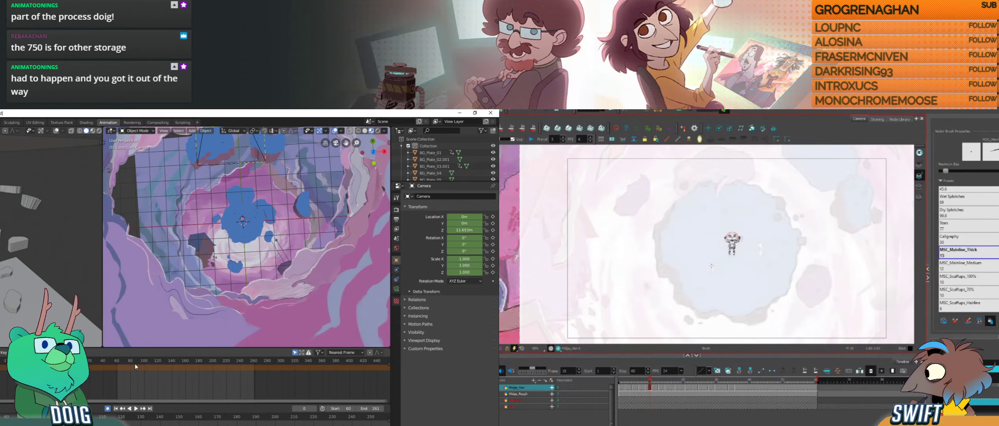
Step: Go to frame 73 in Blender, select the camera, and play its move from an angled view down into the canyon
mouse_move(122, 361)
left_mouse_down()
mouse_move(252, 355)
mouse_move(125, 359)
left_mouse_up()
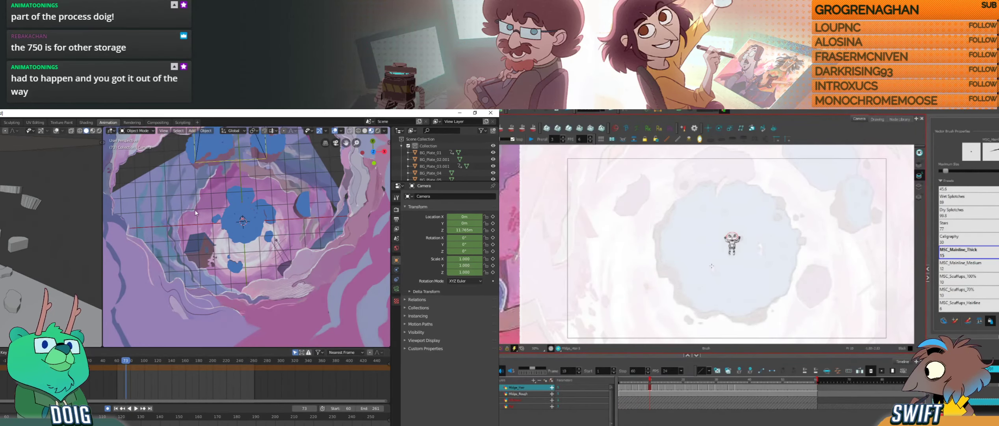
scroll(196, 215, "down", 5)
scroll(205, 209, "up", 1)
scroll(229, 197, "up", 3)
middle_click_drag(238, 188, 208, 209, "shift")
left_click(212, 226)
scroll(208, 220, "up", 3)
middle_click_drag(205, 241, 209, 254)
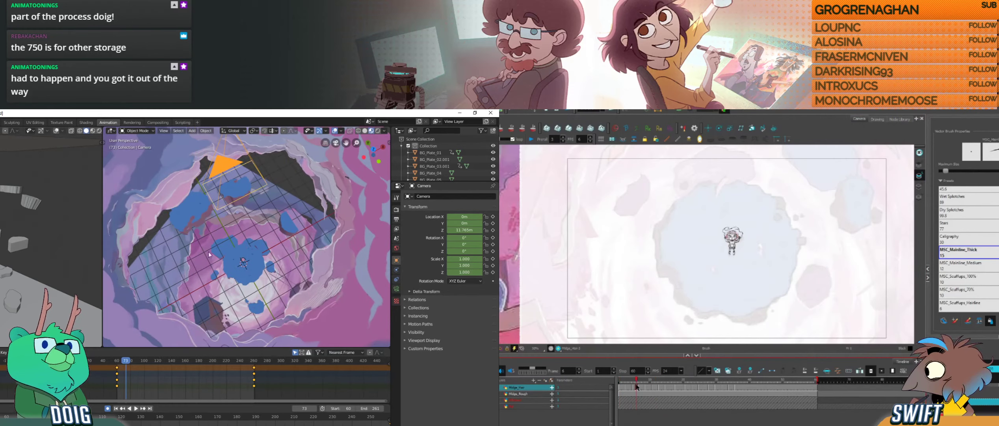
key("space")
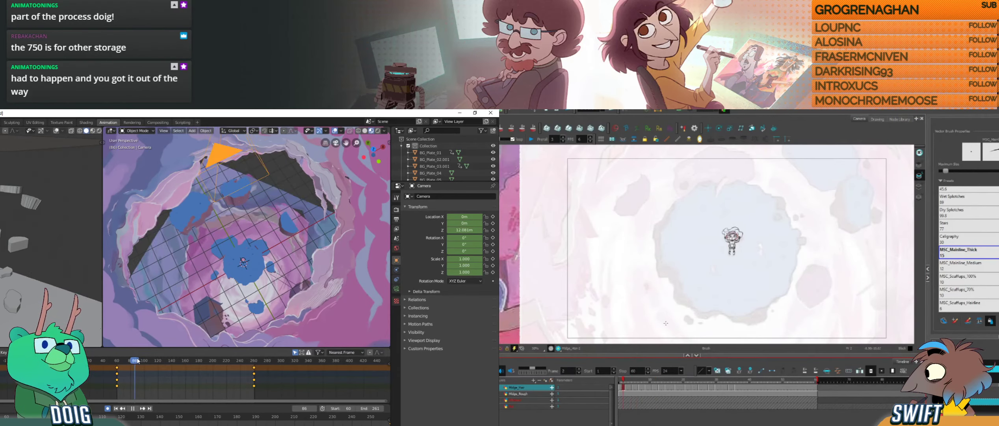
key("space")
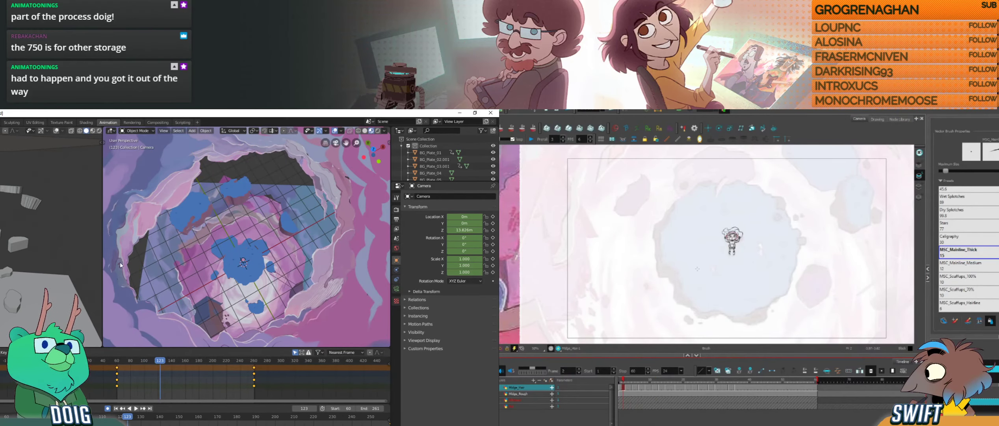
Step: Examine the first frame's hair drawing in Harmony both close up and at full-scene scale against the canyon background
scroll(697, 268, "up", 1)
scroll(729, 237, "up", 4)
scroll(737, 236, "down", 4)
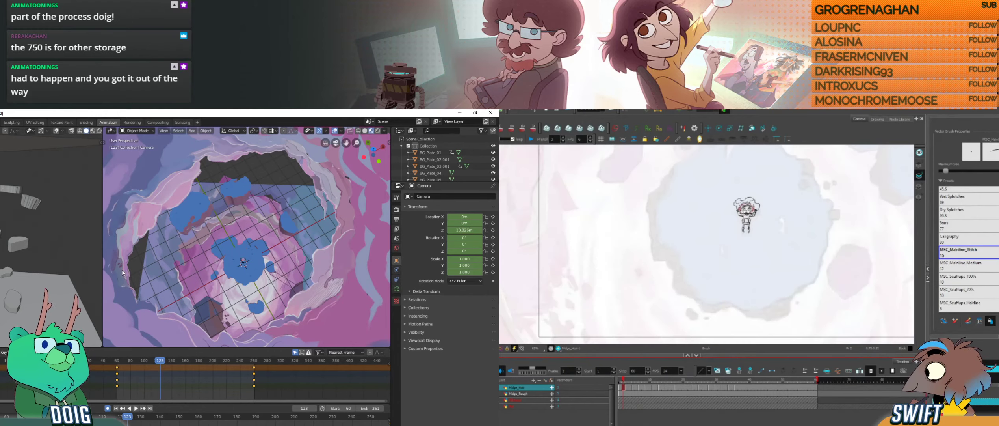
scroll(737, 233, "up", 3)
scroll(733, 232, "down", 3)
scroll(729, 233, "down", 1)
scroll(728, 229, "up", 5)
scroll(727, 233, "down", 3)
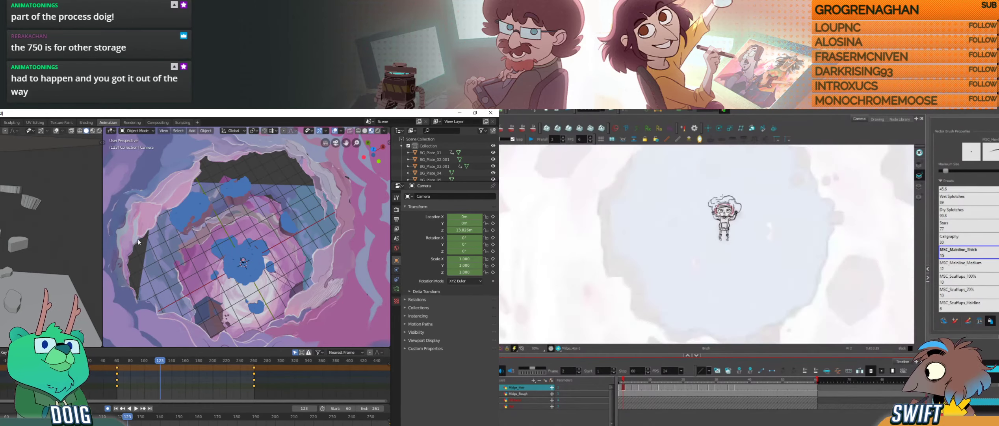
scroll(727, 232, "up", 2)
scroll(727, 233, "down", 4)
scroll(727, 232, "up", 3)
scroll(727, 233, "down", 3)
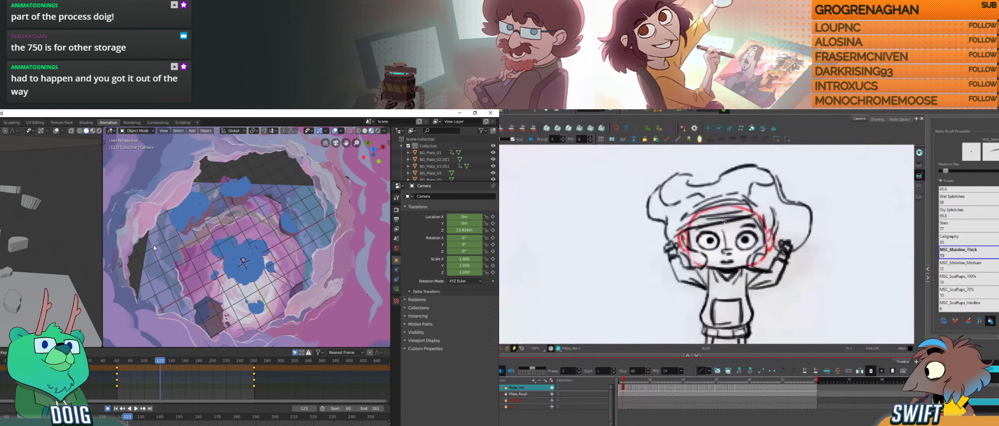
scroll(725, 233, "up", 3)
scroll(721, 233, "down", 2)
scroll(711, 232, "up", 4)
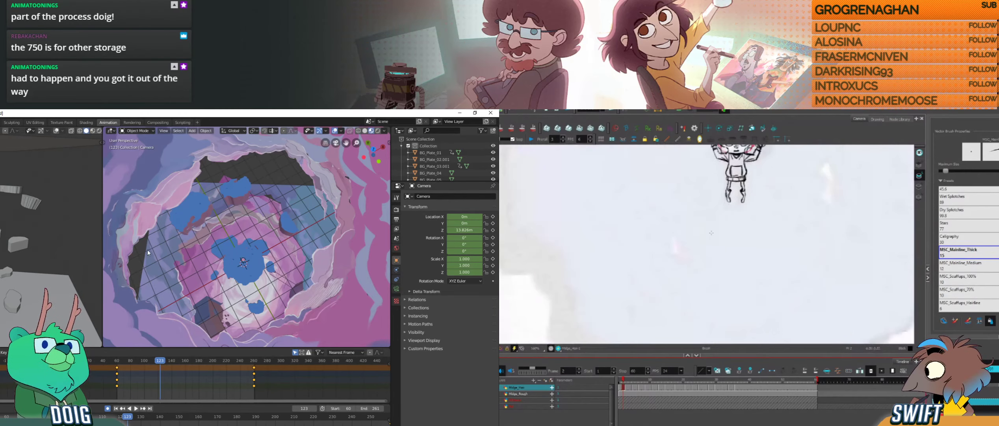
scroll(712, 233, "down", 6)
scroll(711, 232, "up", 4)
scroll(711, 233, "down", 4)
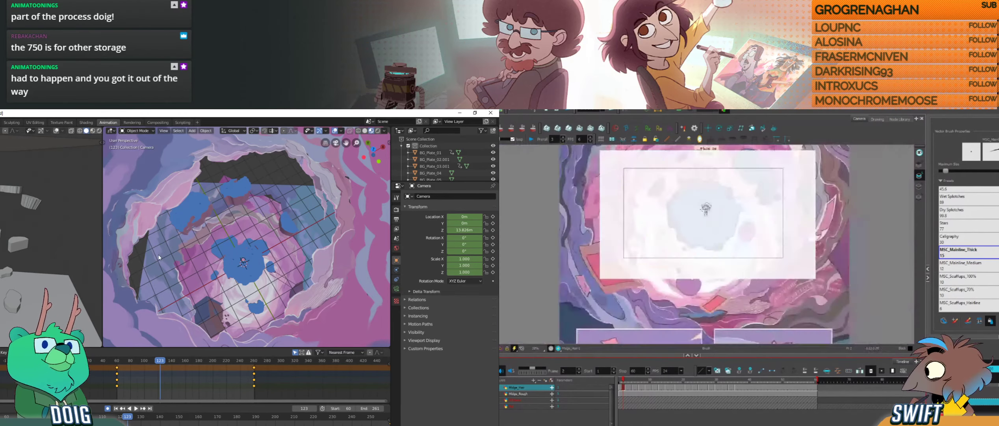
scroll(702, 209, "up", 3)
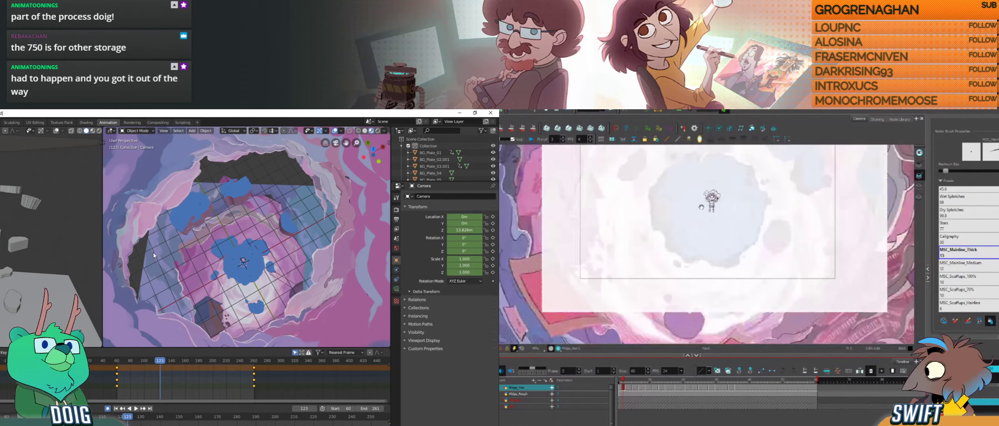
scroll(701, 207, "up", 3)
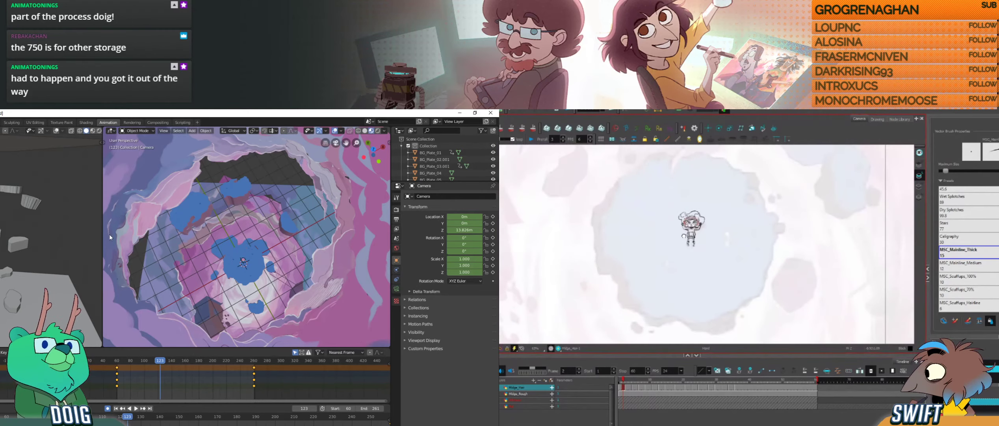
left_click_drag(684, 236, 694, 238)
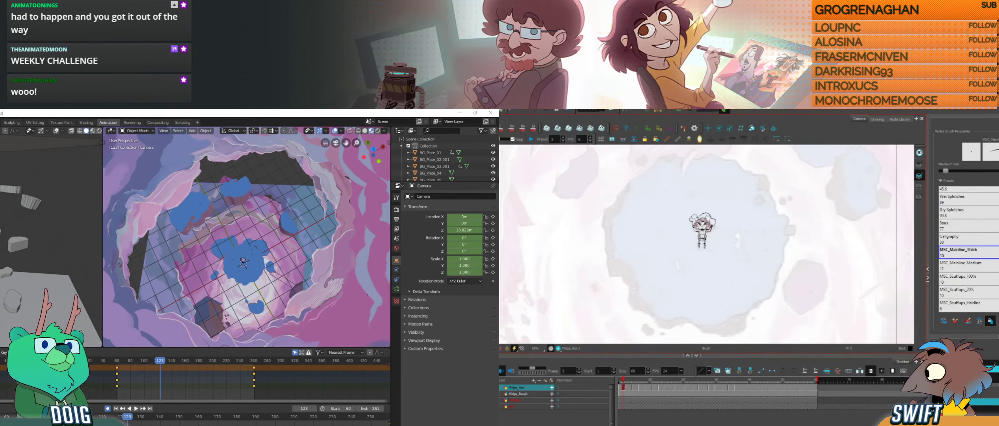
Step: Show the SitDown_v008.gif challenge entry in a restored browser window placed fully in view over Blender
left_click_drag(0, 174, 228, 111)
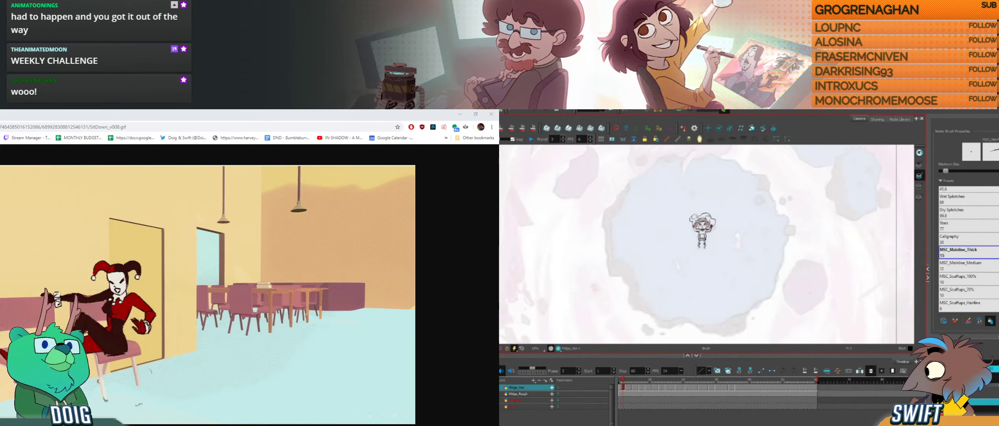
left_click(476, 114)
left_click_drag(349, 145, 275, 122)
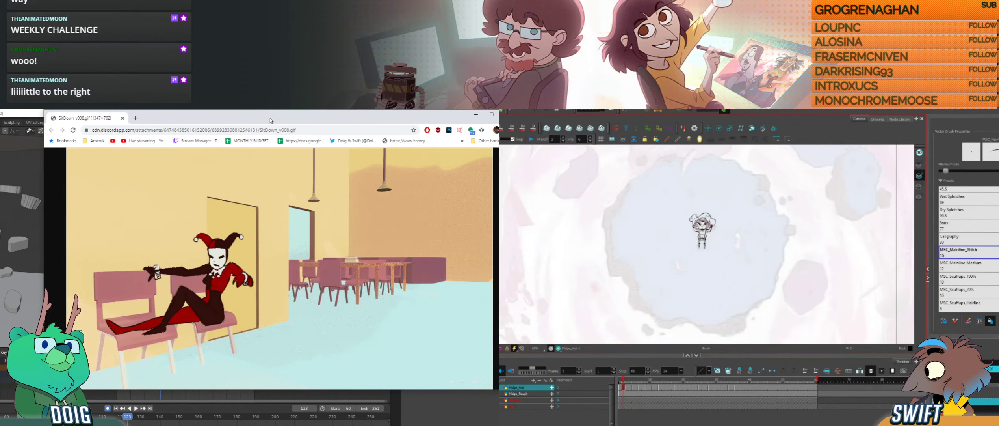
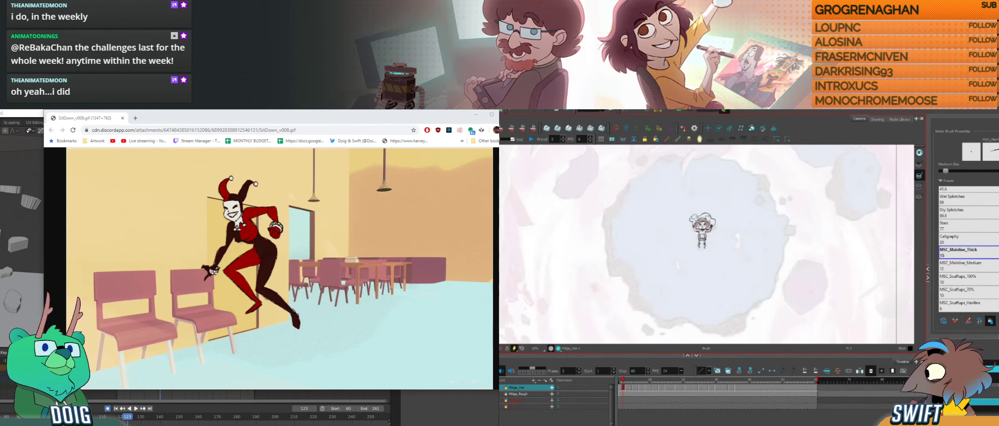
Step: Open the next challenge GIF and the two screen-capture images in the browser, and compare the two sitting-pose sketches
left_click_drag(302, 135, 168, 122)
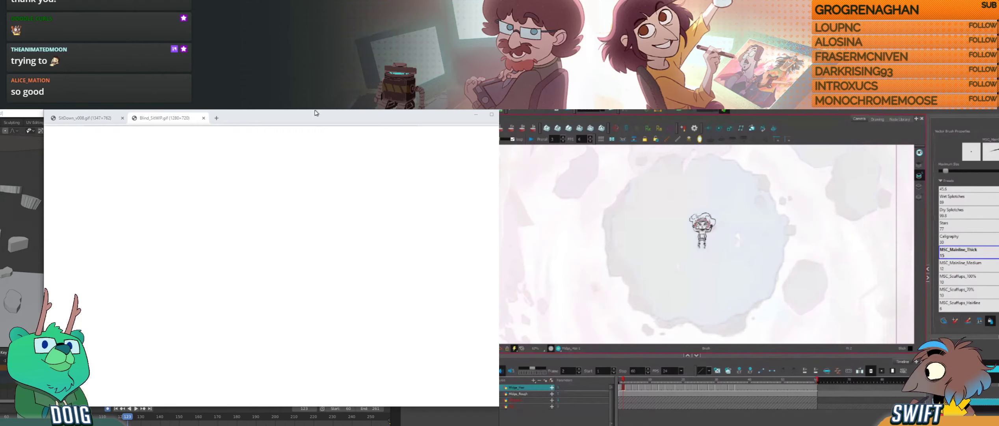
left_click_drag(293, 115, 293, 115)
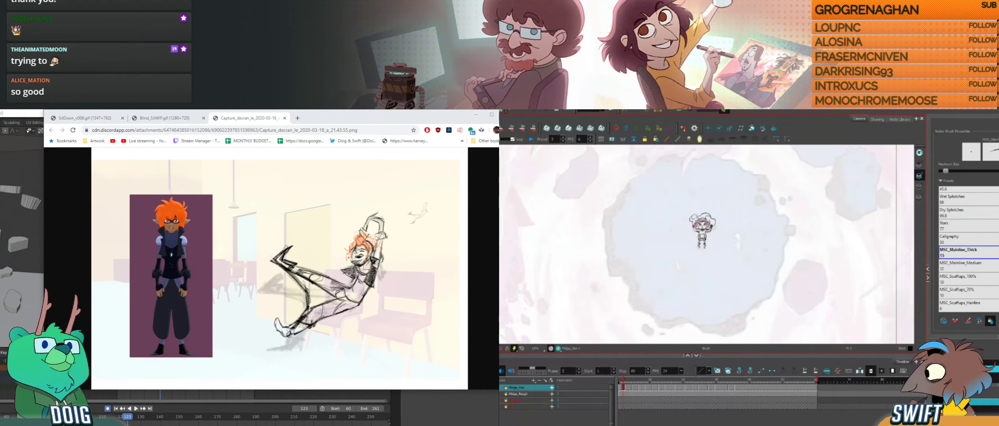
left_click_drag(1, 307, 250, 112)
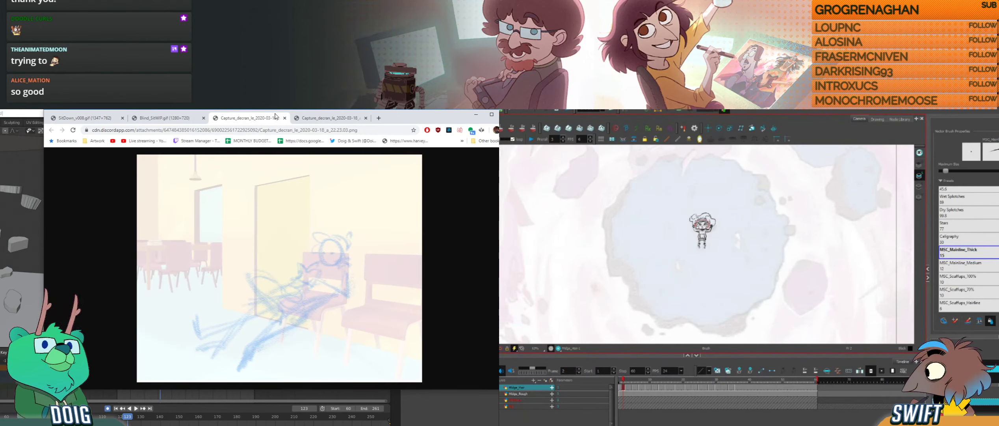
left_click(311, 120)
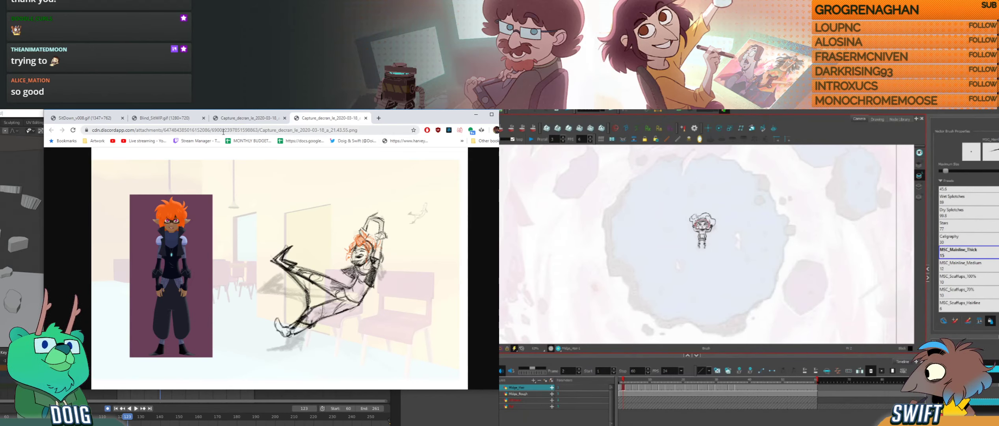
left_click(237, 121)
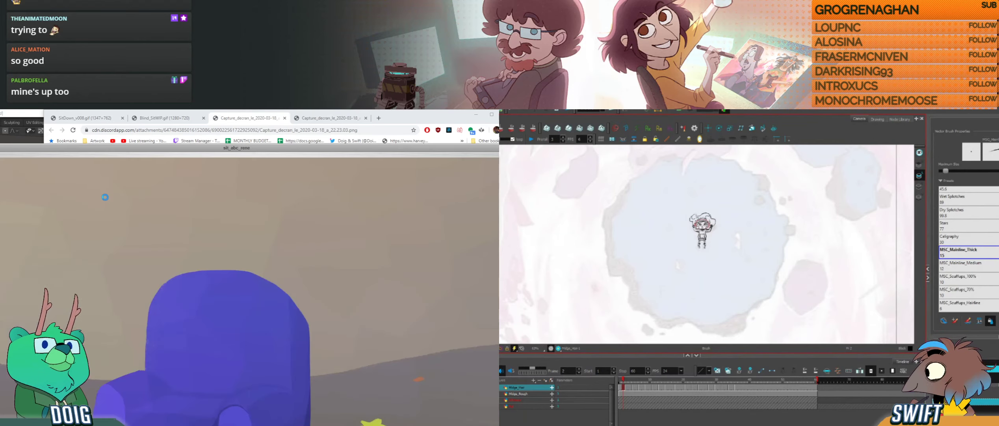
Step: Move the sit_abc_new video into full view over the browser and play the purple-armchair animation repeatedly
left_click_drag(116, 149, 308, 153)
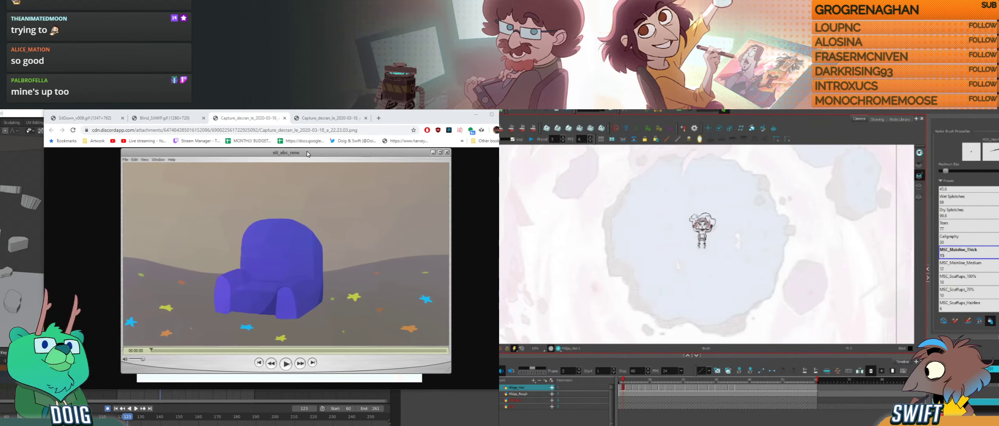
left_click(287, 363)
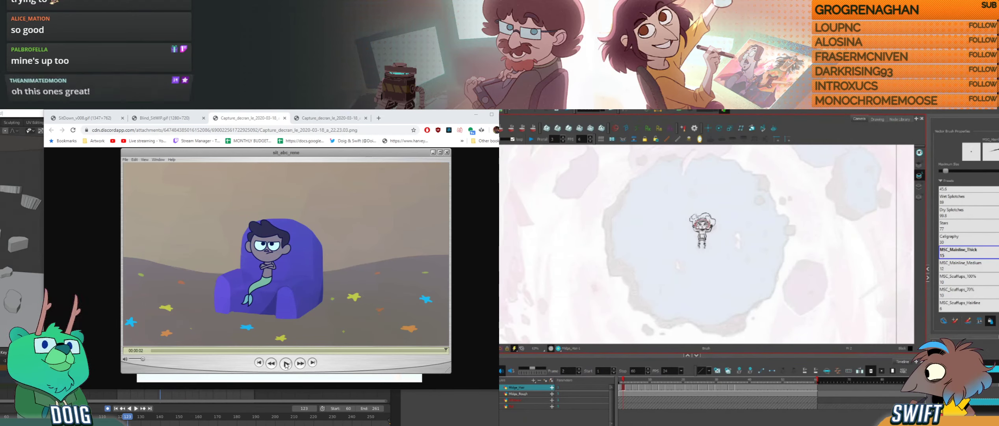
left_click(286, 362)
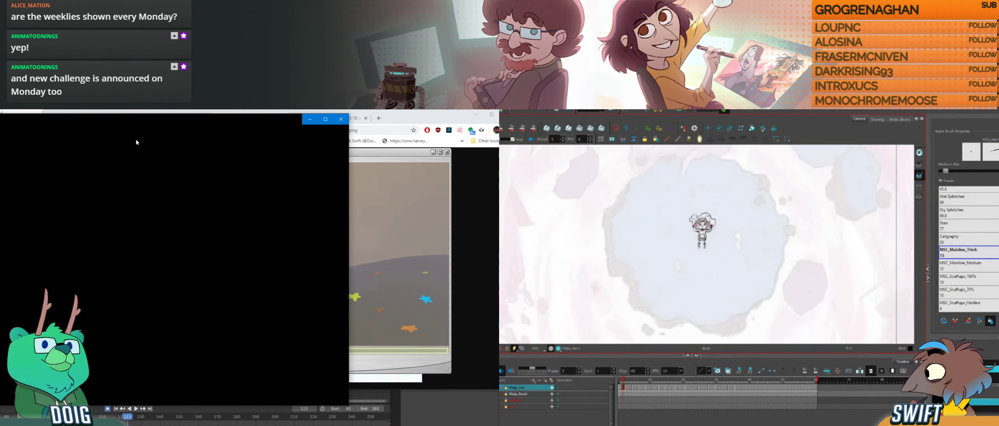
Step: Bring the blue-line office-chair video fully into view, play it repeatedly, and pause where the character crouches in the doorway
left_click_drag(145, 120, 263, 120)
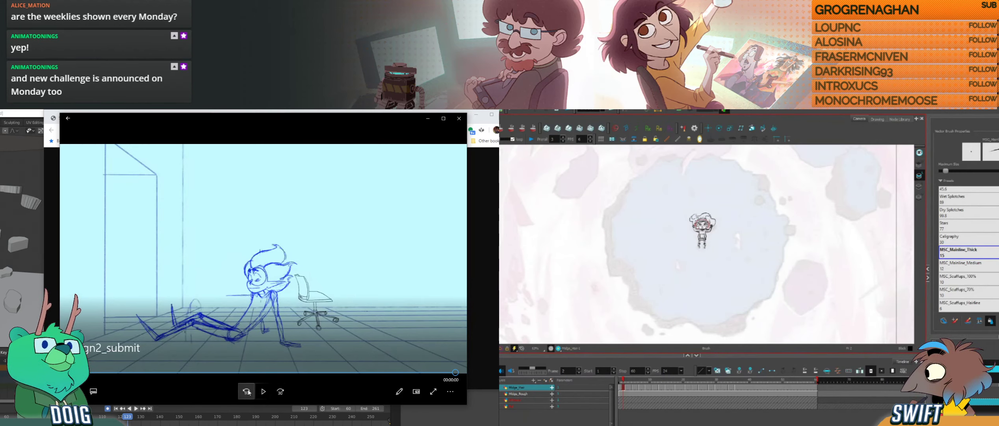
left_click(264, 392)
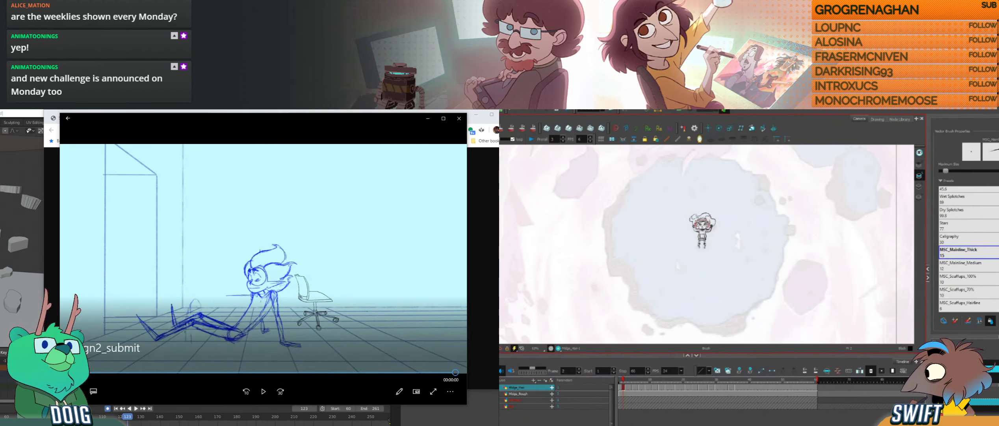
left_click(264, 392)
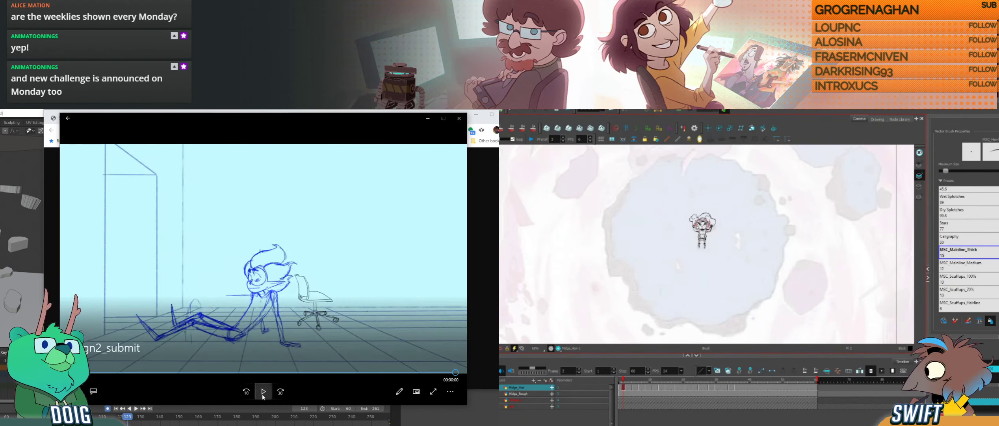
left_click(263, 392)
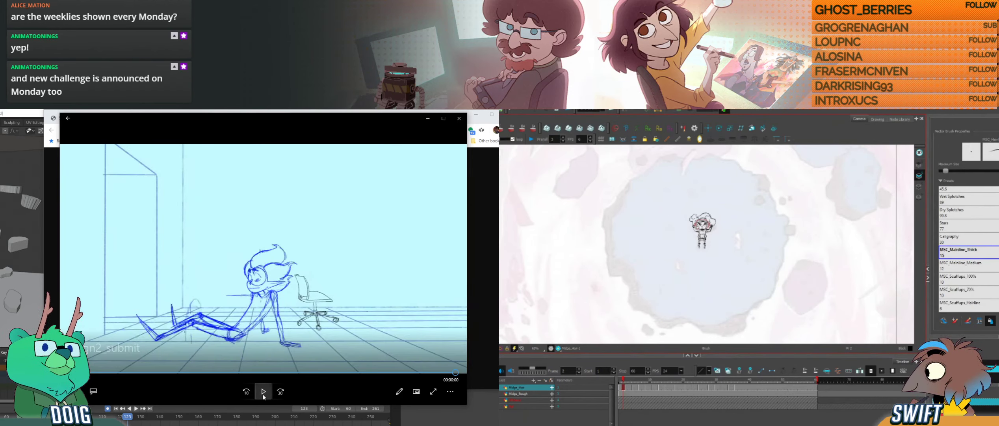
left_click(263, 395)
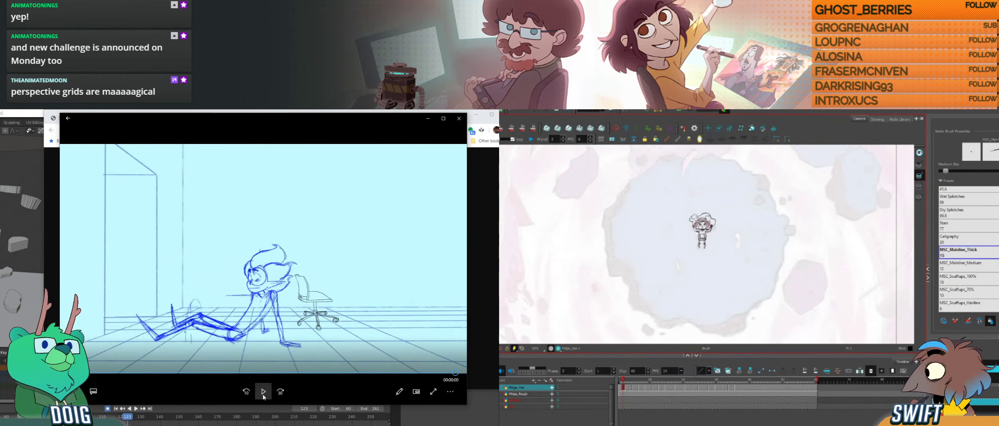
left_click(264, 396)
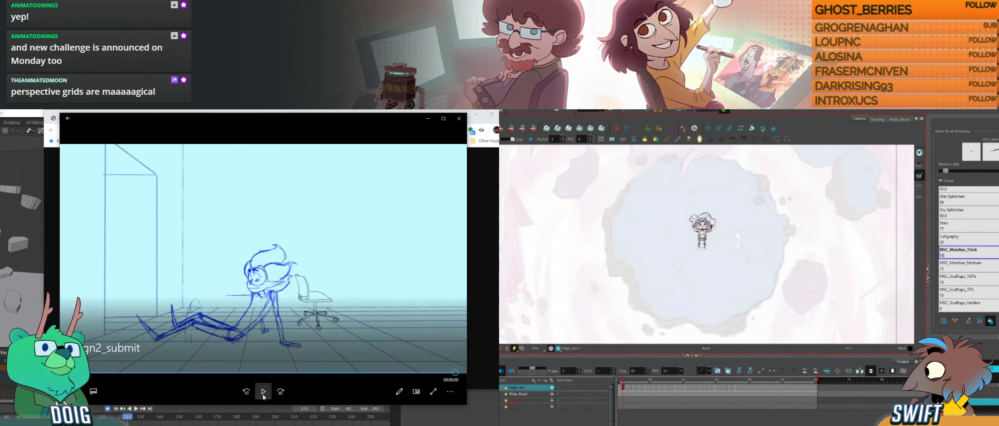
left_click(263, 391)
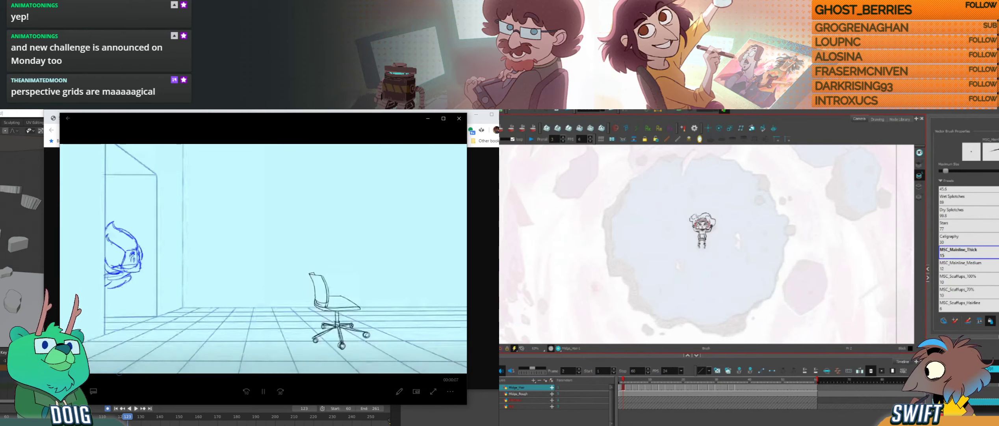
left_click(263, 391)
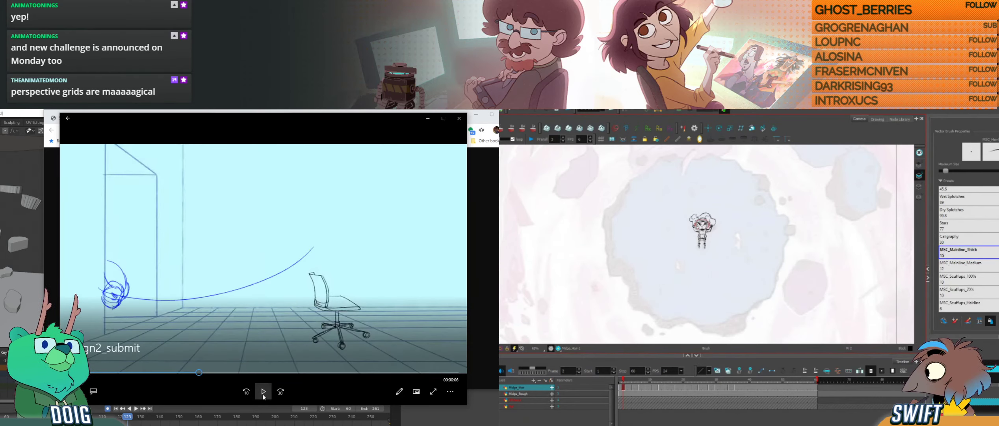
Step: Play the blue-line office-chair video in short stretches from several points, pausing to study the character's movement between doorway and chair
left_click_drag(204, 375, 210, 376)
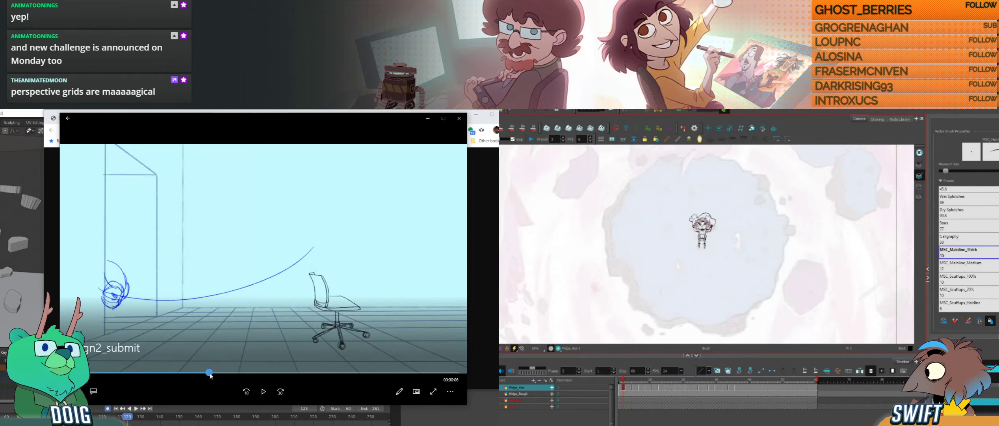
left_click(264, 391)
left_click(264, 391)
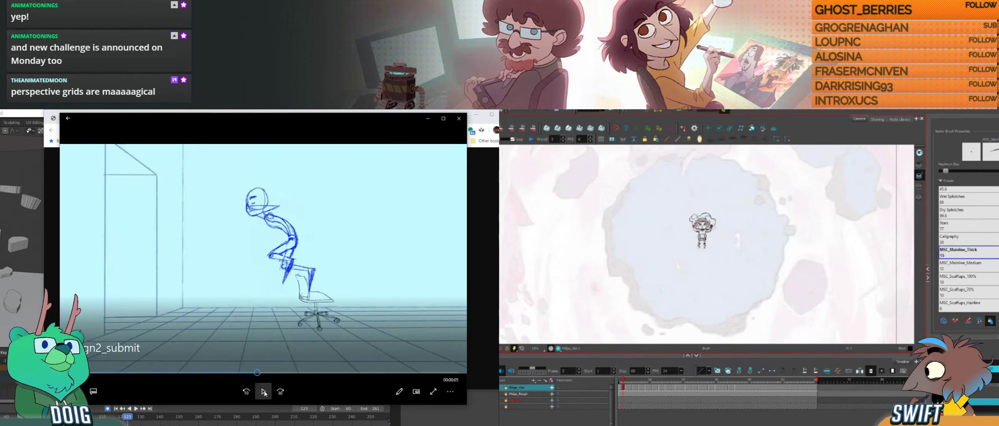
left_click(241, 373)
left_click(261, 394)
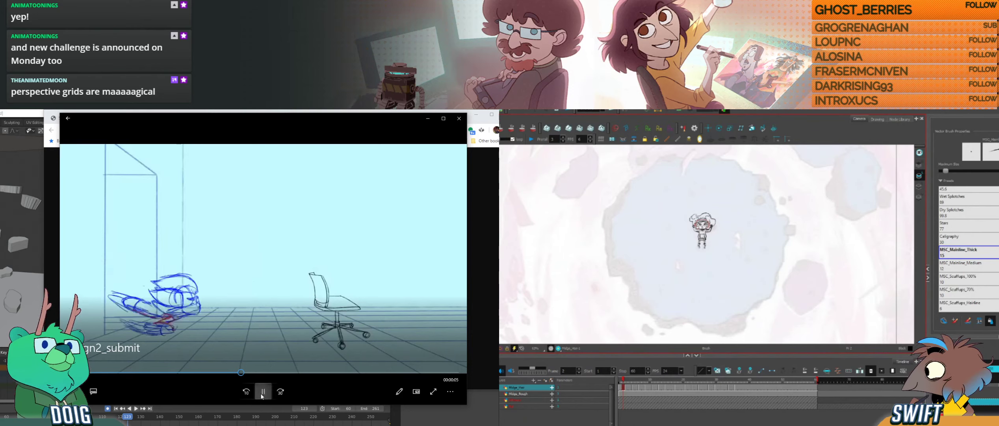
left_click(261, 395)
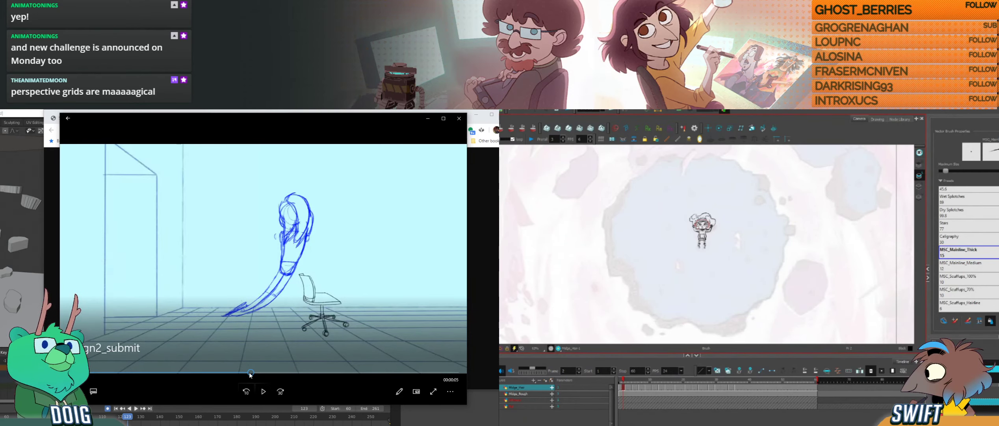
left_click(264, 391)
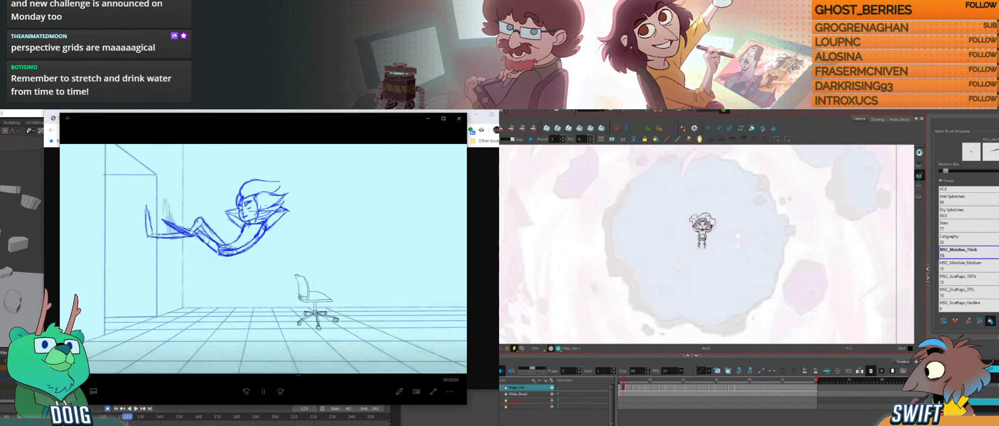
left_click(264, 392)
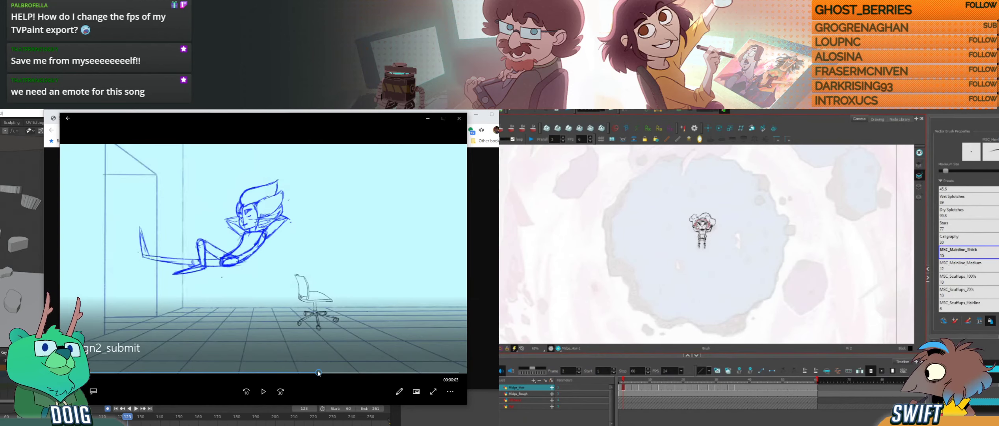
Step: Scrub the office-chair video back and forth between the doorway start, the reach for the chair and the reclining pose
left_click_drag(274, 376, 249, 367)
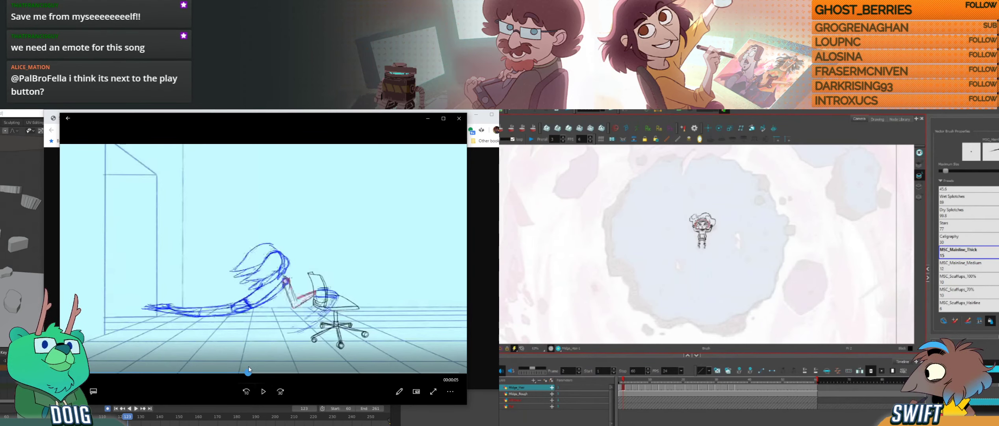
mouse_move(250, 367)
left_mouse_down()
mouse_move(304, 349)
mouse_move(241, 361)
left_mouse_up()
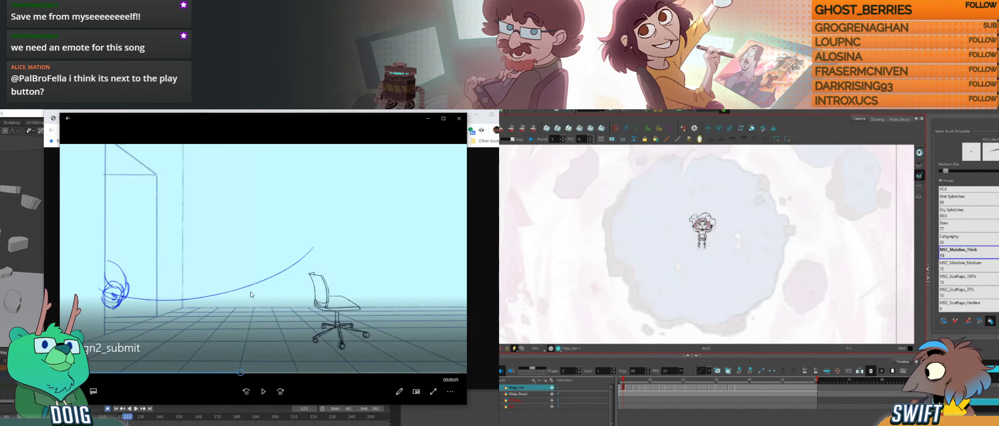
left_click_drag(241, 373, 327, 340)
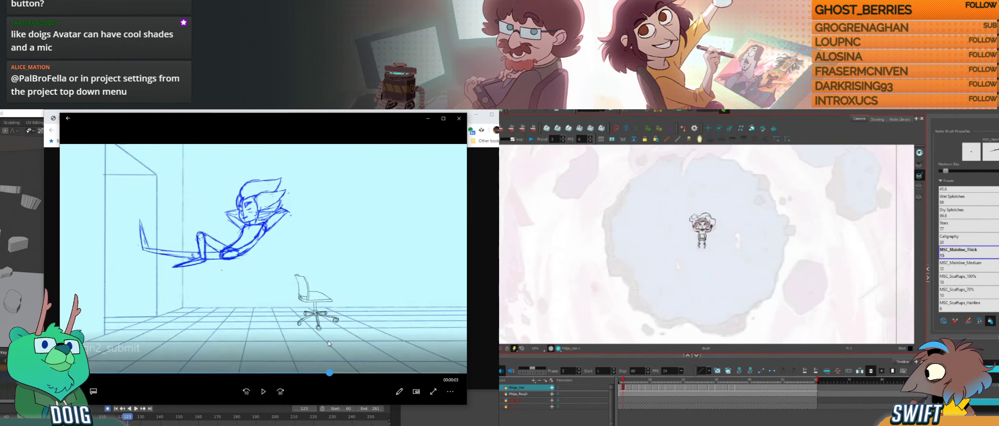
mouse_move(328, 340)
left_mouse_down()
mouse_move(350, 339)
mouse_move(242, 358)
mouse_move(274, 350)
mouse_move(253, 358)
left_mouse_up()
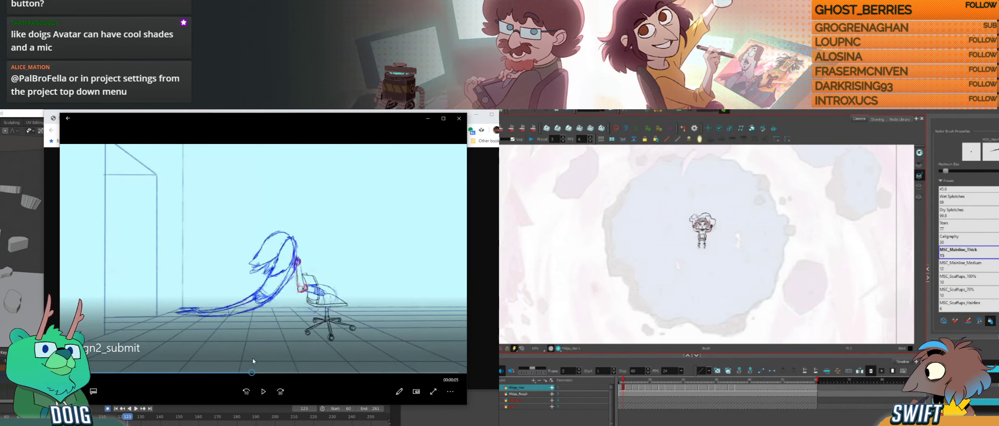
Step: Close the office-chair video and show the ezgif.com-gif-maker.gif challenge entry in the browser
left_click(459, 118)
left_click(446, 153)
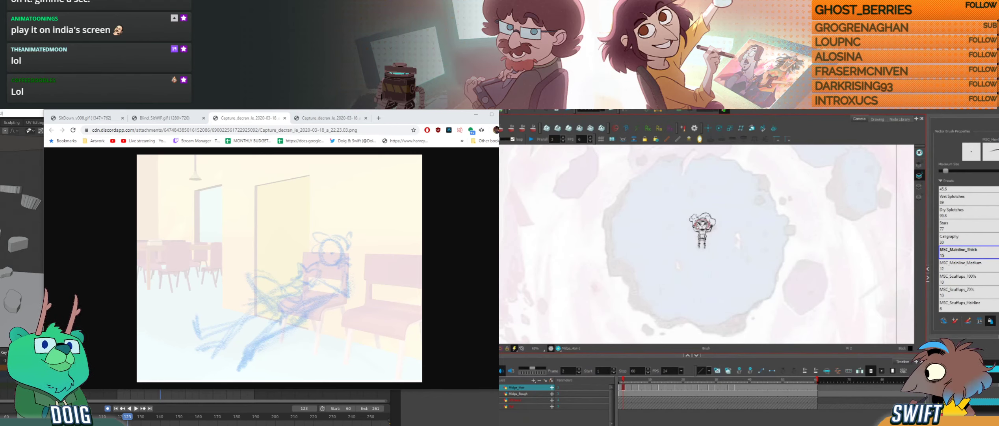
left_click_drag(78, 185, 146, 119)
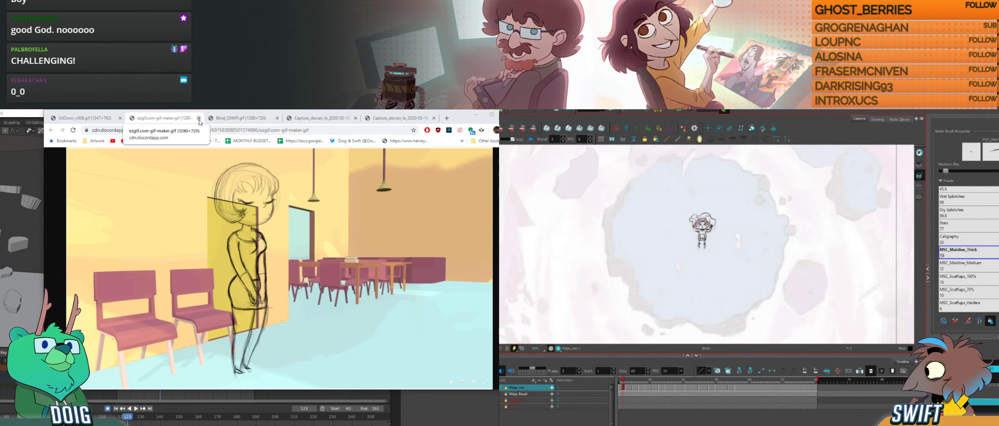
Step: Close all the challenge-entry browser tabs, ending with SitDown_v008.gif, to uncover the Blender scene
left_click(199, 118)
left_click(199, 117)
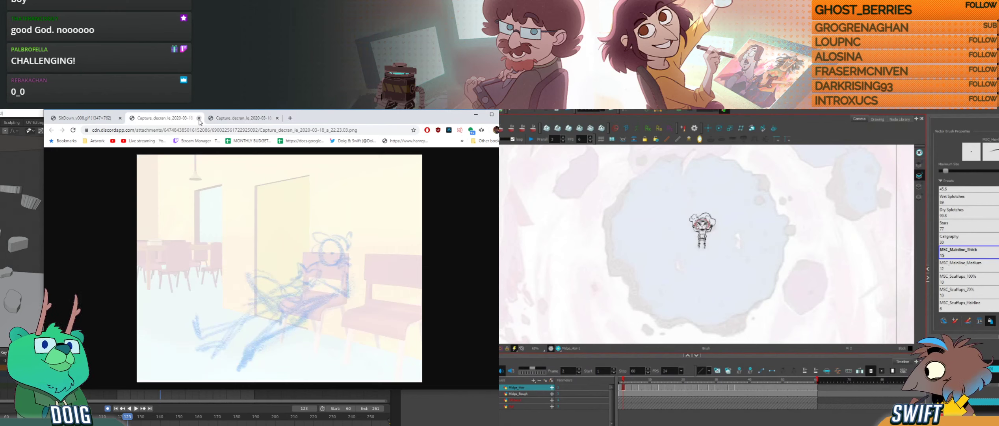
left_click(199, 118)
left_click(199, 118)
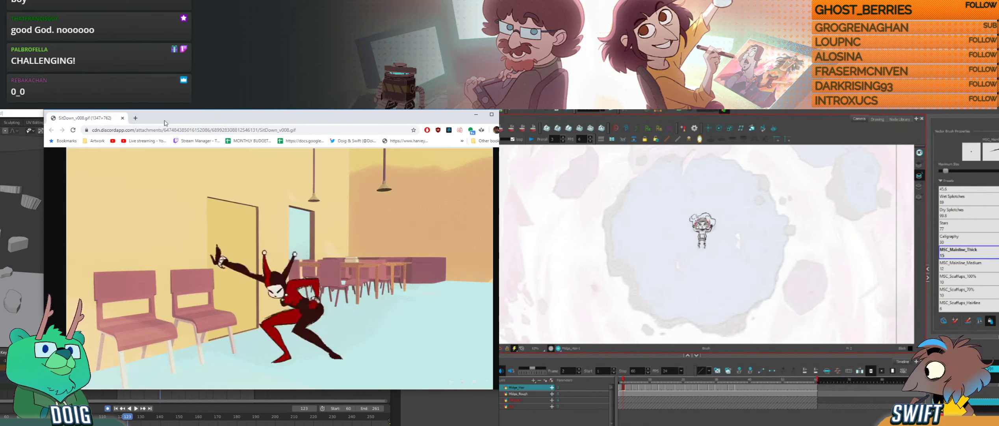
left_click(125, 118)
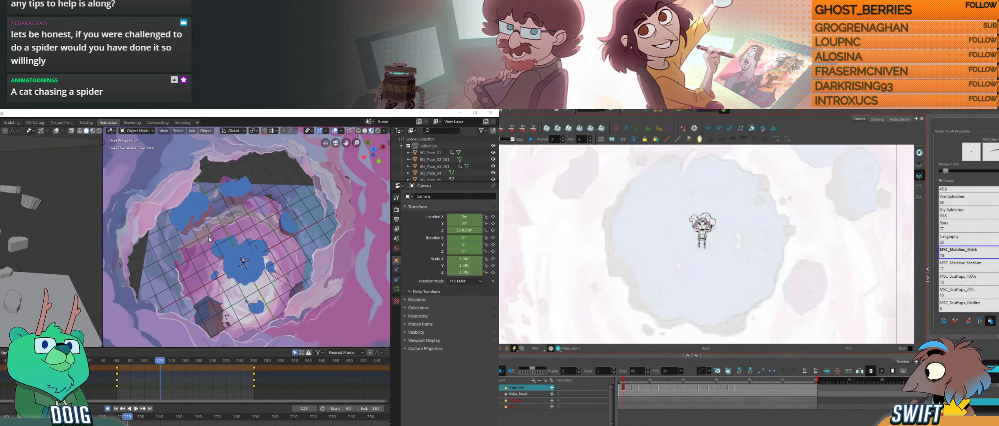
Step: Switch from Harmony to the browser's Richard Williams animal action image results and preview the dog walk charts and the Animal Action page
mouse_move(714, 425)
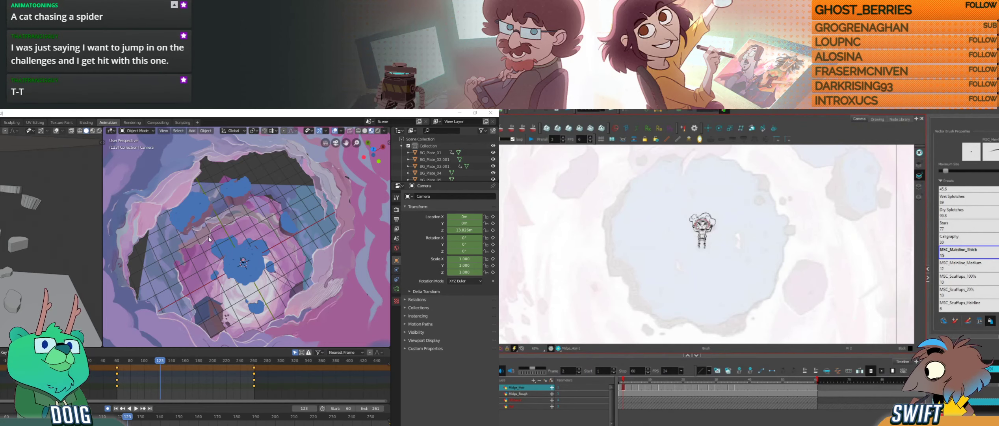
left_click_drag(500, 139, 689, 111)
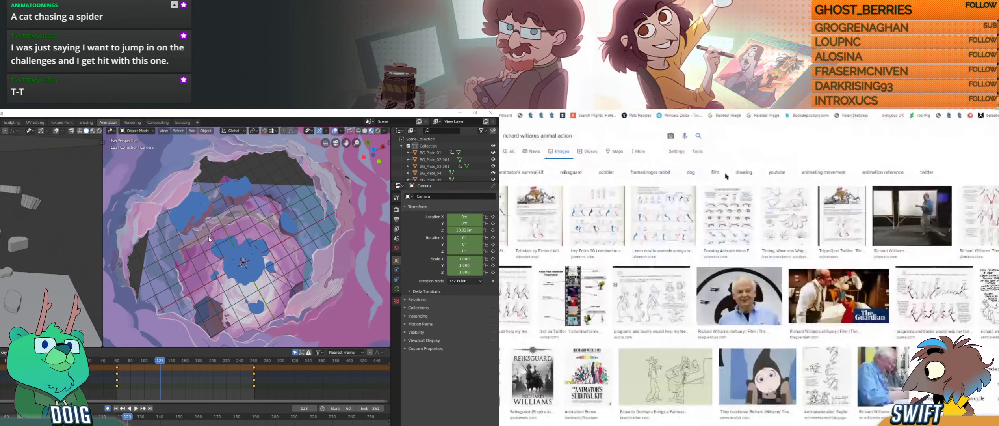
left_click(671, 217)
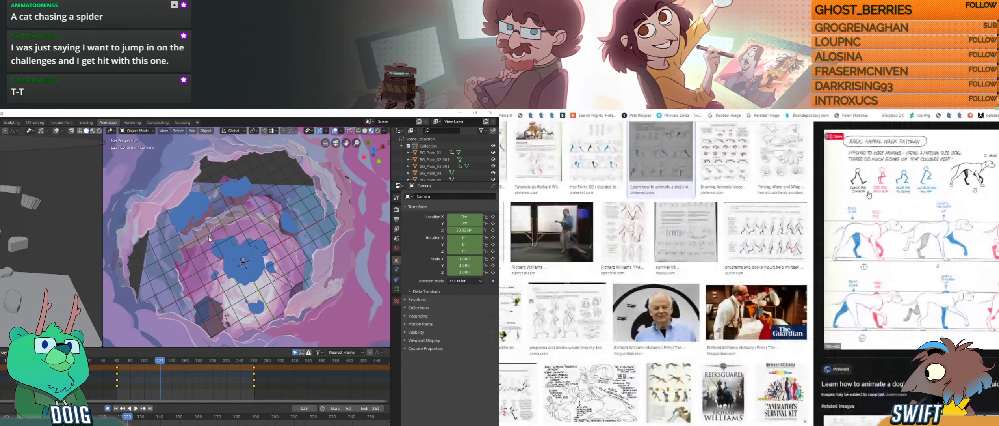
scroll(867, 202, "up", 1)
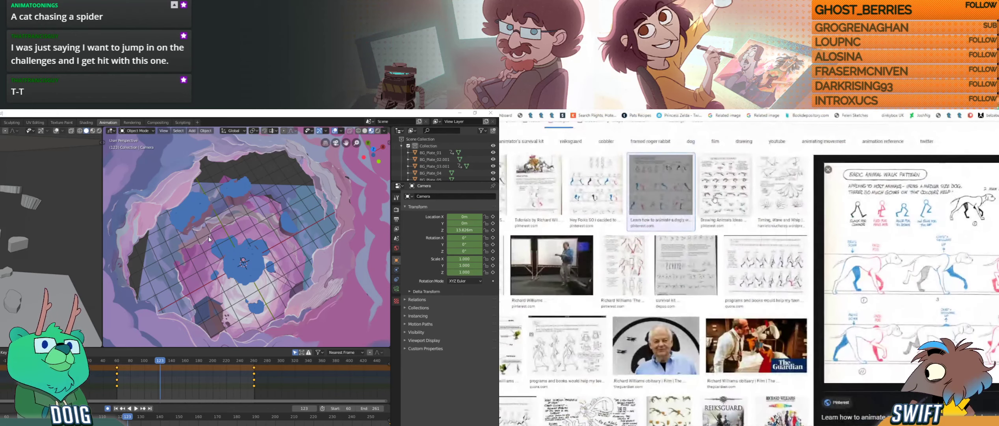
mouse_move(621, 201)
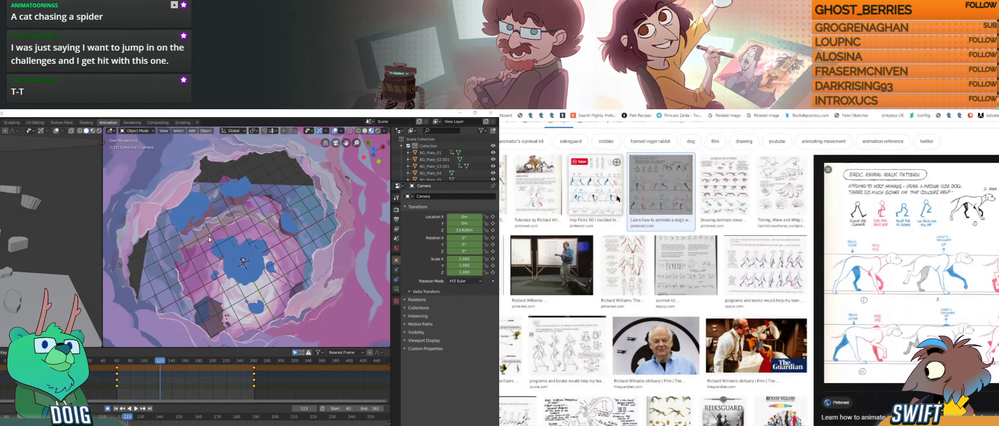
left_click(618, 200)
scroll(589, 202, "up", 1)
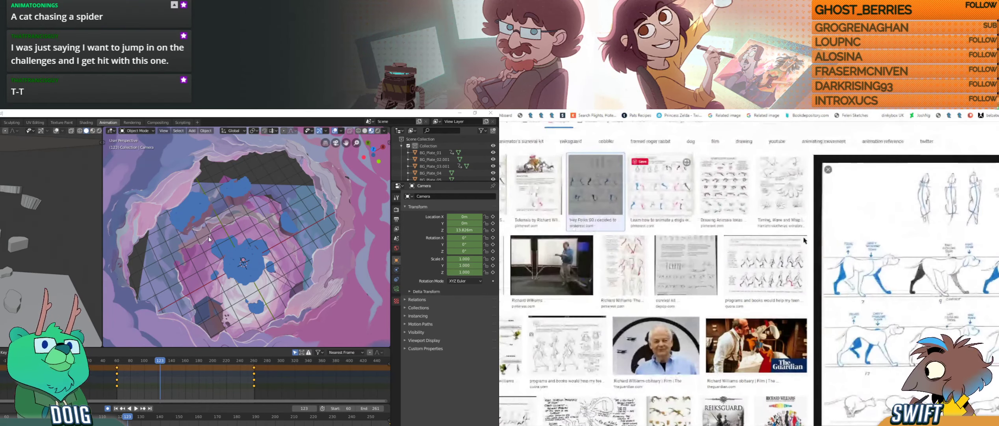
left_click(560, 215)
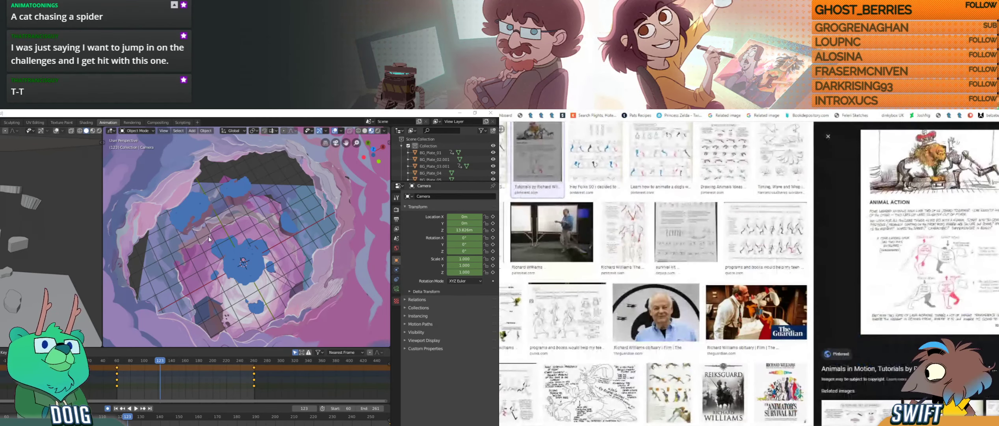
left_click(617, 175)
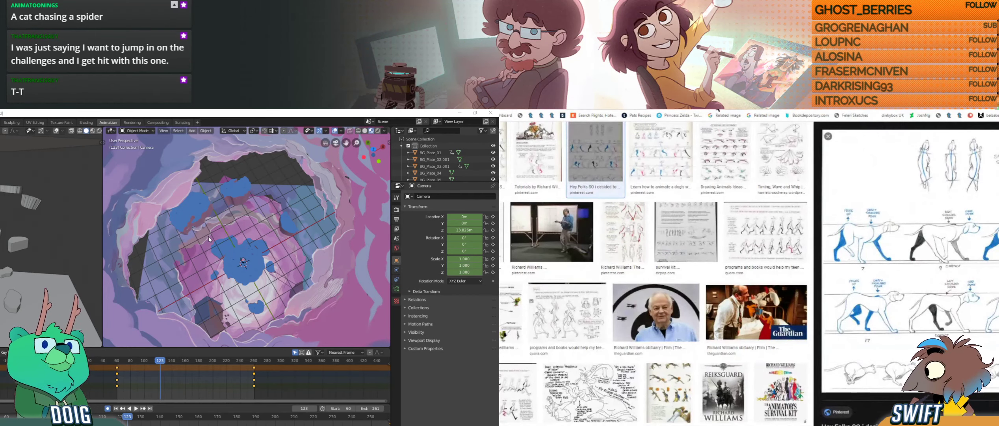
Step: Try the neets Tumblr address, and search the web for the animator's name with "gif", showing the image results
type("neets")
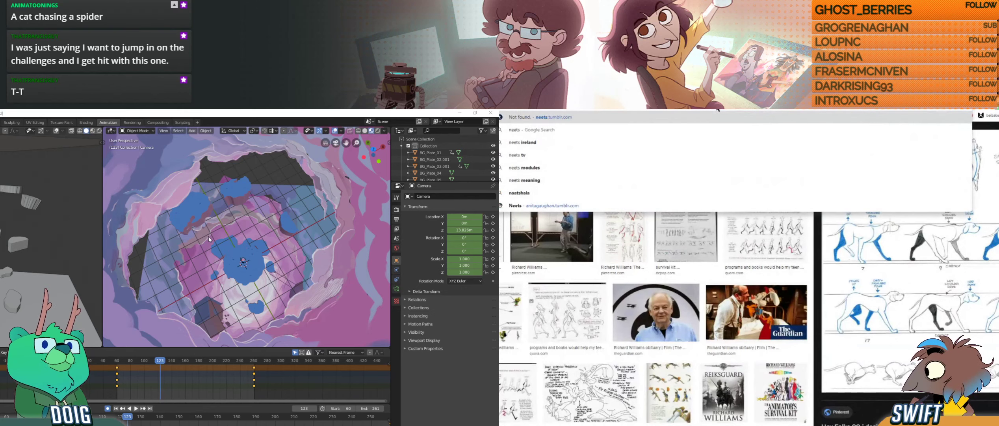
key("Return")
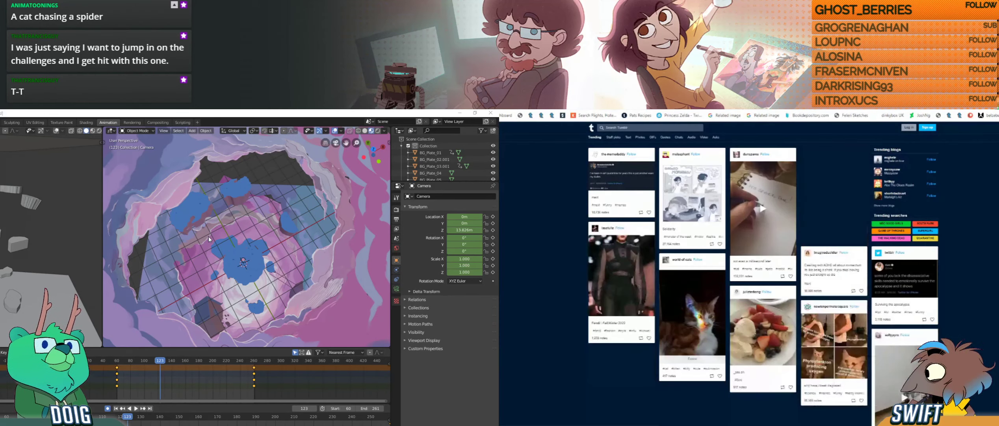
type("anita guag")
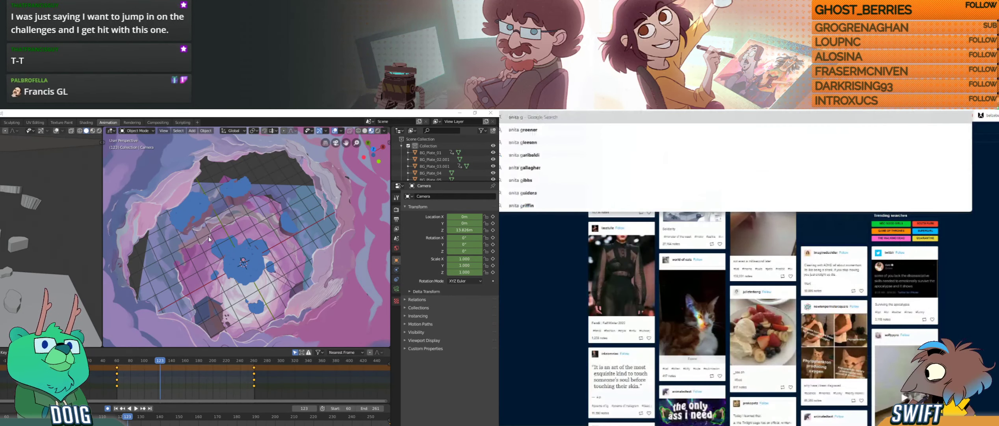
key("BackSpace")
key("BackSpace")
key("BackSpace")
type("aug")
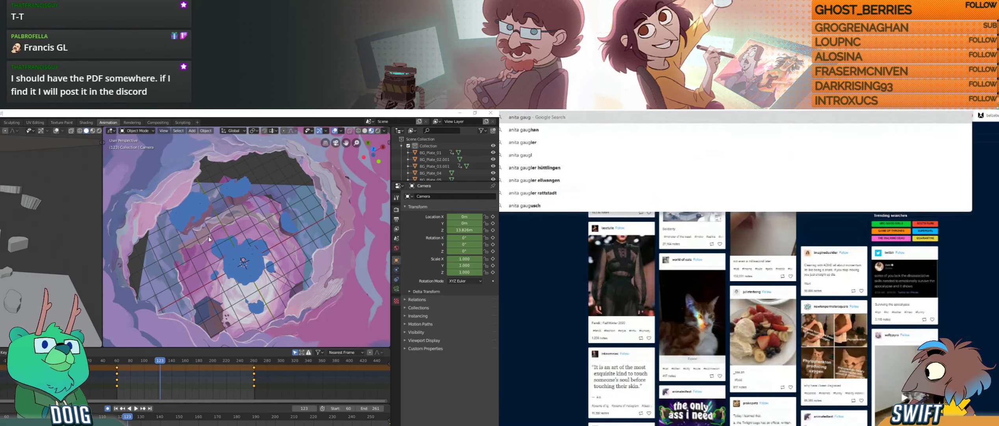
key("Down")
key("Return")
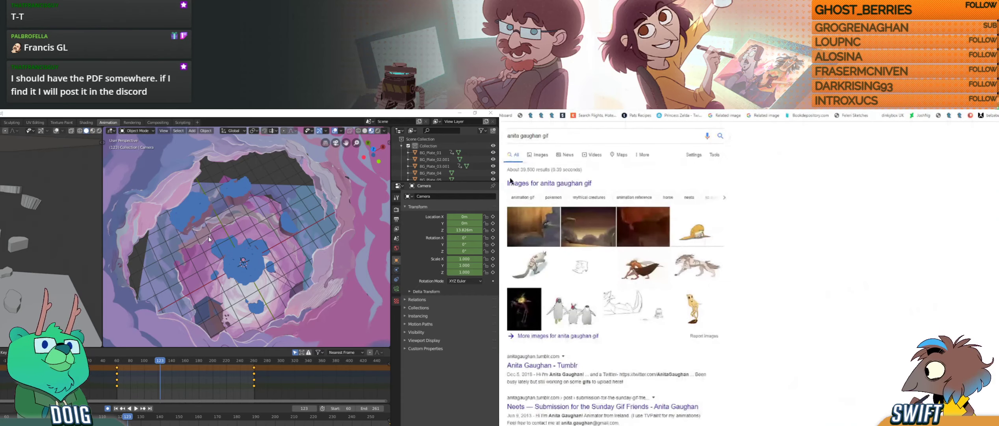
left_click(534, 156)
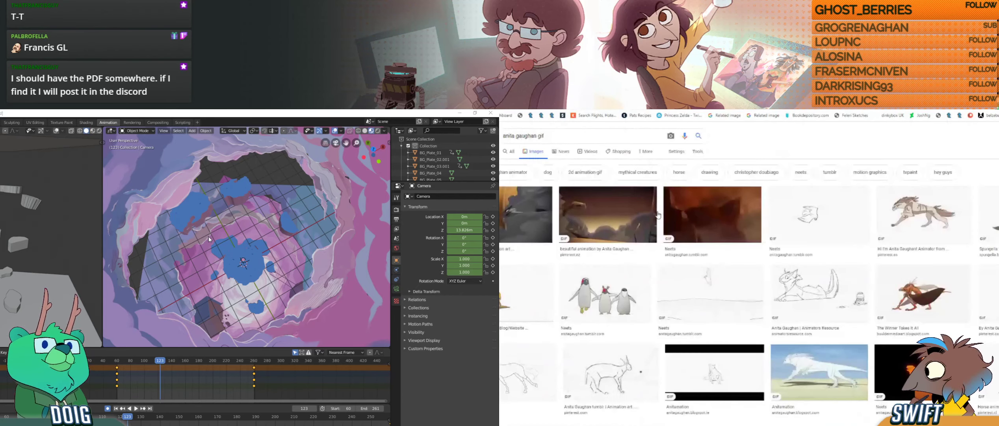
Step: Preview the animator's striped wolf, slender yellow creature, white running beast, horse sketch and Spungella animation GIFs in the image results
left_click(910, 234)
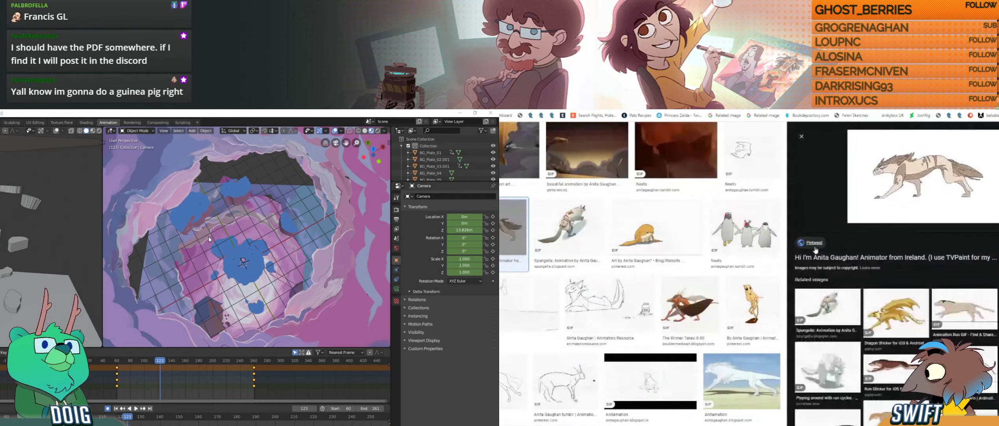
left_click(754, 299)
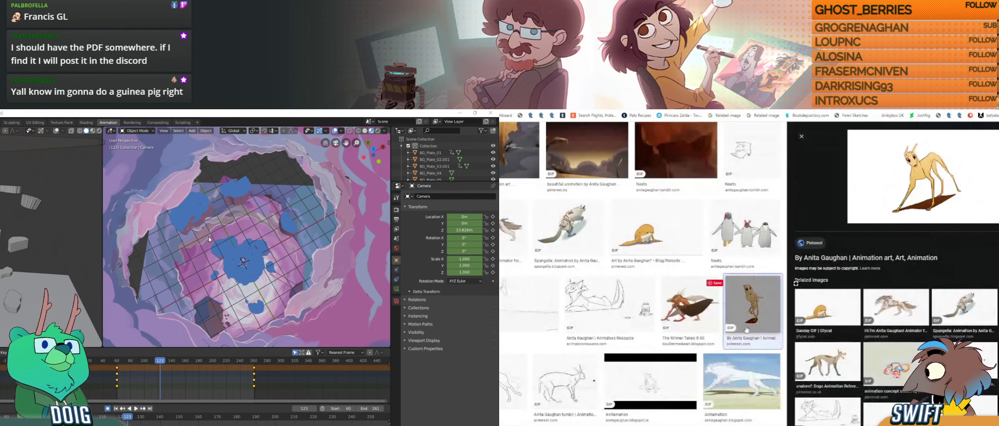
scroll(732, 335, "down", 1)
left_click(721, 344)
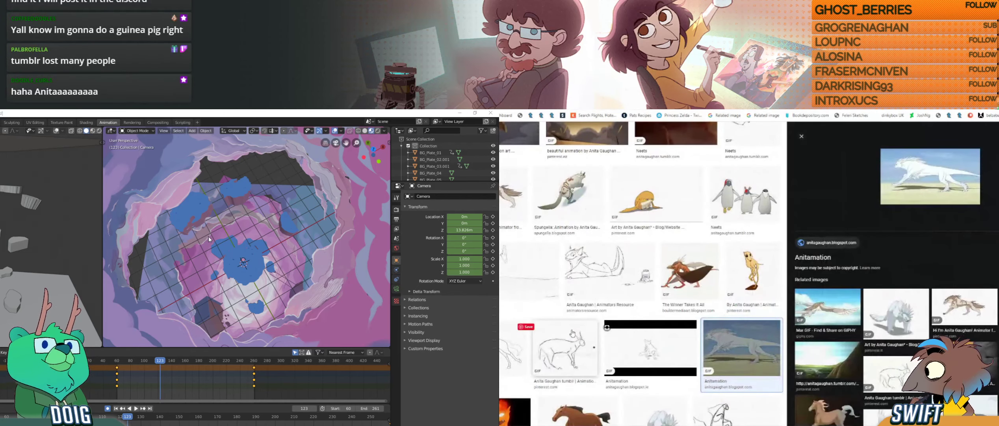
left_click(509, 341)
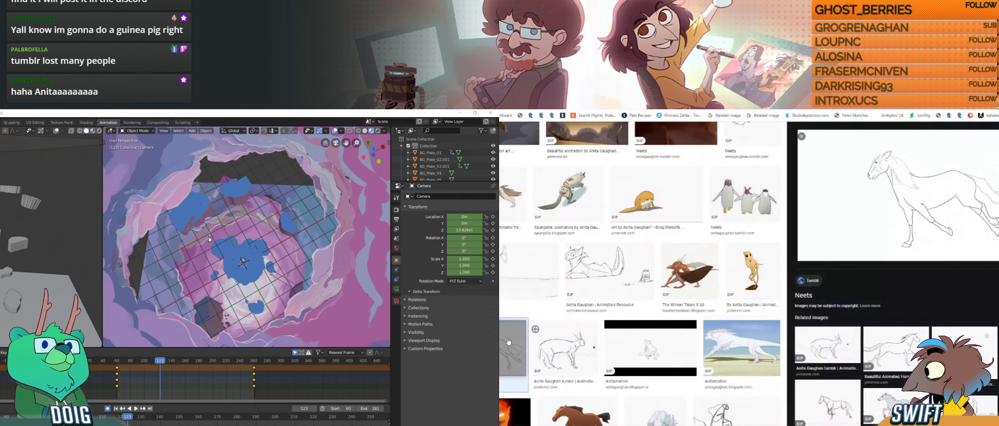
scroll(521, 338, "up", 2)
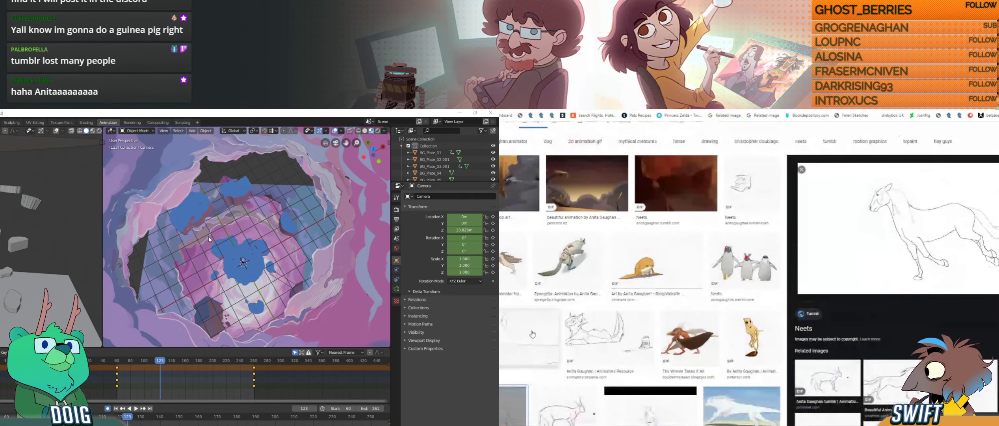
left_click(569, 272)
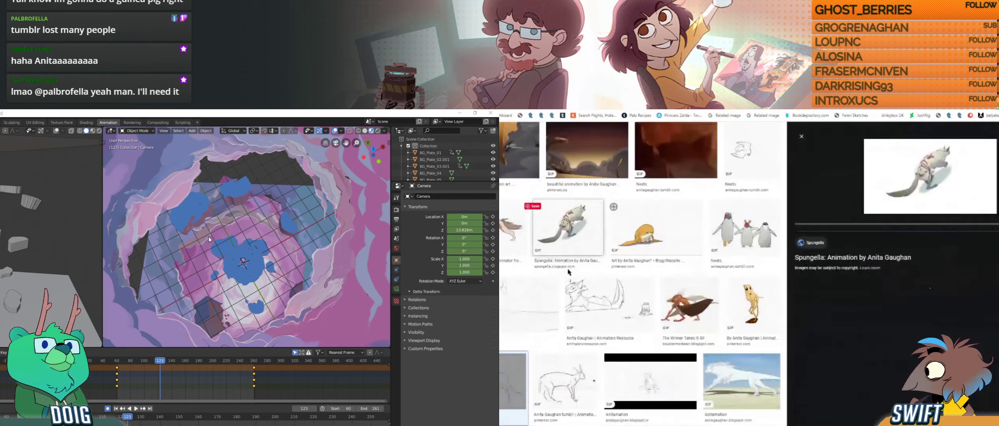
Step: Preview the white wolf creature's walk GIF among the related images and look through more of the animator's image results
scroll(586, 289, "up", 1)
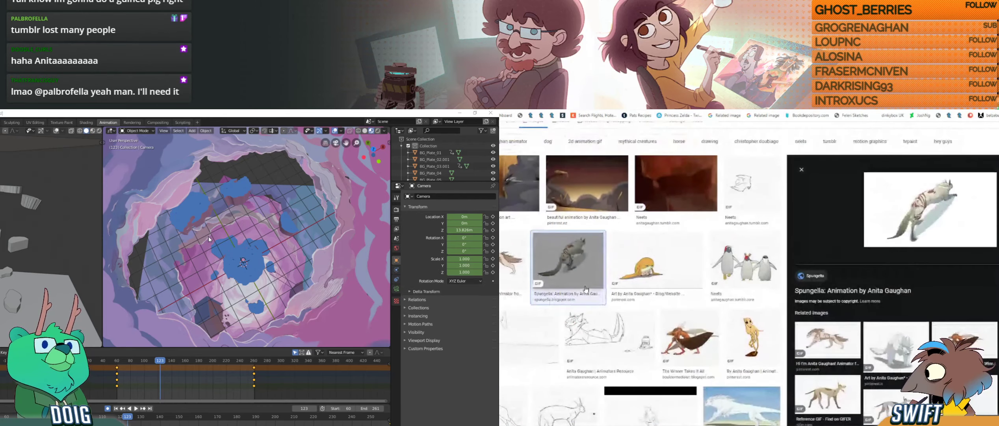
left_click(897, 350)
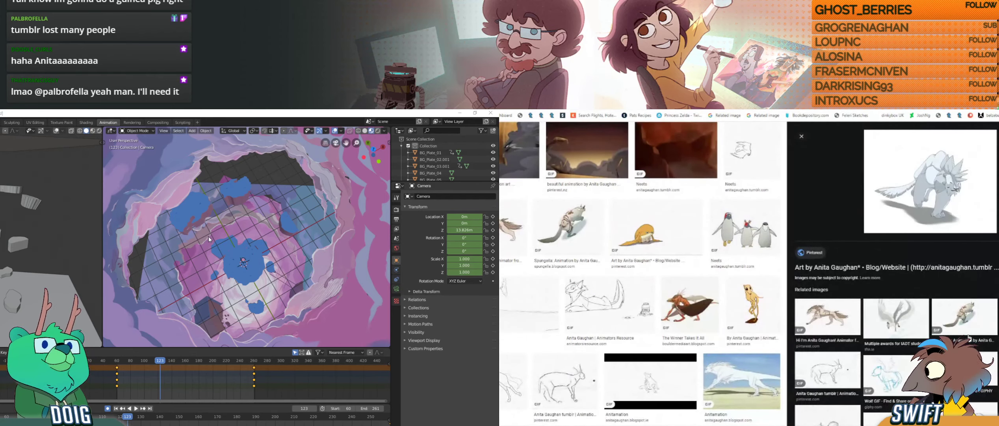
mouse_move(950, 213)
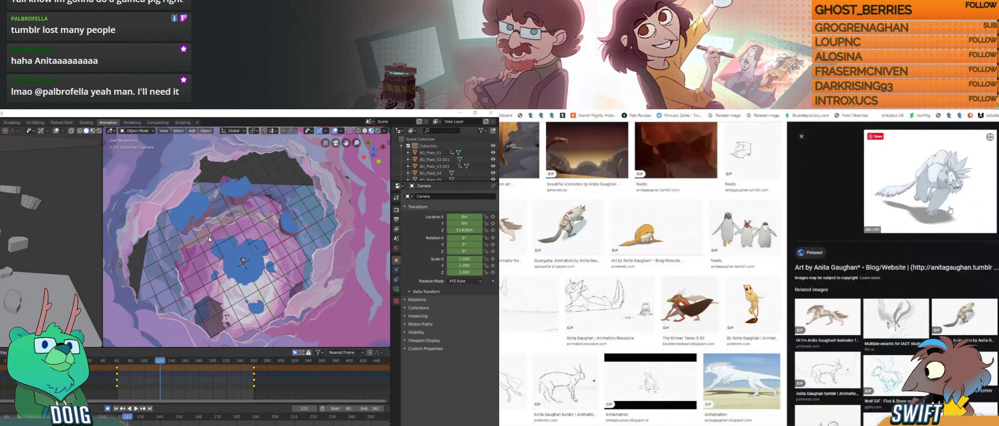
scroll(946, 221, "down", 2)
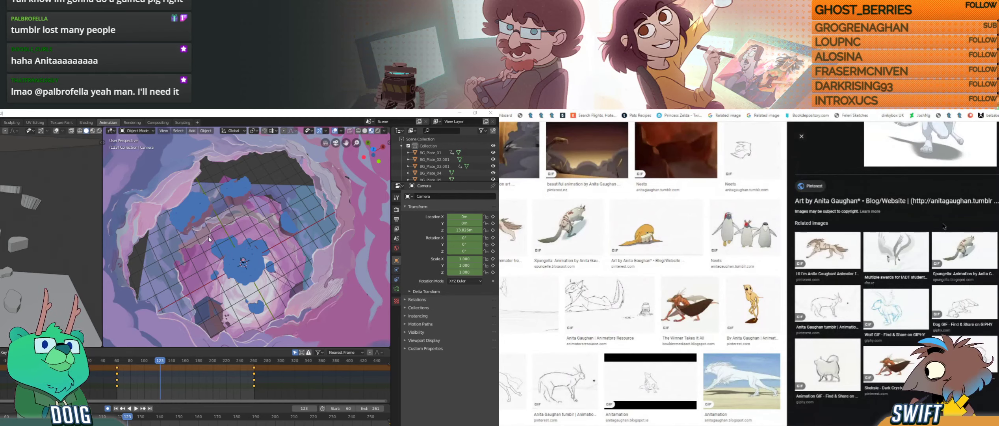
scroll(945, 226, "up", 2)
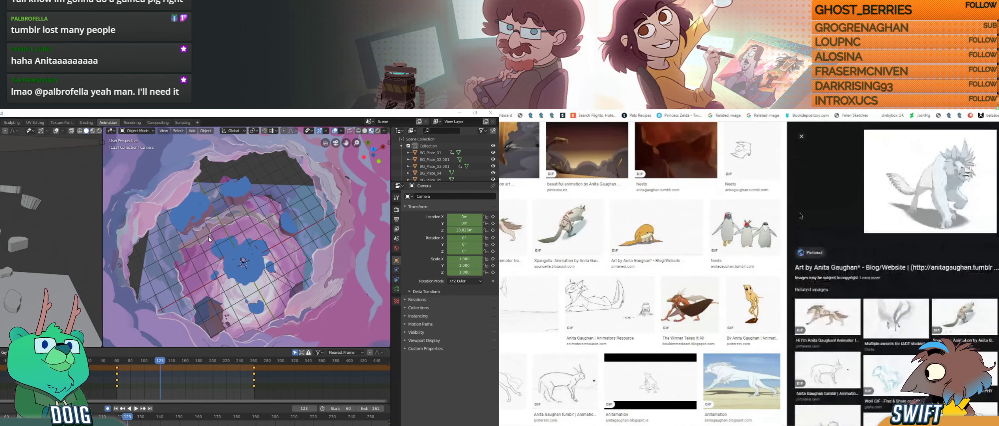
scroll(647, 233, "down", 5)
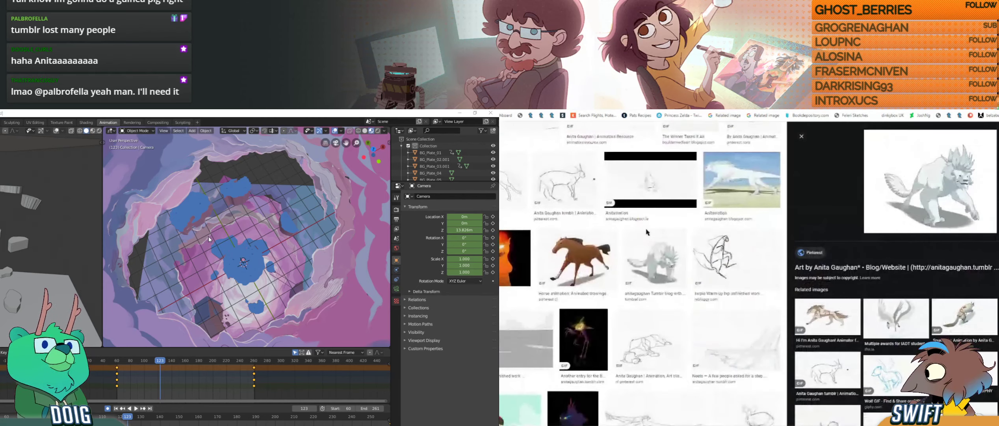
scroll(647, 236, "down", 2)
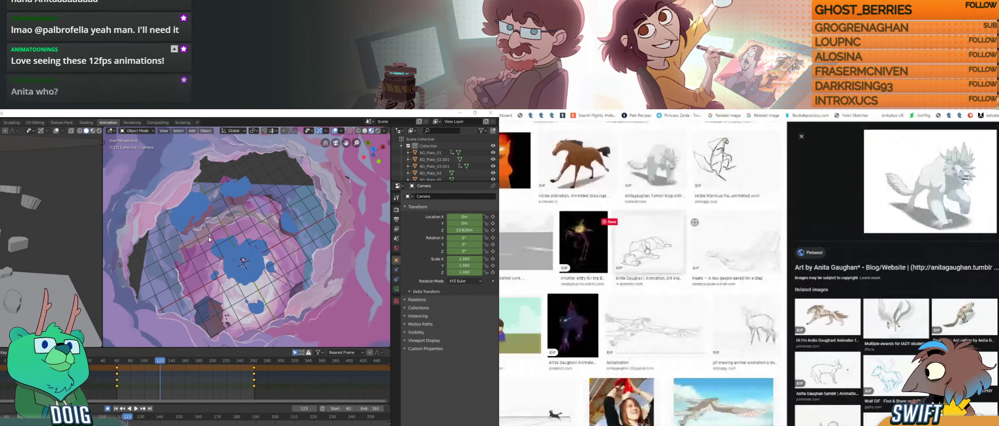
Step: Preview the rolling animal sketch and the Neets step-by-step animation GIF, and open the step-by-step image in a new tab
left_click(648, 250)
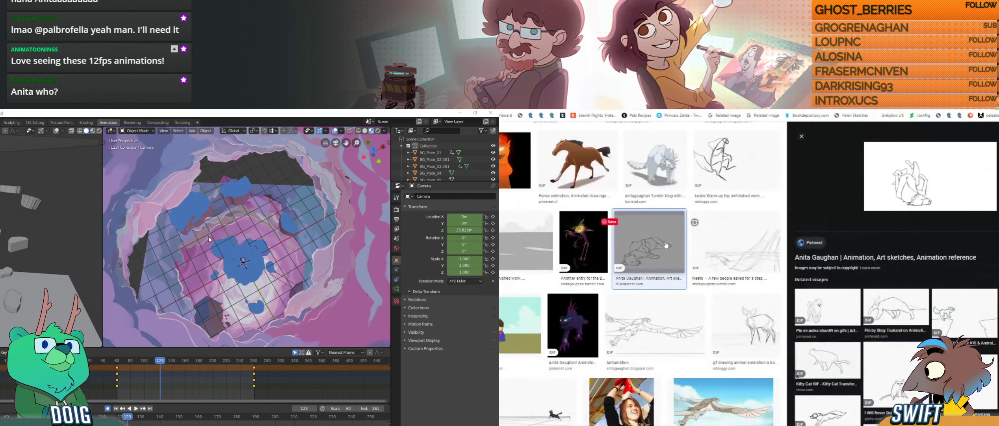
scroll(666, 245, "down", 1)
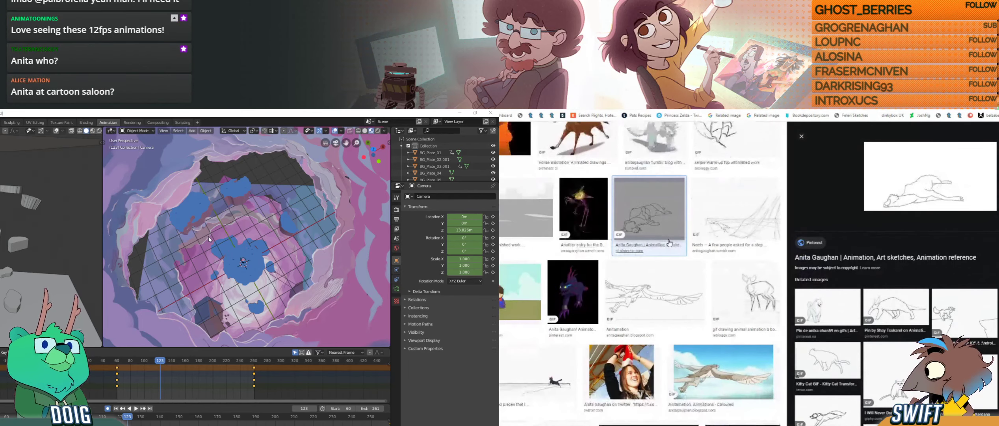
left_click(740, 214)
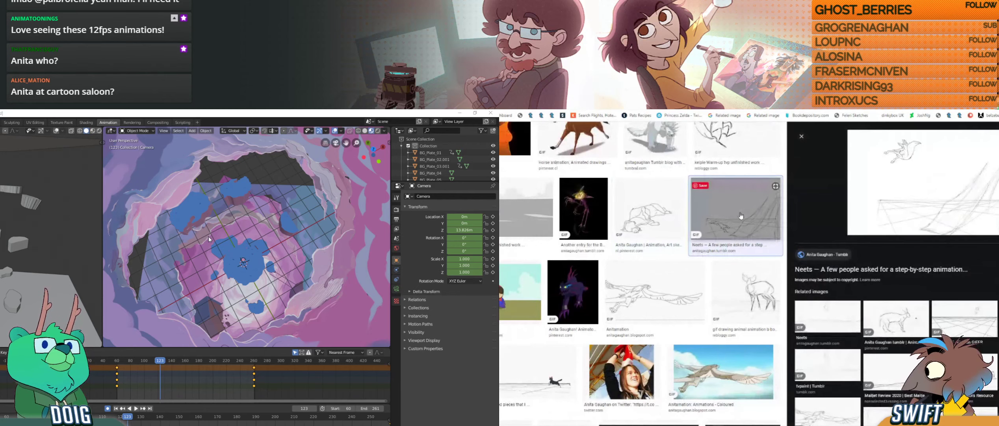
right_click(929, 172)
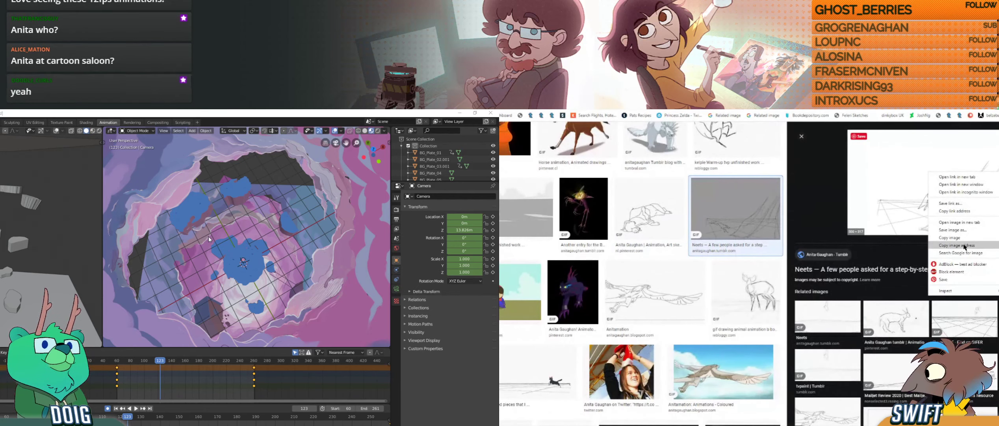
left_click(951, 225)
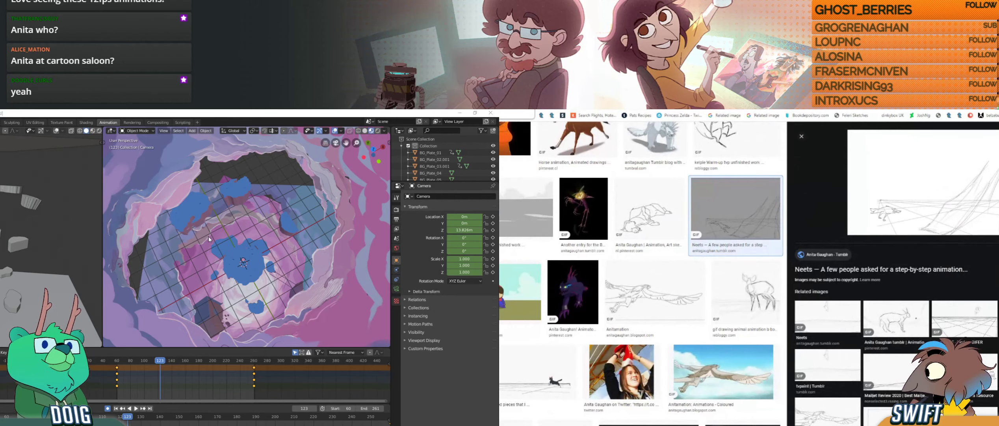
Step: Switch from the image results to Harmony, and view the animator's Tumblr page maximized over the Blender scene
key("alt+Tab")
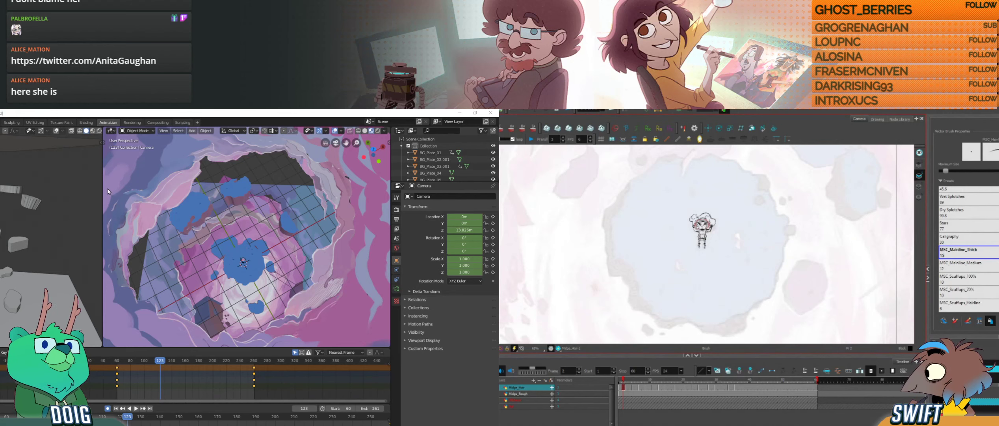
key("alt+Tab")
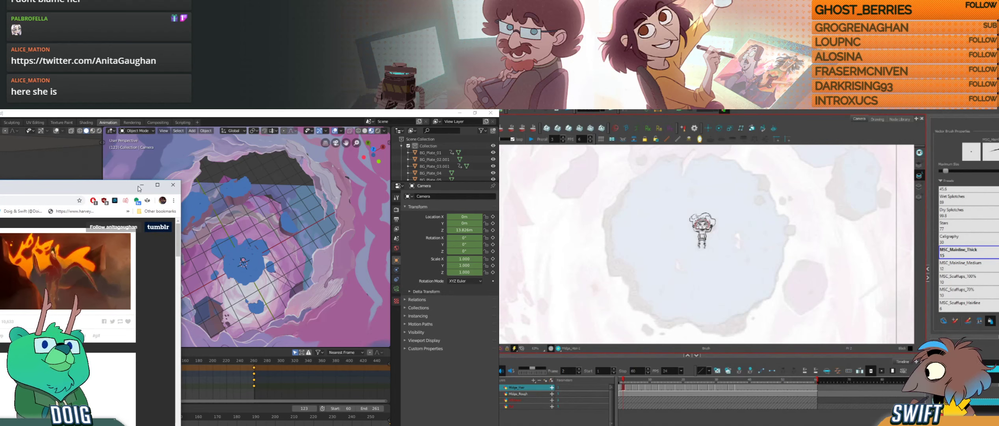
double_click(136, 190)
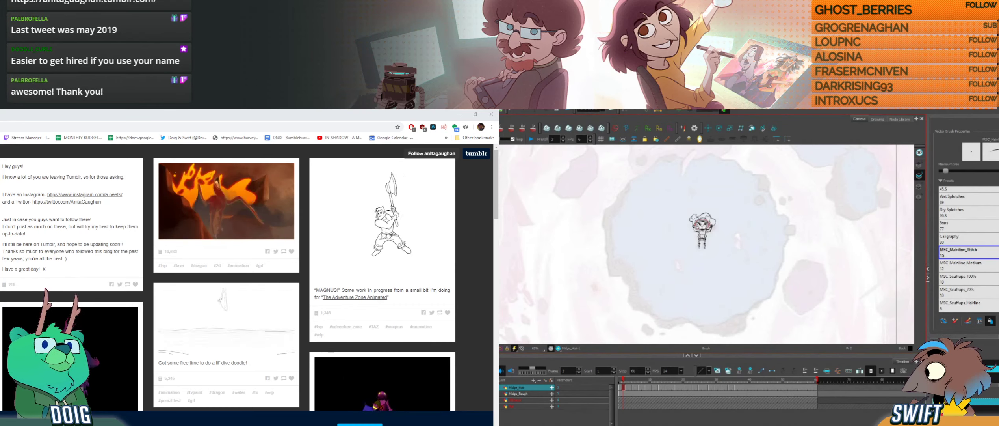
key("alt+Tab")
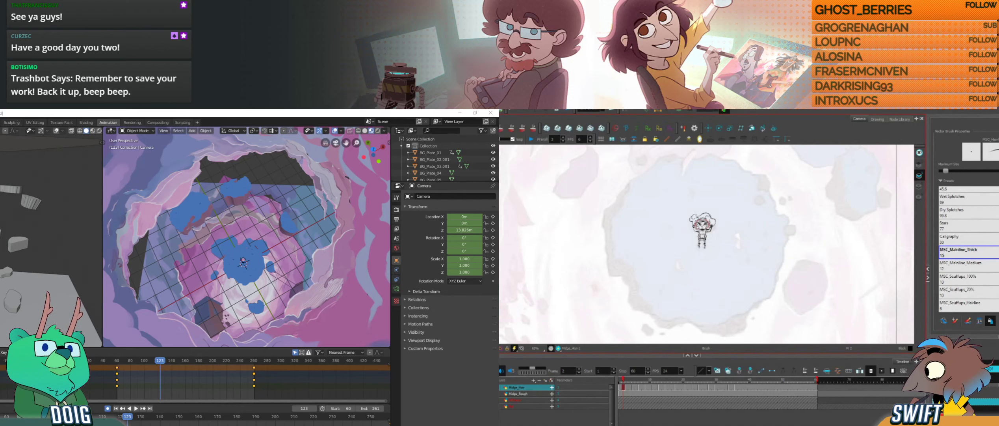
Step: Bring the browser window with the Twitch stream over Blender and move the Task Manager window off it
left_click_drag(1, 173, 371, 167)
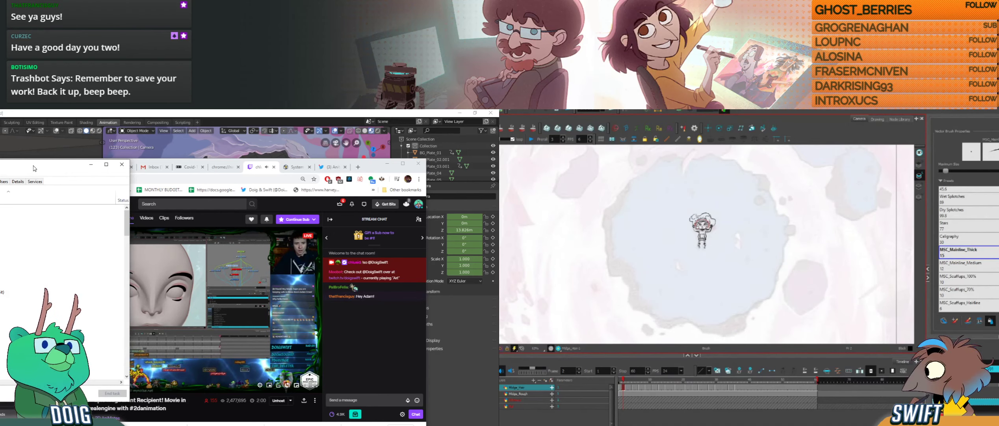
left_click_drag(36, 169, 0, 167)
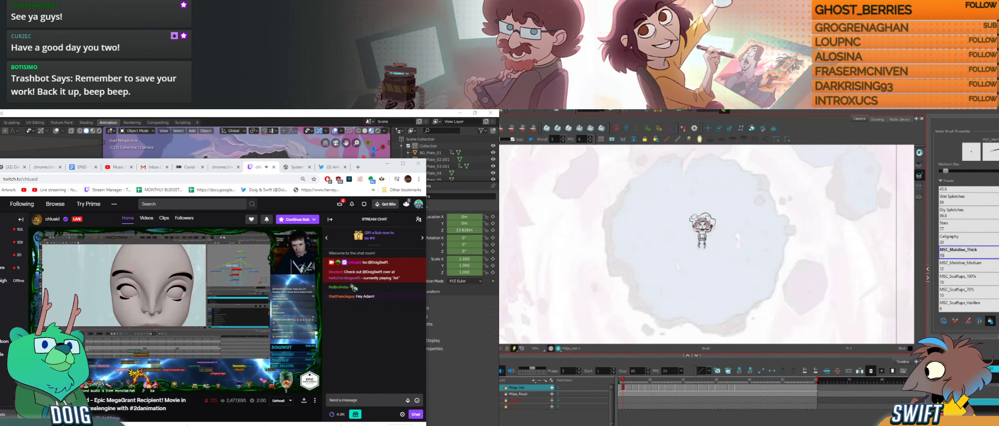